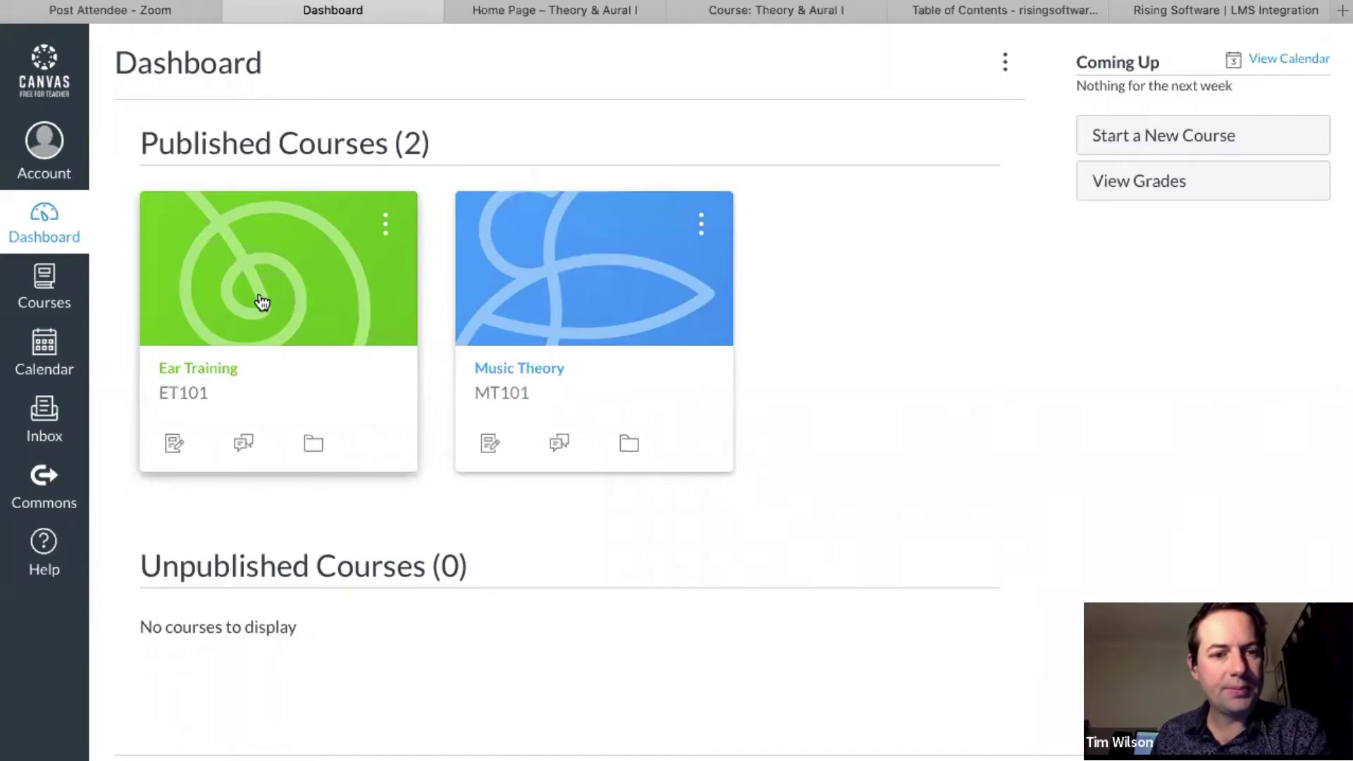
Create a new assignment in the Ear Training course and name it "Auralia Practice 2020".
{"action": "left_click", "coordinate": [278, 315]}
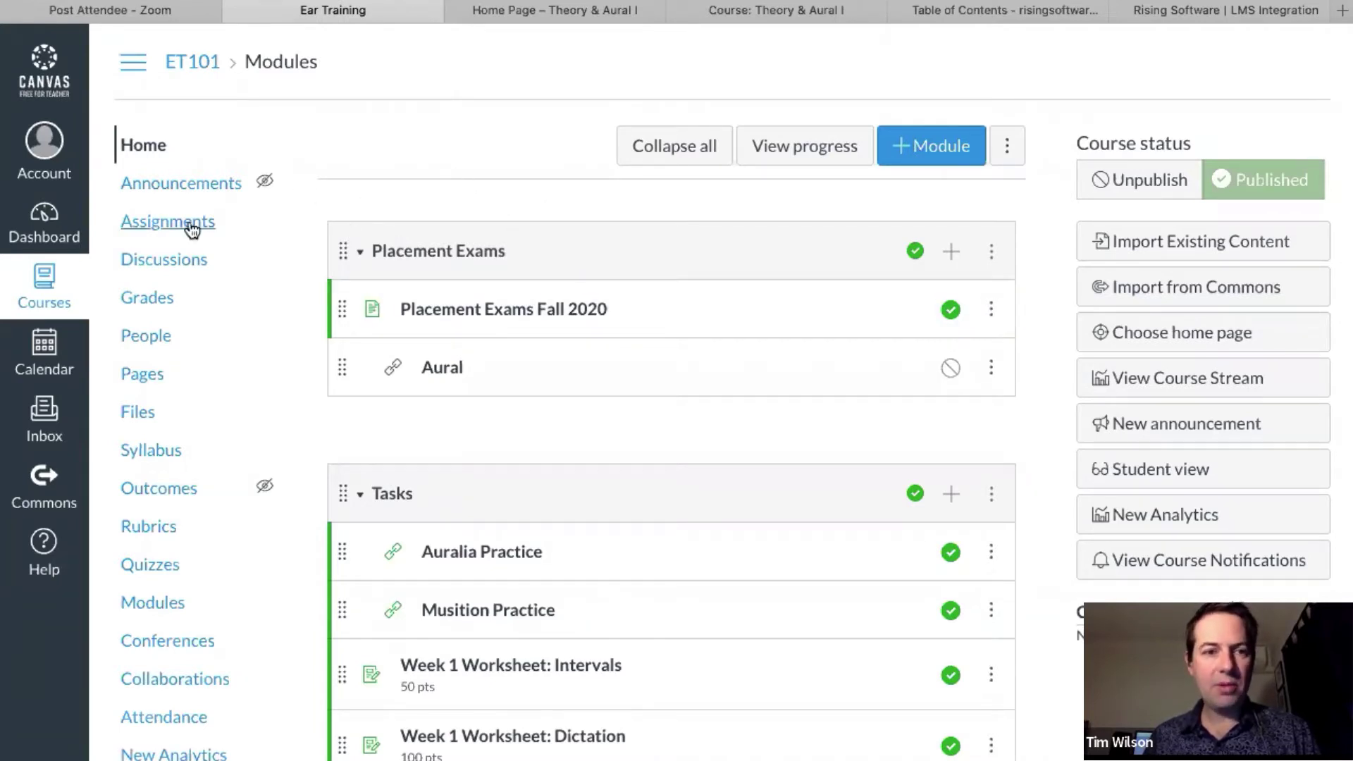
{"action": "left_click", "coordinate": [163, 221]}
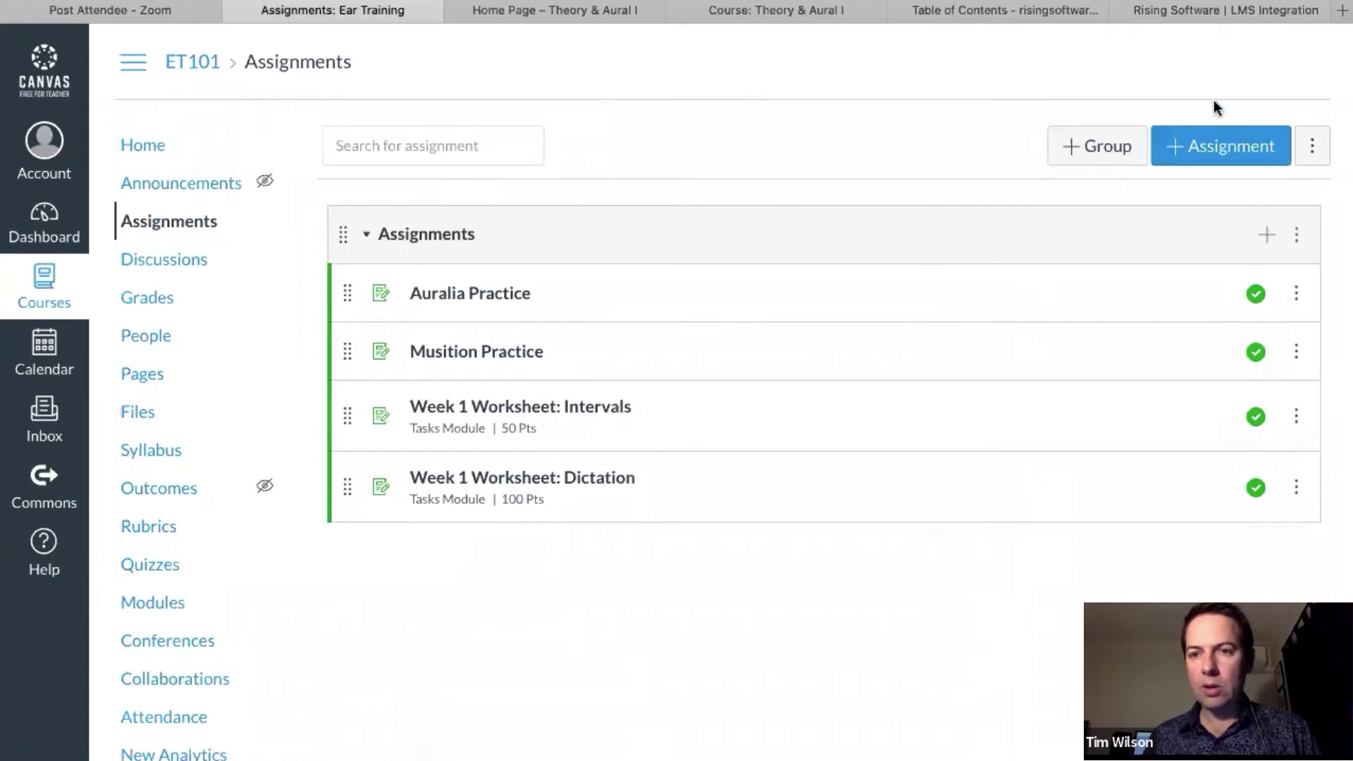
{"action": "left_click", "coordinate": [1218, 149]}
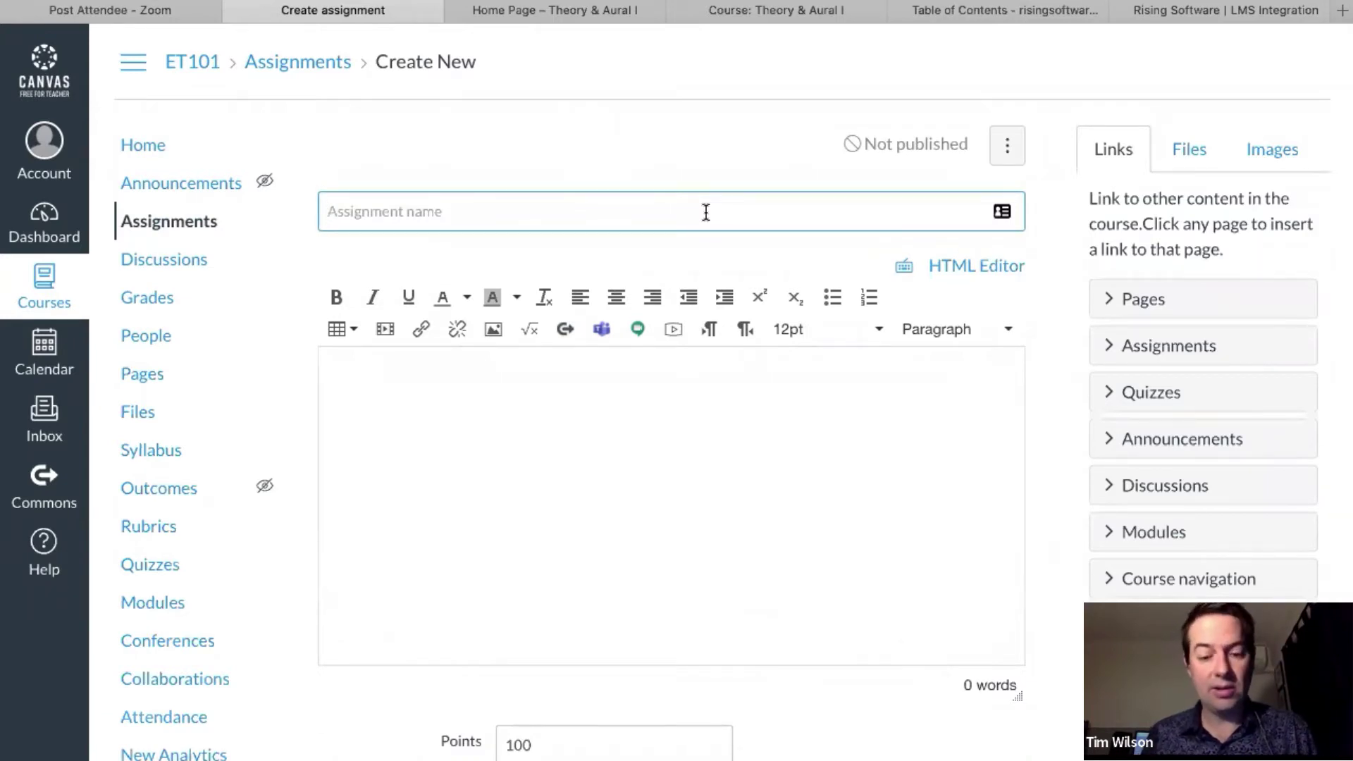
{"action": "type", "text": "Auralia"}
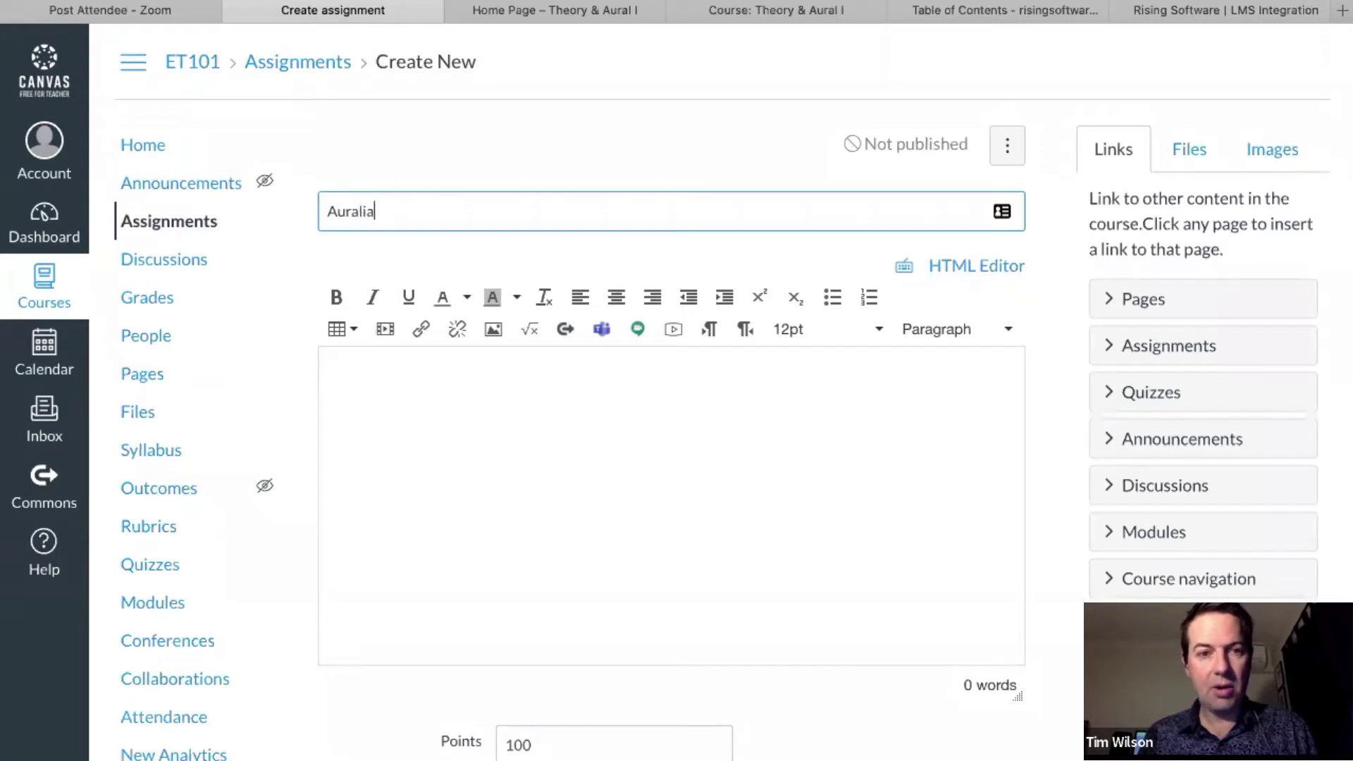
{"action": "type", "text": " Practice"}
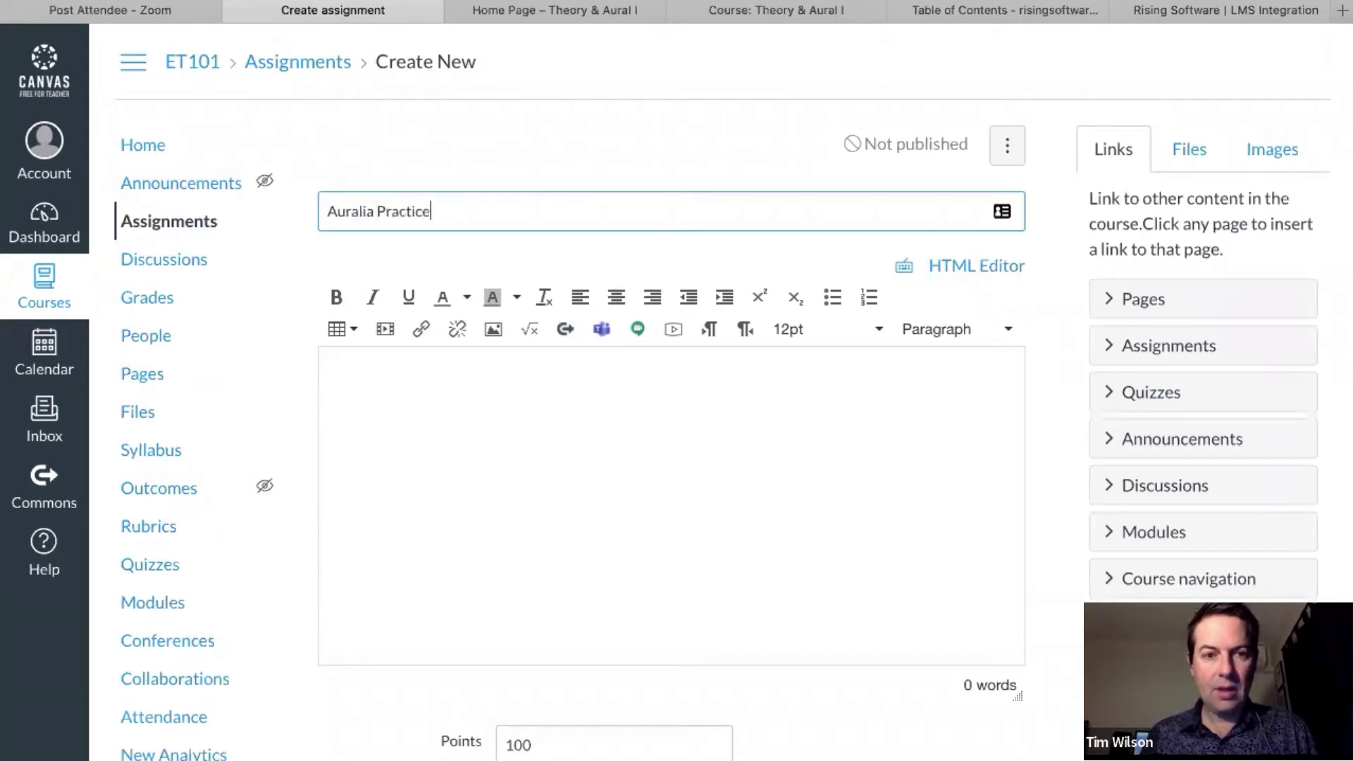
{"action": "type", "text": " 2020"}
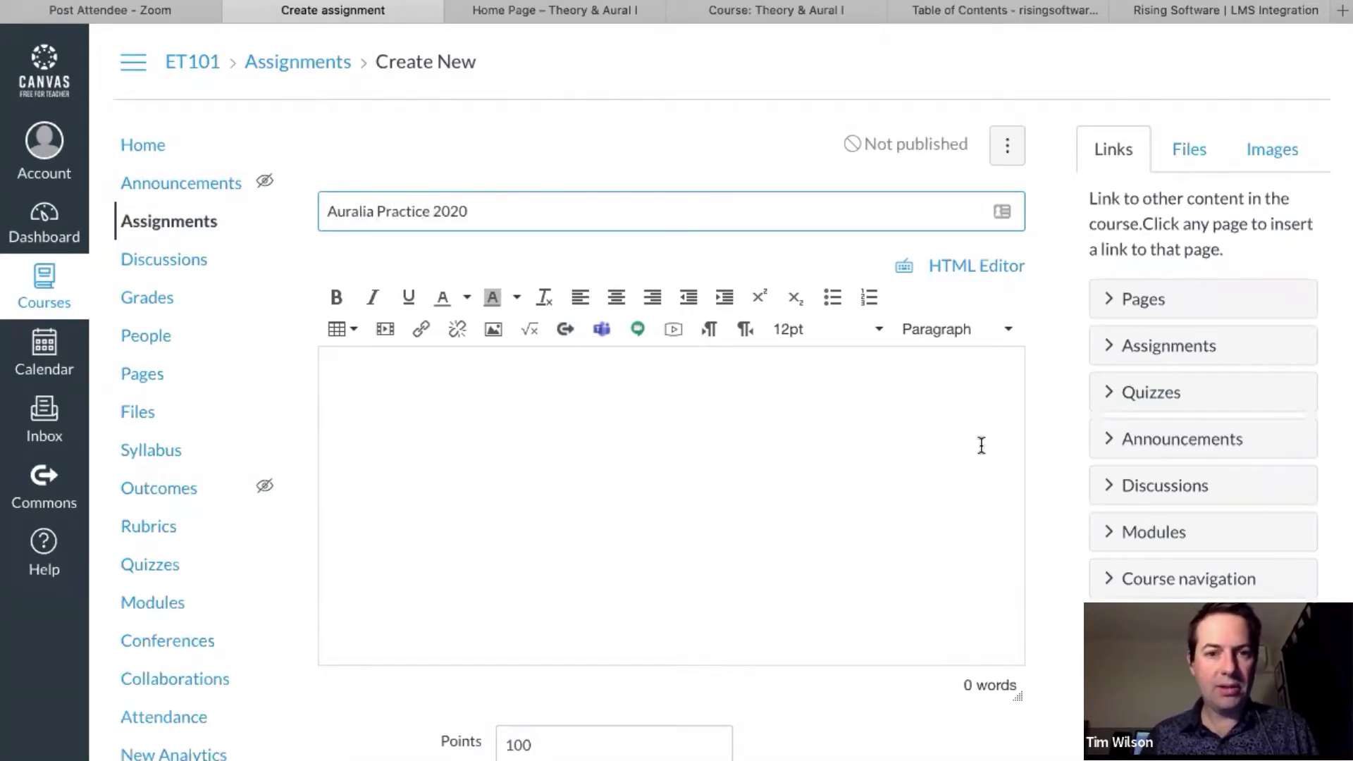
Choose External tool as the new assignment's submission type.
{"action": "scroll", "coordinate": [1064, 532], "scroll_direction": "down", "scroll_amount": 3}
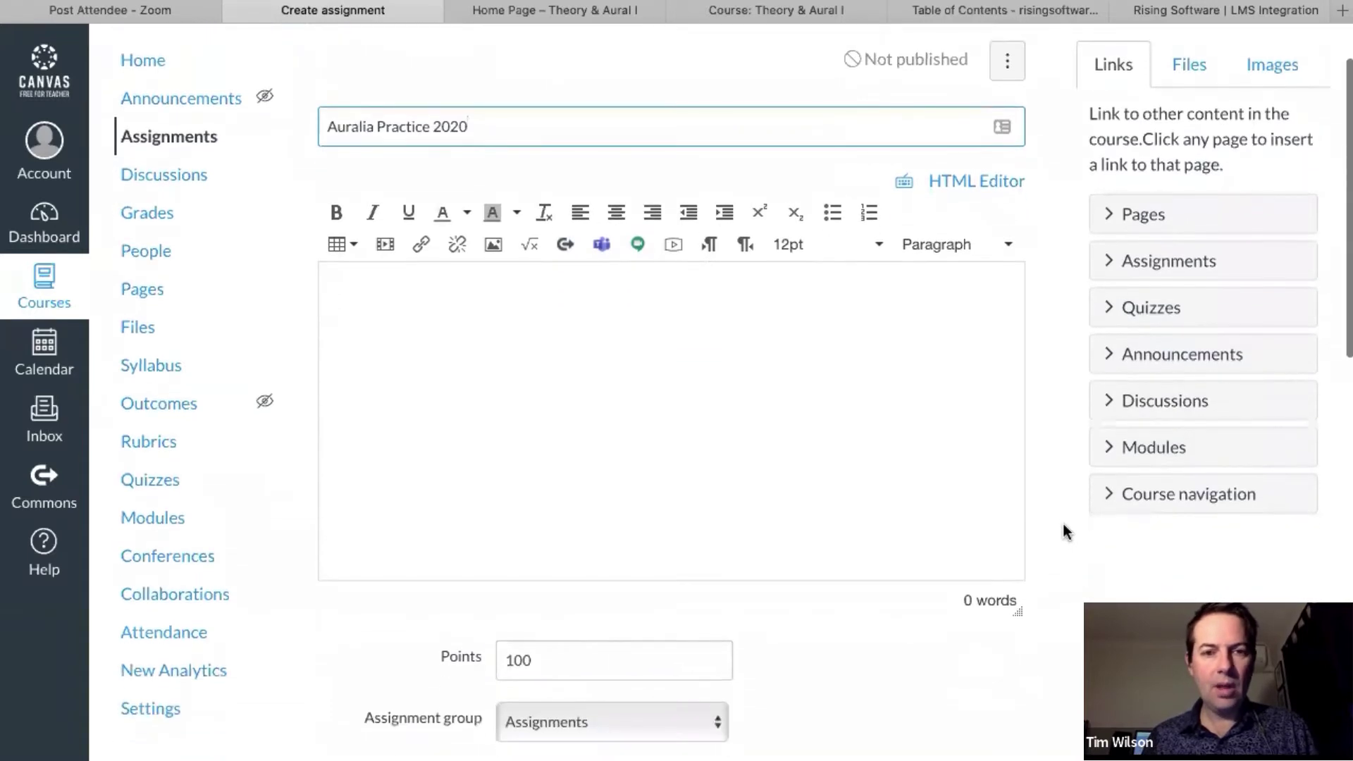
{"action": "scroll", "coordinate": [1065, 532], "scroll_direction": "down", "scroll_amount": 2}
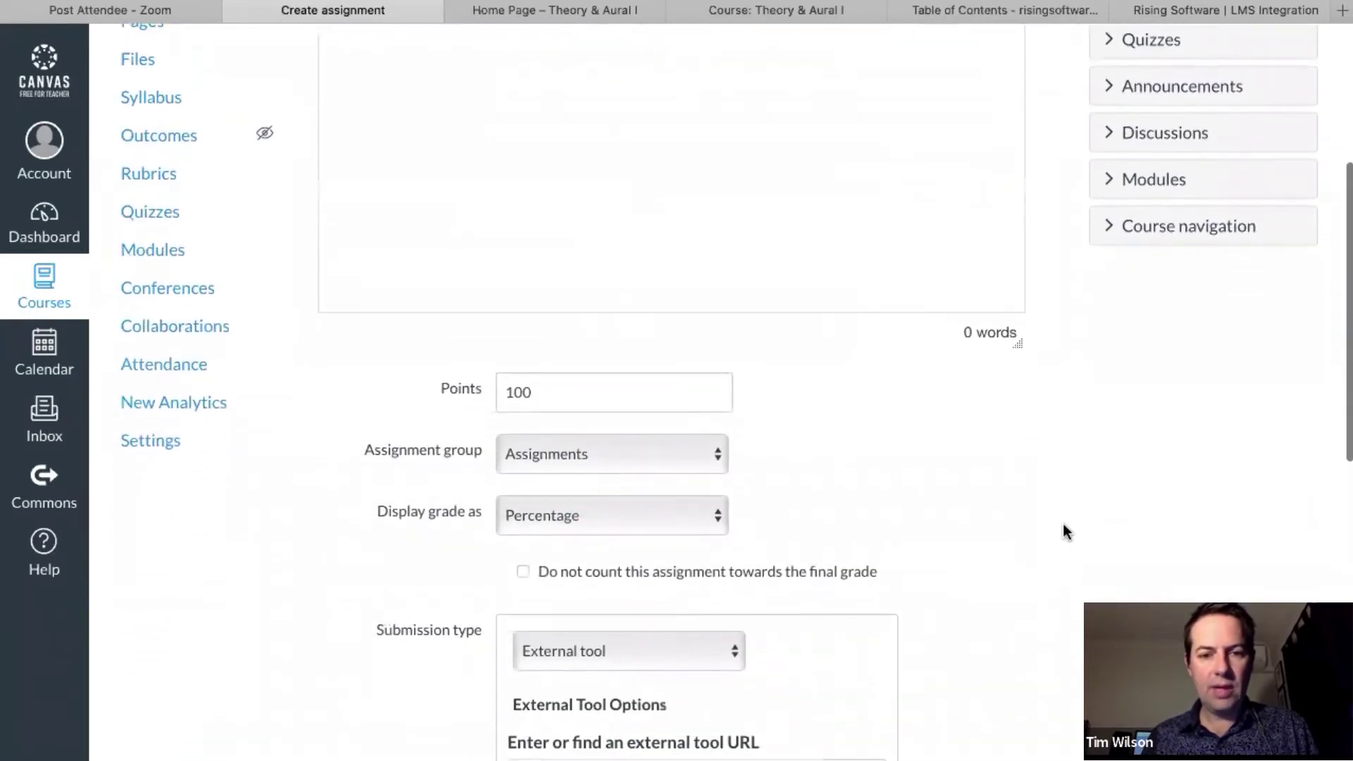
{"action": "scroll", "coordinate": [1065, 532], "scroll_direction": "down", "scroll_amount": 5}
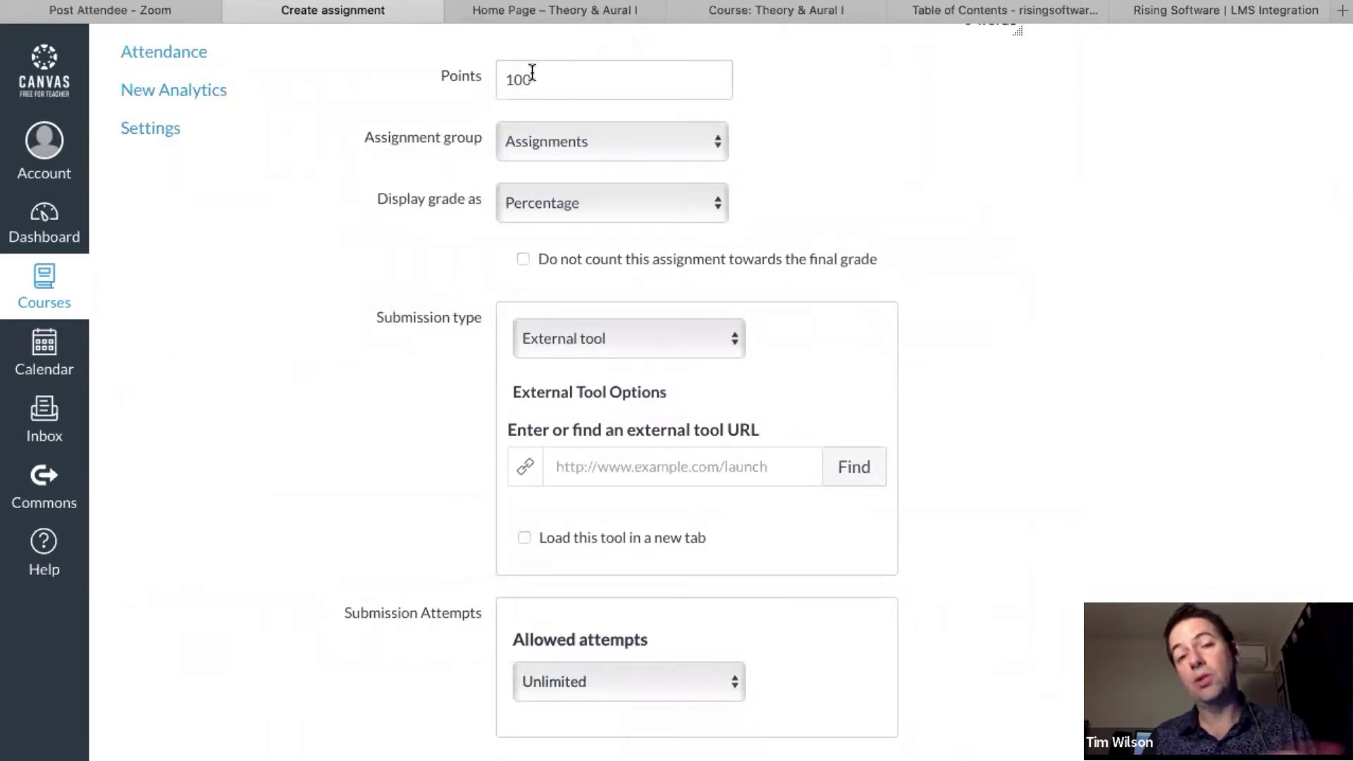
{"action": "scroll", "coordinate": [1034, 384], "scroll_direction": "down", "scroll_amount": 1}
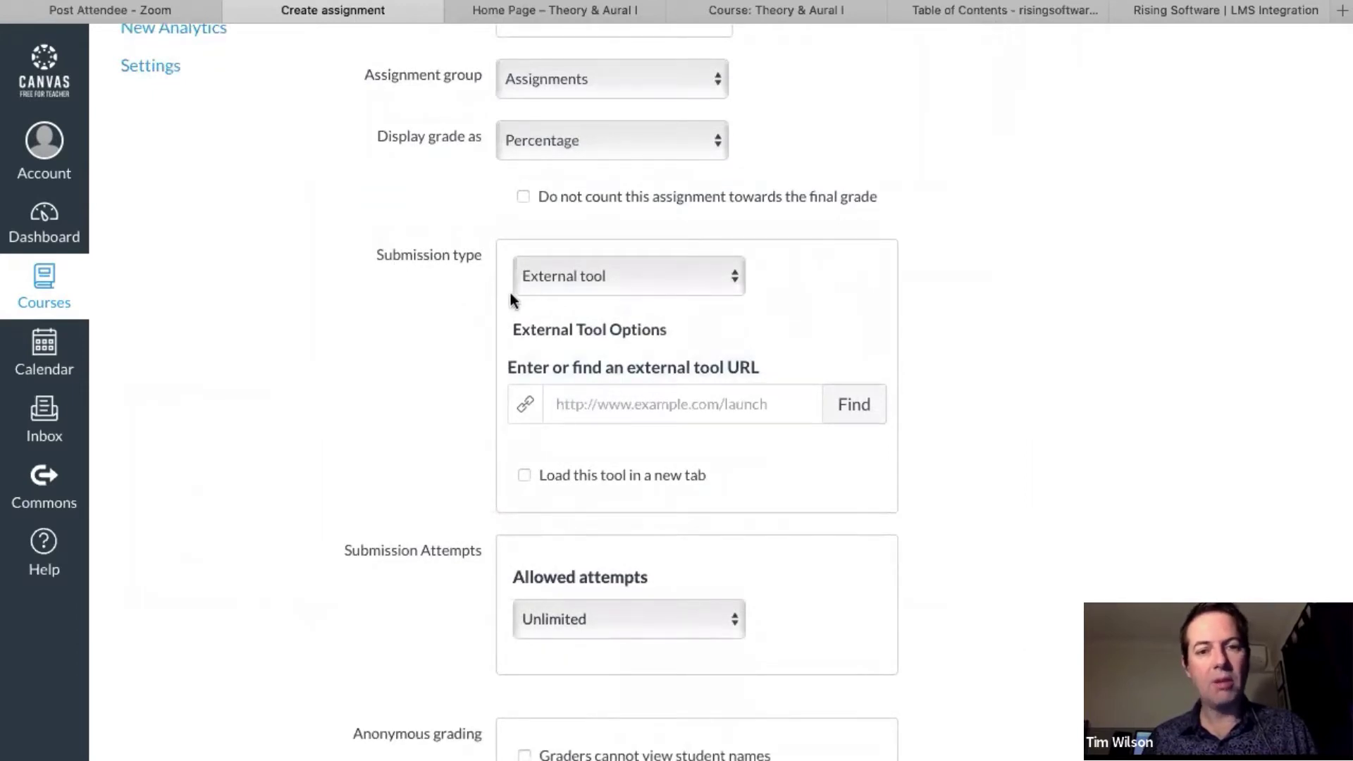
{"action": "left_click", "coordinate": [720, 278]}
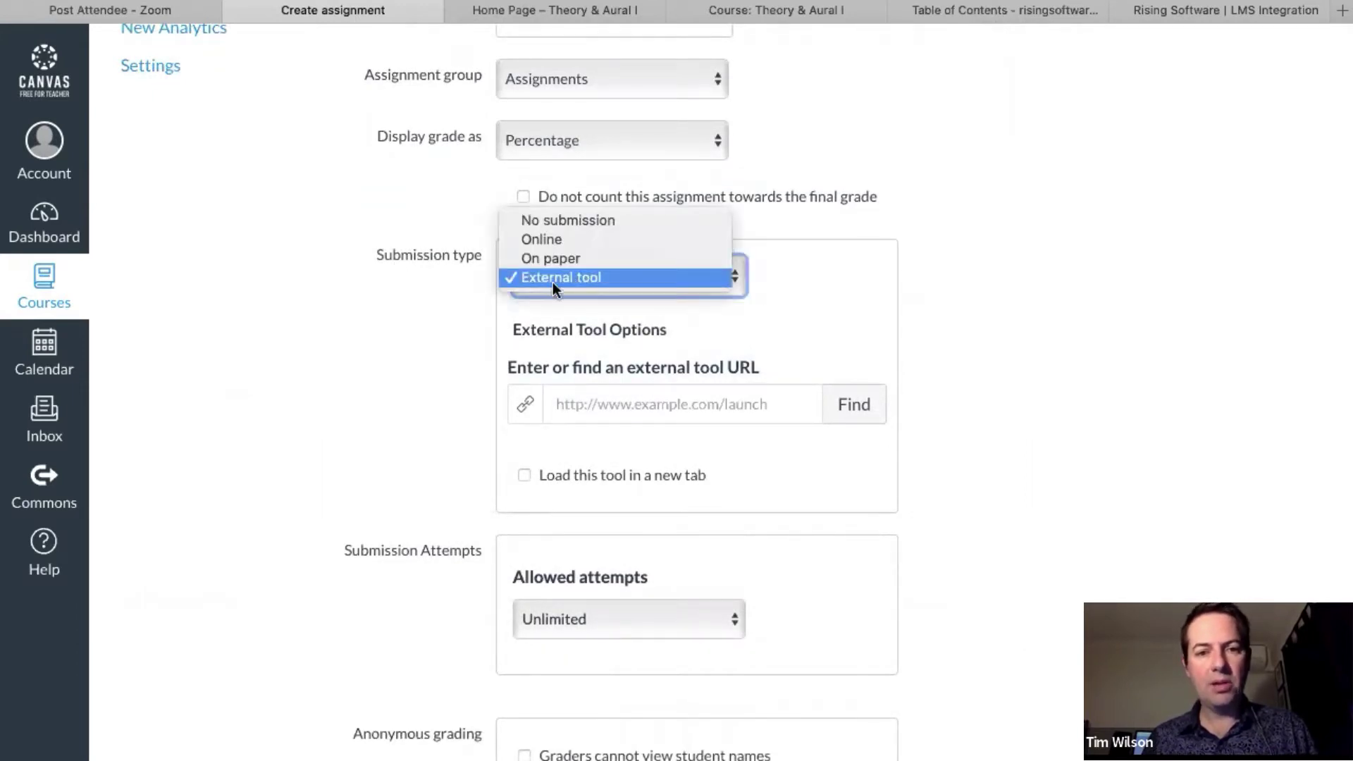
{"action": "left_click", "coordinate": [632, 278]}
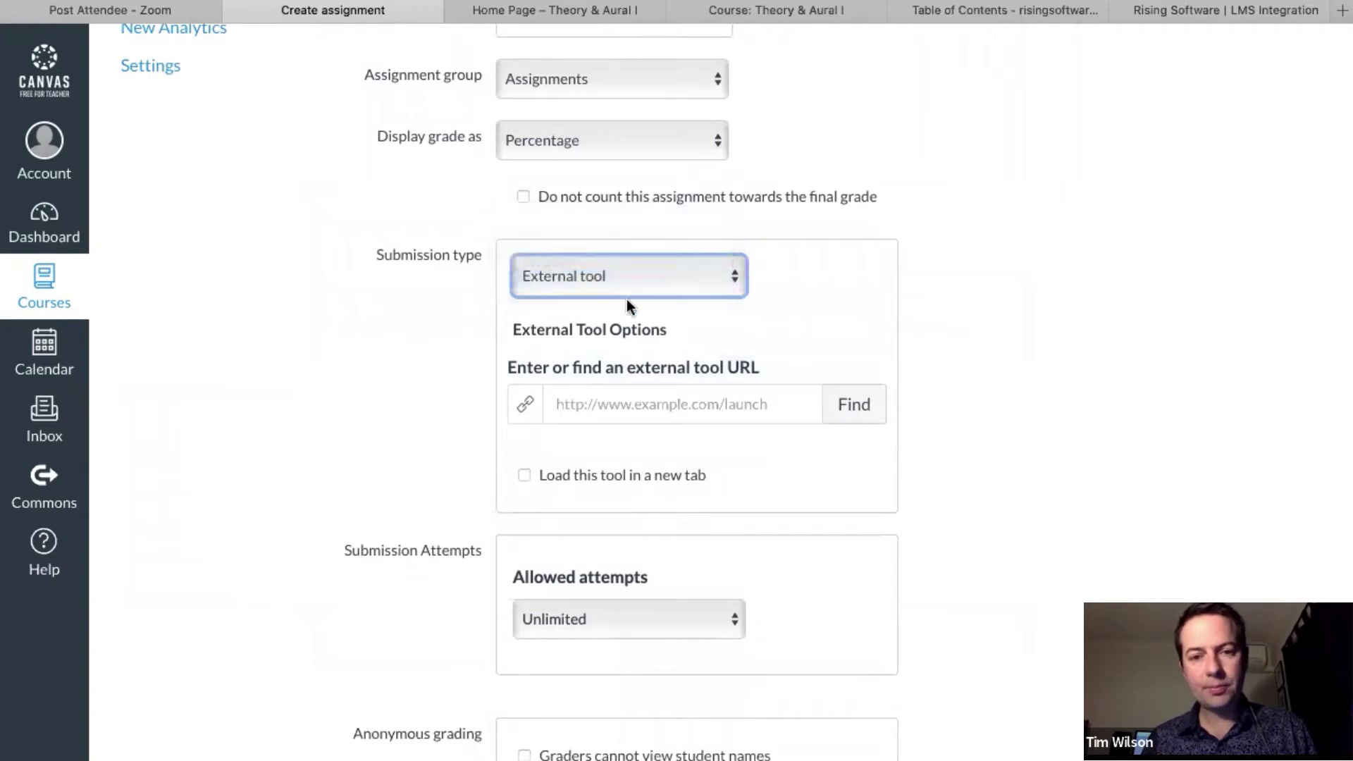
Find the available external tools and select Auralia Global as the assignment's launch tool.
{"action": "left_click", "coordinate": [668, 405]}
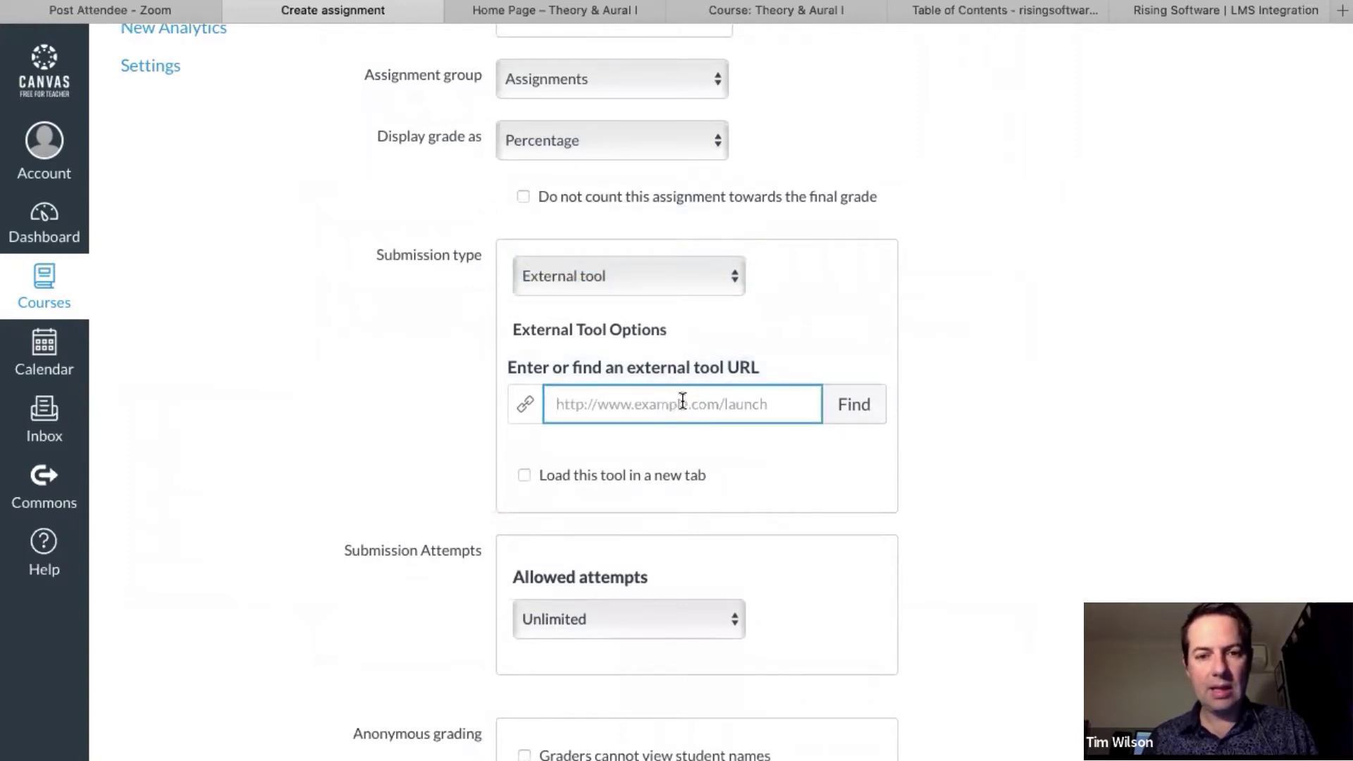
{"action": "type", "text": "auralia"}
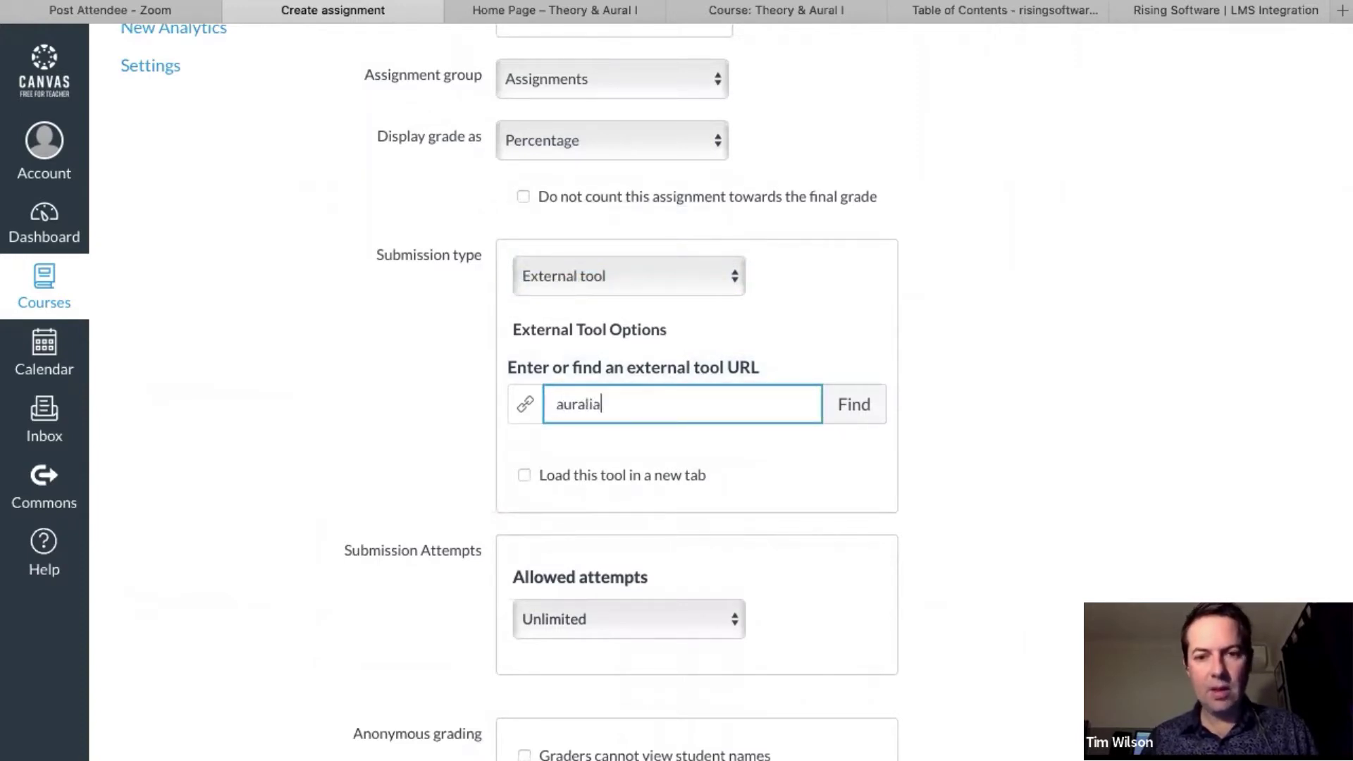
{"action": "left_click", "coordinate": [851, 420]}
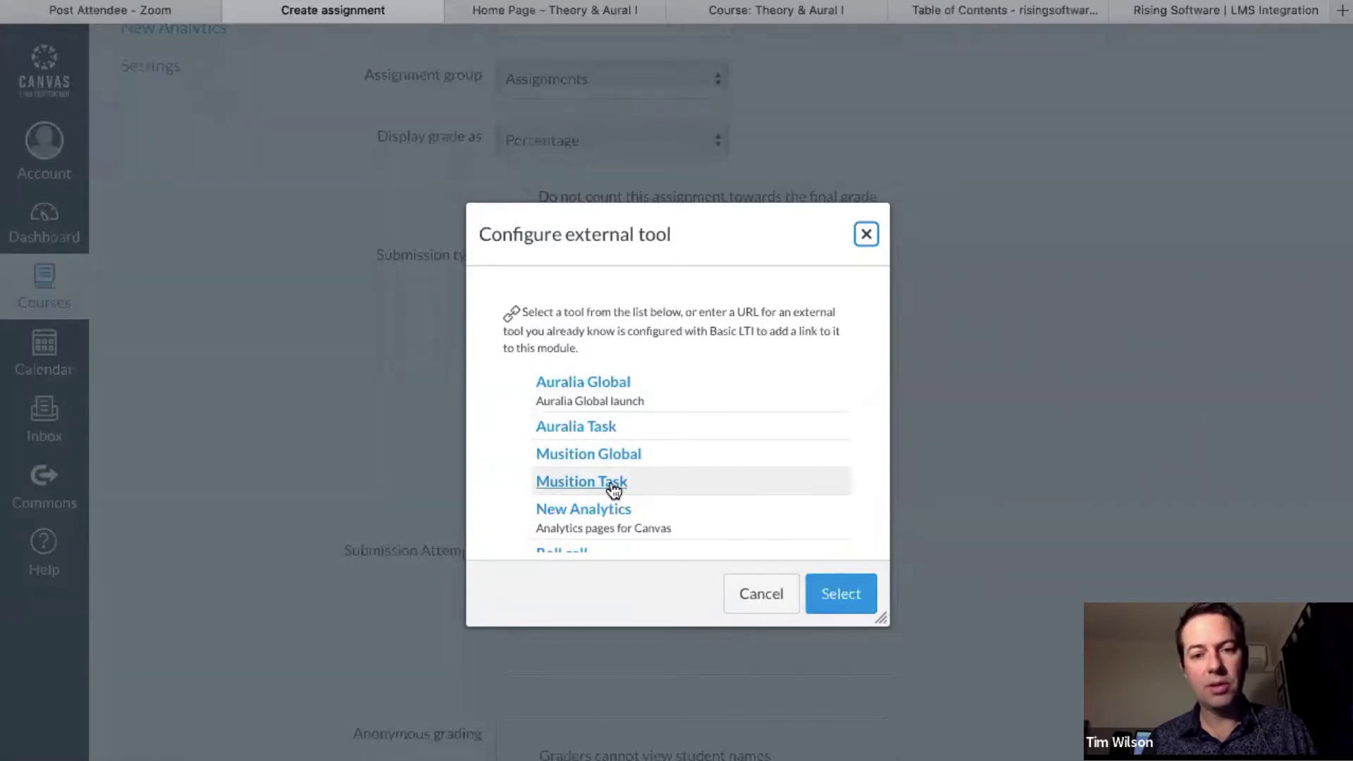
{"action": "left_click", "coordinate": [603, 386]}
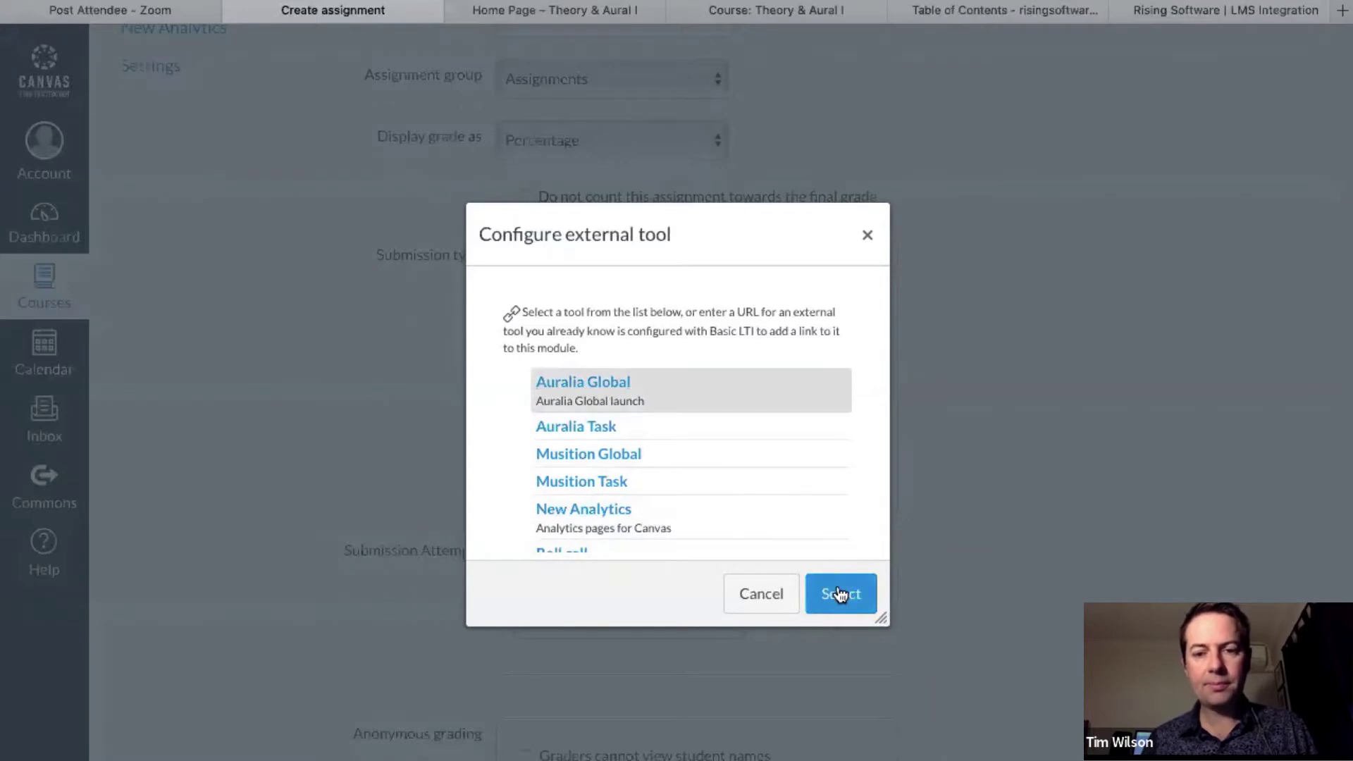
{"action": "left_click", "coordinate": [840, 593]}
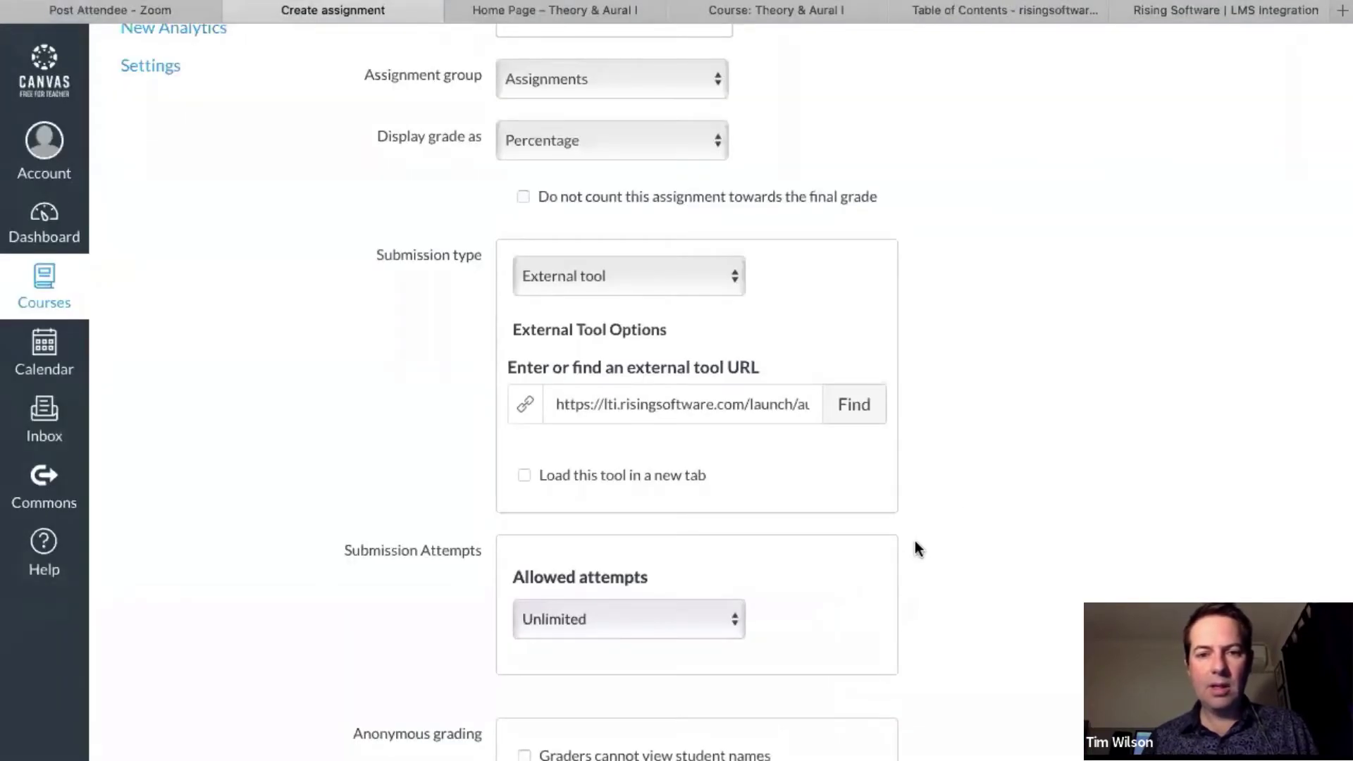
Make the external tool load in a new tab, and save and publish the assignment.
{"action": "left_click", "coordinate": [524, 475]}
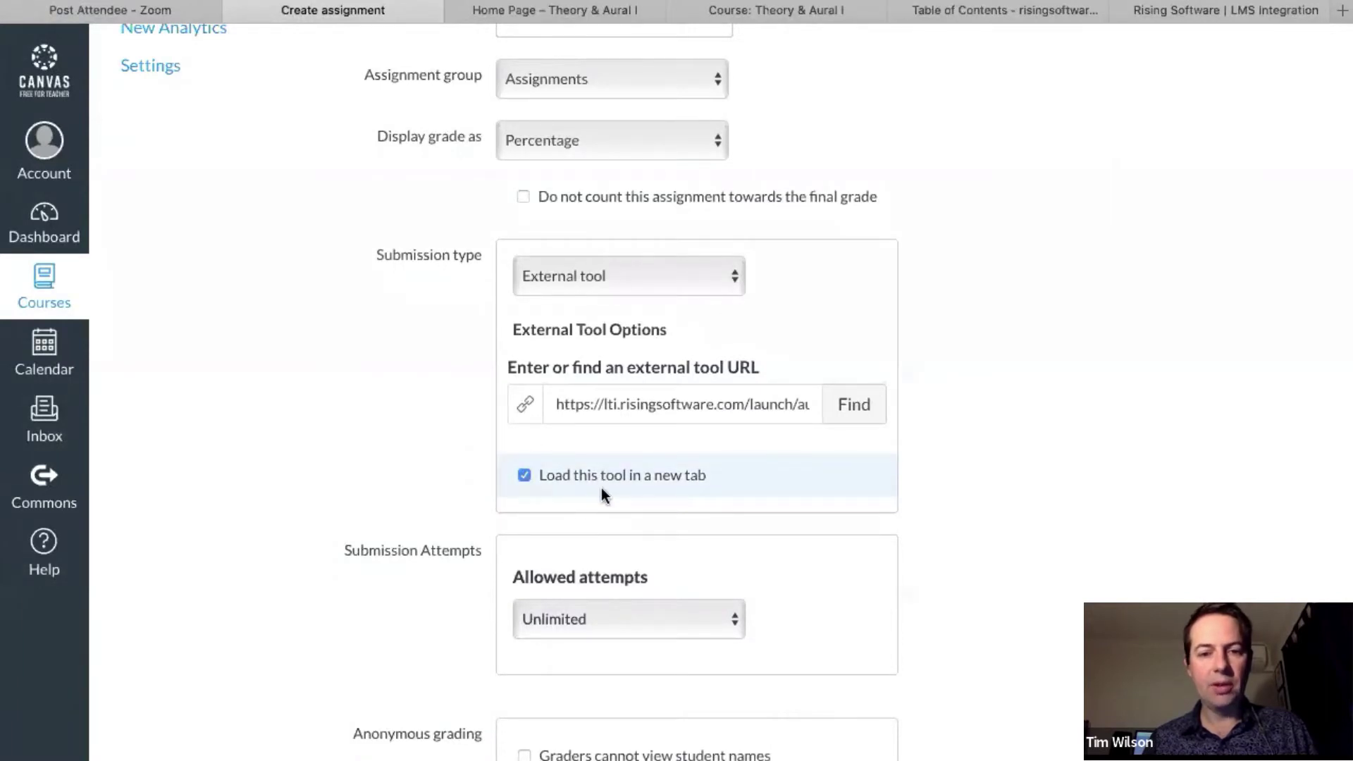
{"action": "scroll", "coordinate": [1011, 508], "scroll_direction": "down", "scroll_amount": 5}
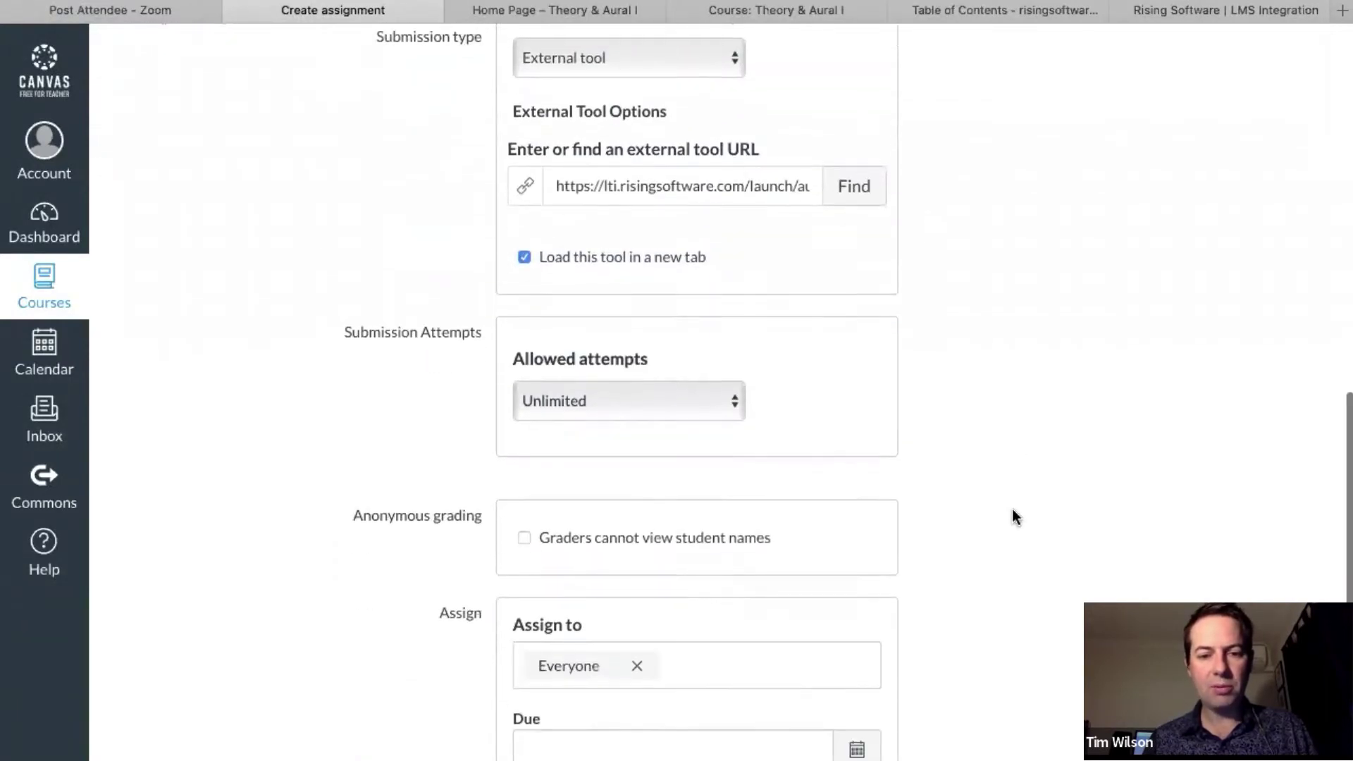
{"action": "scroll", "coordinate": [1013, 510], "scroll_direction": "down", "scroll_amount": 5}
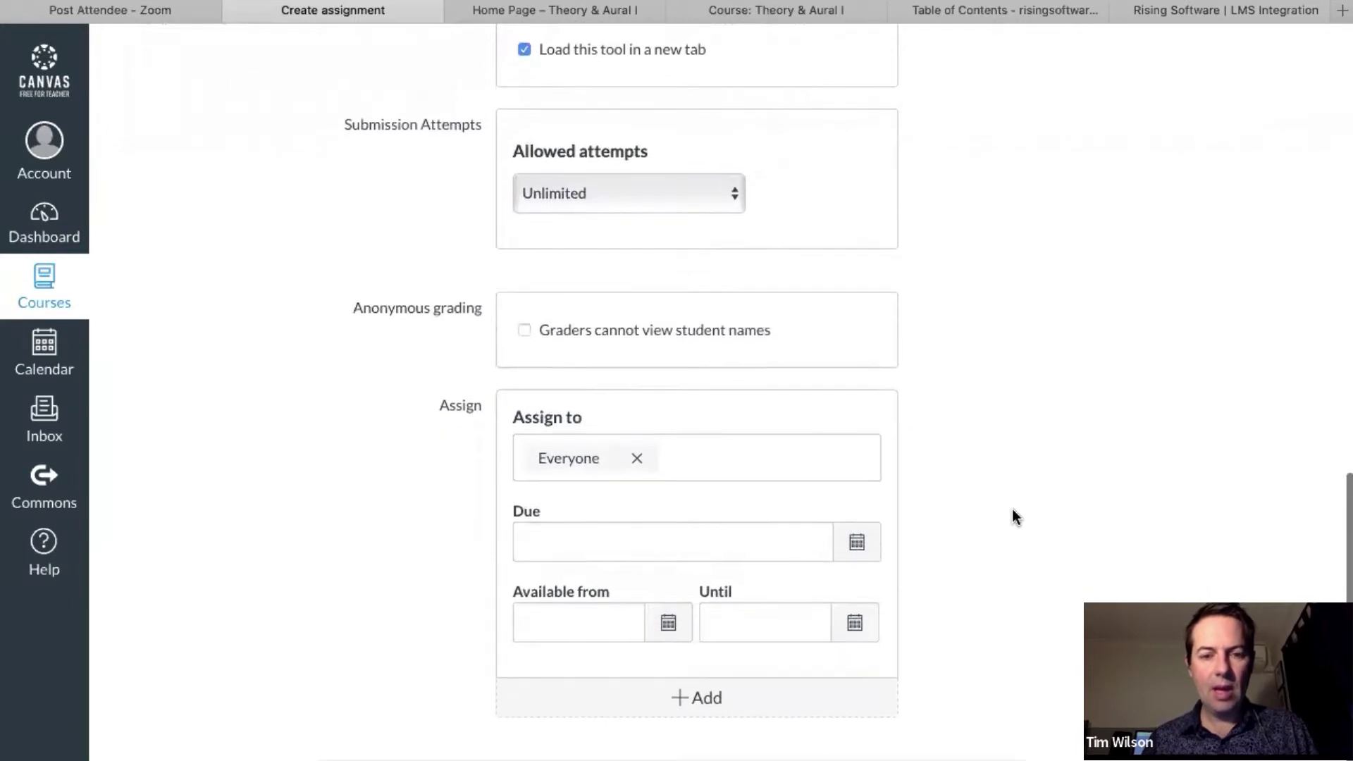
{"action": "scroll", "coordinate": [1013, 511], "scroll_direction": "down", "scroll_amount": 2}
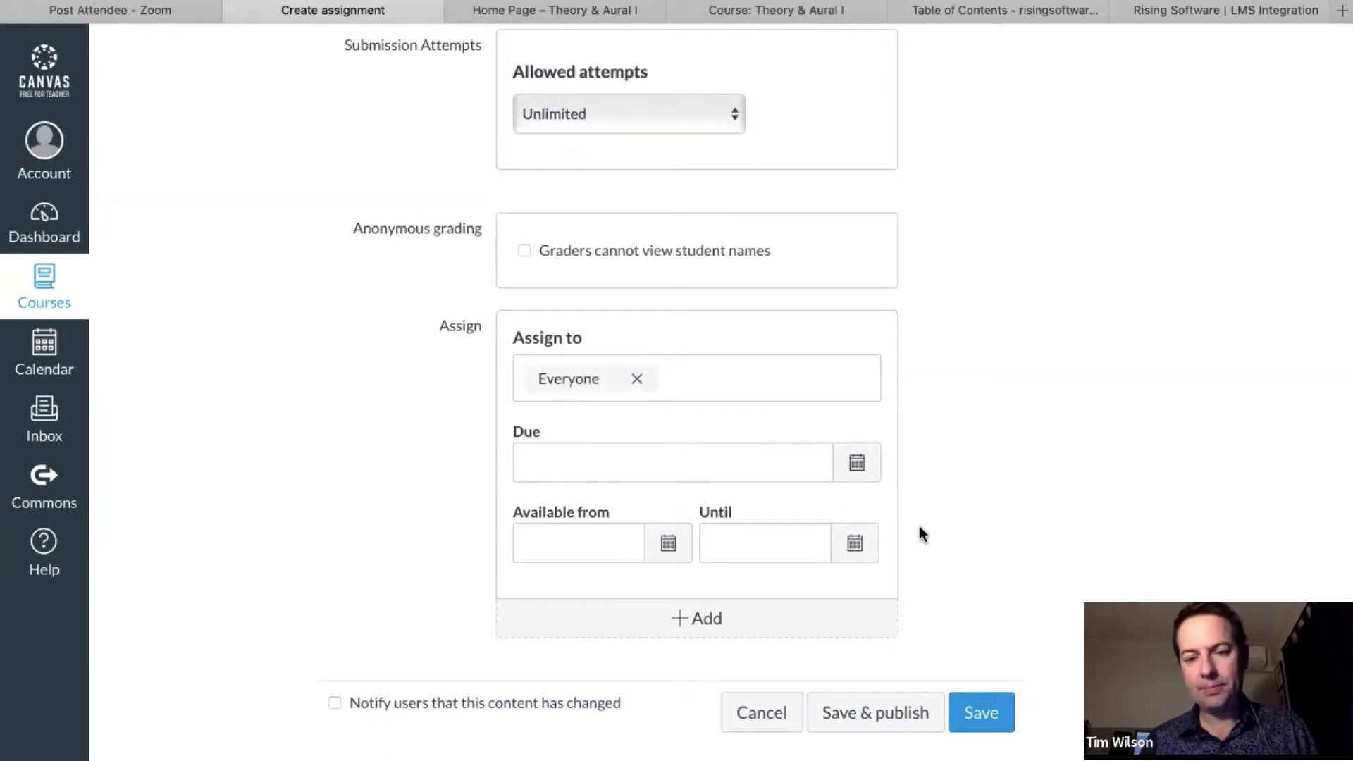
{"action": "left_click", "coordinate": [869, 710]}
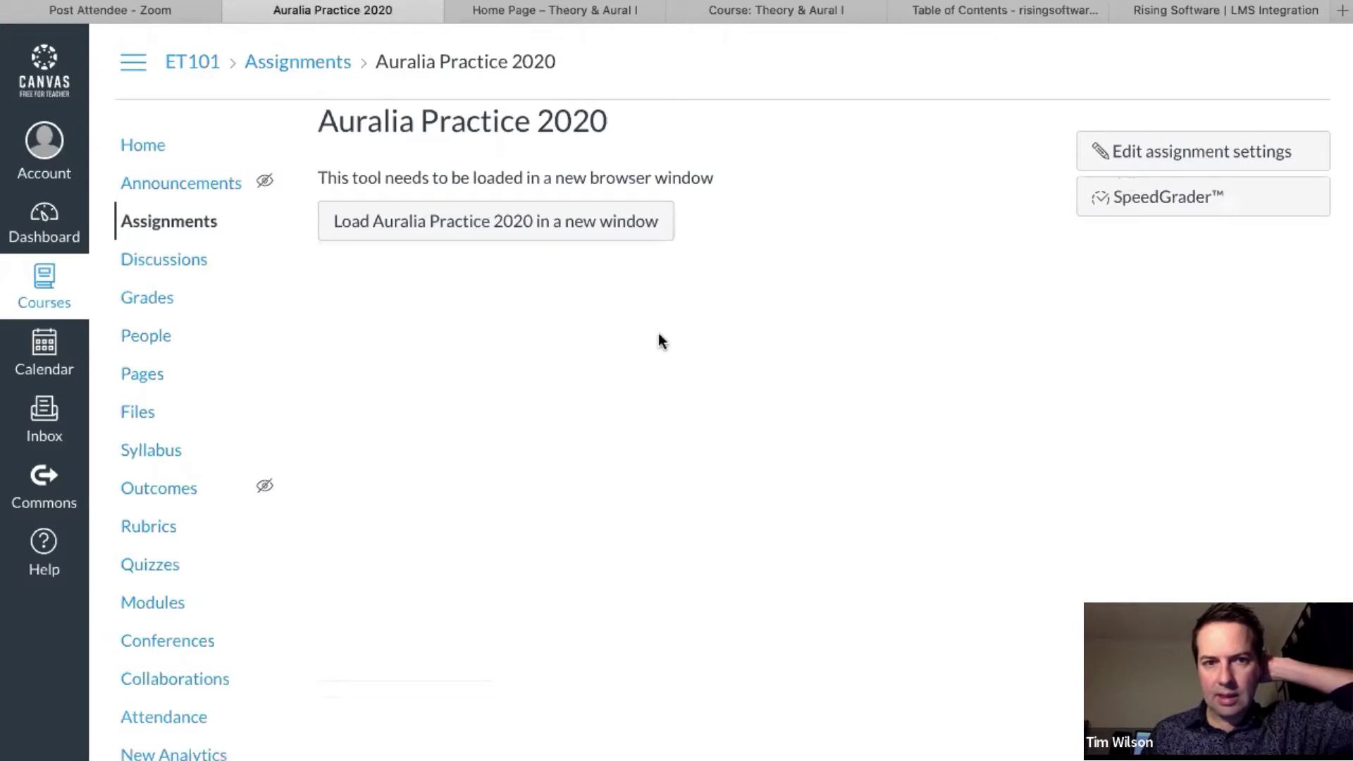
Open Auralia Practice 2020 from the course's assignments and launch the browser version of Auralia in a new window.
{"action": "left_click", "coordinate": [175, 237]}
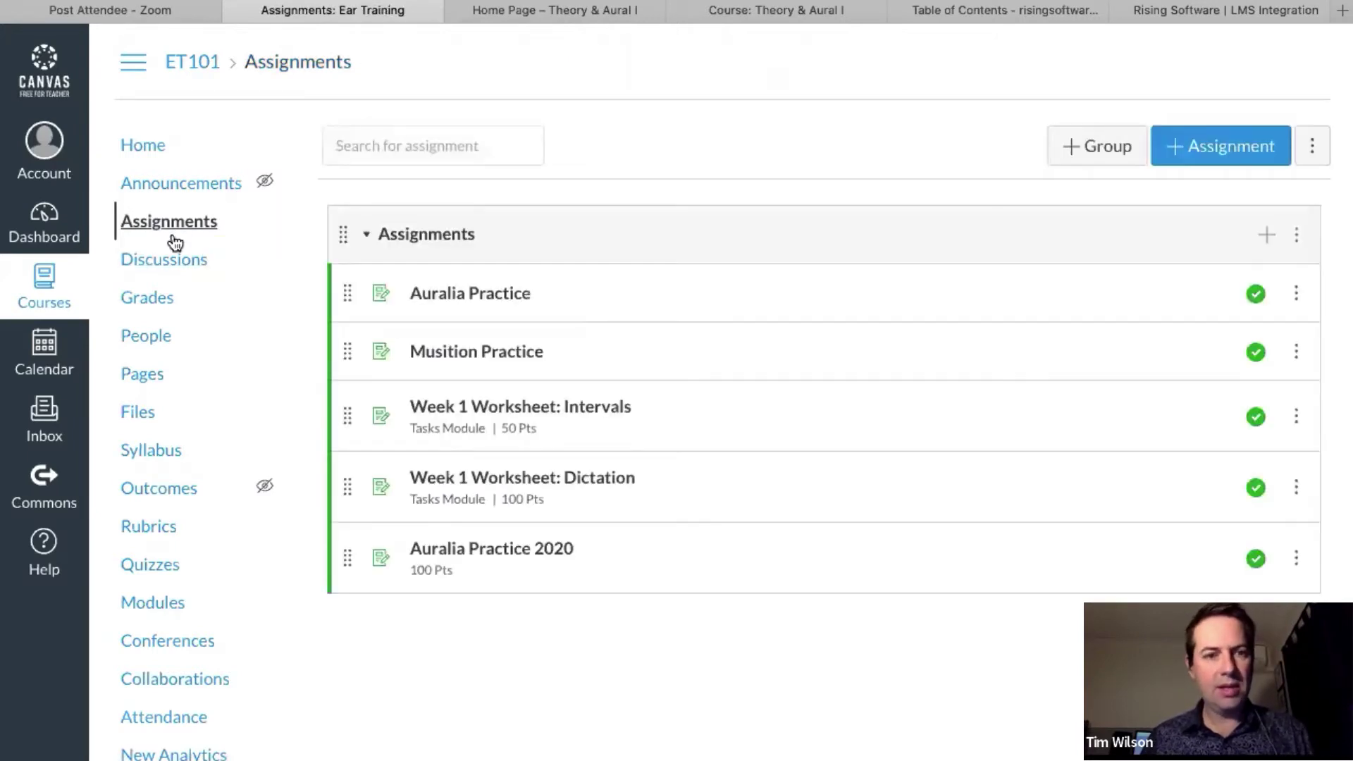
{"action": "left_click", "coordinate": [503, 555]}
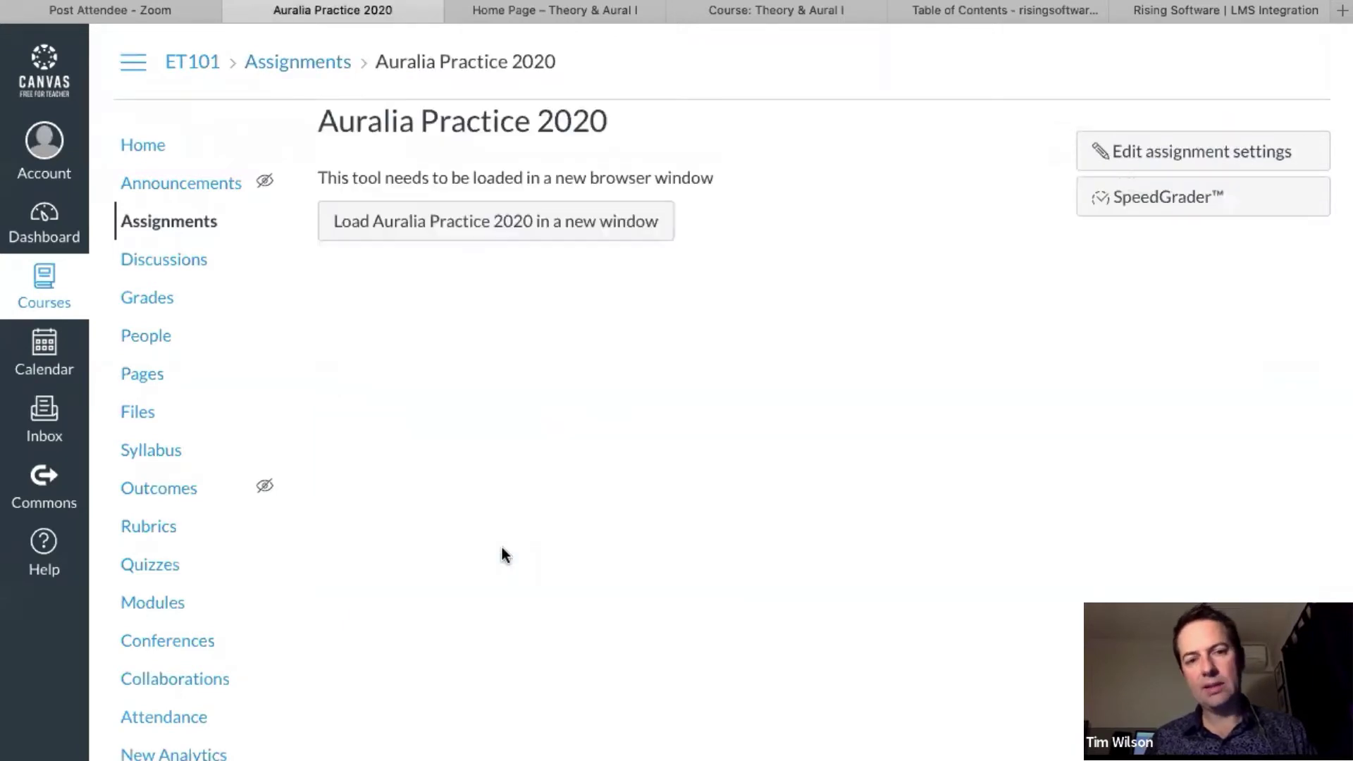
{"action": "left_click", "coordinate": [530, 231]}
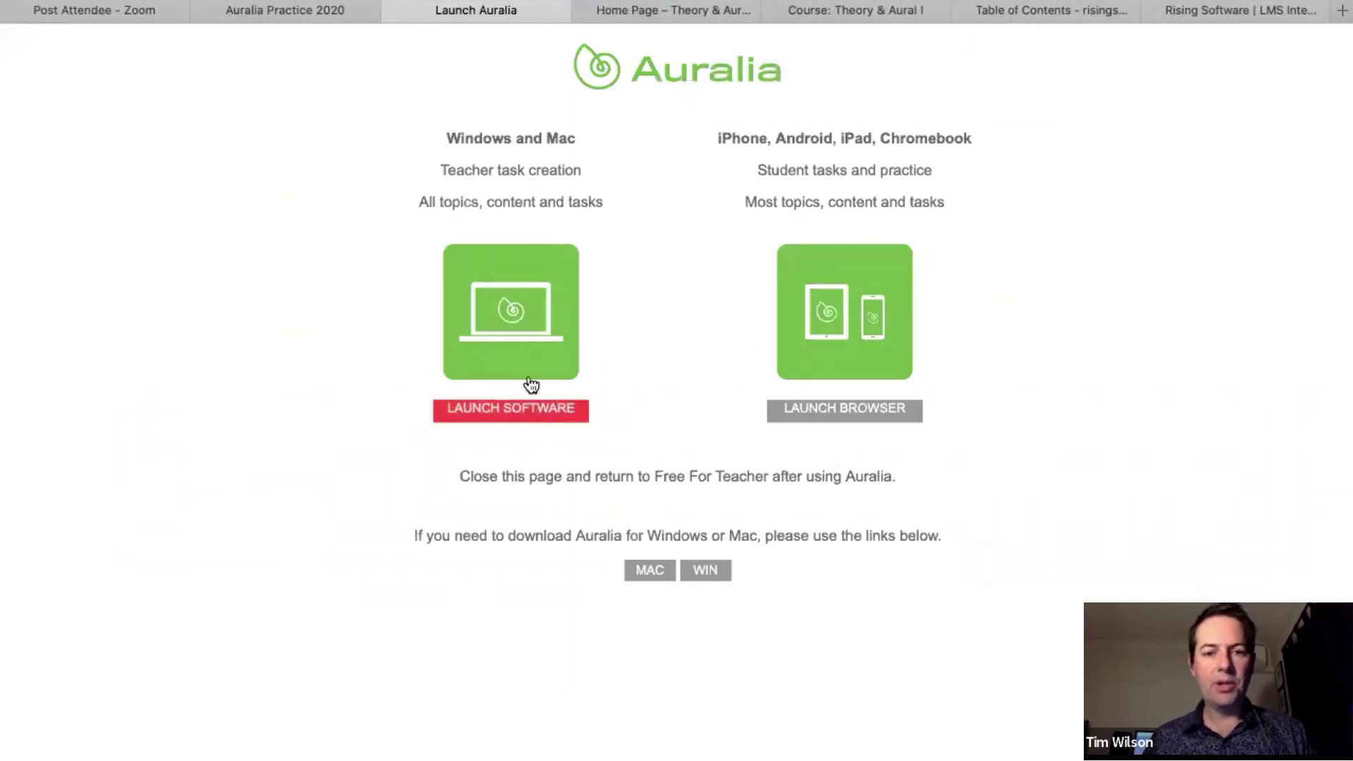
{"action": "left_click", "coordinate": [841, 411]}
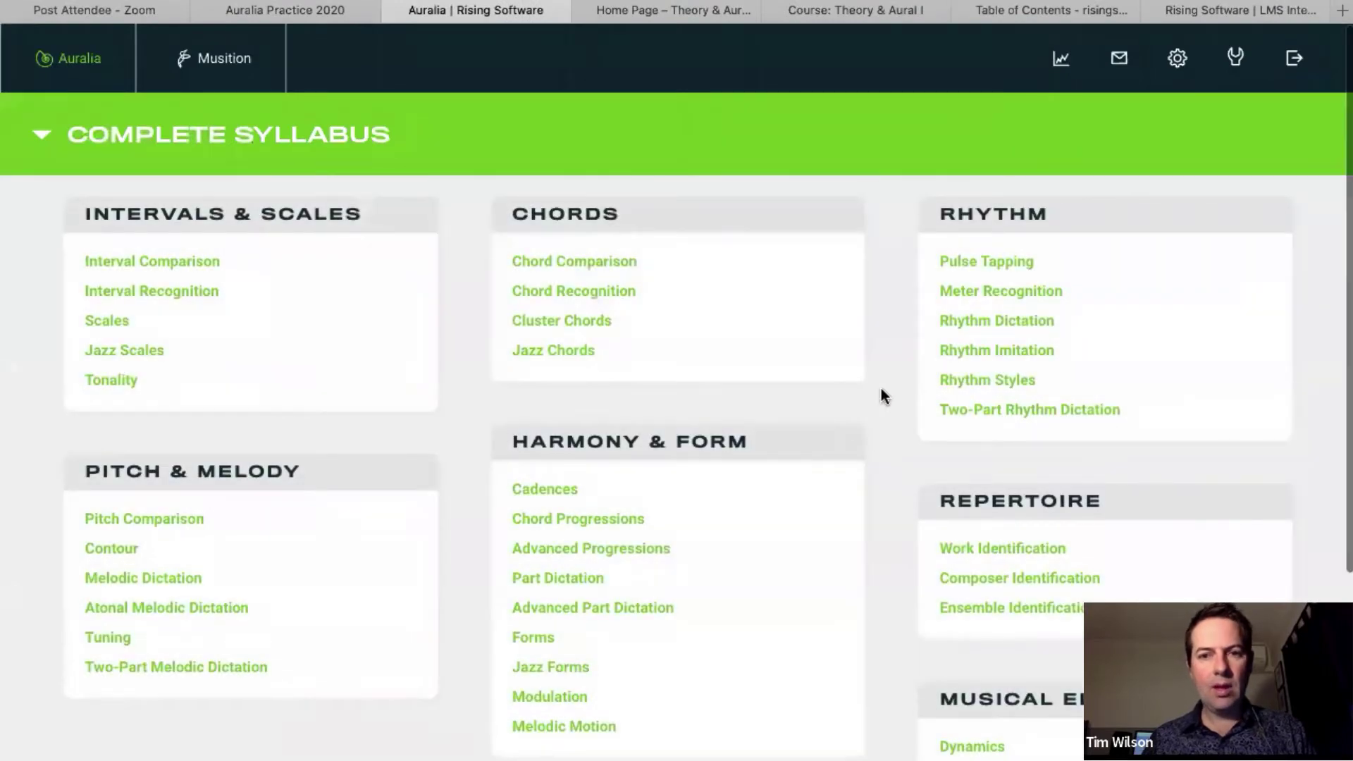
Start Level 1 of Interval Recognition and submit Whole Step (Tone) as the answer to the first question.
{"action": "scroll", "coordinate": [877, 394], "scroll_direction": "down", "scroll_amount": 1}
{"action": "scroll", "coordinate": [884, 396], "scroll_direction": "up", "scroll_amount": 1}
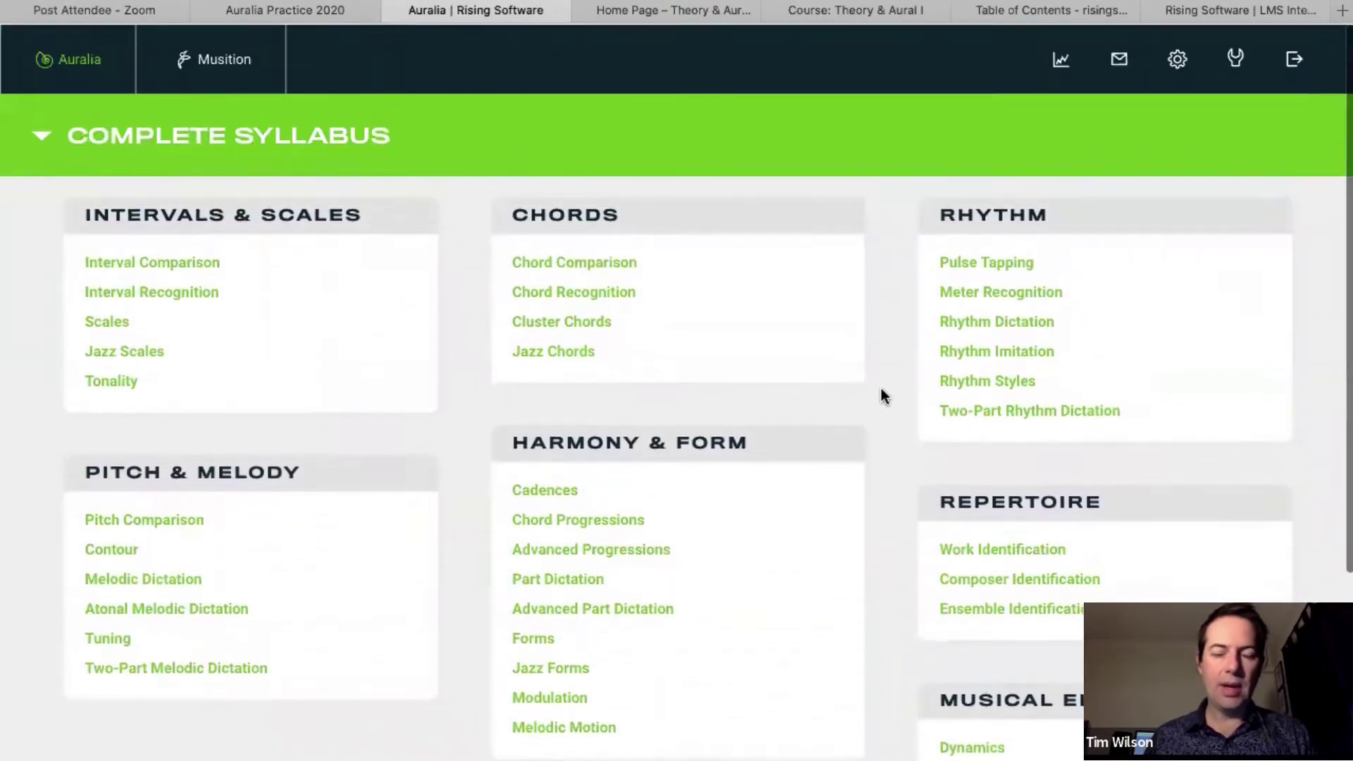
{"action": "left_click", "coordinate": [196, 287]}
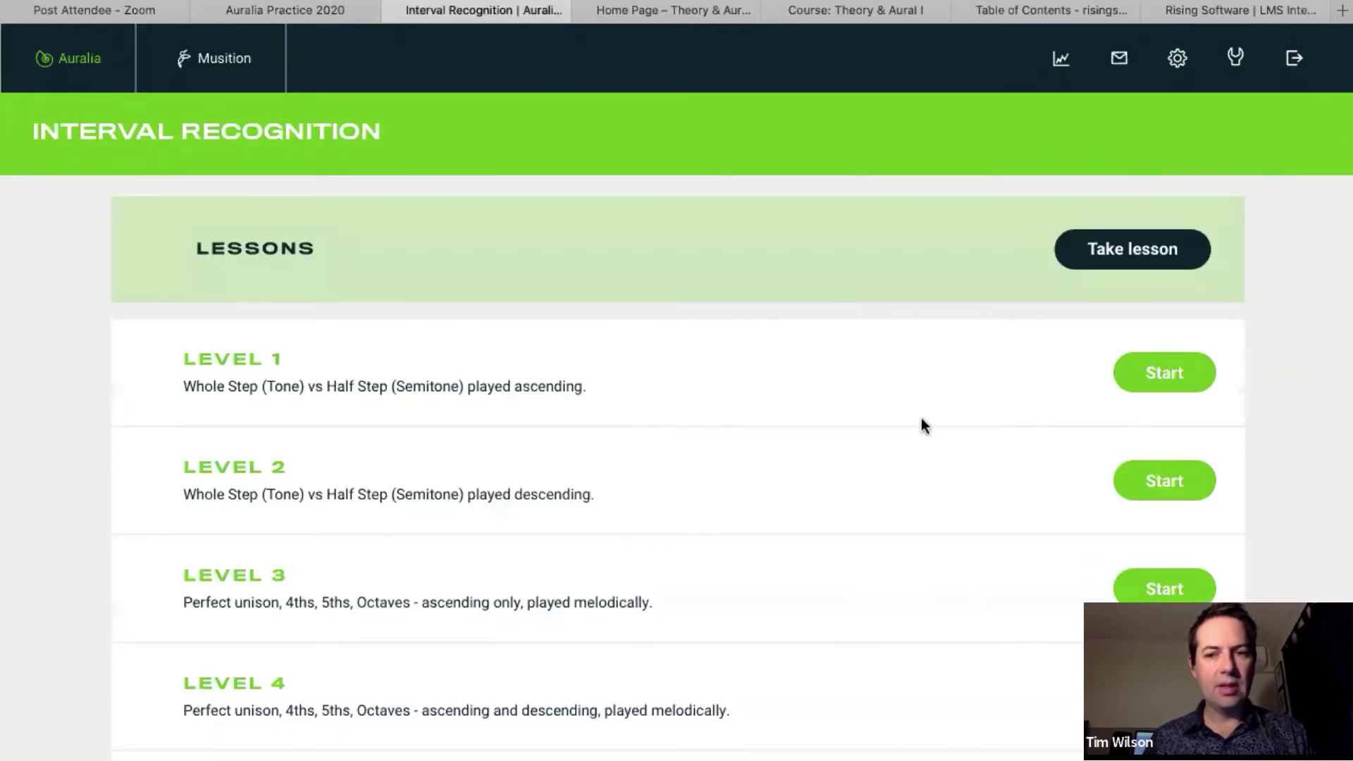
{"action": "left_click", "coordinate": [1173, 388]}
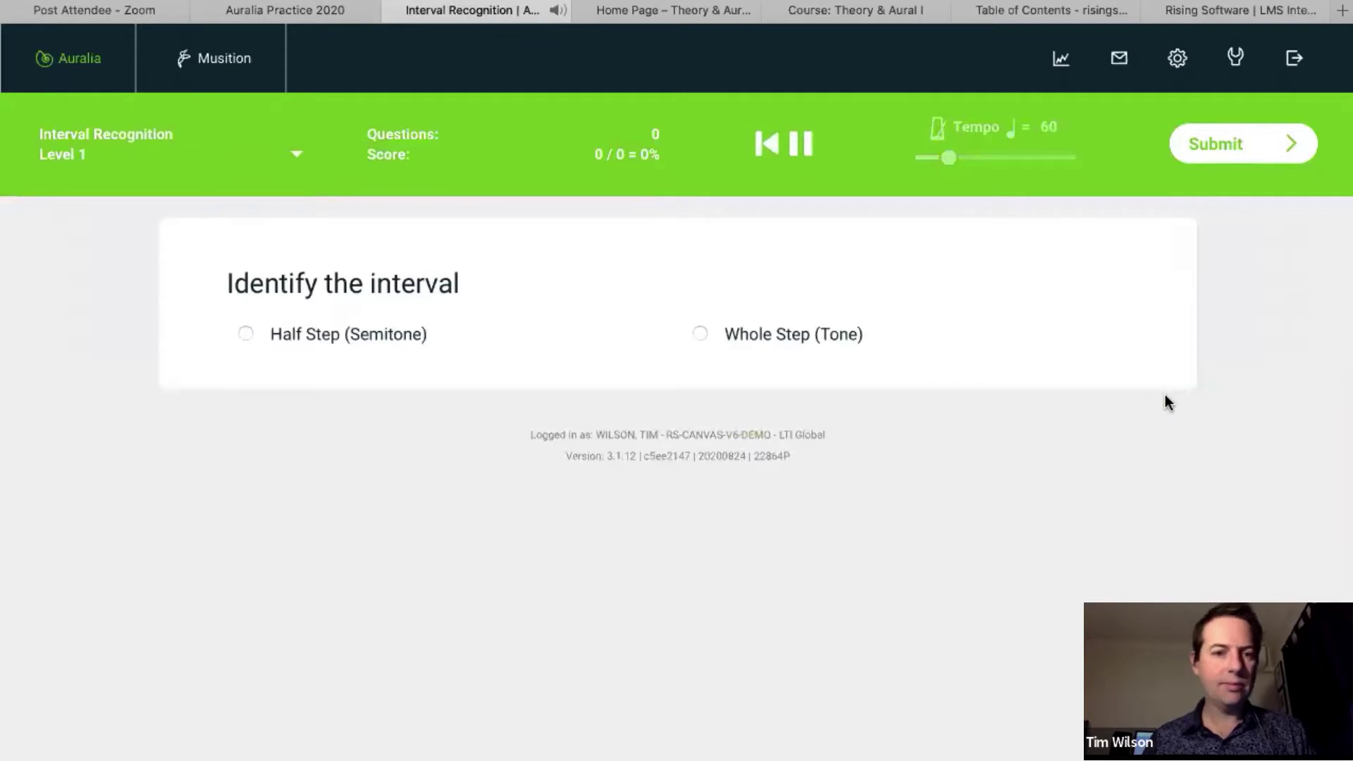
{"action": "left_click", "coordinate": [775, 335]}
{"action": "left_click", "coordinate": [1209, 141]}
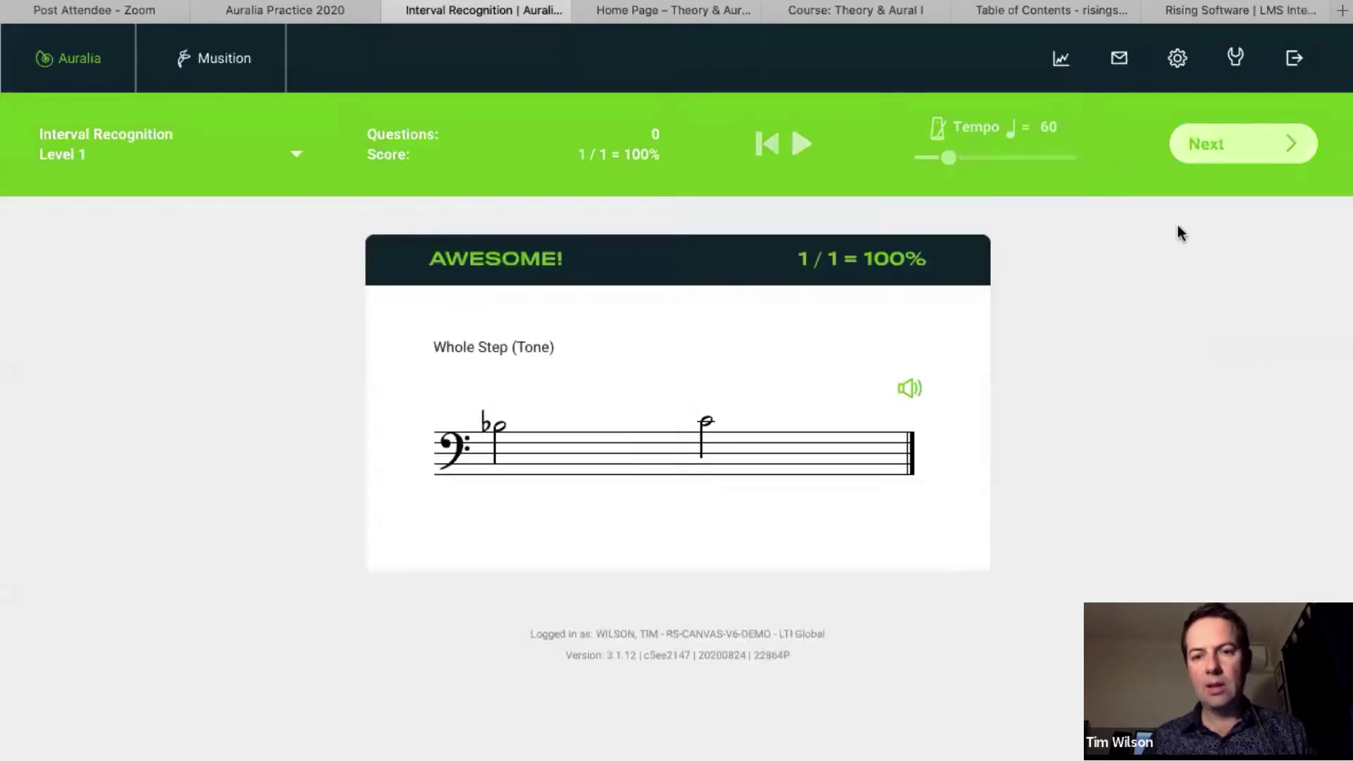
Return to the Auralia syllabus, review its topics, view the Musition syllabus and go back to Auralia.
{"action": "left_click", "coordinate": [75, 73]}
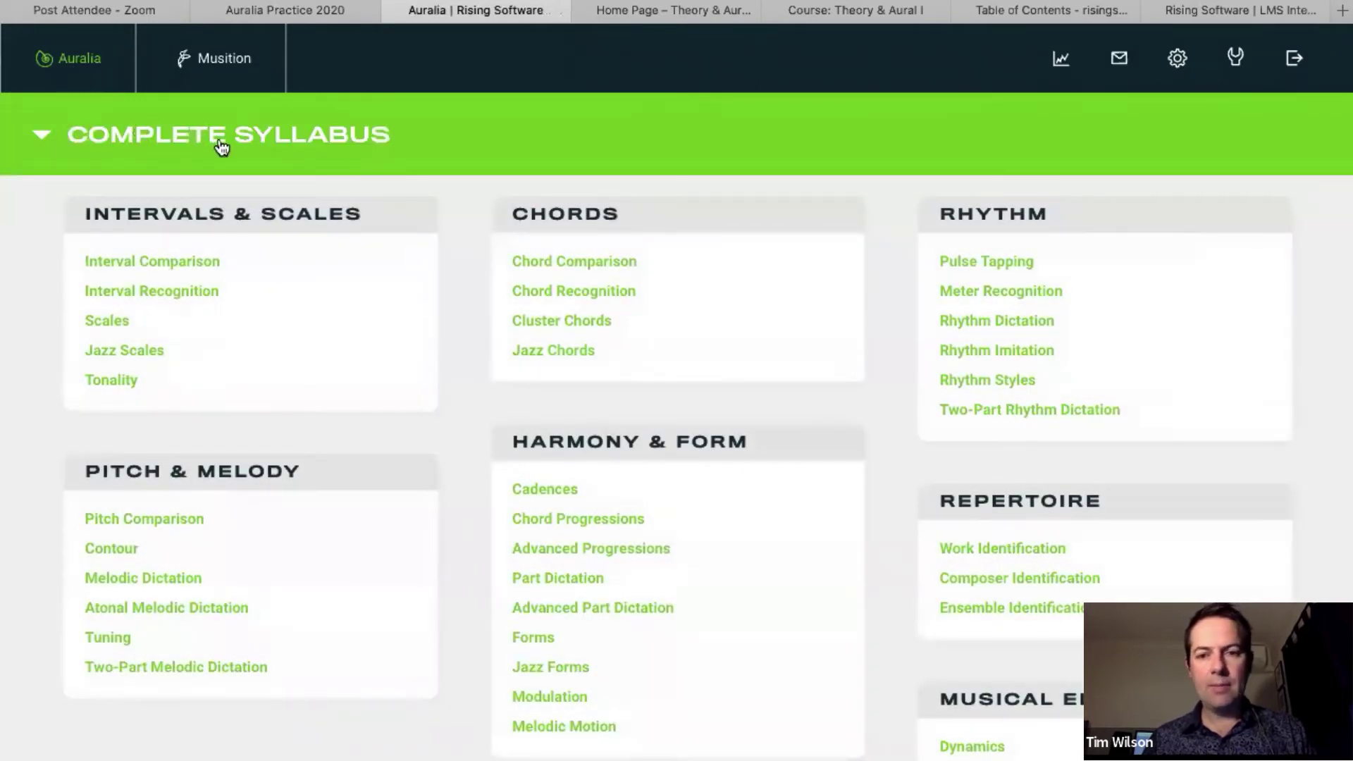
{"action": "scroll", "coordinate": [504, 551], "scroll_direction": "down", "scroll_amount": 2}
{"action": "scroll", "coordinate": [504, 551], "scroll_direction": "down", "scroll_amount": 1}
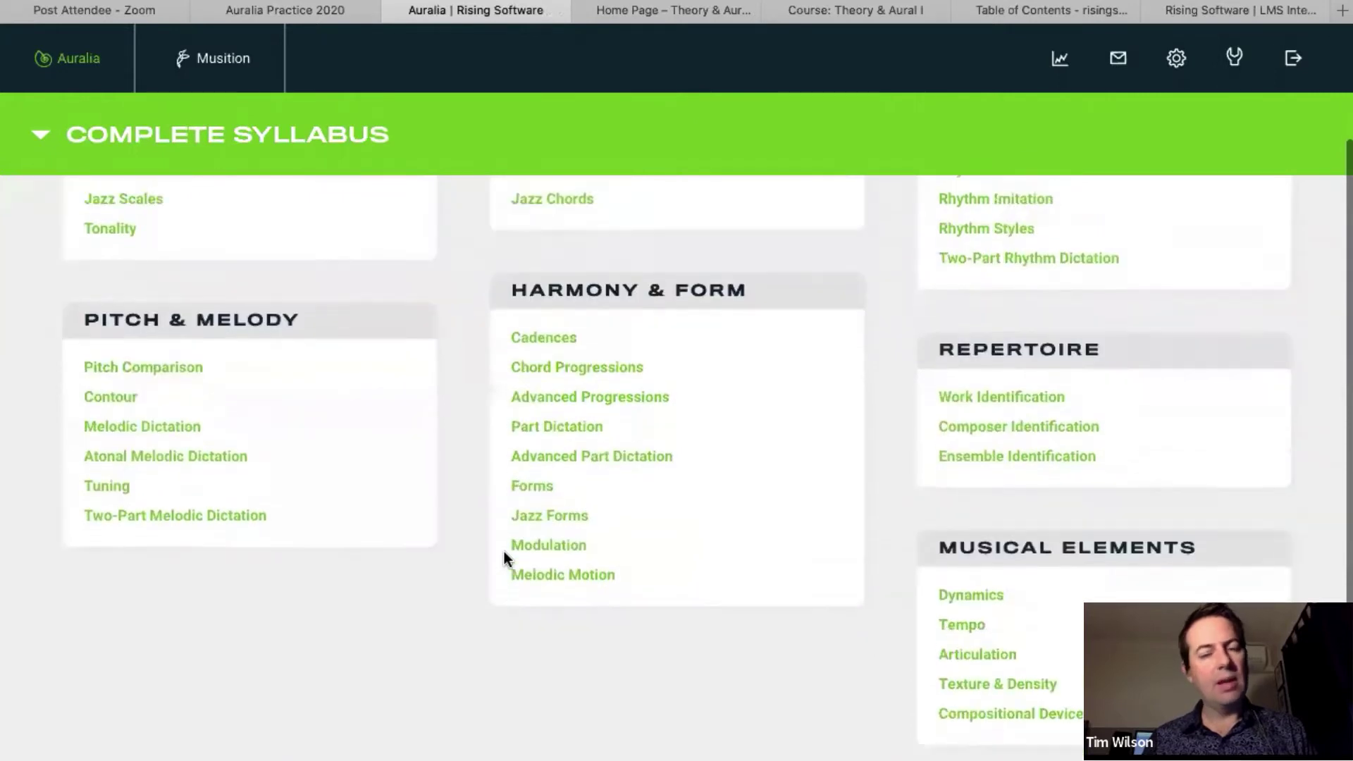
{"action": "scroll", "coordinate": [505, 551], "scroll_direction": "up", "scroll_amount": 3}
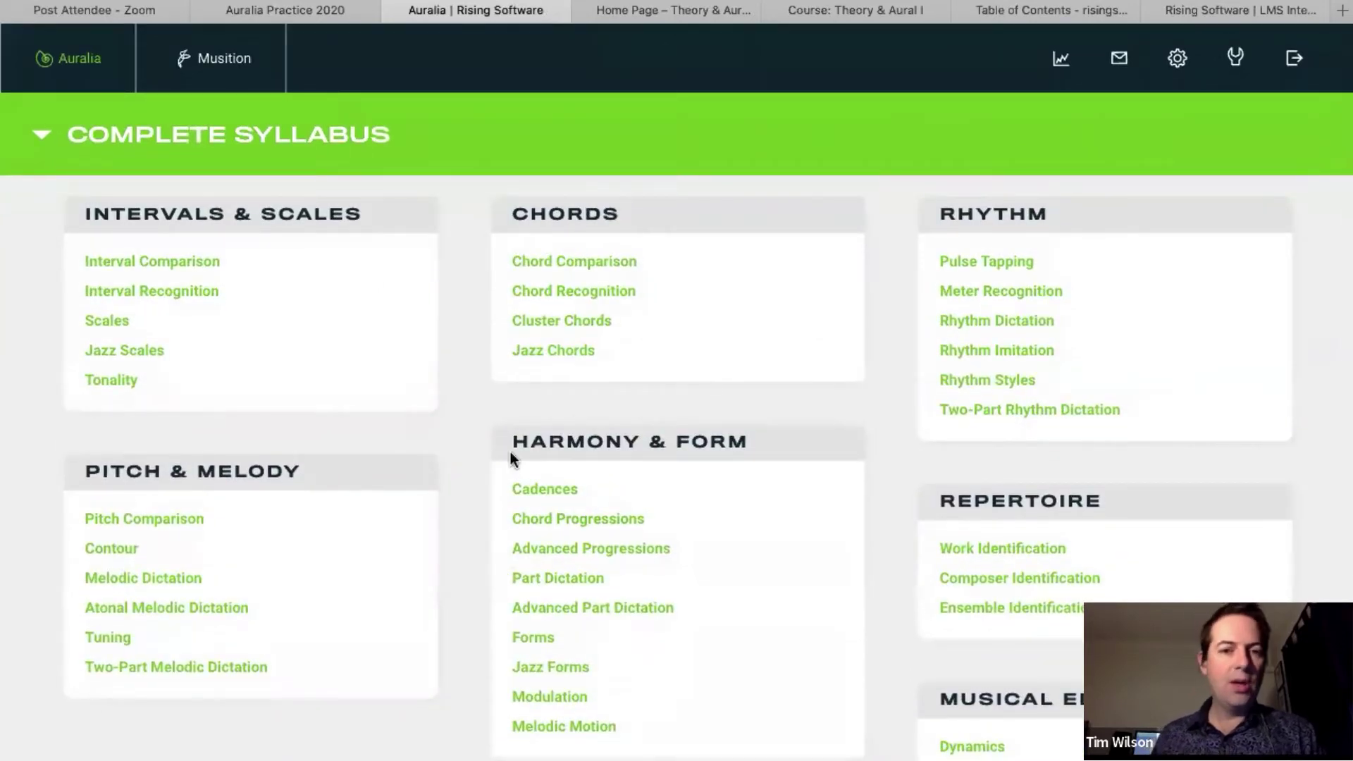
{"action": "left_click", "coordinate": [213, 60]}
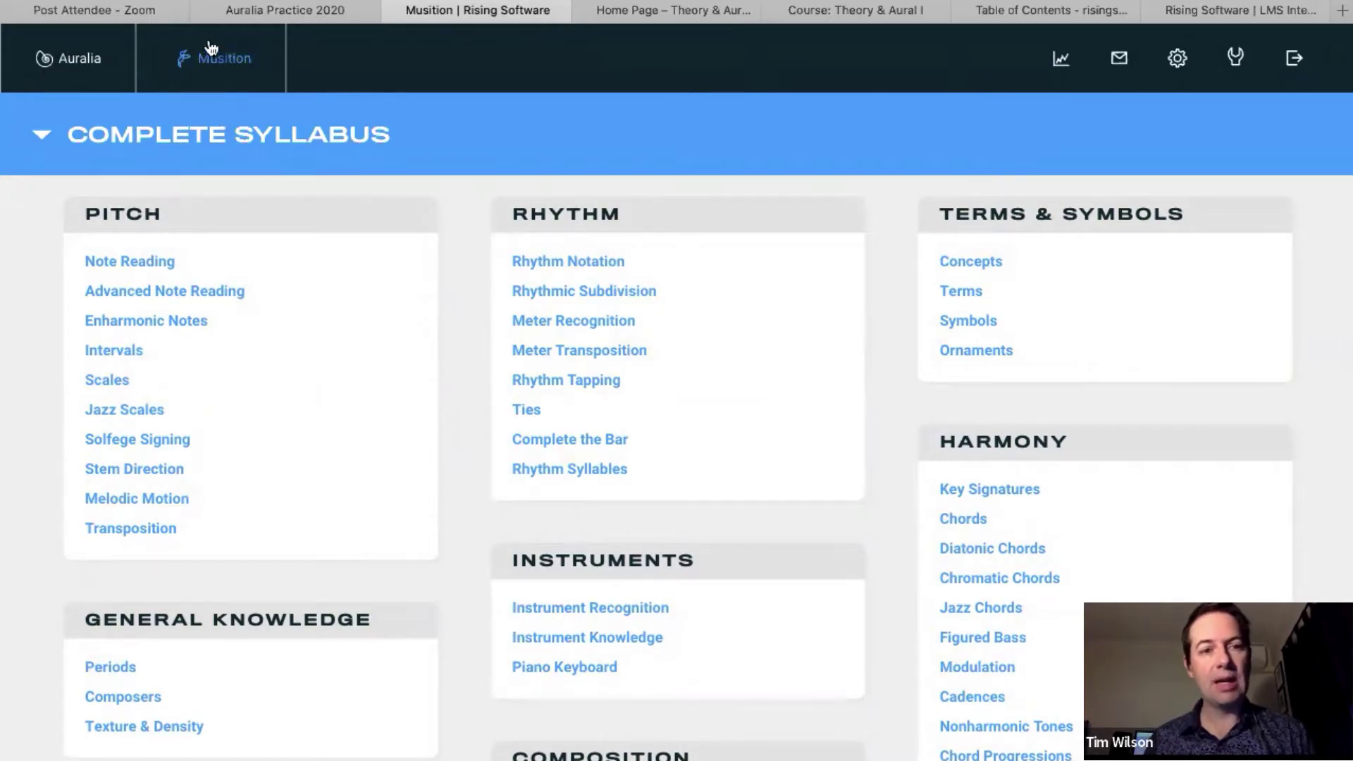
{"action": "left_click", "coordinate": [89, 62]}
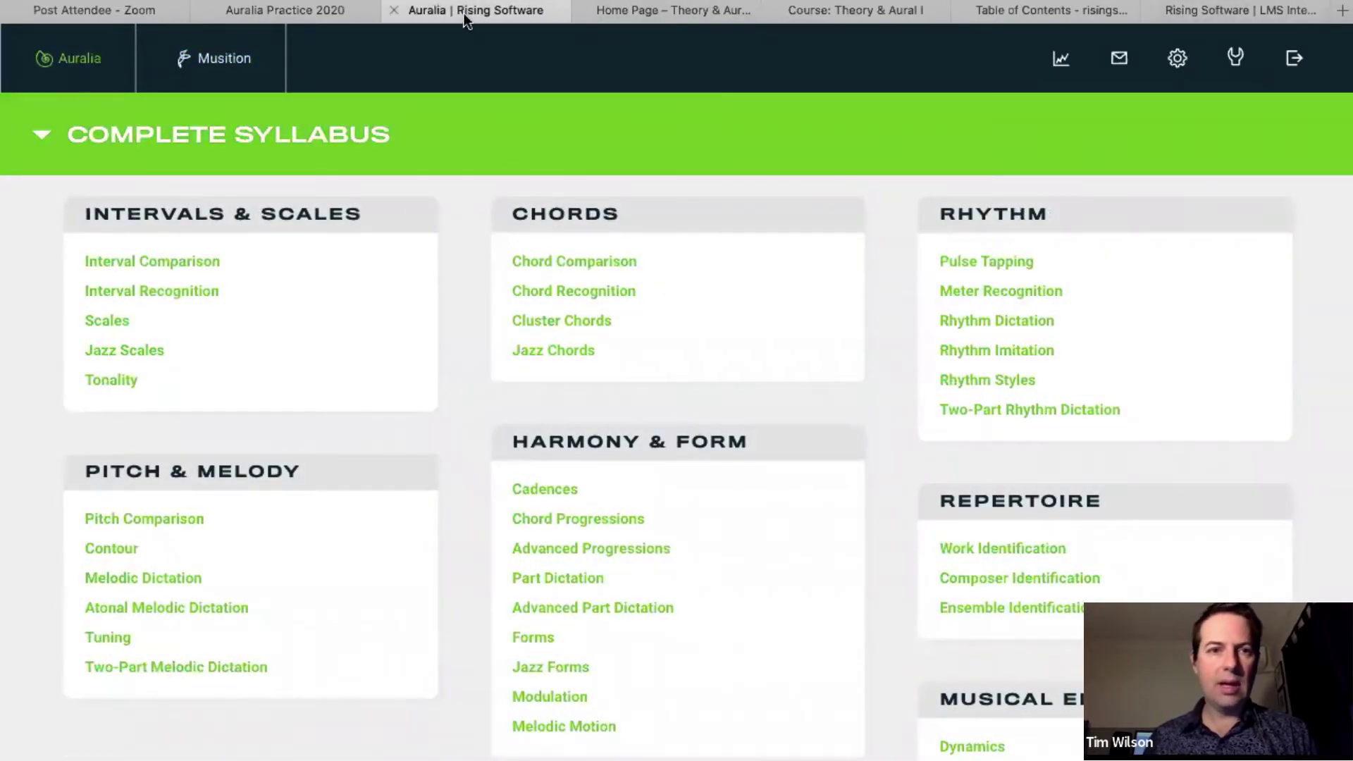
Close the Auralia browser session, return to the course's assignments and create a new assignment named Week 1 Aural.
{"action": "left_click", "coordinate": [392, 10]}
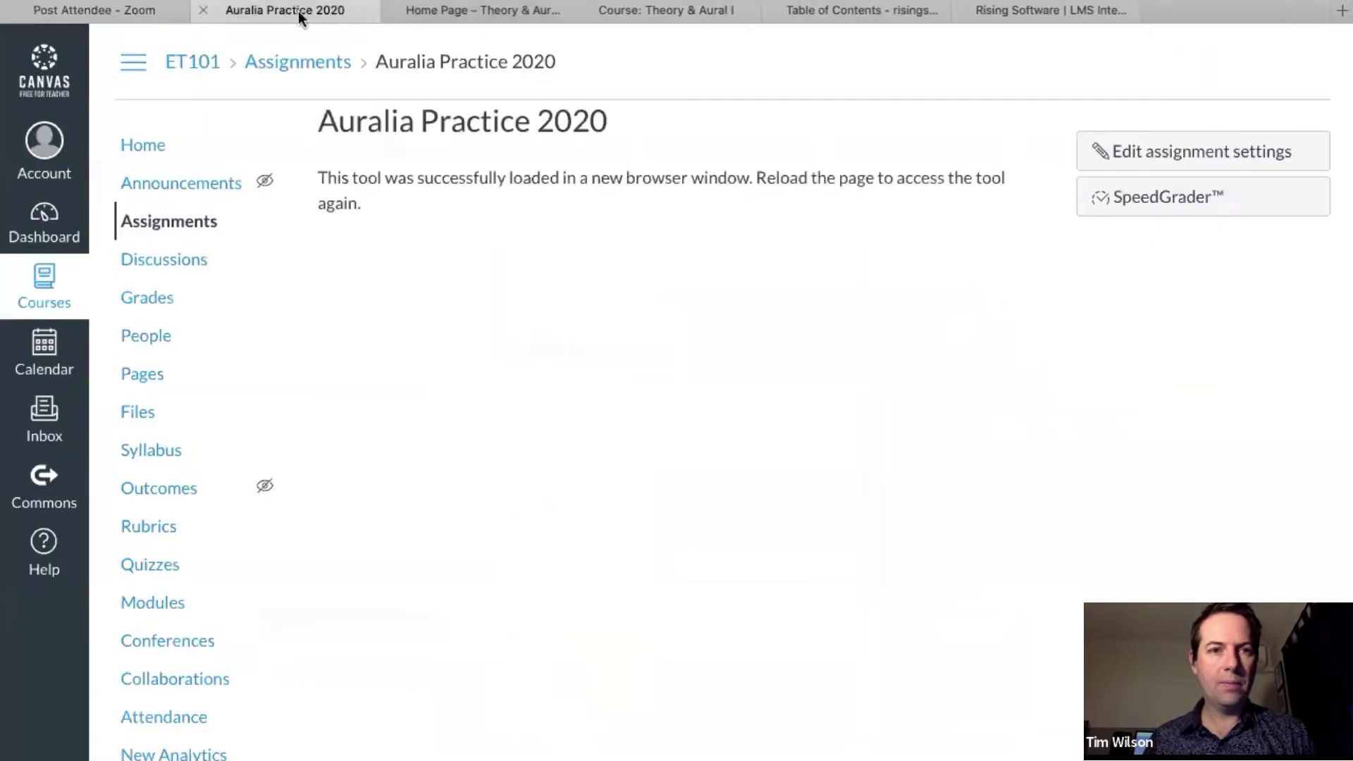
{"action": "left_click", "coordinate": [156, 227]}
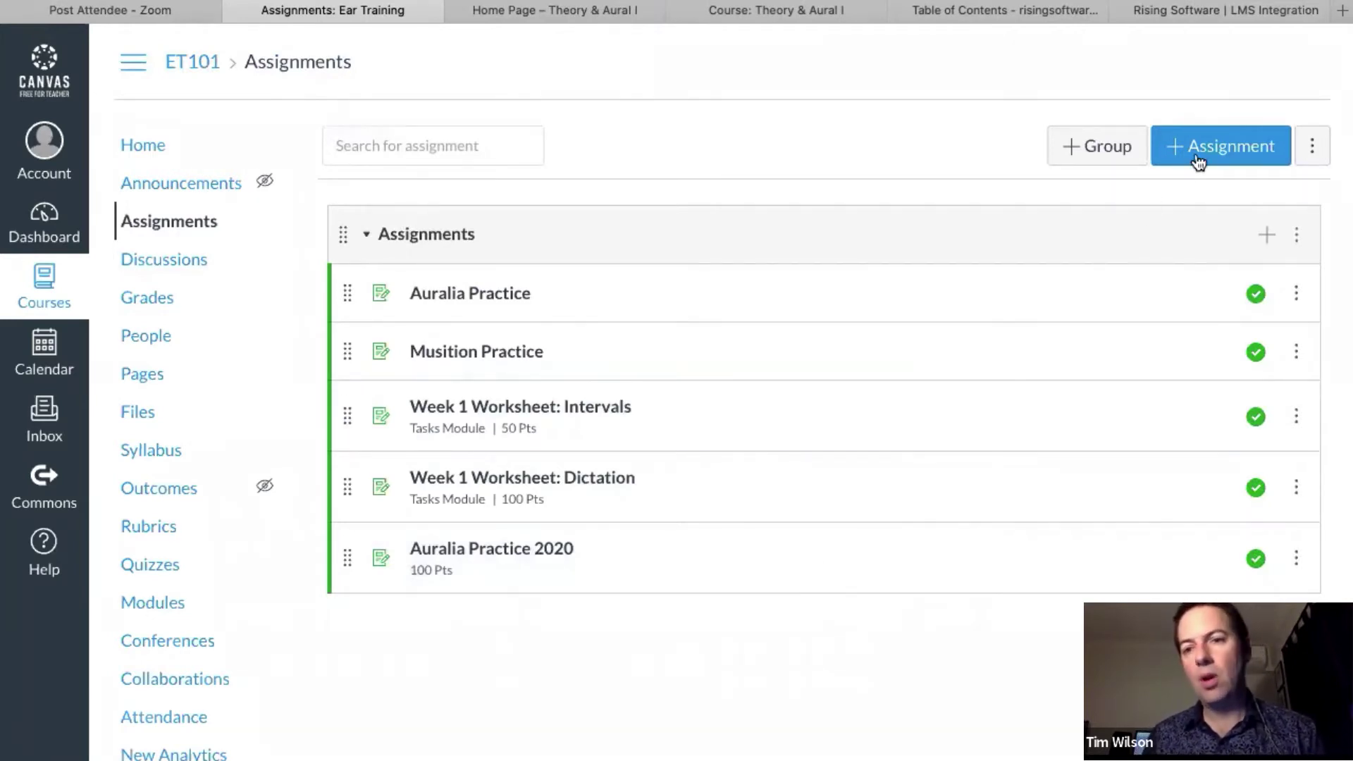
{"action": "left_click", "coordinate": [1205, 155]}
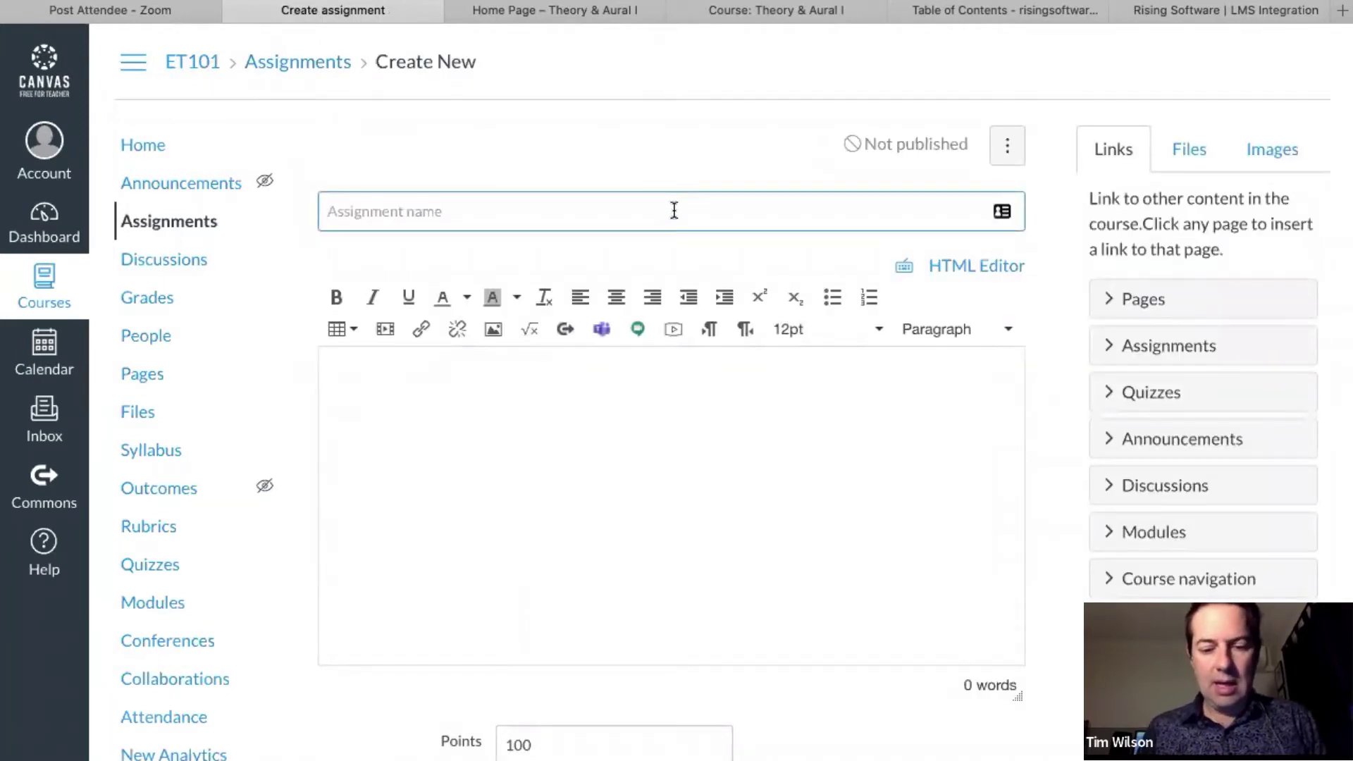
{"action": "type", "text": "Week 1 "}
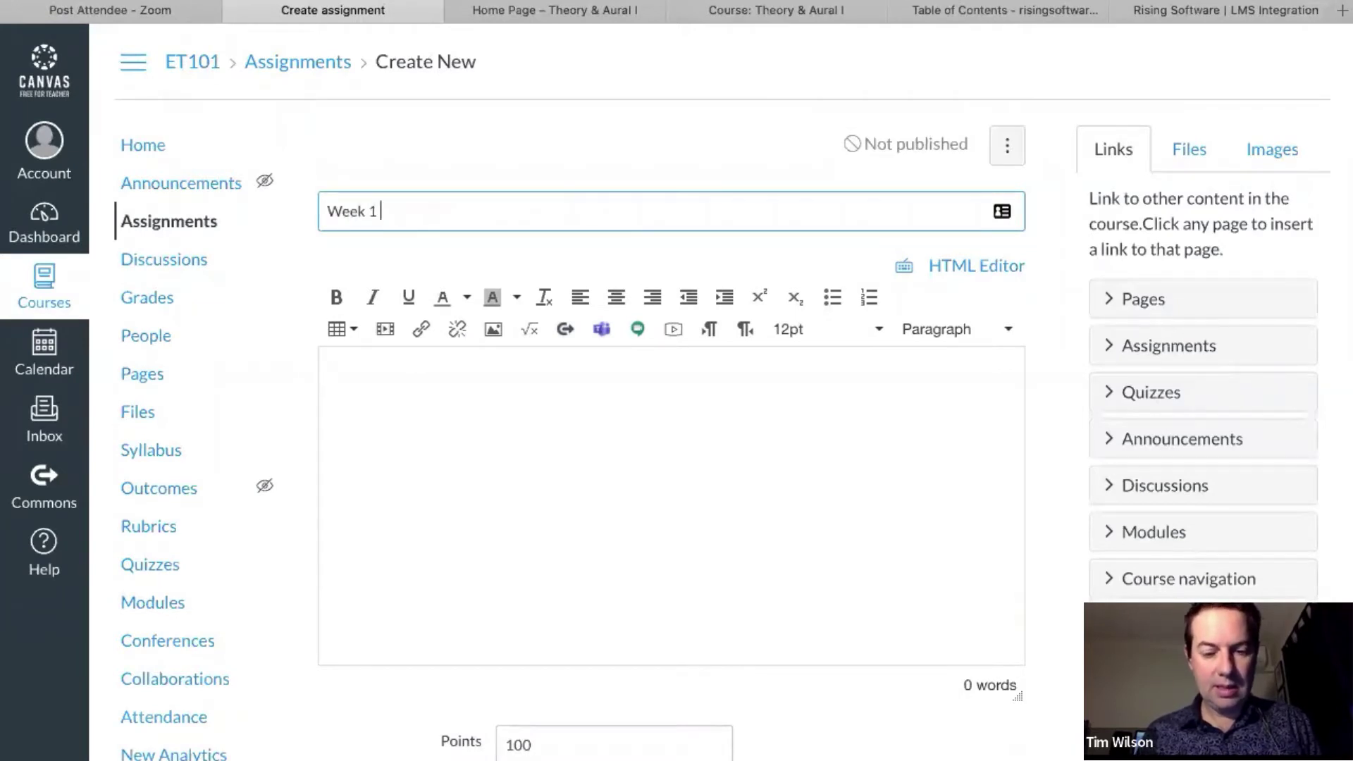
{"action": "type", "text": "Aural"}
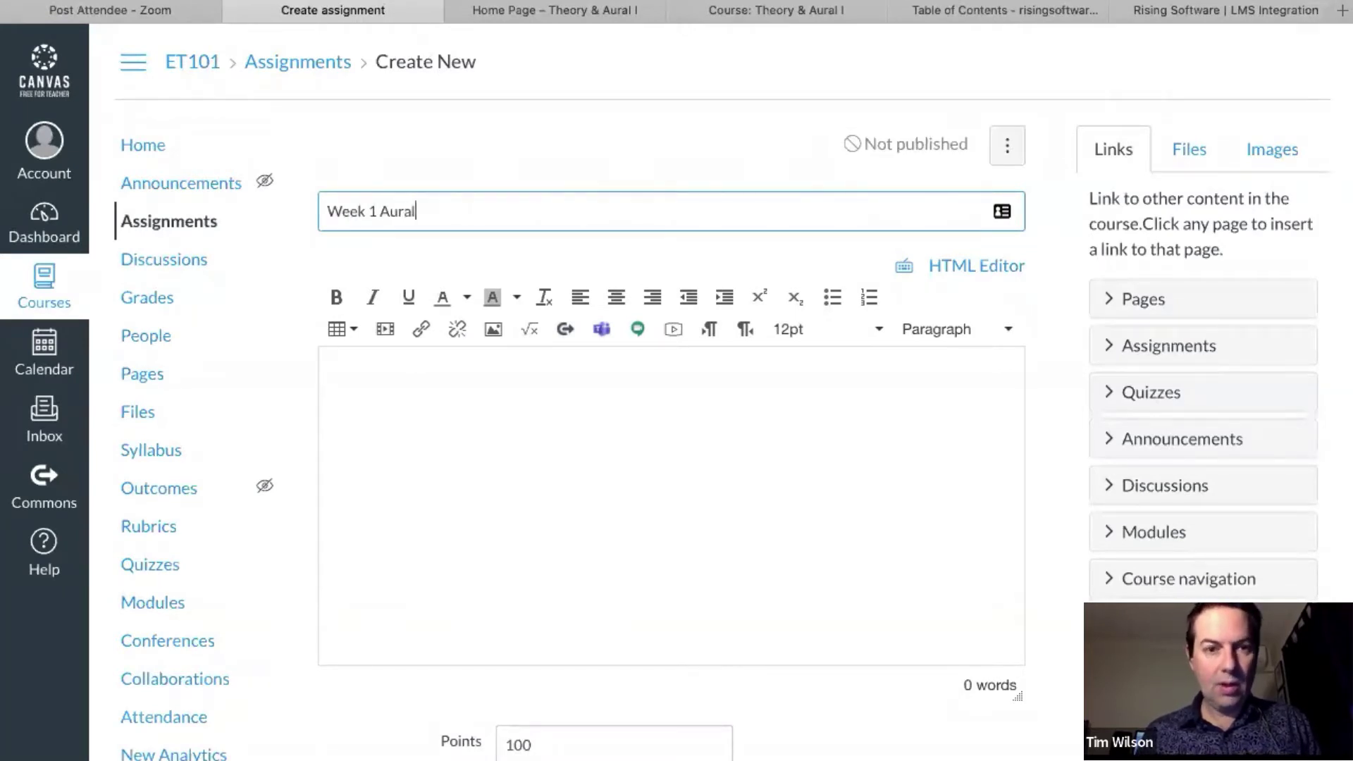
Set the assignment's submission type to External tool and choose Auralia Task as the tool.
{"action": "scroll", "coordinate": [1059, 553], "scroll_direction": "down", "scroll_amount": 3}
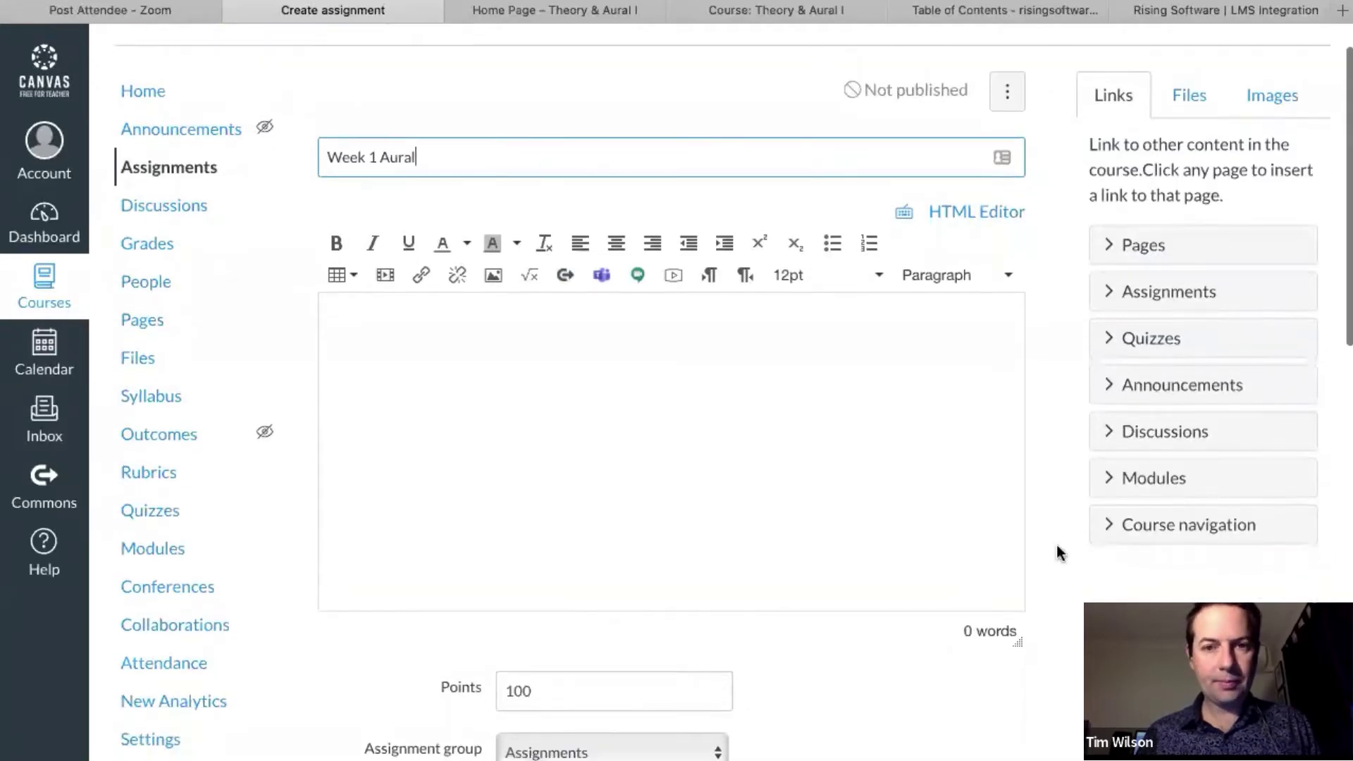
{"action": "scroll", "coordinate": [1050, 553], "scroll_direction": "down", "scroll_amount": 3}
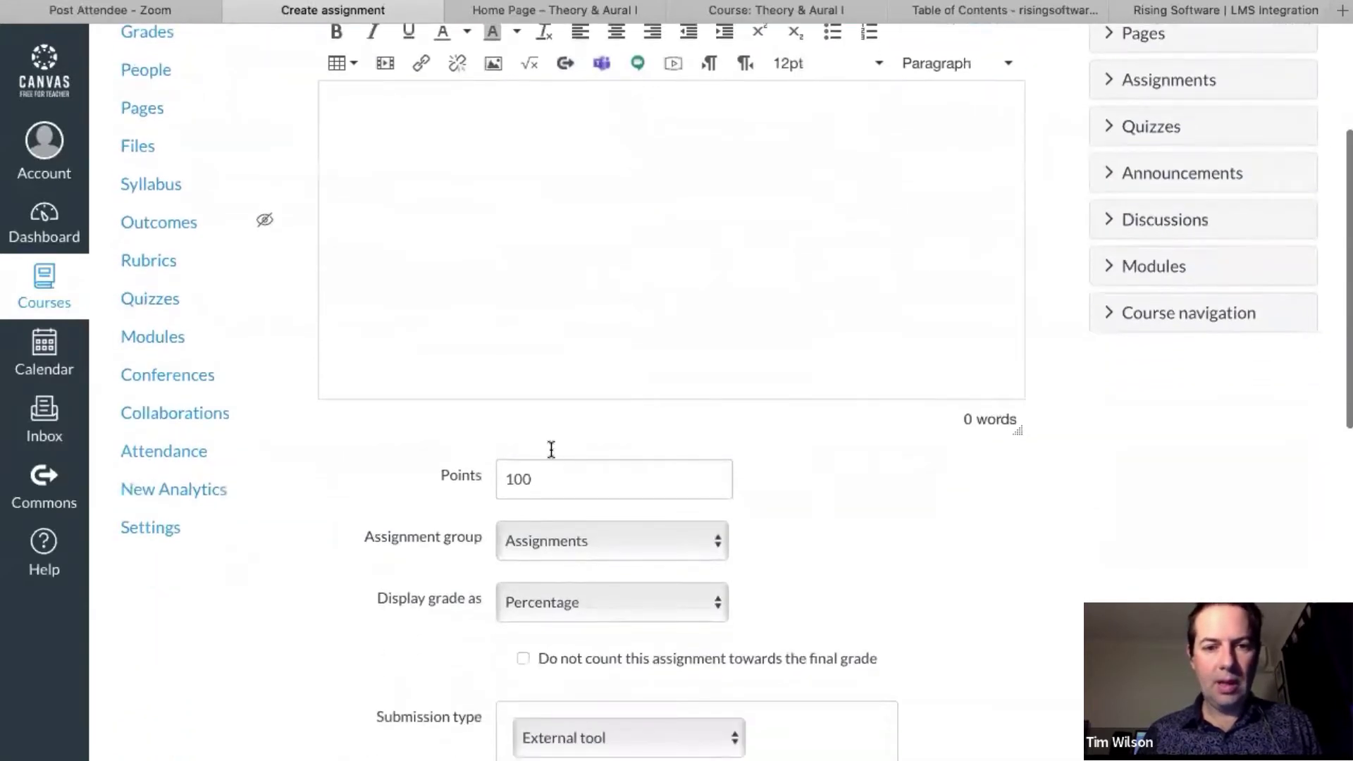
{"action": "scroll", "coordinate": [906, 513], "scroll_direction": "down", "scroll_amount": 1}
{"action": "scroll", "coordinate": [906, 509], "scroll_direction": "down", "scroll_amount": 8}
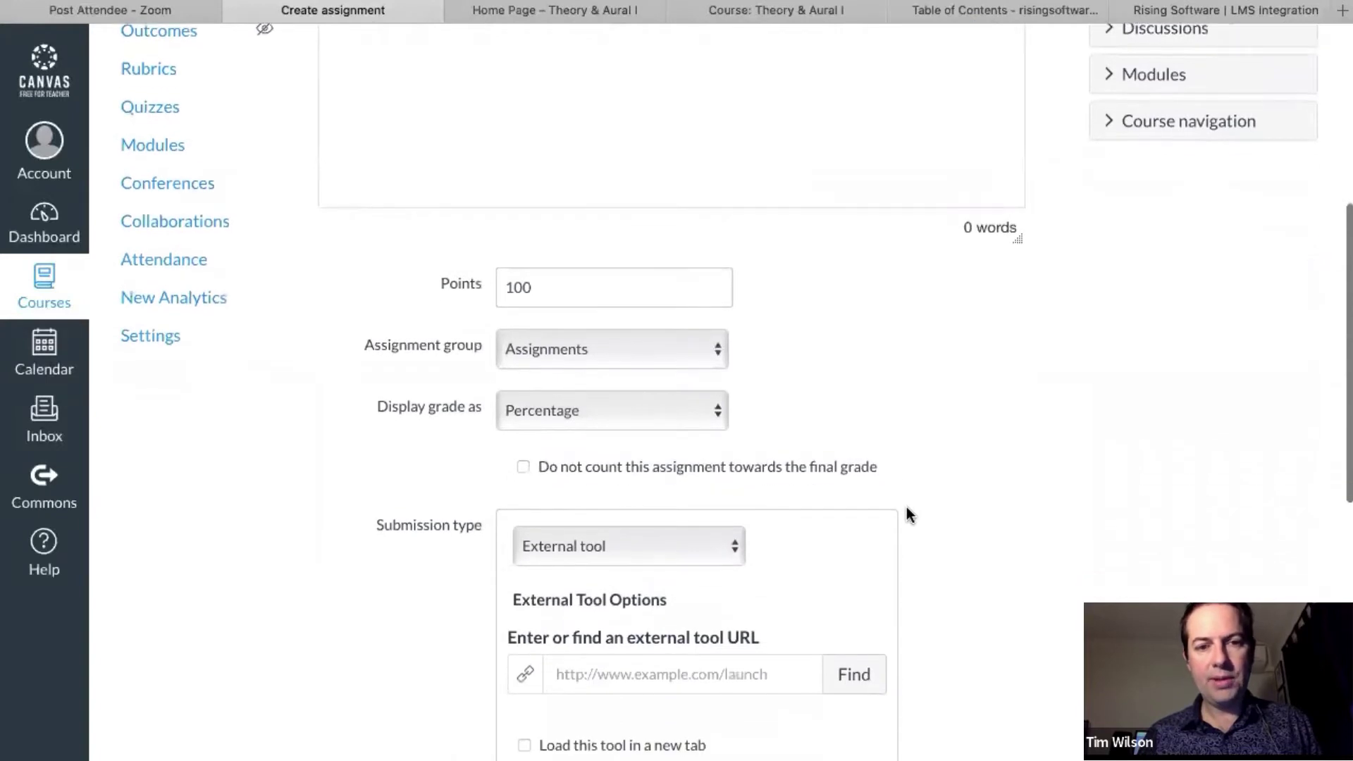
{"action": "scroll", "coordinate": [906, 509], "scroll_direction": "down", "scroll_amount": 2}
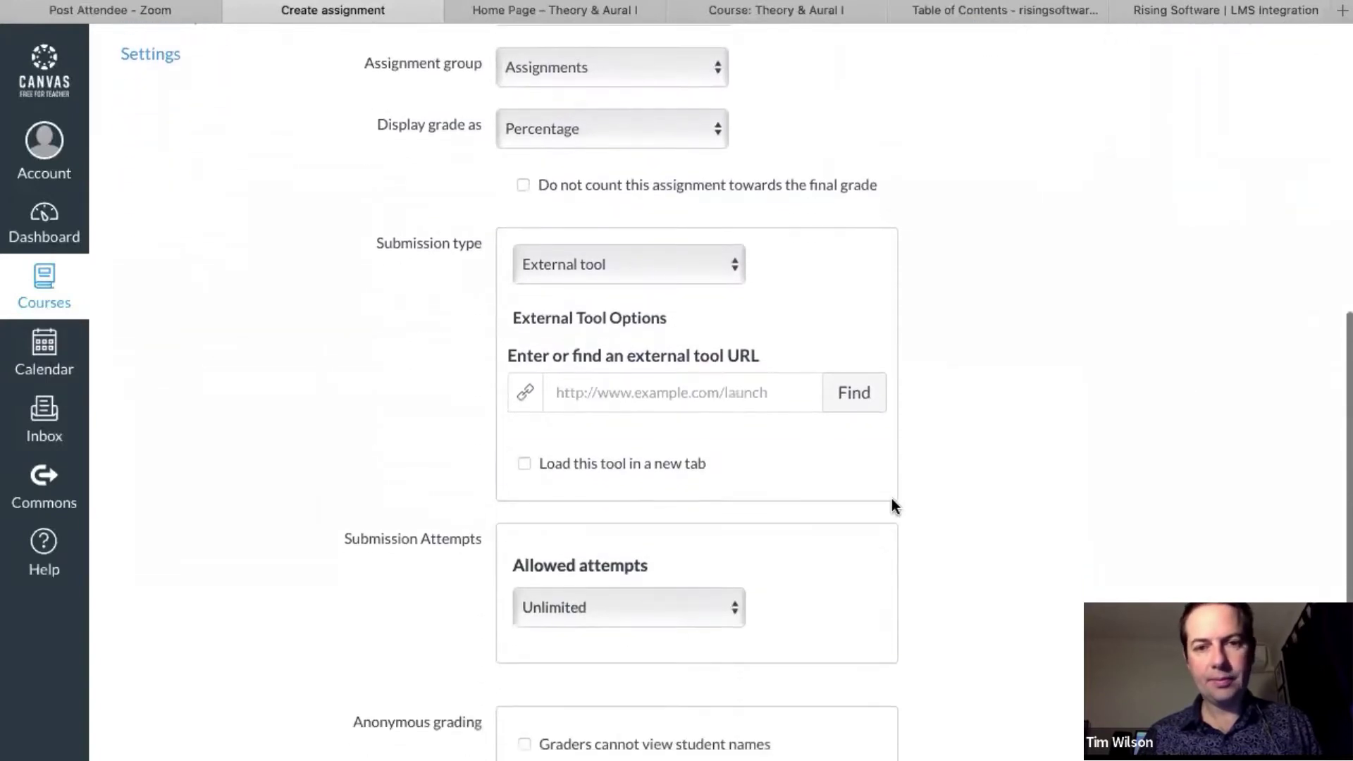
{"action": "left_click", "coordinate": [695, 269]}
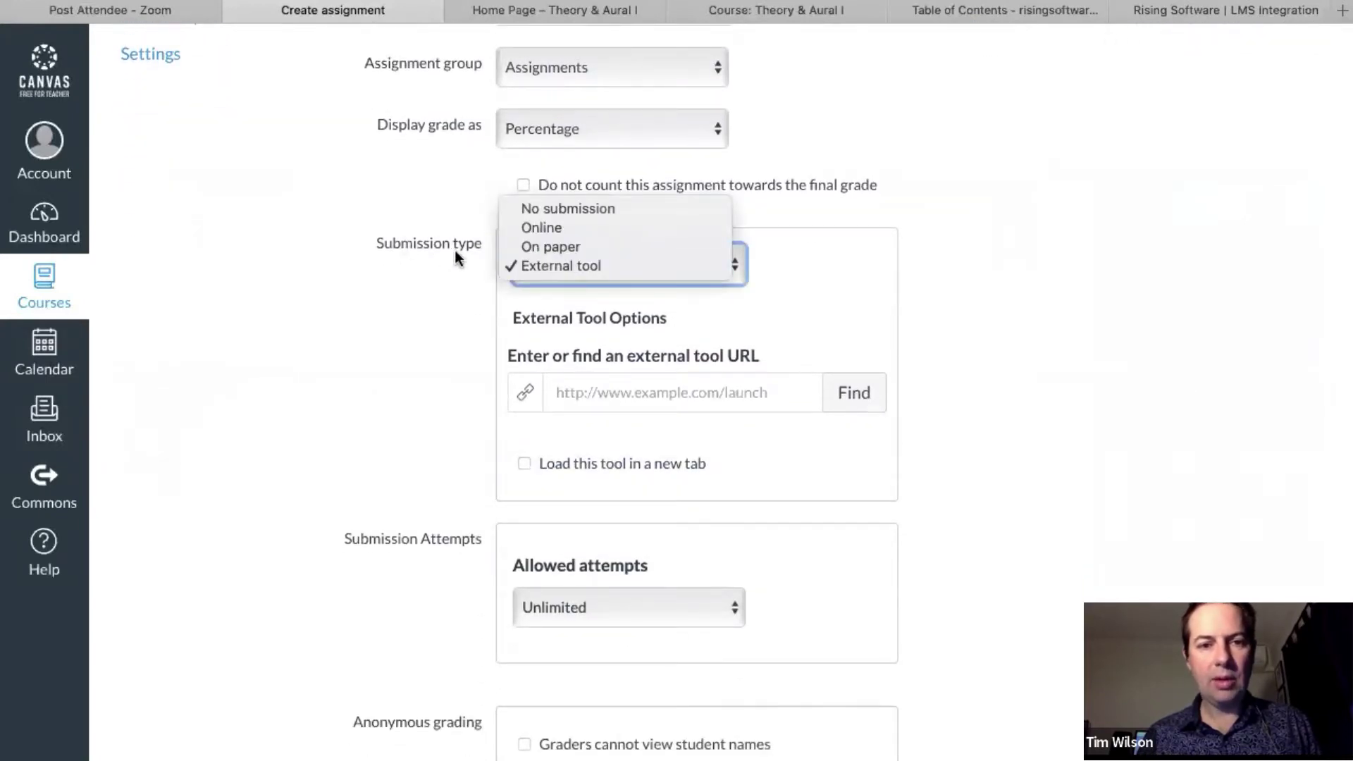
{"action": "left_click", "coordinate": [558, 267]}
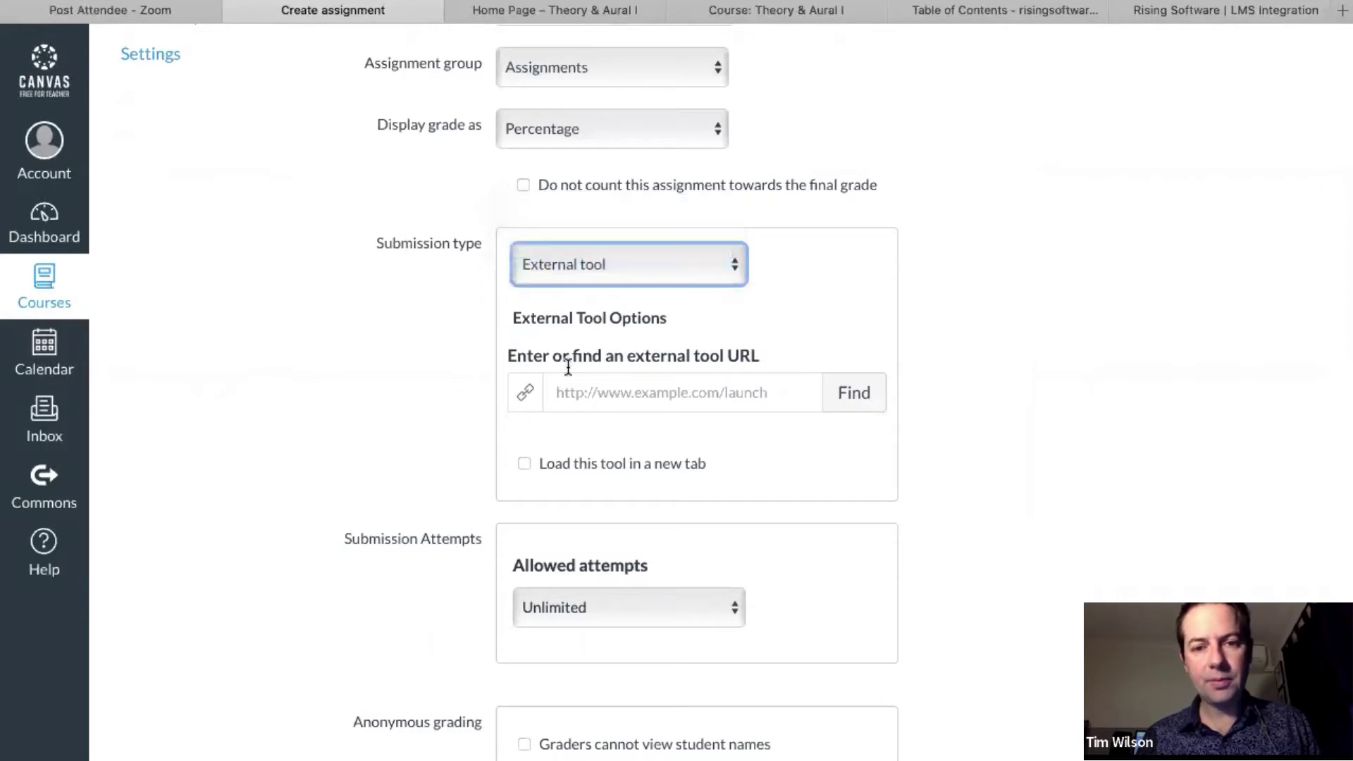
{"action": "left_click", "coordinate": [652, 396]}
{"action": "type", "text": "auralia"}
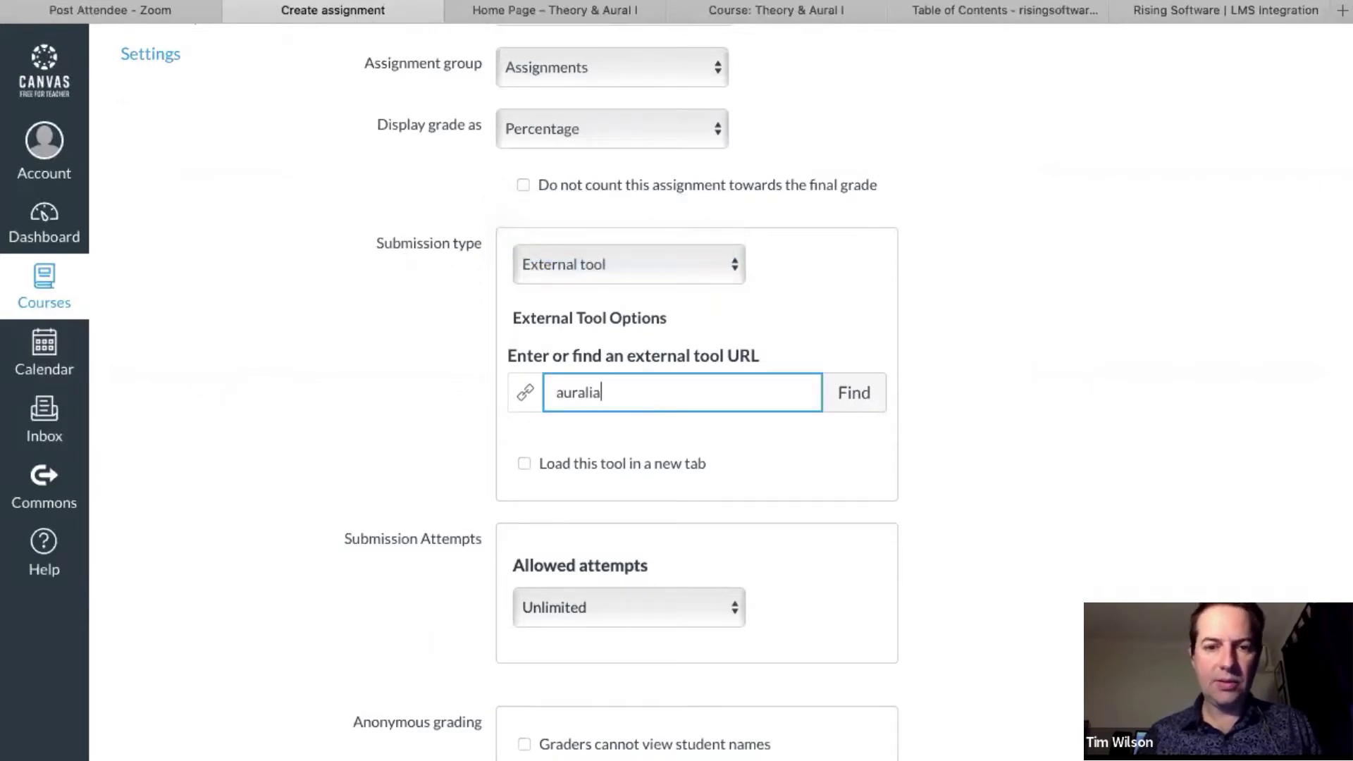
{"action": "left_click", "coordinate": [847, 394]}
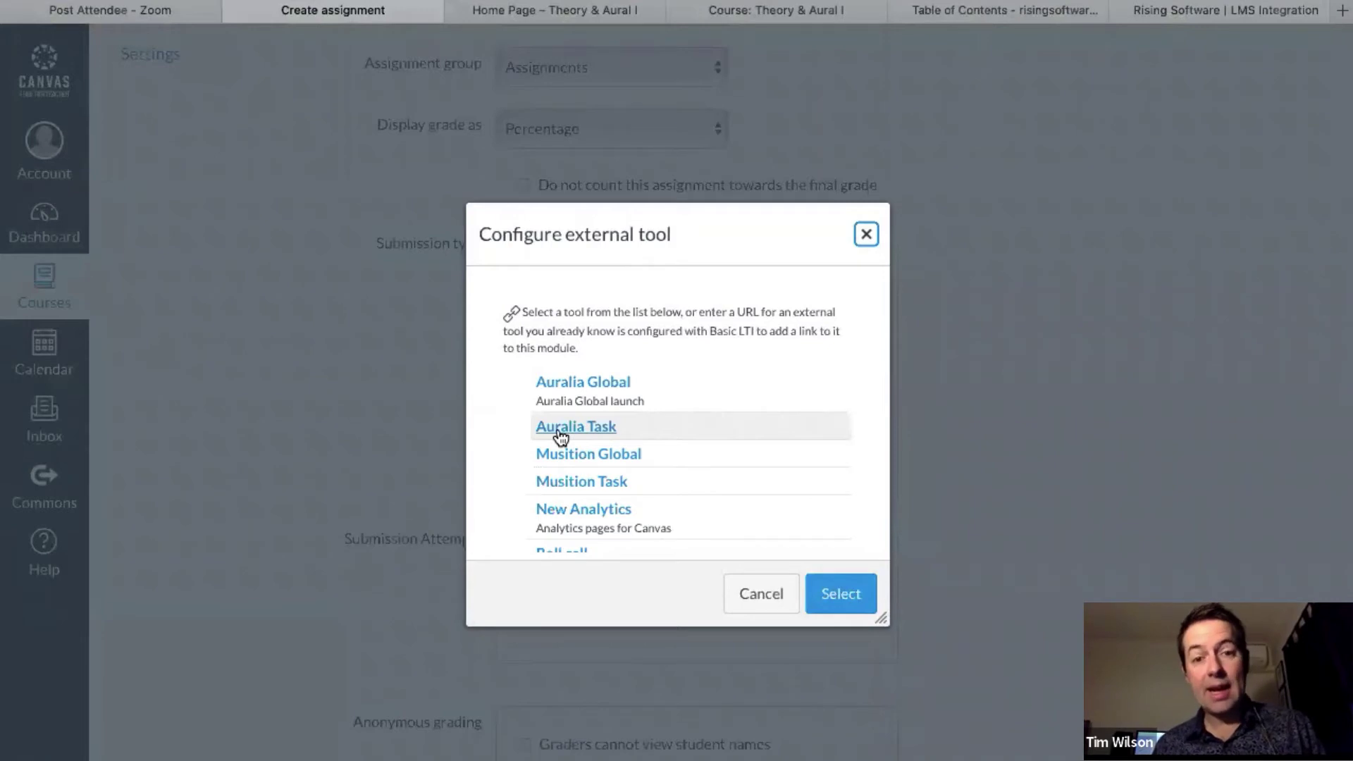
{"action": "left_click", "coordinate": [560, 437]}
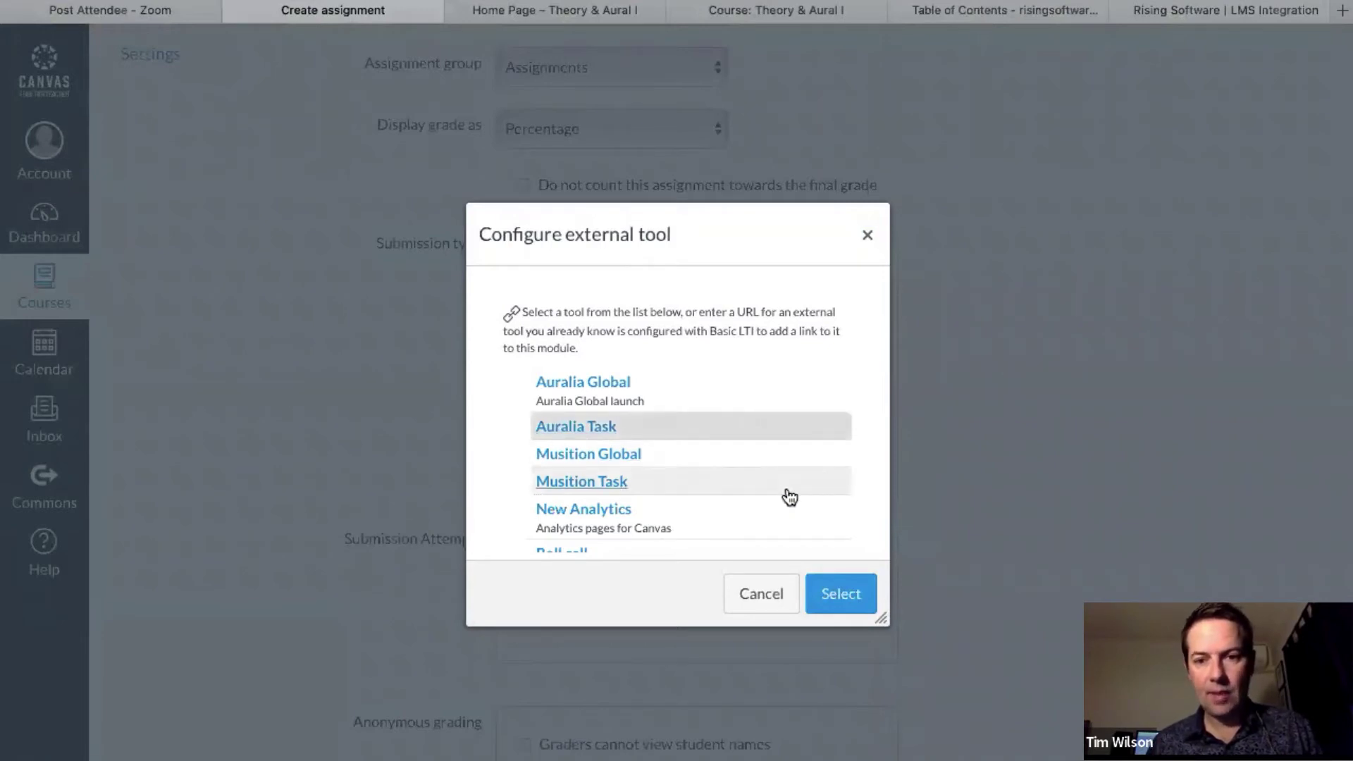
{"action": "left_click", "coordinate": [842, 595]}
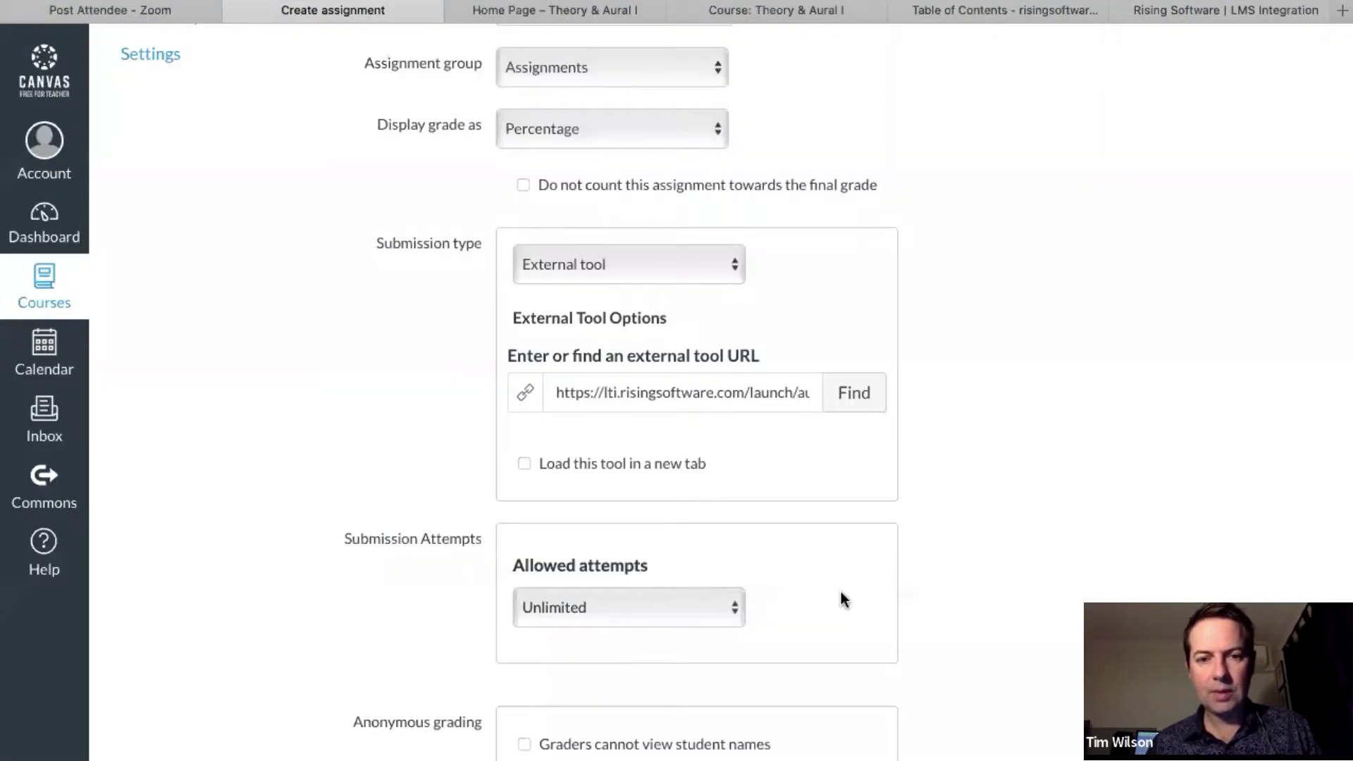
Make the Auralia Task tool load in a new tab, and save and publish the Week 1 Aural assignment.
{"action": "left_click", "coordinate": [523, 463]}
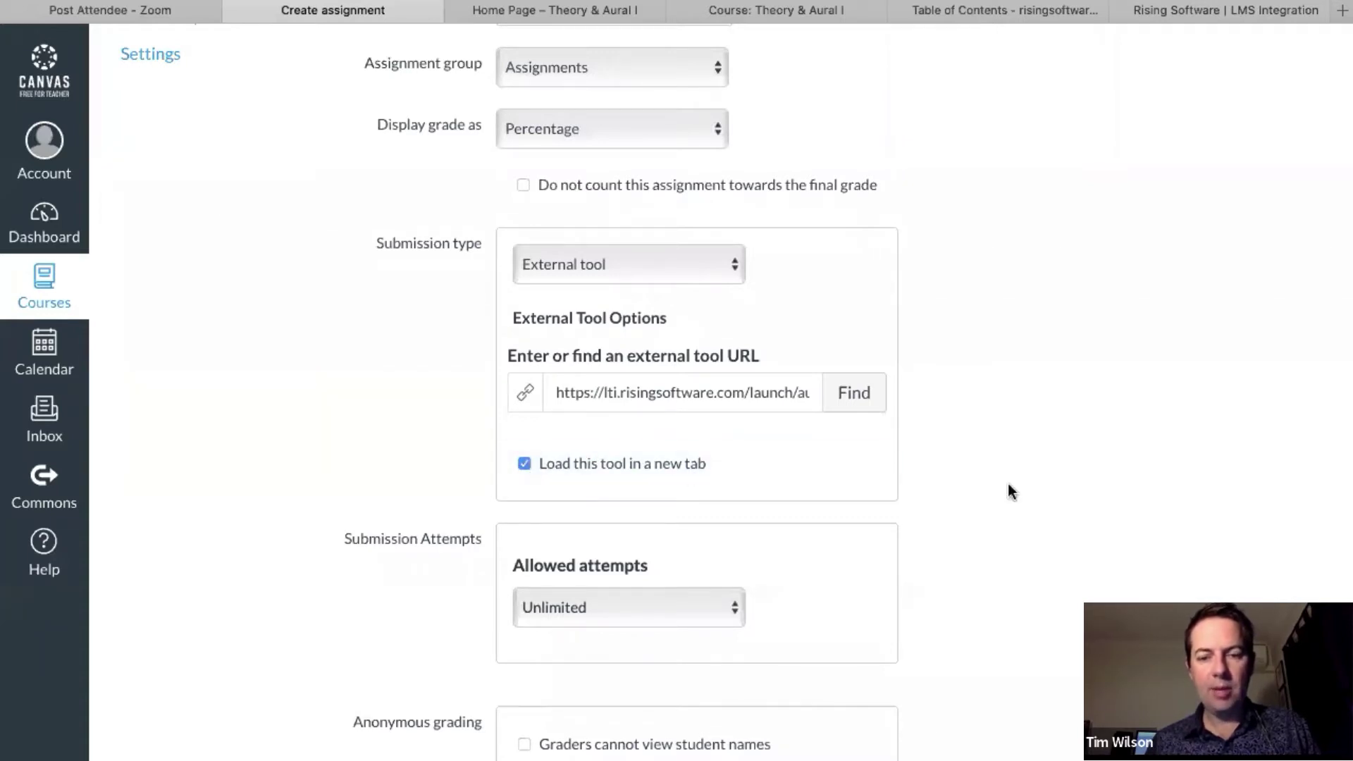
{"action": "scroll", "coordinate": [1006, 501], "scroll_direction": "down", "scroll_amount": 5}
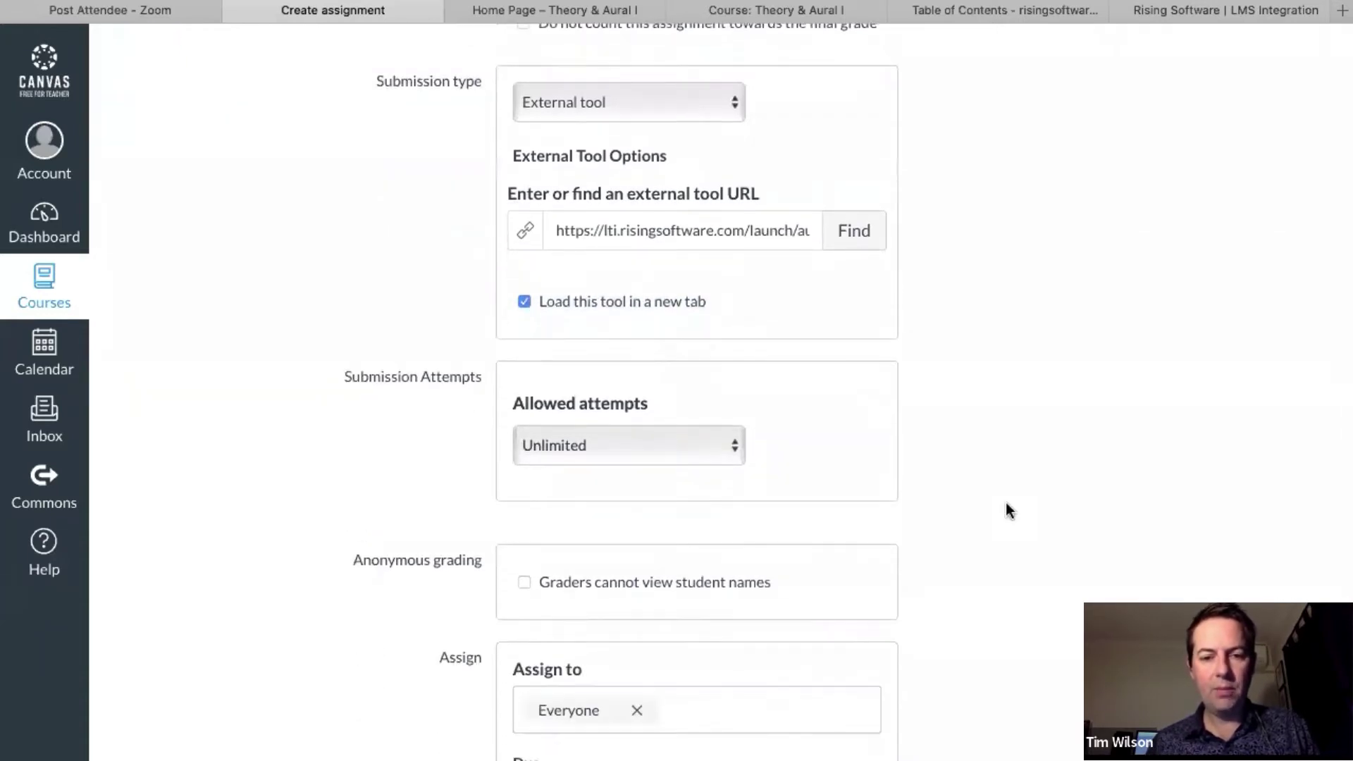
{"action": "scroll", "coordinate": [1008, 509], "scroll_direction": "down", "scroll_amount": 5}
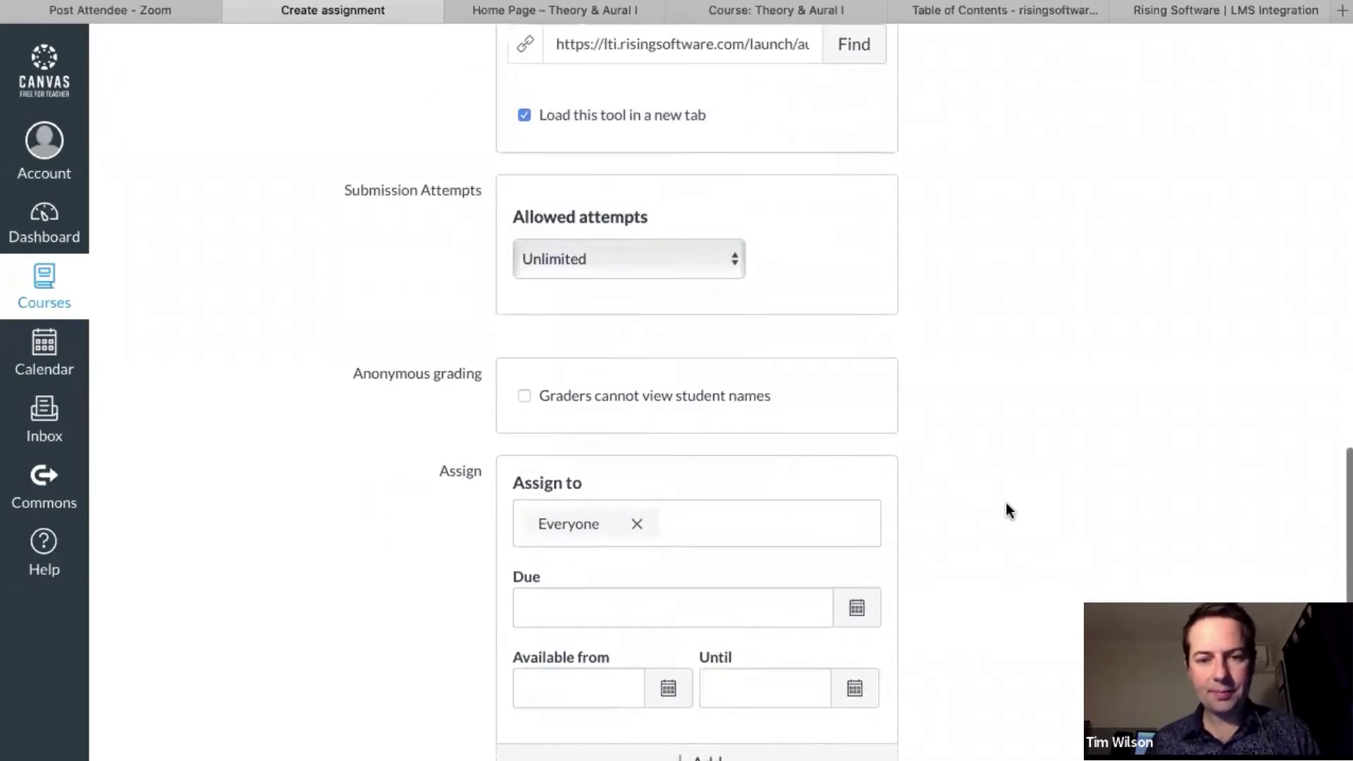
{"action": "scroll", "coordinate": [1008, 509], "scroll_direction": "down", "scroll_amount": 2}
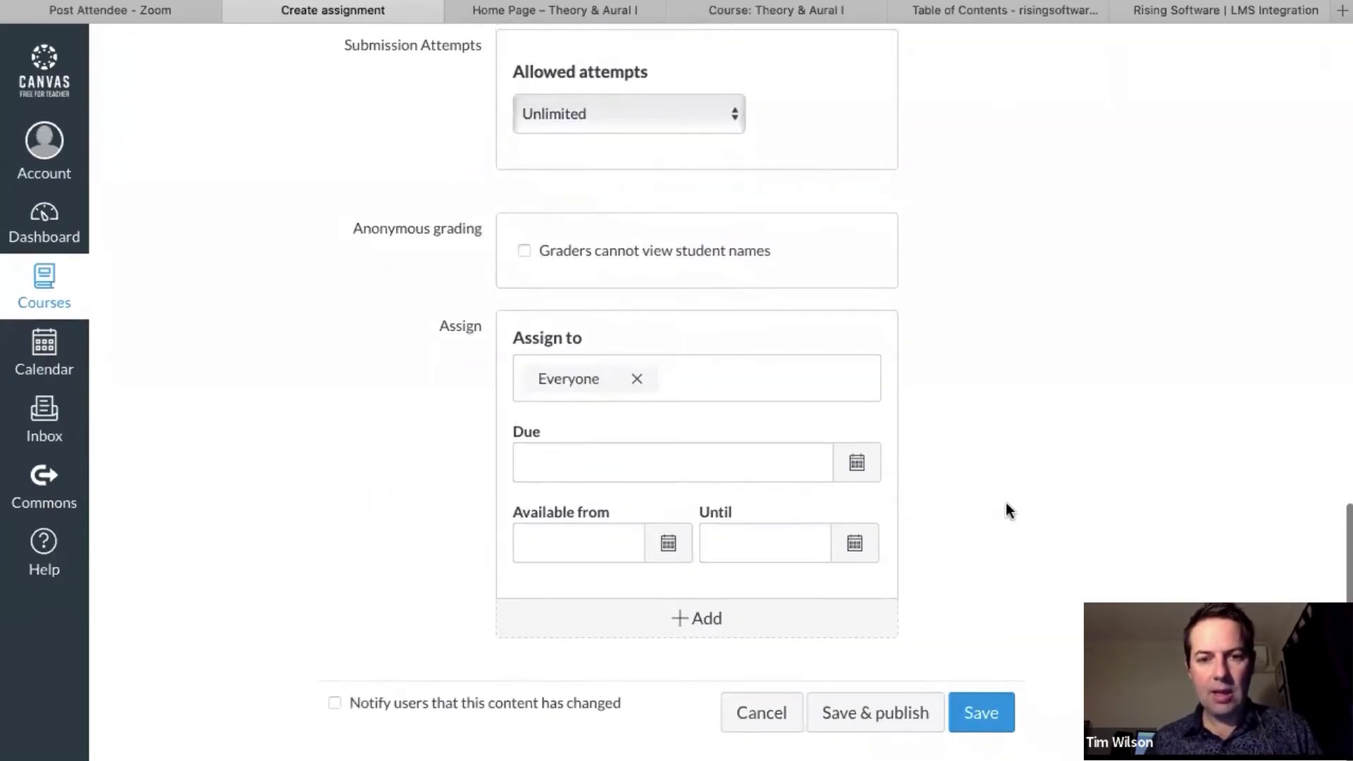
{"action": "left_click", "coordinate": [891, 714]}
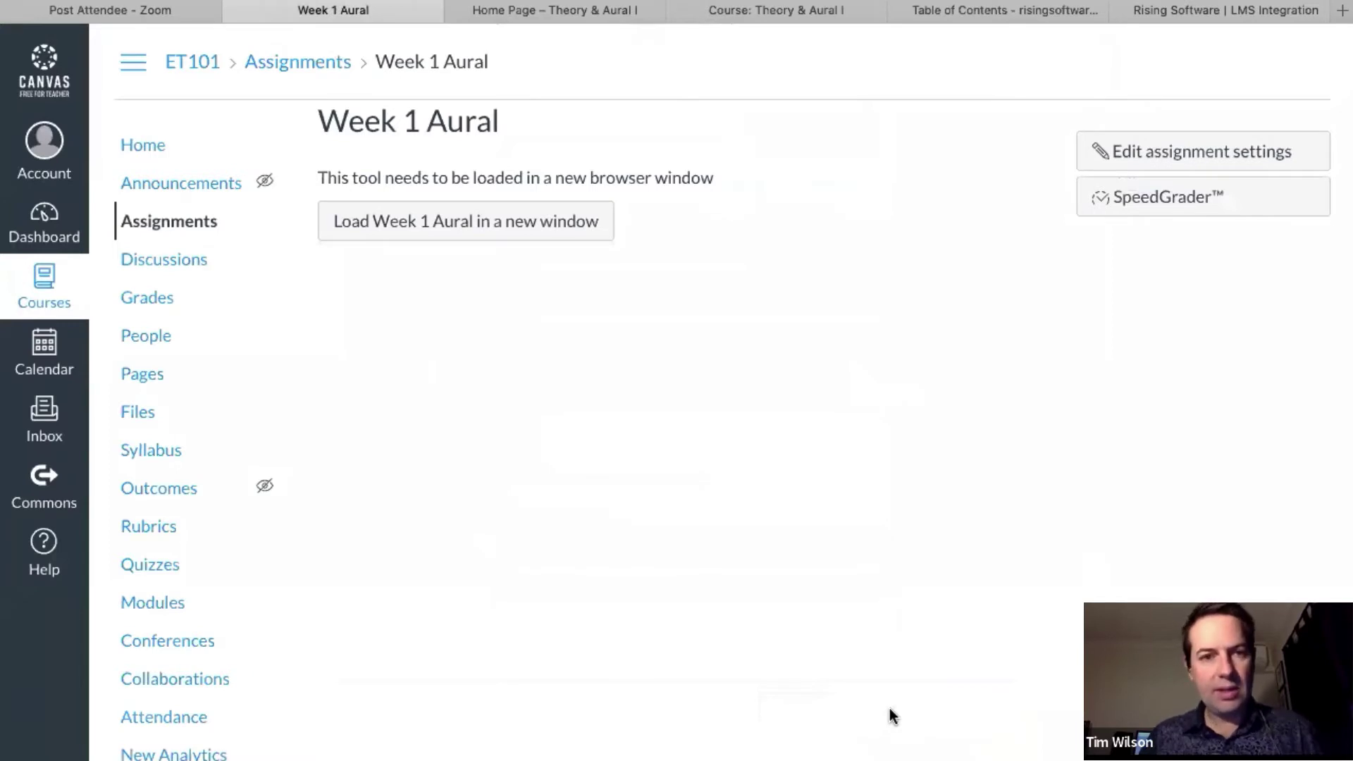
Load Week 1 Aural in a new window, allow Auralia 6 Cloud to open, and go to its tests.
{"action": "left_click", "coordinate": [478, 228]}
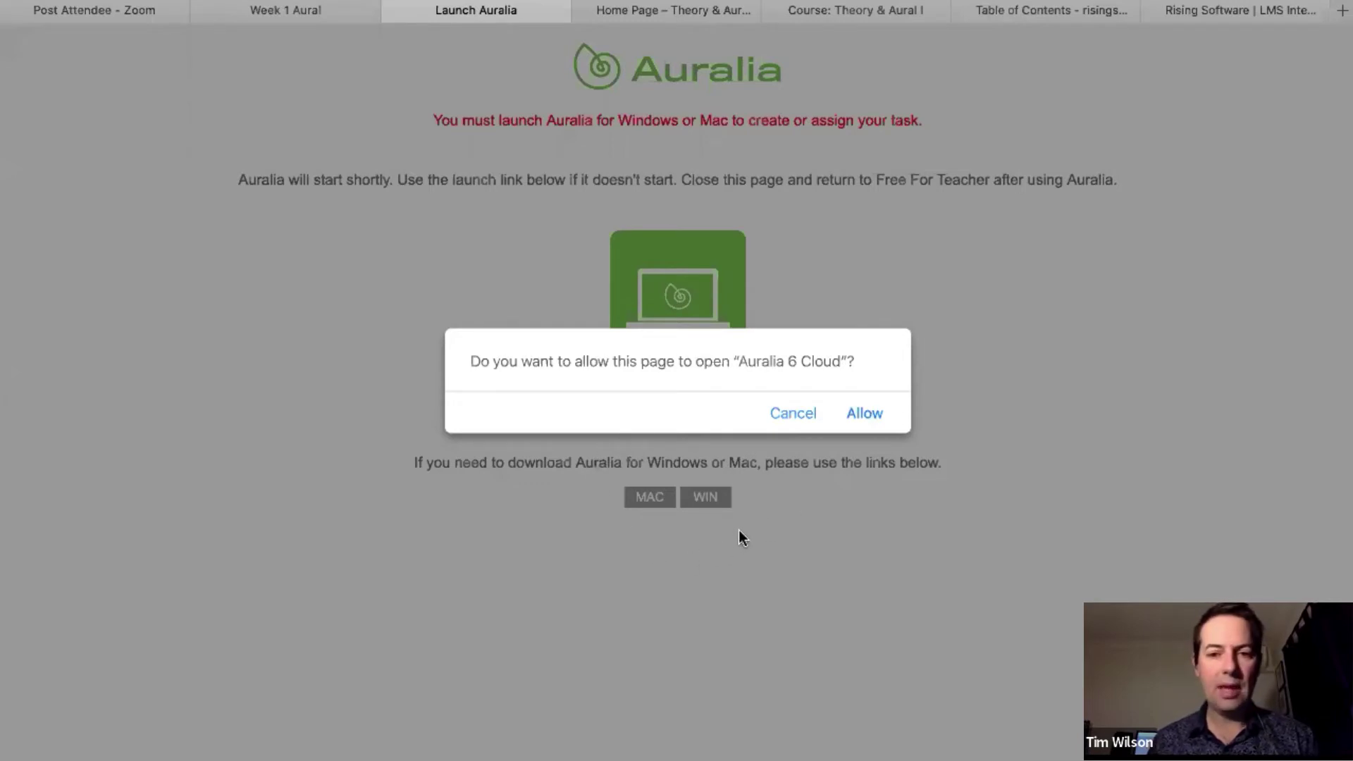
{"action": "left_click", "coordinate": [868, 414]}
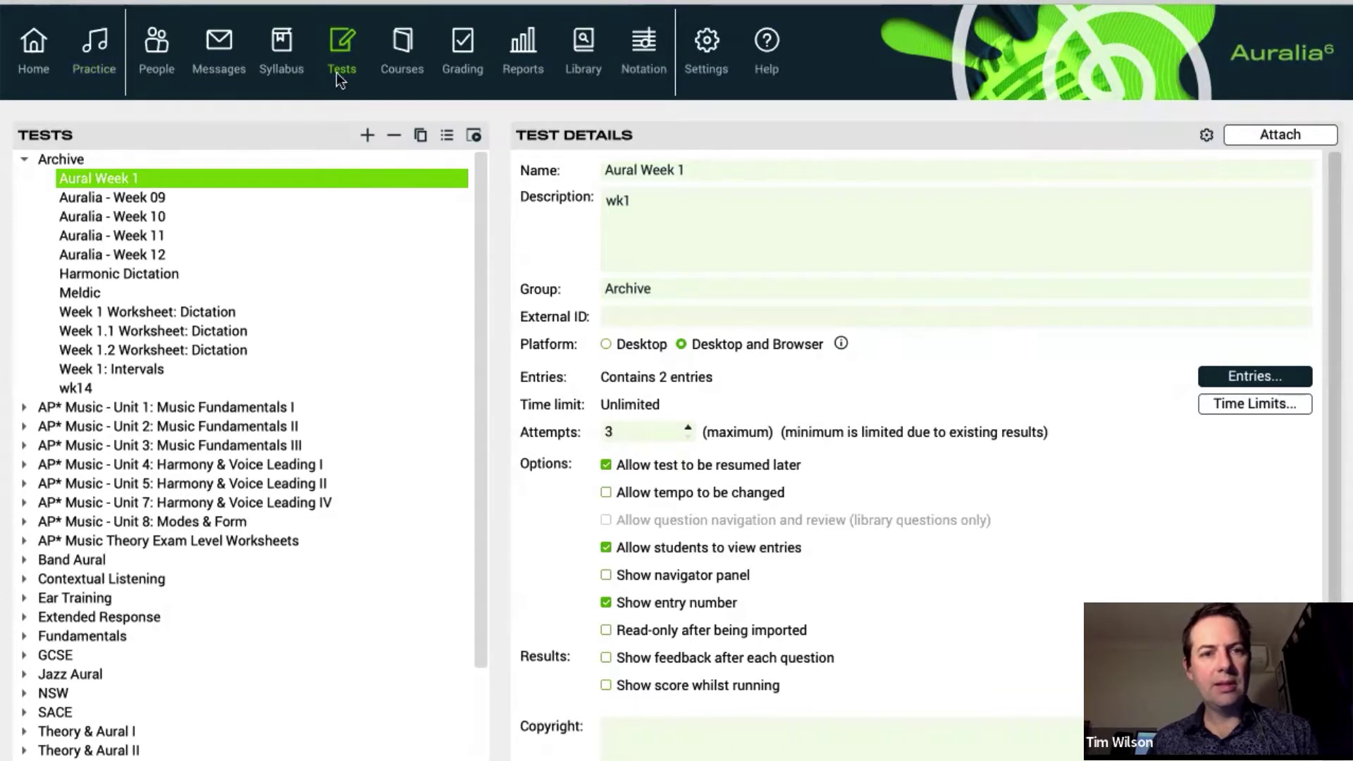
Collapse the Archive group, browse the Theory & Aural I tests and view the details of Unit 01.02: Simple Meters.
{"action": "left_click", "coordinate": [24, 161]}
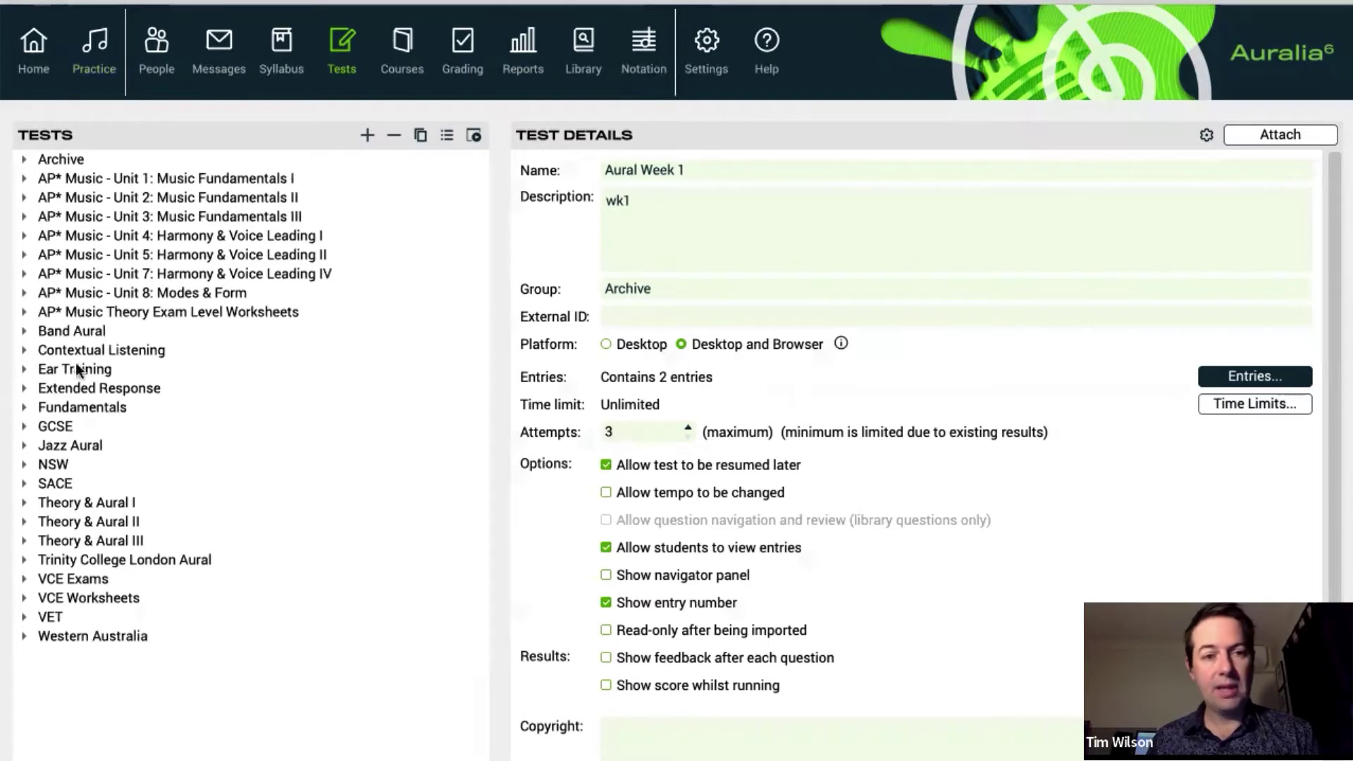
{"action": "double_click", "coordinate": [90, 502]}
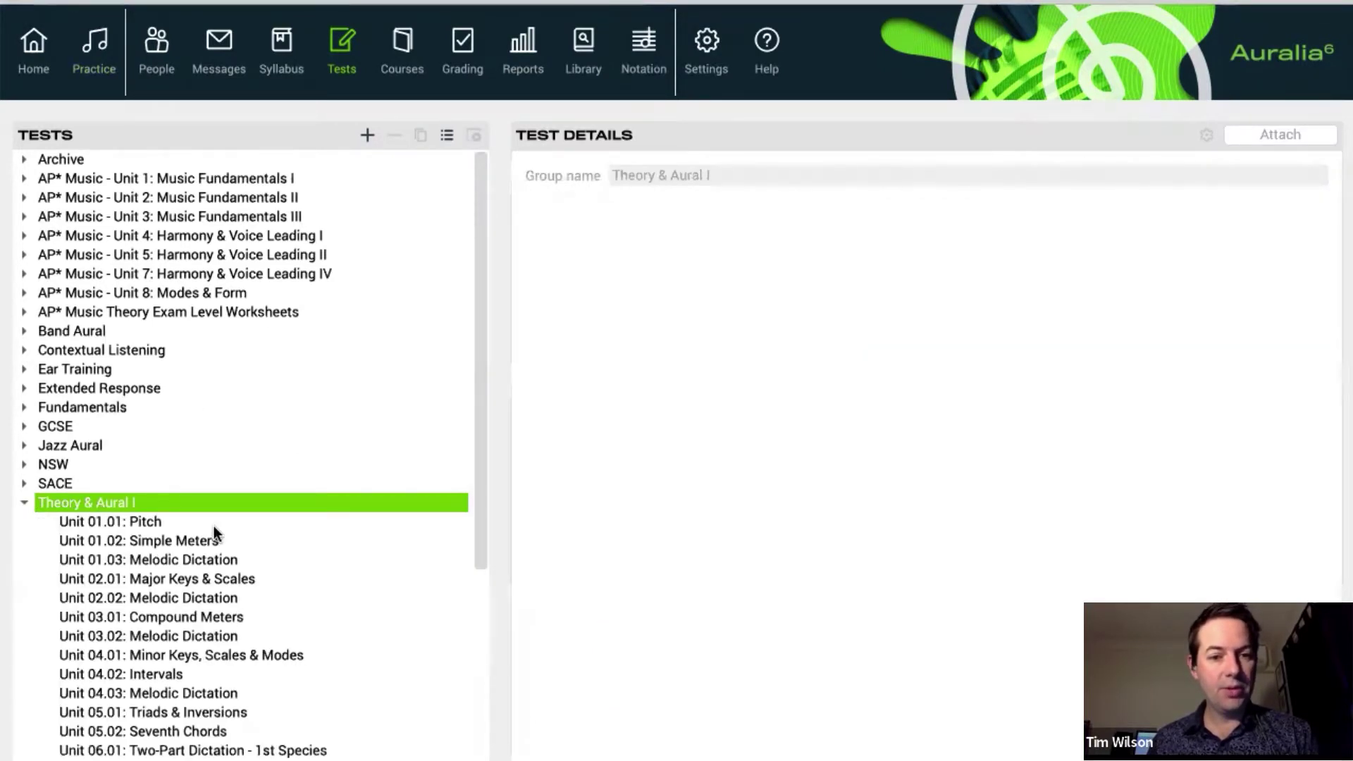
{"action": "scroll", "coordinate": [213, 526], "scroll_direction": "down", "scroll_amount": 5}
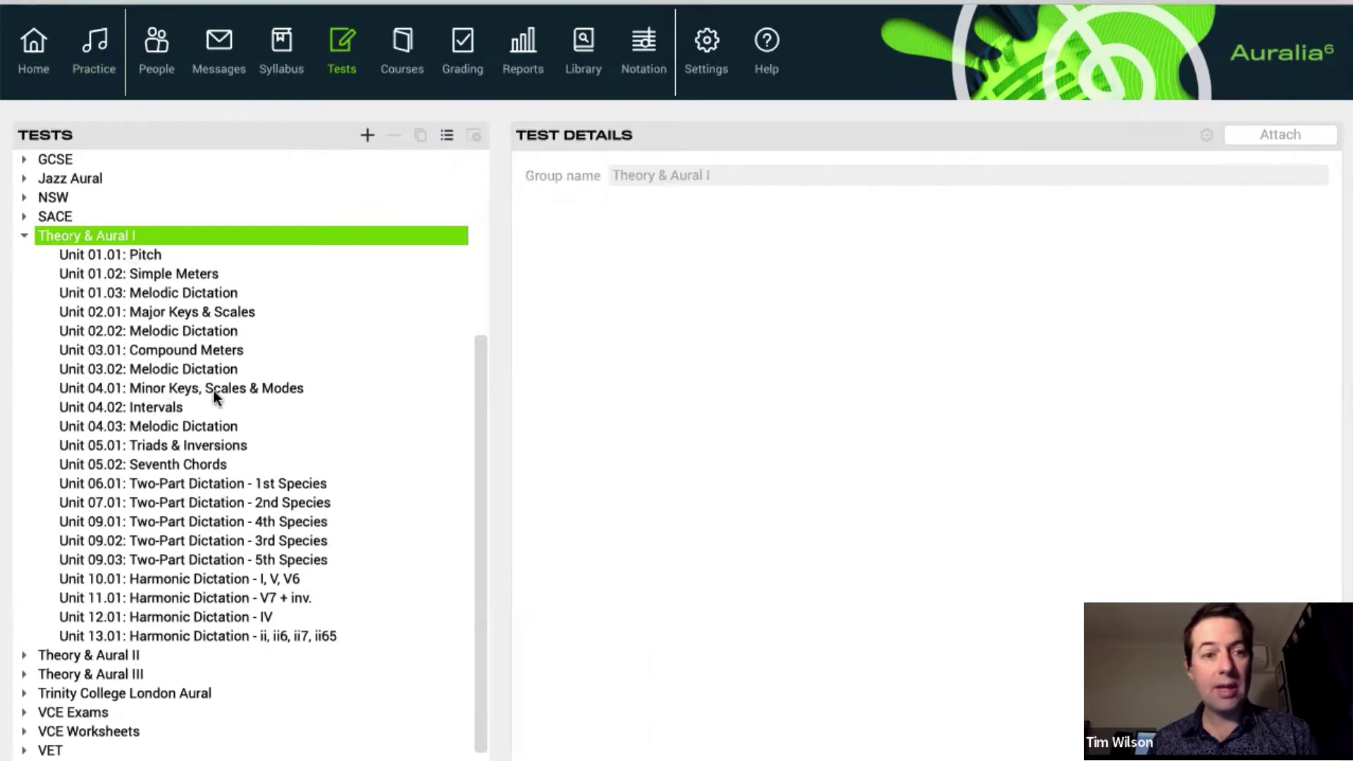
{"action": "left_click", "coordinate": [193, 272]}
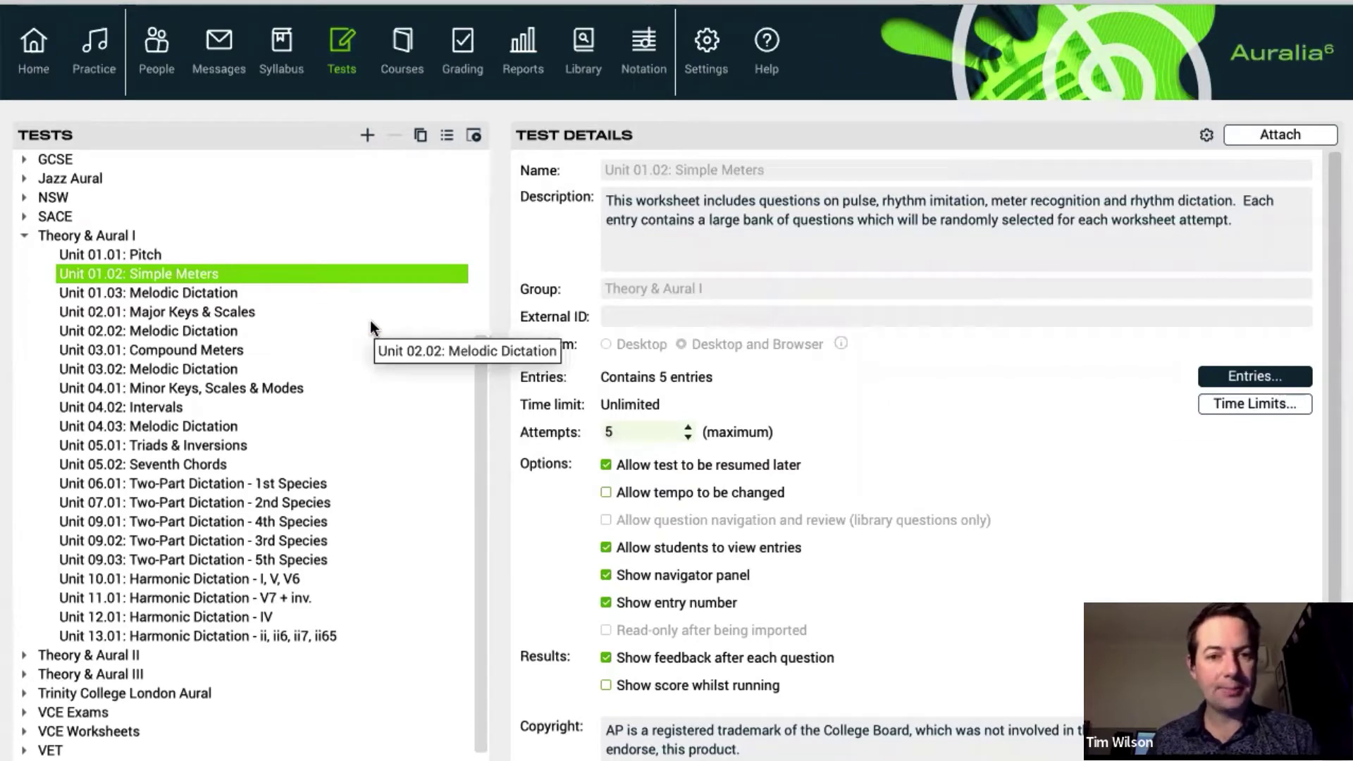
{"action": "scroll", "coordinate": [370, 327], "scroll_direction": "down", "scroll_amount": 1}
{"action": "scroll", "coordinate": [370, 326], "scroll_direction": "up", "scroll_amount": 3}
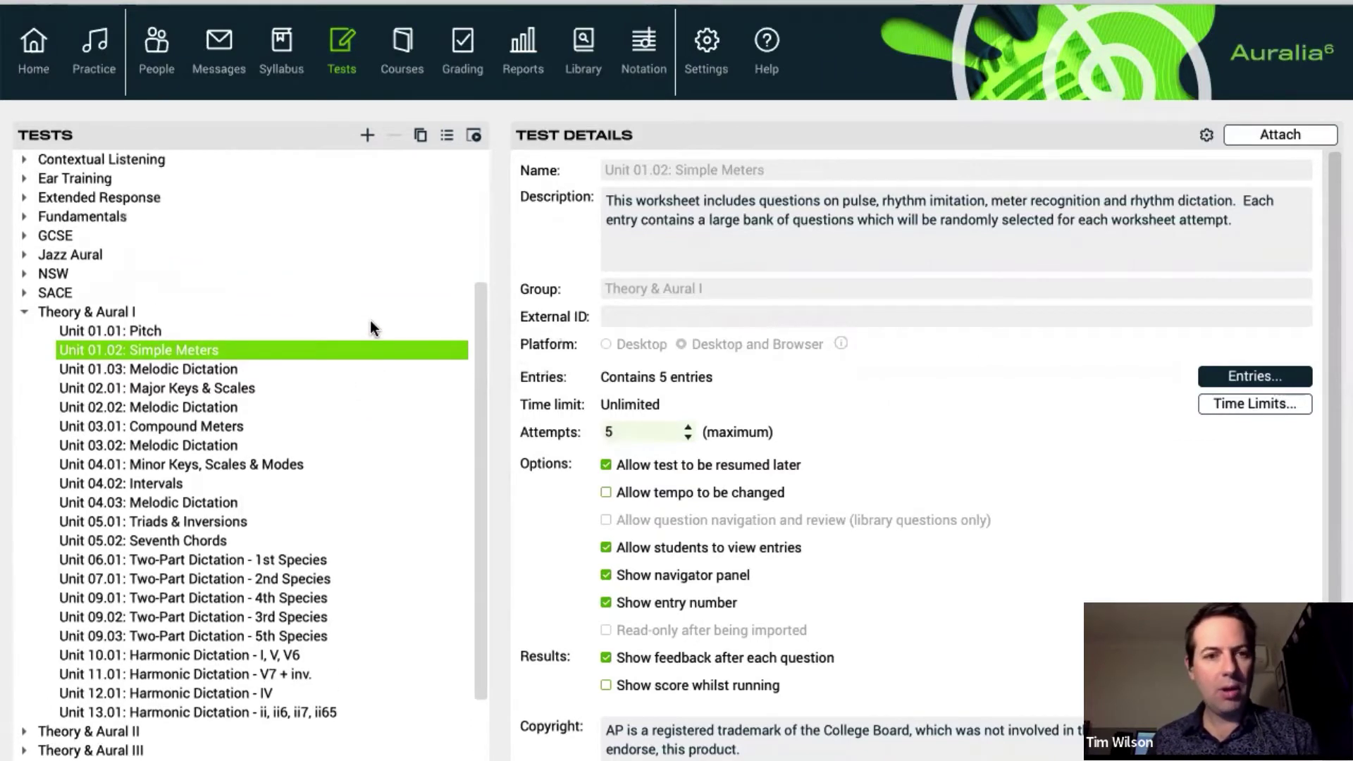
{"action": "scroll", "coordinate": [370, 326], "scroll_direction": "up", "scroll_amount": 4}
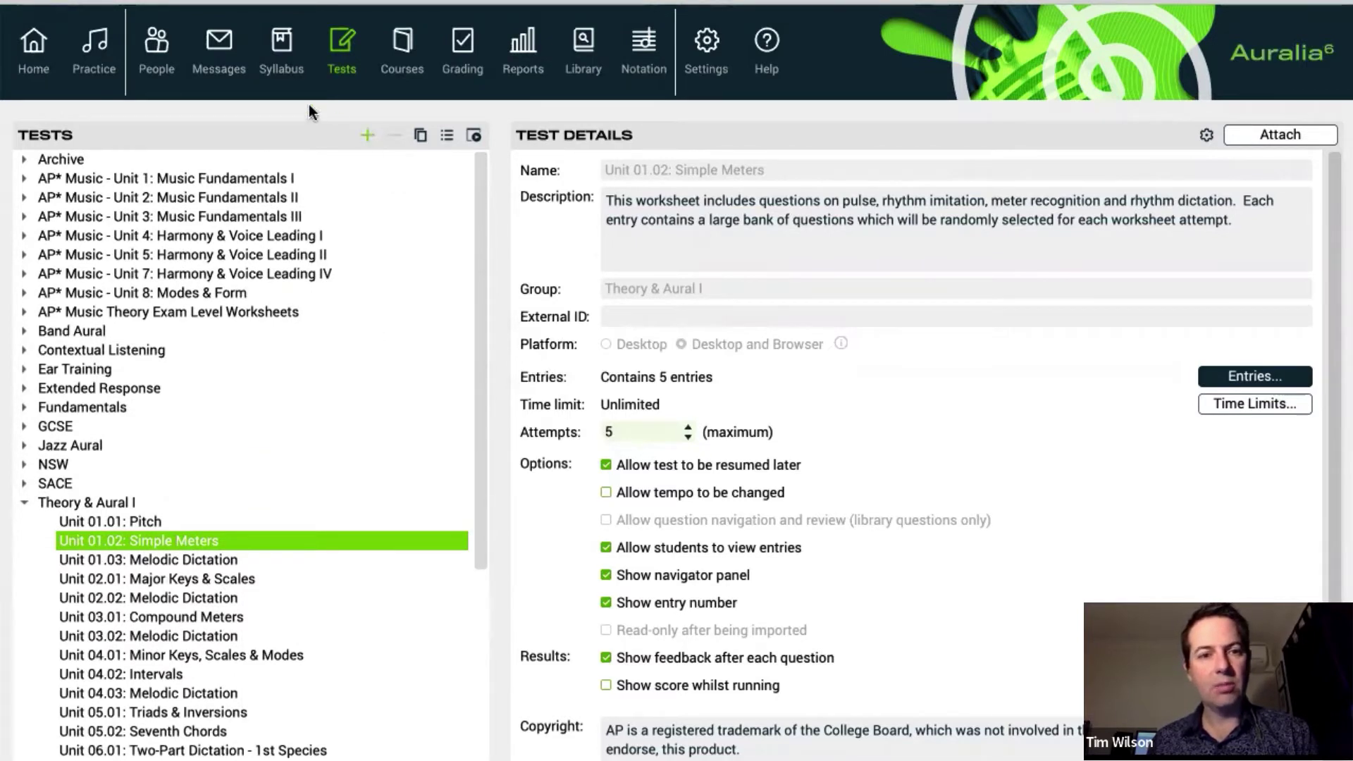
Create a new test named Week 1 Aural with the description Wk1 and a maximum of 3 attempts.
{"action": "left_click", "coordinate": [365, 134]}
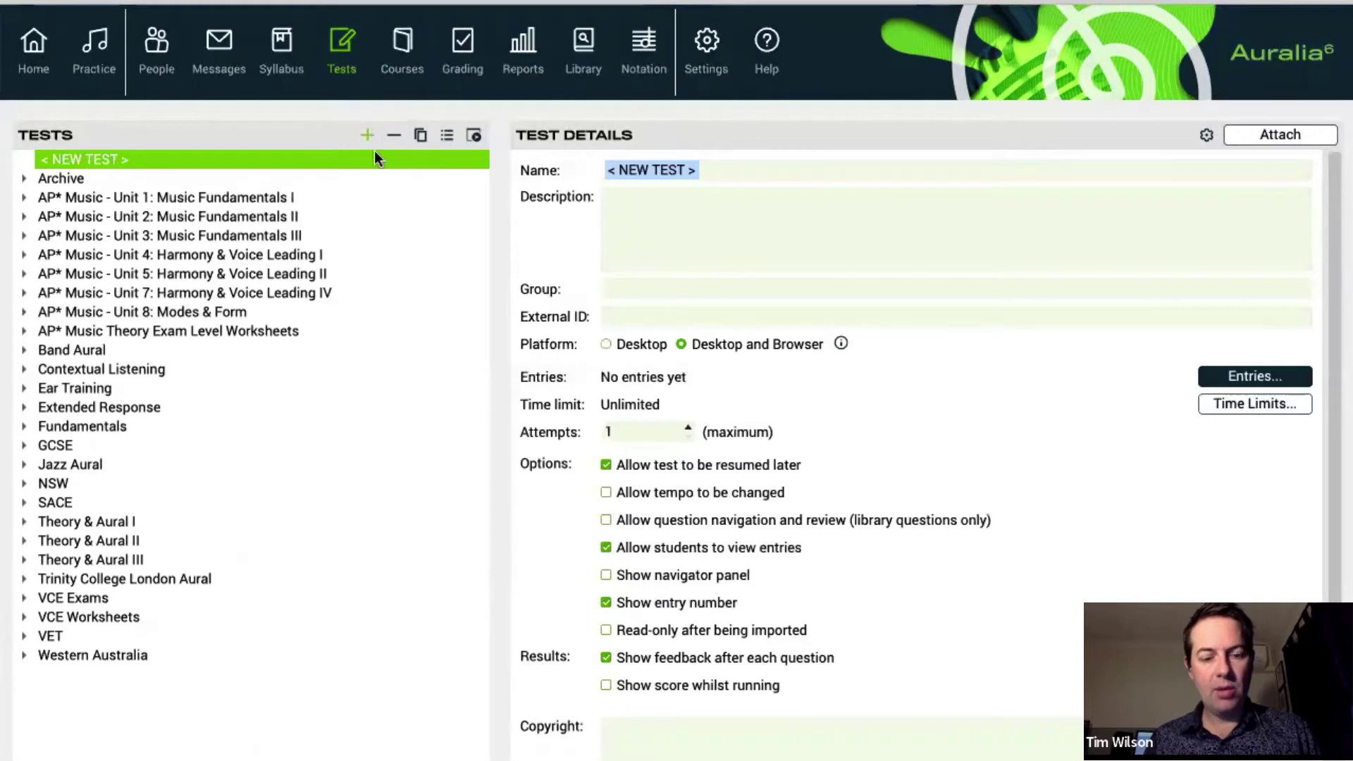
{"action": "type", "text": "Week 1"}
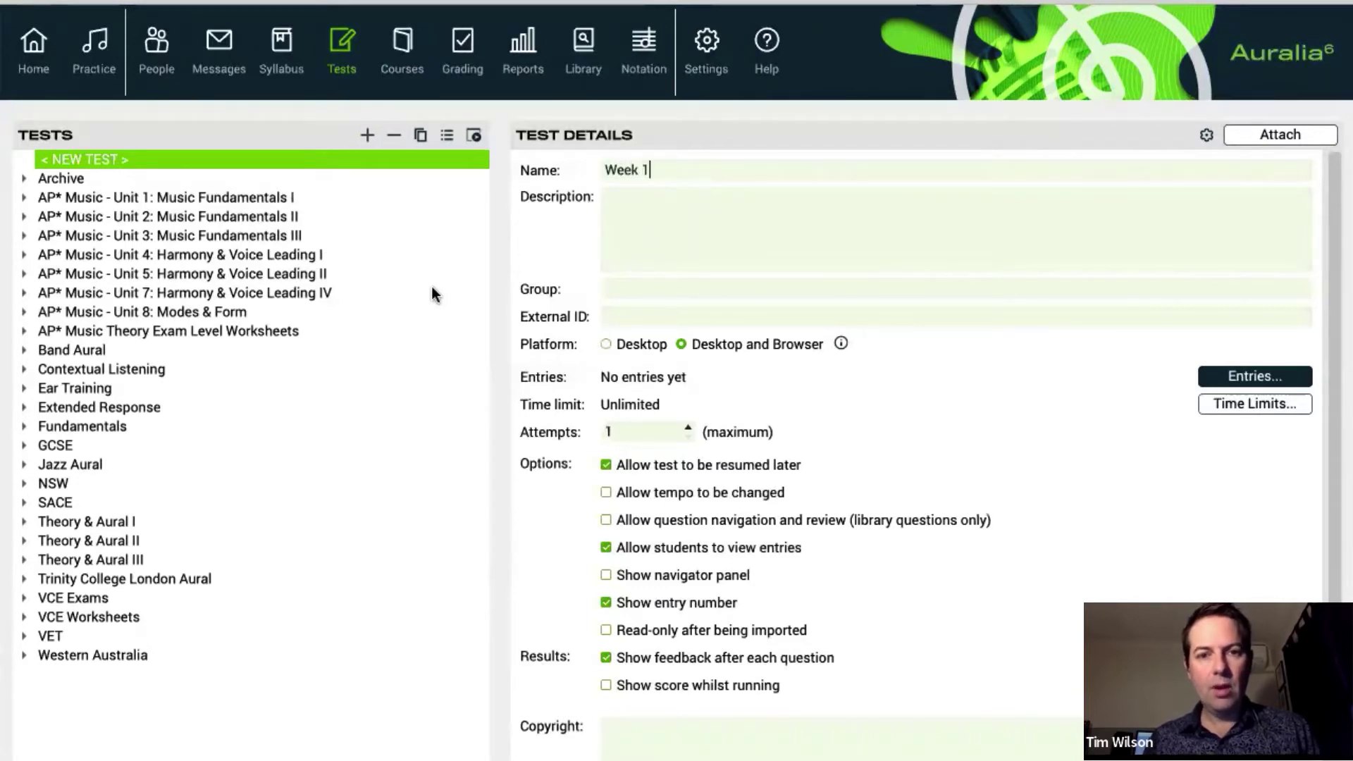
{"action": "left_click", "coordinate": [718, 232]}
{"action": "type", "text": "Wk1"}
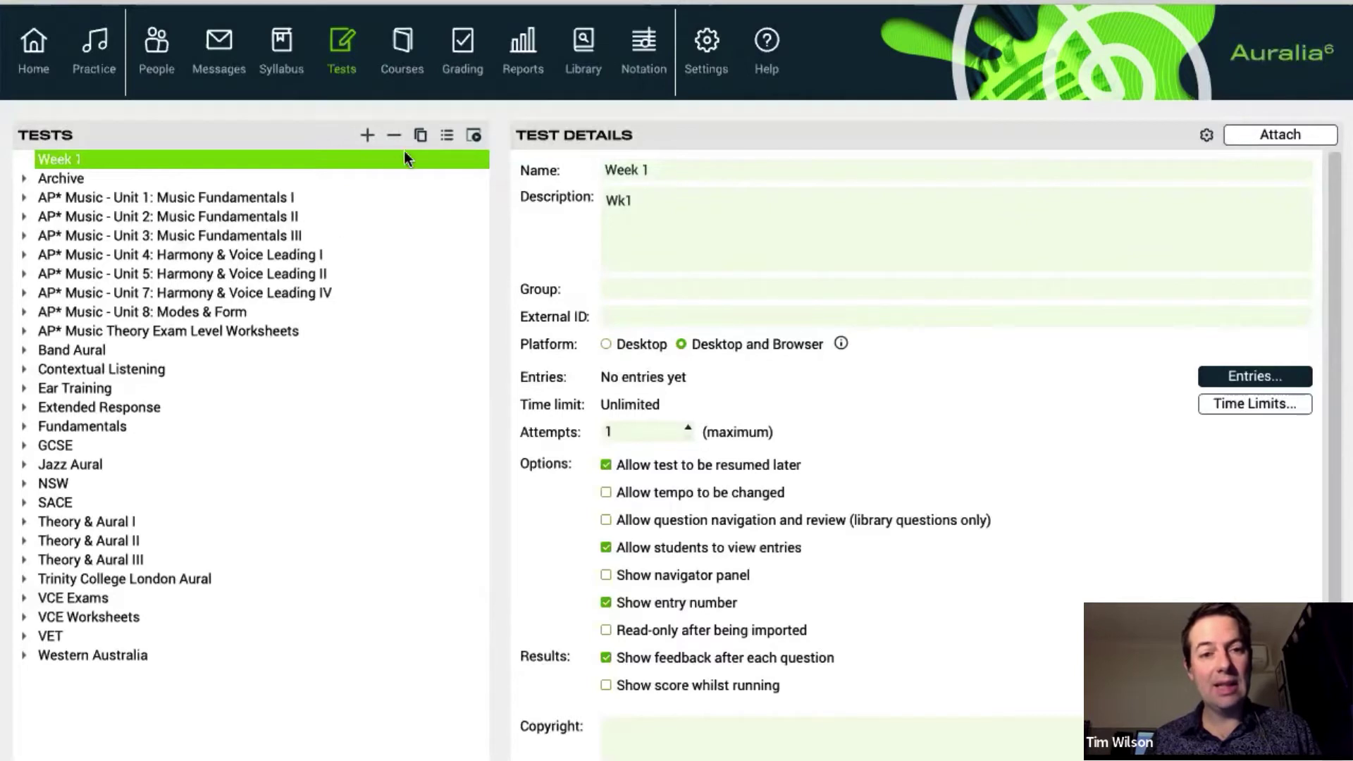
{"action": "left_click", "coordinate": [423, 136]}
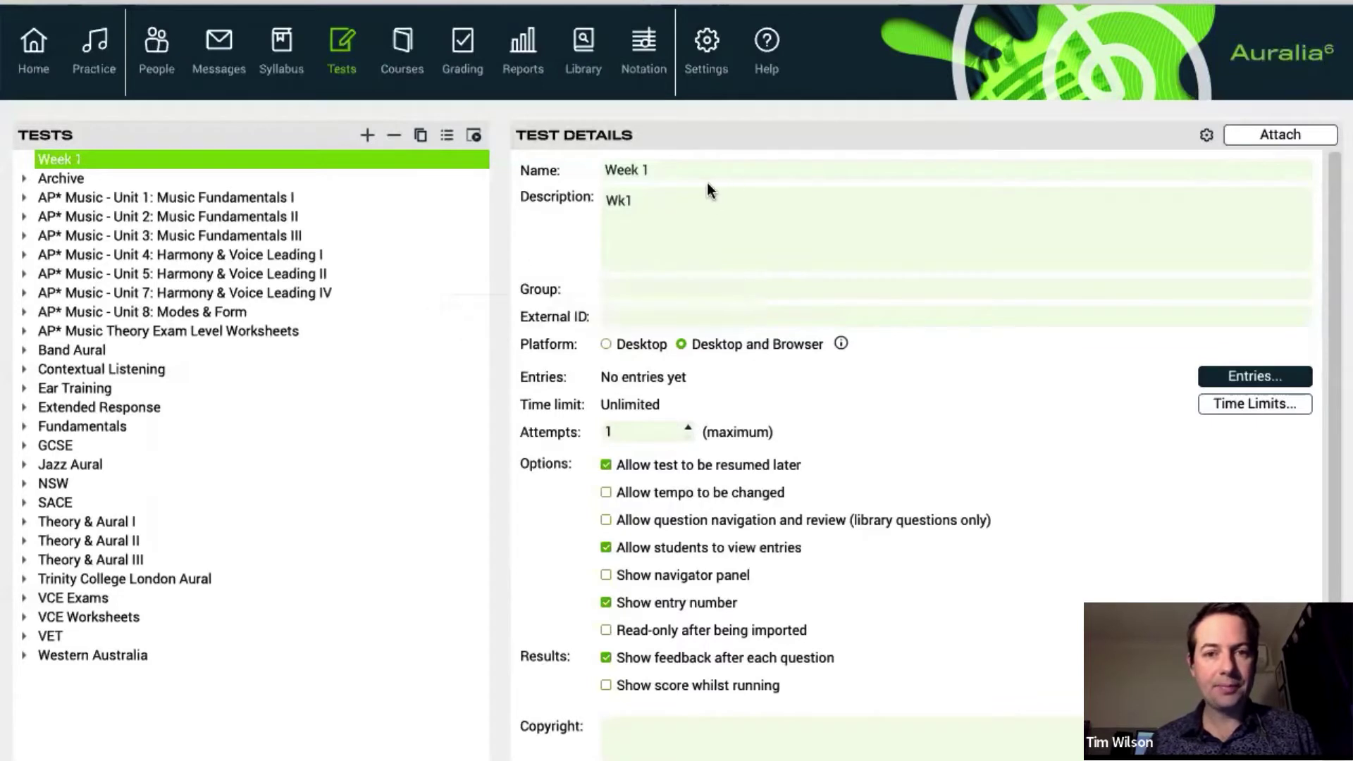
{"action": "type", "text": "Aural"}
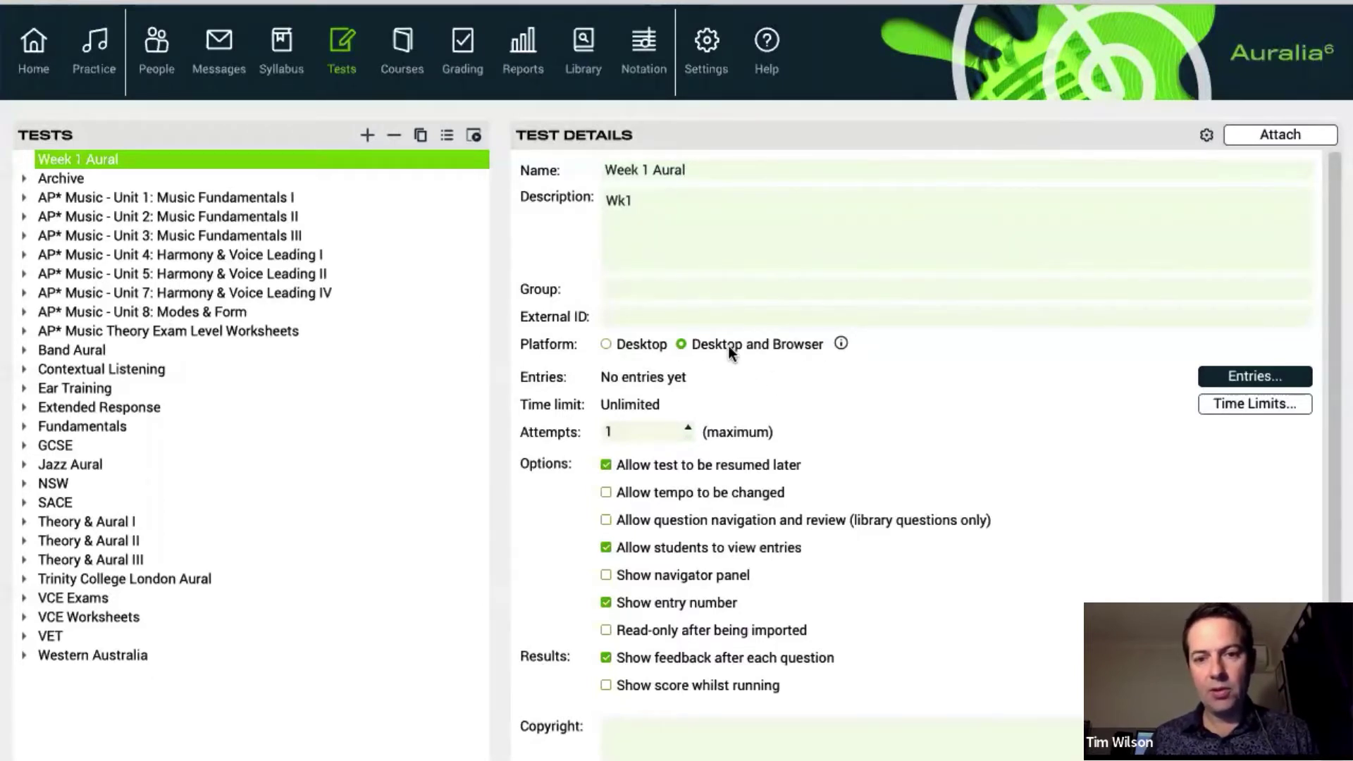
{"action": "left_click", "coordinate": [688, 426]}
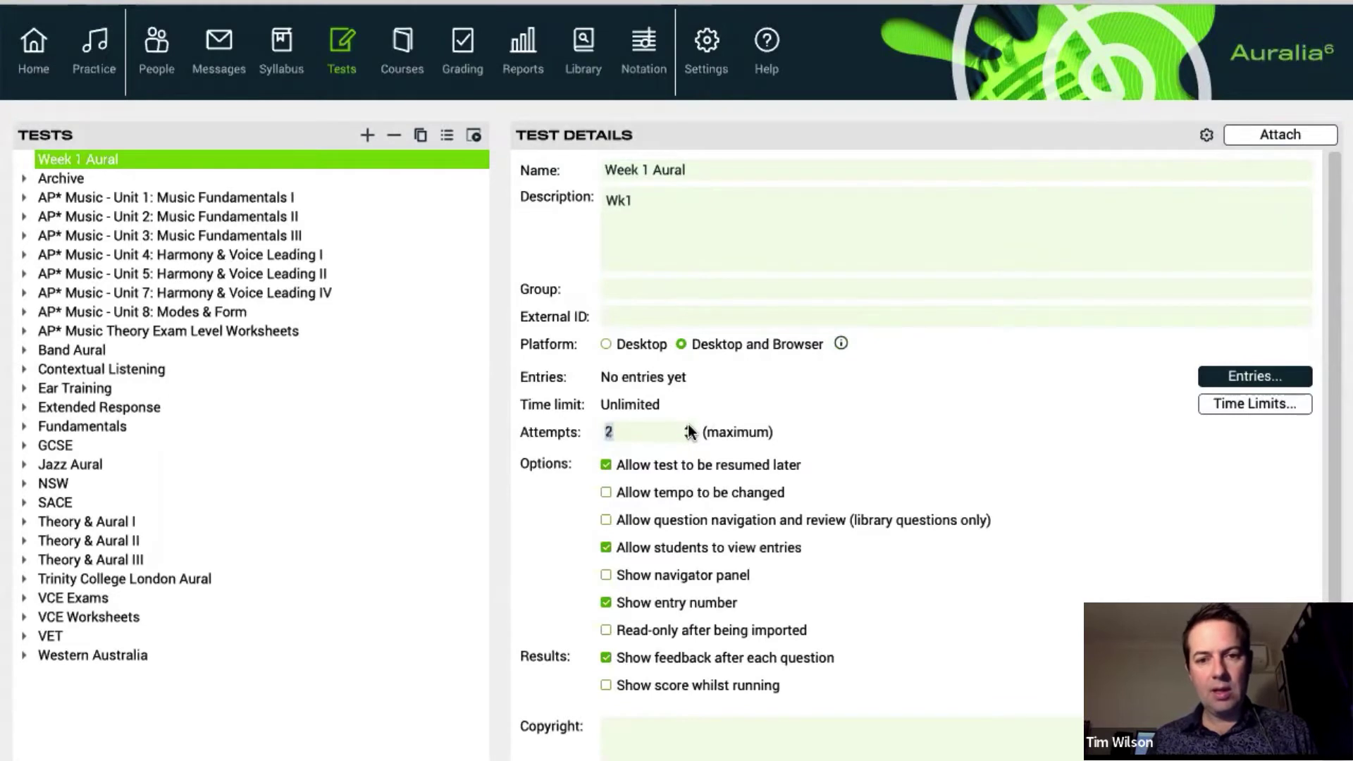
{"action": "left_click", "coordinate": [688, 425]}
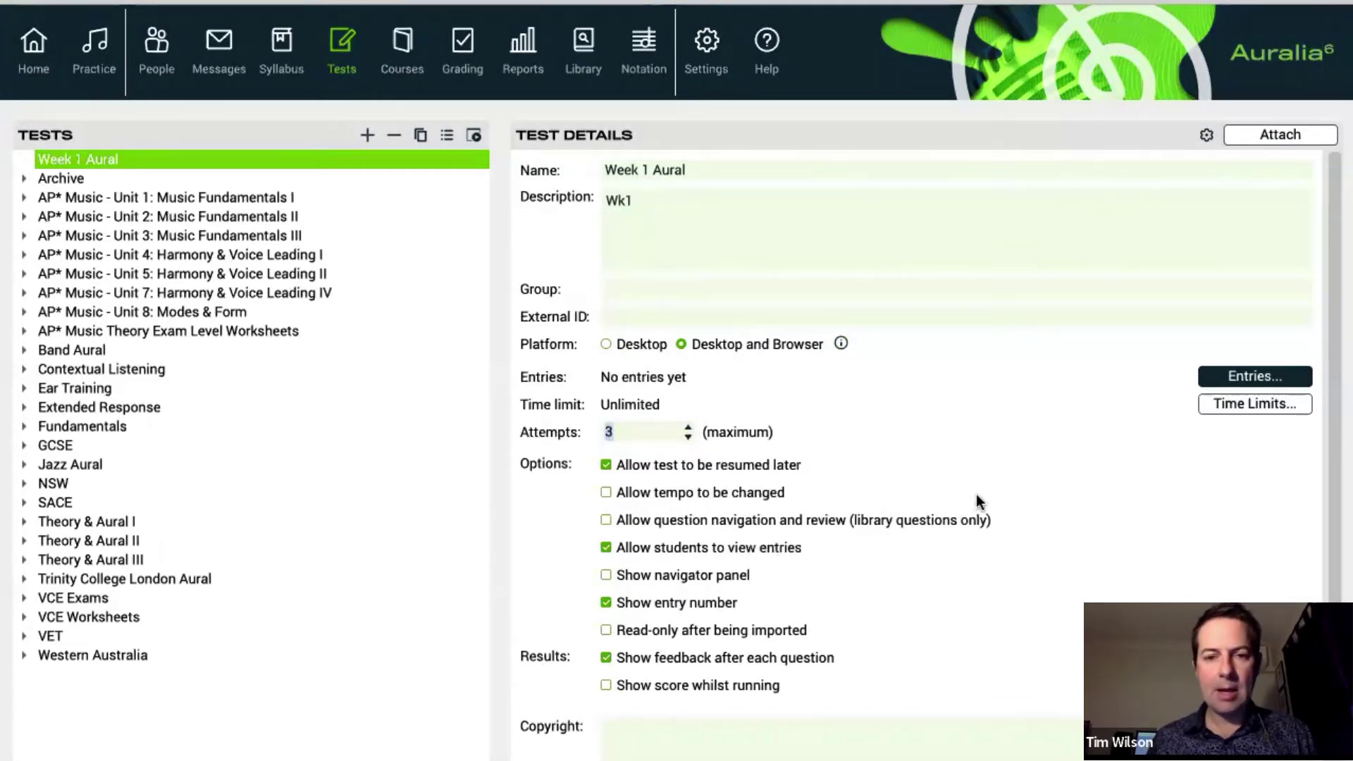
Turn off showing feedback after each question for the Week 1 Aural test.
{"action": "scroll", "coordinate": [977, 500], "scroll_direction": "down", "scroll_amount": 1}
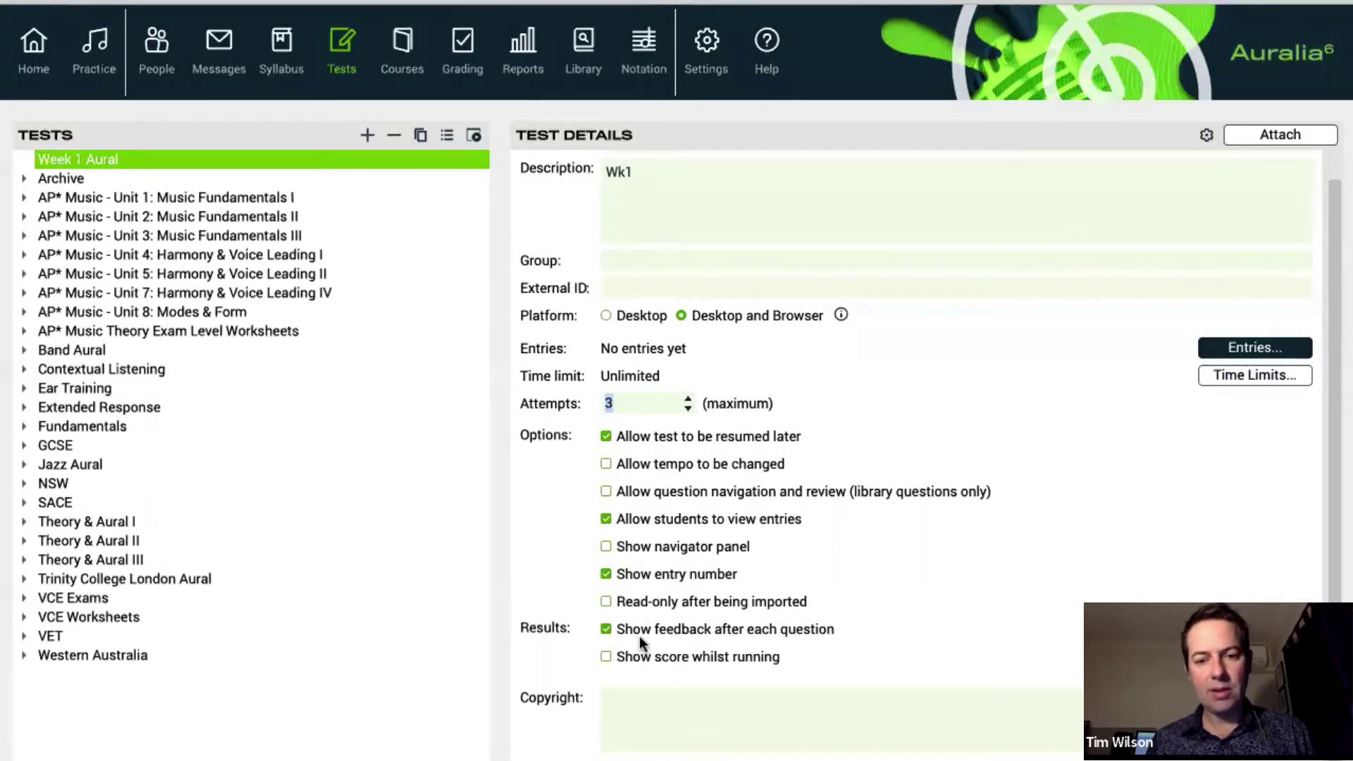
{"action": "left_click", "coordinate": [605, 629]}
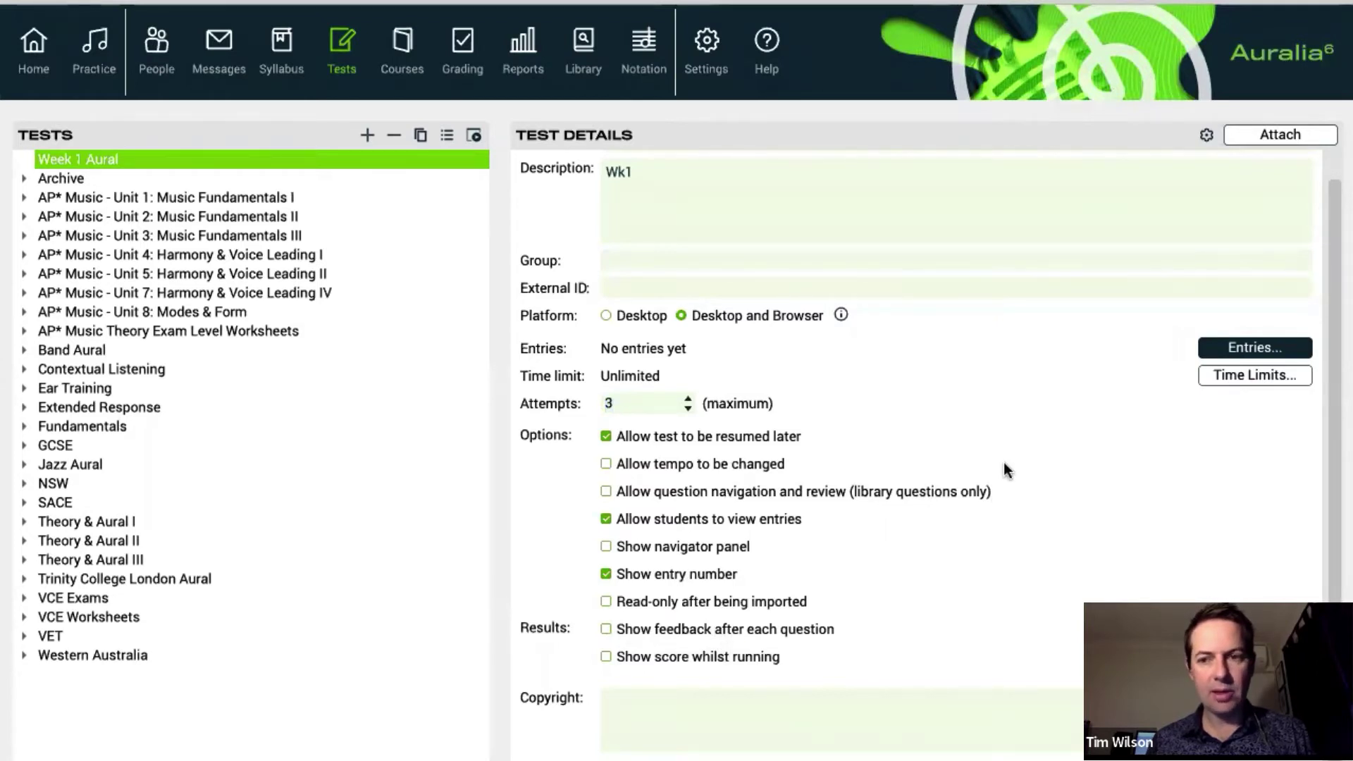
{"action": "scroll", "coordinate": [1003, 465], "scroll_direction": "up", "scroll_amount": 1}
Add a level drill entry to the test from Theory & Aural I, Interval Recognition, Unit 4.01: Diatonic Asc., with 2 questions.
{"action": "left_click", "coordinate": [1245, 377]}
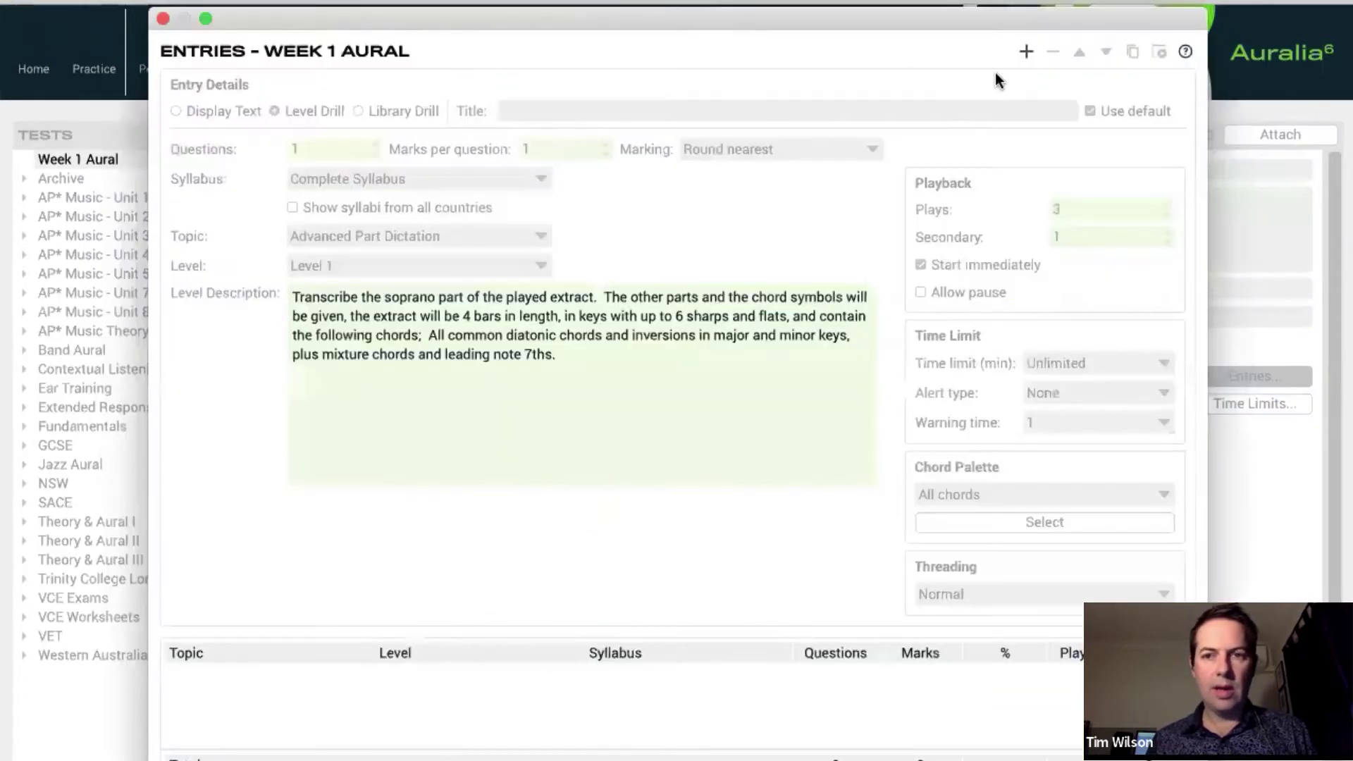
{"action": "left_click", "coordinate": [1023, 53]}
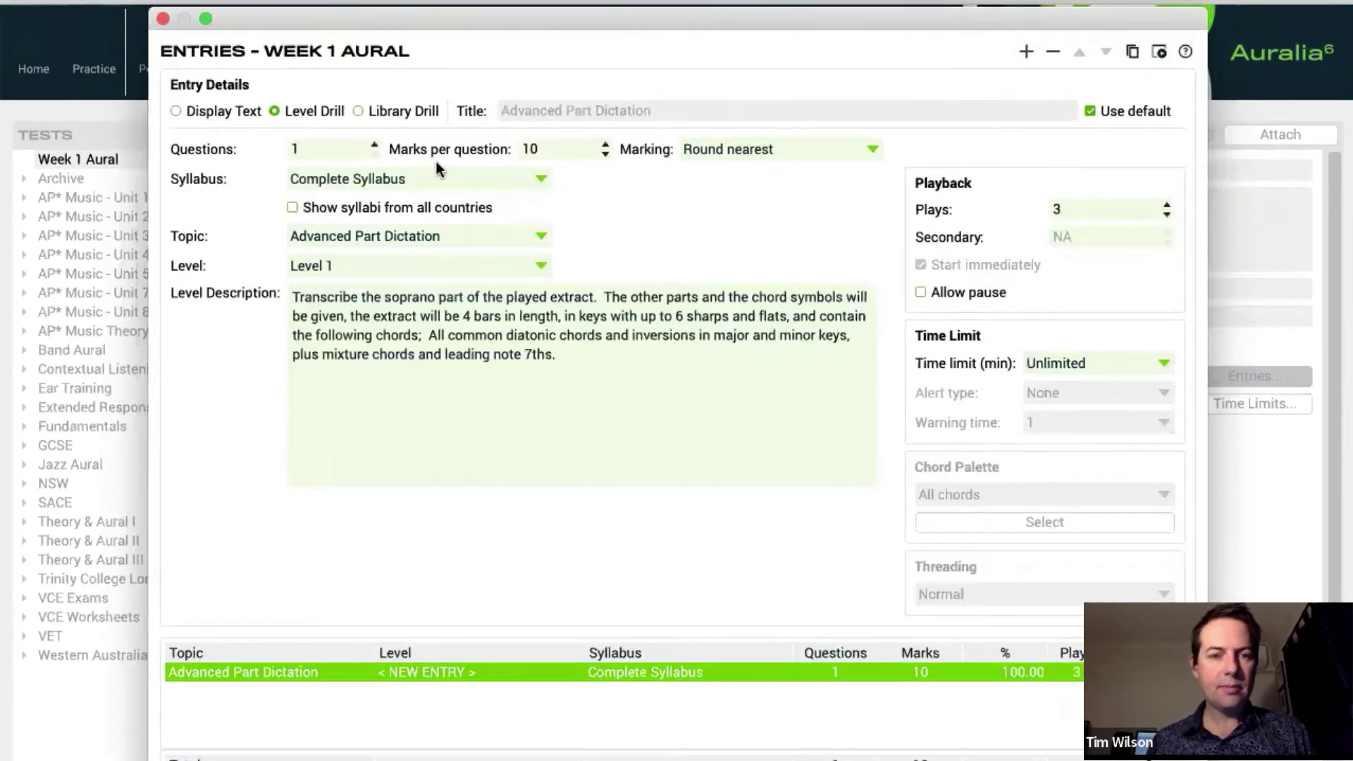
{"action": "left_click", "coordinate": [414, 180]}
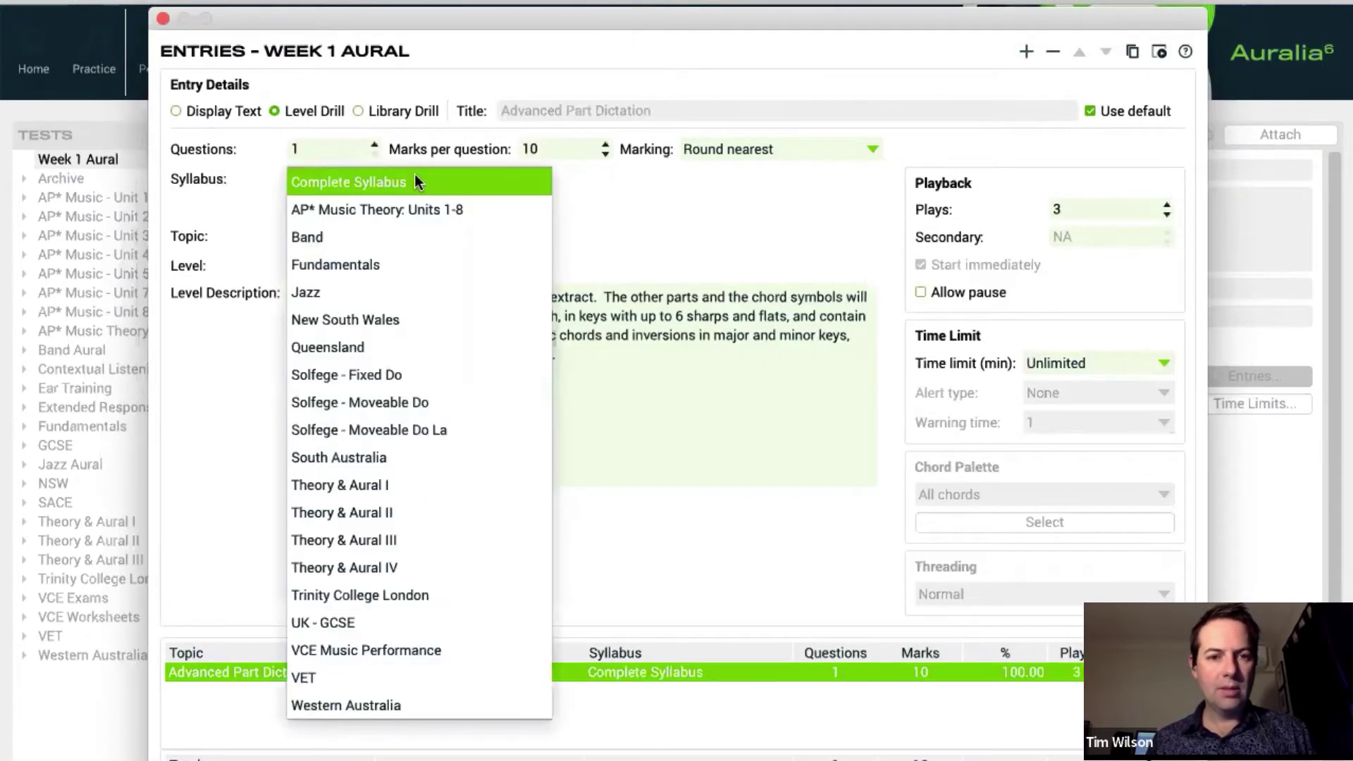
{"action": "left_click", "coordinate": [429, 484]}
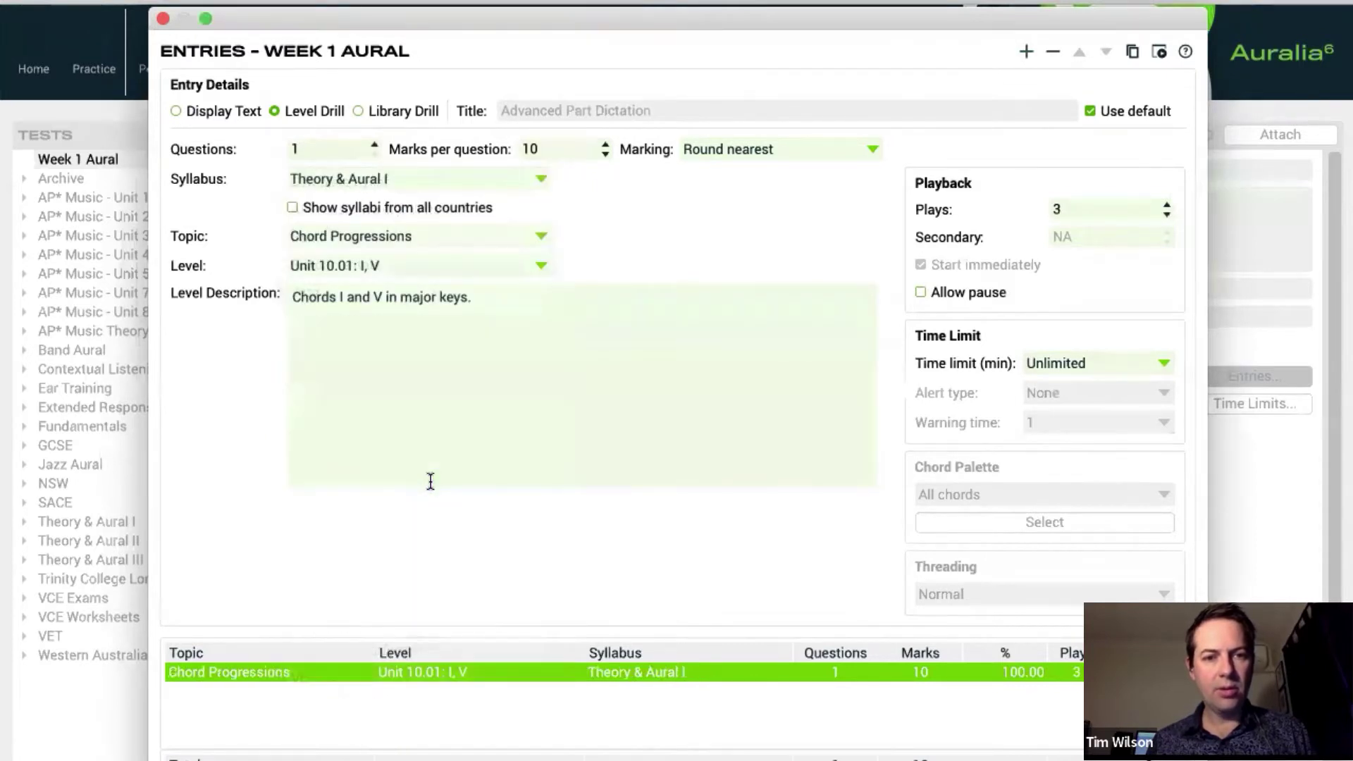
{"action": "left_click", "coordinate": [476, 239]}
{"action": "left_click", "coordinate": [455, 323]}
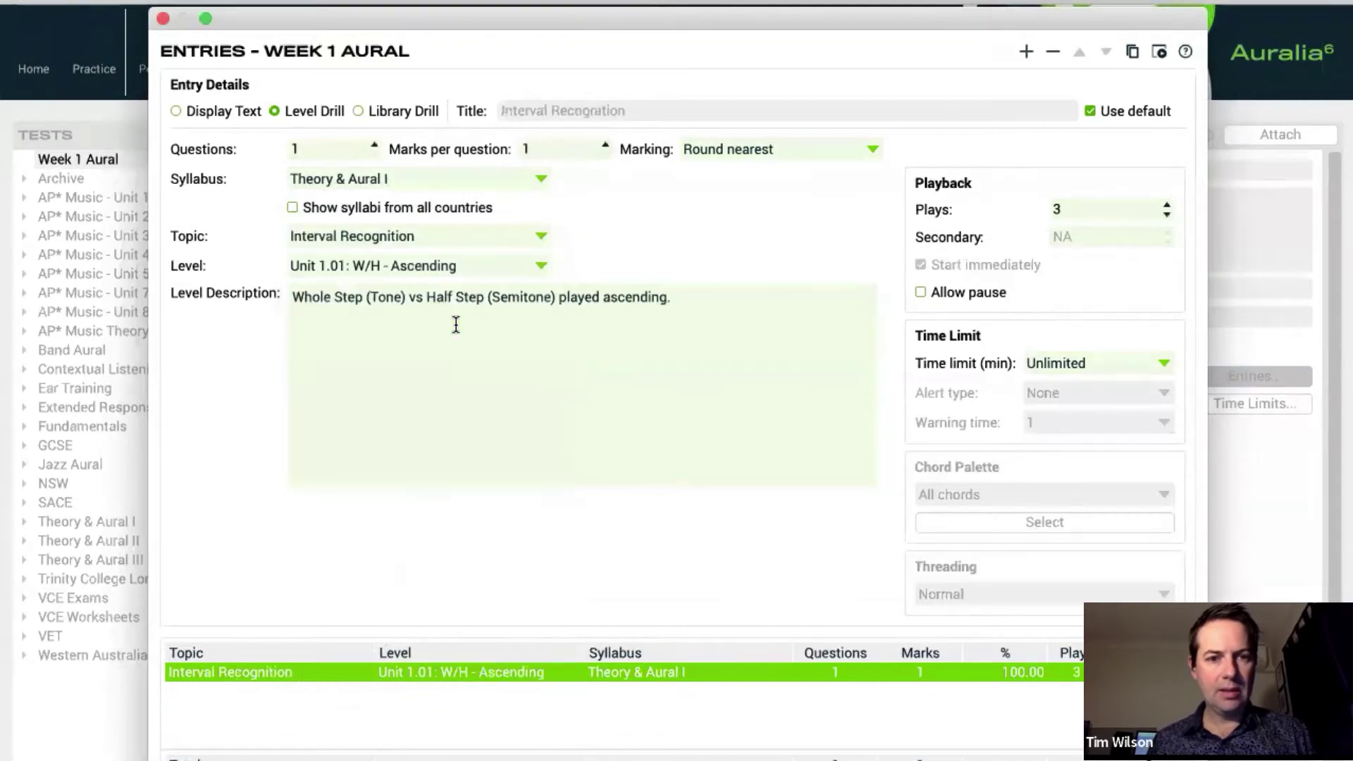
{"action": "left_click", "coordinate": [448, 266]}
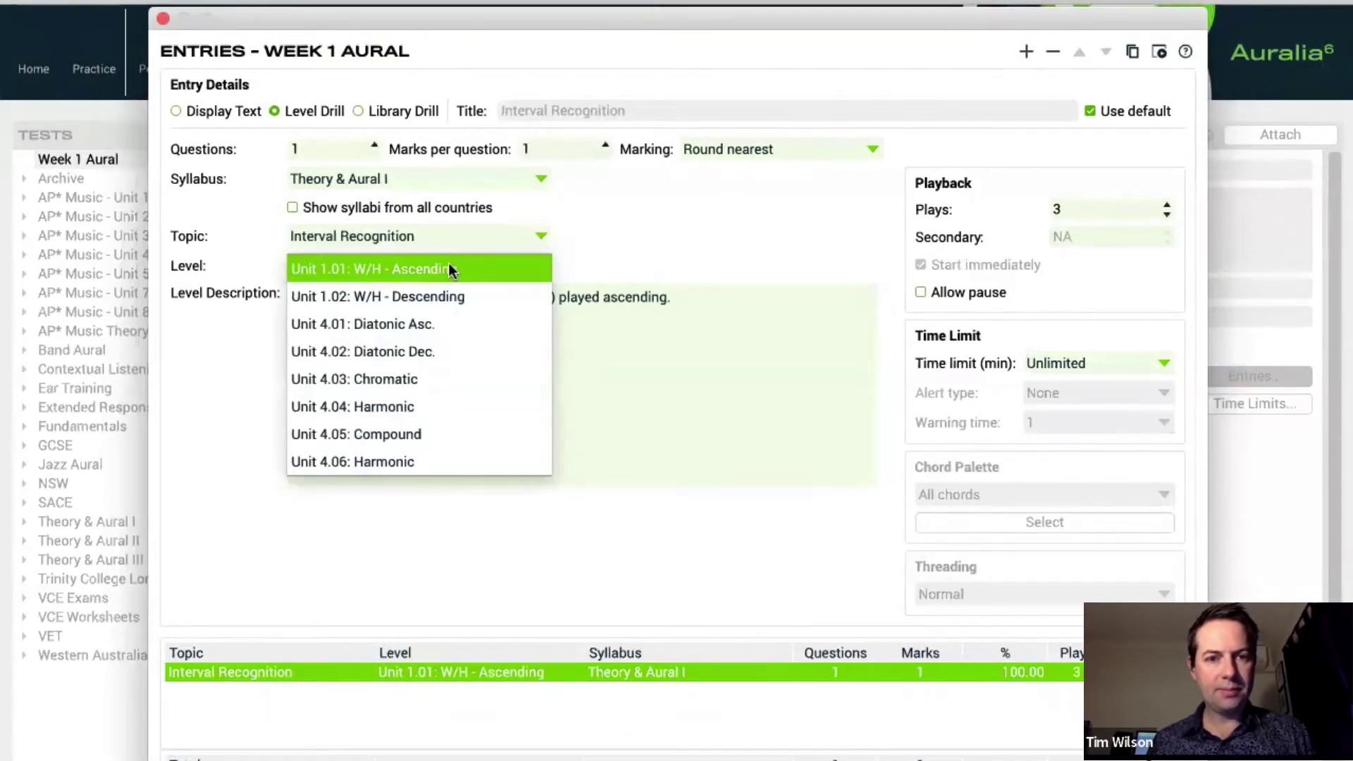
{"action": "left_click", "coordinate": [448, 324]}
{"action": "left_click", "coordinate": [374, 145]}
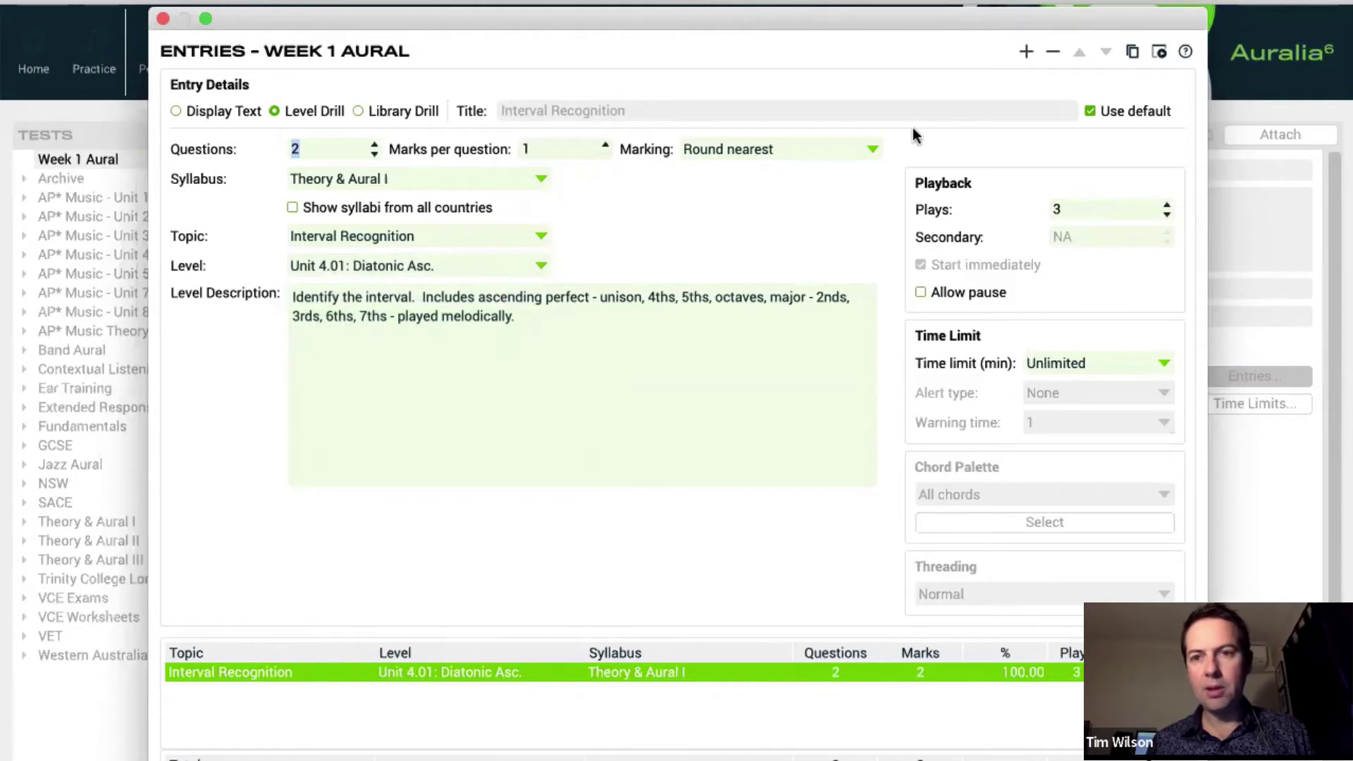
Add a second entry as a Library Drill and open its library question selection.
{"action": "left_click", "coordinate": [1026, 51]}
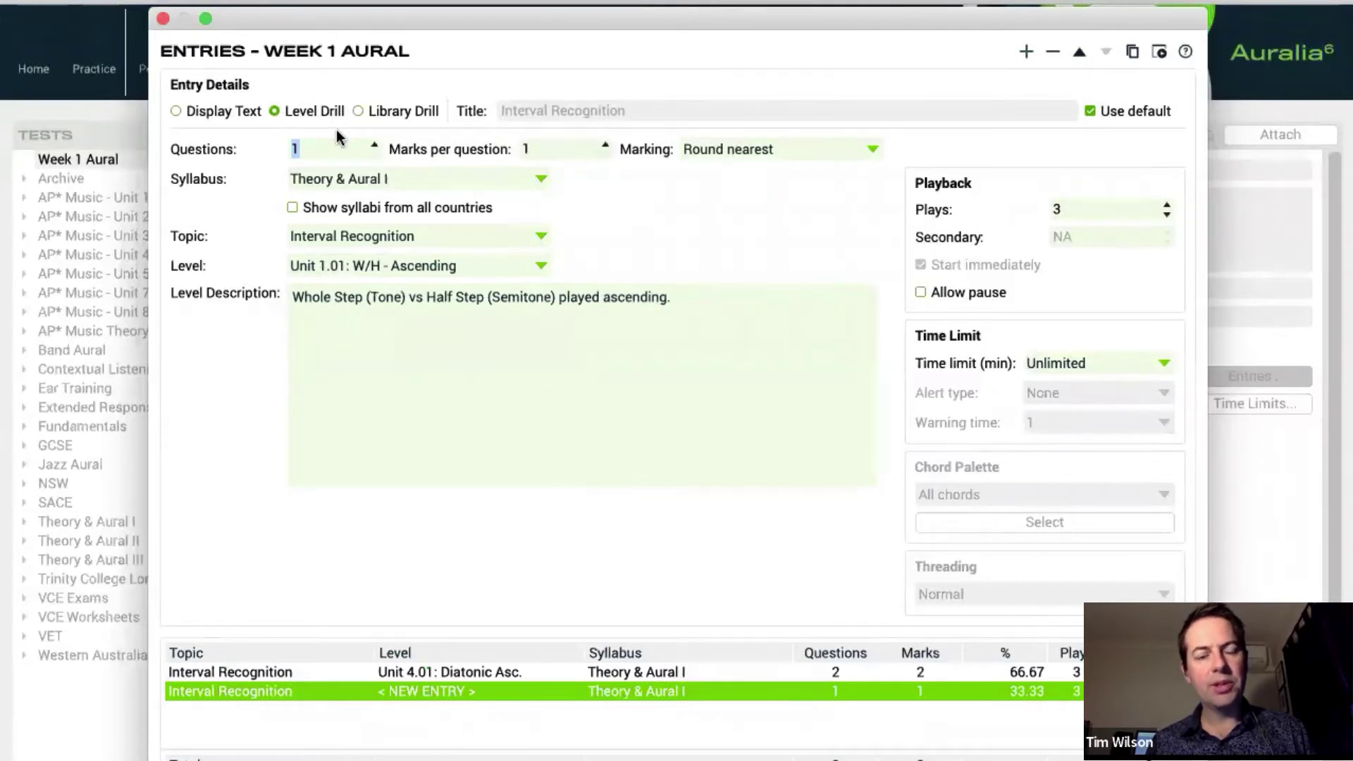
{"action": "left_click", "coordinate": [393, 114]}
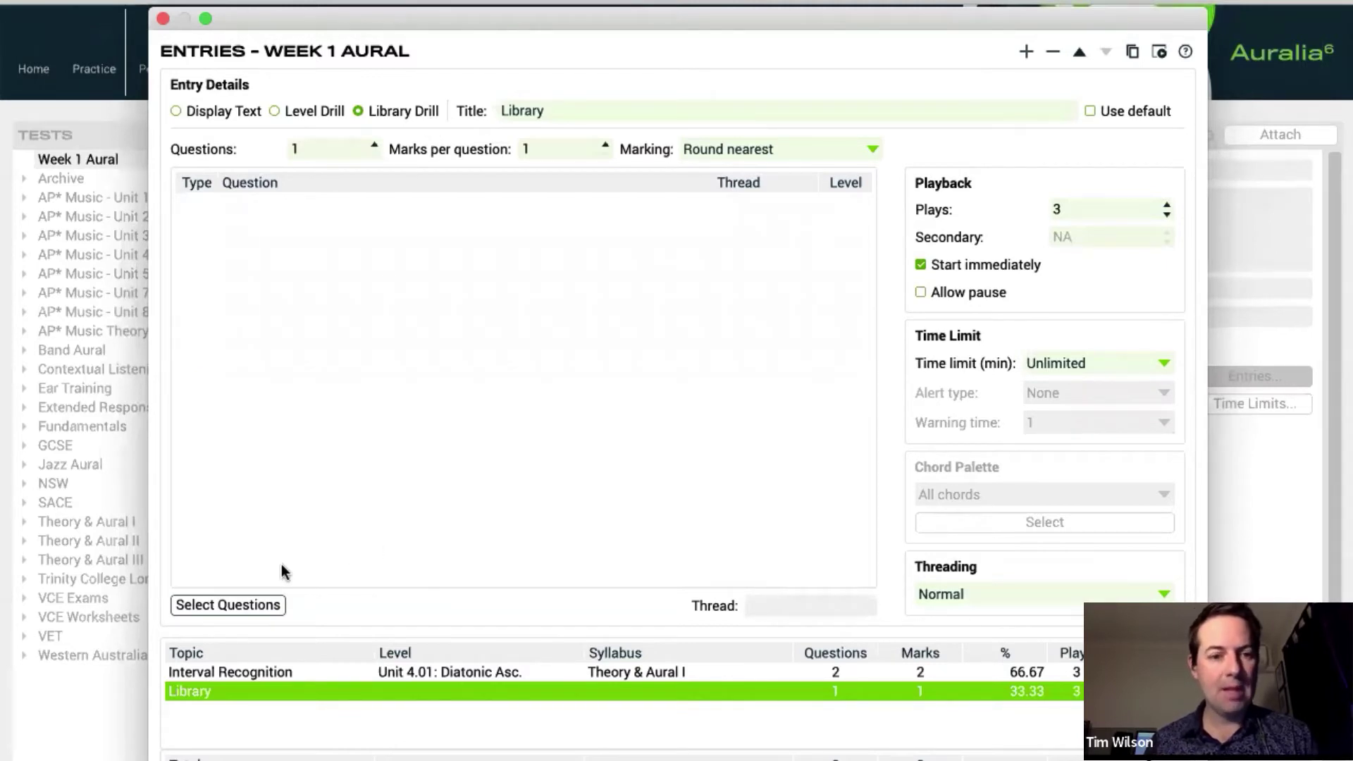
{"action": "left_click", "coordinate": [231, 606]}
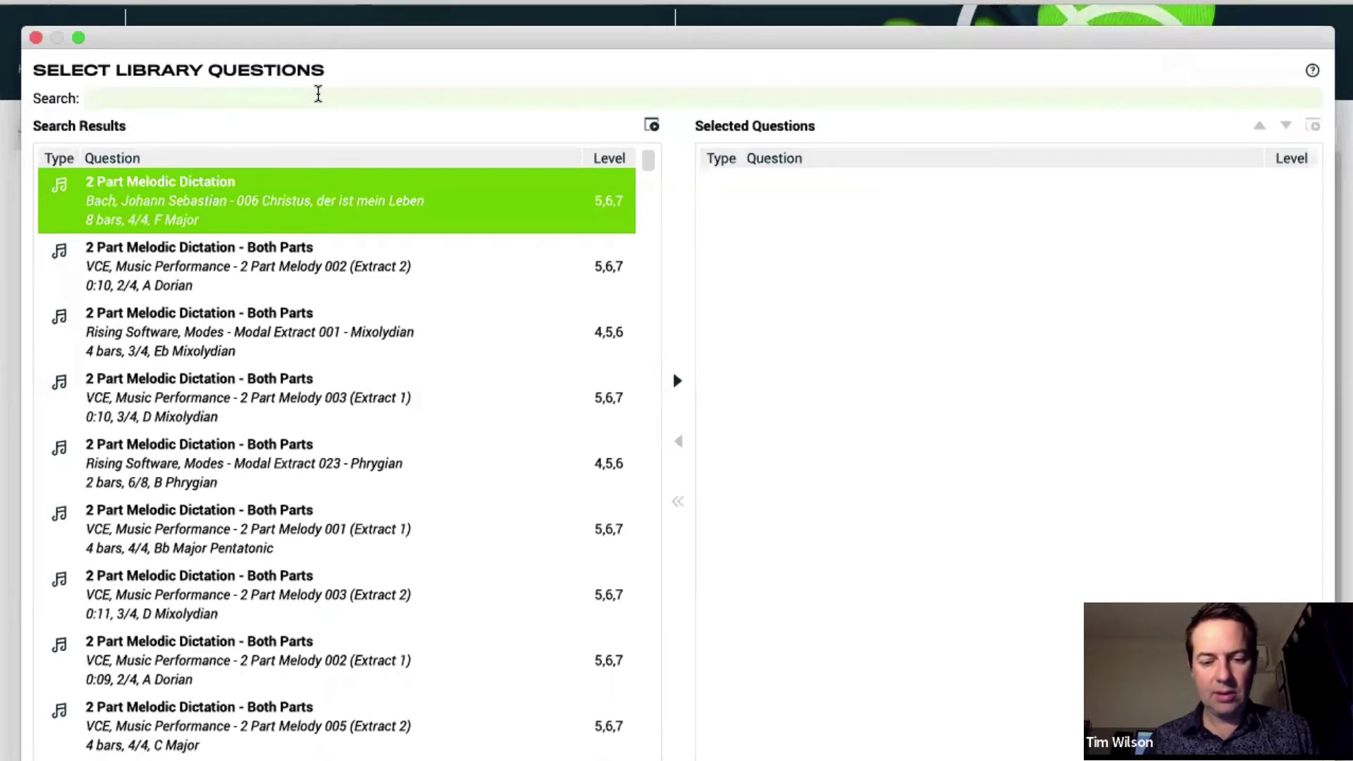
Search the question library for "melodic dictation, emperor, french horn".
{"action": "type", "text": "mel"}
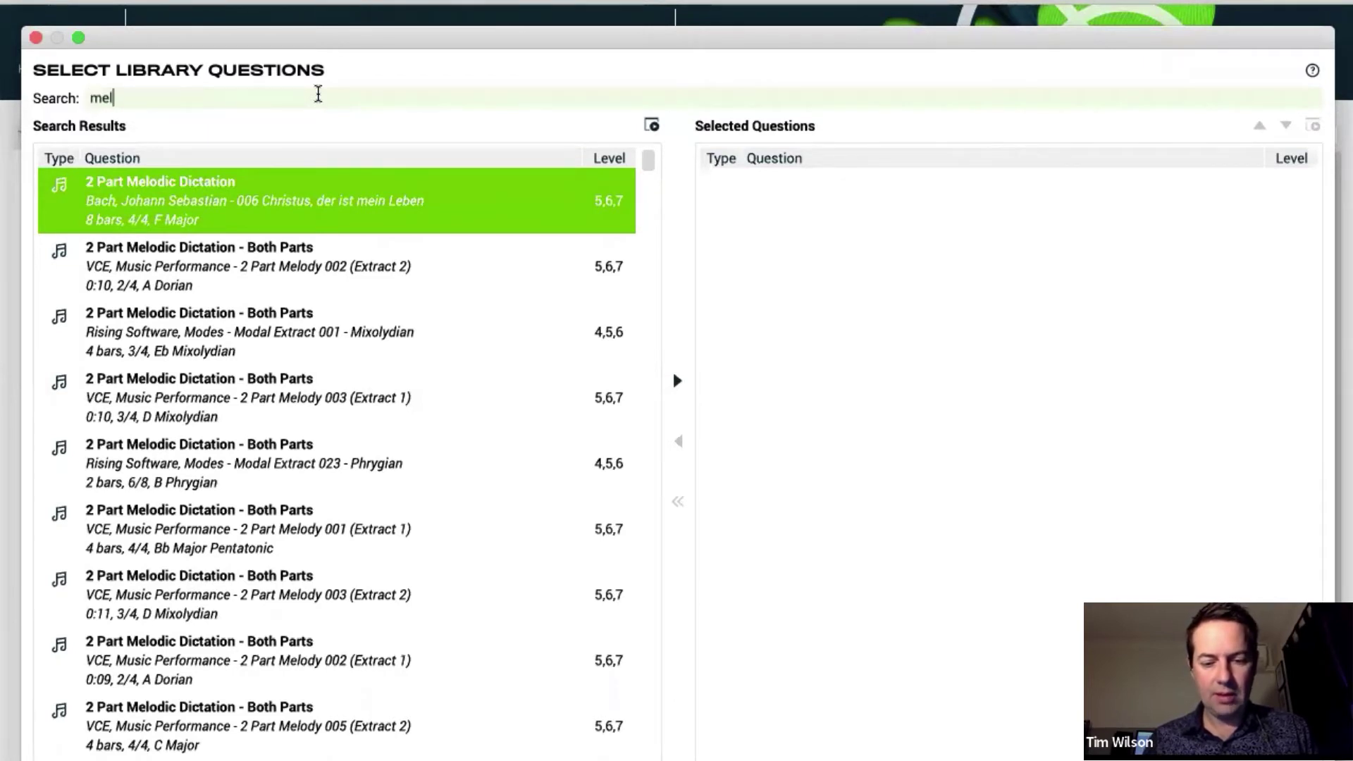
{"action": "type", "text": "odic "}
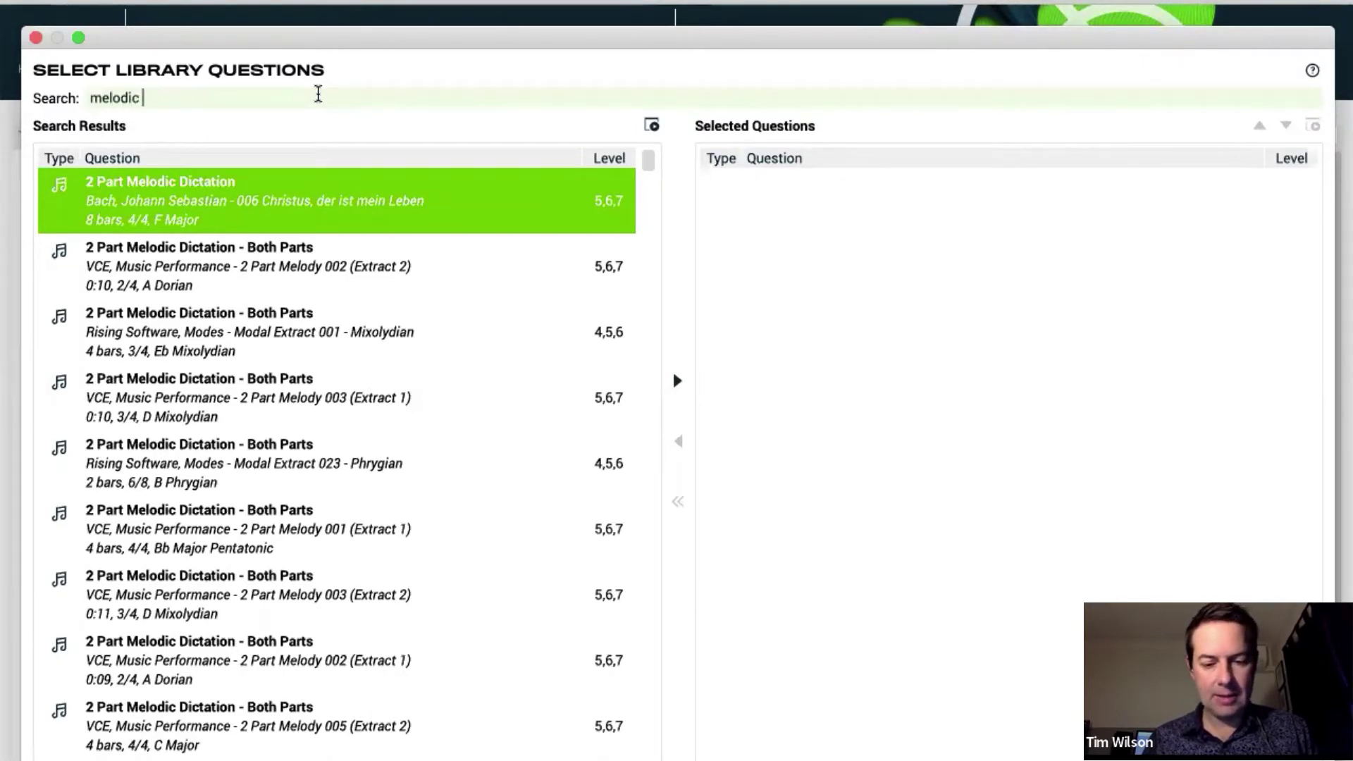
{"action": "type", "text": "dictation,"}
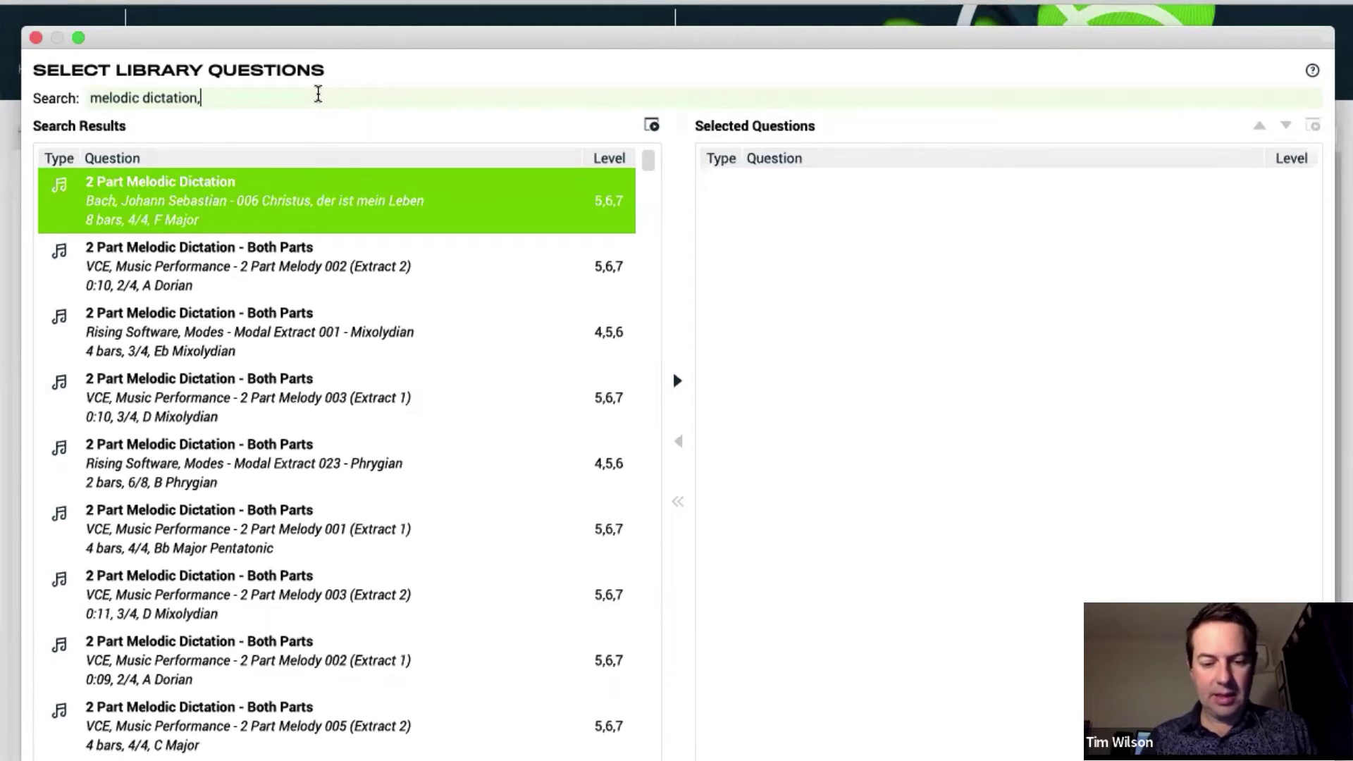
{"action": "type", "text": " emperor"}
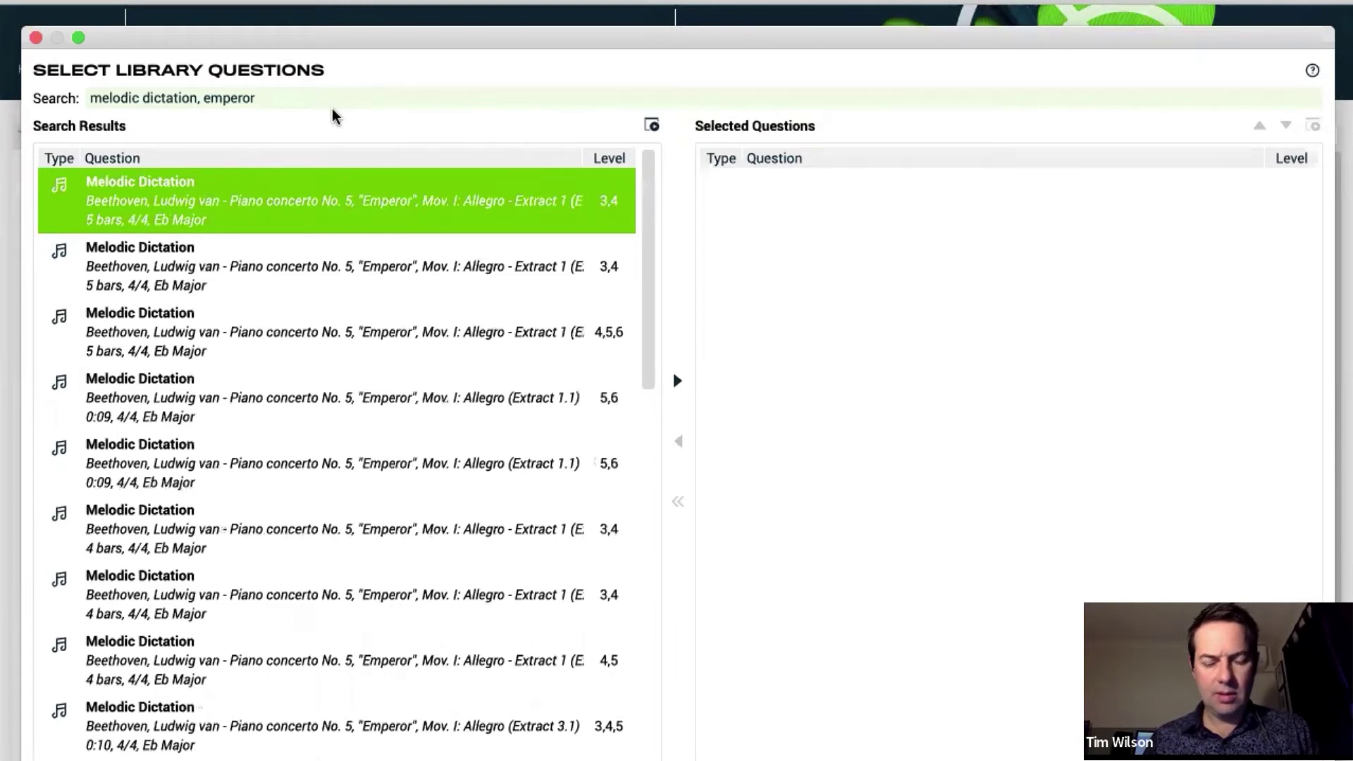
{"action": "type", "text": ", french"}
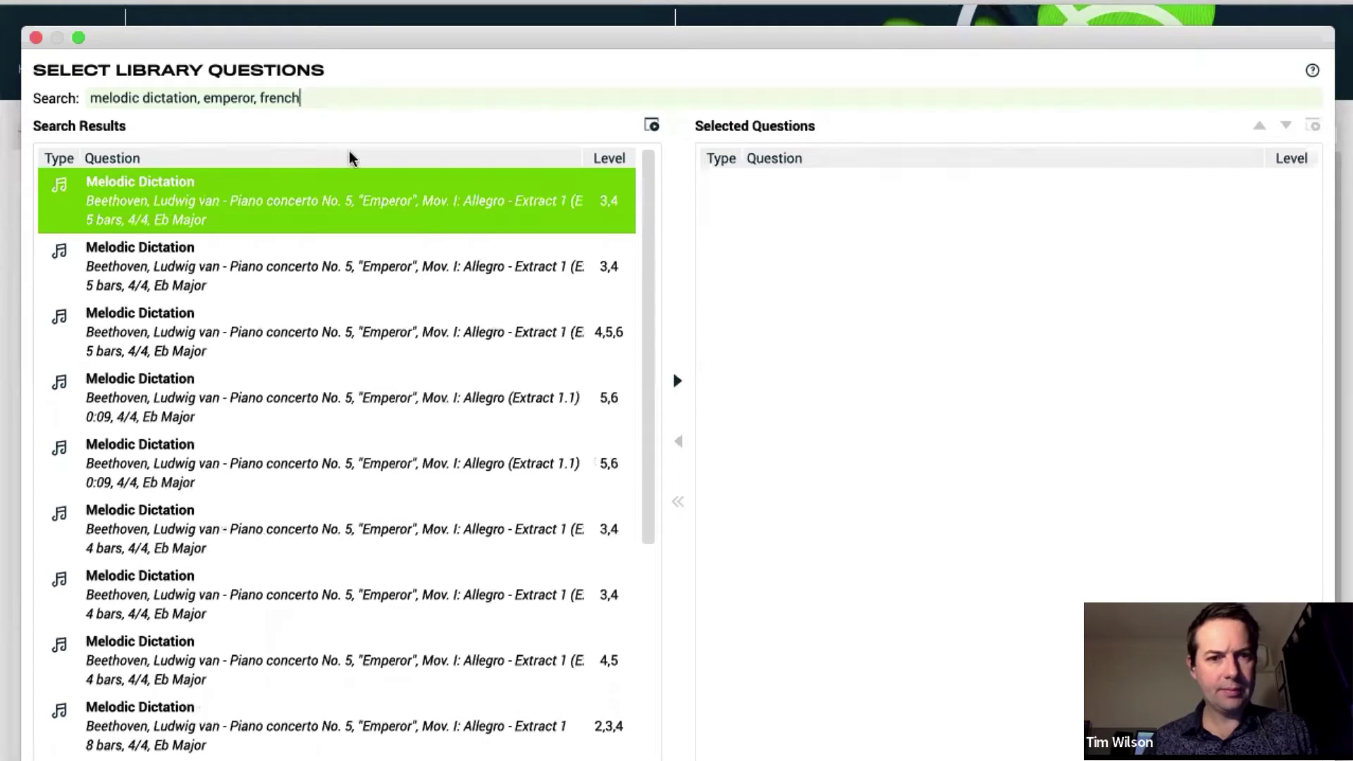
{"action": "type", "text": " horn"}
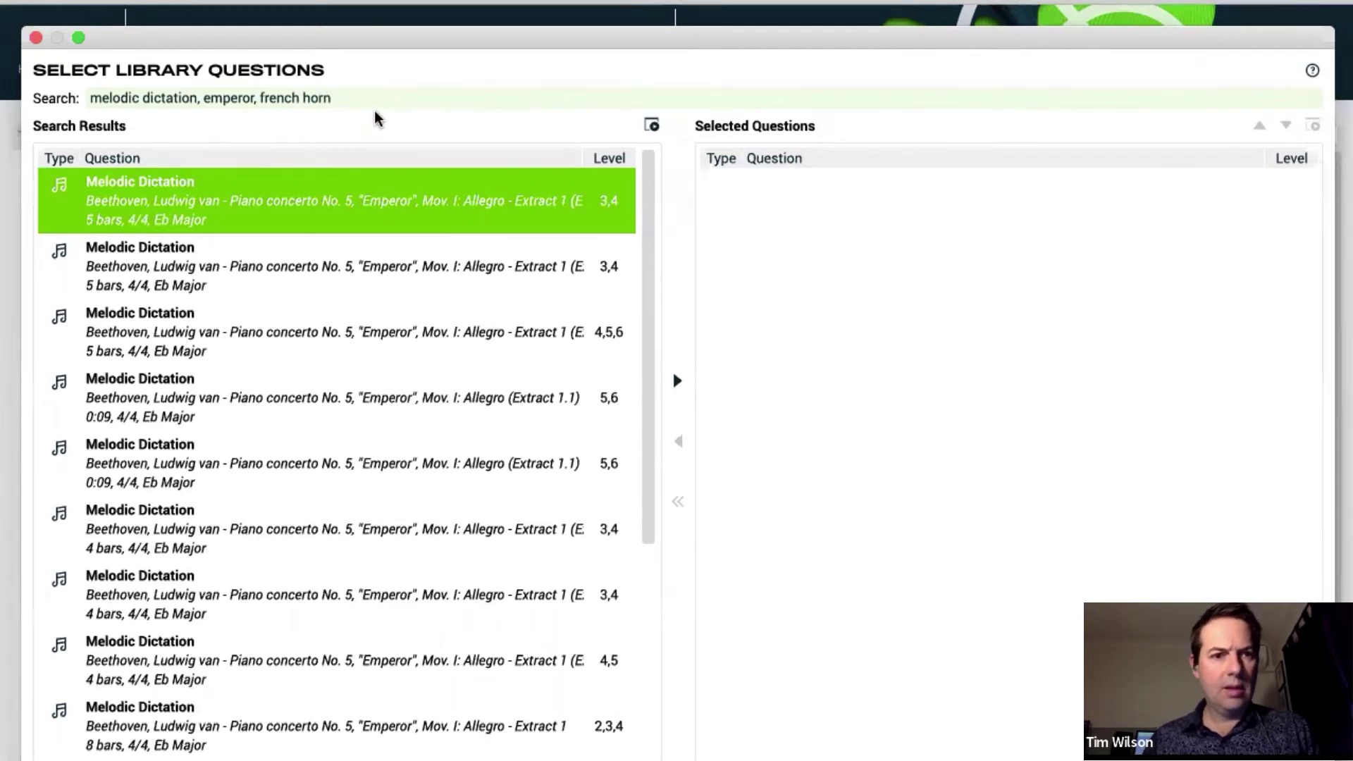
Preview the second Beethoven "Emperor" Extract 1.1 melodic dictation, for the French Horn II part, and close the preview.
{"action": "left_click", "coordinate": [485, 275]}
{"action": "left_click", "coordinate": [305, 461]}
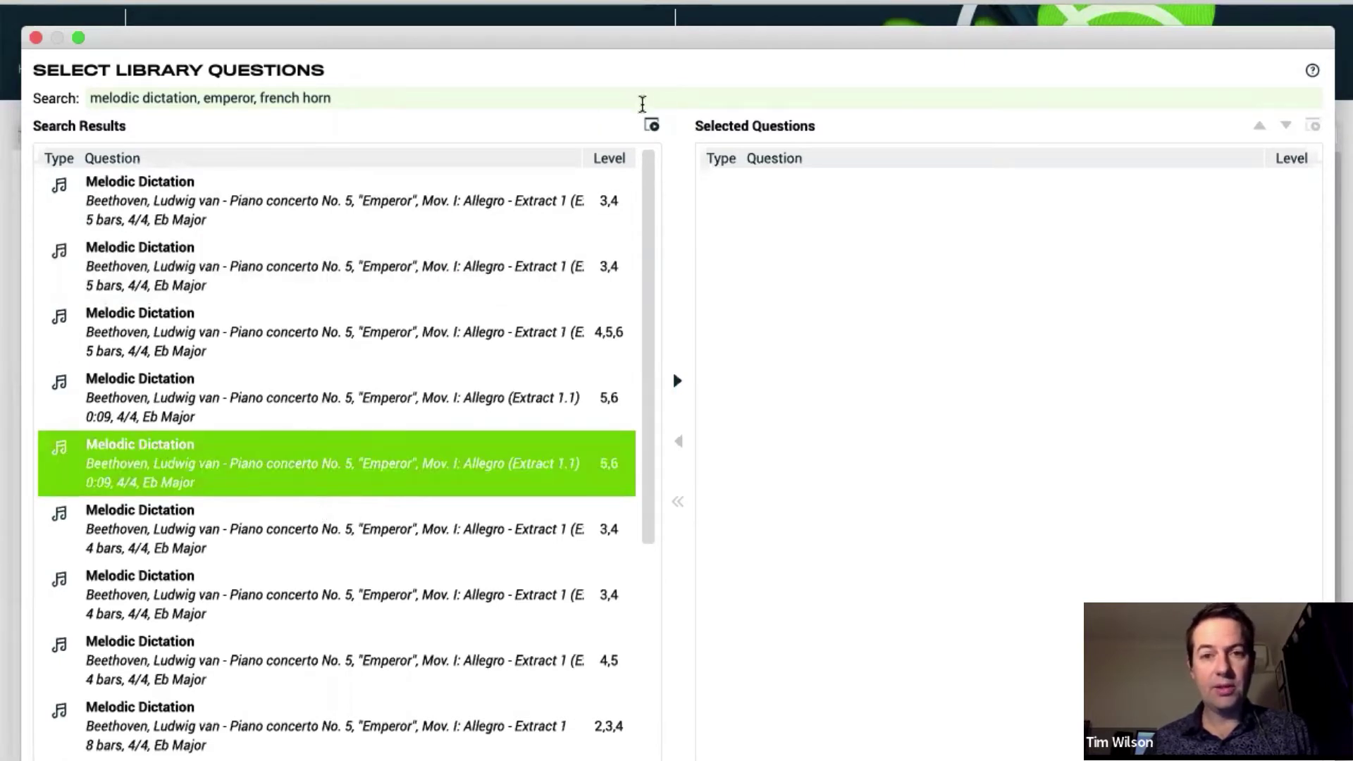
{"action": "left_click", "coordinate": [651, 125]}
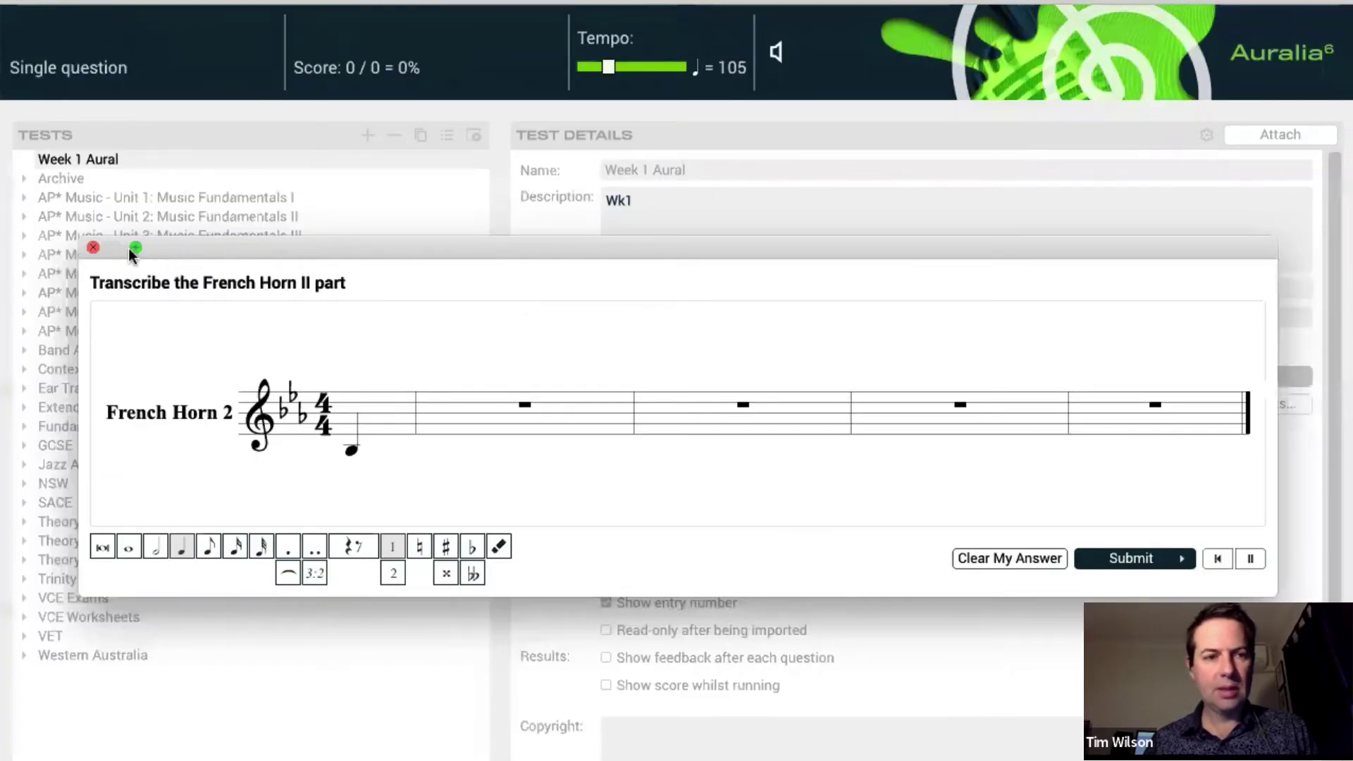
{"action": "left_click", "coordinate": [93, 248]}
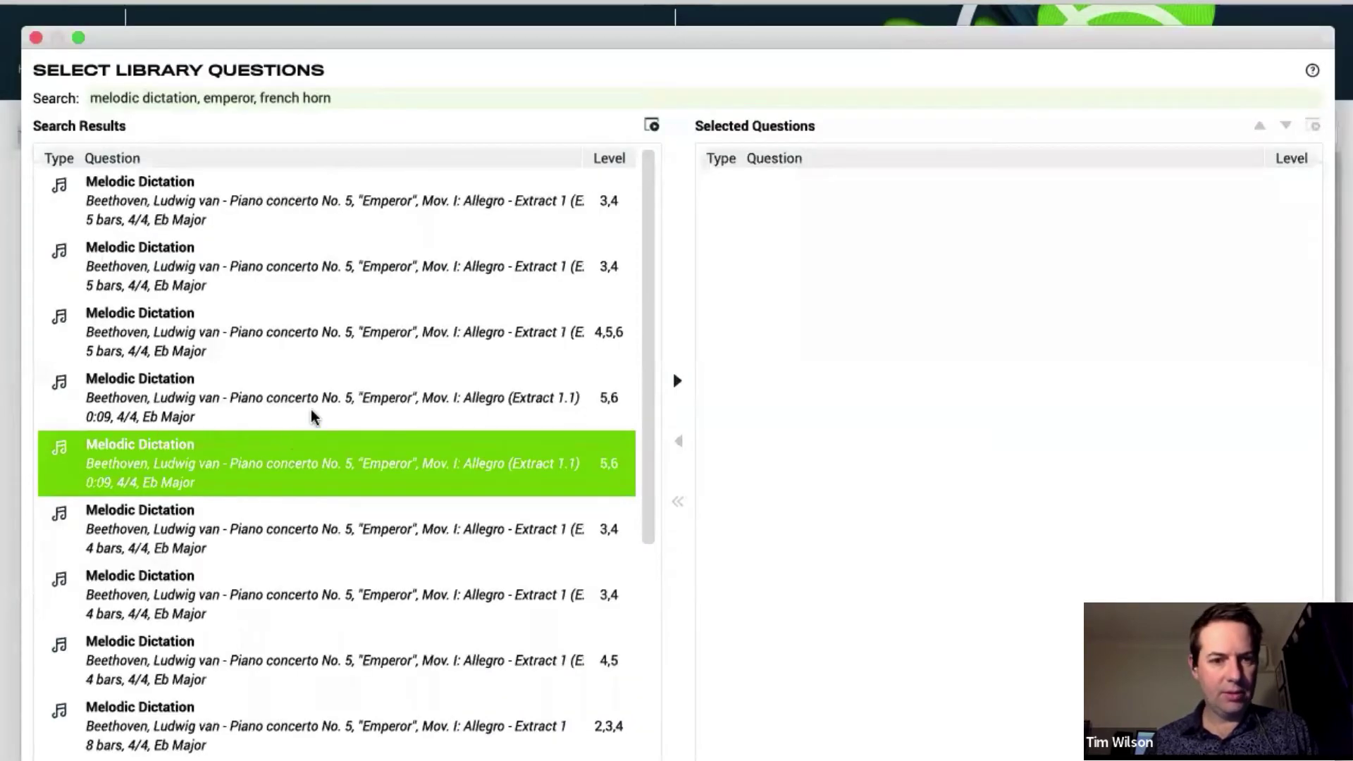
Preview the first "Emperor" Extract 1.1 melodic dictation, check the sound settings and play the extract again.
{"action": "left_click", "coordinate": [383, 418]}
{"action": "left_click", "coordinate": [653, 126]}
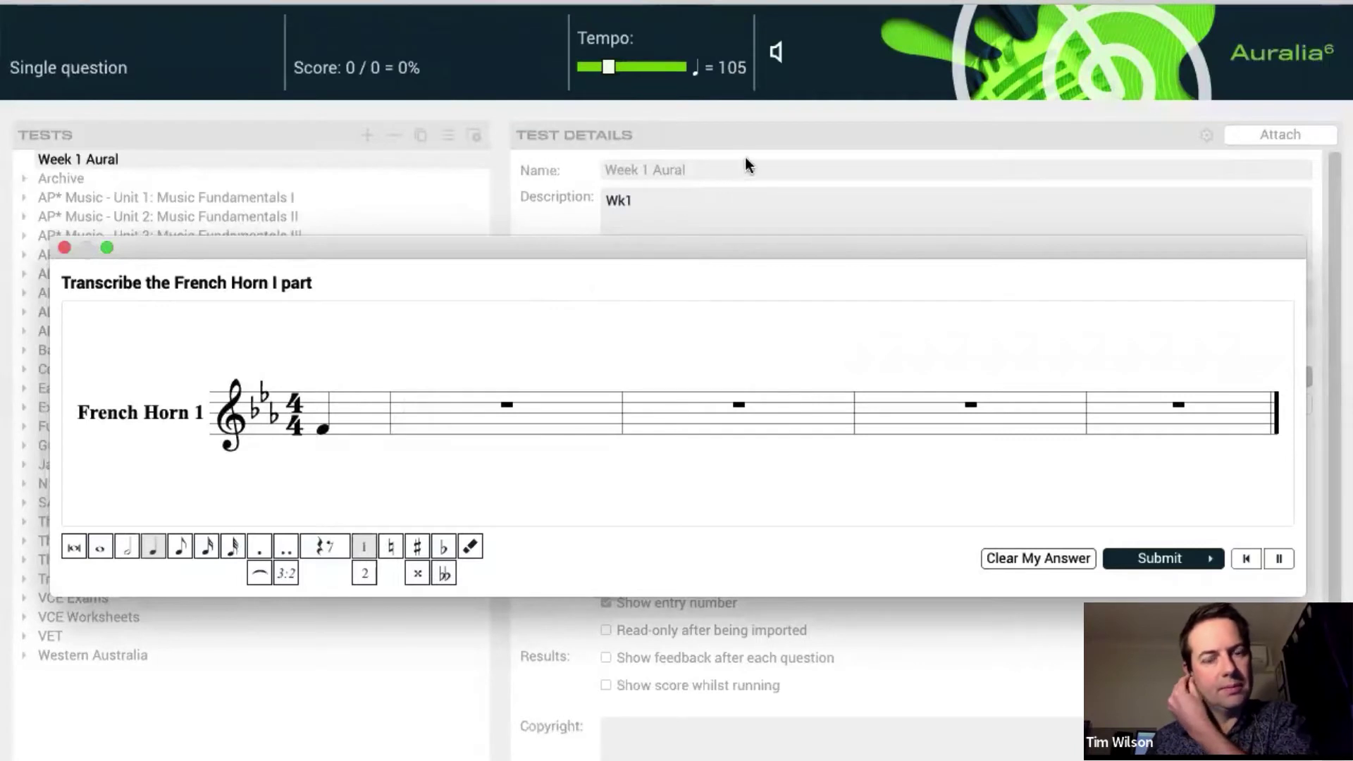
{"action": "left_click", "coordinate": [778, 53]}
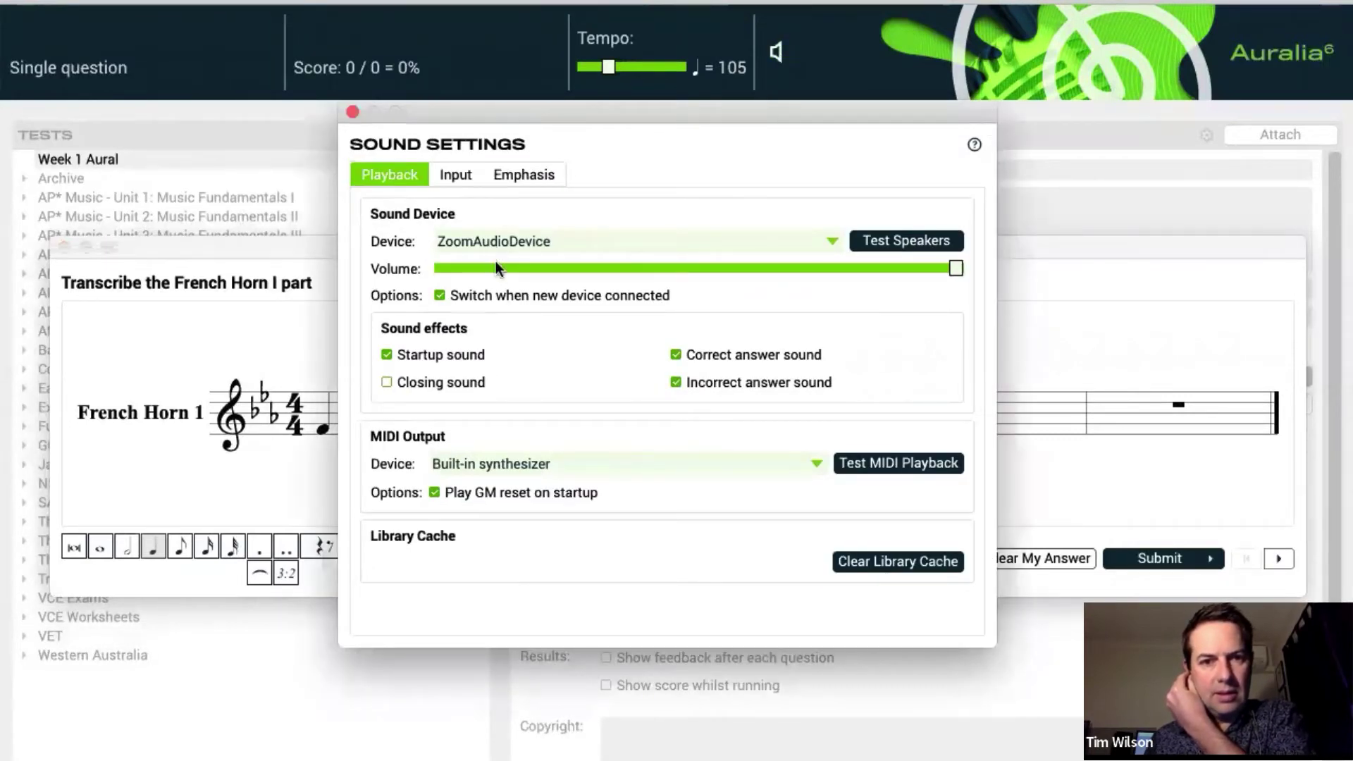
{"action": "left_click", "coordinate": [353, 113]}
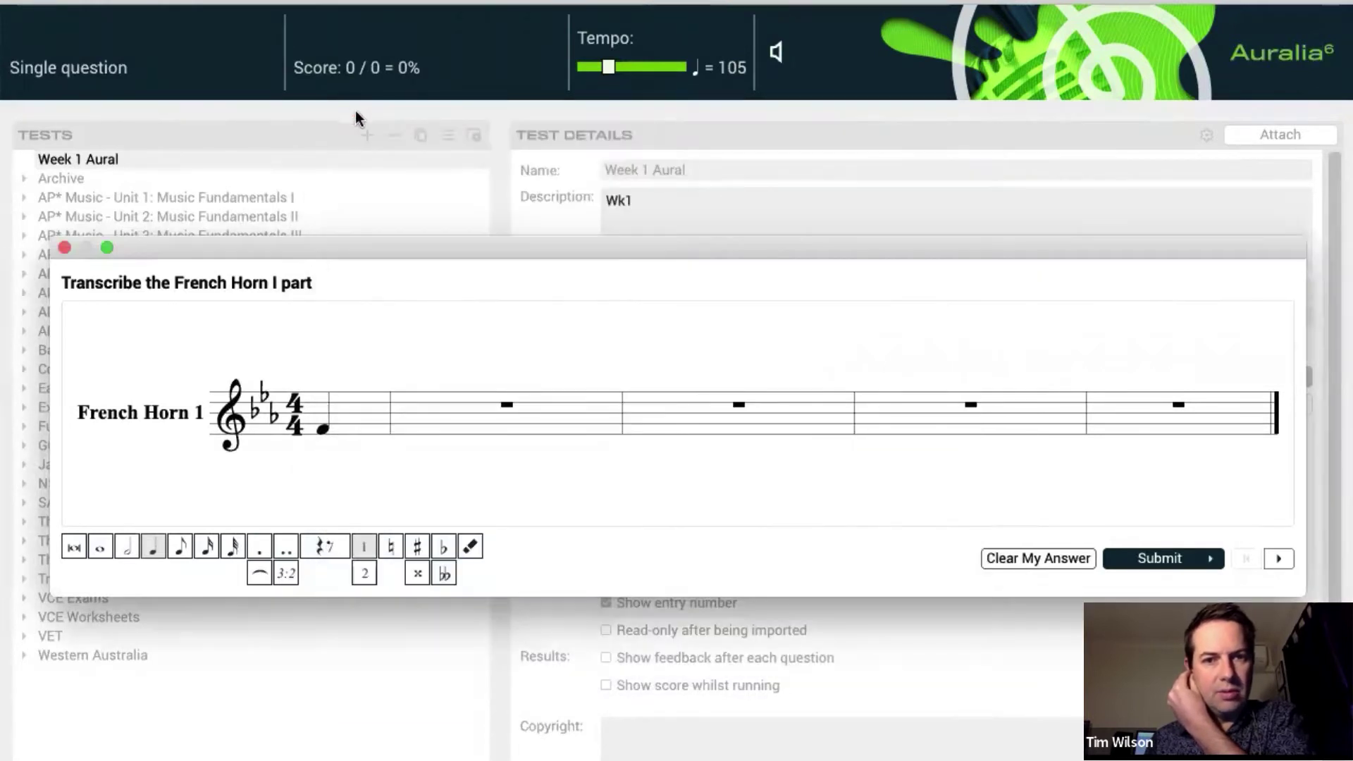
{"action": "left_click", "coordinate": [1279, 560]}
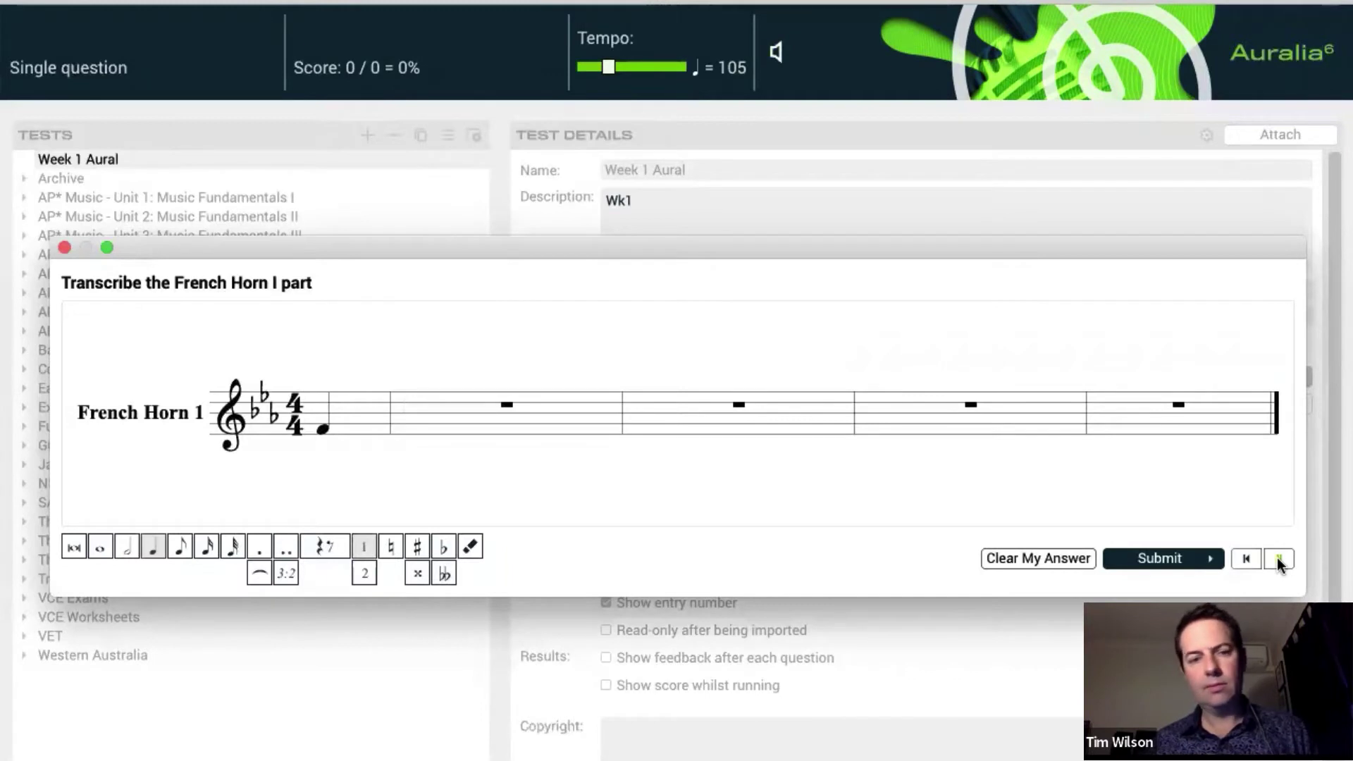
Enter quarter notes G, F, E-flat and F in the first full bar for French Horn 1, and submit the answer without retrying.
{"action": "left_click", "coordinate": [441, 422]}
{"action": "left_click", "coordinate": [468, 428]}
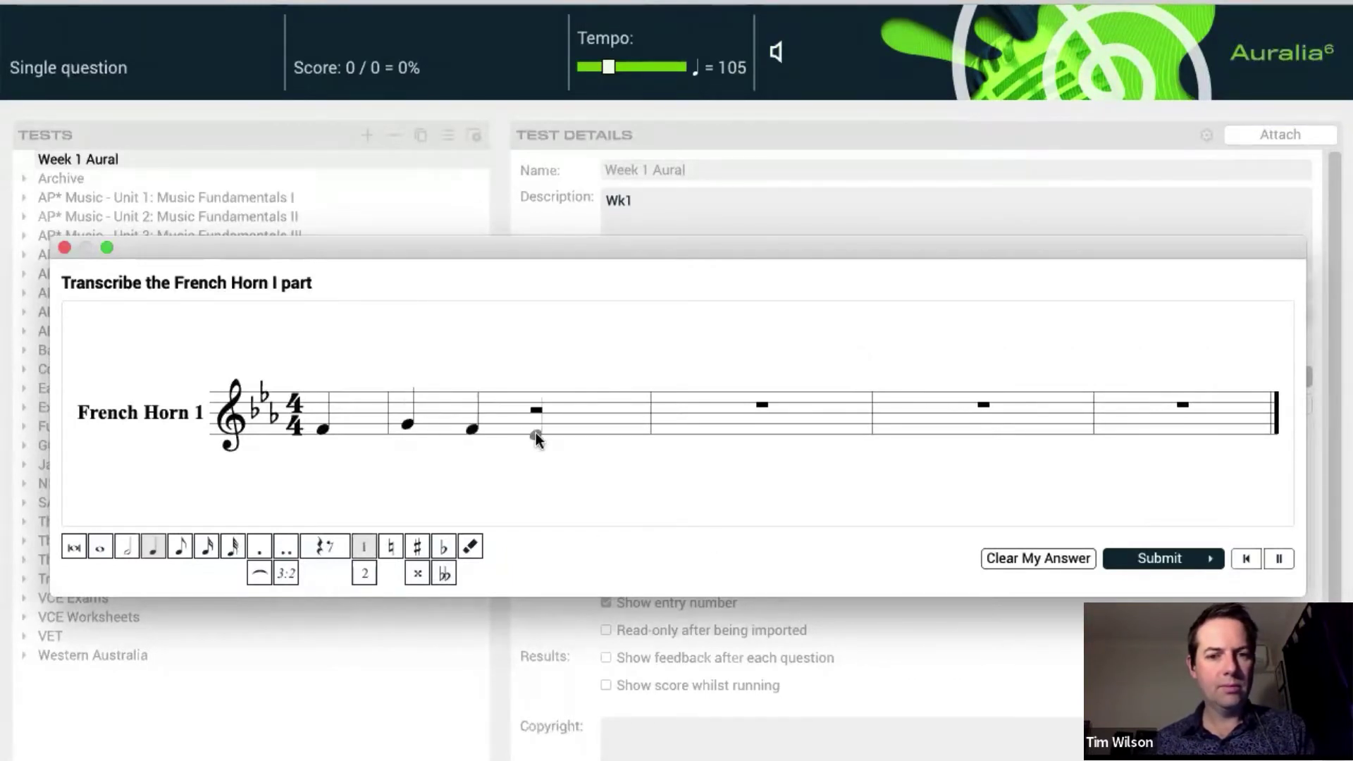
{"action": "left_click", "coordinate": [533, 433]}
{"action": "left_click", "coordinate": [596, 429]}
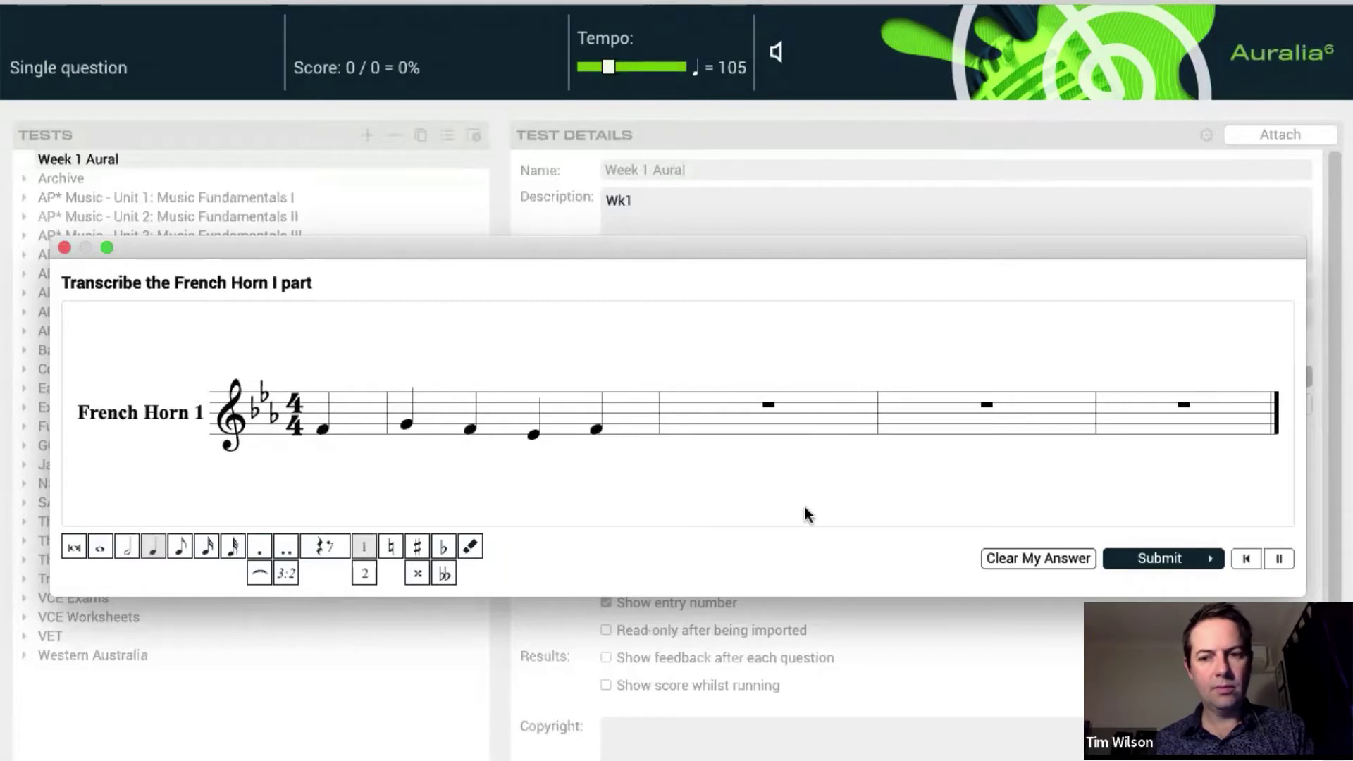
{"action": "left_click", "coordinate": [1180, 549]}
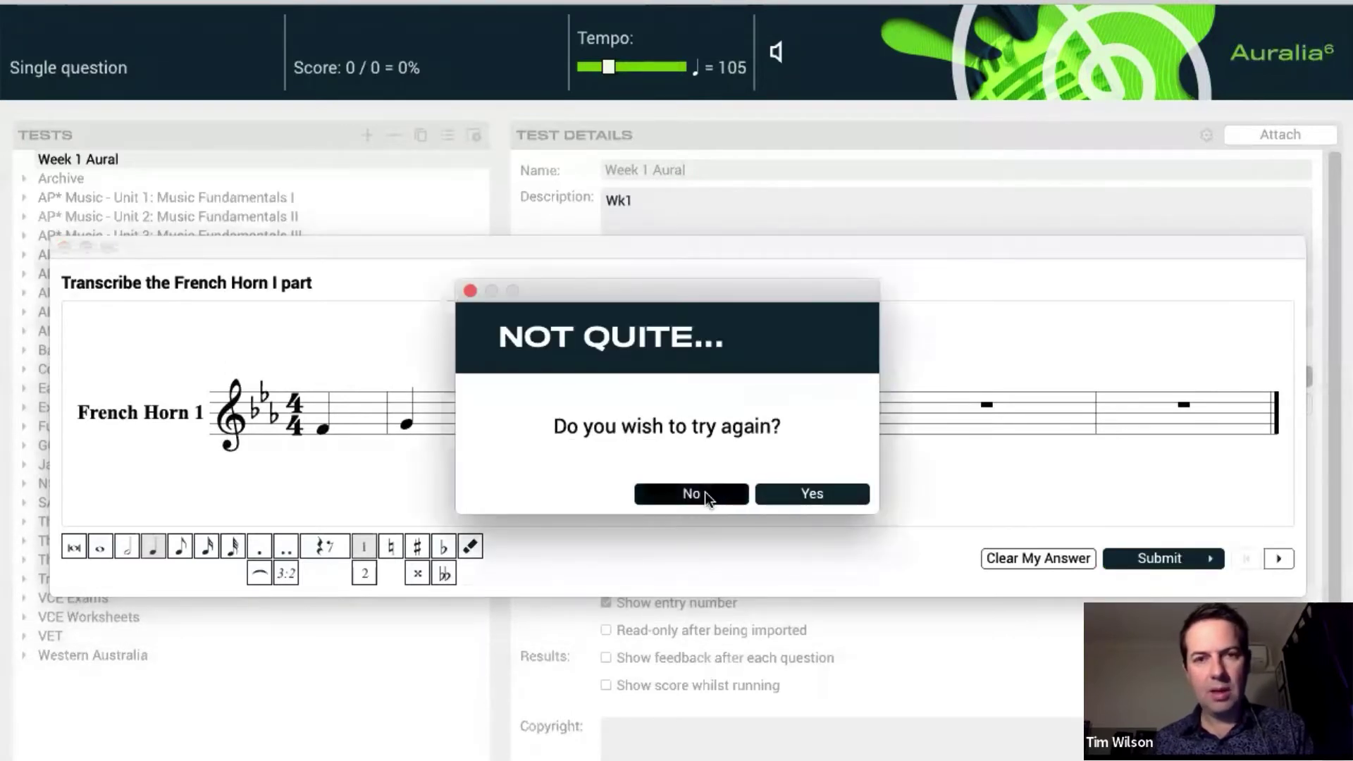
{"action": "left_click", "coordinate": [705, 491]}
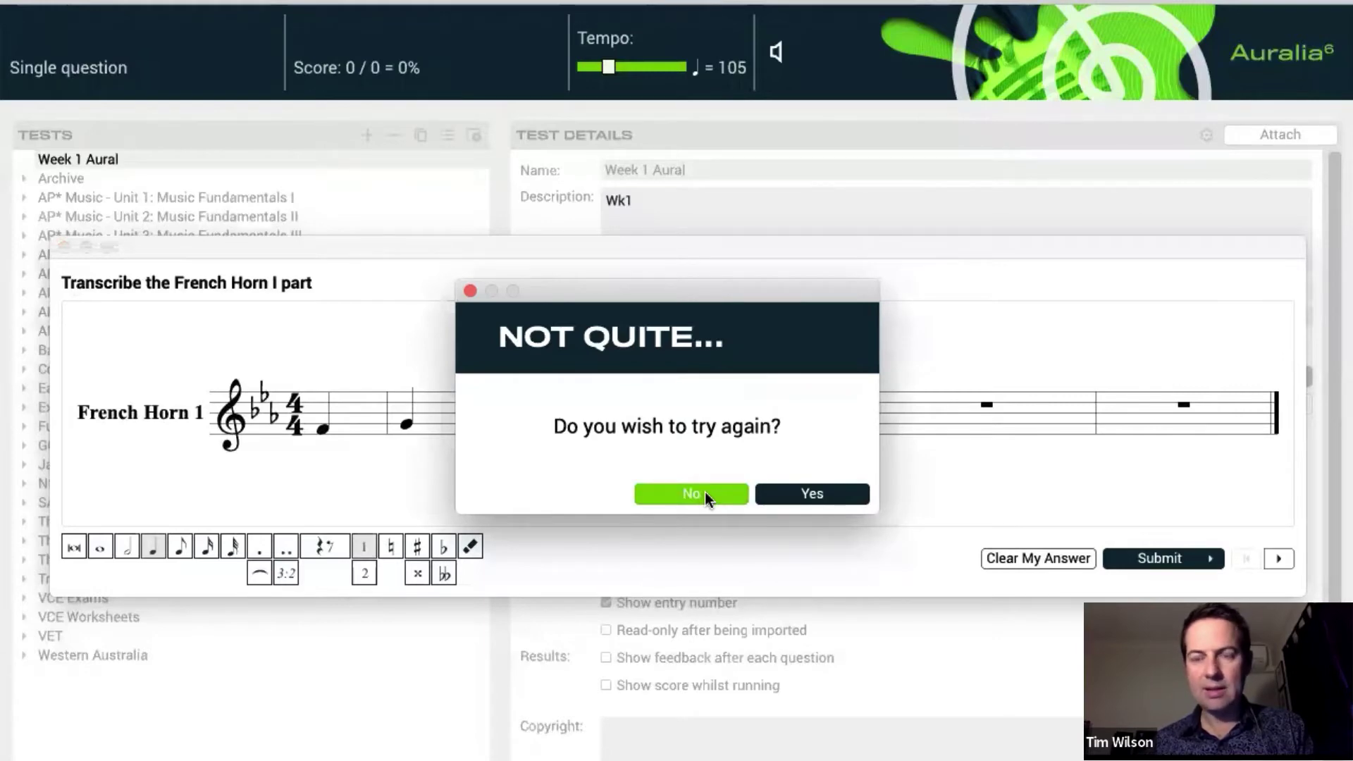
{"action": "left_click", "coordinate": [704, 492]}
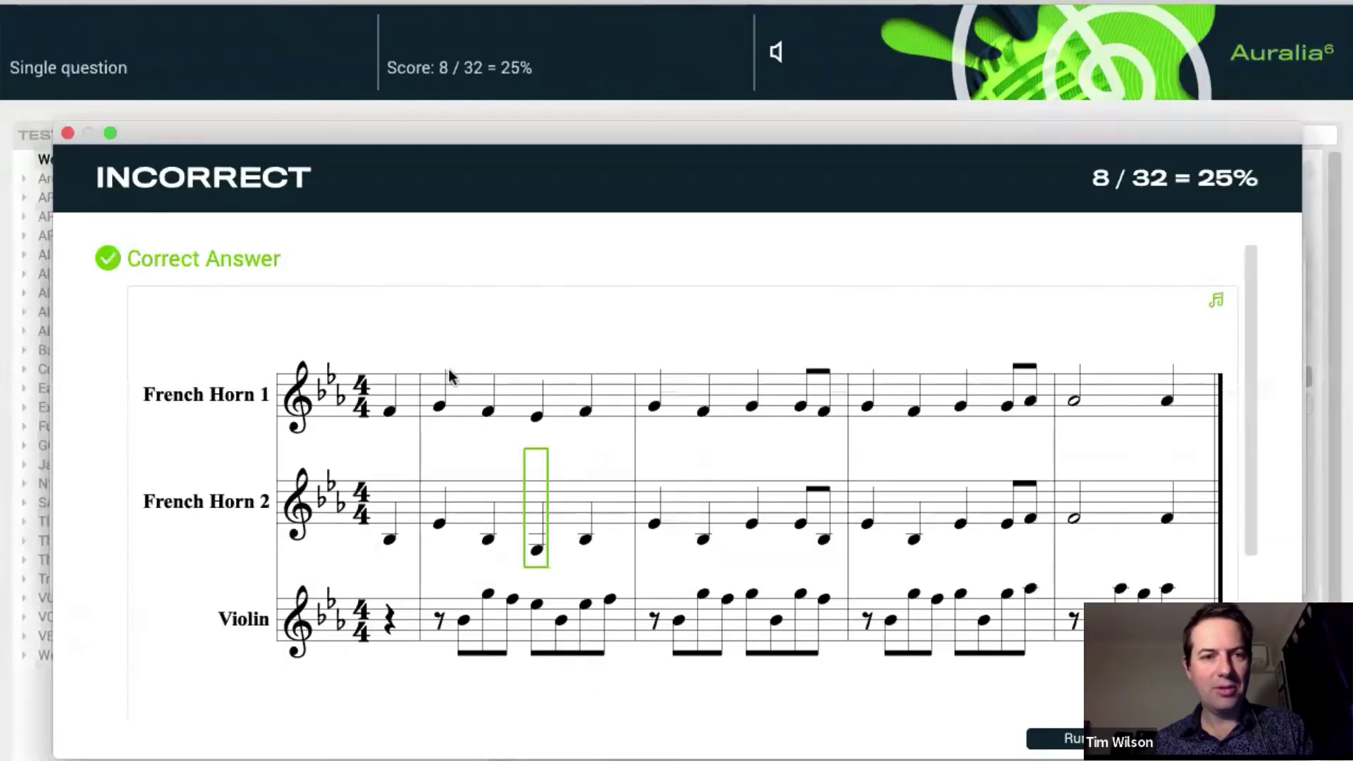
Close the preview and add the French Horn I question from Extract 1.1 to the selected questions.
{"action": "left_click", "coordinate": [68, 134]}
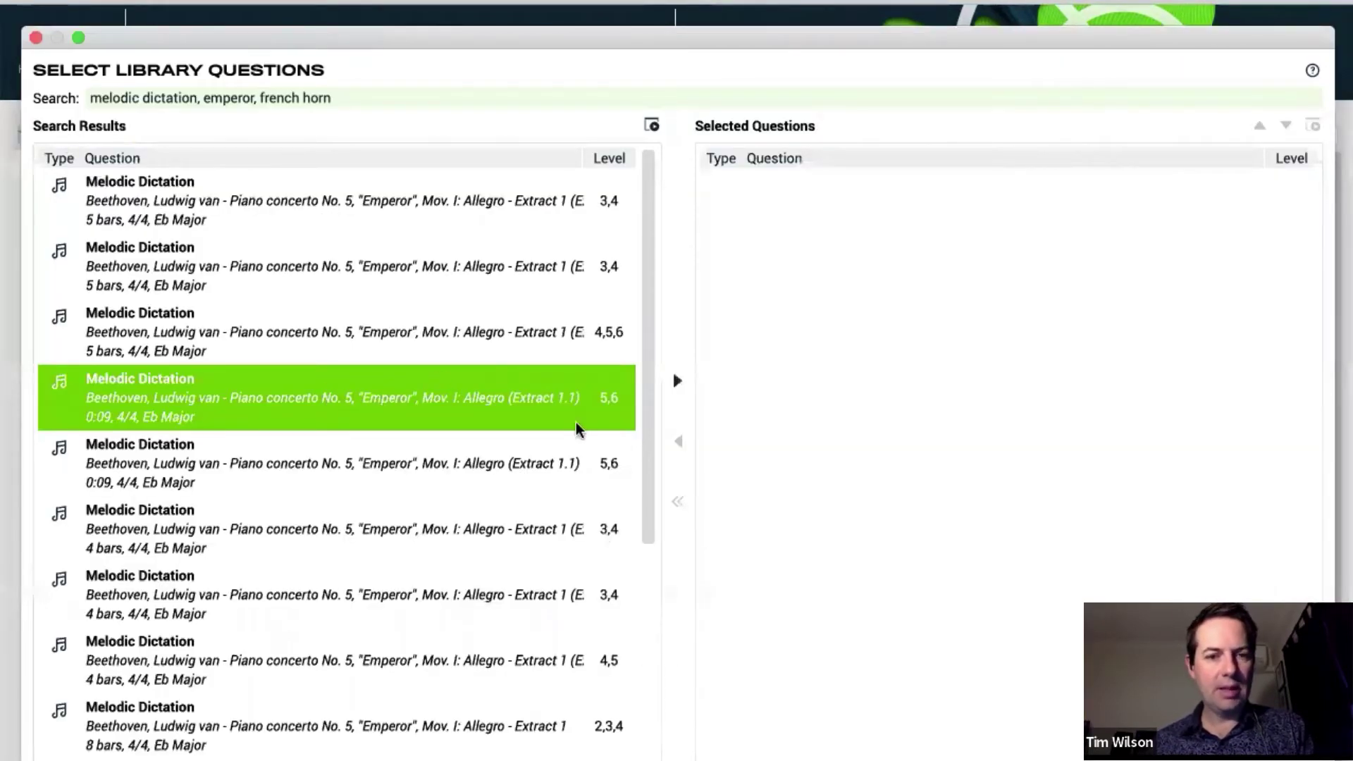
{"action": "left_click", "coordinate": [676, 381]}
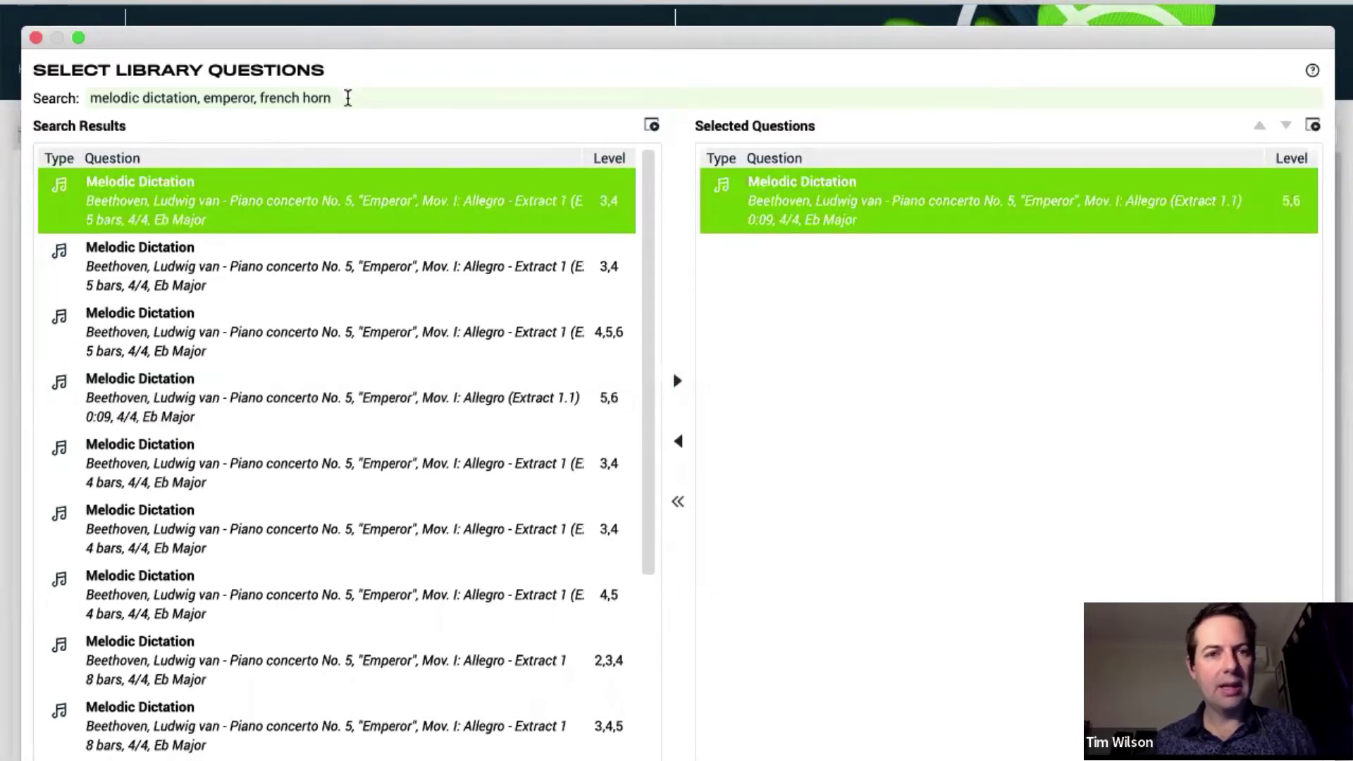
Search the question library for "dett," and preview a Harmonic Dictation question on After the Cake-Walk.
{"action": "left_click_drag", "start_coordinate": [347, 97], "coordinate": [42, 83]}
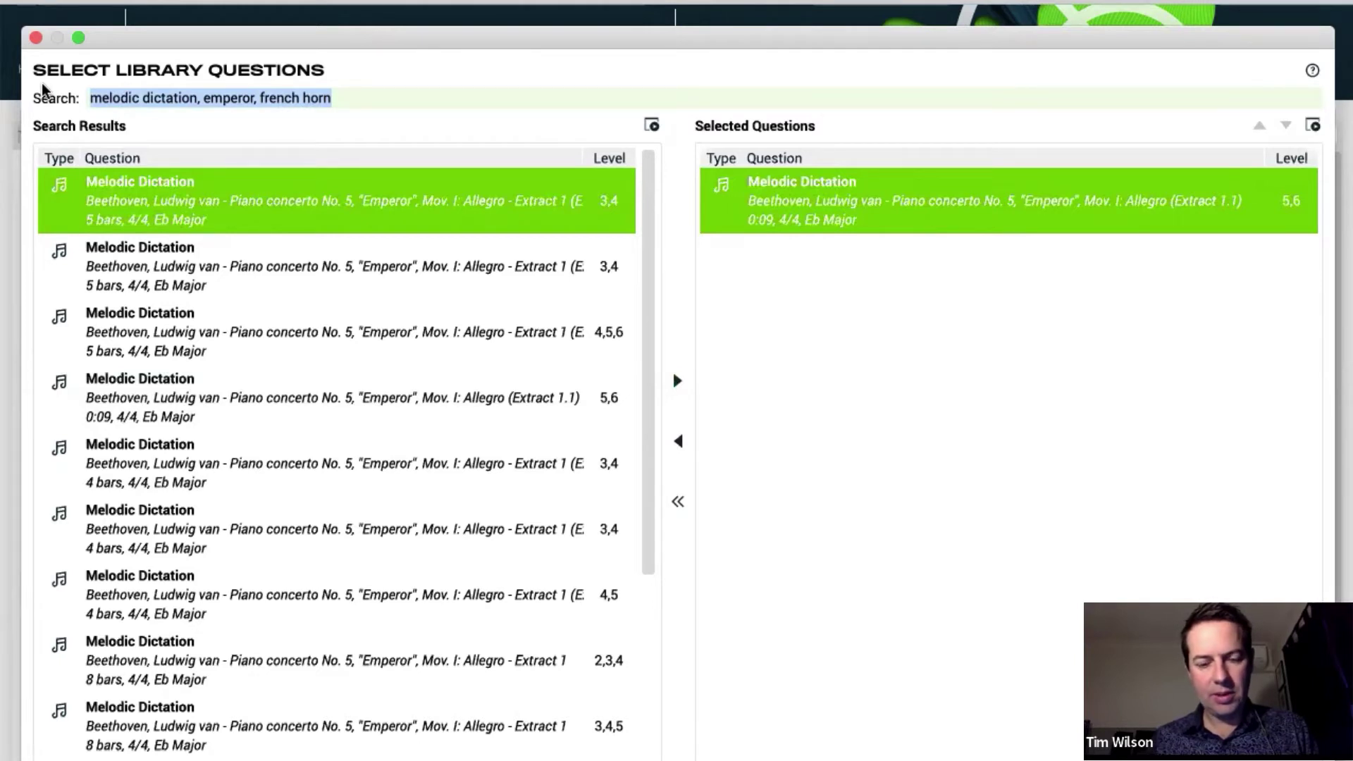
{"action": "type", "text": "dett,"}
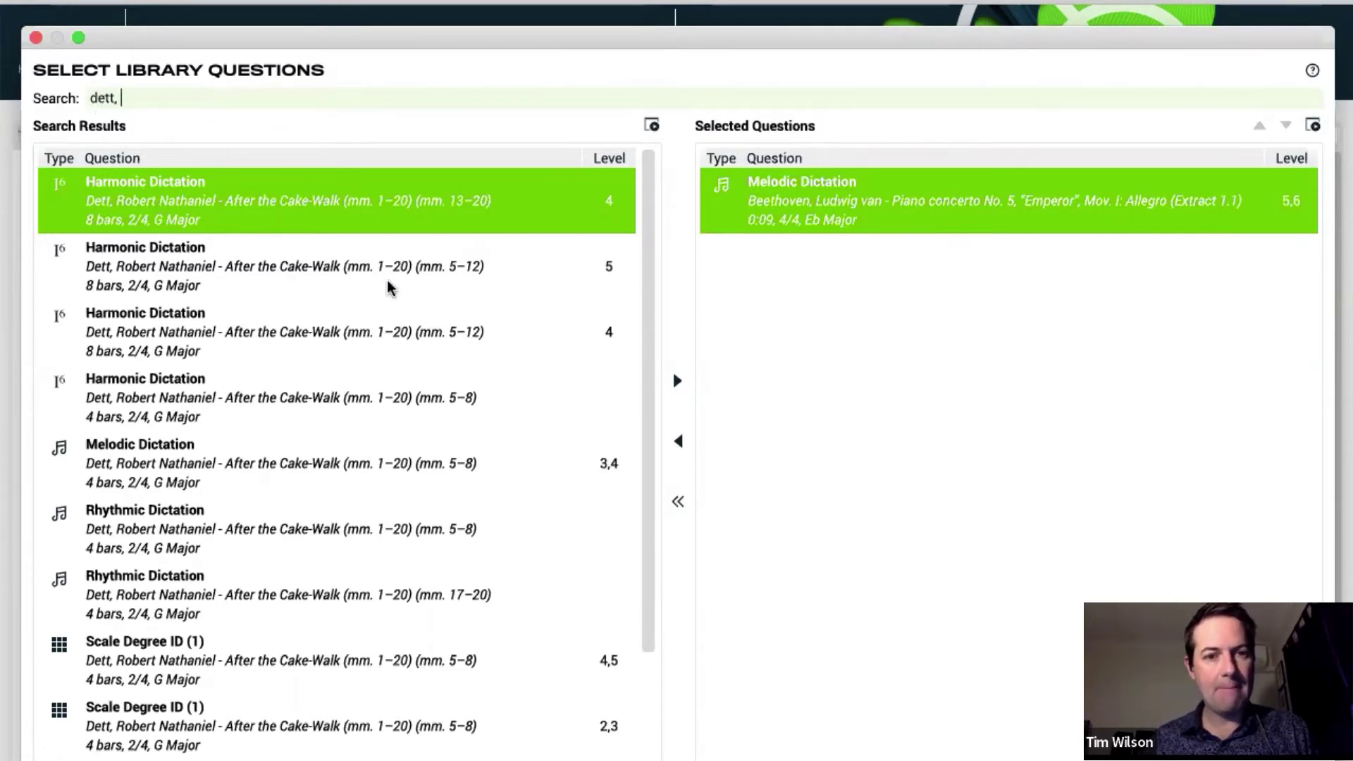
{"action": "left_click", "coordinate": [652, 125]}
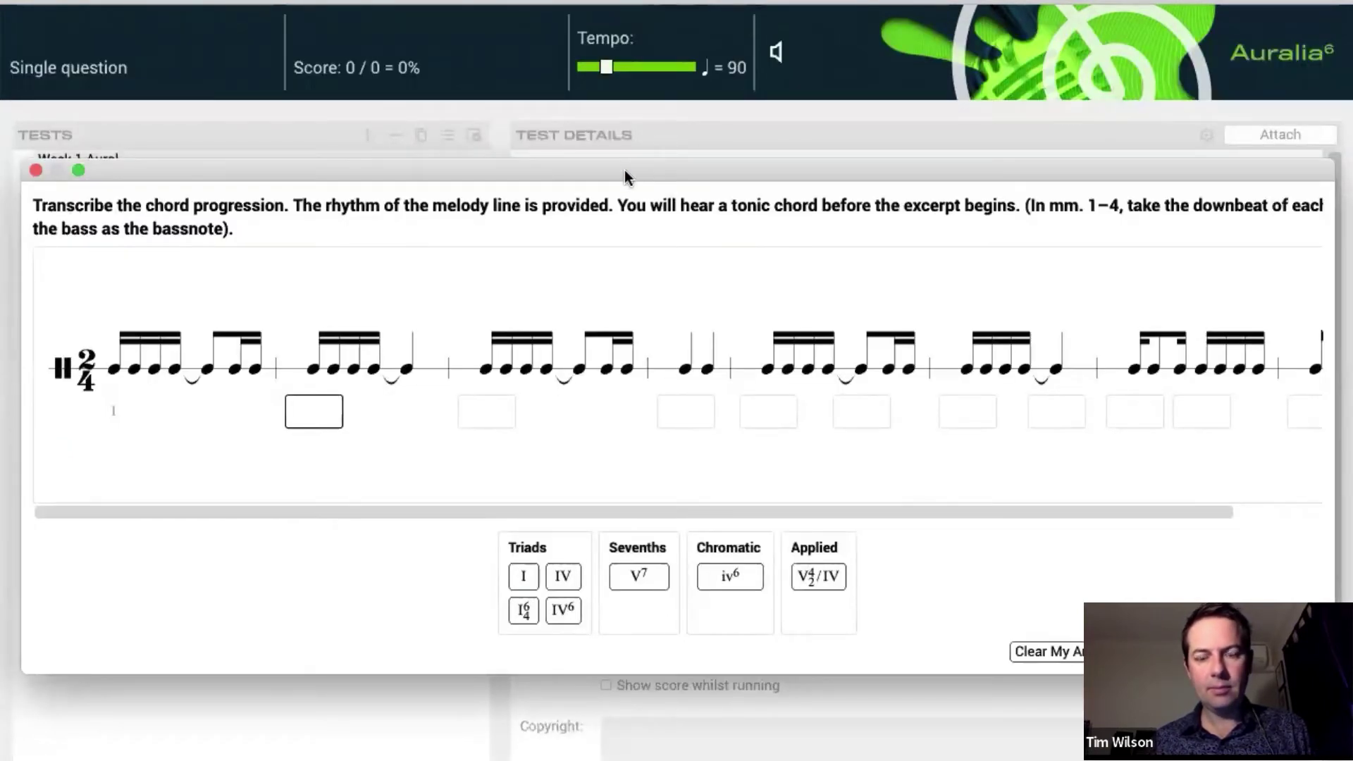
Close the preview and add the After the Cake-Walk (mm. 13–20) Harmonic Dictation to the selected questions.
{"action": "left_click", "coordinate": [35, 172]}
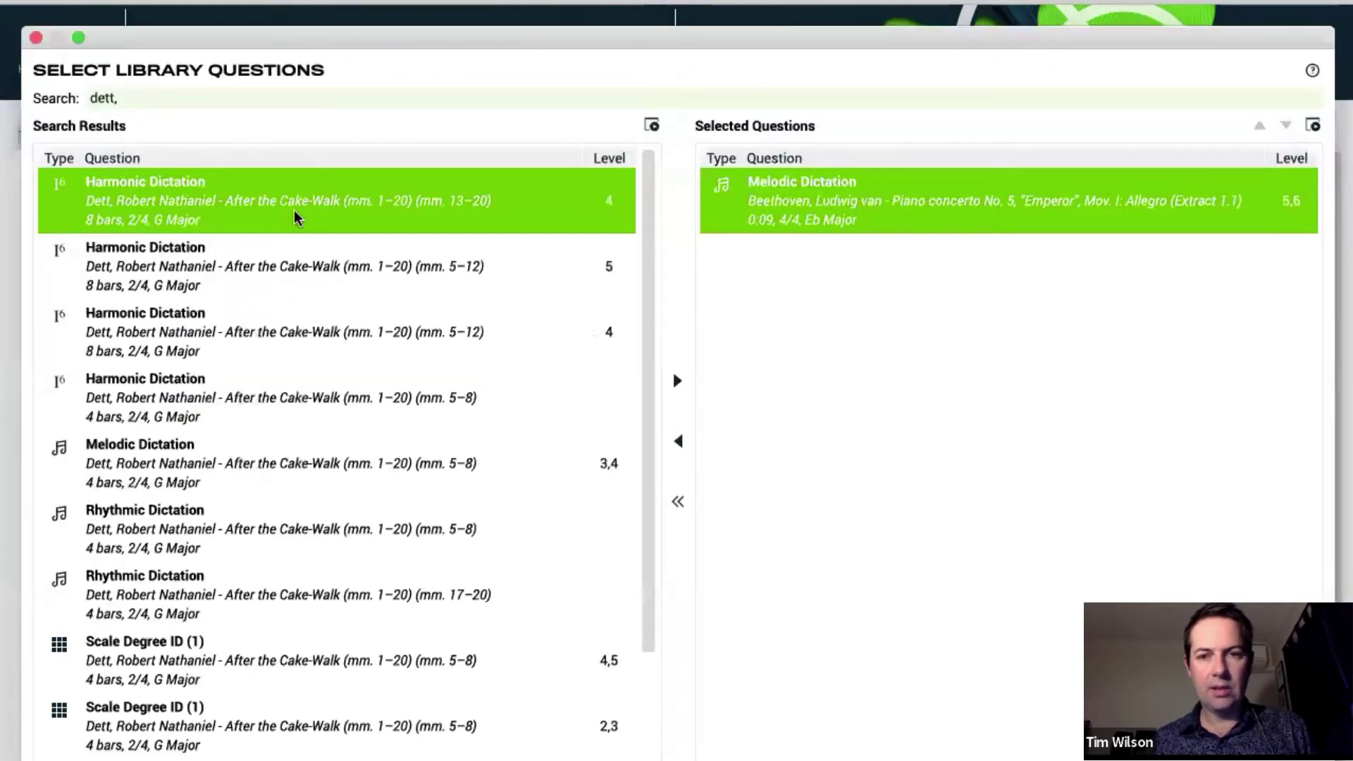
{"action": "double_click", "coordinate": [294, 217]}
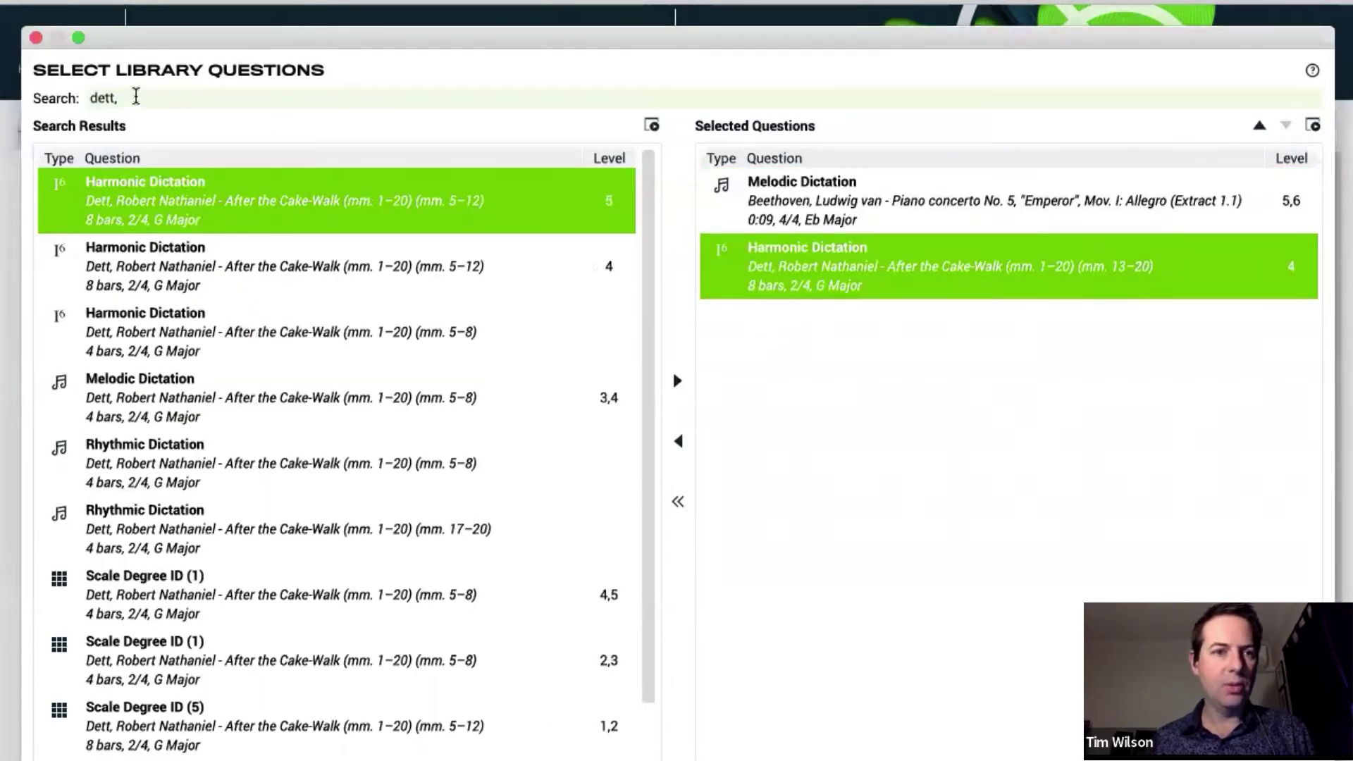
Search the question library for "pop," and preview the Slow Pop Groove Contemporary Harmonic Dictation in A Major.
{"action": "left_click_drag", "start_coordinate": [135, 96], "coordinate": [38, 95]}
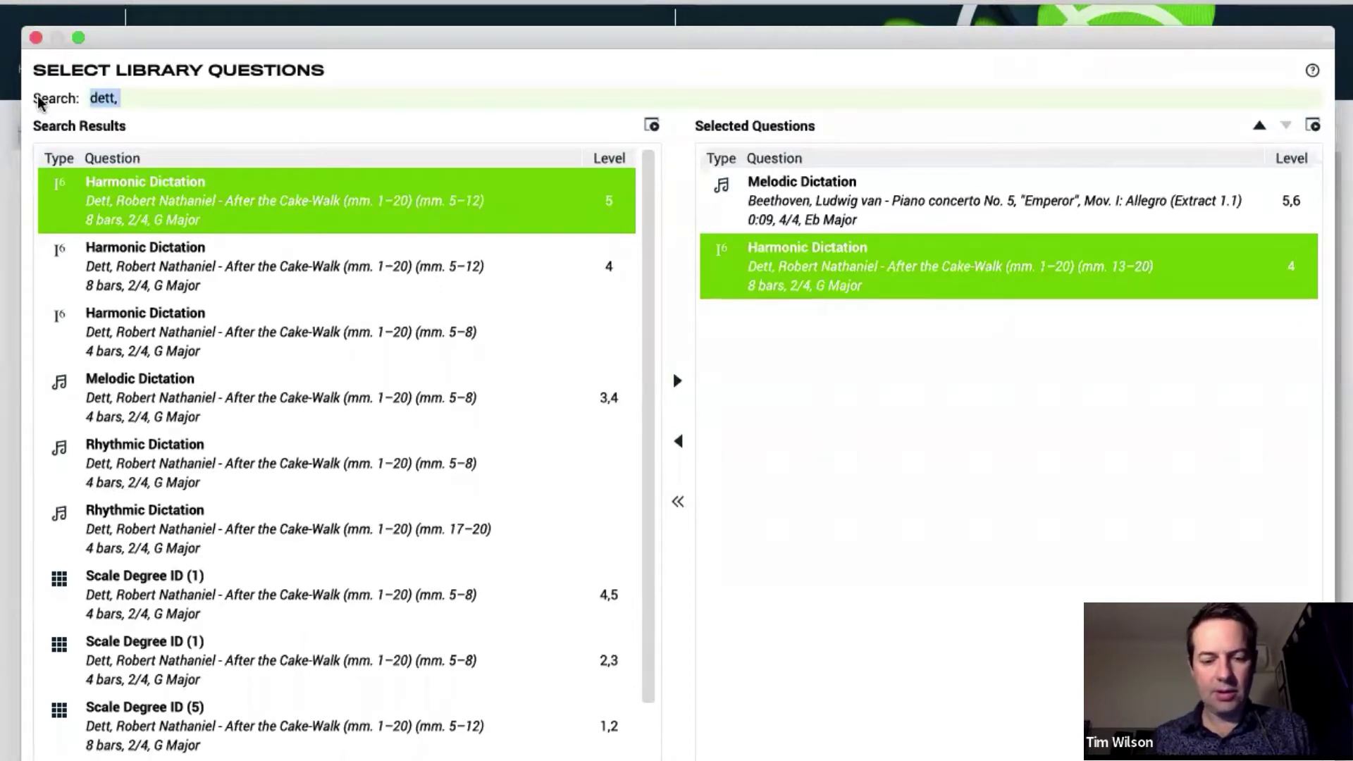
{"action": "type", "text": "pop,"}
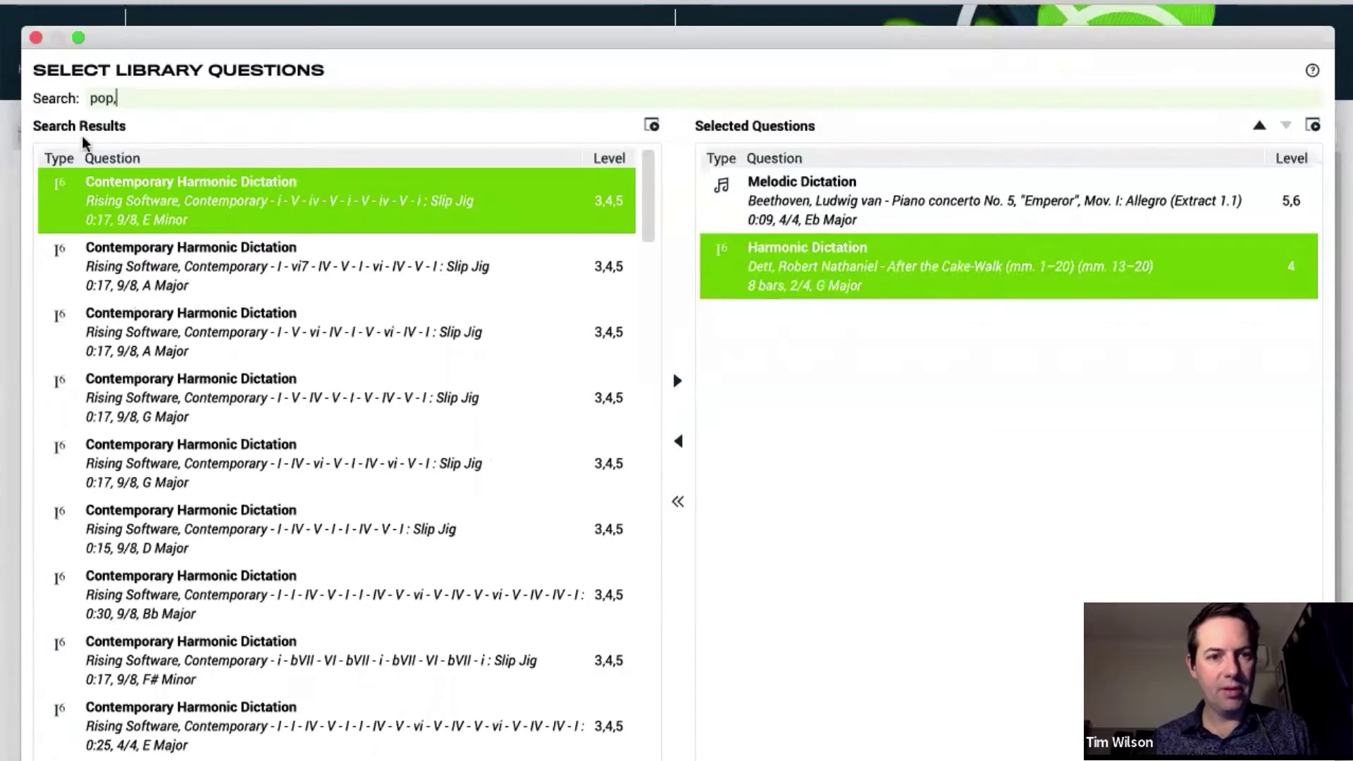
{"action": "scroll", "coordinate": [379, 364], "scroll_direction": "down", "scroll_amount": 4}
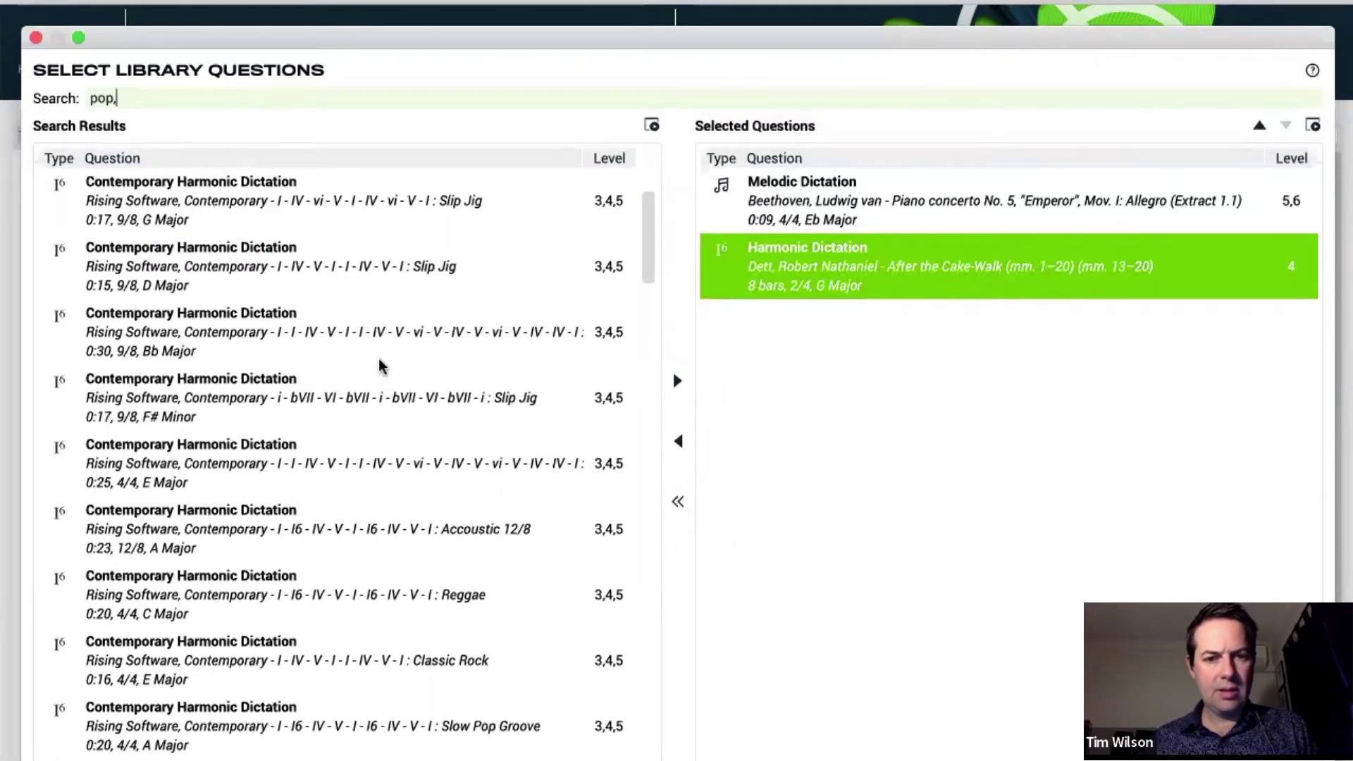
{"action": "left_click", "coordinate": [391, 729]}
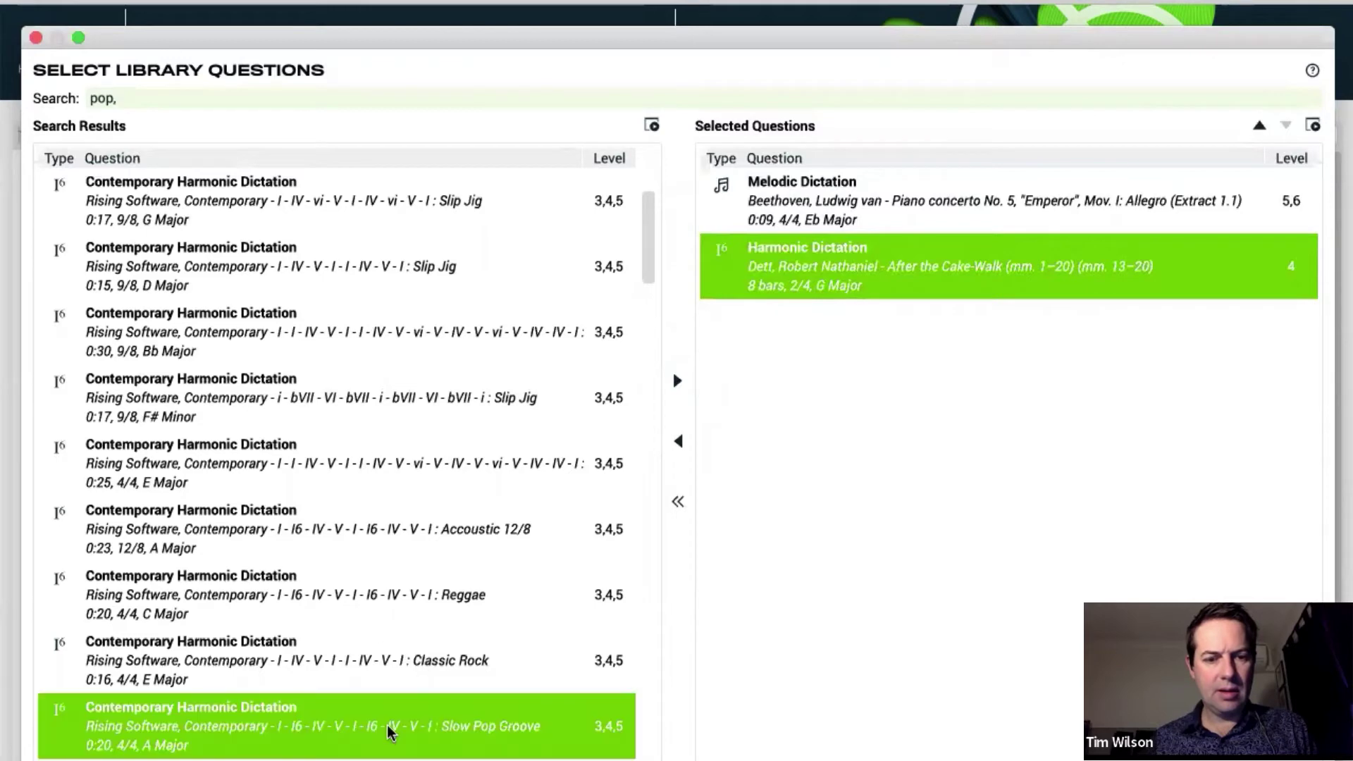
{"action": "left_click", "coordinate": [650, 125]}
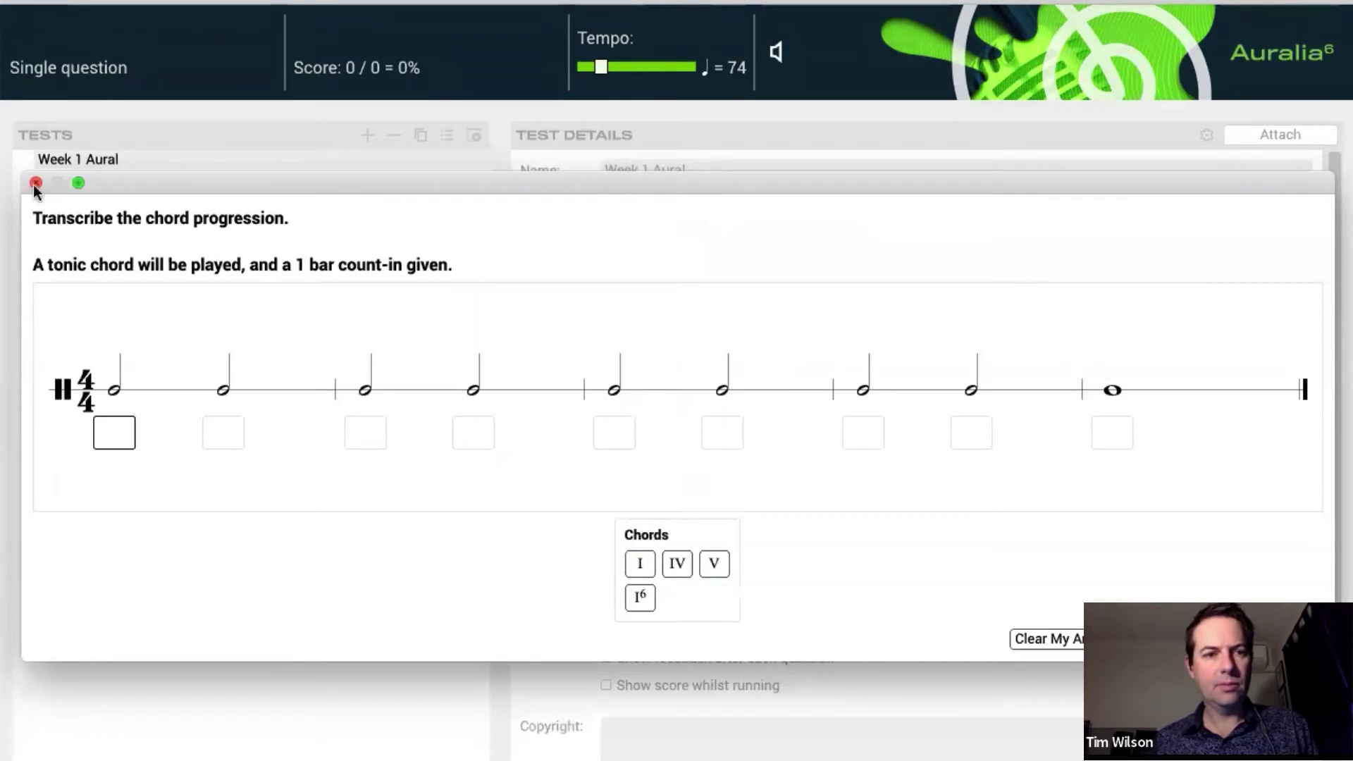
Fill all nine answer boxes of the previewed chord progression with chord I.
{"action": "left_click", "coordinate": [640, 564]}
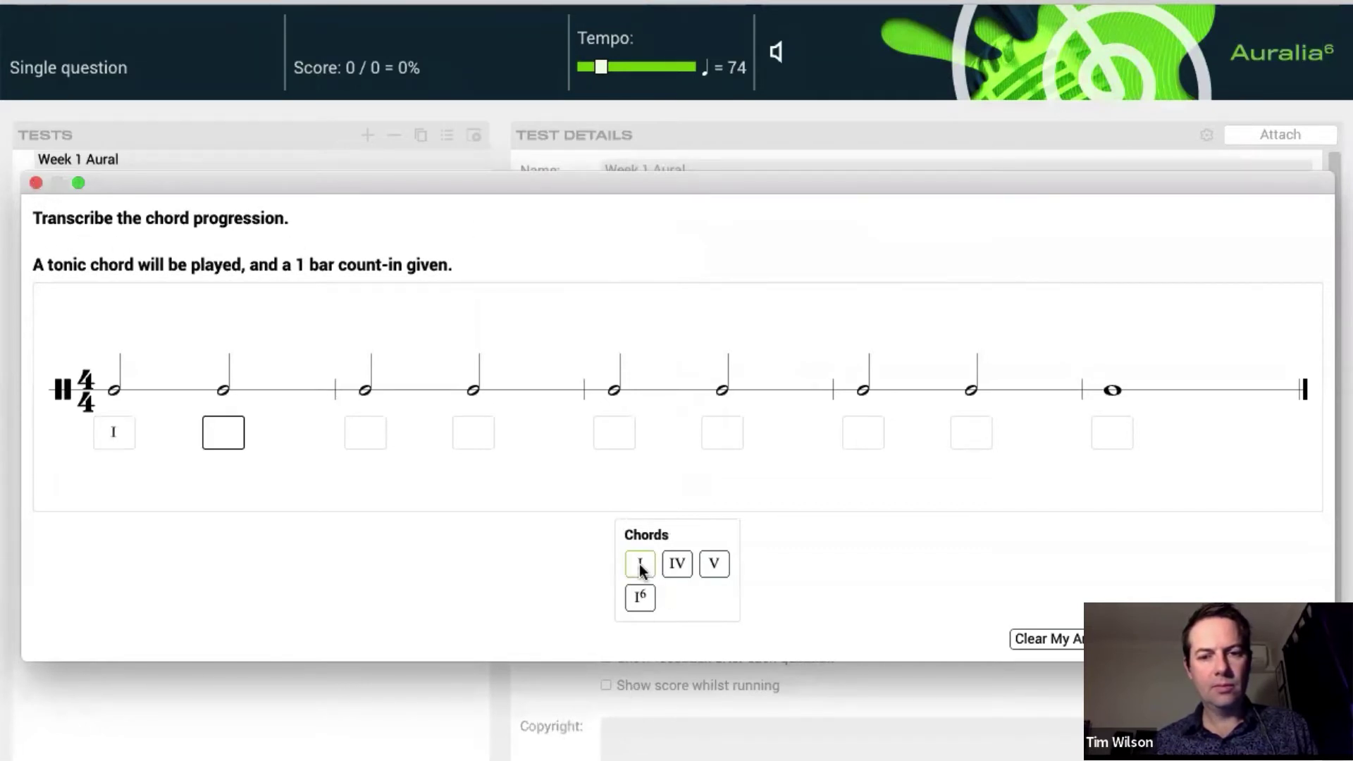
{"action": "left_click", "coordinate": [641, 565]}
{"action": "left_click", "coordinate": [640, 566]}
{"action": "left_click", "coordinate": [641, 568]}
{"action": "left_click", "coordinate": [641, 567]}
{"action": "left_click", "coordinate": [641, 567]}
{"action": "left_click", "coordinate": [640, 567]}
{"action": "left_click", "coordinate": [641, 567]}
{"action": "left_click", "coordinate": [640, 567]}
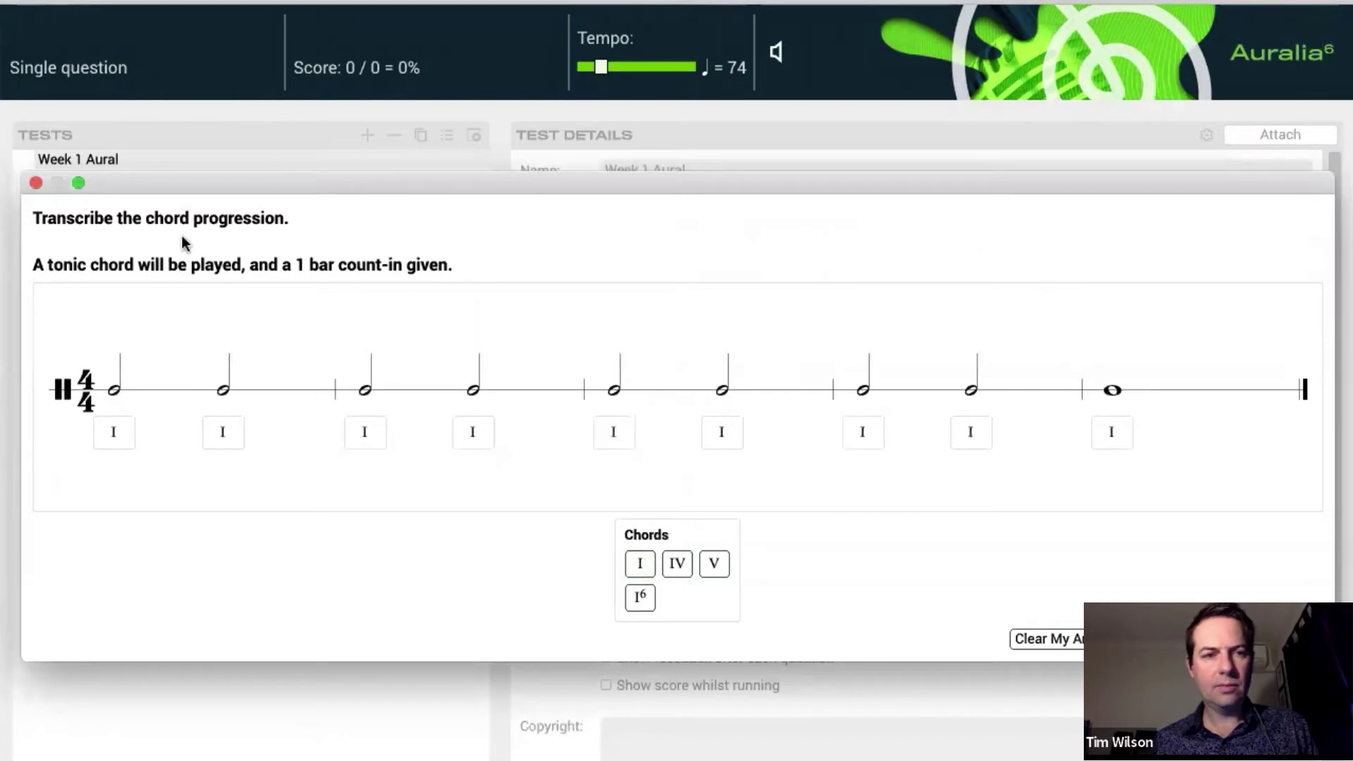
Close the preview, add the Slow Pop Groove question to the selected questions and close the library selection.
{"action": "left_click", "coordinate": [36, 183]}
{"action": "double_click", "coordinate": [377, 729]}
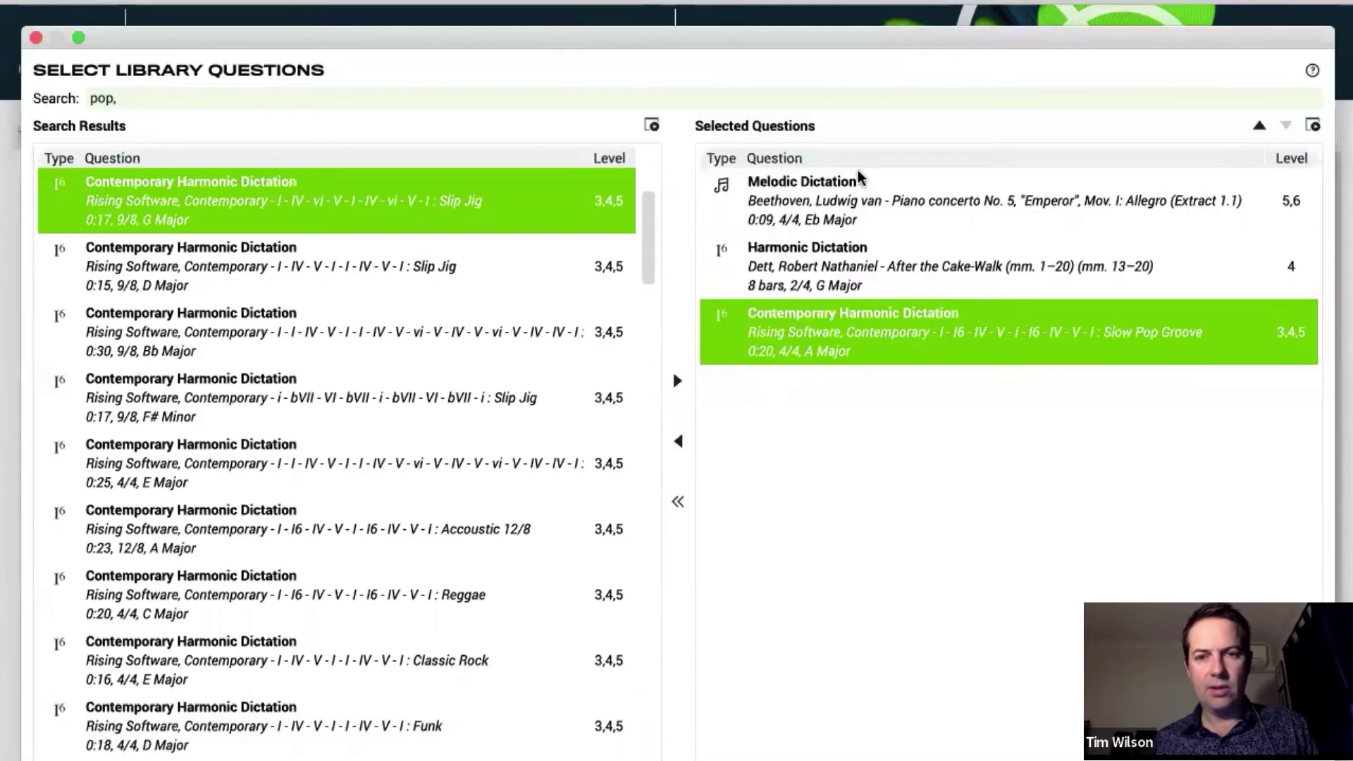
{"action": "left_click", "coordinate": [35, 38]}
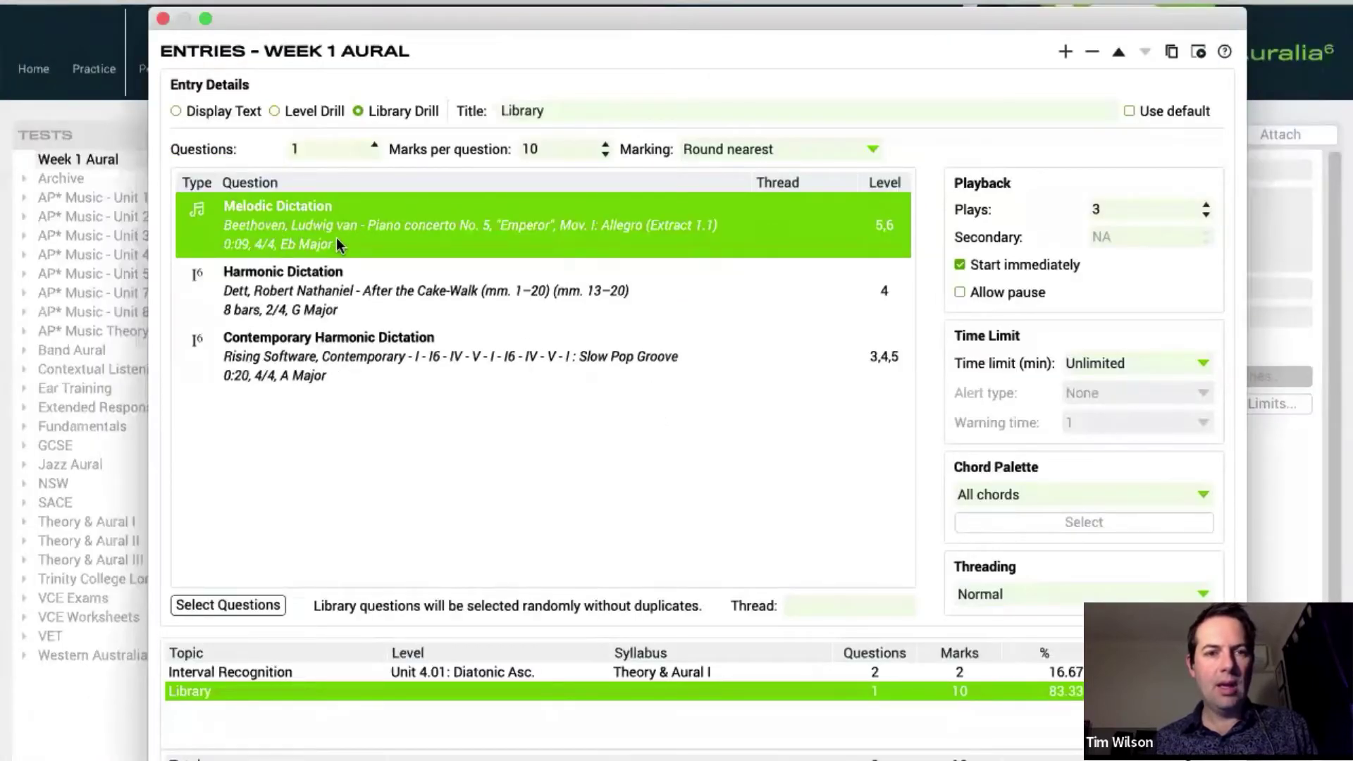
Set the library drill's number of questions to 3 and select its Contemporary Harmonic Dictation question.
{"action": "left_click", "coordinate": [375, 145]}
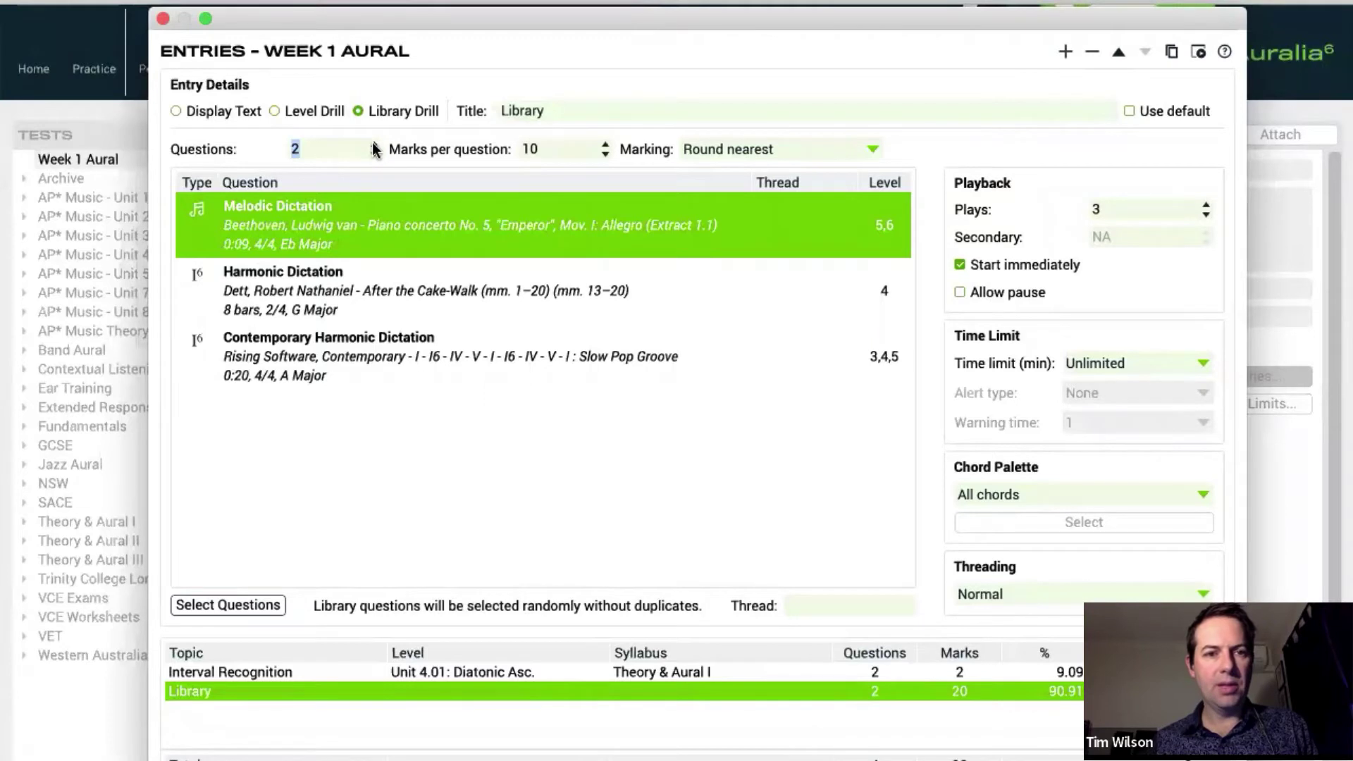
{"action": "left_click", "coordinate": [375, 145]}
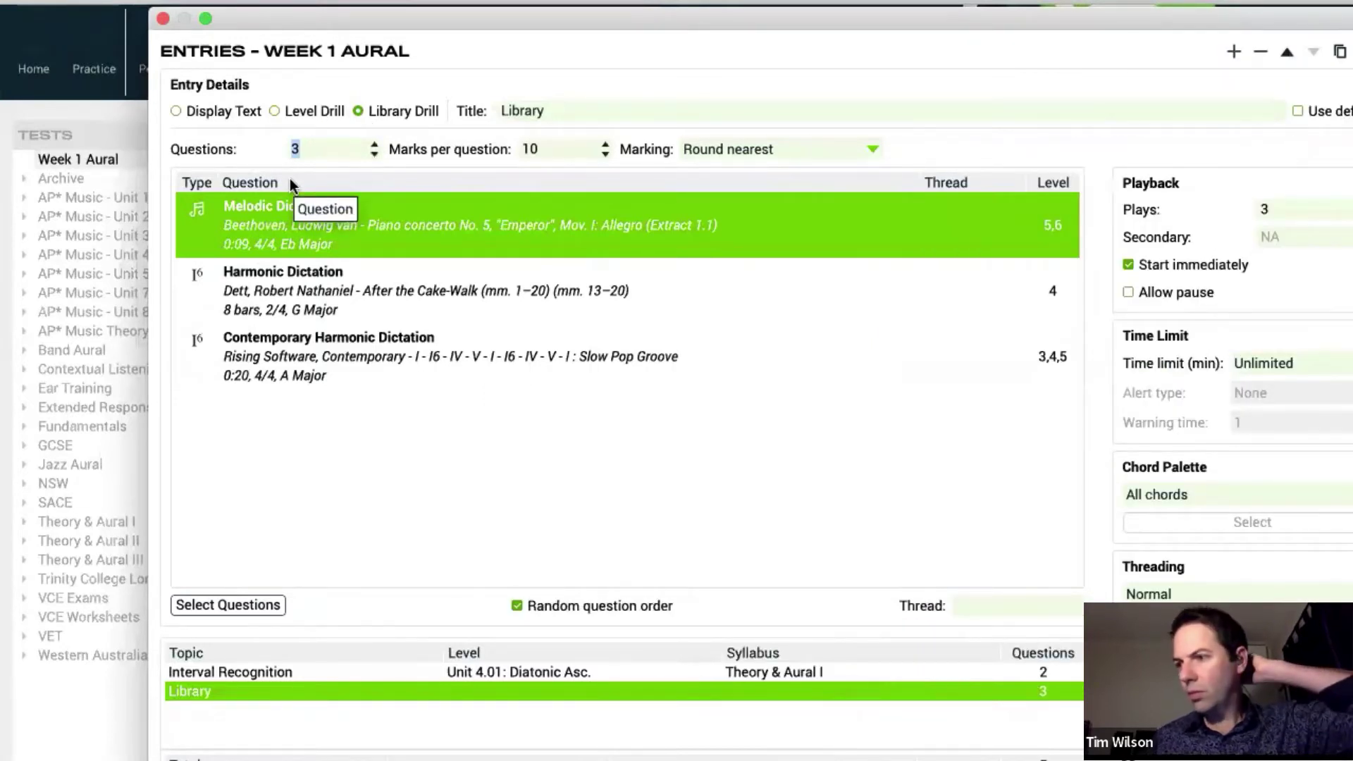
{"action": "left_click", "coordinate": [397, 339]}
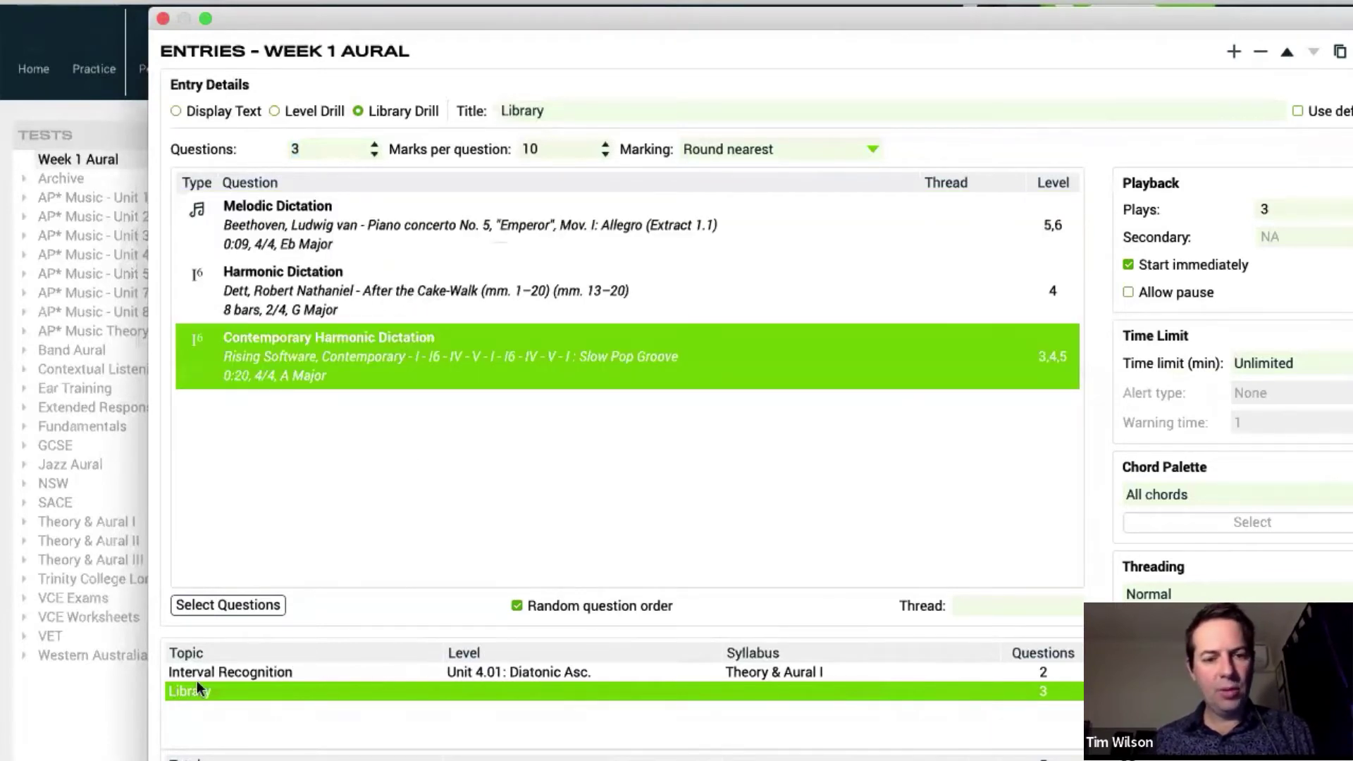
Check the Interval Recognition entry, return to the library drill entry and retitle it "Dictation".
{"action": "left_click", "coordinate": [243, 672]}
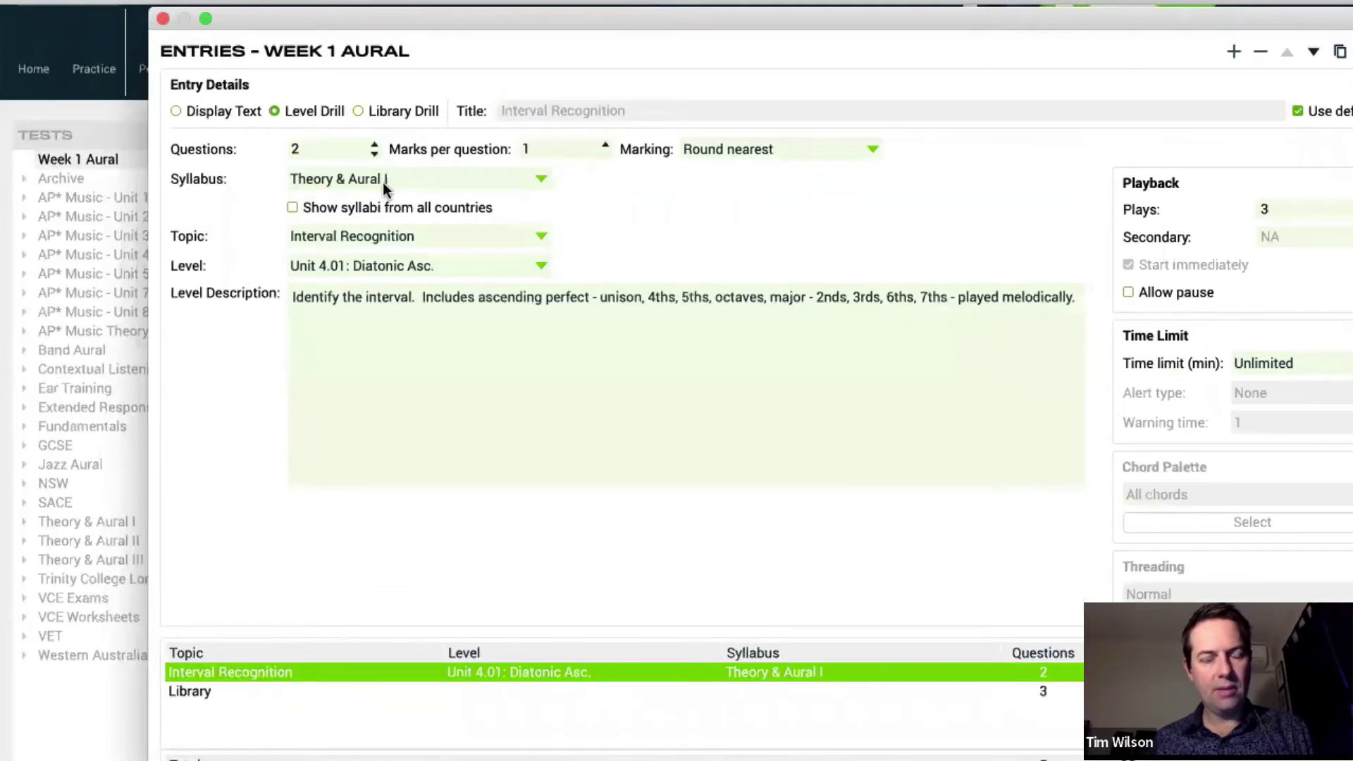
{"action": "left_click", "coordinate": [232, 692]}
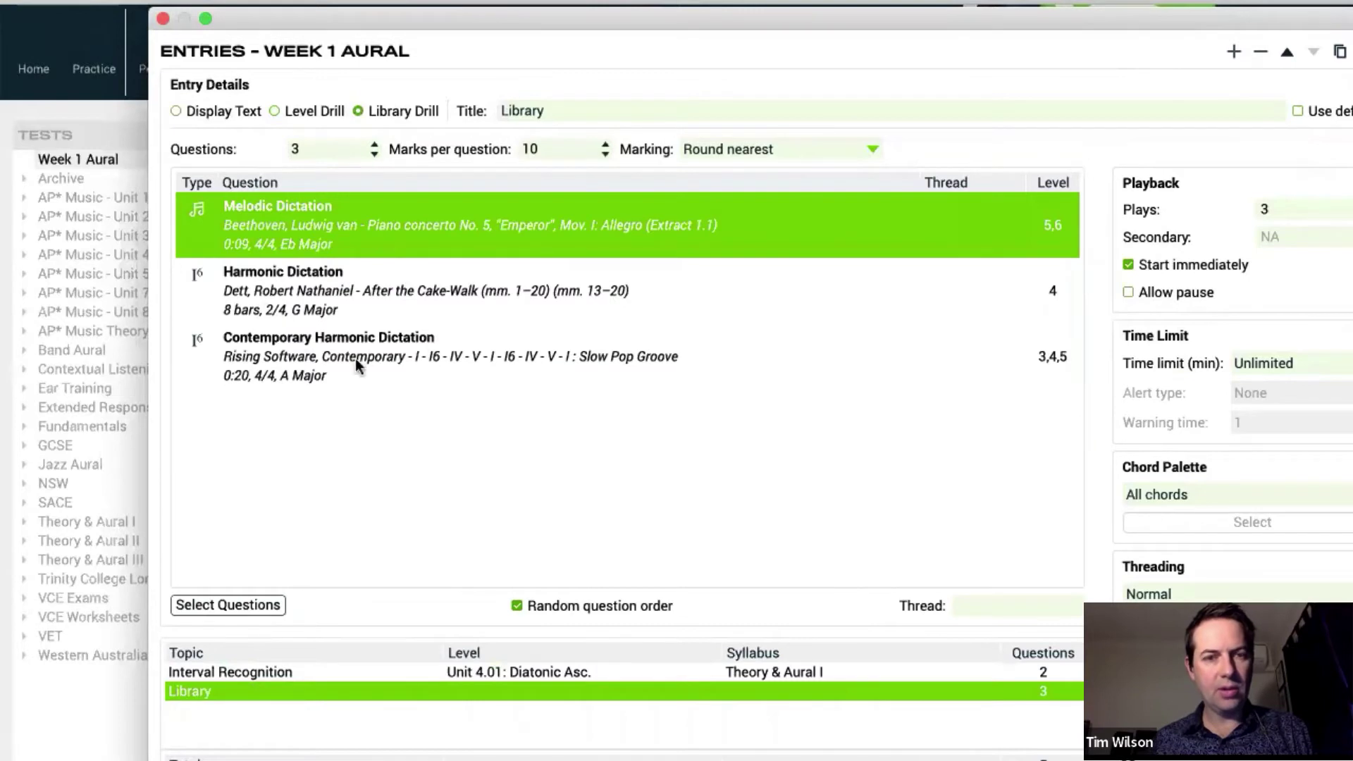
{"action": "double_click", "coordinate": [532, 106]}
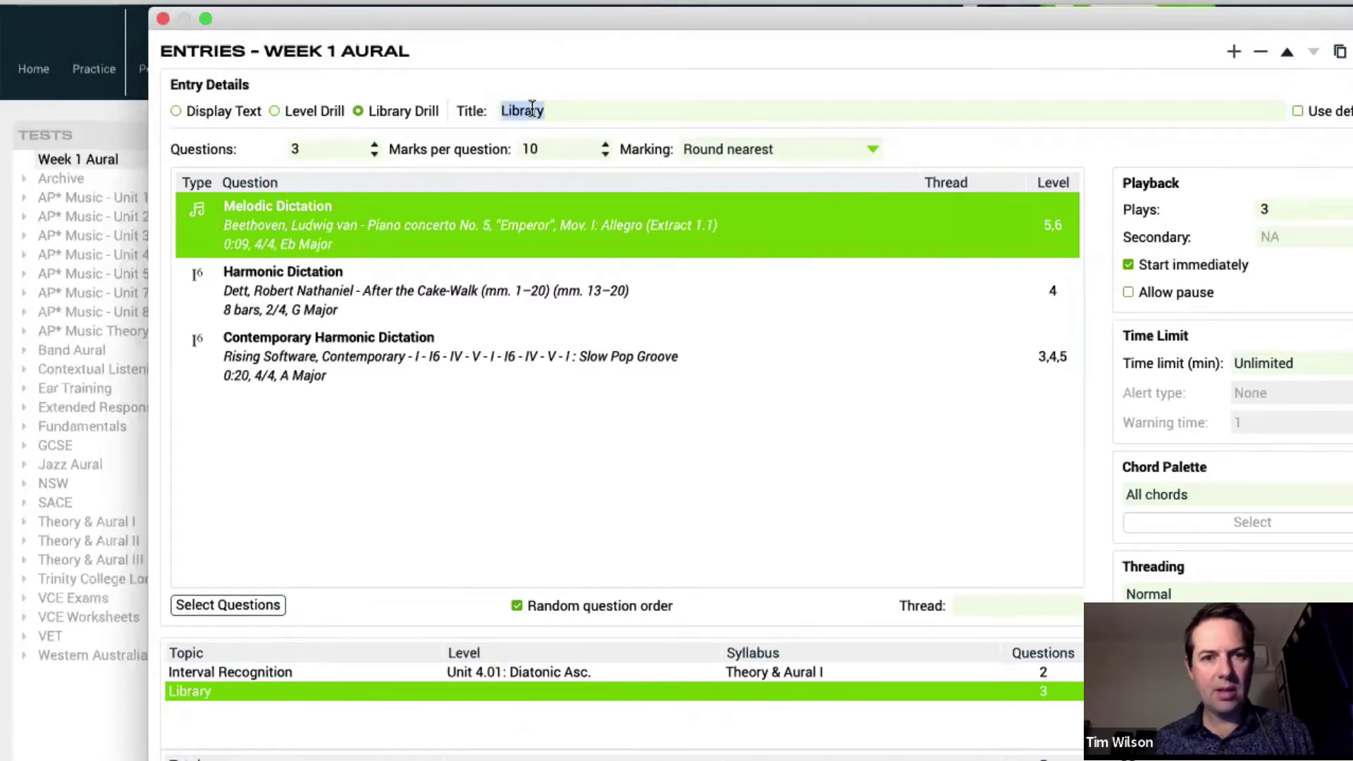
{"action": "type", "text": "Dictation"}
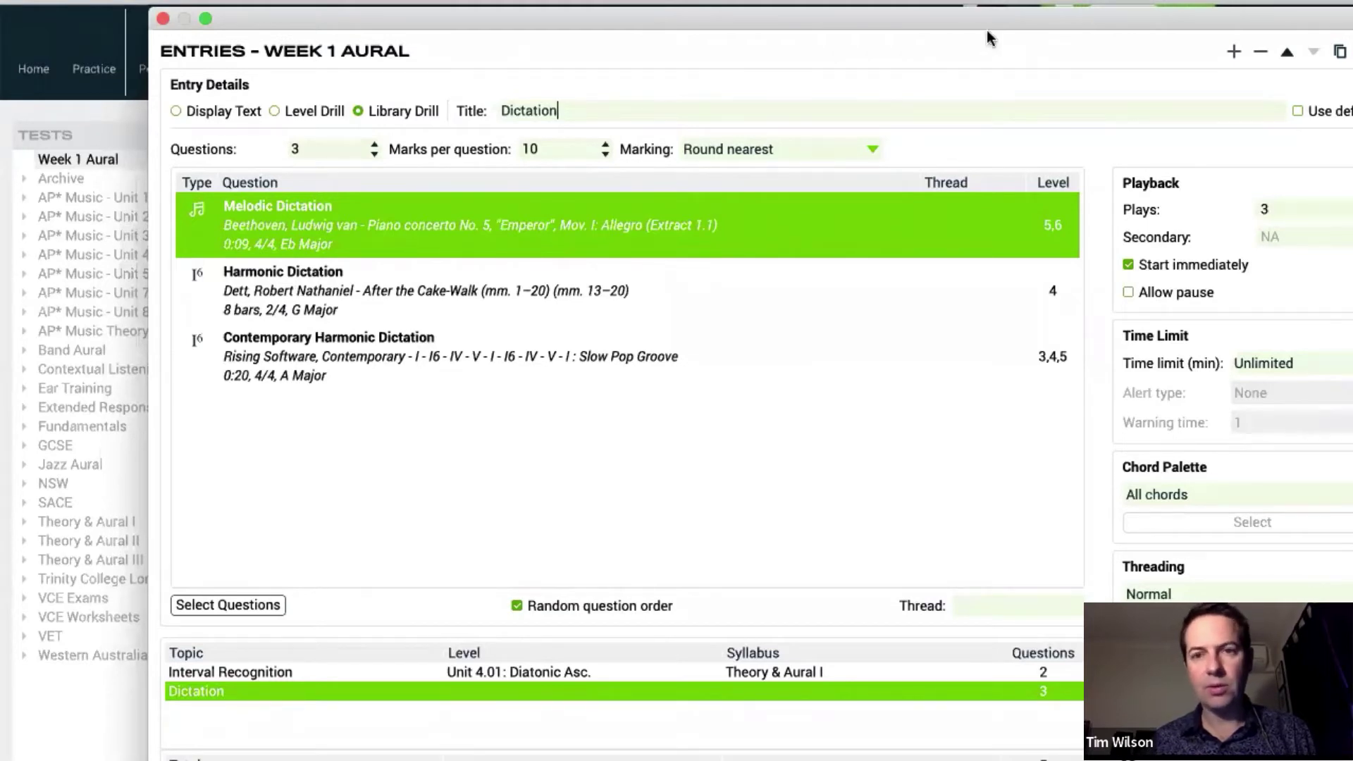
Turn off Start immediately for the Dictation entry and set its chord palette to Required chords for entry.
{"action": "left_click_drag", "start_coordinate": [961, 51], "coordinate": [876, 64]}
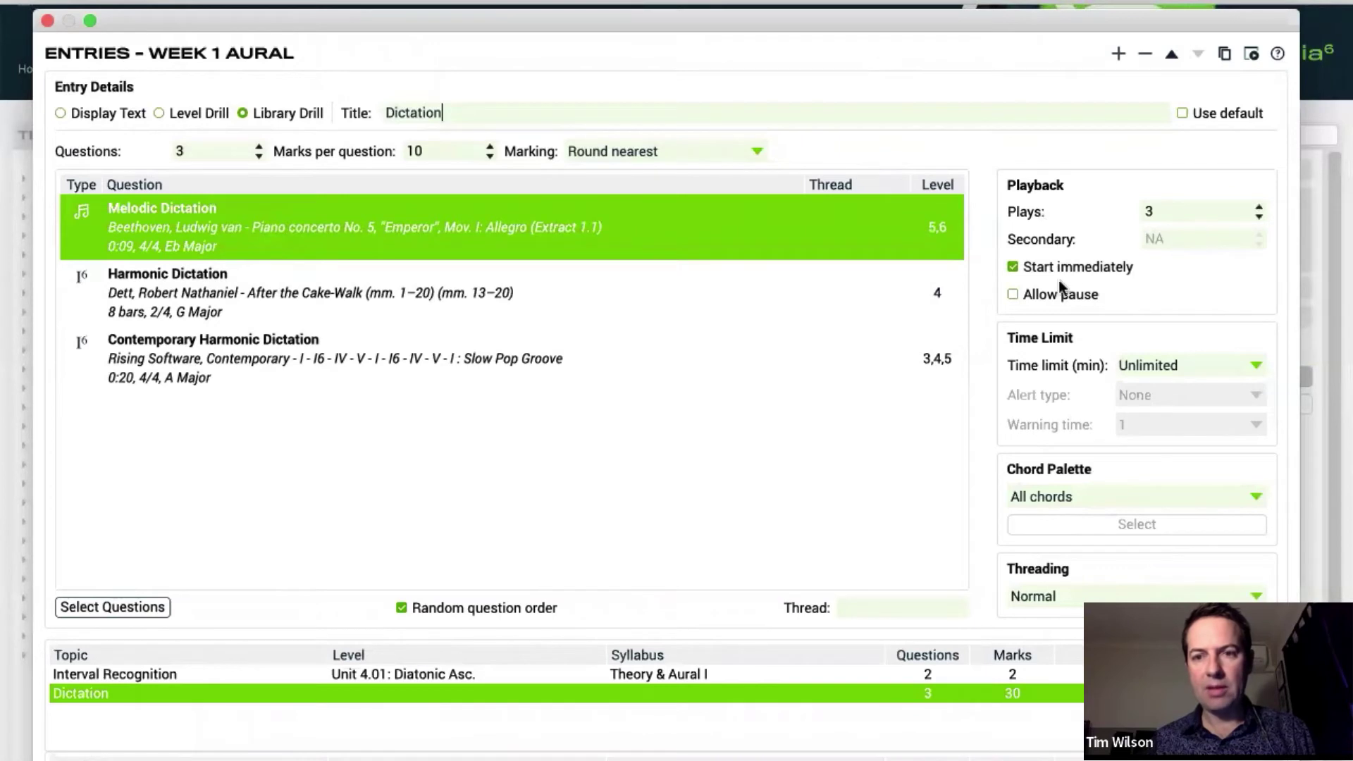
{"action": "left_click", "coordinate": [1013, 266]}
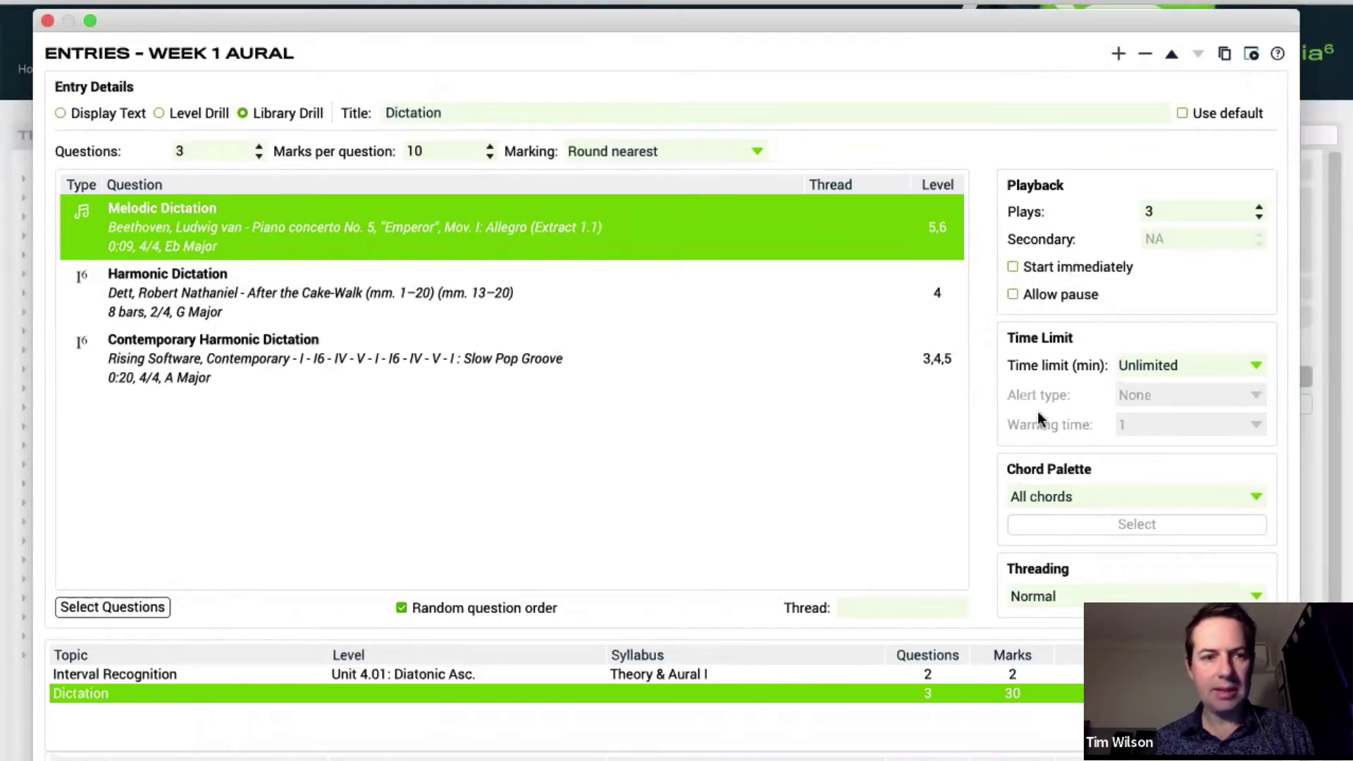
{"action": "left_click", "coordinate": [1145, 503]}
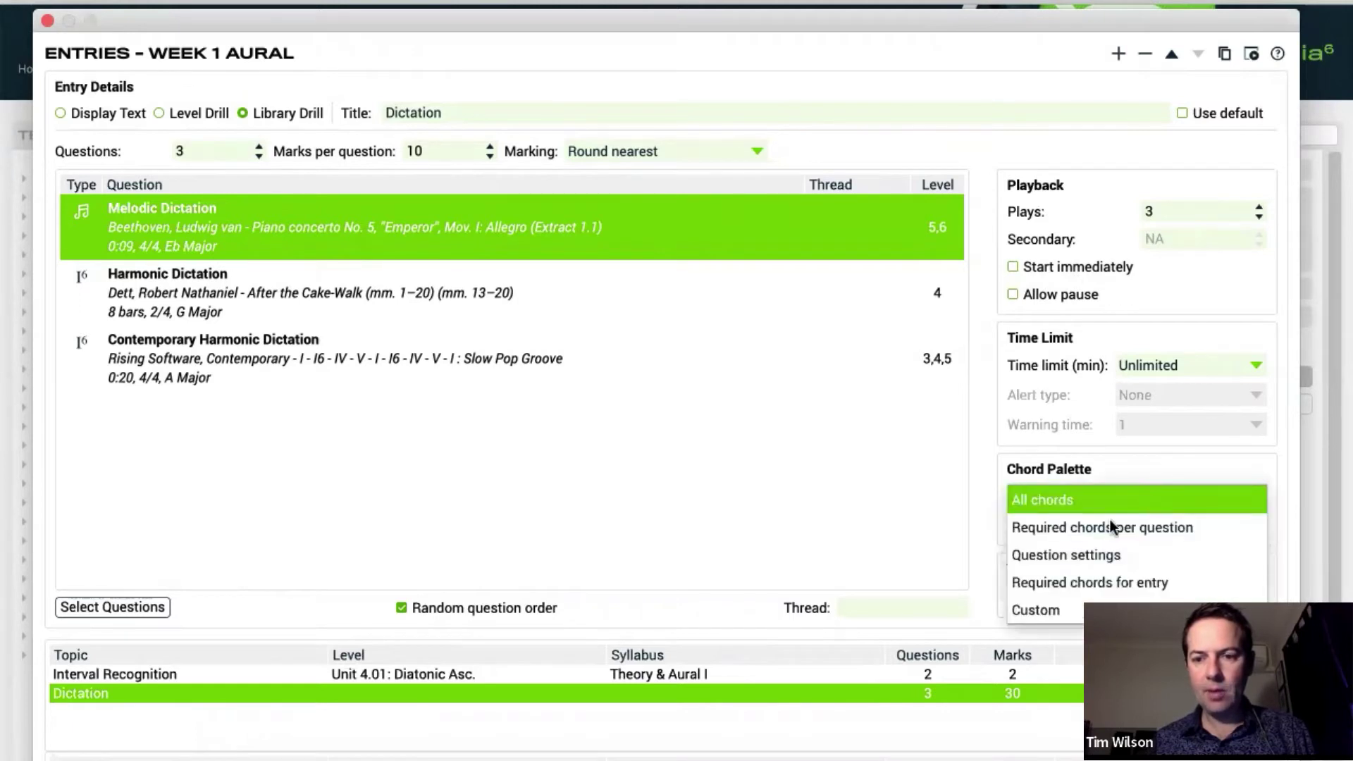
{"action": "left_click", "coordinate": [1142, 582]}
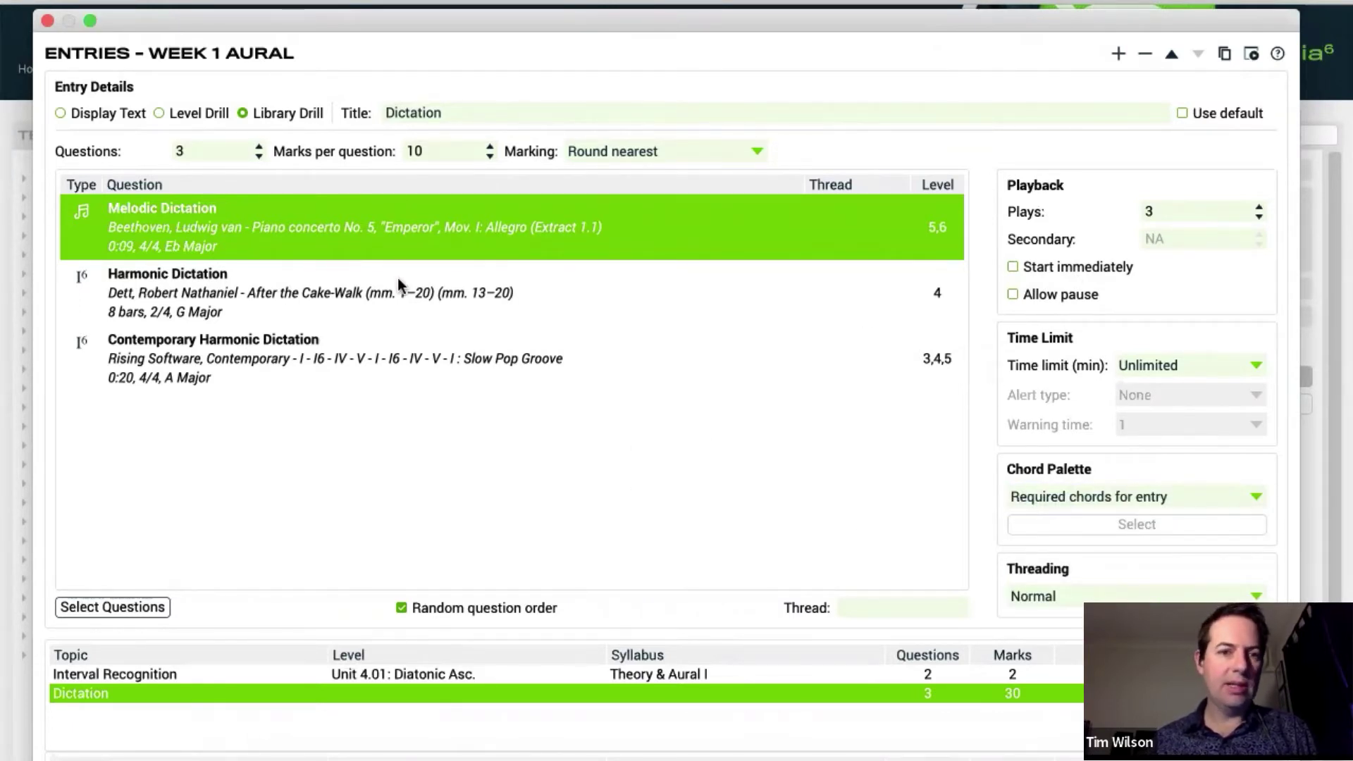
Close the test entries, acknowledging the media download note, and attach the Week 1 Aural test to its task.
{"action": "left_click", "coordinate": [48, 21]}
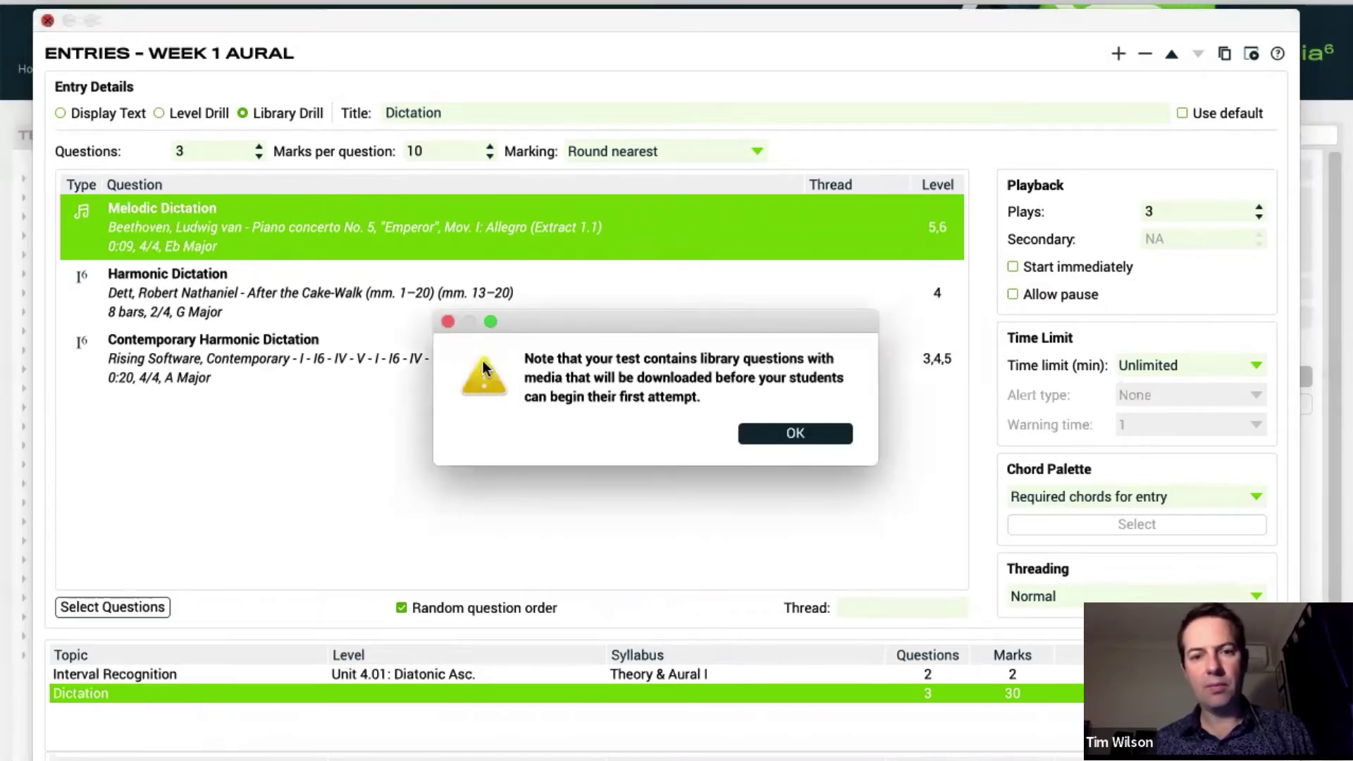
{"action": "left_click", "coordinate": [805, 432]}
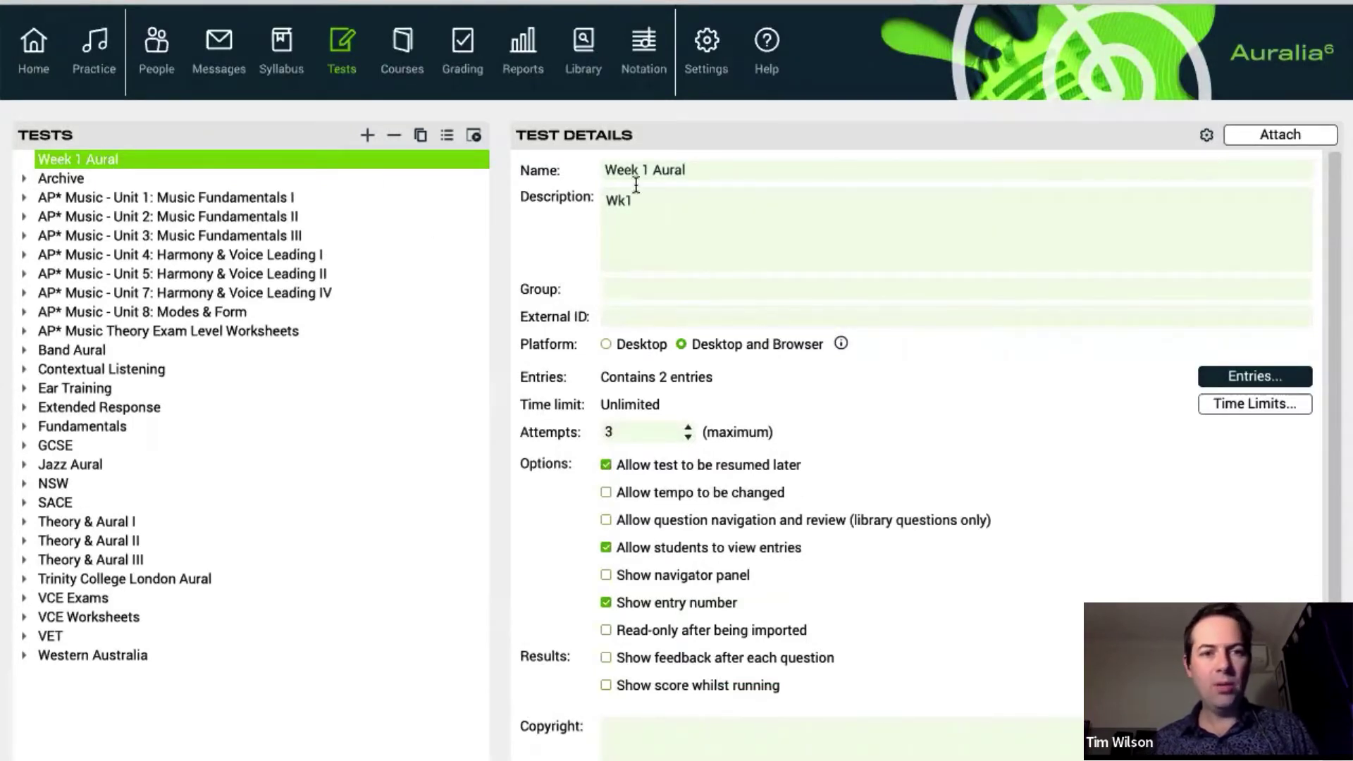
{"action": "left_click", "coordinate": [1287, 132]}
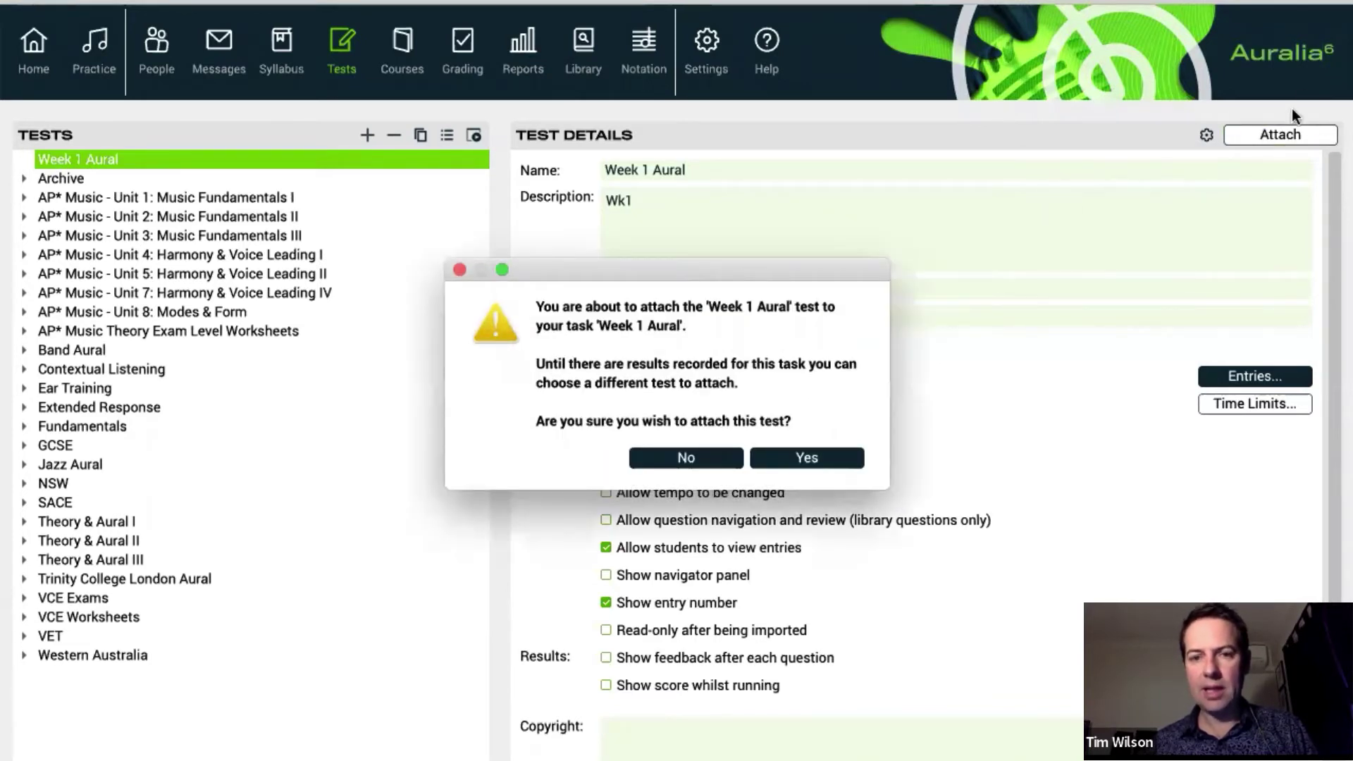
{"action": "left_click", "coordinate": [817, 463]}
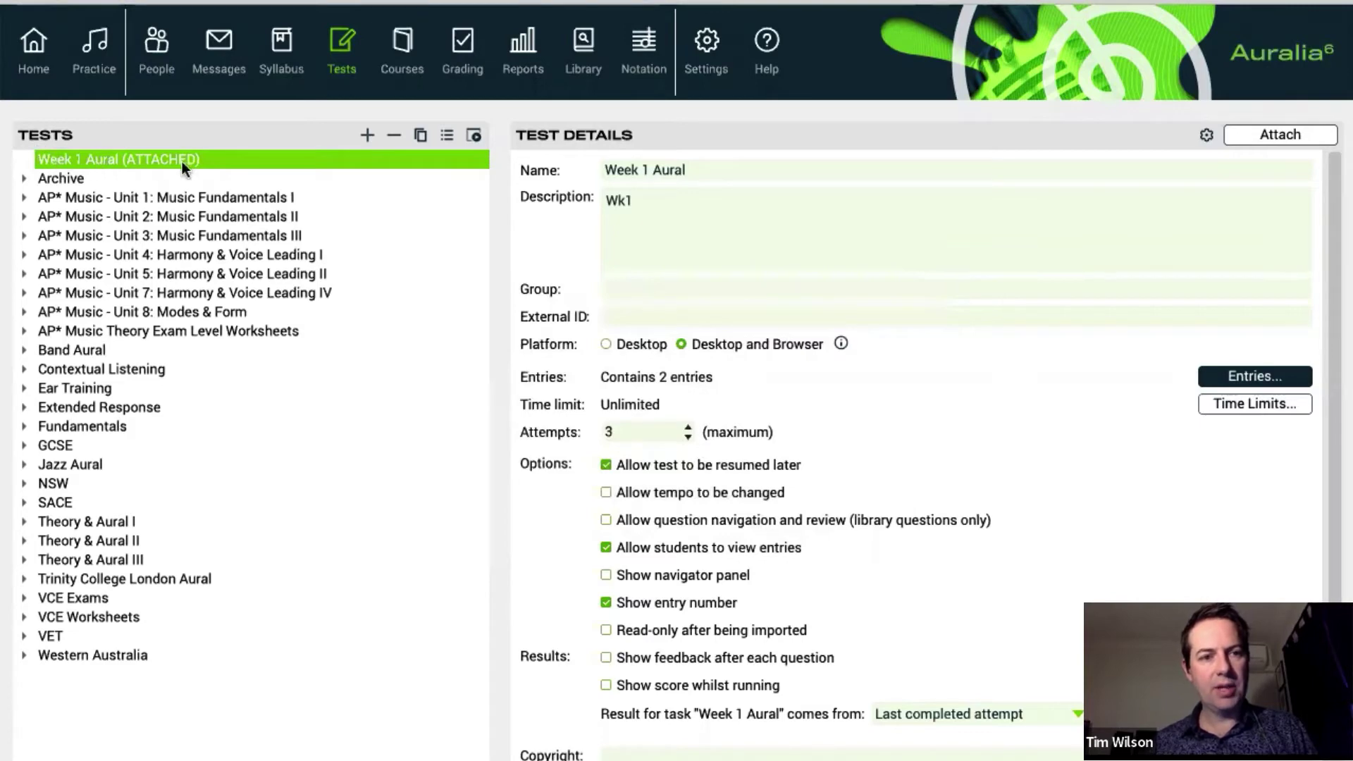
Expand the Archive group to view its tests, collapse it and return to the attached Week 1 Aural test.
{"action": "double_click", "coordinate": [148, 177]}
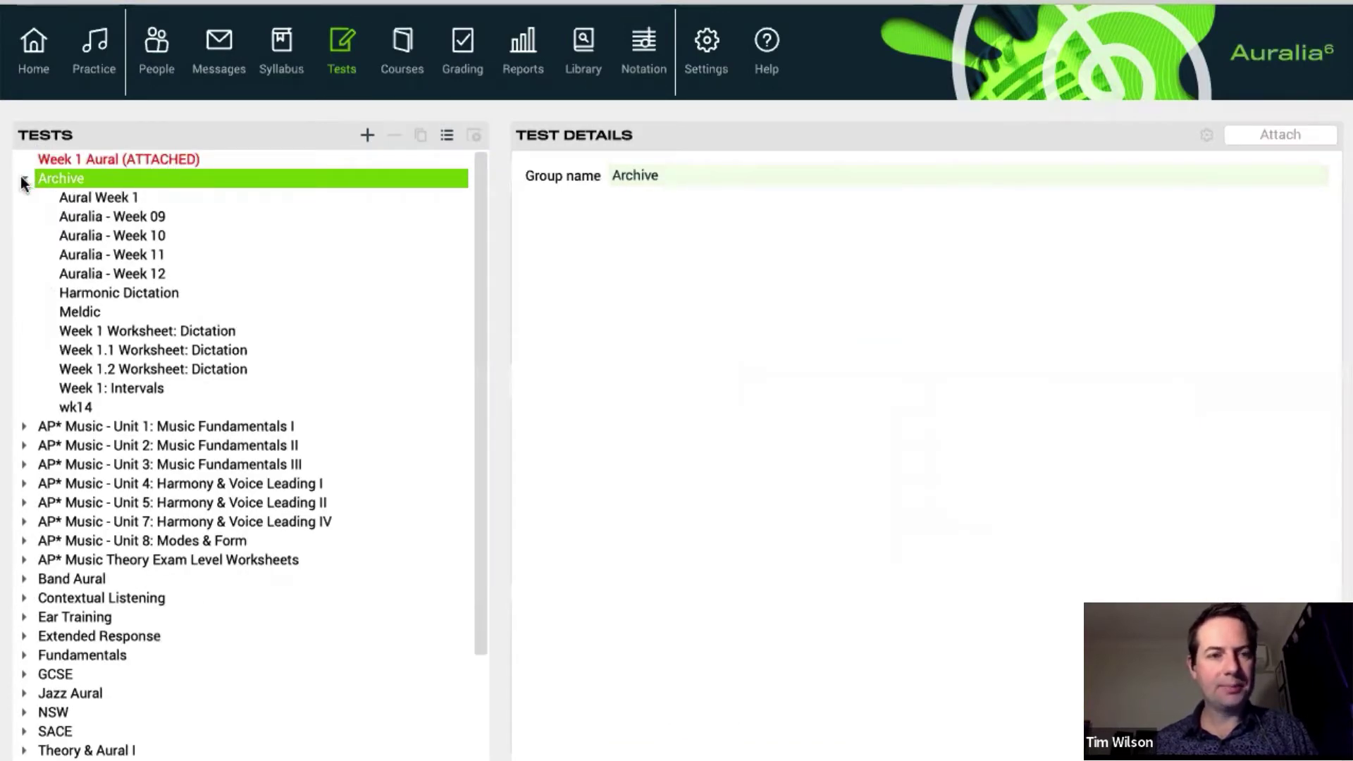
{"action": "left_click", "coordinate": [24, 177]}
{"action": "left_click", "coordinate": [141, 158]}
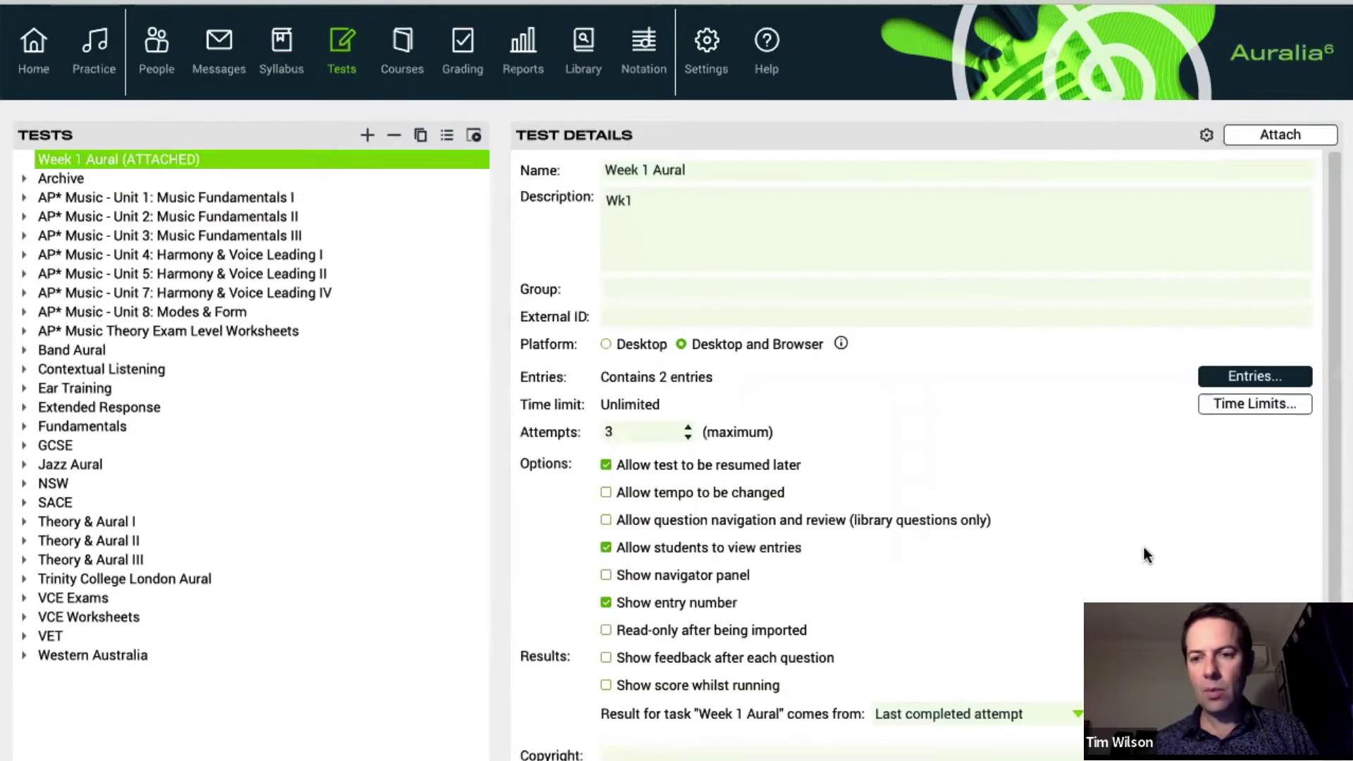
Set the result for task "Week 1 Aural" to come from the Best completed attempt.
{"action": "scroll", "coordinate": [1144, 547], "scroll_direction": "down", "scroll_amount": 2}
{"action": "scroll", "coordinate": [1143, 548], "scroll_direction": "up", "scroll_amount": 2}
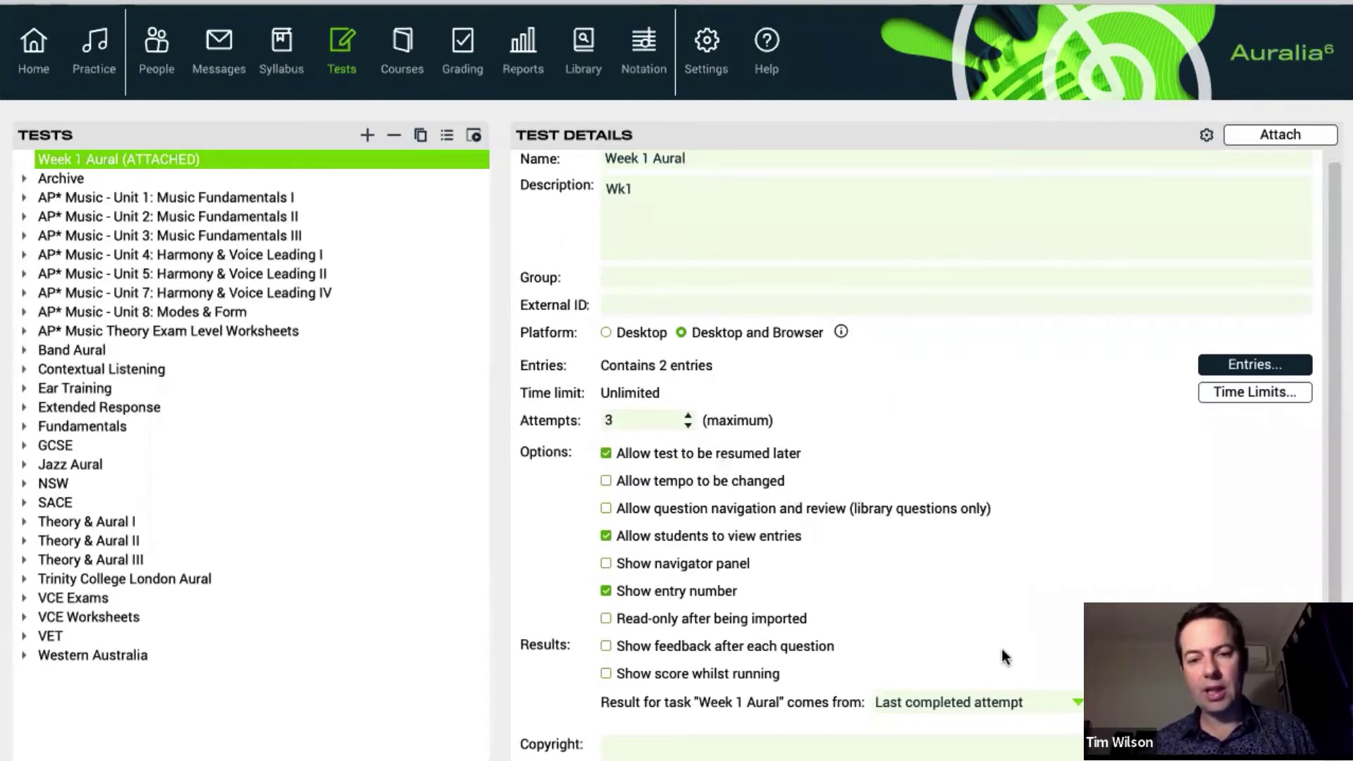
{"action": "scroll", "coordinate": [1001, 652], "scroll_direction": "down", "scroll_amount": 2}
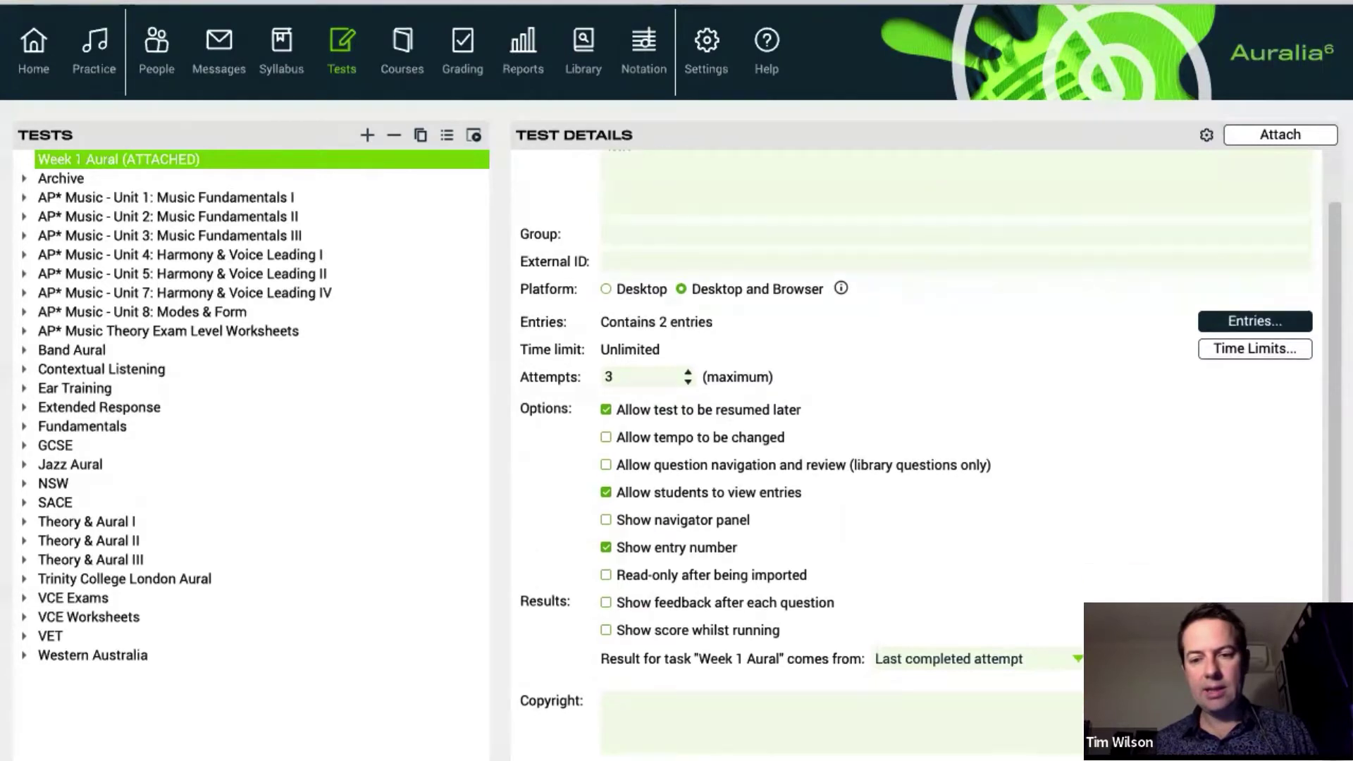
{"action": "left_click", "coordinate": [999, 657]}
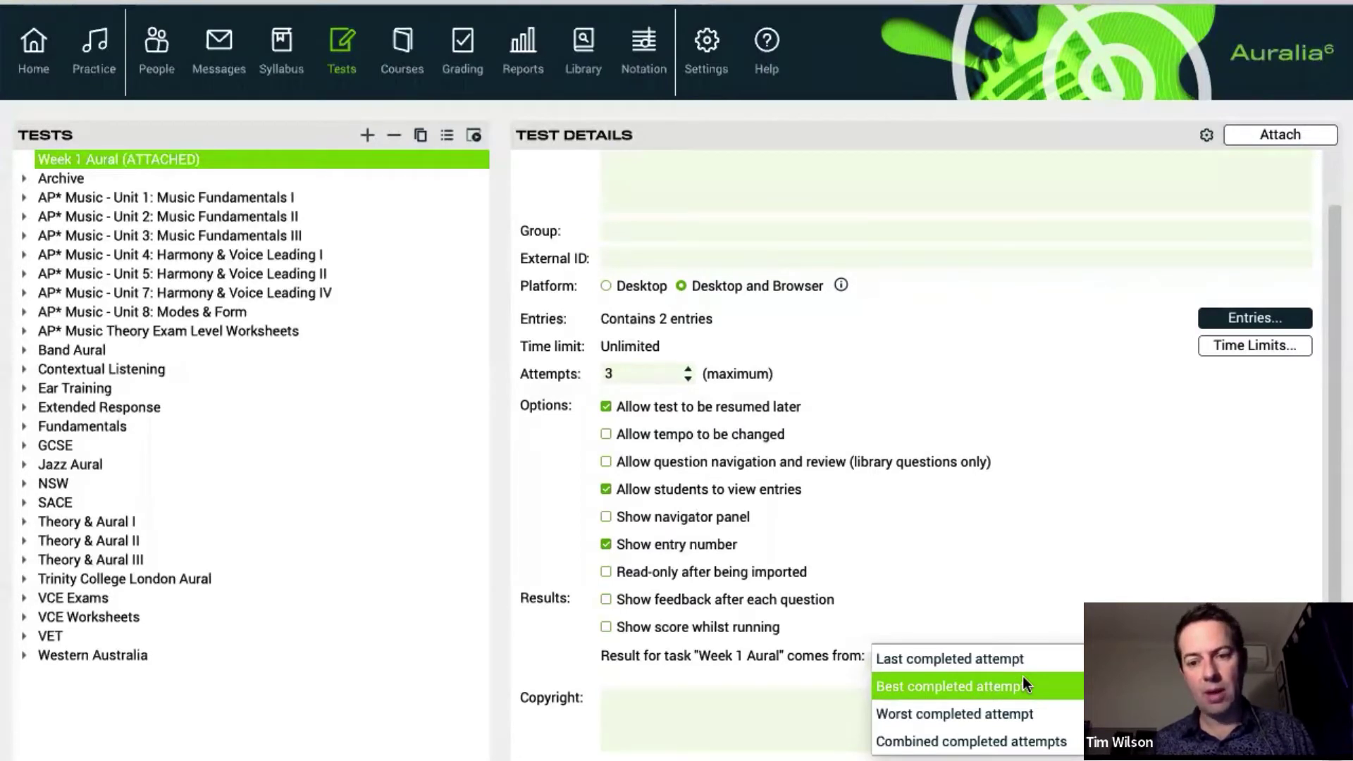
{"action": "left_click", "coordinate": [986, 683]}
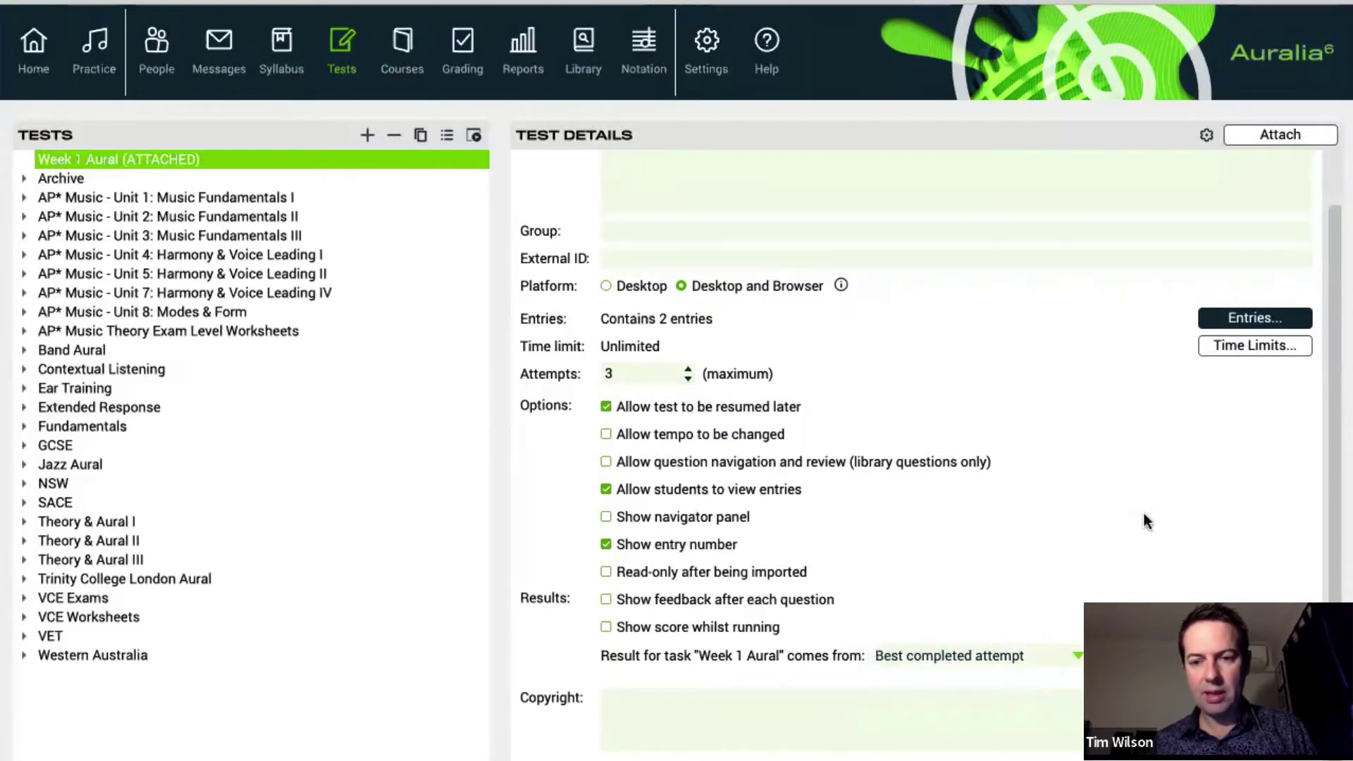
{"action": "scroll", "coordinate": [1144, 520], "scroll_direction": "up", "scroll_amount": 2}
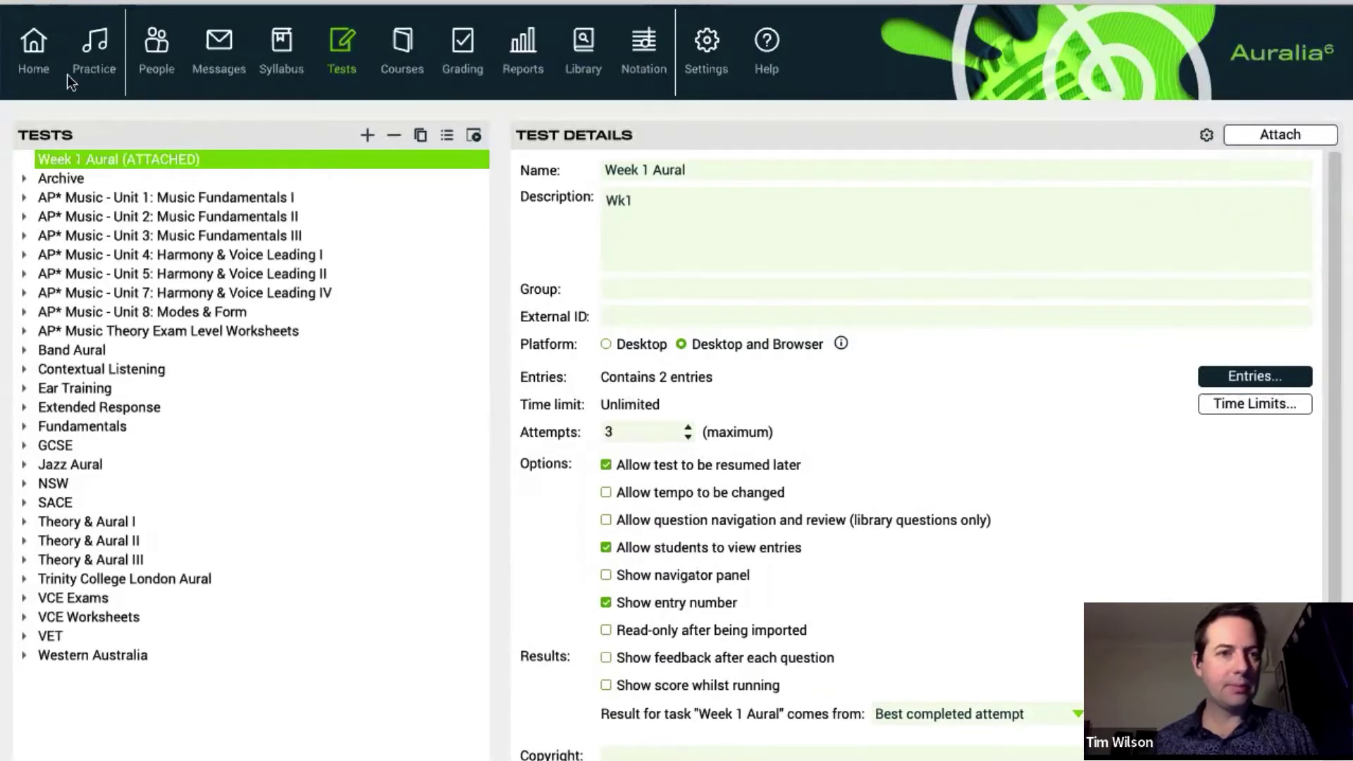
Switch to Canvas in the browser and open the Week 1 Aural assignment.
{"action": "left_click", "coordinate": [11, 2]}
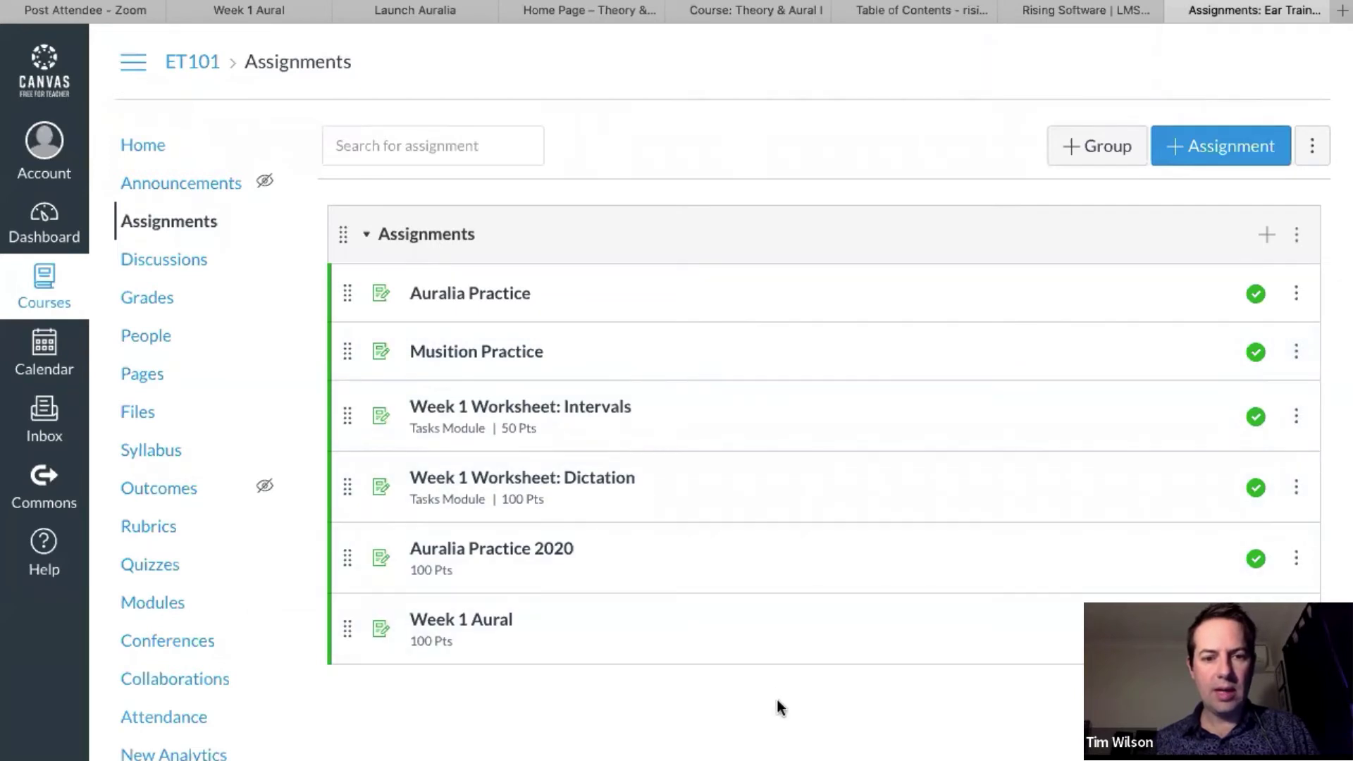
{"action": "left_click", "coordinate": [492, 620]}
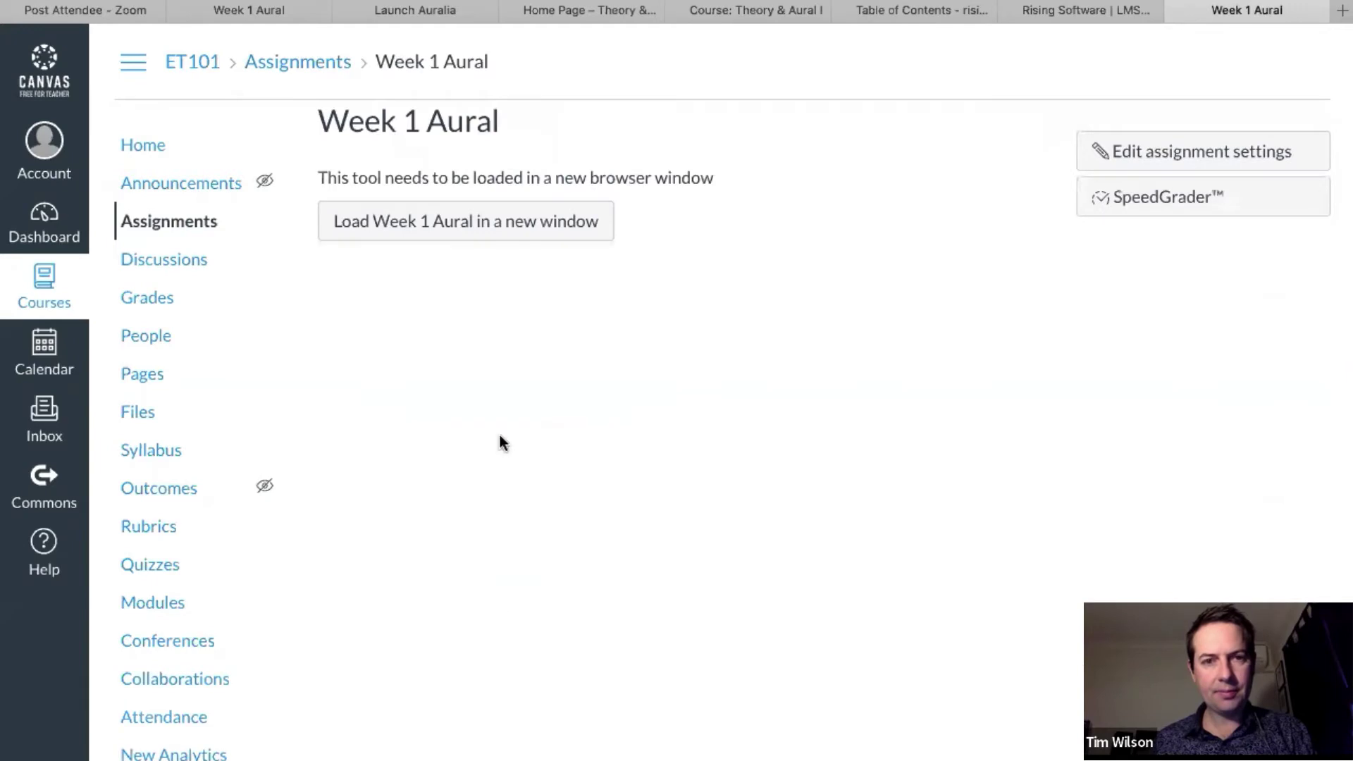
Load Week 1 Aural in a new window, launch Auralia's browser version and start the task.
{"action": "left_click", "coordinate": [498, 224]}
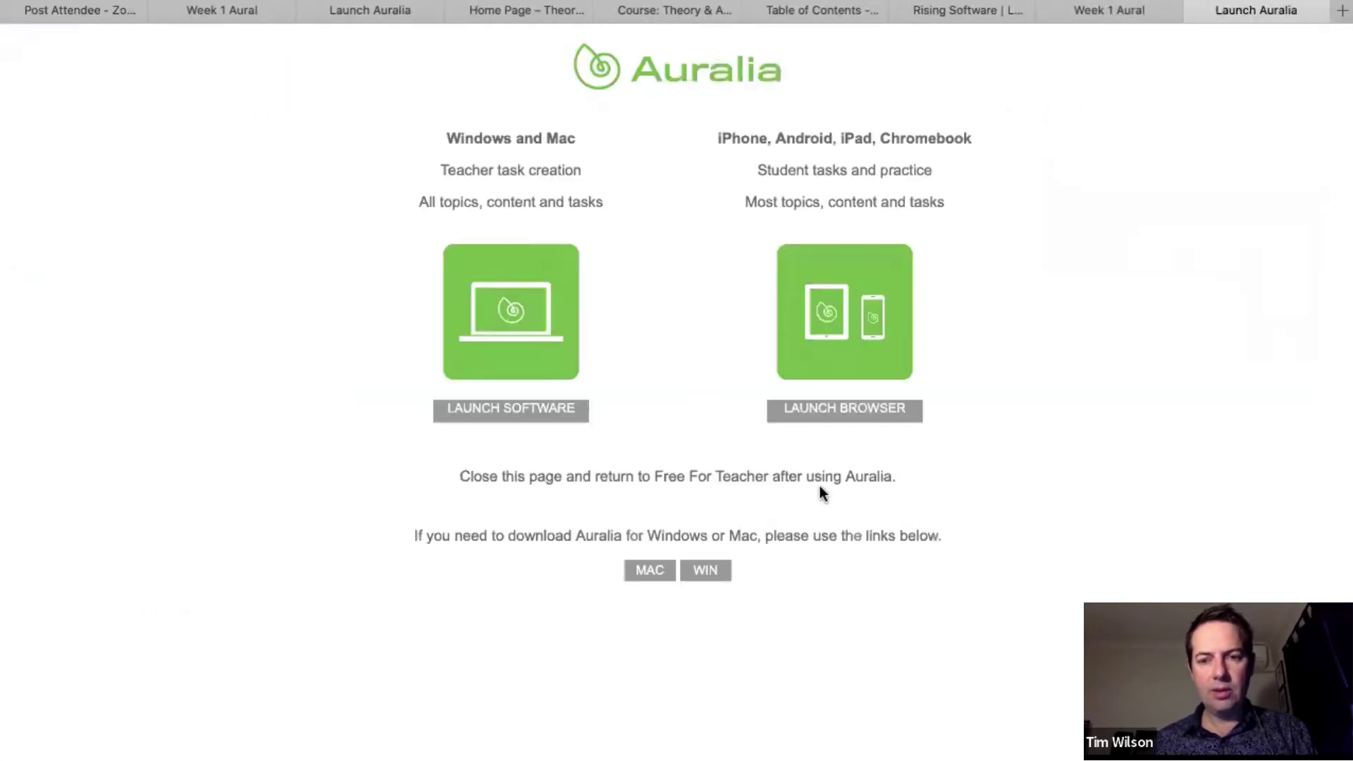
{"action": "left_click", "coordinate": [845, 412]}
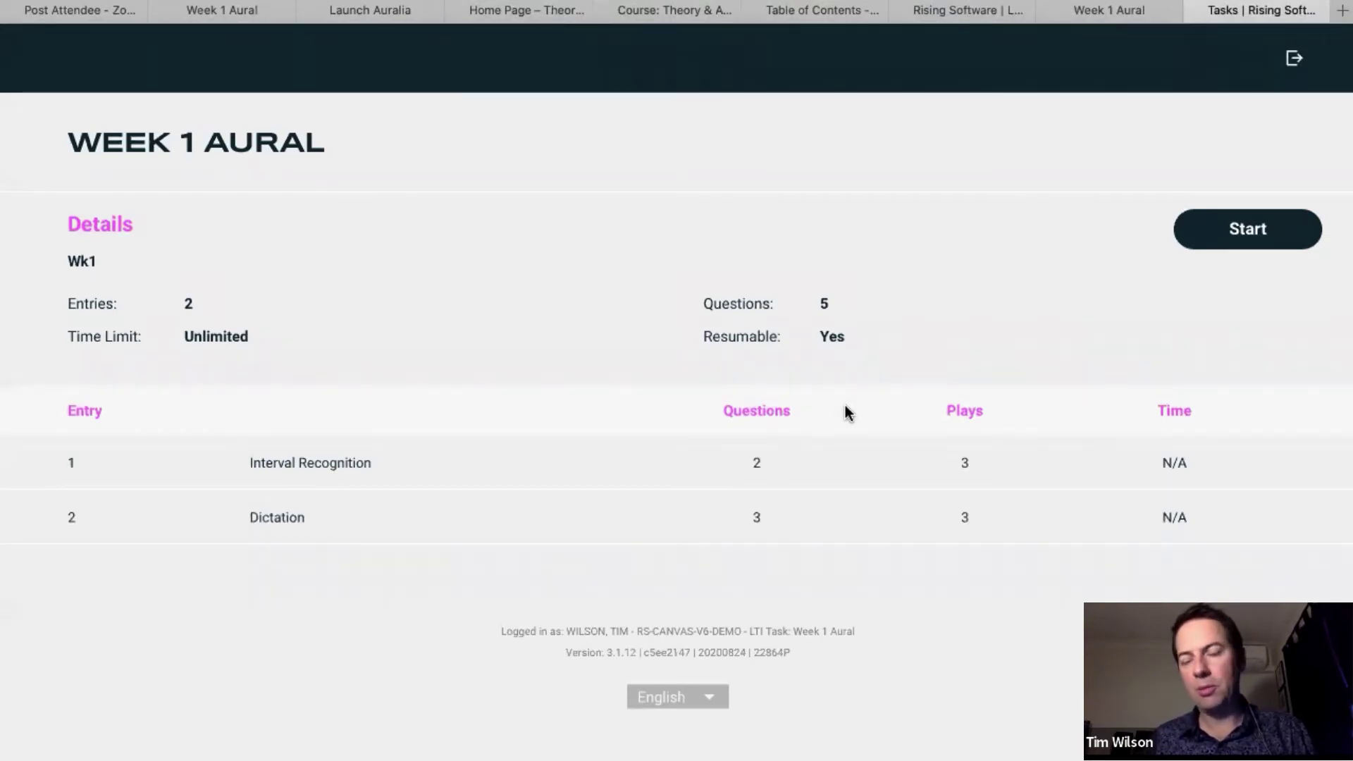
{"action": "left_click", "coordinate": [1251, 232]}
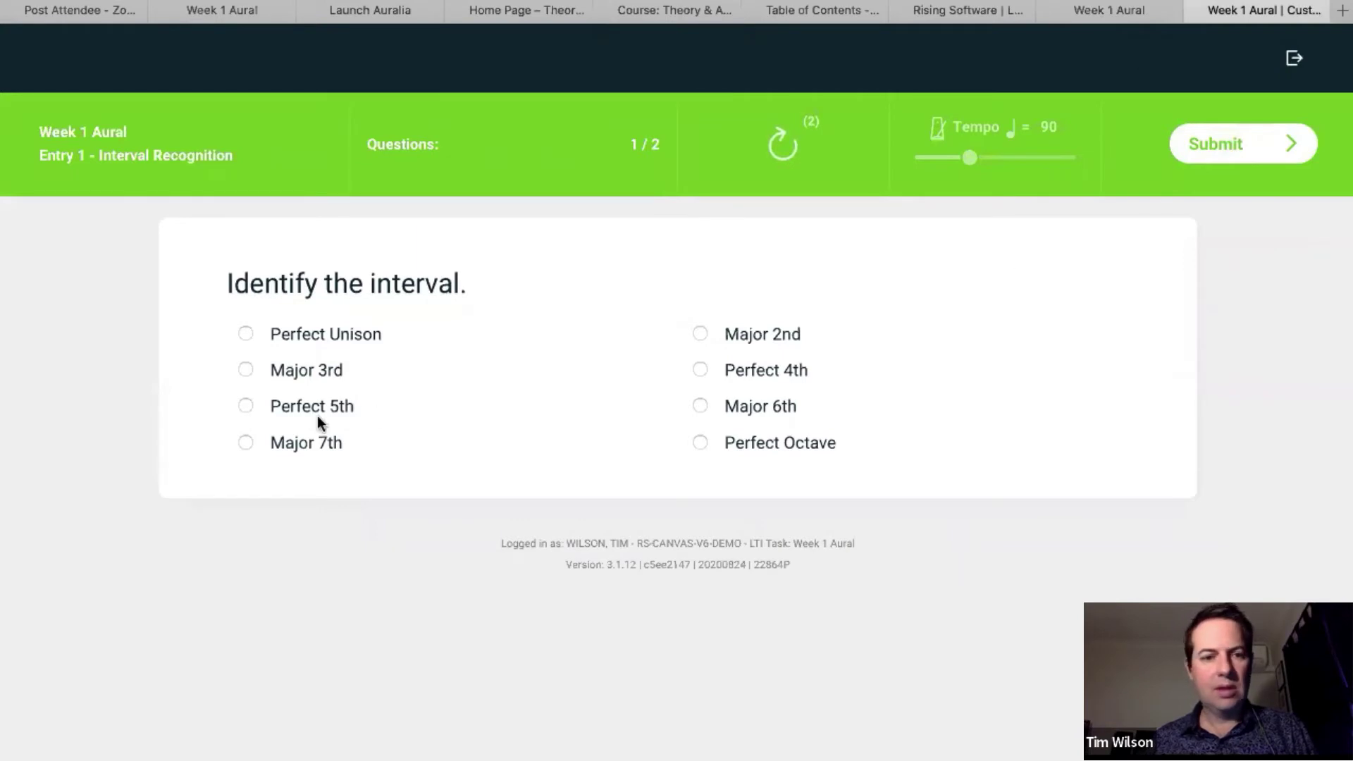
Answer the two Interval Recognition questions with Major 7th and Major 3rd, submitting each answer.
{"action": "left_click", "coordinate": [304, 442]}
{"action": "left_click", "coordinate": [1261, 143]}
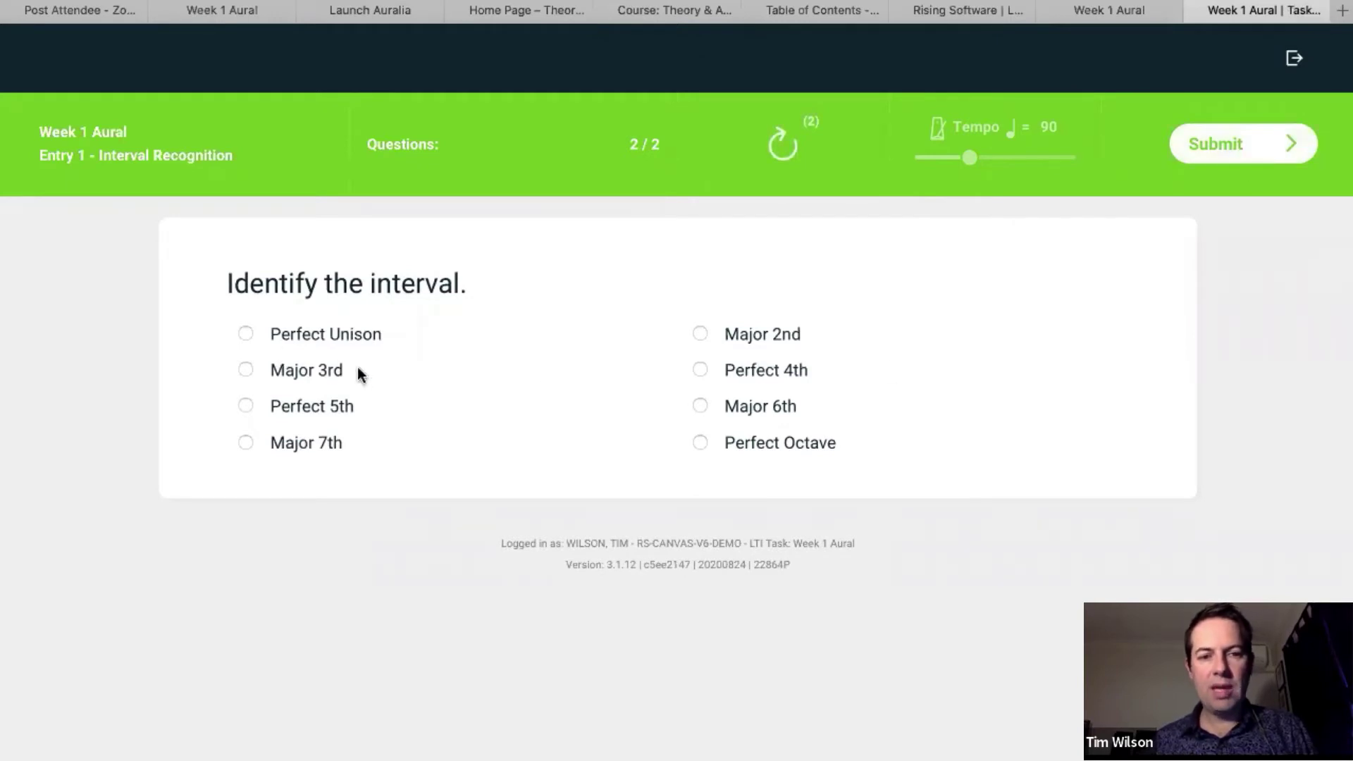
{"action": "left_click", "coordinate": [329, 368]}
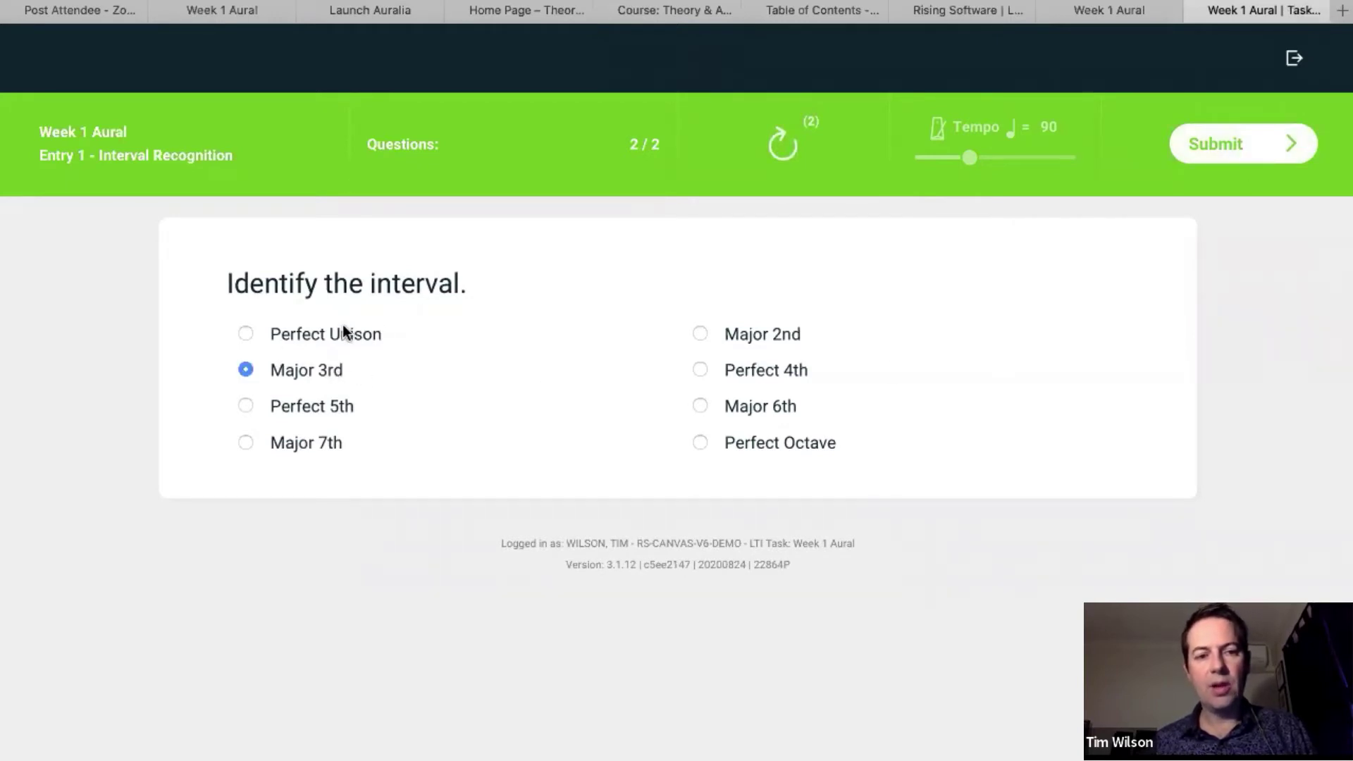
{"action": "left_click", "coordinate": [344, 333]}
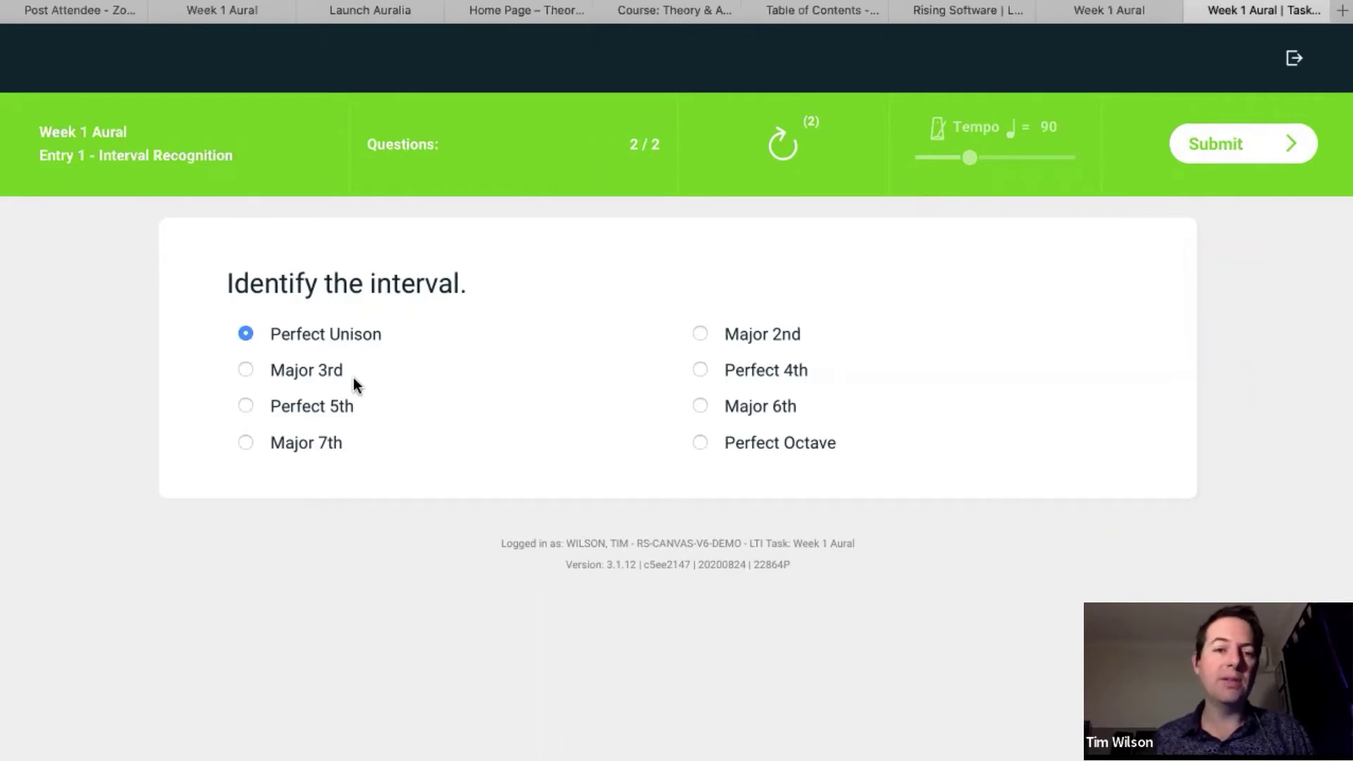
{"action": "left_click", "coordinate": [340, 366]}
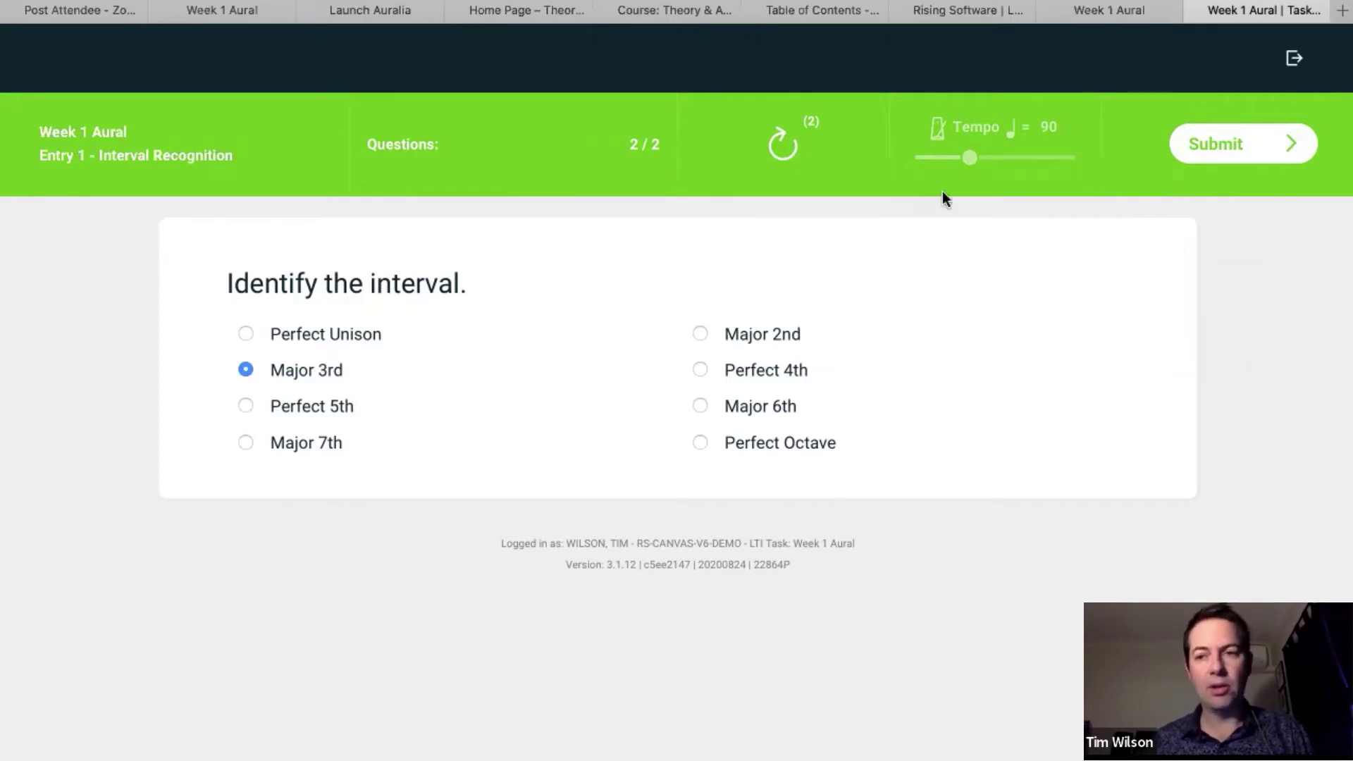
{"action": "left_click", "coordinate": [1216, 141]}
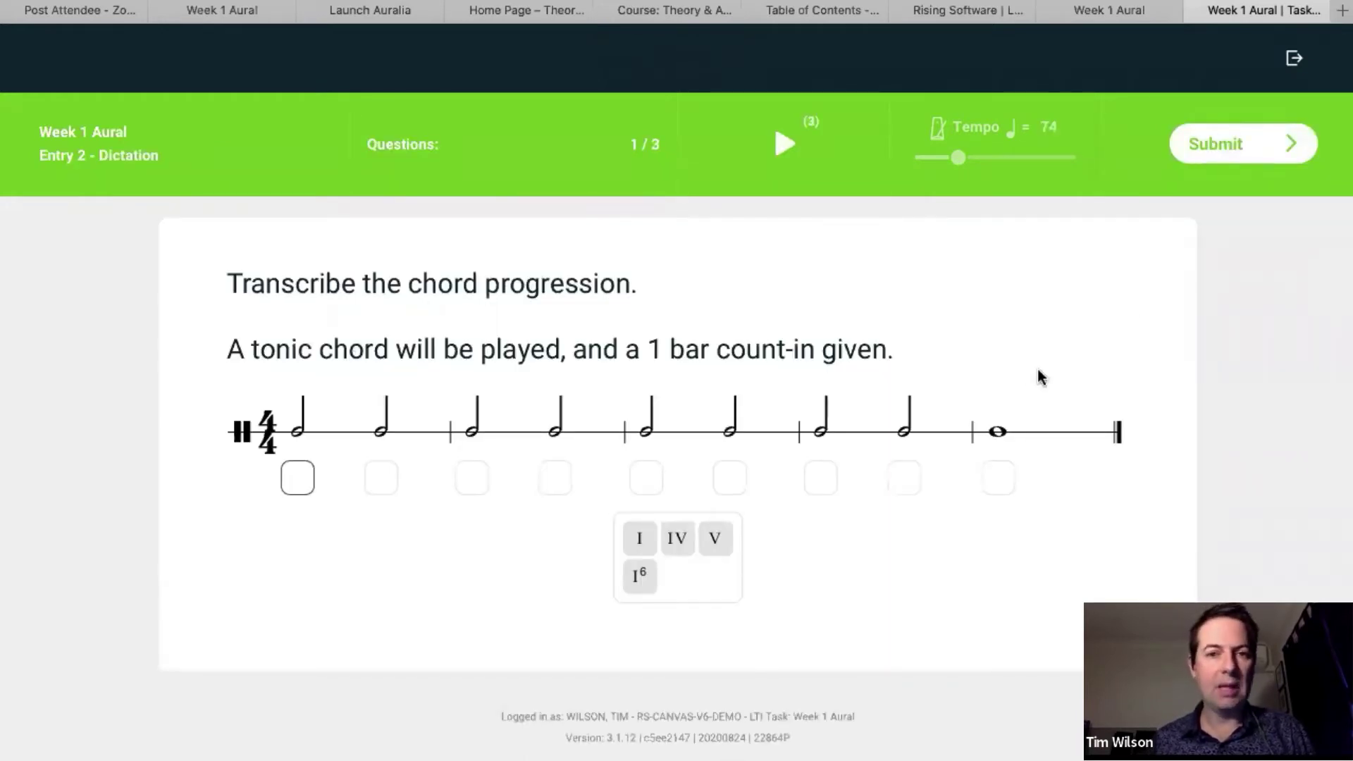
Play the first Dictation excerpt, transcribe its chords as I, I6, IV, V, I, I6, IV, V, I and submit the answer.
{"action": "left_click", "coordinate": [791, 148]}
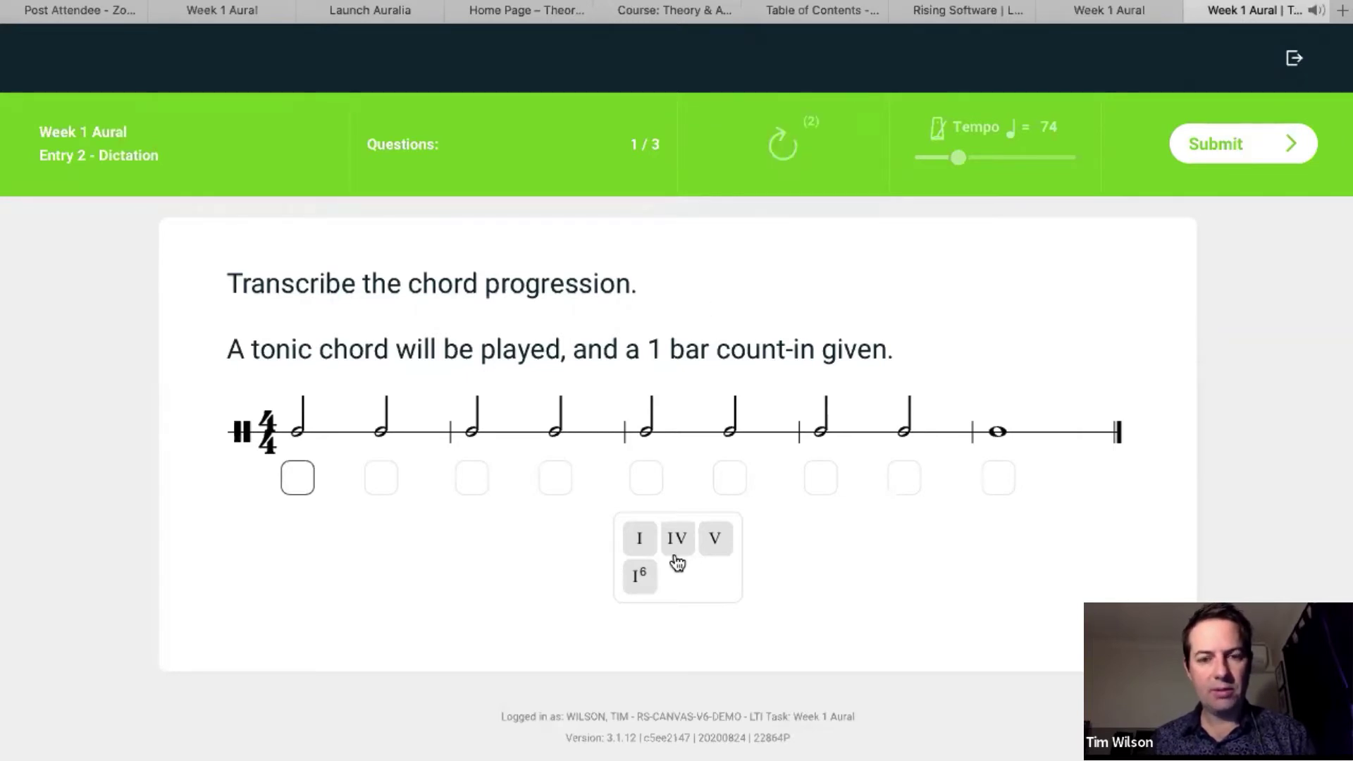
{"action": "left_click", "coordinate": [637, 548]}
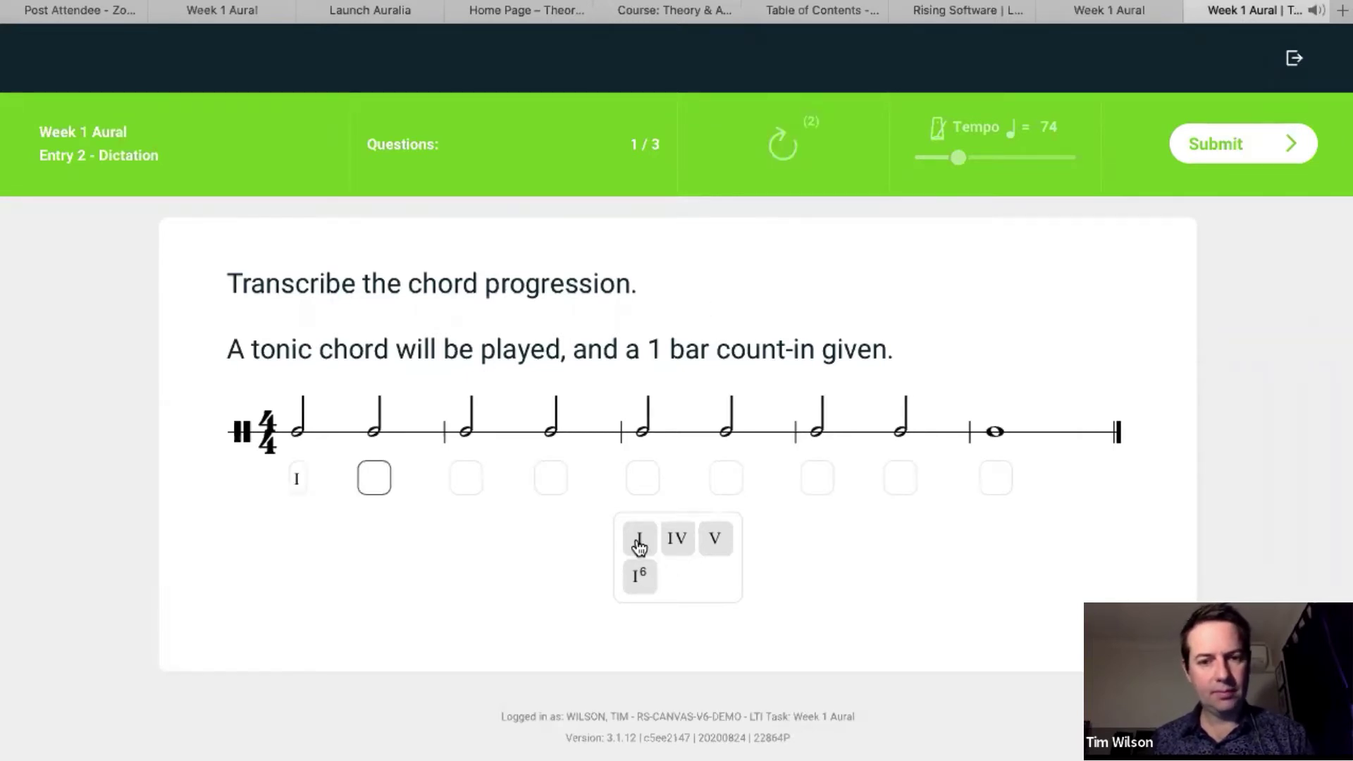
{"action": "left_click", "coordinate": [640, 577]}
{"action": "left_click", "coordinate": [677, 541]}
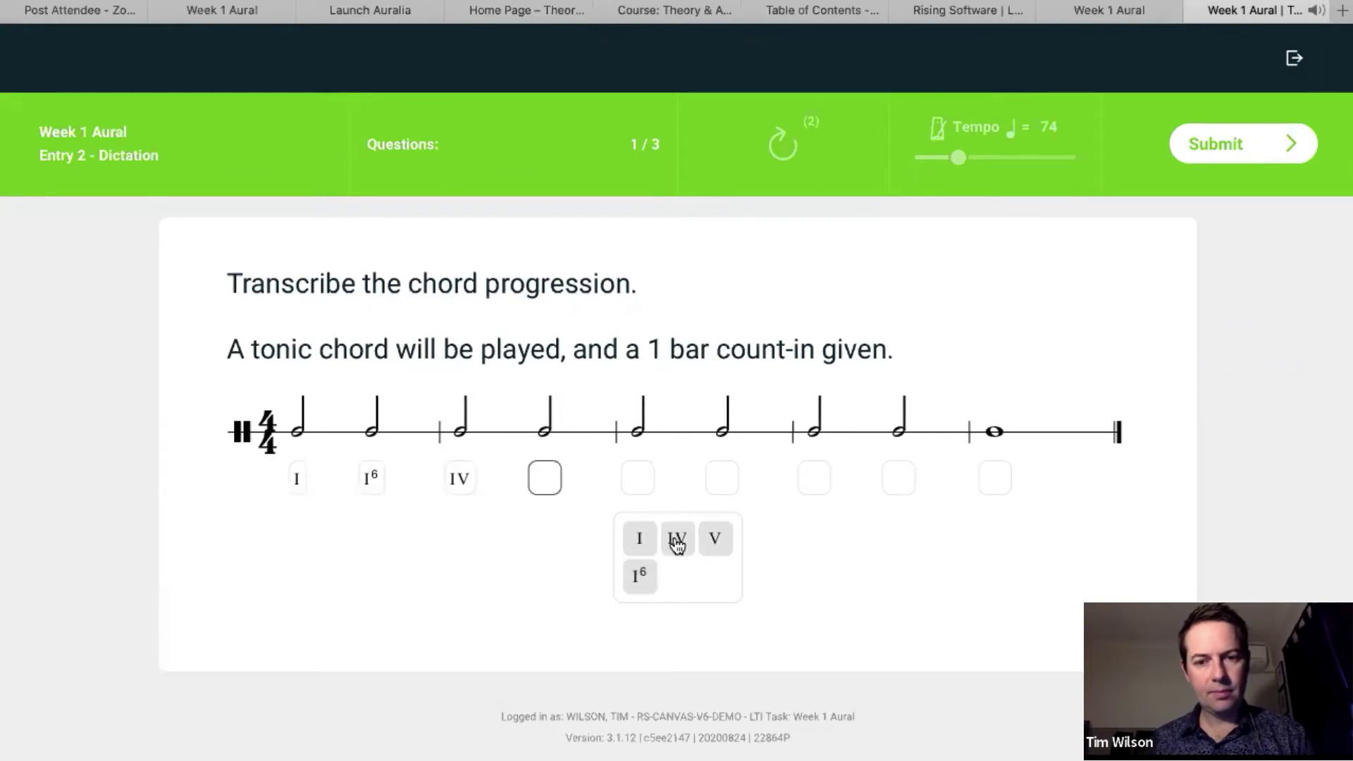
{"action": "left_click", "coordinate": [715, 542]}
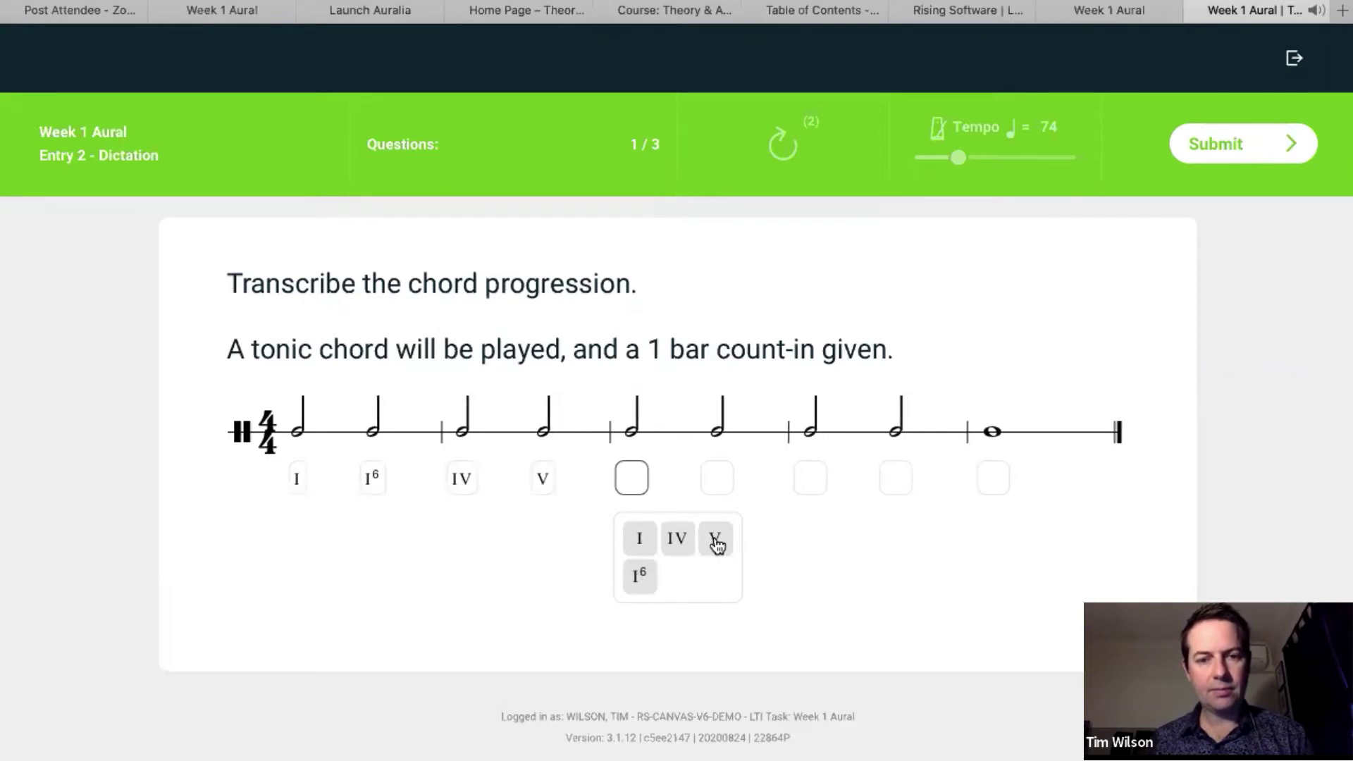
{"action": "left_click", "coordinate": [641, 547]}
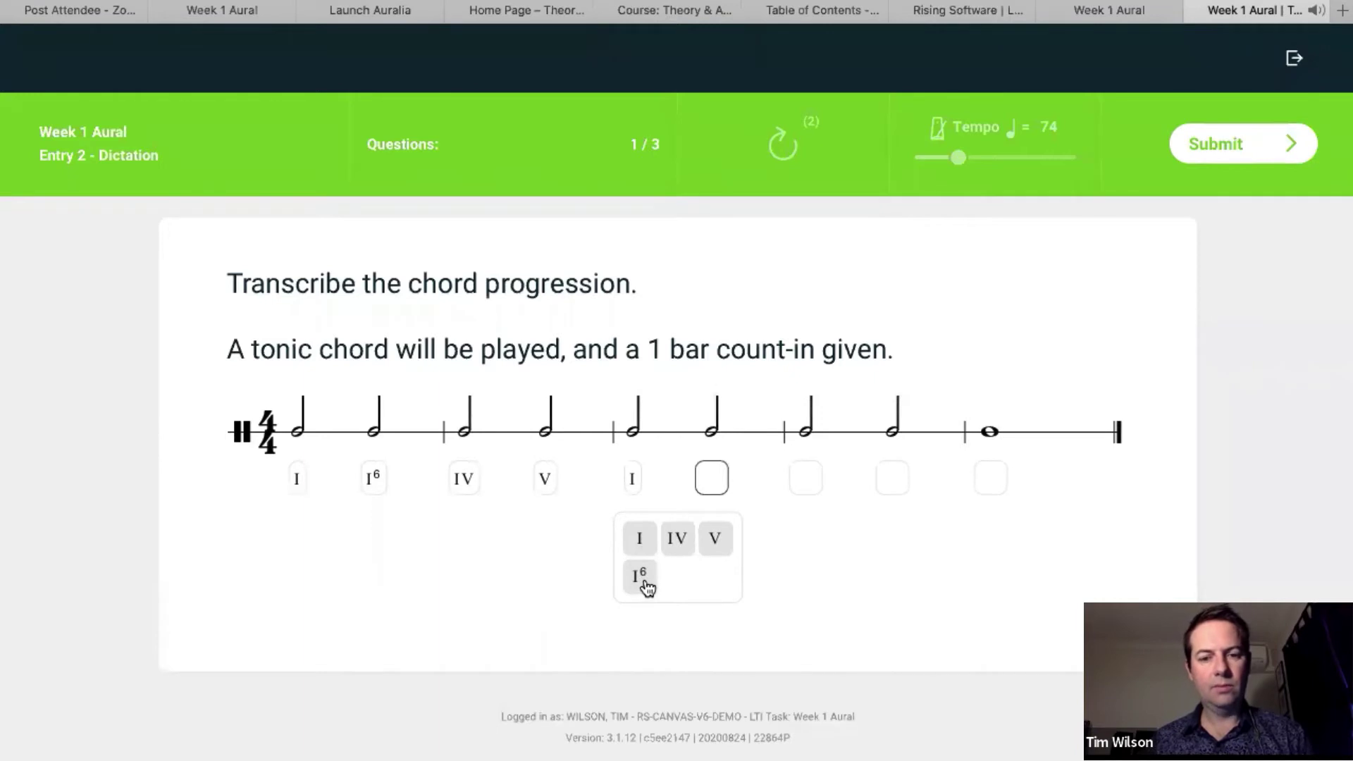
{"action": "left_click", "coordinate": [646, 585]}
{"action": "left_click", "coordinate": [679, 548]}
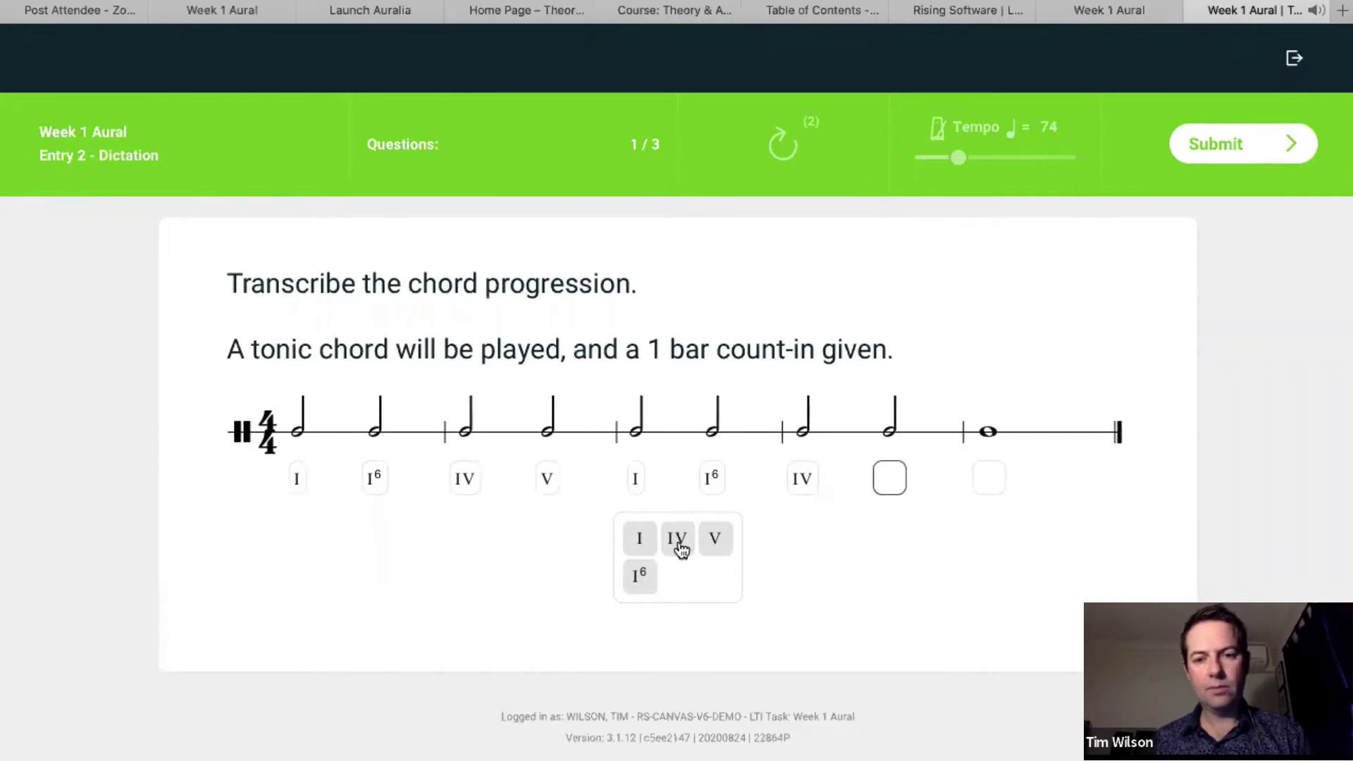
{"action": "left_click", "coordinate": [717, 546]}
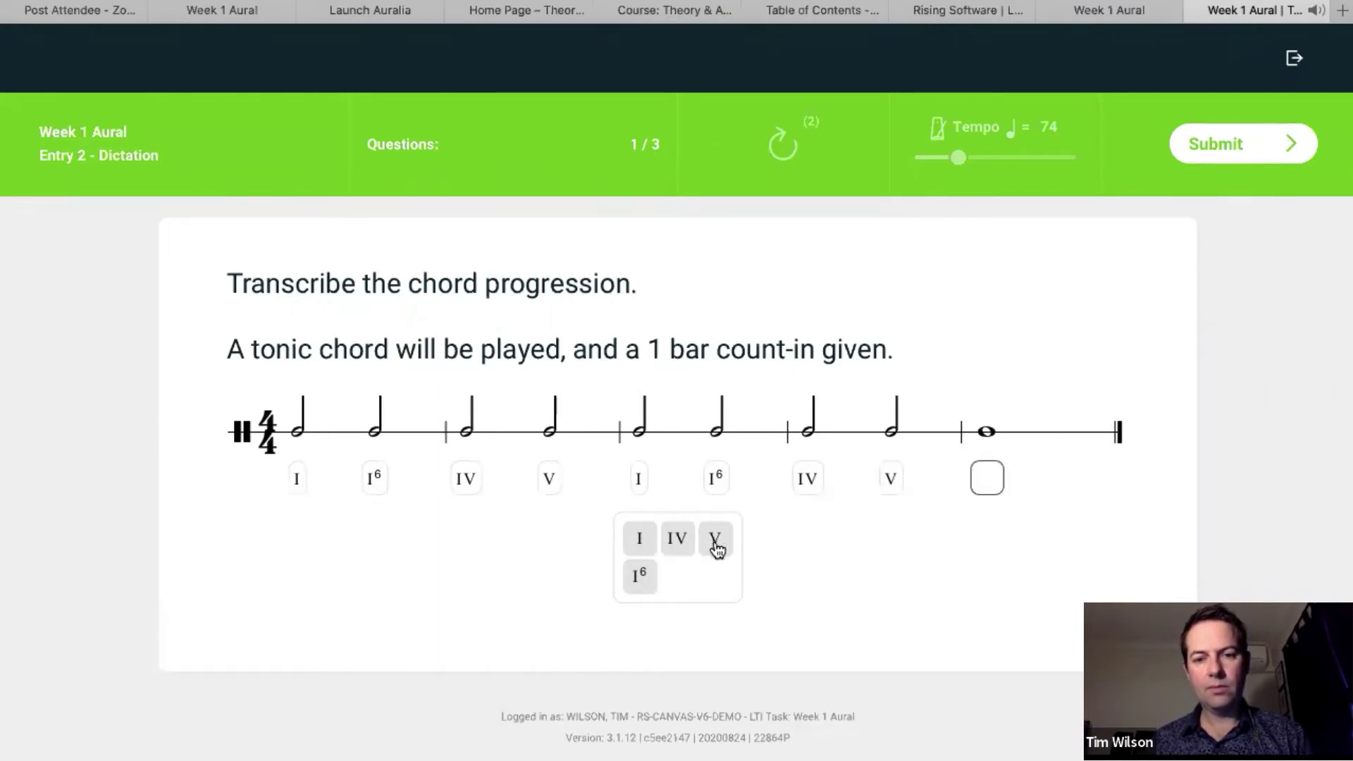
{"action": "left_click", "coordinate": [643, 540]}
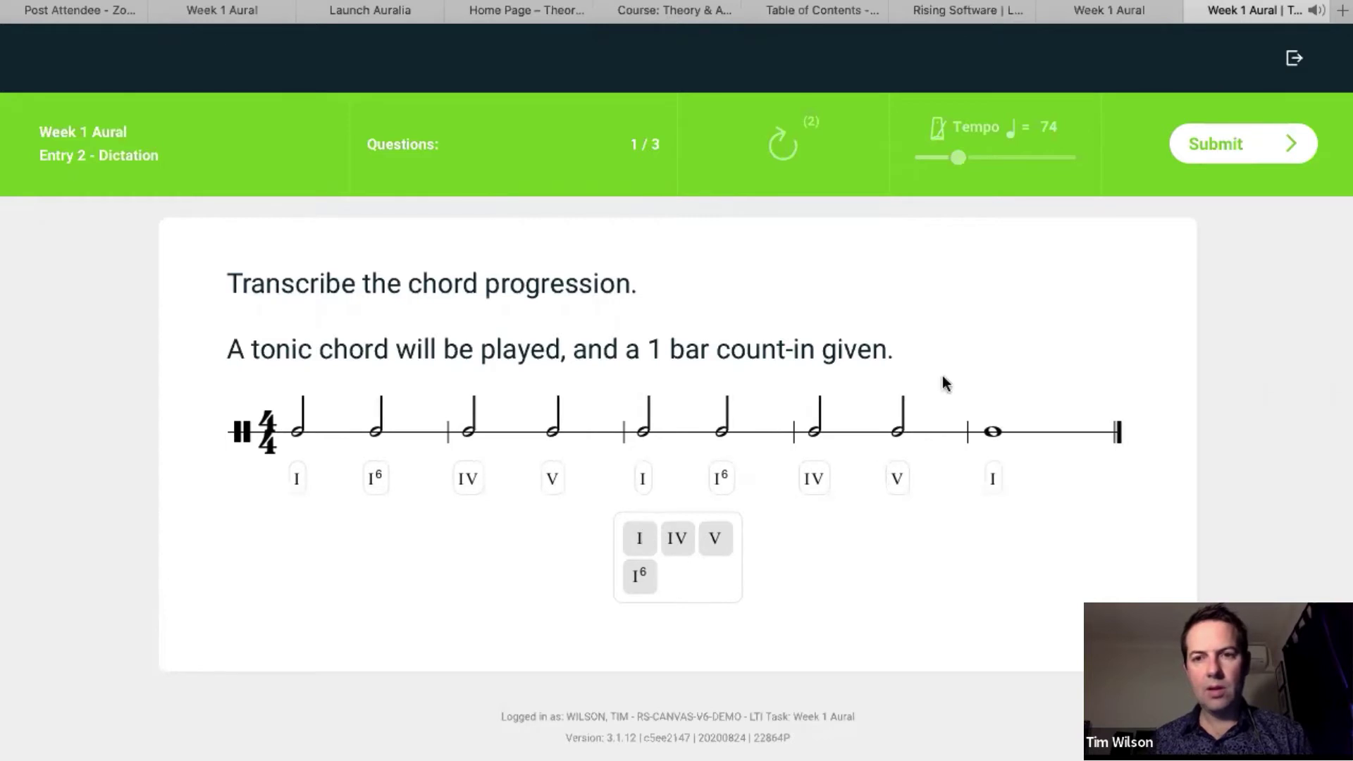
{"action": "left_click", "coordinate": [1246, 149]}
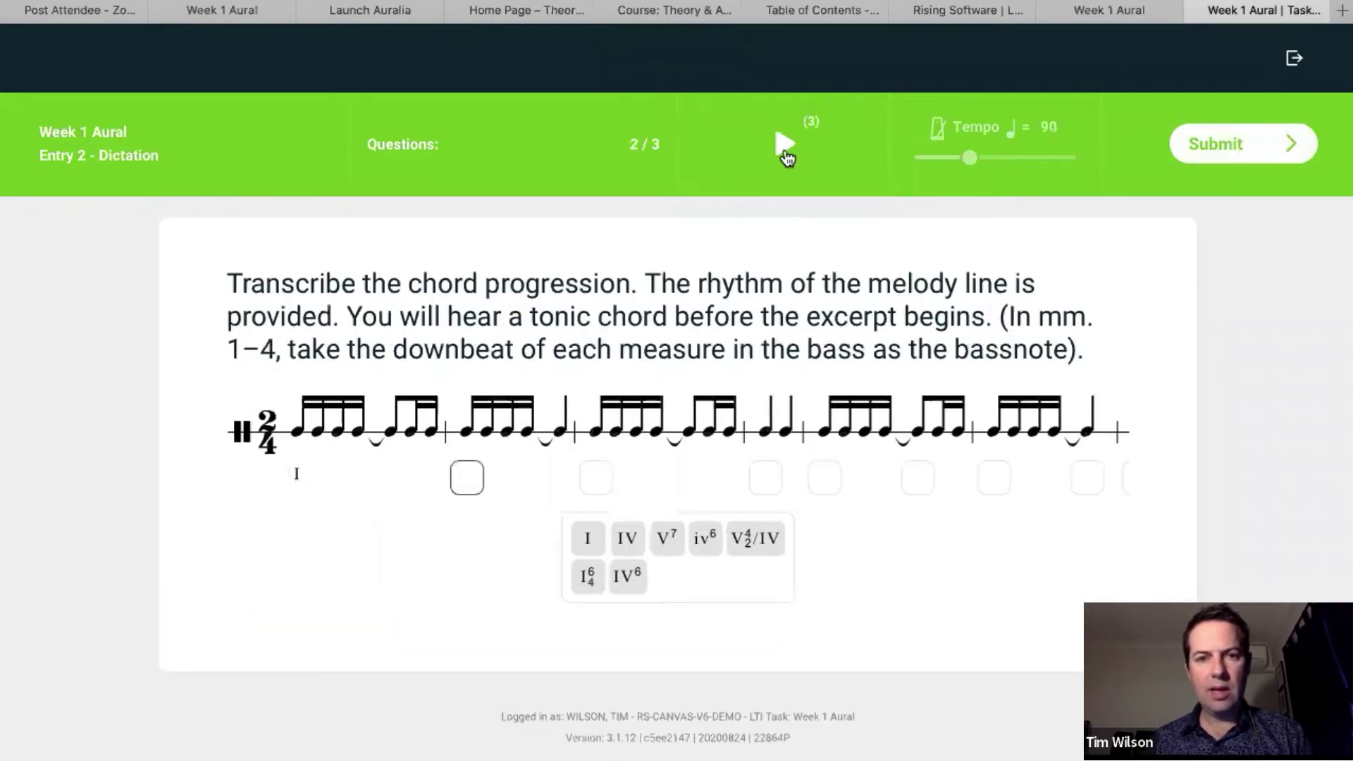
Play the second Dictation excerpt, fill its chord boxes with I, V7, I, V4/2/IV and I for all the rest, and submit.
{"action": "left_click", "coordinate": [783, 149]}
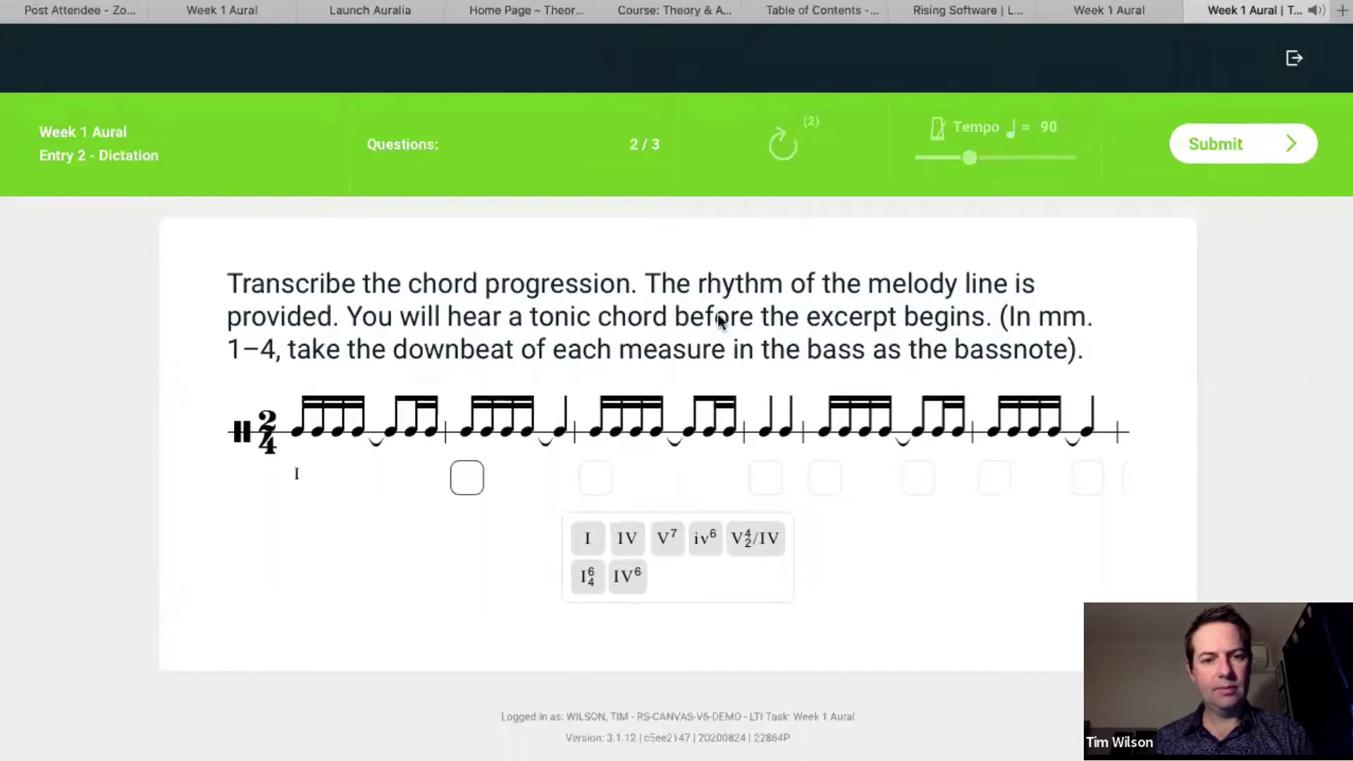
{"action": "left_click", "coordinate": [595, 540]}
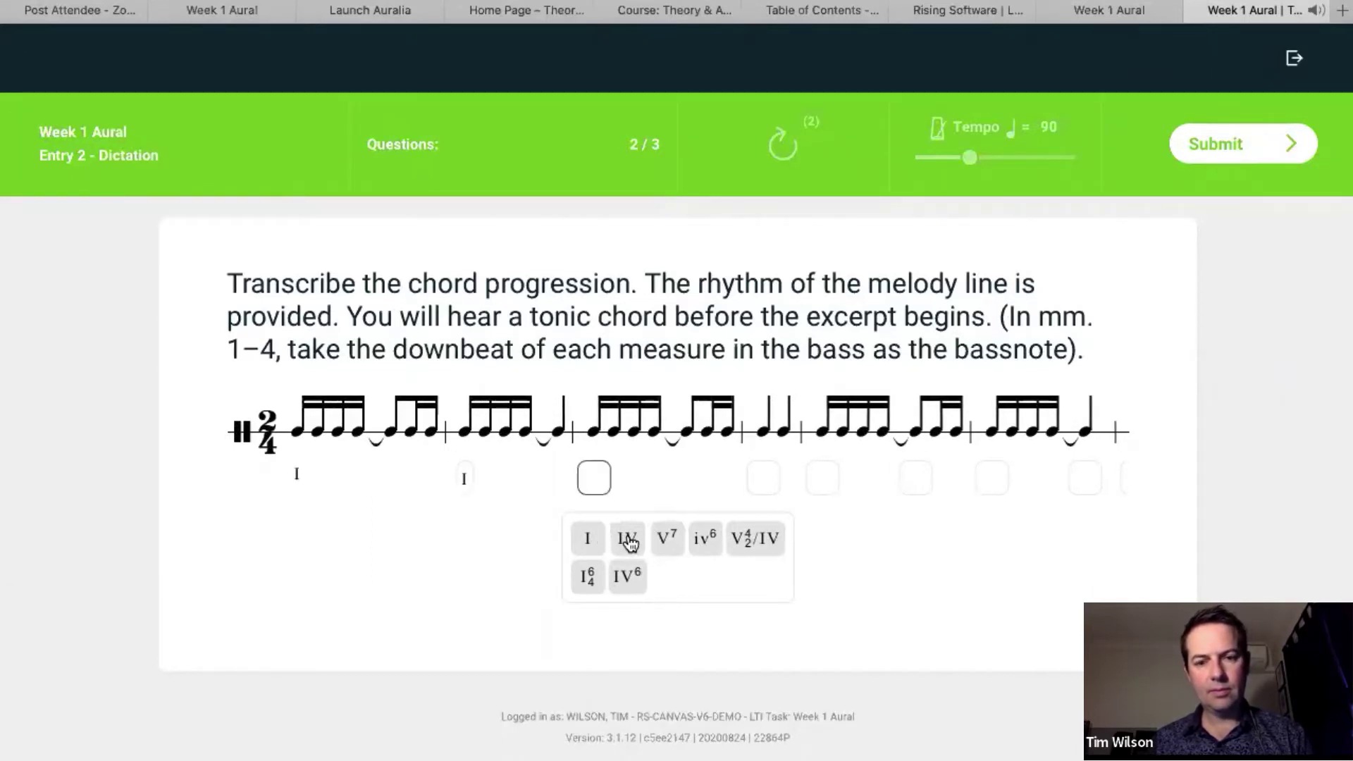
{"action": "left_click", "coordinate": [664, 544]}
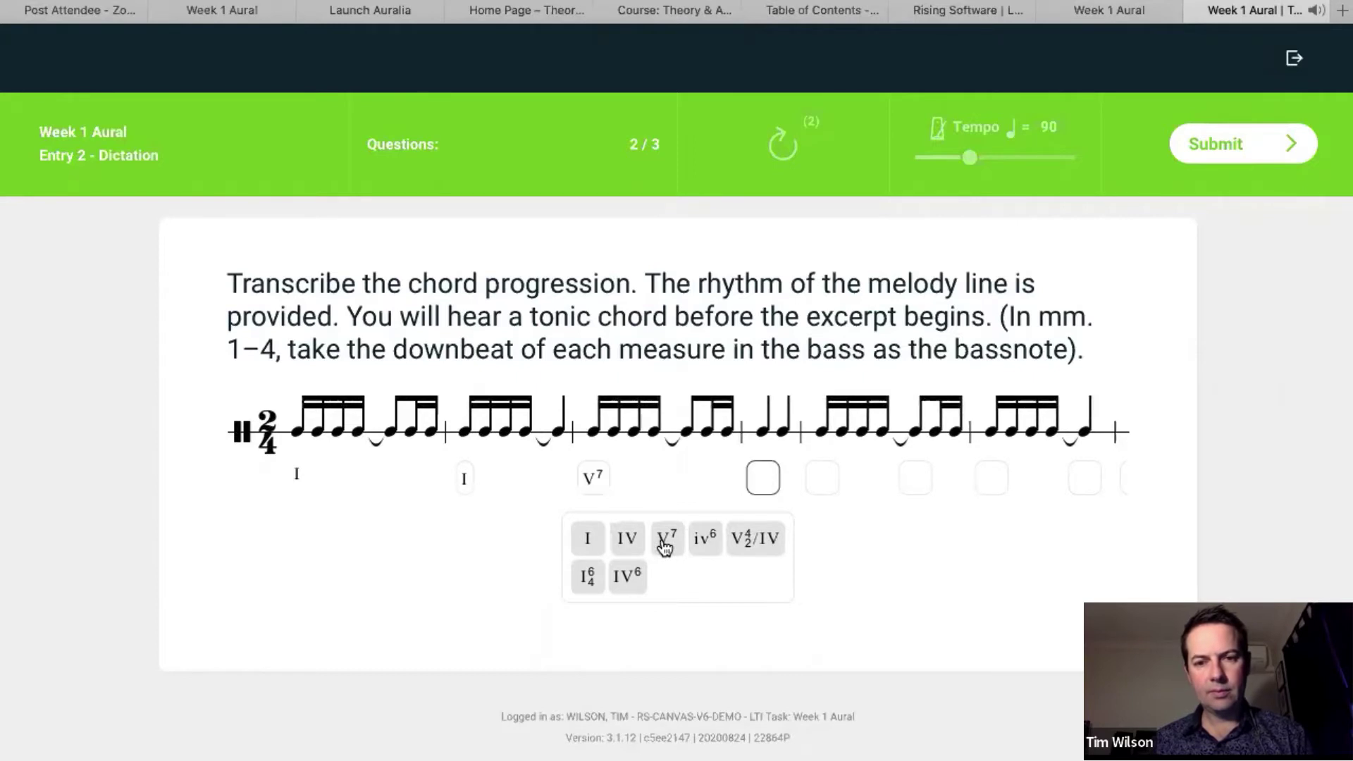
{"action": "left_click", "coordinate": [589, 541]}
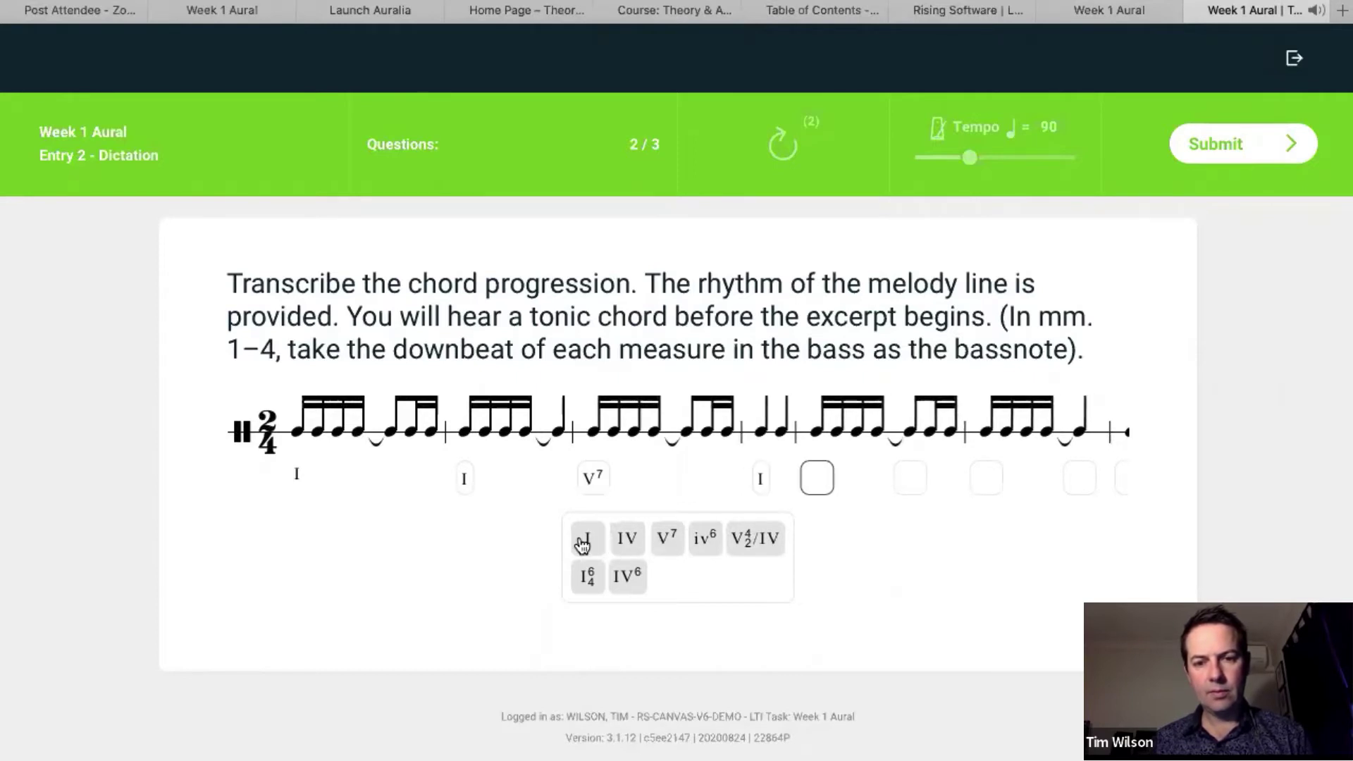
{"action": "left_click", "coordinate": [751, 544]}
{"action": "triple_click", "coordinate": [593, 542]}
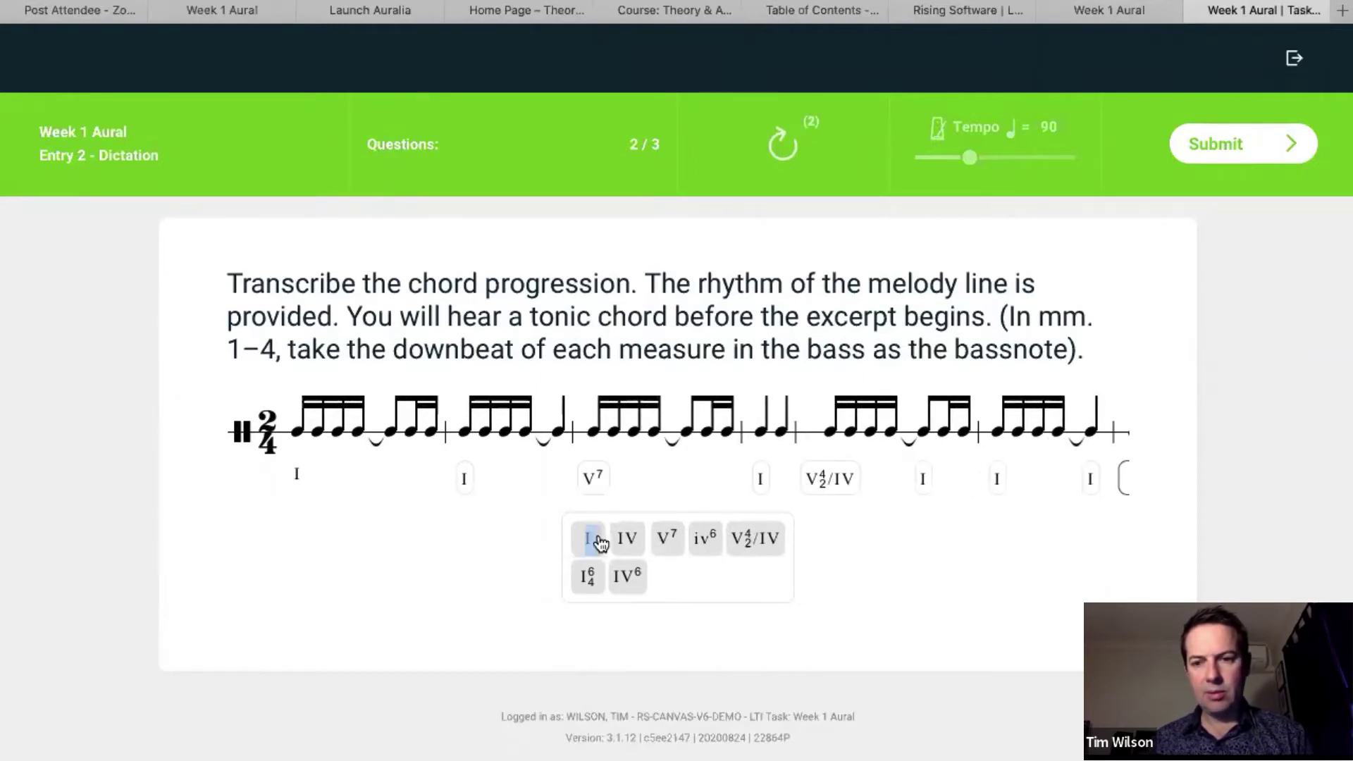
{"action": "scroll", "coordinate": [987, 467], "scroll_direction": "left", "scroll_amount": 2}
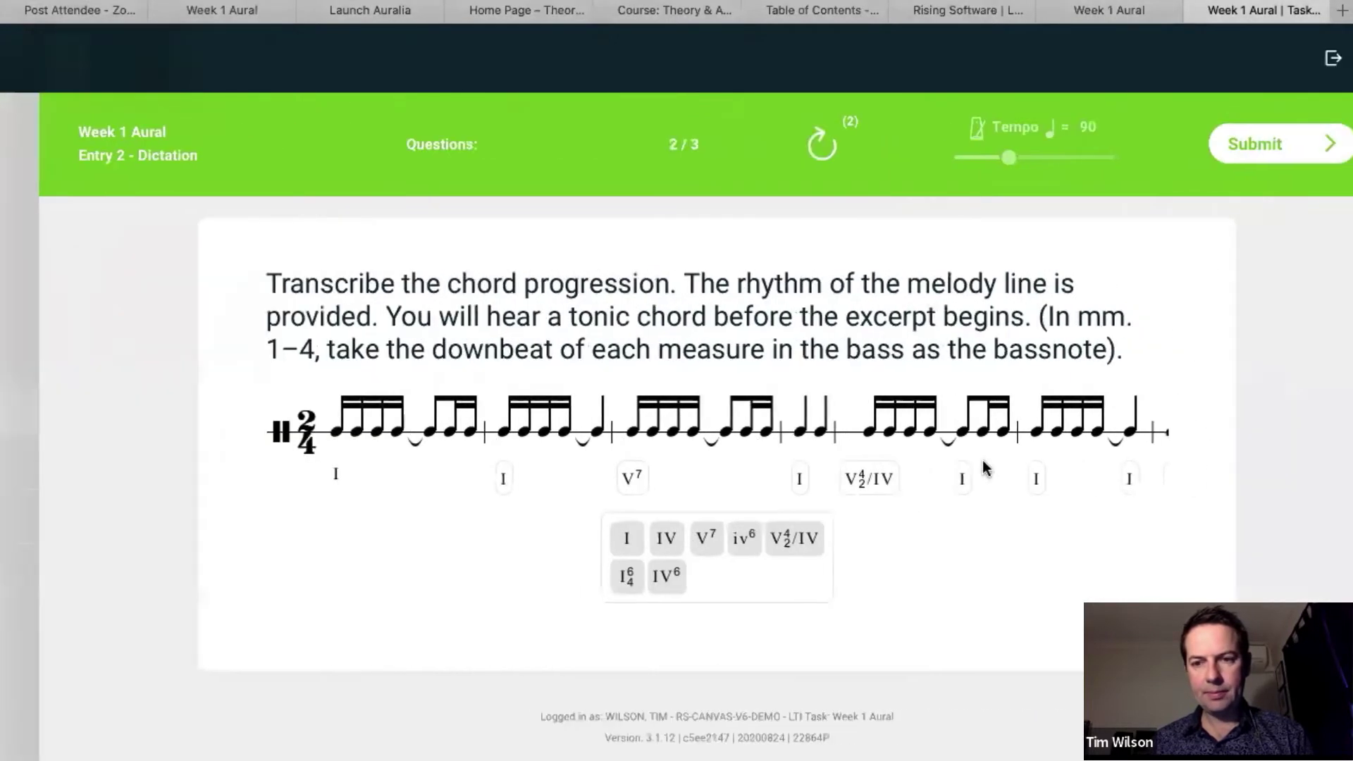
{"action": "scroll", "coordinate": [982, 460], "scroll_direction": "right", "scroll_amount": 5}
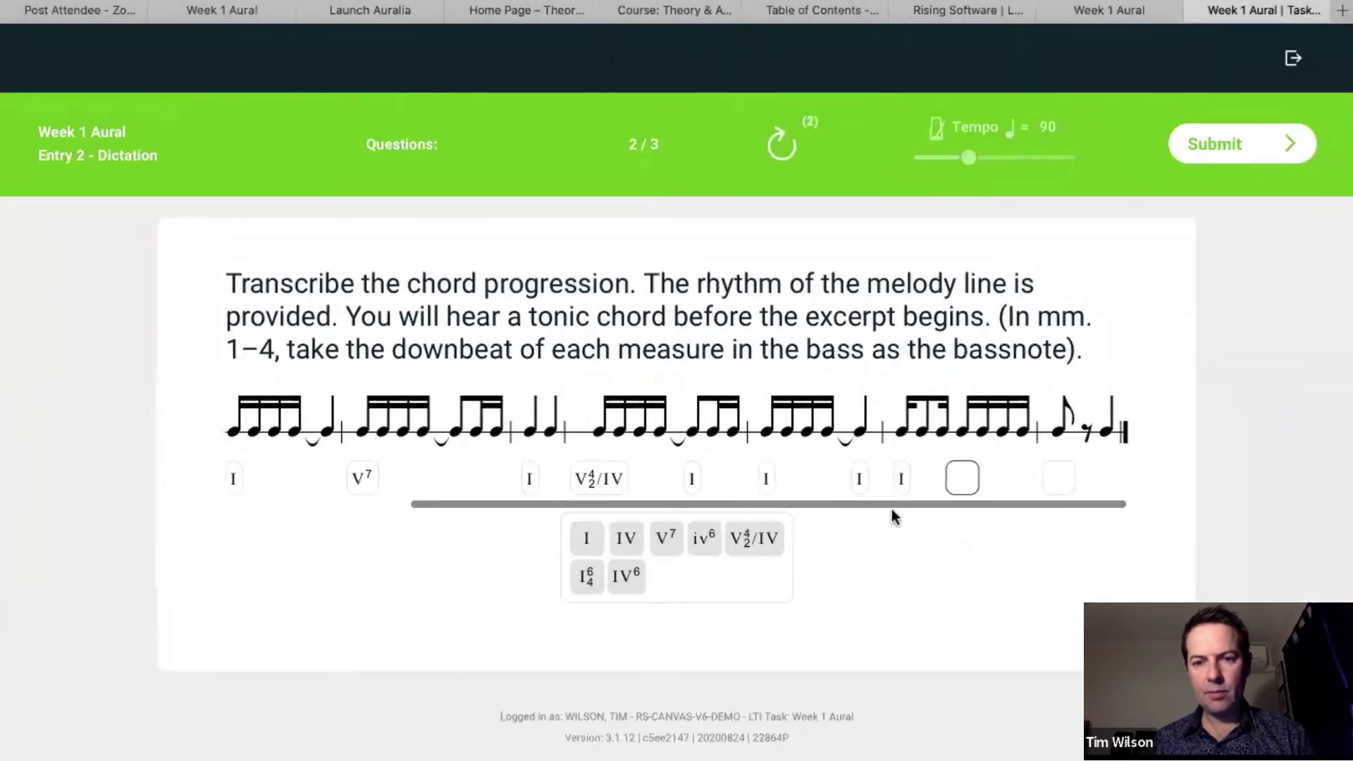
{"action": "double_click", "coordinate": [586, 538]}
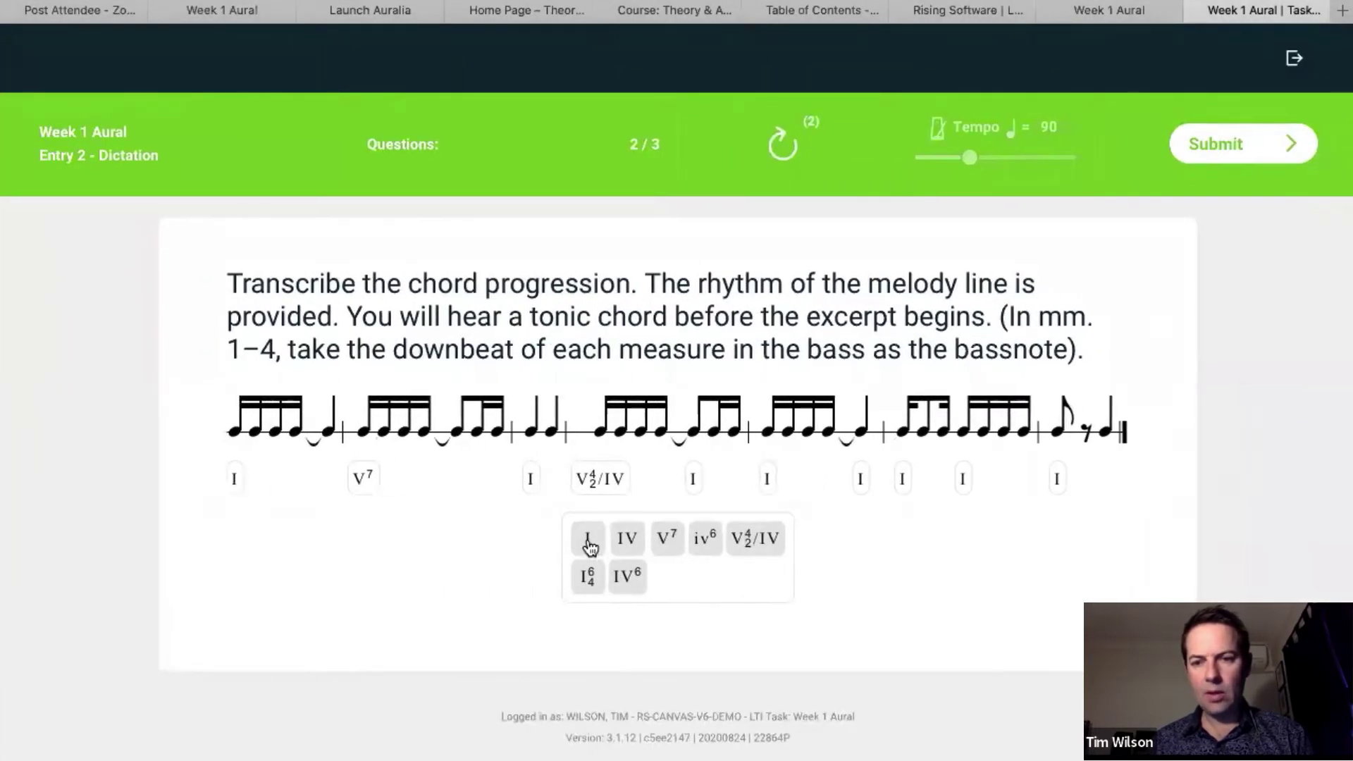
{"action": "left_click", "coordinate": [1235, 151]}
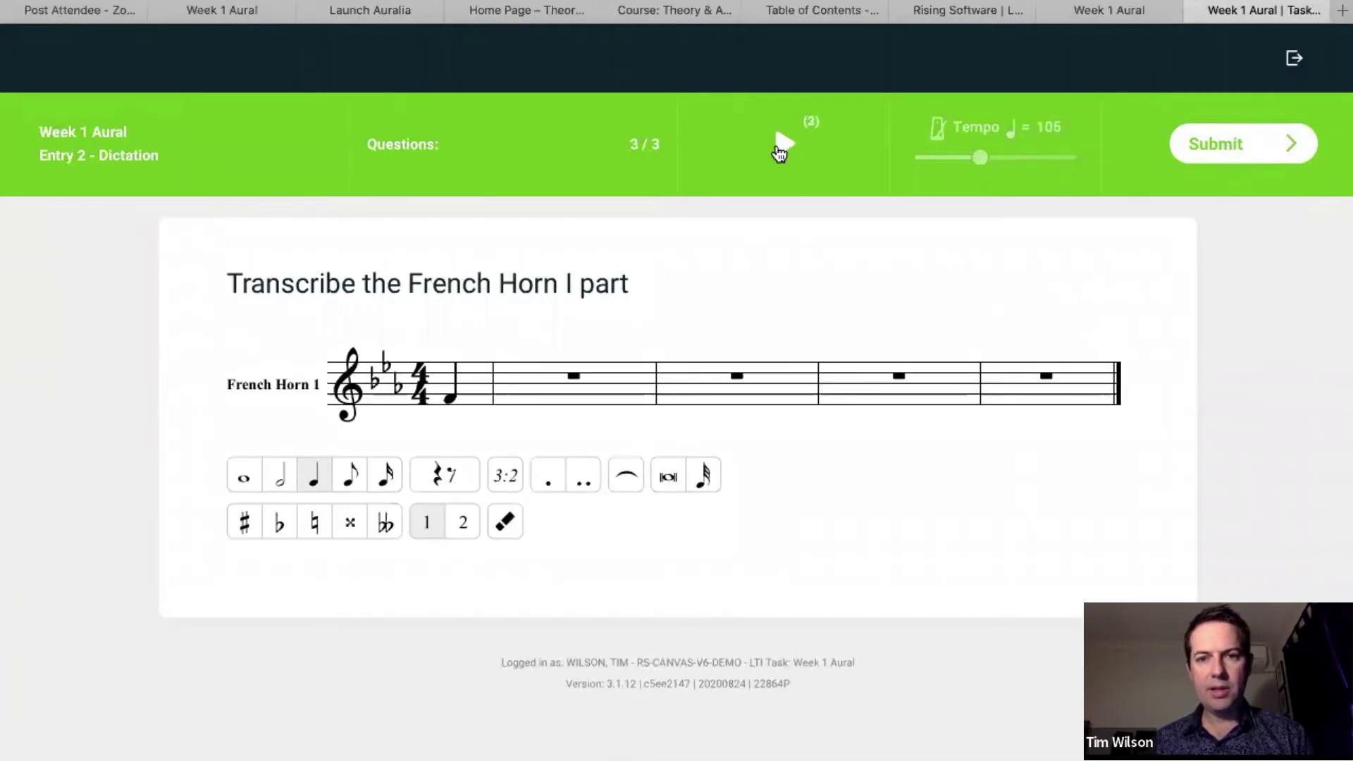
Play the third Dictation excerpt and enter quarter notes G, F, E-flat, F and G after the given note in the French Horn 1 part.
{"action": "left_click", "coordinate": [780, 150]}
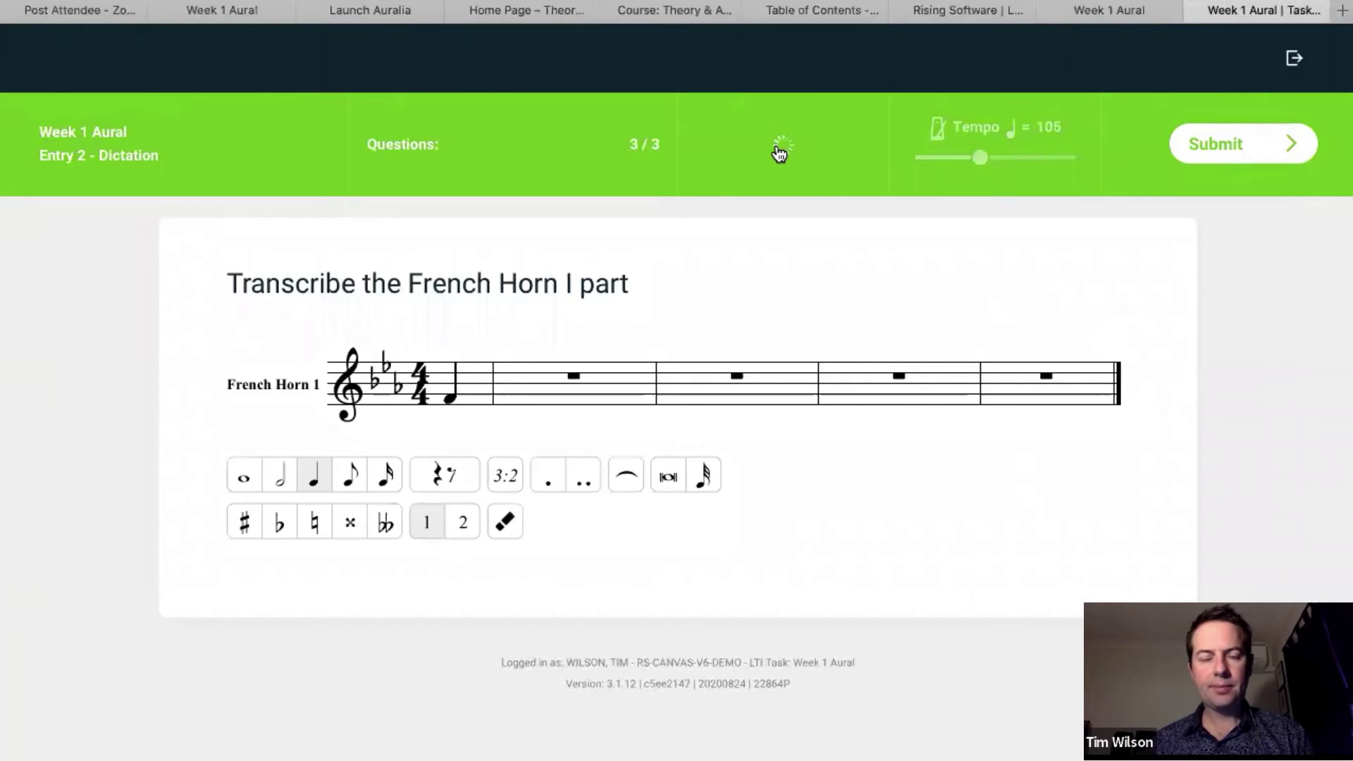
{"action": "left_click", "coordinate": [523, 400]}
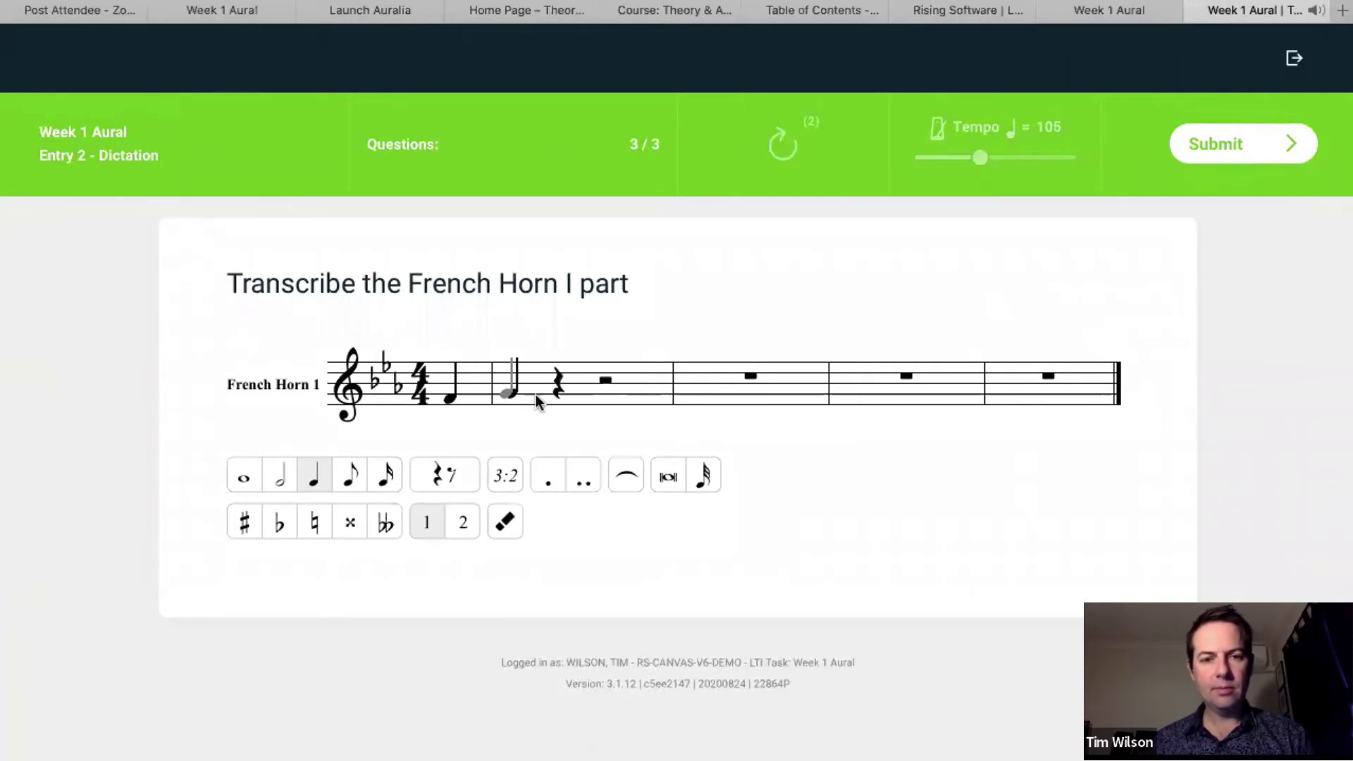
{"action": "left_click", "coordinate": [606, 402]}
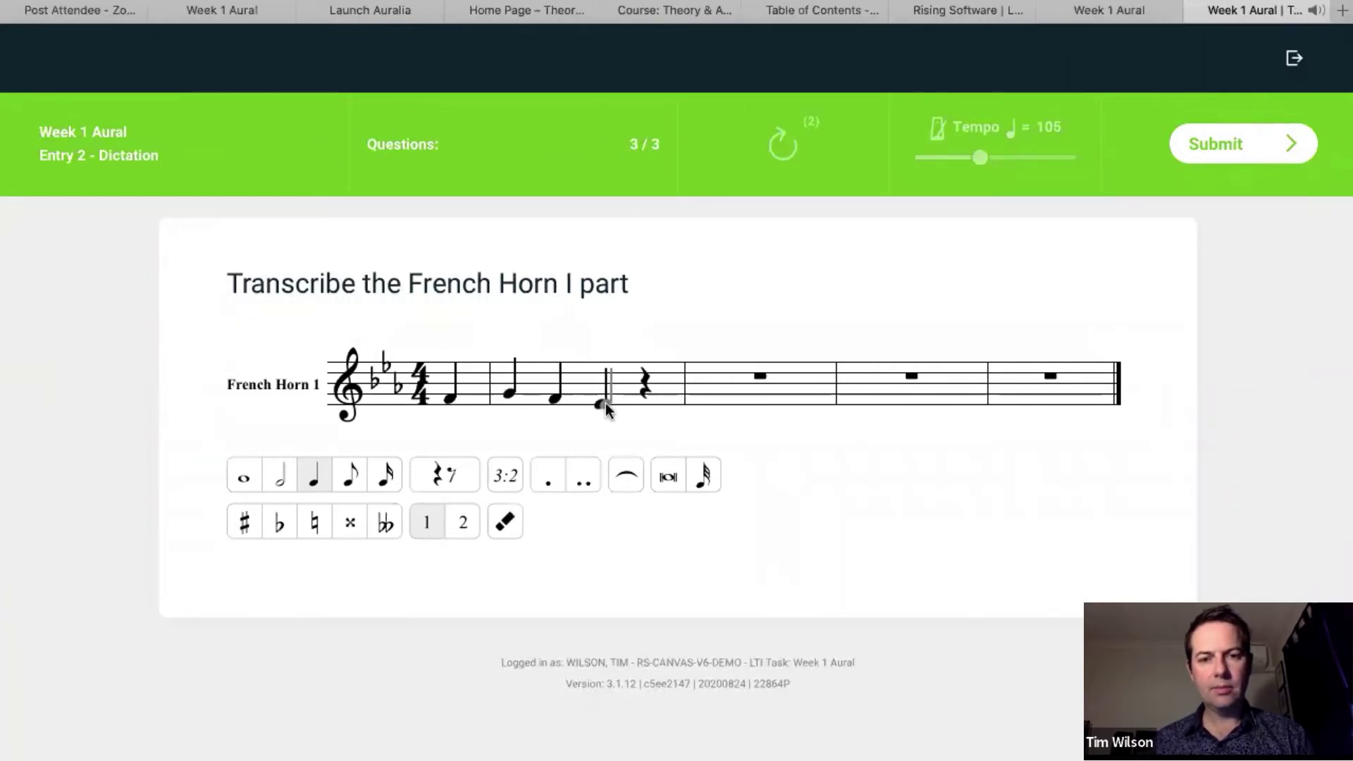
{"action": "left_click", "coordinate": [650, 396]}
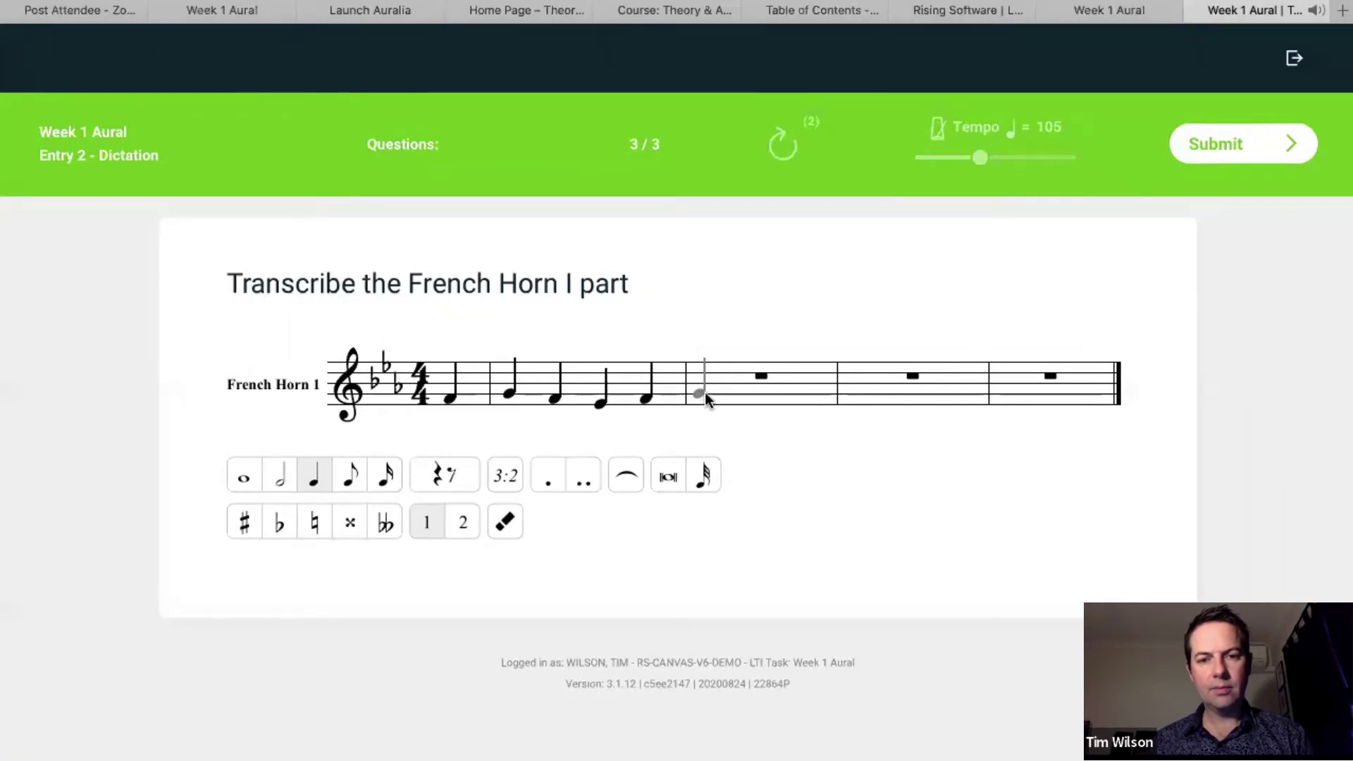
{"action": "left_click", "coordinate": [705, 394]}
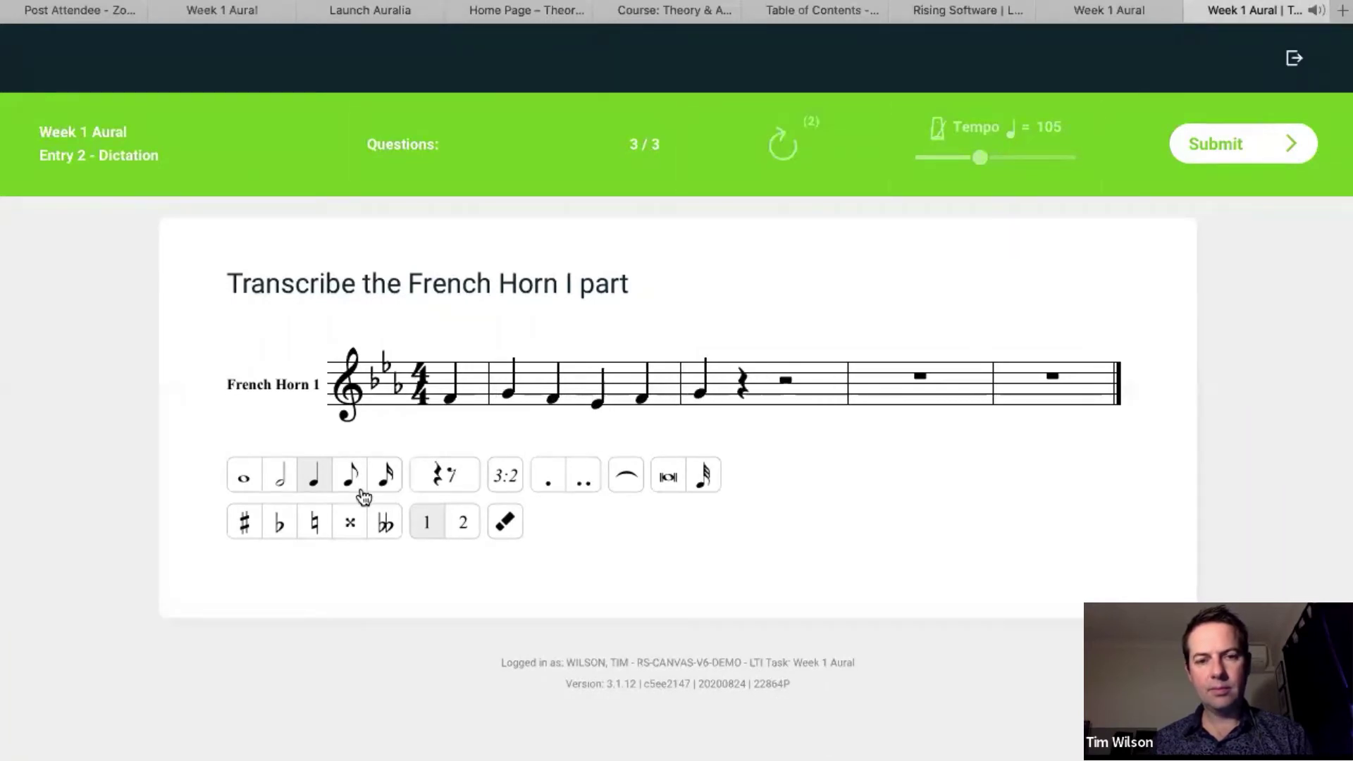
Add four eighth notes after the last quarter note, submit the French Horn 1 transcription and log out of the task.
{"action": "left_click", "coordinate": [350, 476]}
{"action": "left_click", "coordinate": [747, 379]}
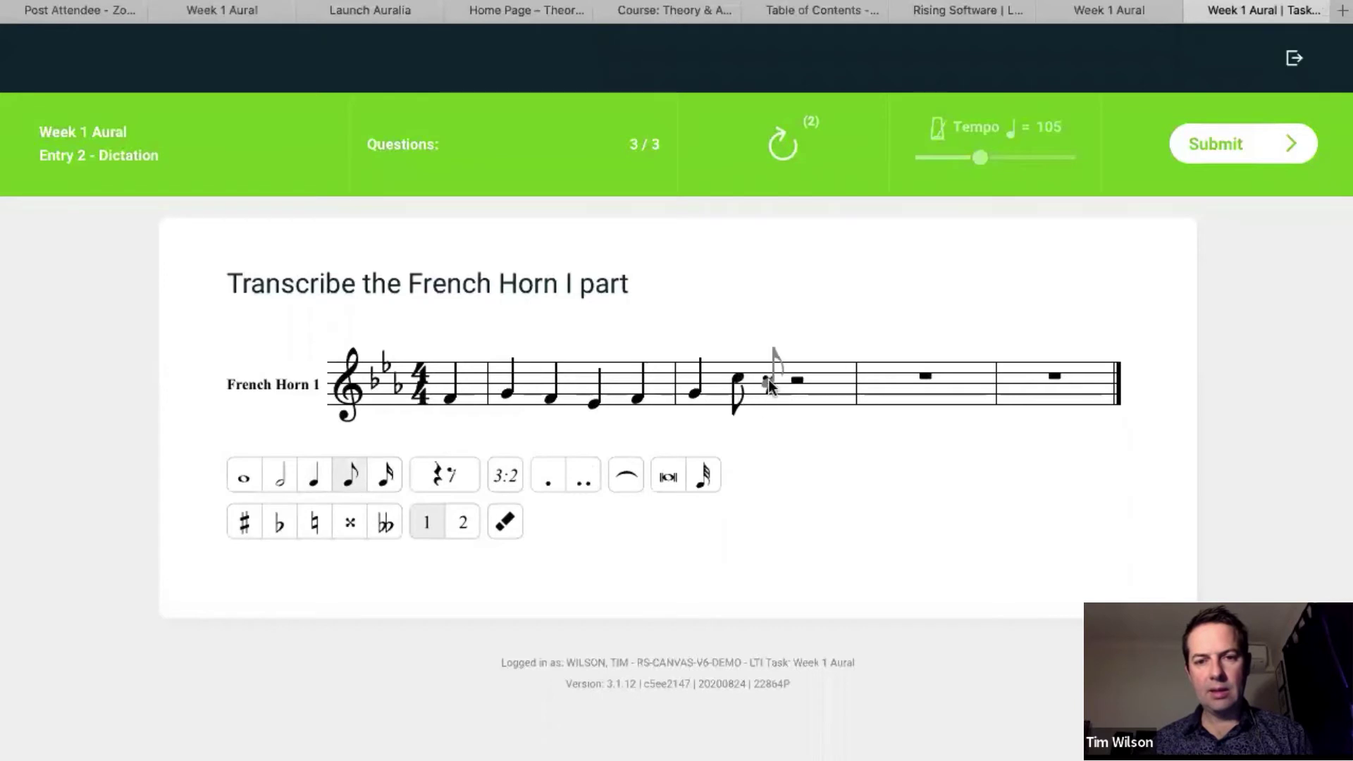
{"action": "left_click", "coordinate": [773, 384]}
{"action": "left_click", "coordinate": [803, 388]}
{"action": "left_click", "coordinate": [828, 379]}
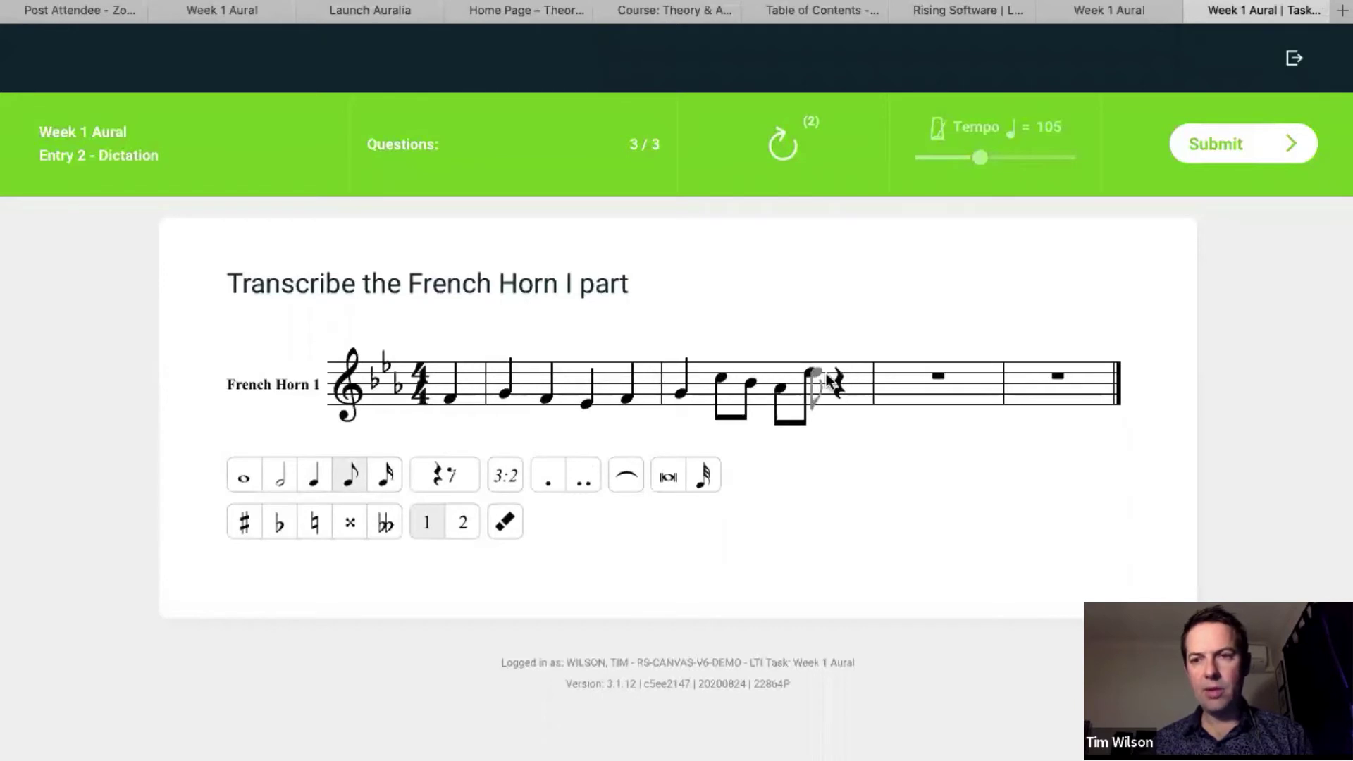
{"action": "left_click", "coordinate": [1225, 155]}
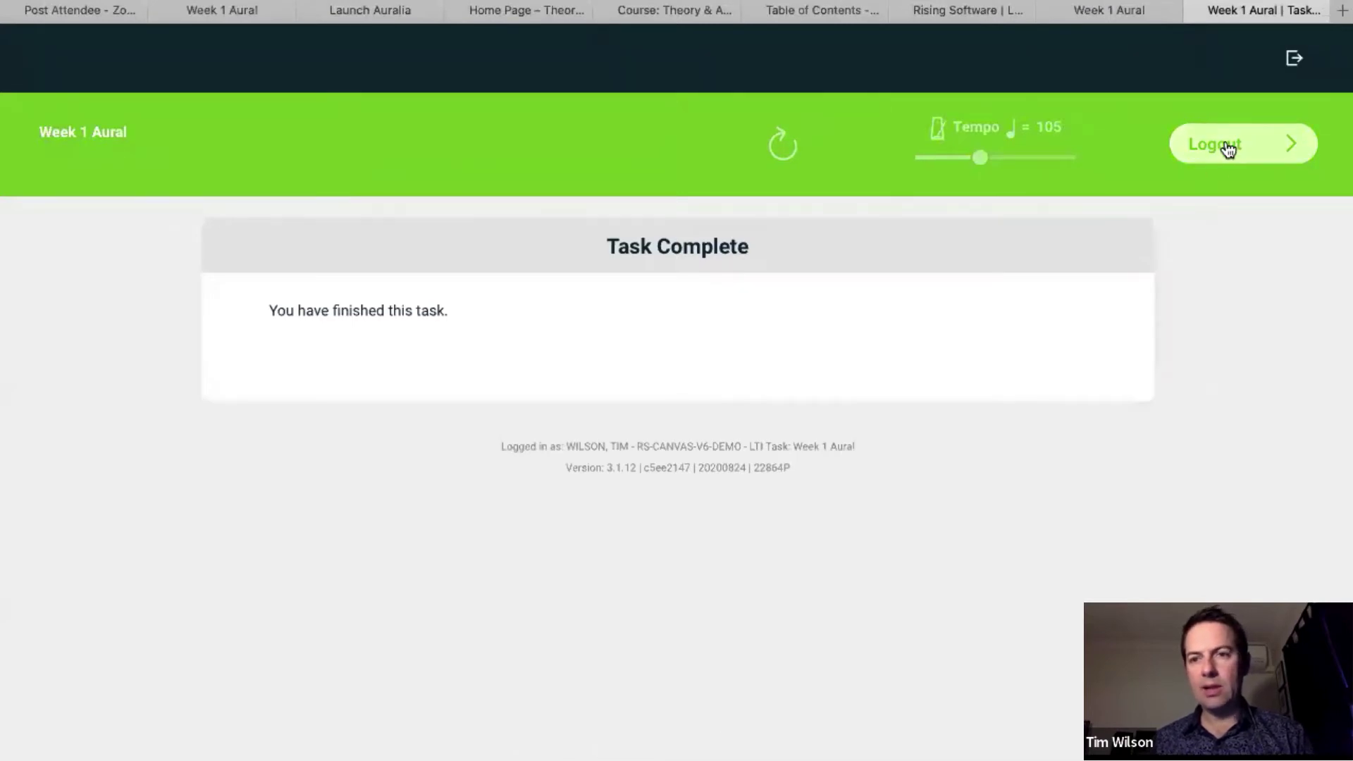
{"action": "left_click", "coordinate": [1227, 150]}
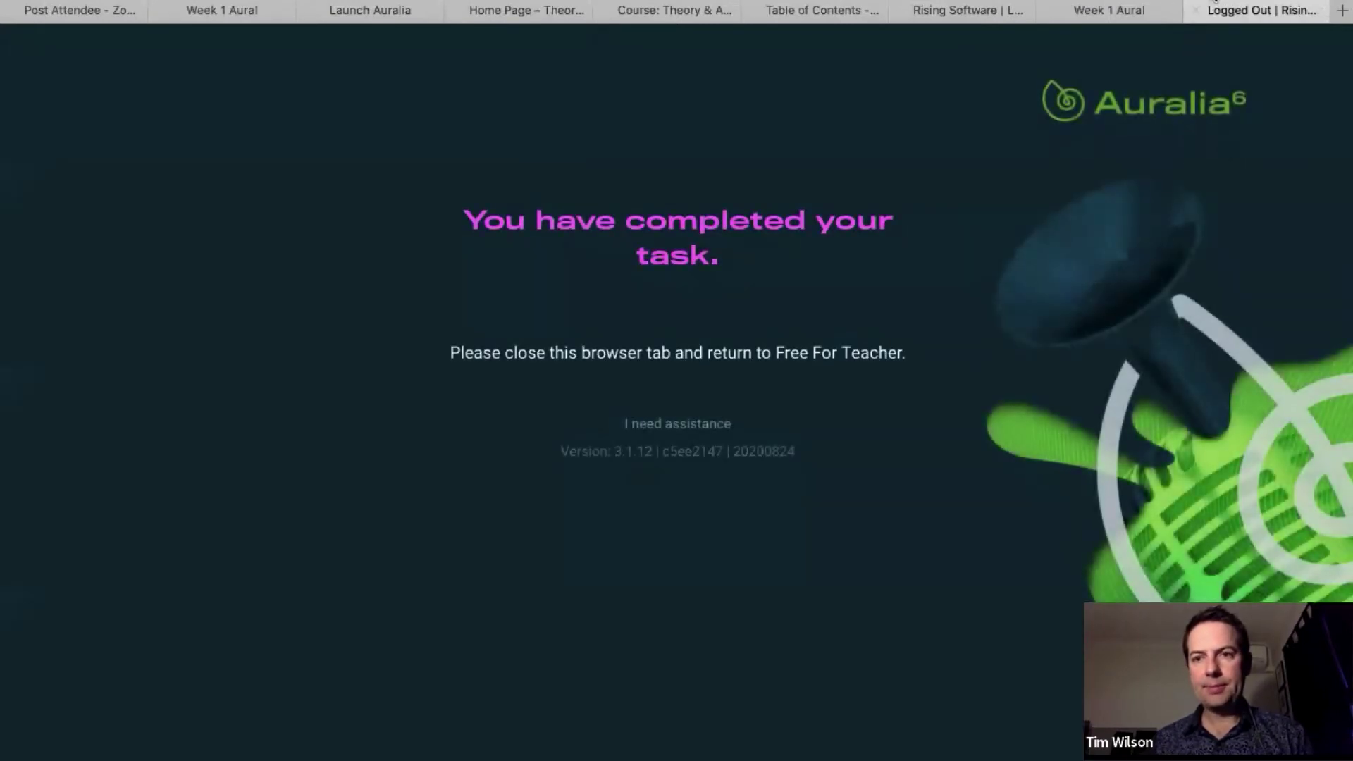
Close the completed task's tab and the Launch Auralia tab, and show the ET101 course's list of assignments.
{"action": "left_click", "coordinate": [1198, 11]}
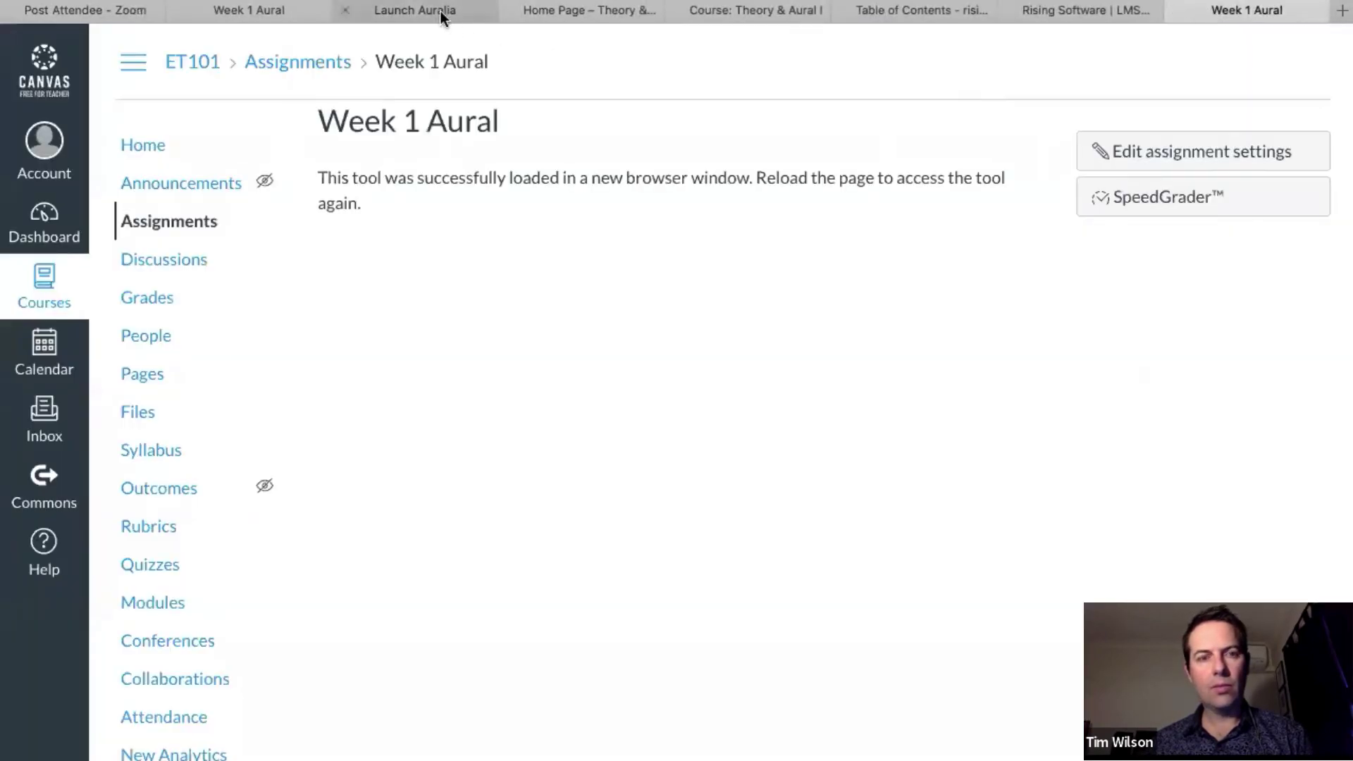
{"action": "left_click", "coordinate": [440, 11]}
{"action": "left_click", "coordinate": [345, 11]}
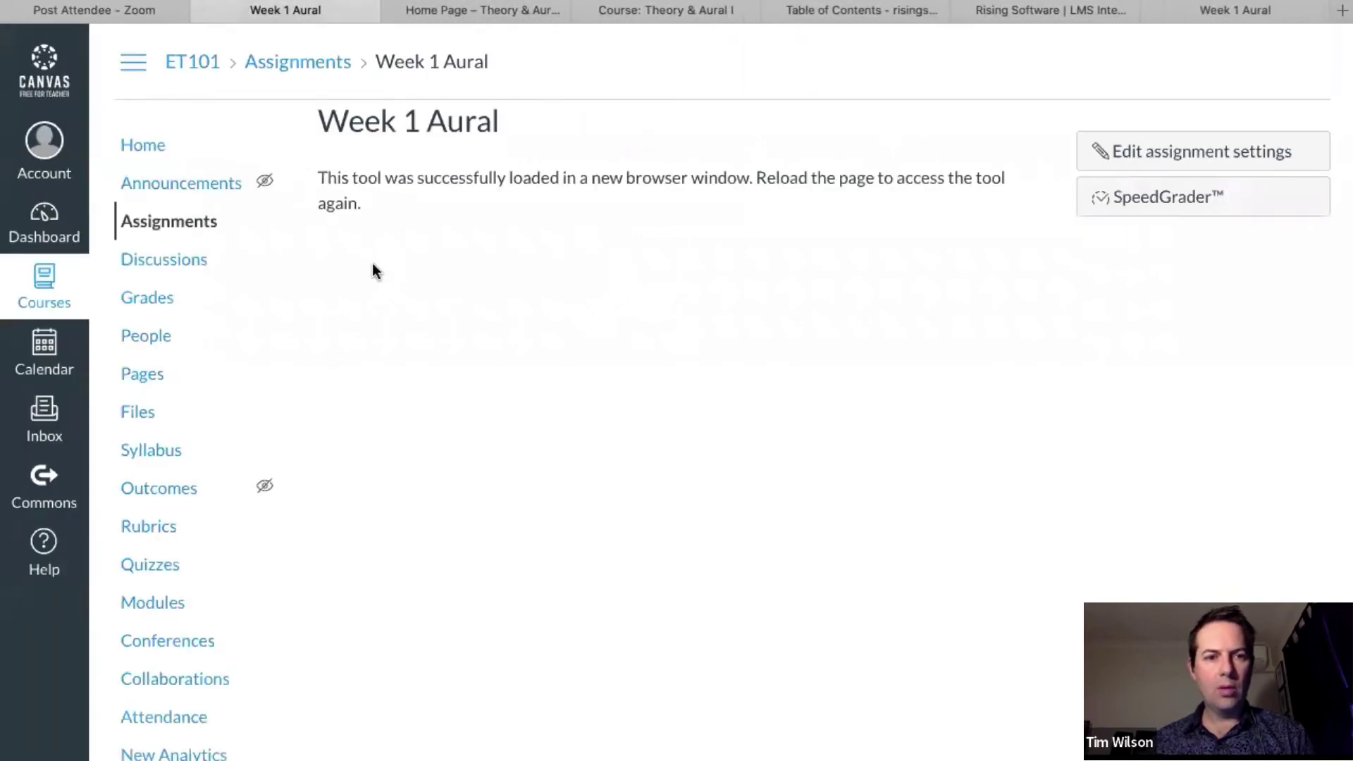
{"action": "left_click", "coordinate": [181, 232]}
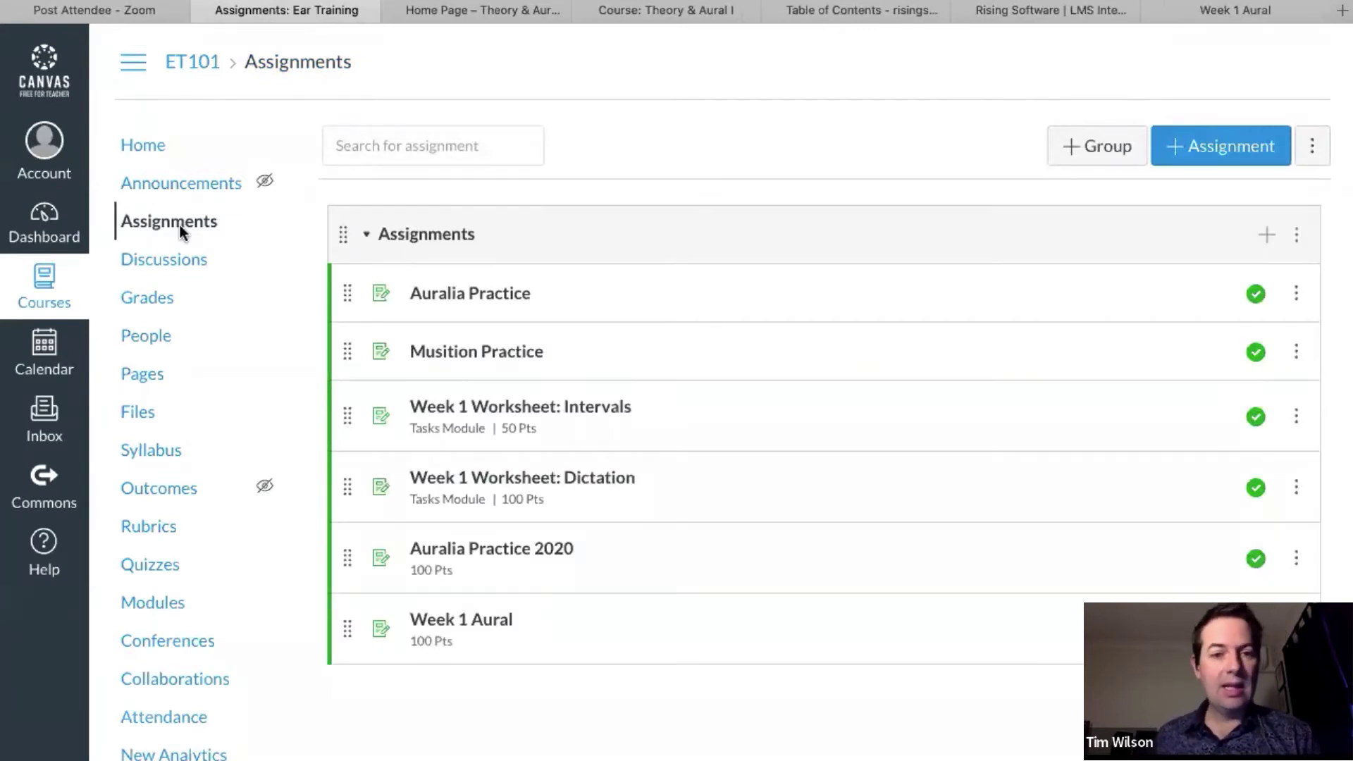
Open the ET101 gradebook and review its assignment columns from Auralia Practice through Week 1 Aural and Total.
{"action": "left_click", "coordinate": [164, 303]}
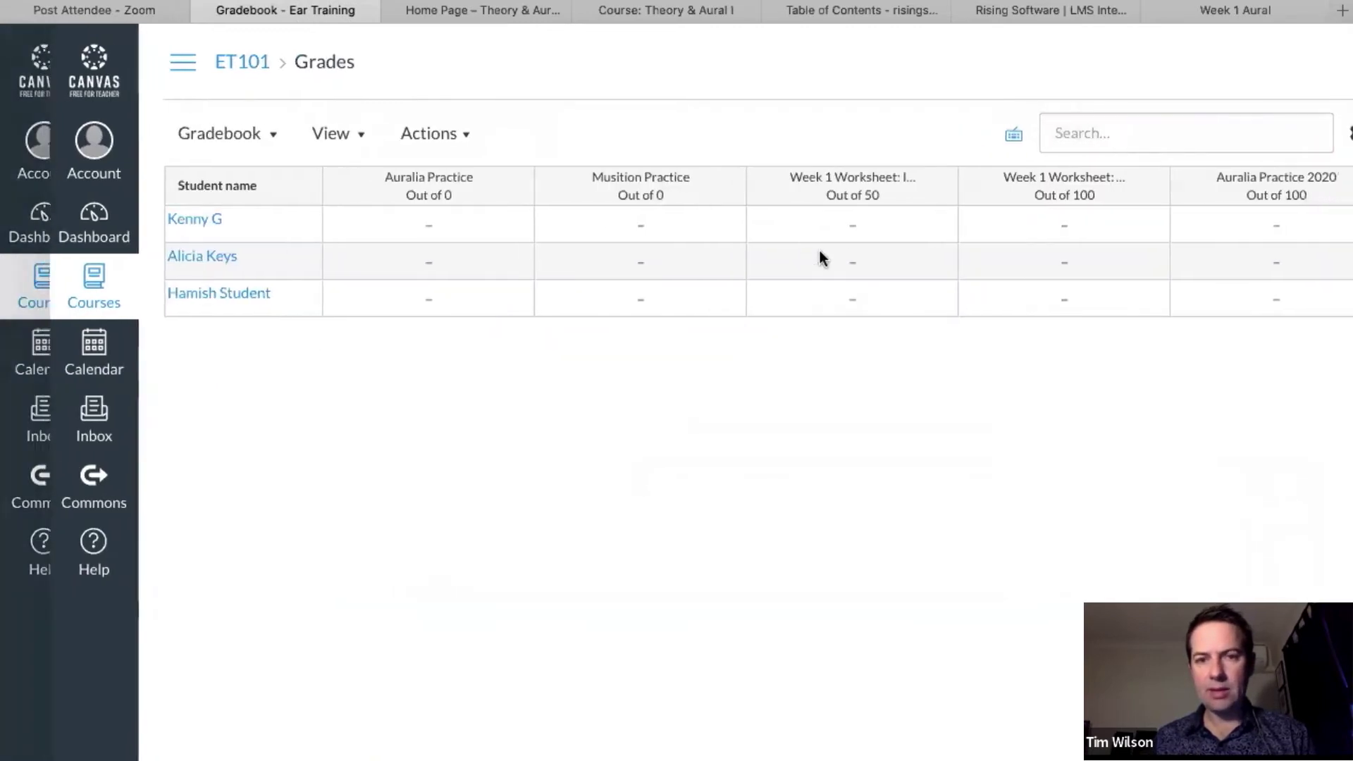
{"action": "scroll", "coordinate": [819, 251], "scroll_direction": "right", "scroll_amount": 4}
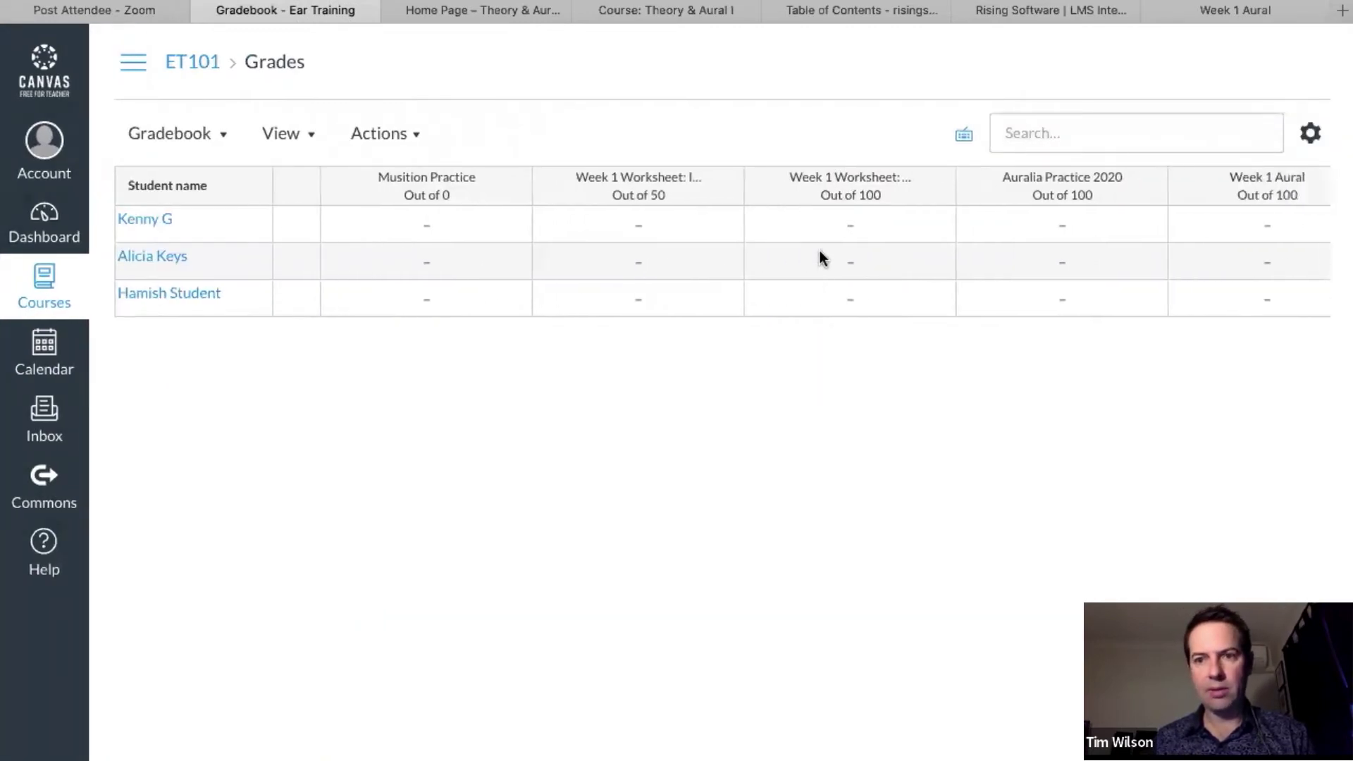
{"action": "scroll", "coordinate": [819, 250], "scroll_direction": "right", "scroll_amount": 3}
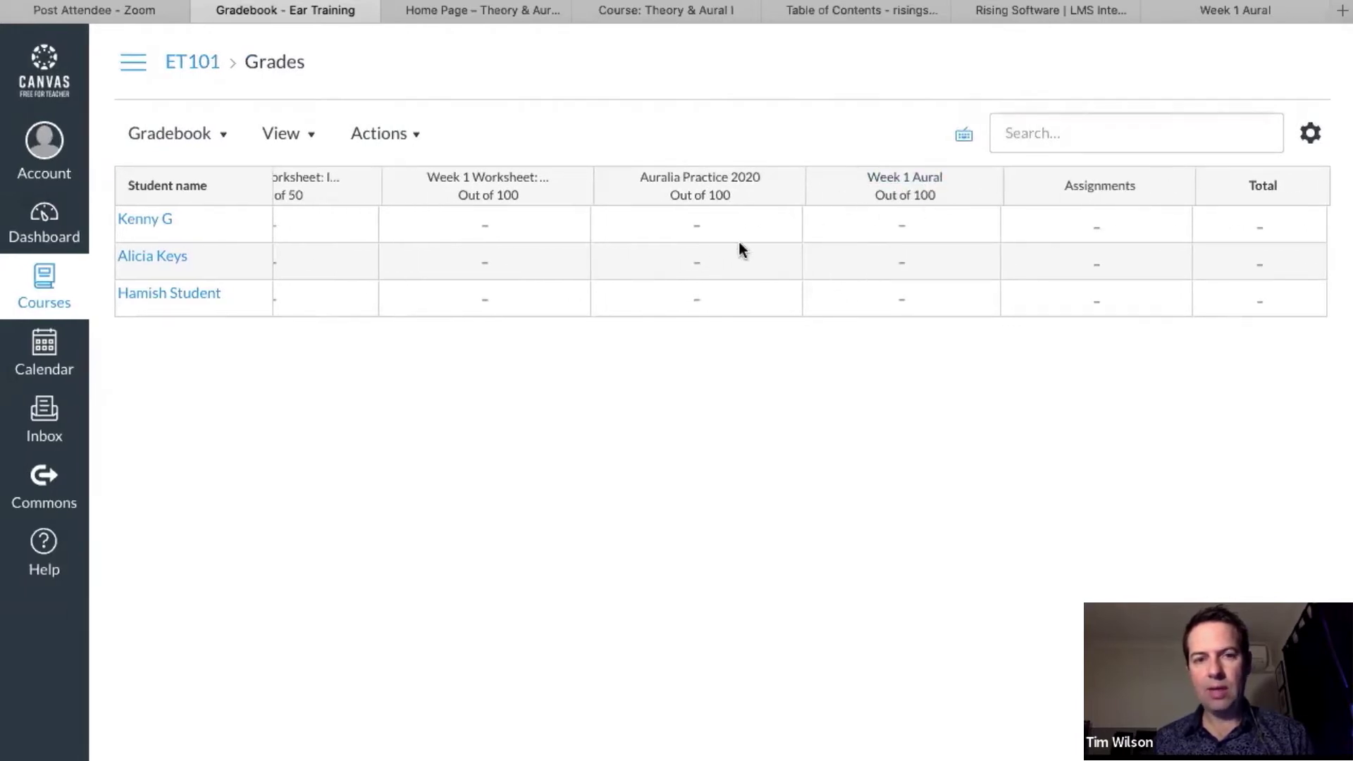
{"action": "scroll", "coordinate": [739, 243], "scroll_direction": "left", "scroll_amount": 4}
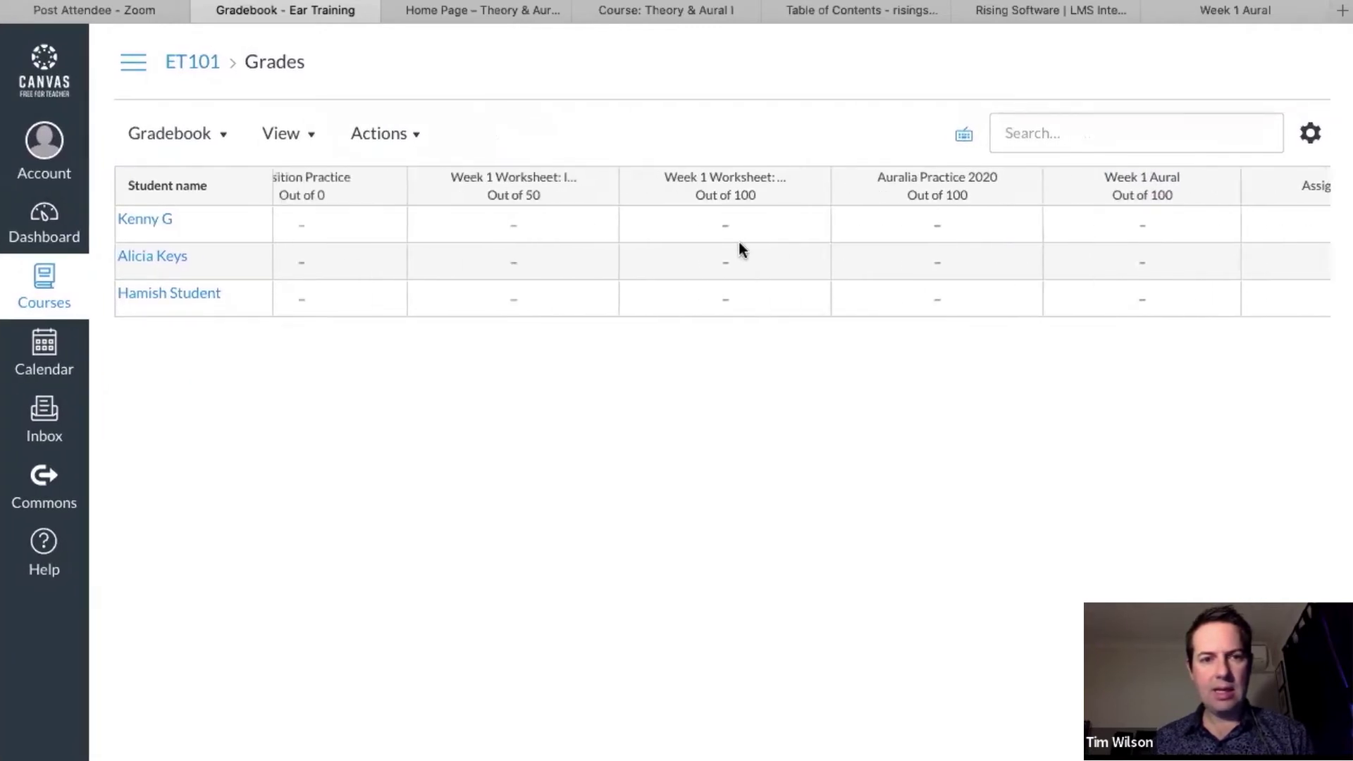
{"action": "scroll", "coordinate": [738, 242], "scroll_direction": "right", "scroll_amount": 4}
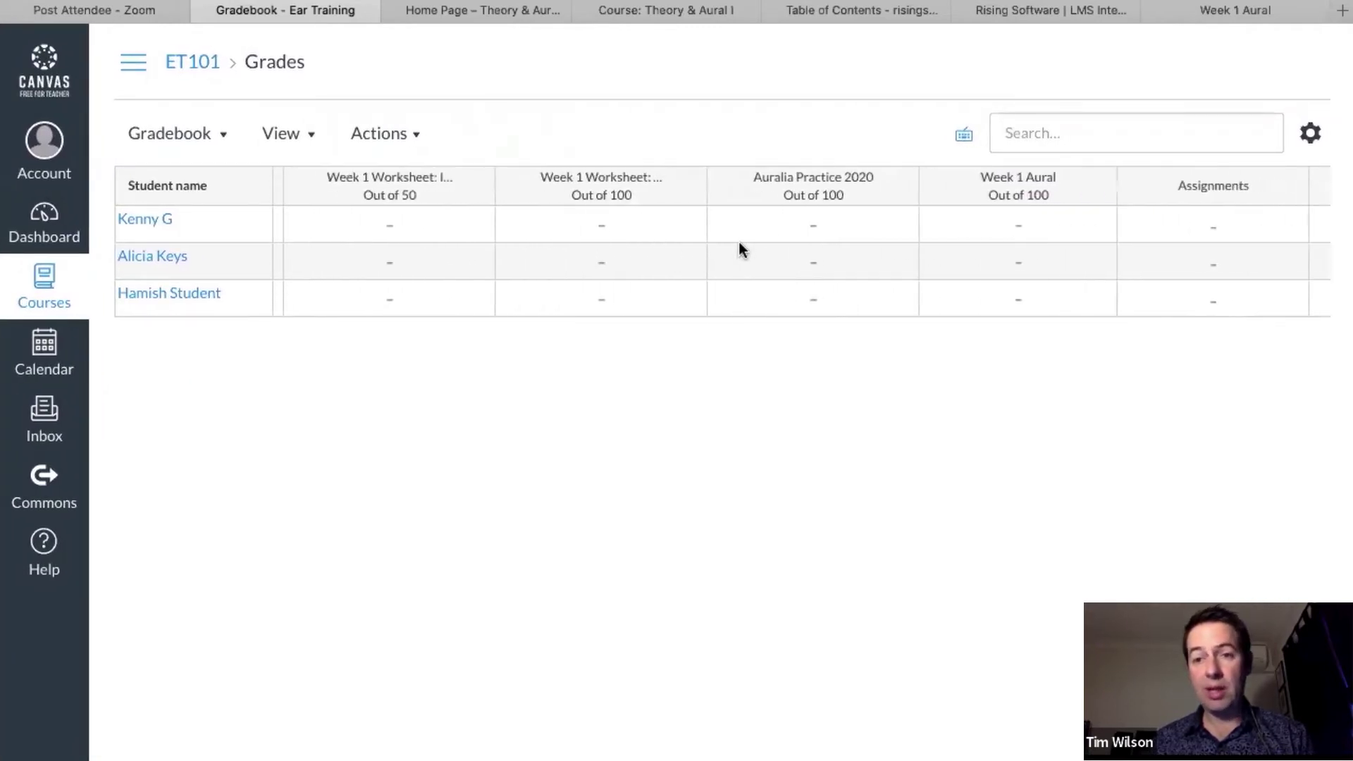
{"action": "scroll", "coordinate": [739, 242], "scroll_direction": "right", "scroll_amount": 2}
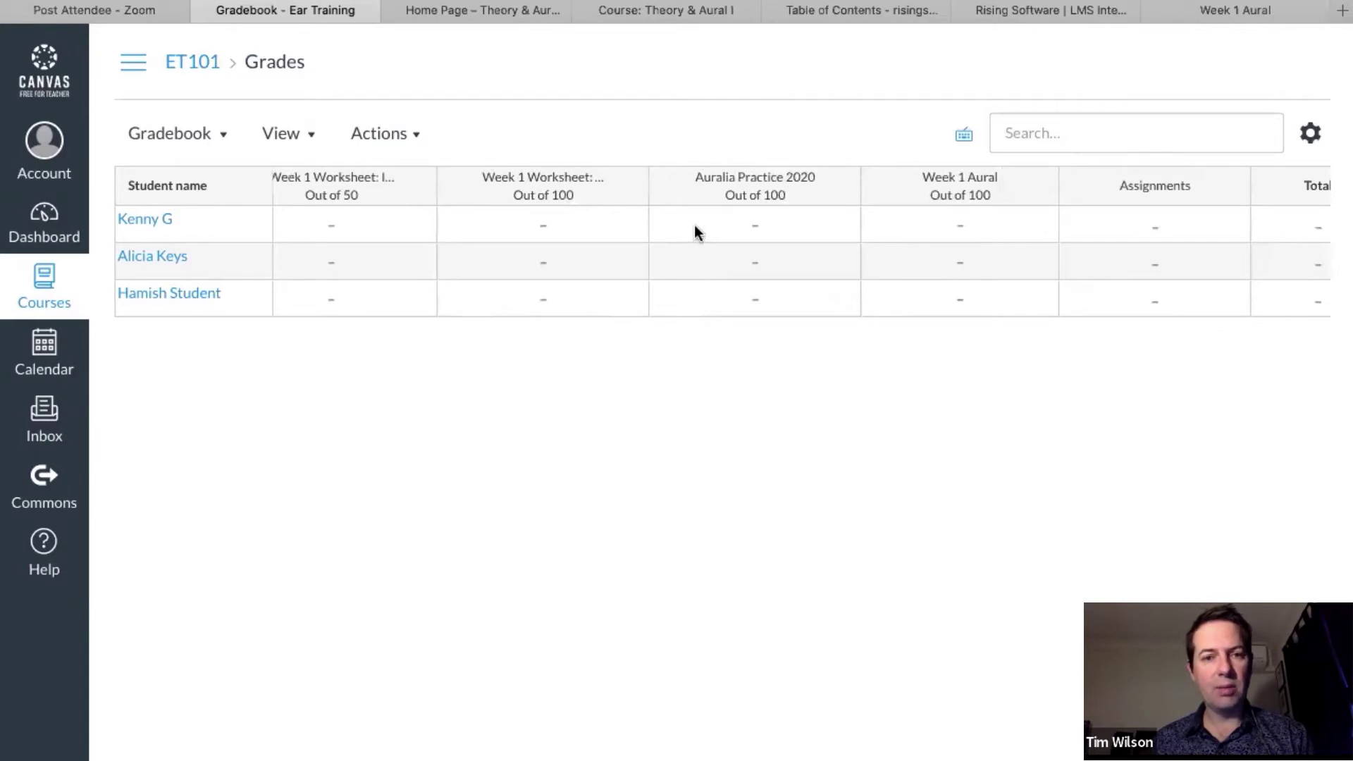
{"action": "scroll", "coordinate": [695, 226], "scroll_direction": "left", "scroll_amount": 6}
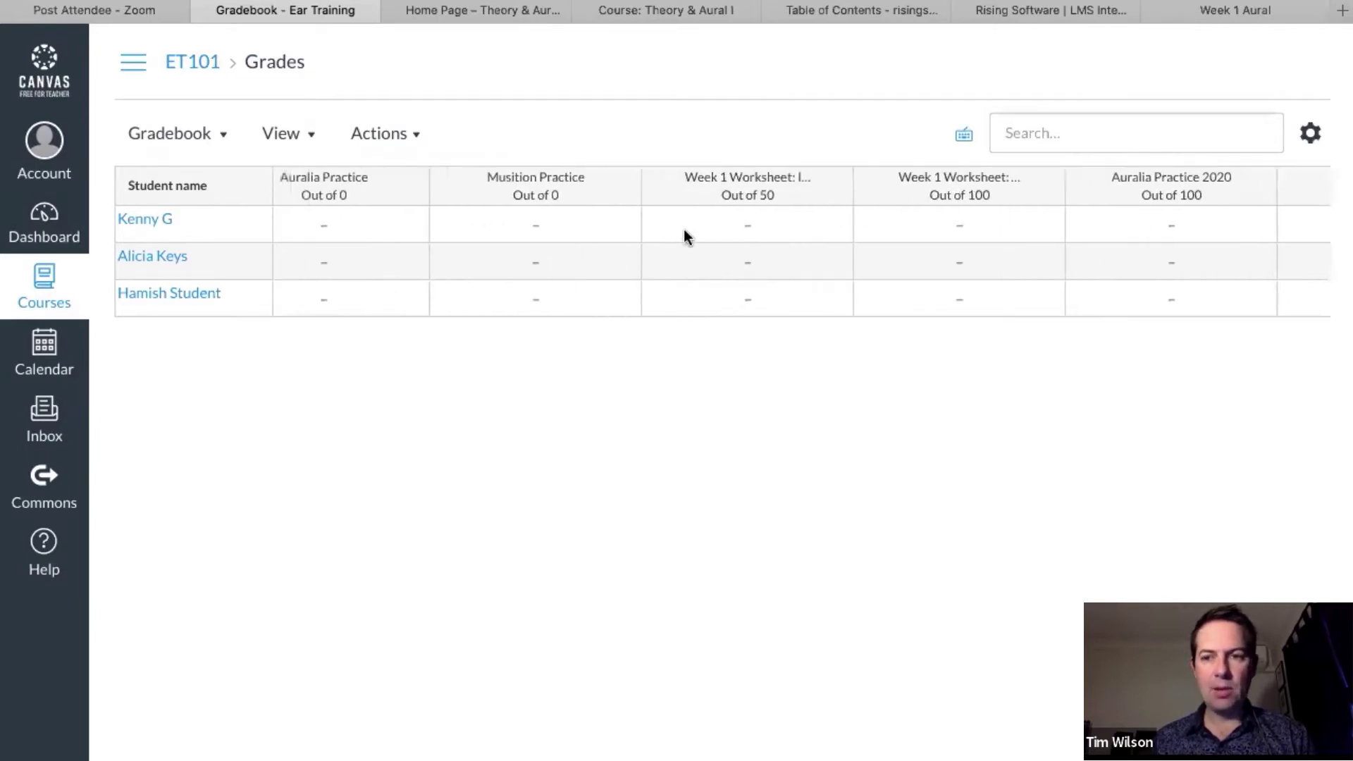
{"action": "scroll", "coordinate": [683, 229], "scroll_direction": "left", "scroll_amount": 1}
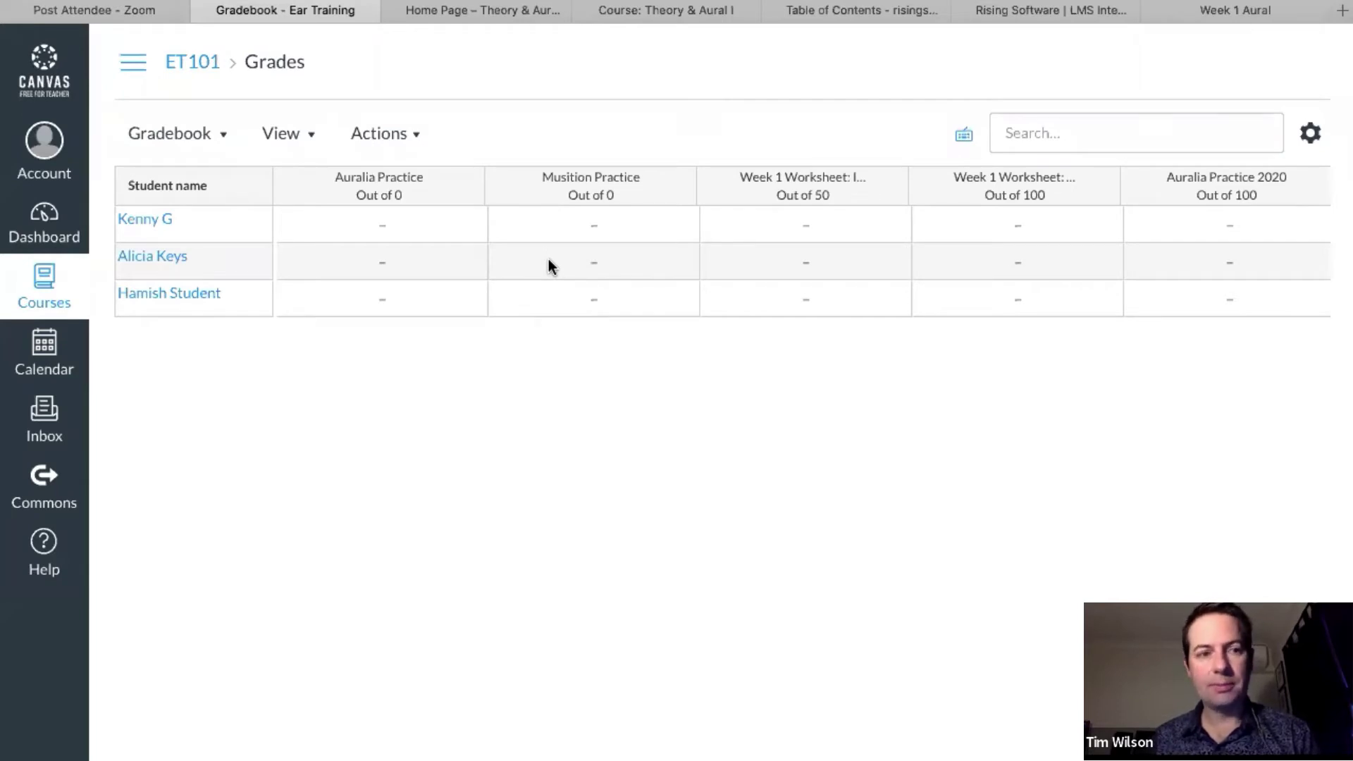
Return to the dashboard and open the Placement Exams Fall 2020 page of the Ear Training course.
{"action": "left_click", "coordinate": [45, 212]}
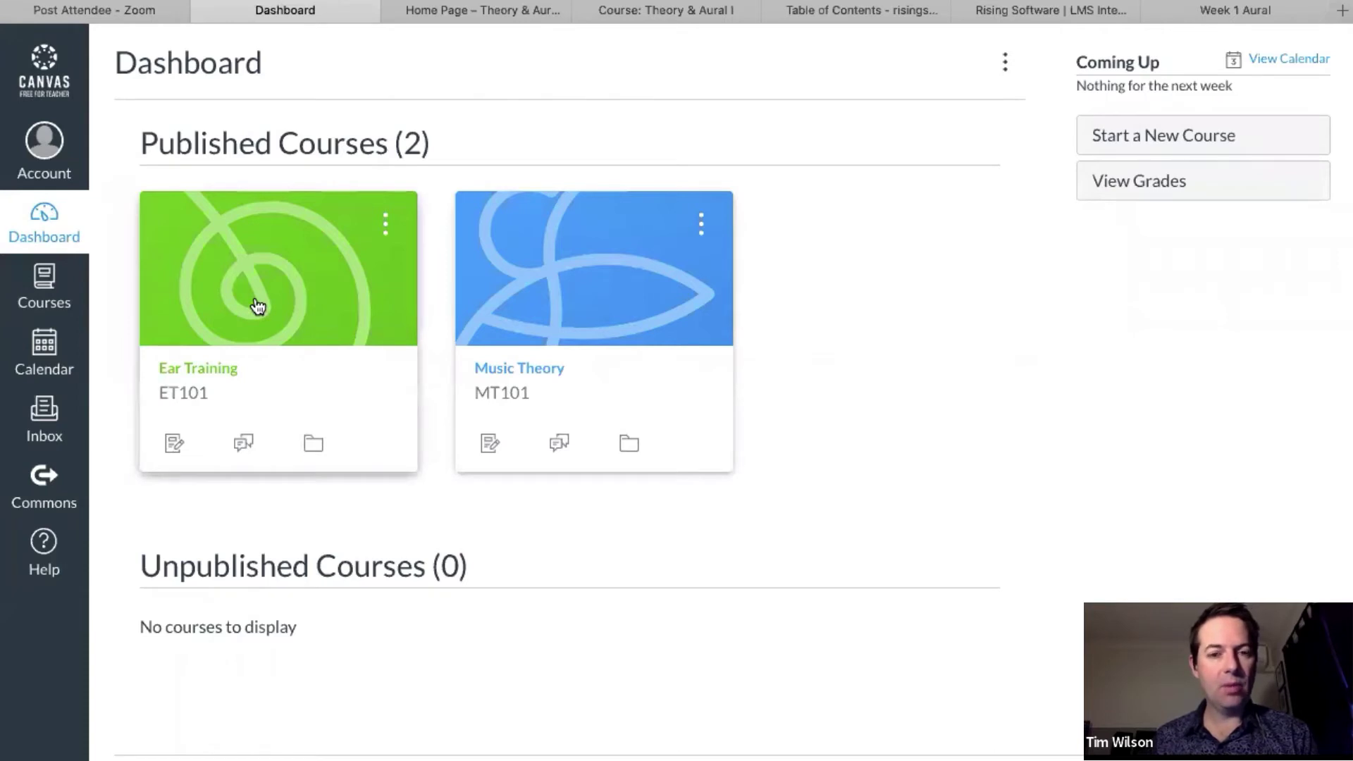
{"action": "left_click", "coordinate": [256, 304]}
{"action": "left_click", "coordinate": [255, 303]}
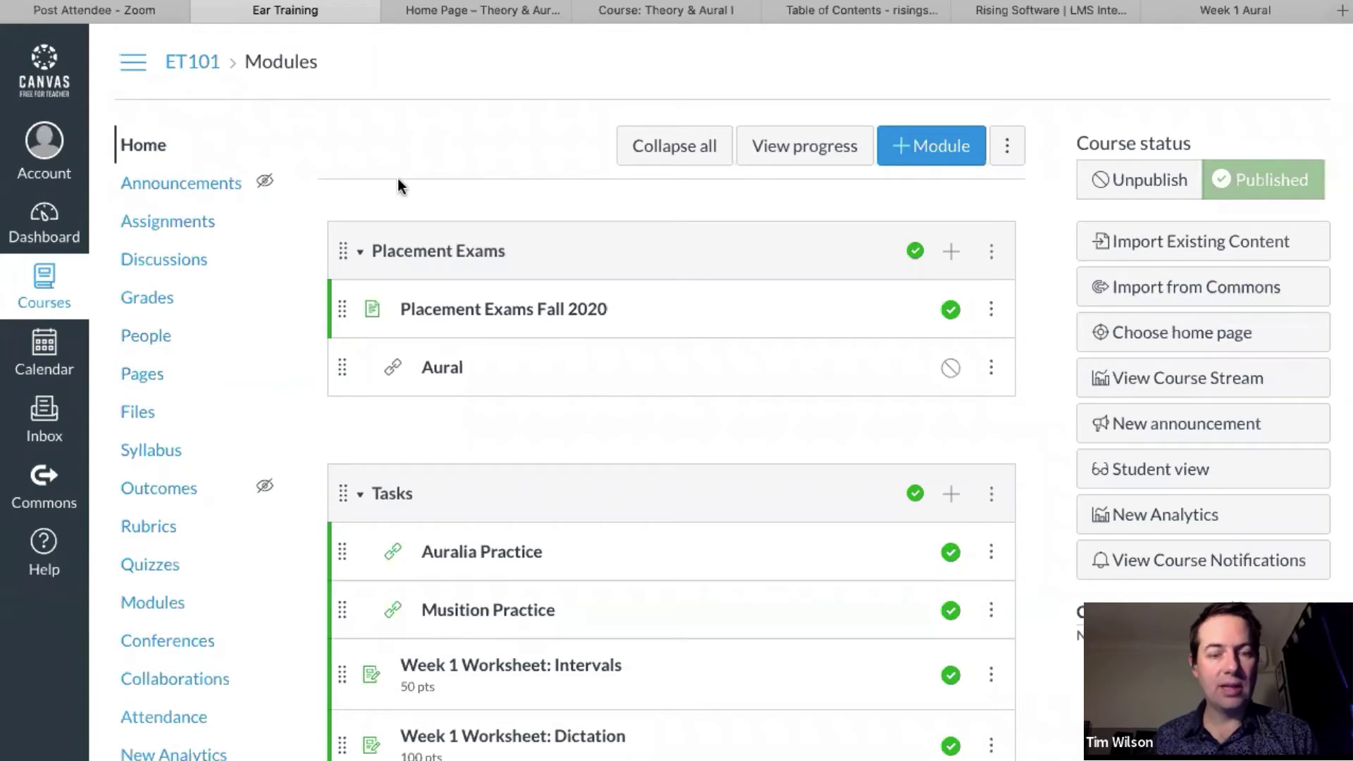
{"action": "left_click", "coordinate": [144, 377]}
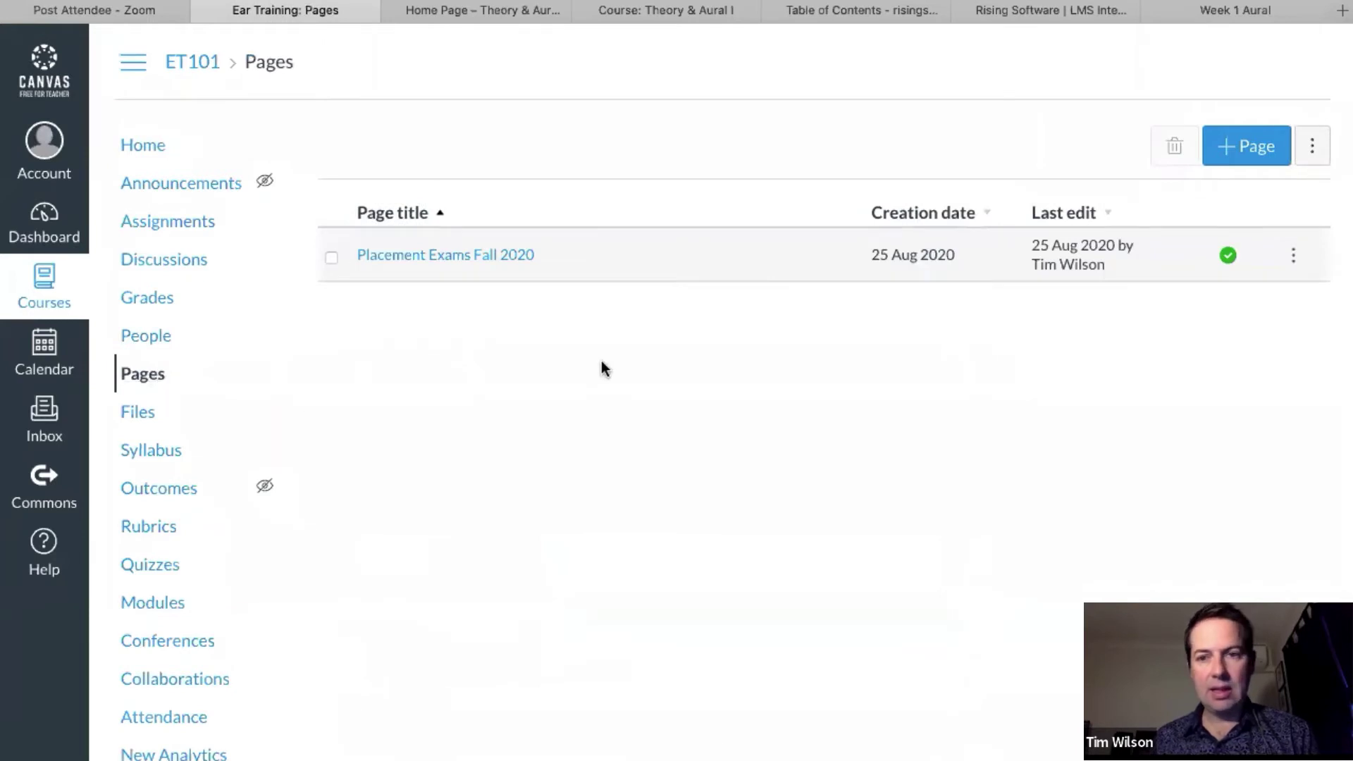
{"action": "left_click", "coordinate": [468, 258]}
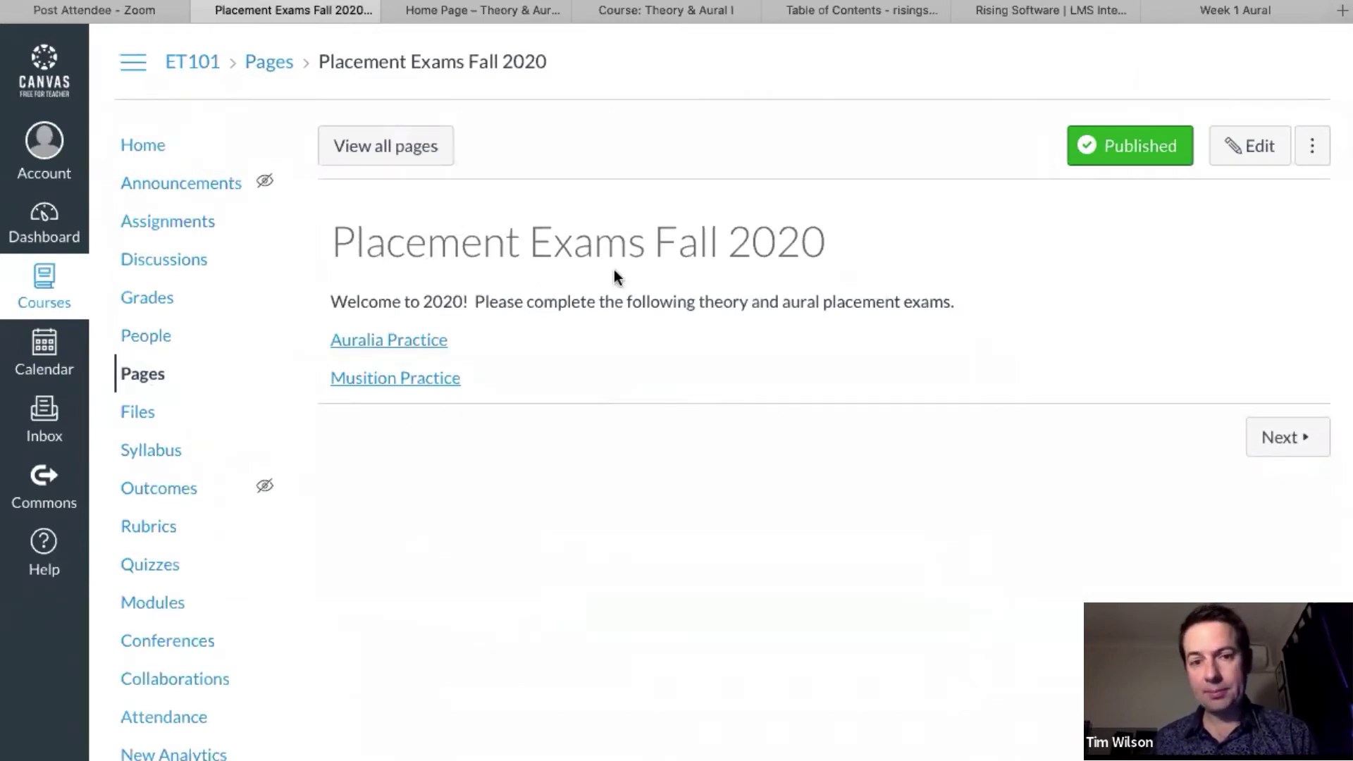
Insert a Week 1 Aural assignment link on a new line below Musition Practice, and leave for the assignments list without saving the page.
{"action": "left_click", "coordinate": [1253, 152]}
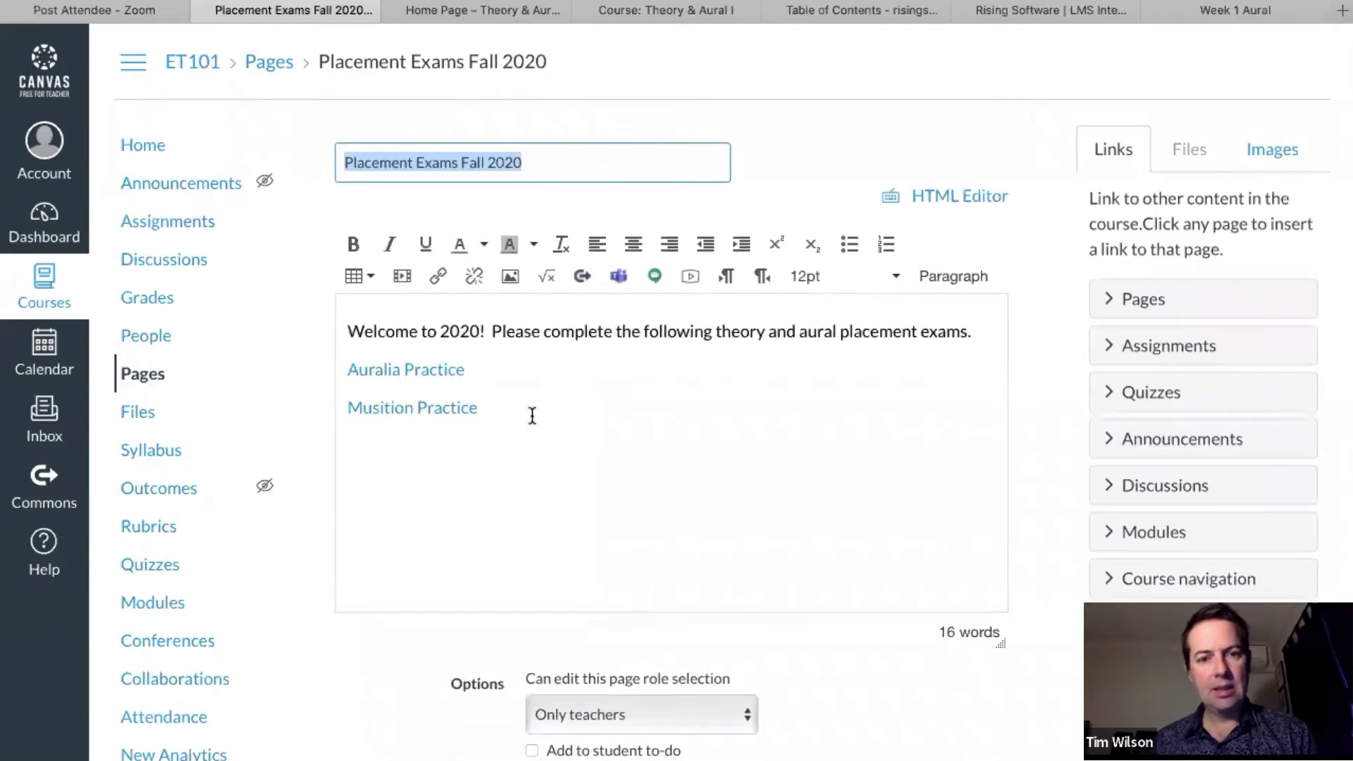
{"action": "left_click", "coordinate": [541, 409]}
{"action": "key", "text": "Return"}
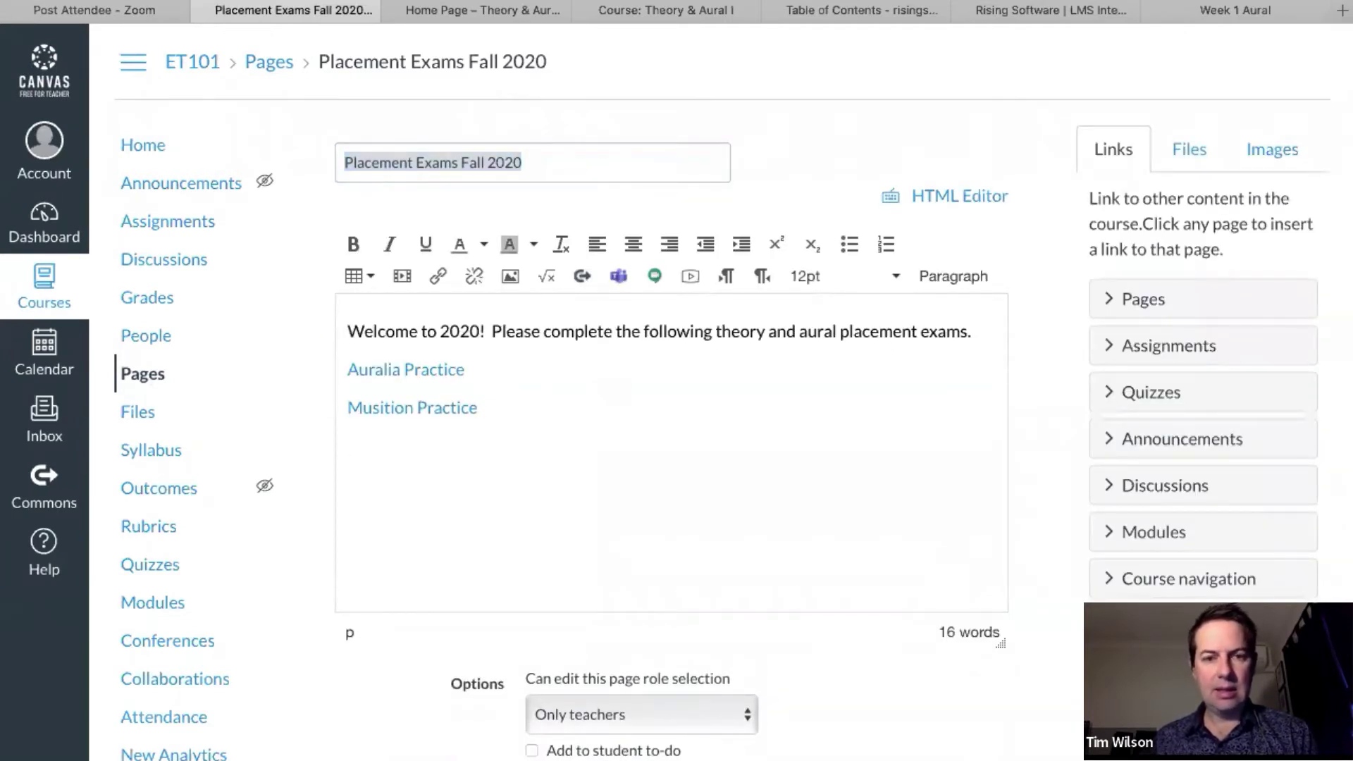
{"action": "left_click", "coordinate": [1138, 346]}
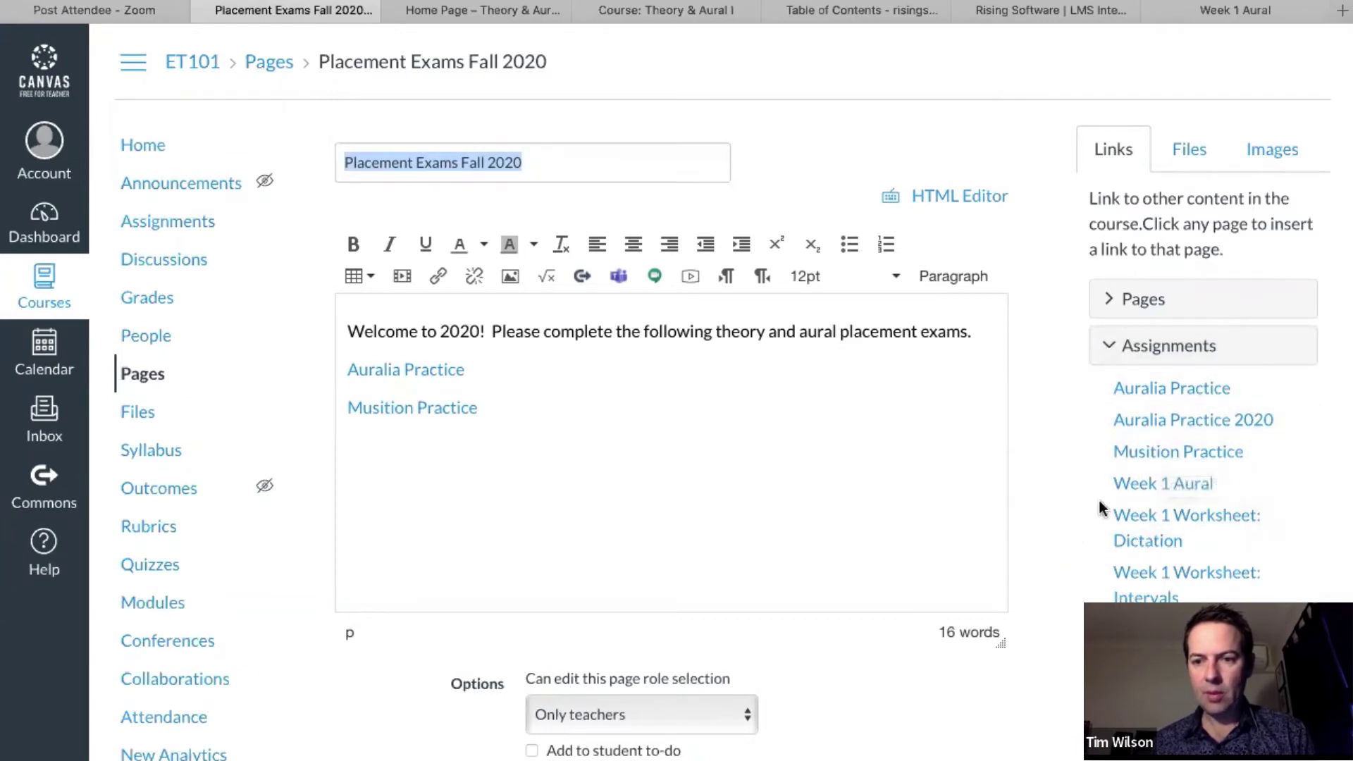
{"action": "left_click", "coordinate": [1149, 483]}
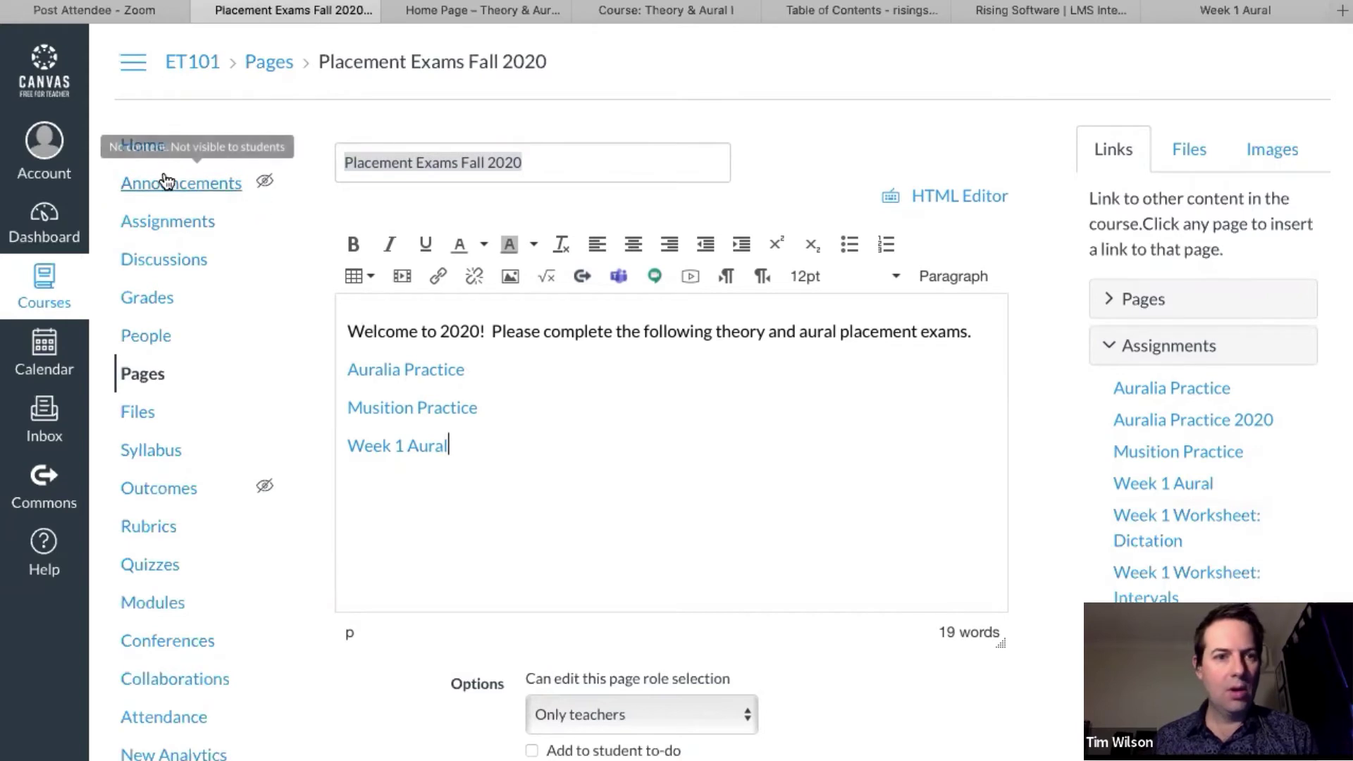
{"action": "left_click", "coordinate": [171, 223]}
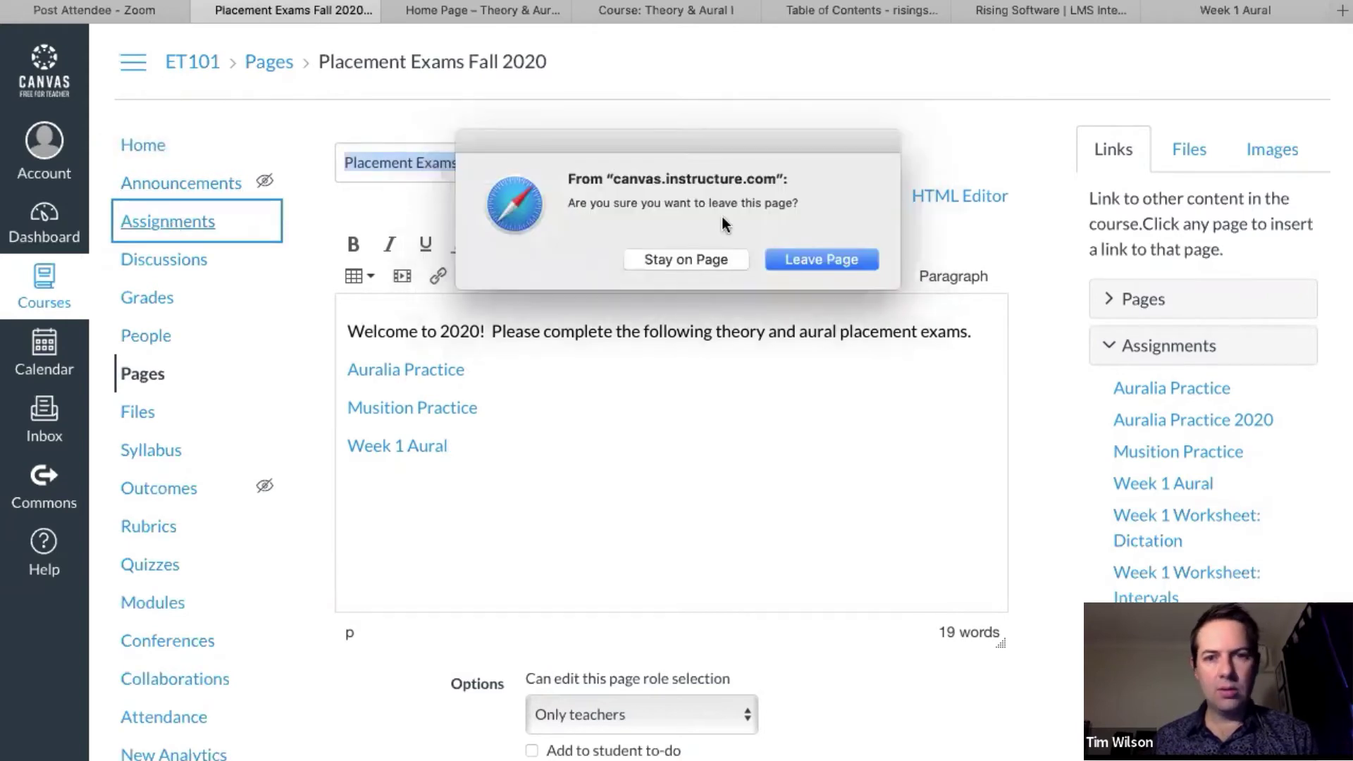
{"action": "left_click", "coordinate": [792, 258]}
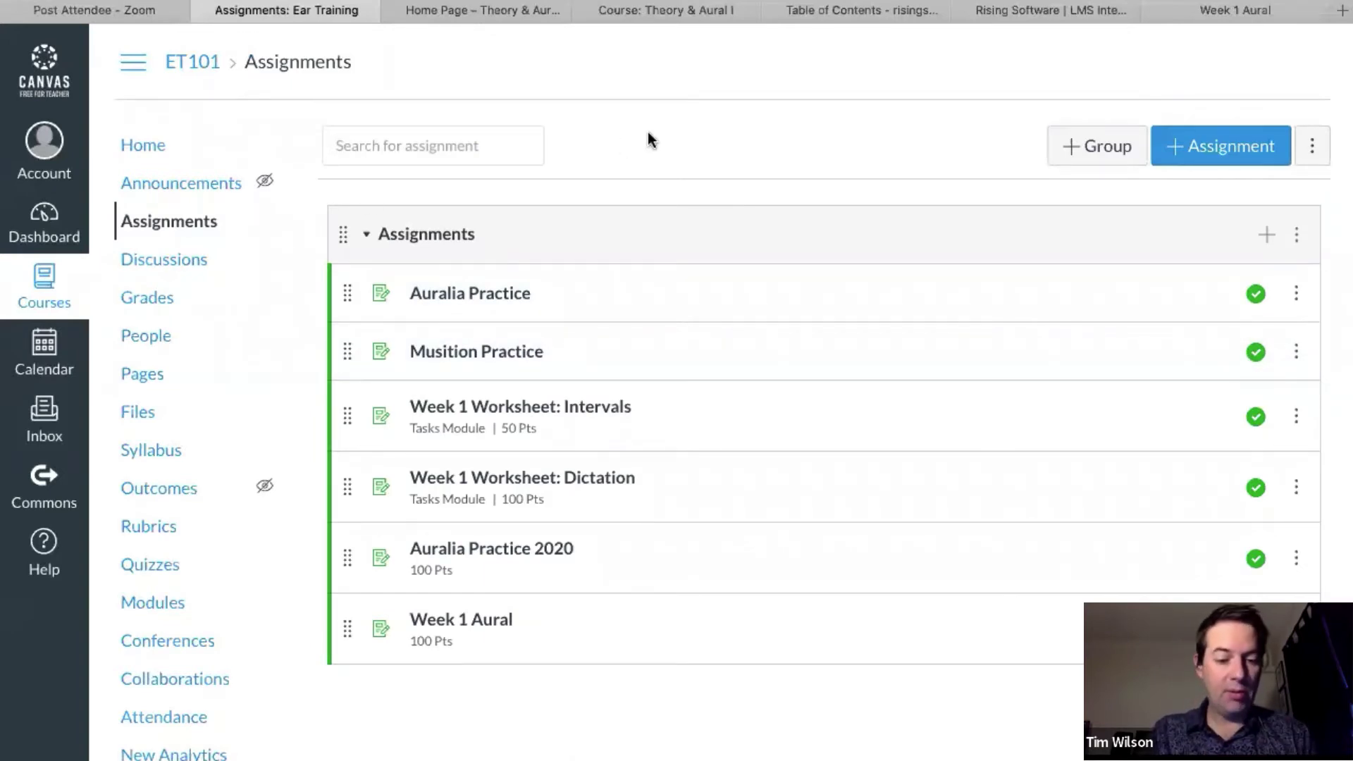
{"action": "key", "text": "super+Tab"}
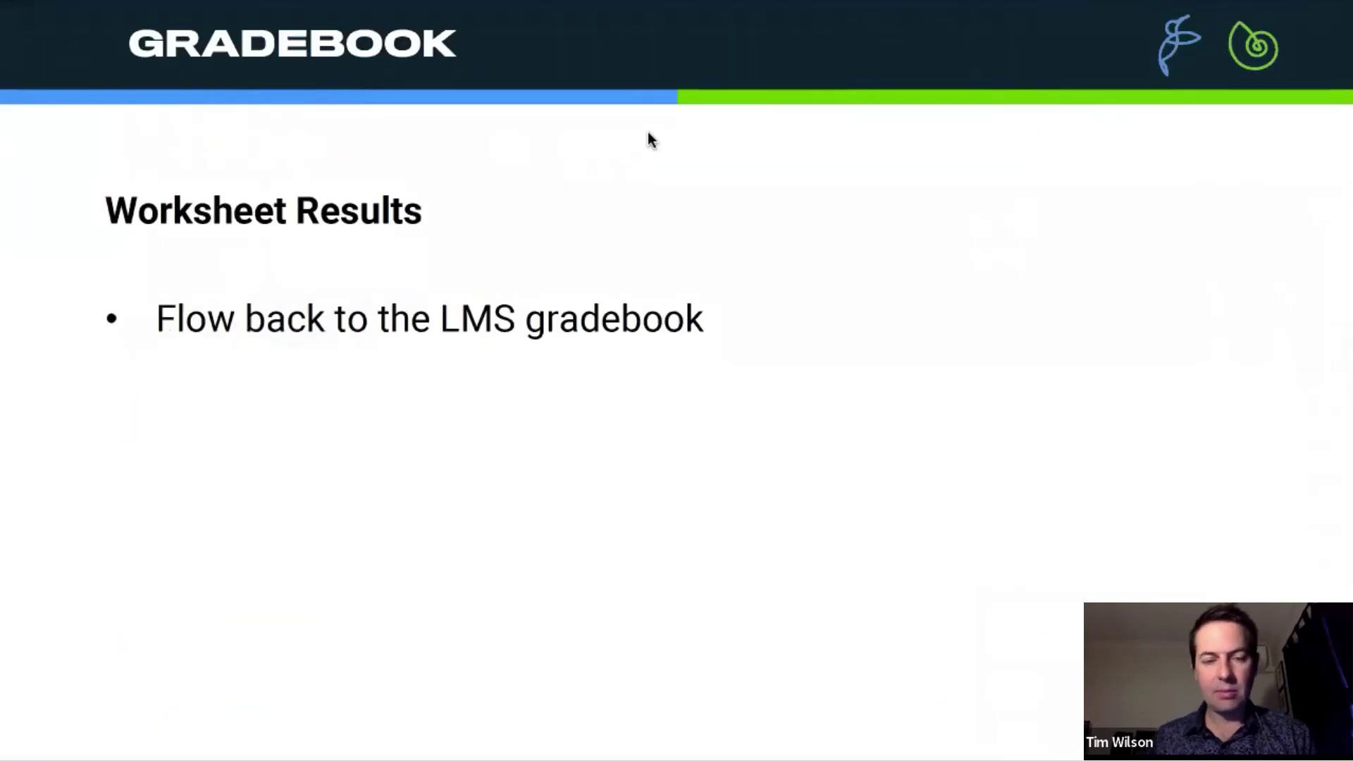
{"action": "key", "text": "Right"}
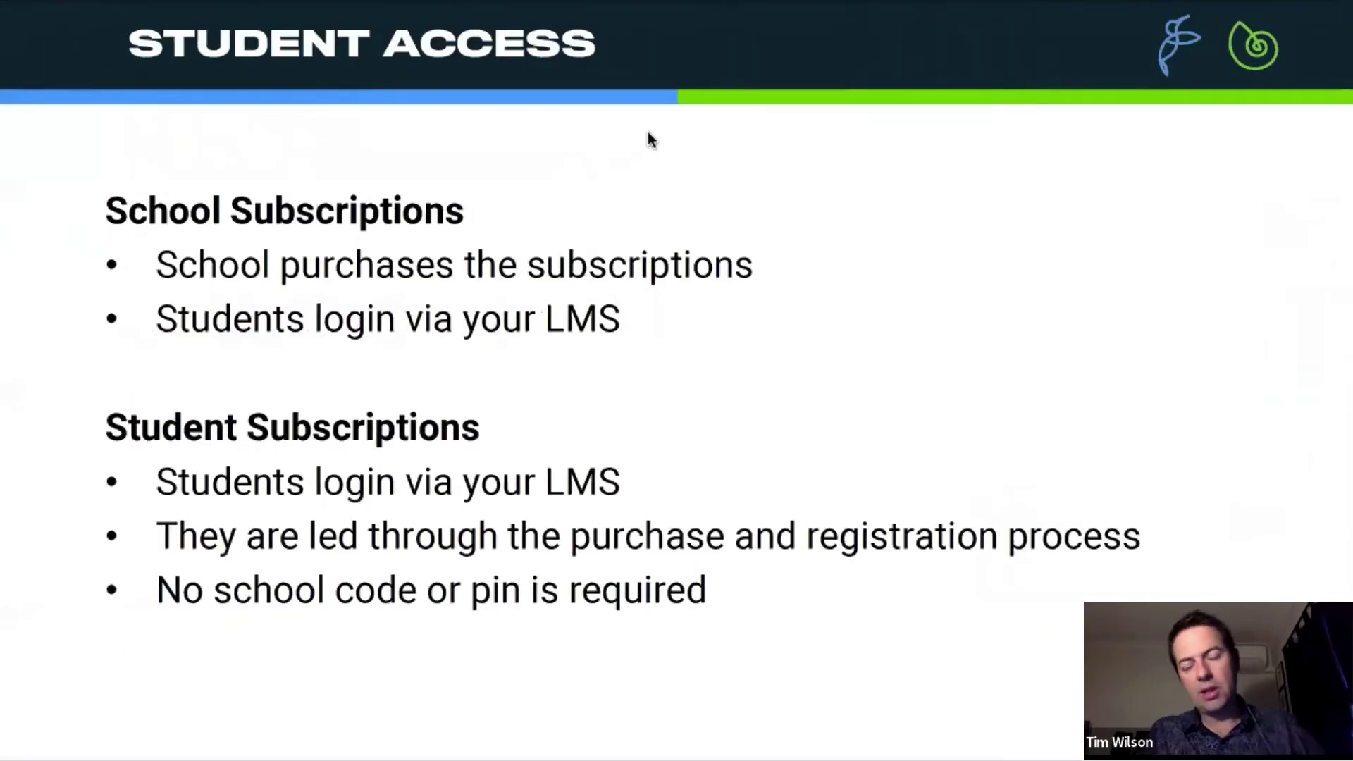
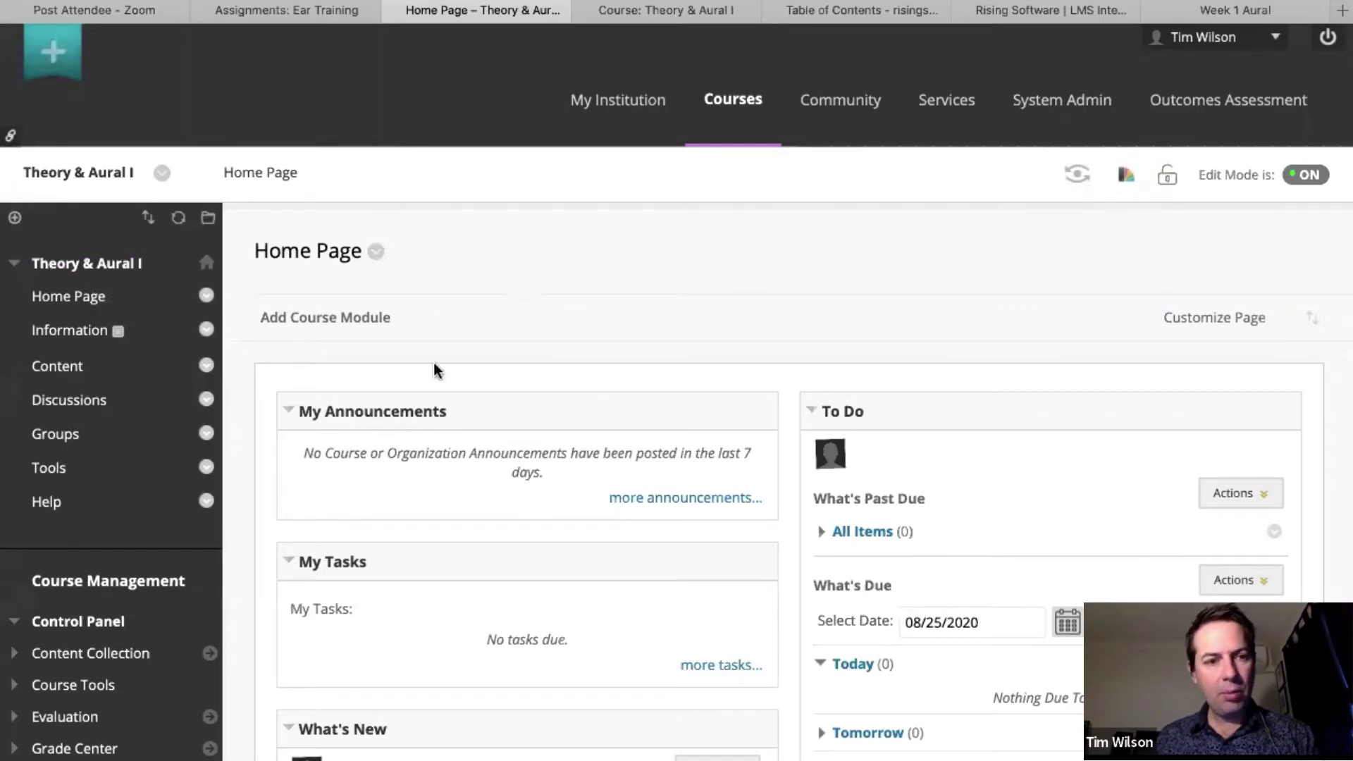
Open the Content area of Blackboard's Theory & Aural I course, logging in with the username and account password and declining to save the password.
{"action": "left_click", "coordinate": [62, 369]}
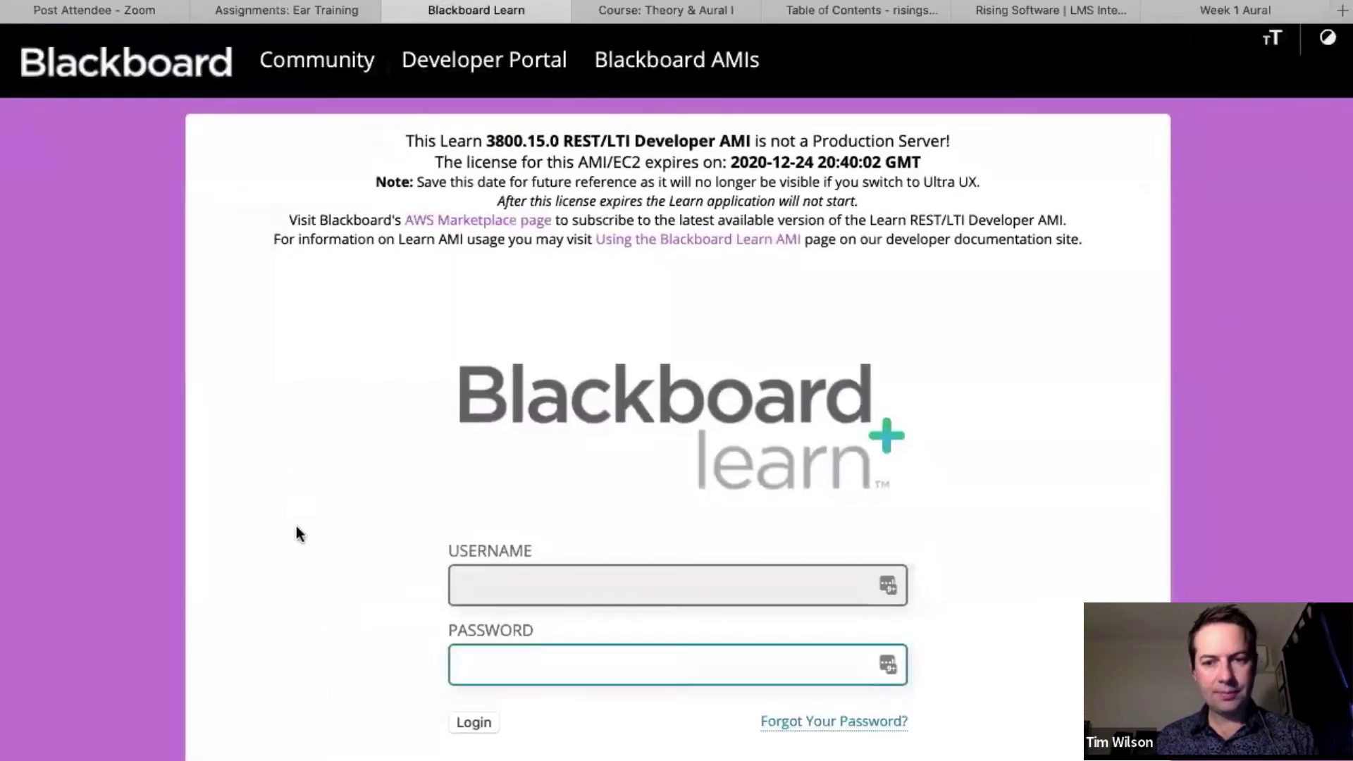
{"action": "left_click", "coordinate": [888, 584]}
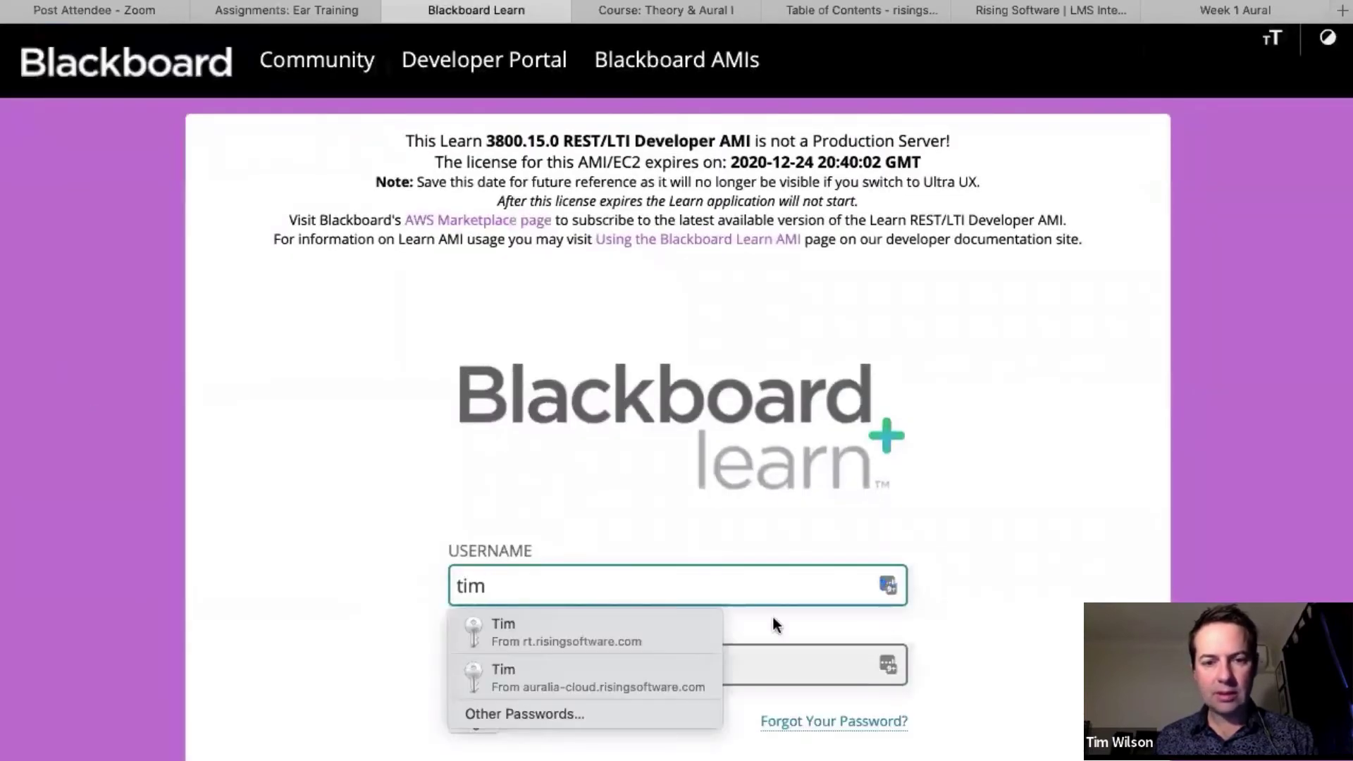
{"action": "left_click", "coordinate": [622, 644]}
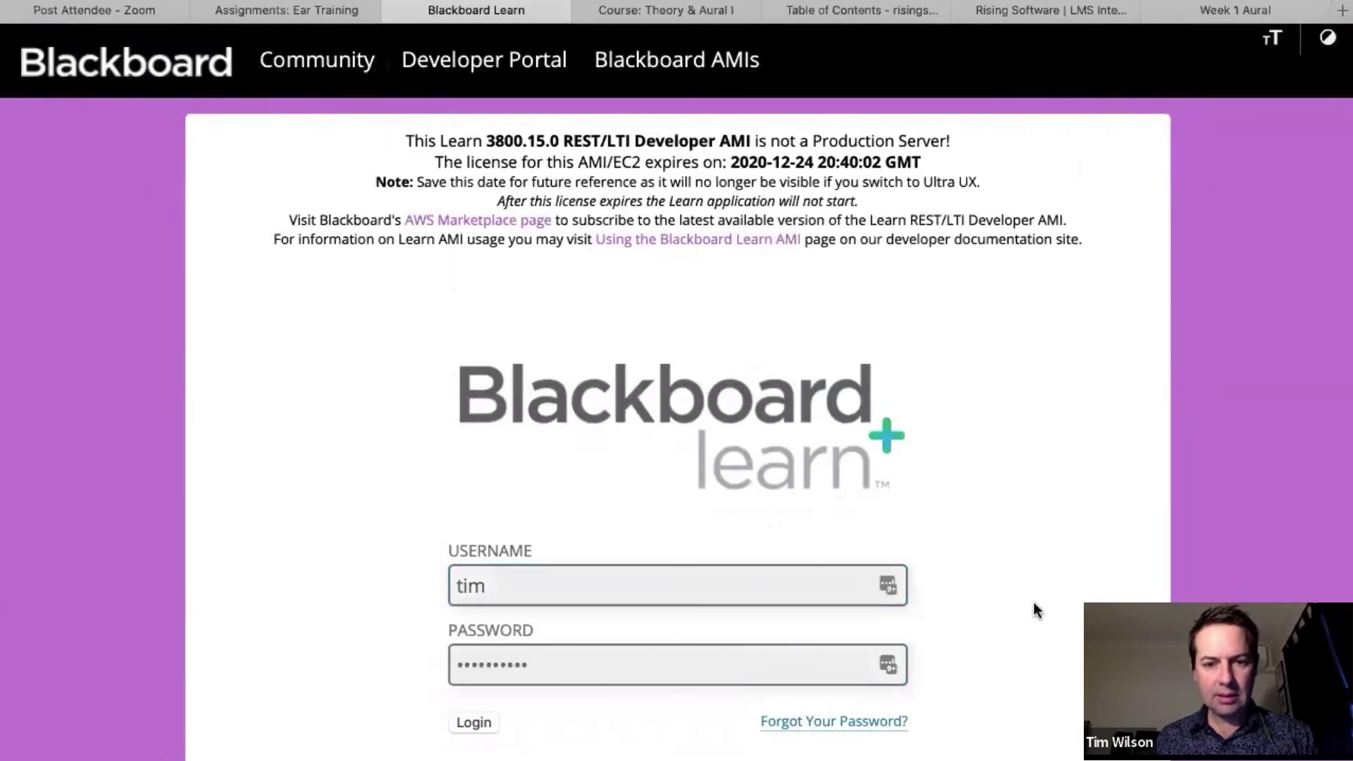
{"action": "left_click", "coordinate": [474, 719]}
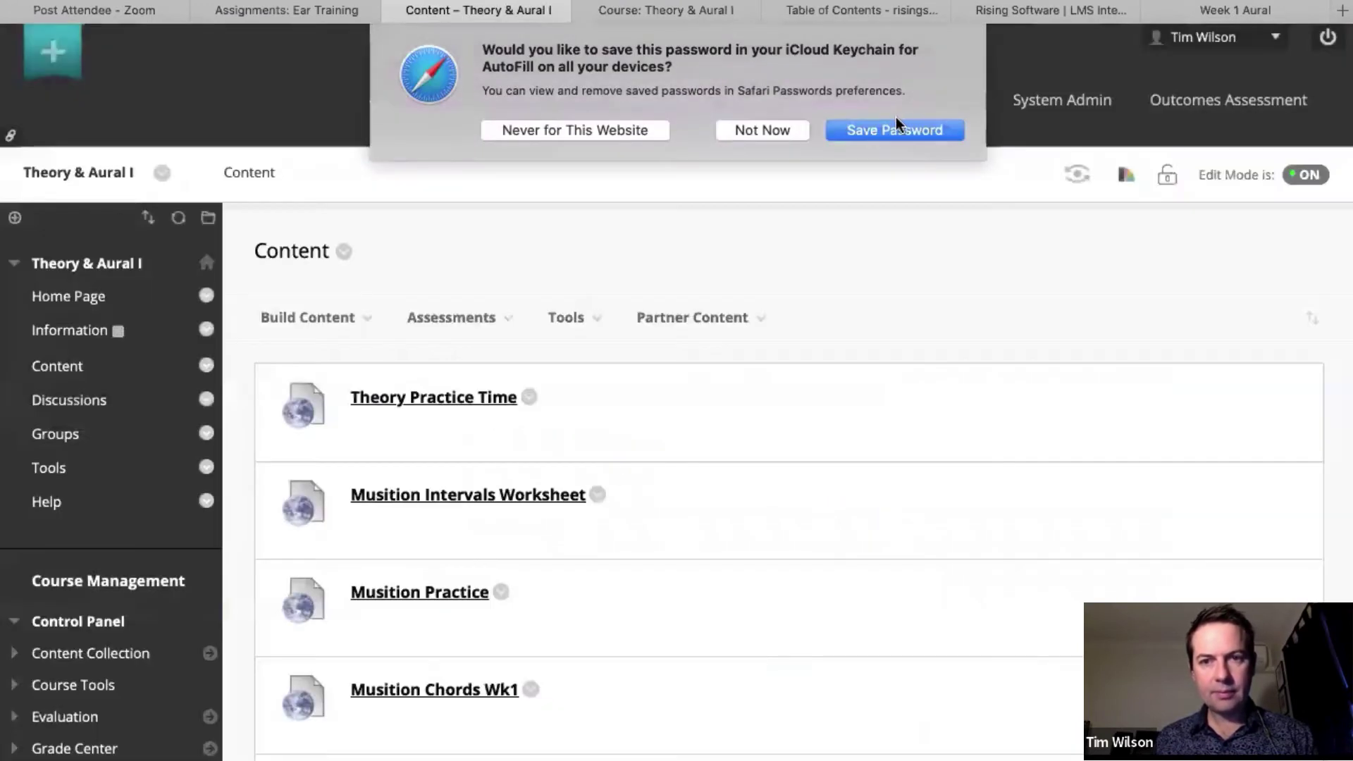
{"action": "left_click", "coordinate": [758, 134]}
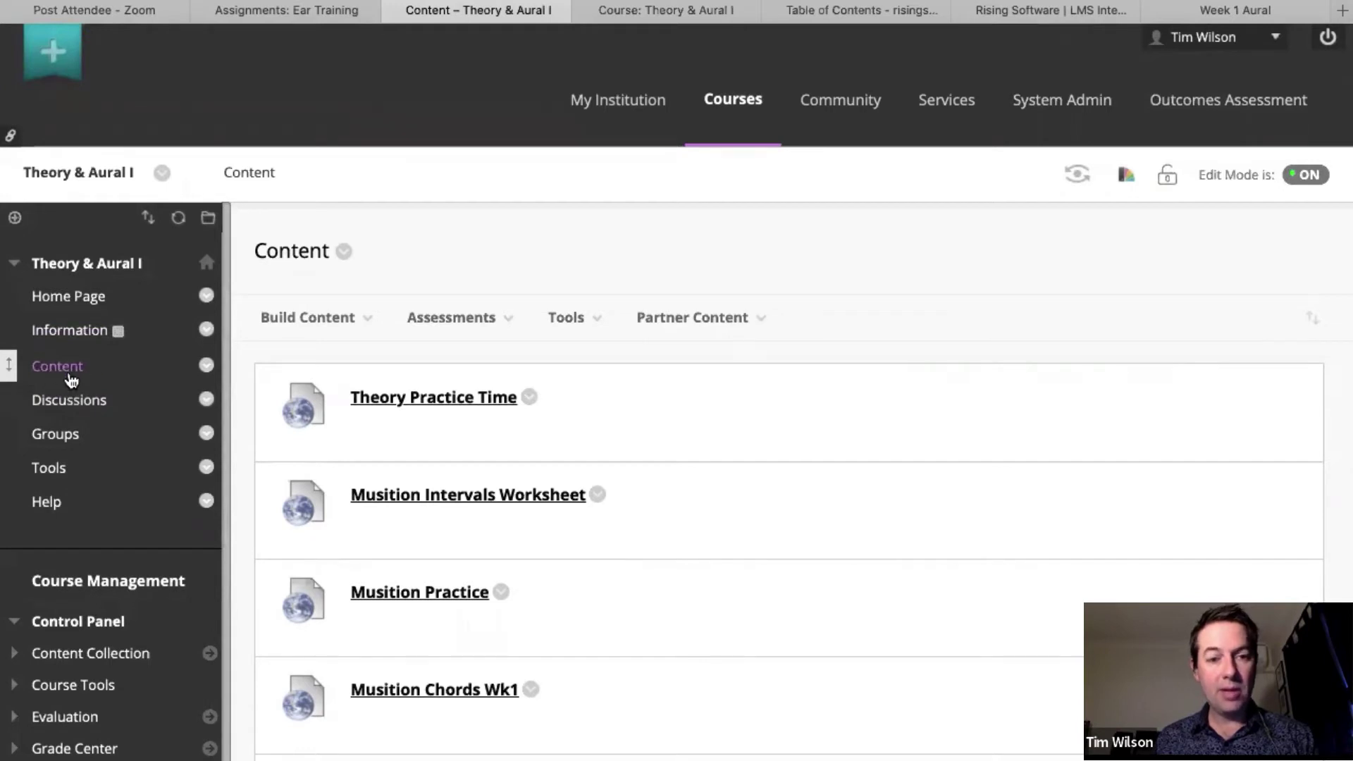
Open the creation form for a Musition Practice content item in the Theory & Aural I course.
{"action": "scroll", "coordinate": [455, 257], "scroll_direction": "down", "scroll_amount": 3}
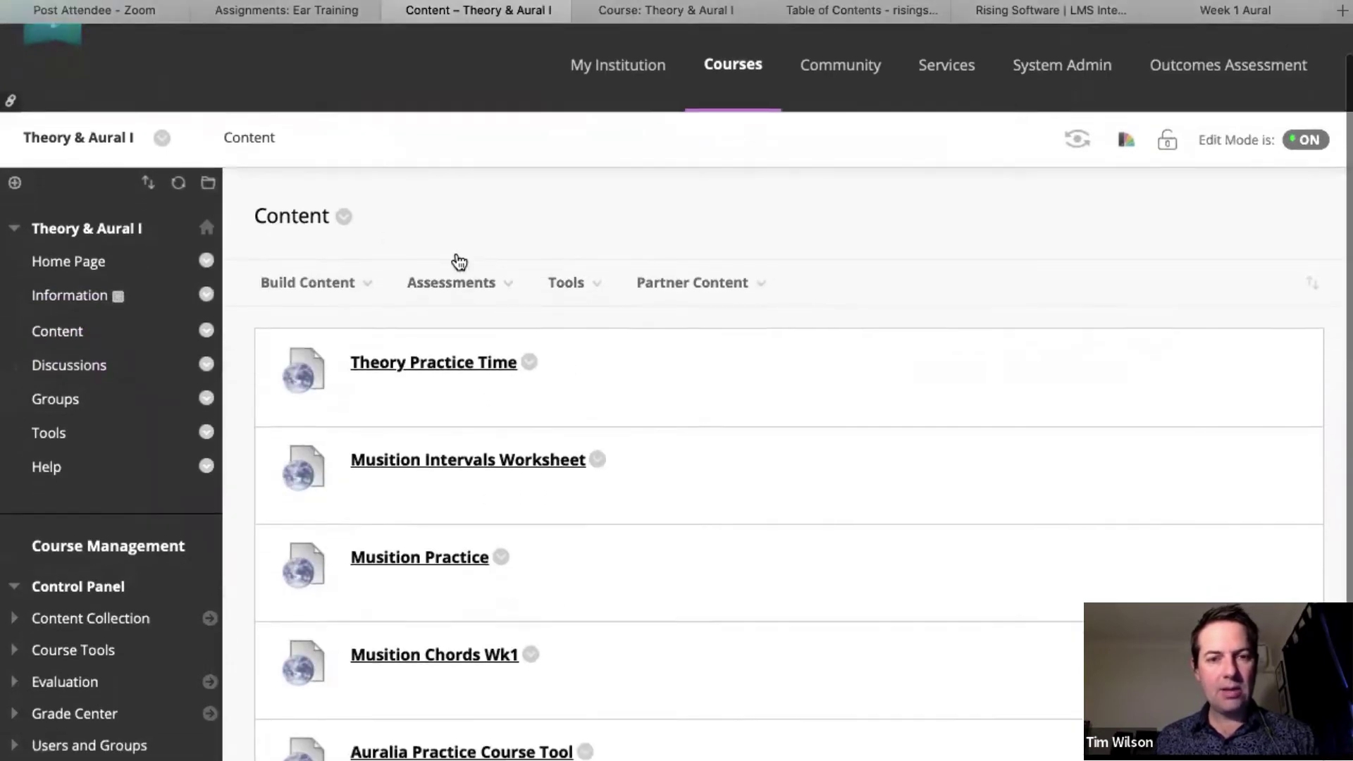
{"action": "mouse_move", "coordinate": [454, 260]}
{"action": "mouse_move", "coordinate": [353, 229]}
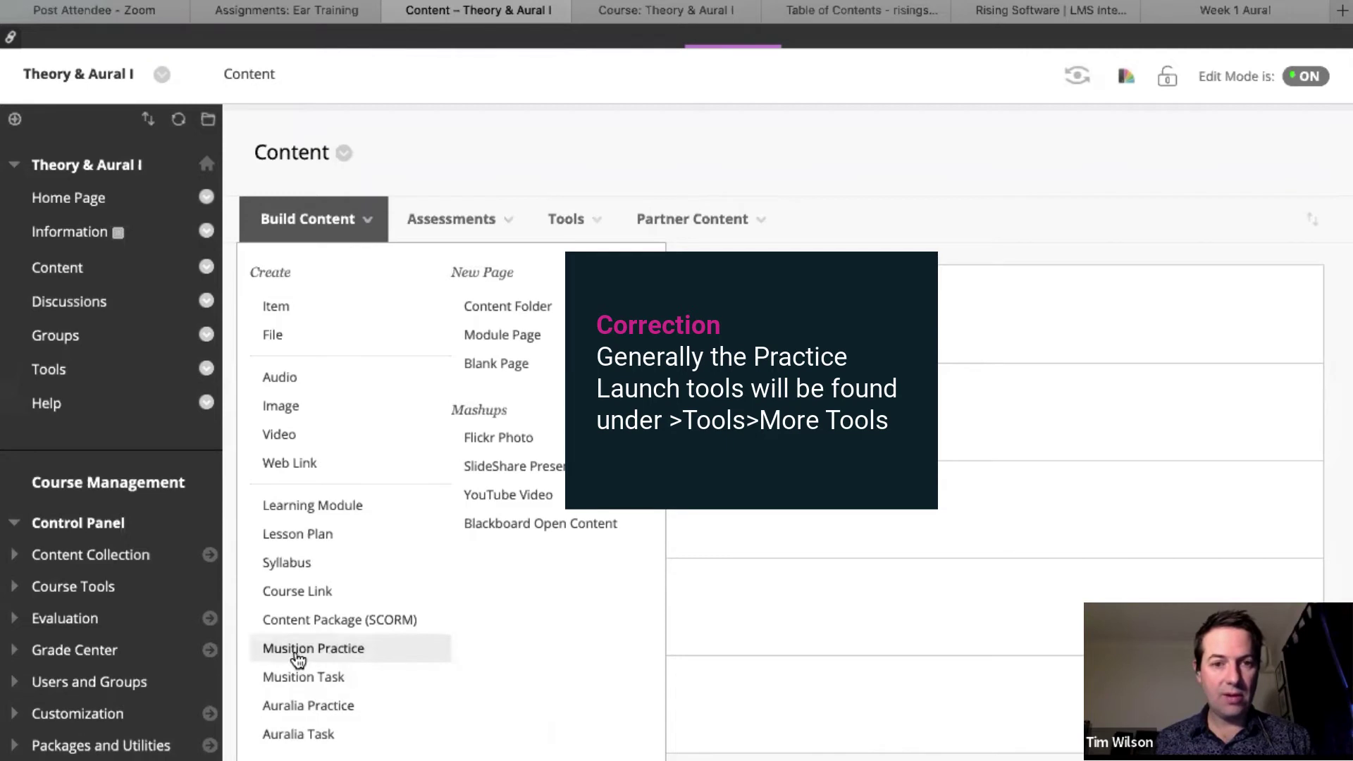
{"action": "left_click", "coordinate": [570, 222]}
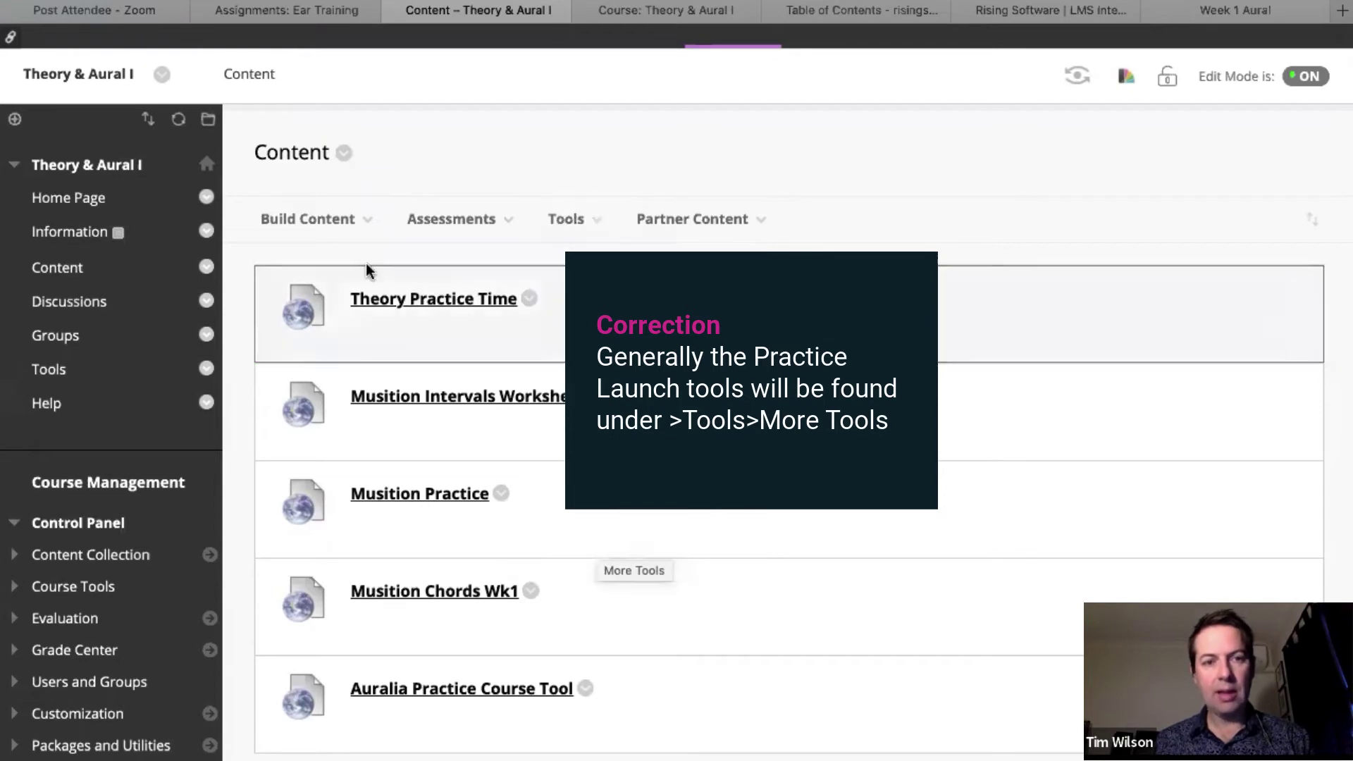
{"action": "left_click", "coordinate": [331, 224]}
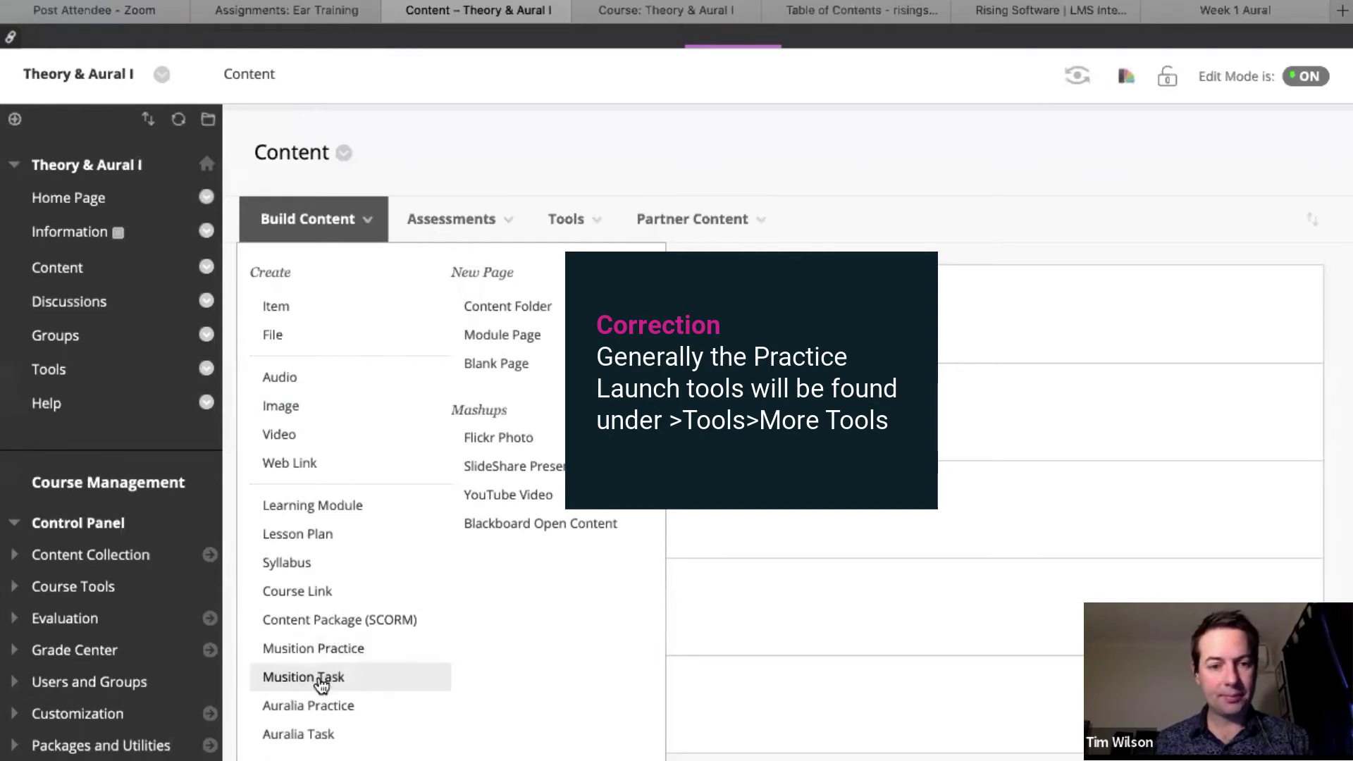
{"action": "left_click", "coordinate": [333, 652]}
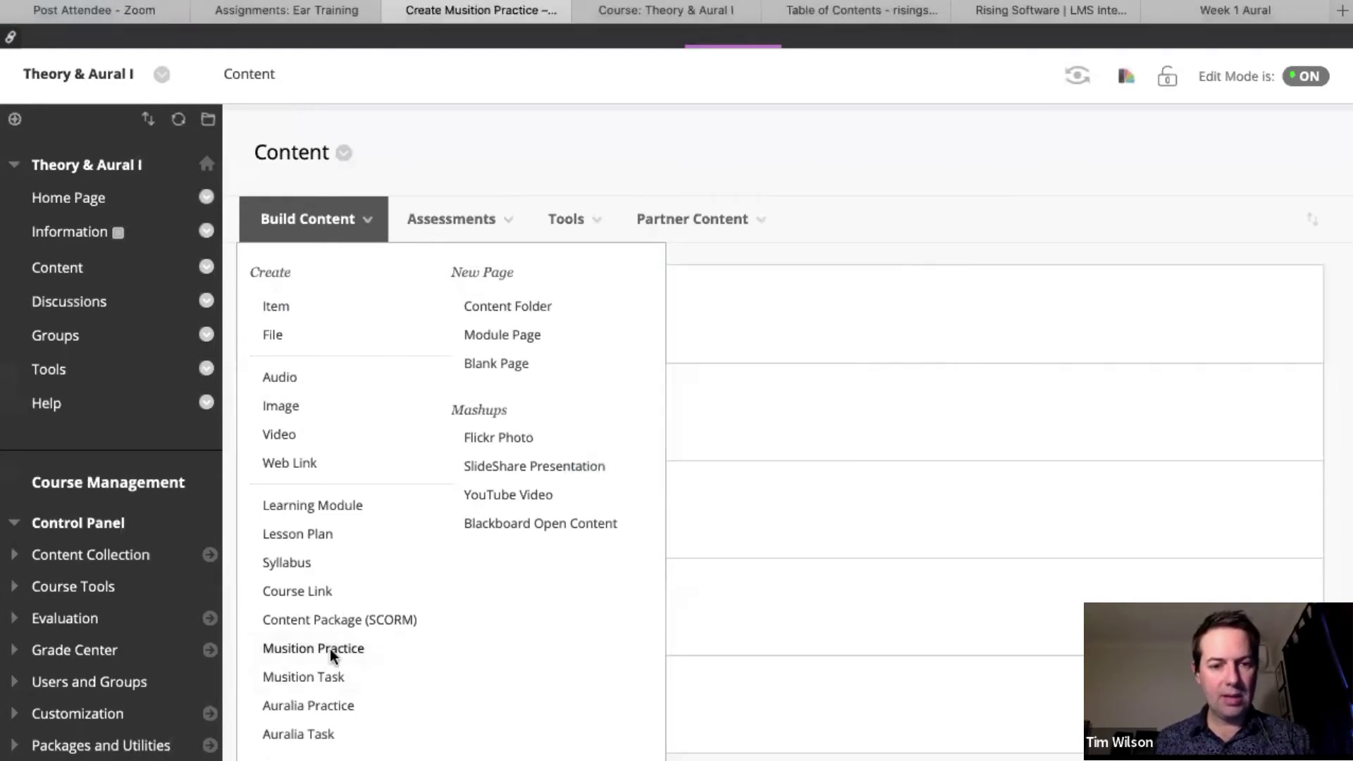
{"action": "scroll", "coordinate": [899, 416], "scroll_direction": "down", "scroll_amount": 3}
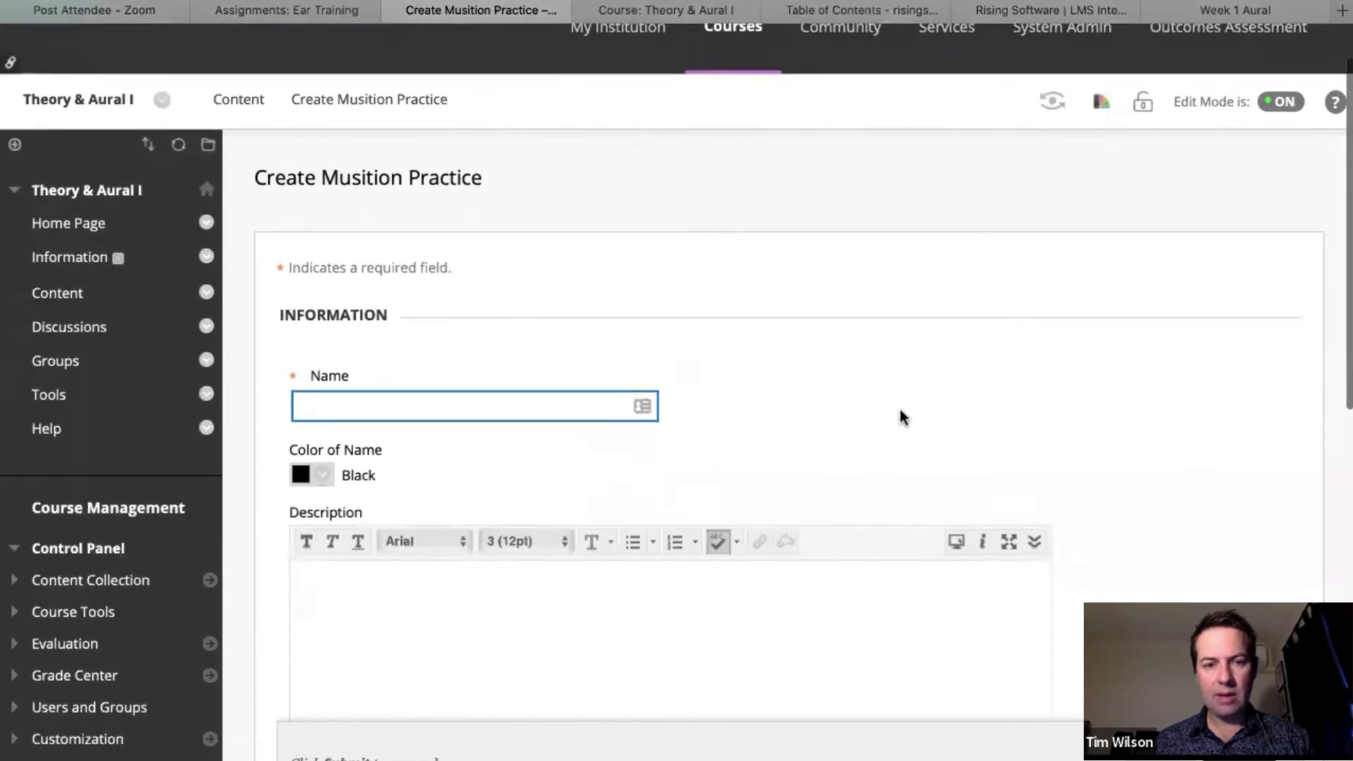
Name the Musition Practice item Week 1 Theory 2020, review its attachment and availability options, and submit it to the course content.
{"action": "left_click", "coordinate": [511, 309]}
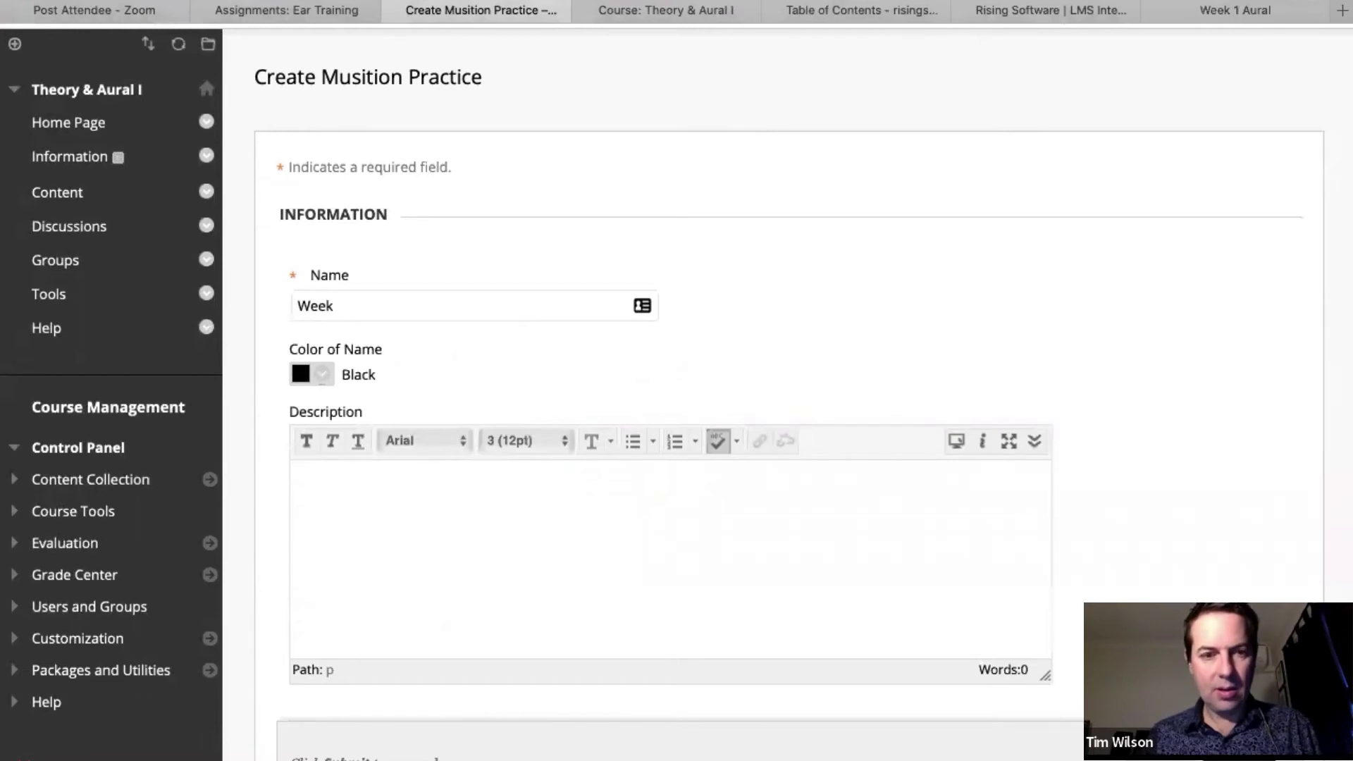
{"action": "type", "text": "Week 1 Theory 2020"}
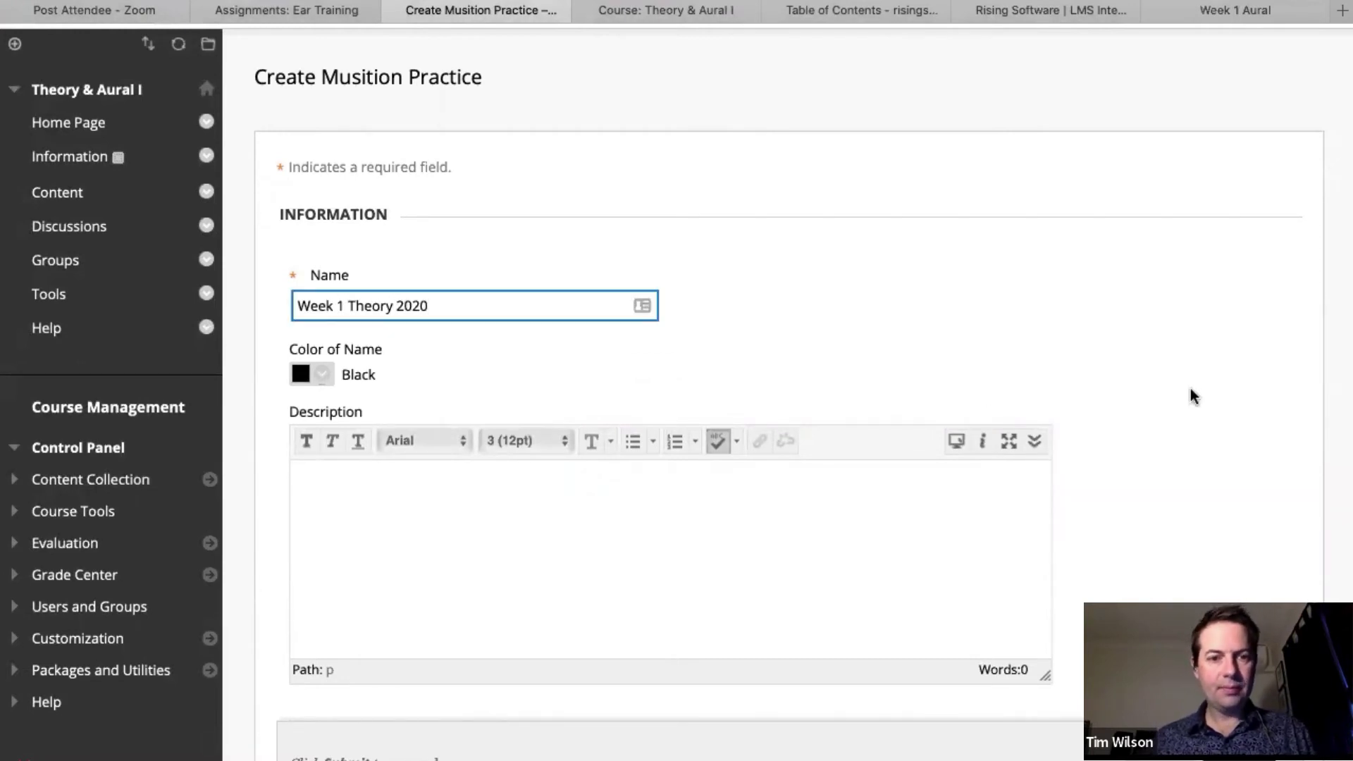
{"action": "scroll", "coordinate": [1175, 486], "scroll_direction": "down", "scroll_amount": 5}
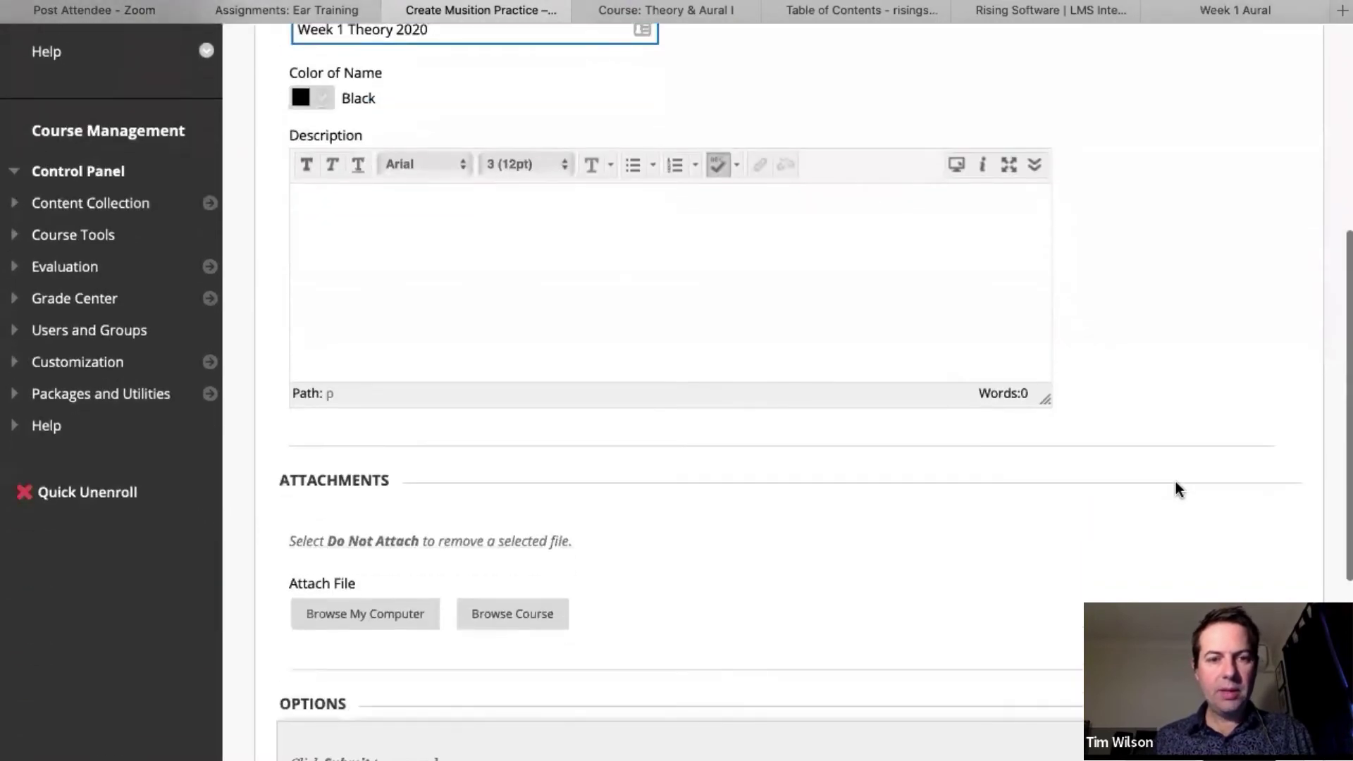
{"action": "scroll", "coordinate": [1174, 482], "scroll_direction": "down", "scroll_amount": 6}
{"action": "scroll", "coordinate": [1174, 483], "scroll_direction": "down", "scroll_amount": 2}
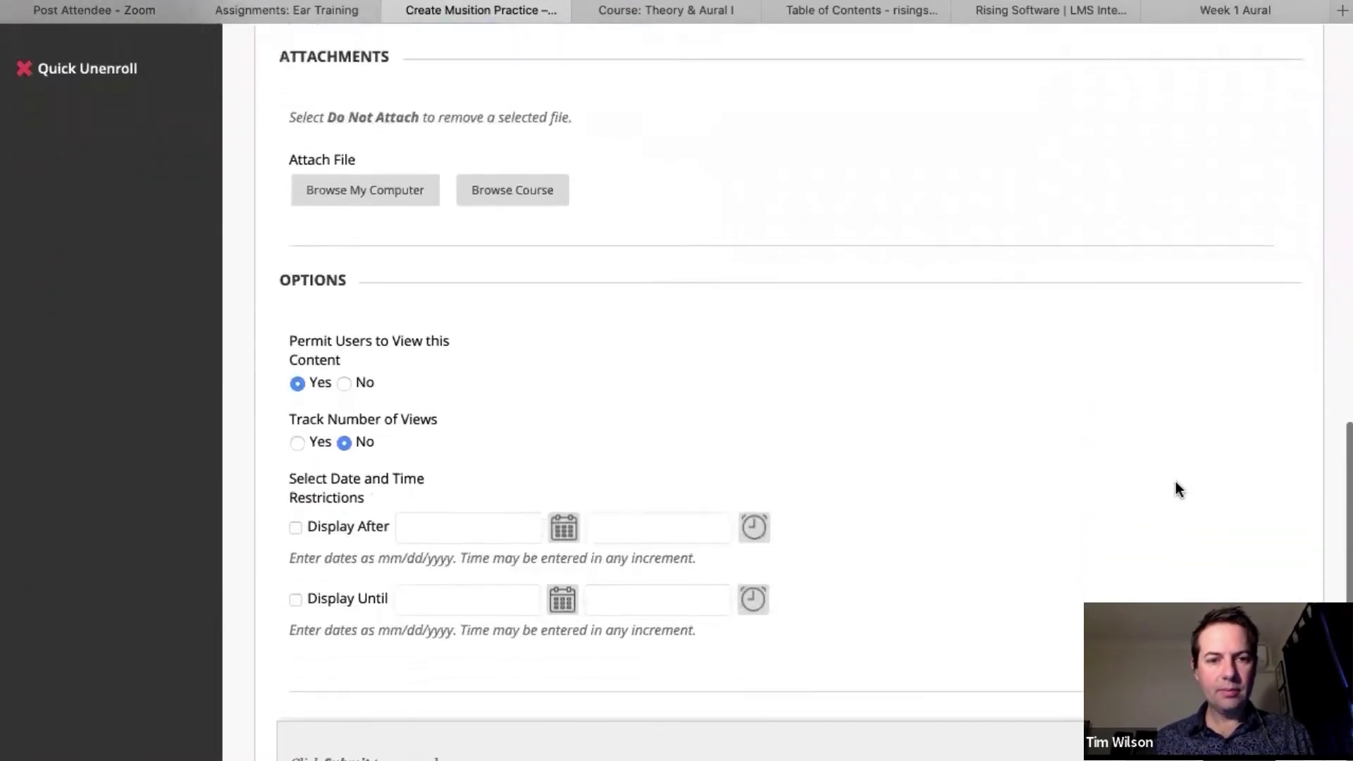
{"action": "scroll", "coordinate": [1176, 480], "scroll_direction": "up", "scroll_amount": 1}
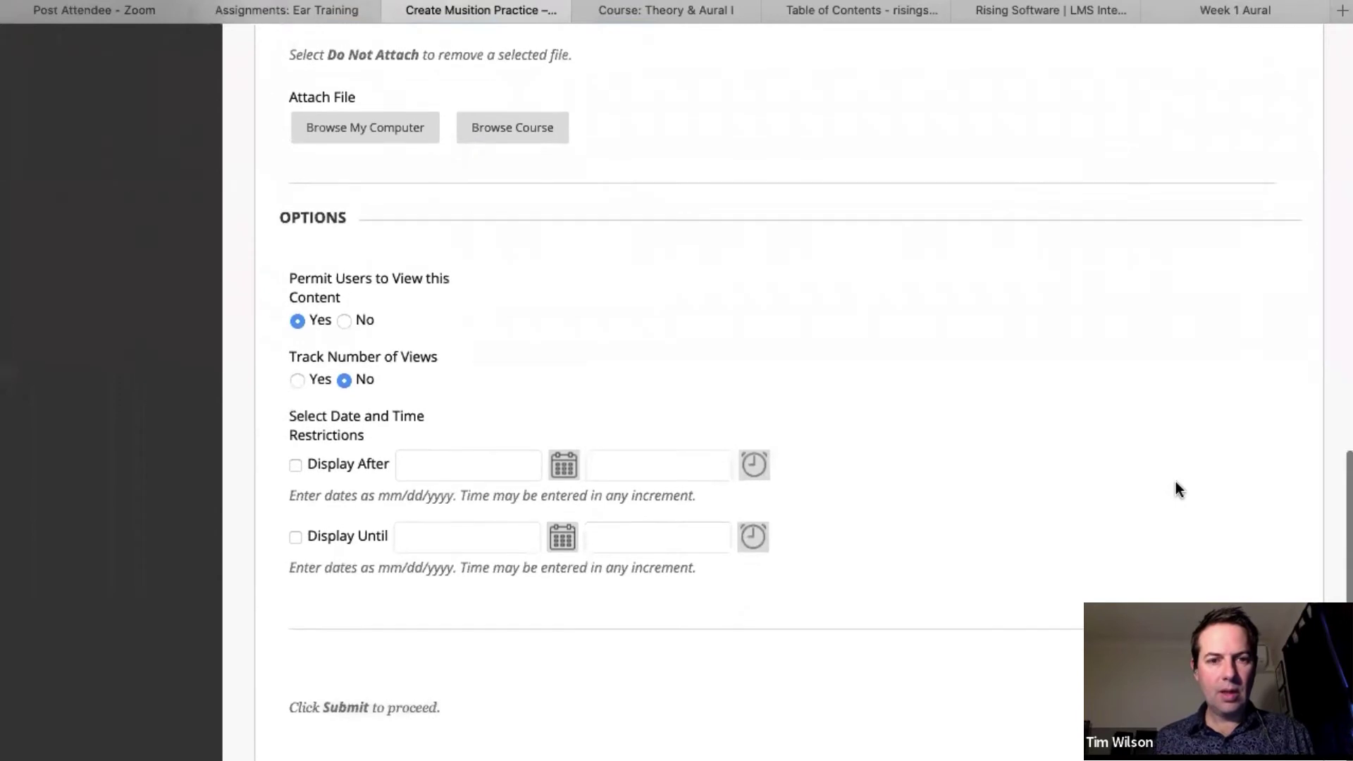
{"action": "scroll", "coordinate": [1175, 480], "scroll_direction": "down", "scroll_amount": 1}
{"action": "scroll", "coordinate": [1175, 480], "scroll_direction": "up", "scroll_amount": 1}
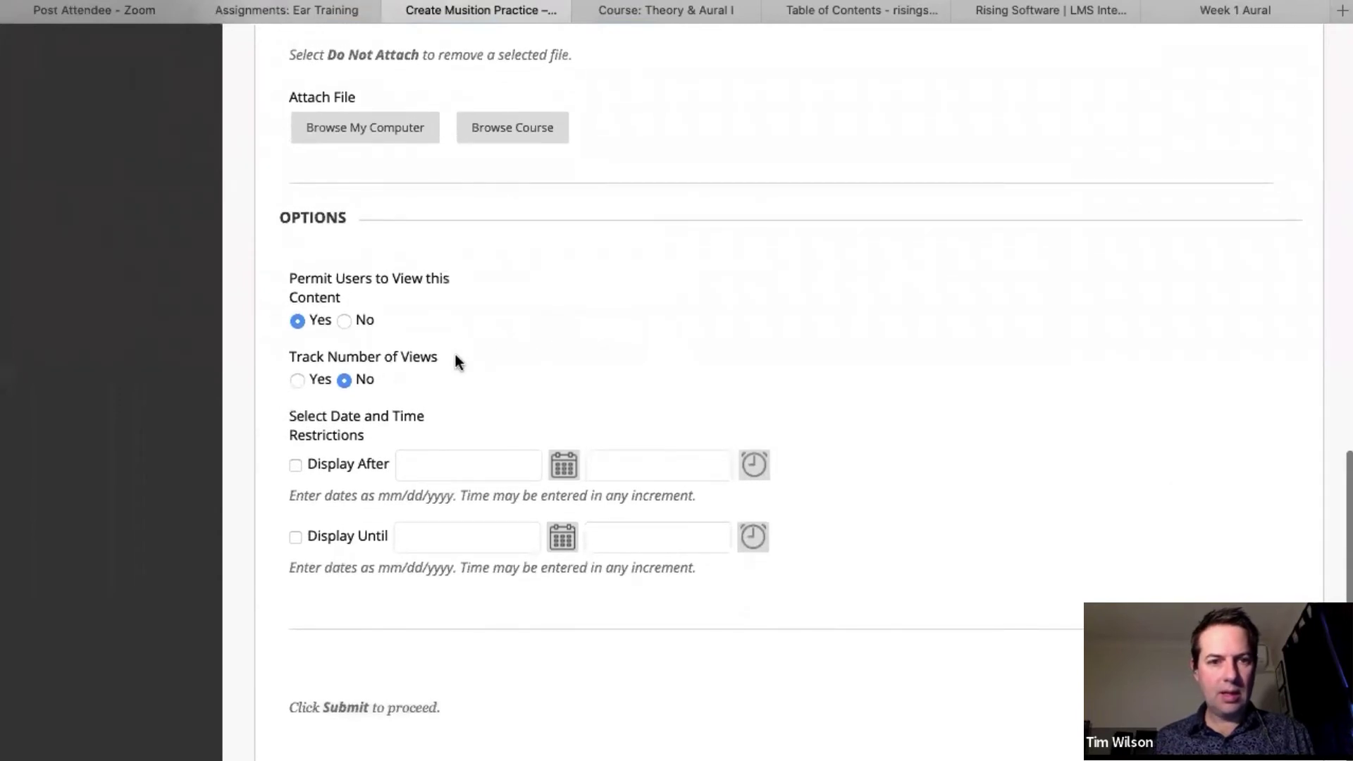
{"action": "scroll", "coordinate": [1067, 511], "scroll_direction": "up", "scroll_amount": 8}
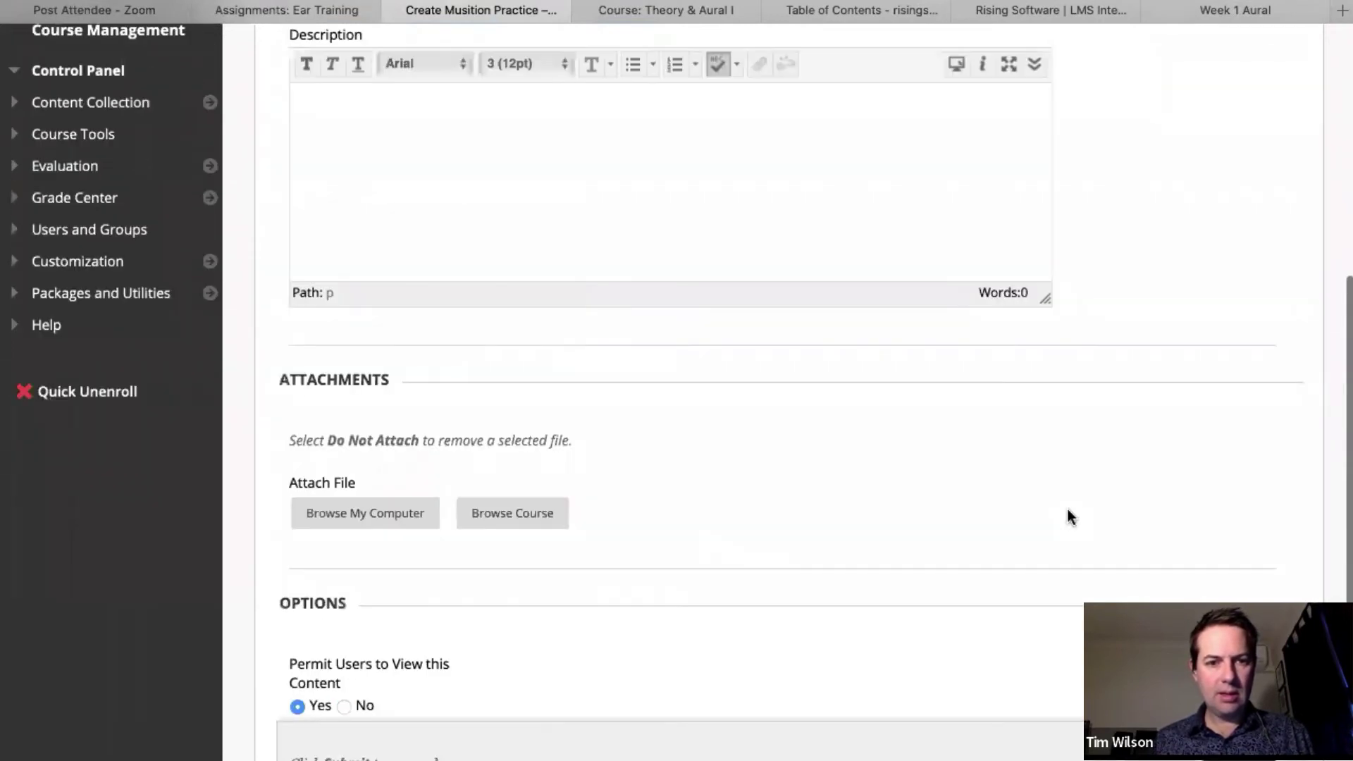
{"action": "scroll", "coordinate": [1068, 511], "scroll_direction": "down", "scroll_amount": 8}
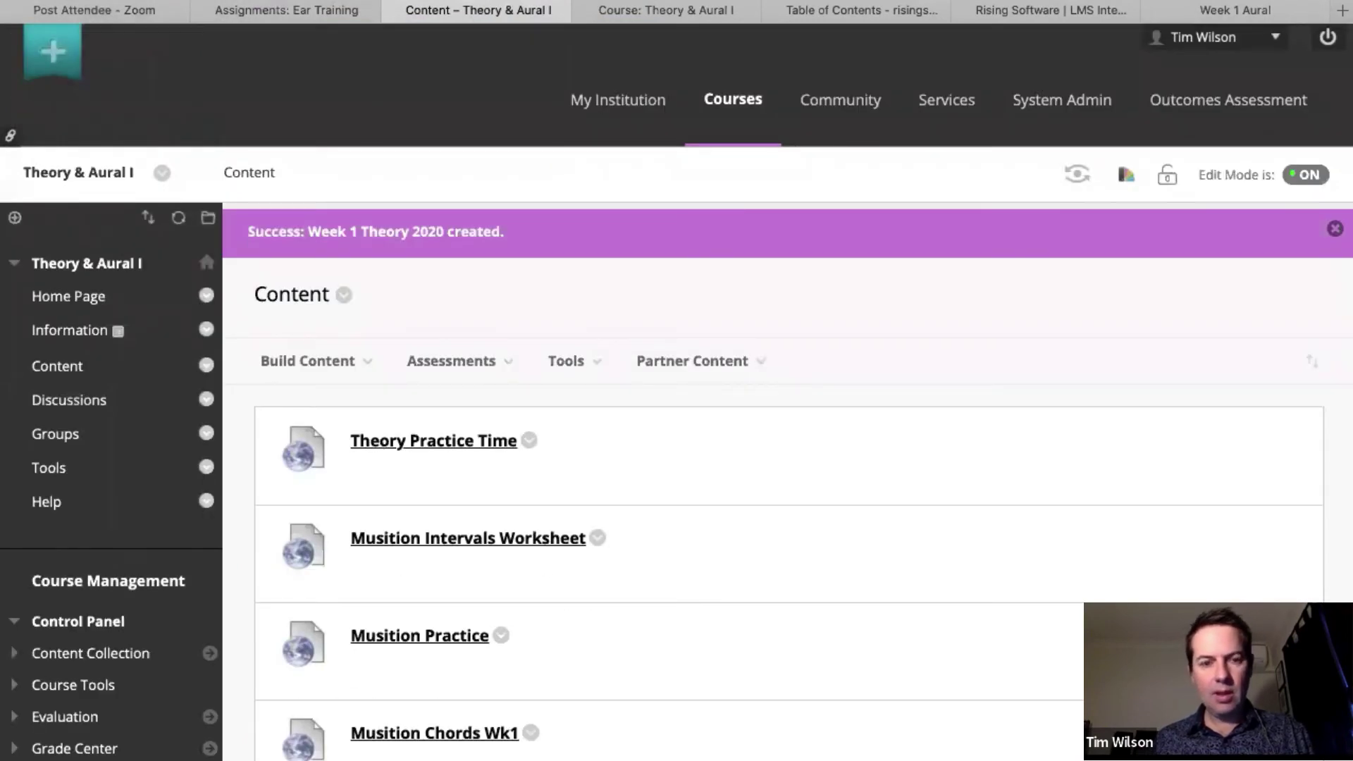
{"action": "scroll", "coordinate": [1001, 570], "scroll_direction": "down", "scroll_amount": 3}
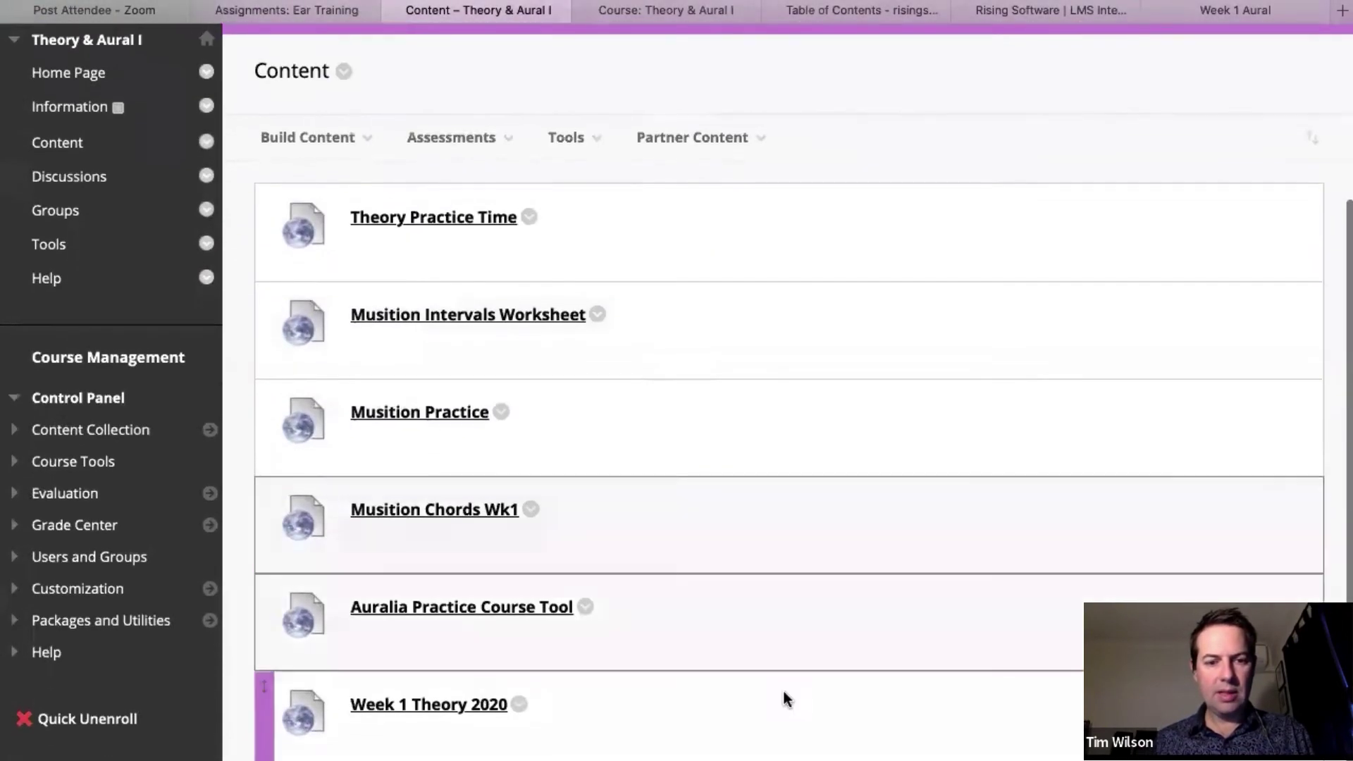
Open the Week 1 Theory 2020 item in the browser version of Musition, look over its syllabus, and return to the course content.
{"action": "left_click", "coordinate": [453, 708]}
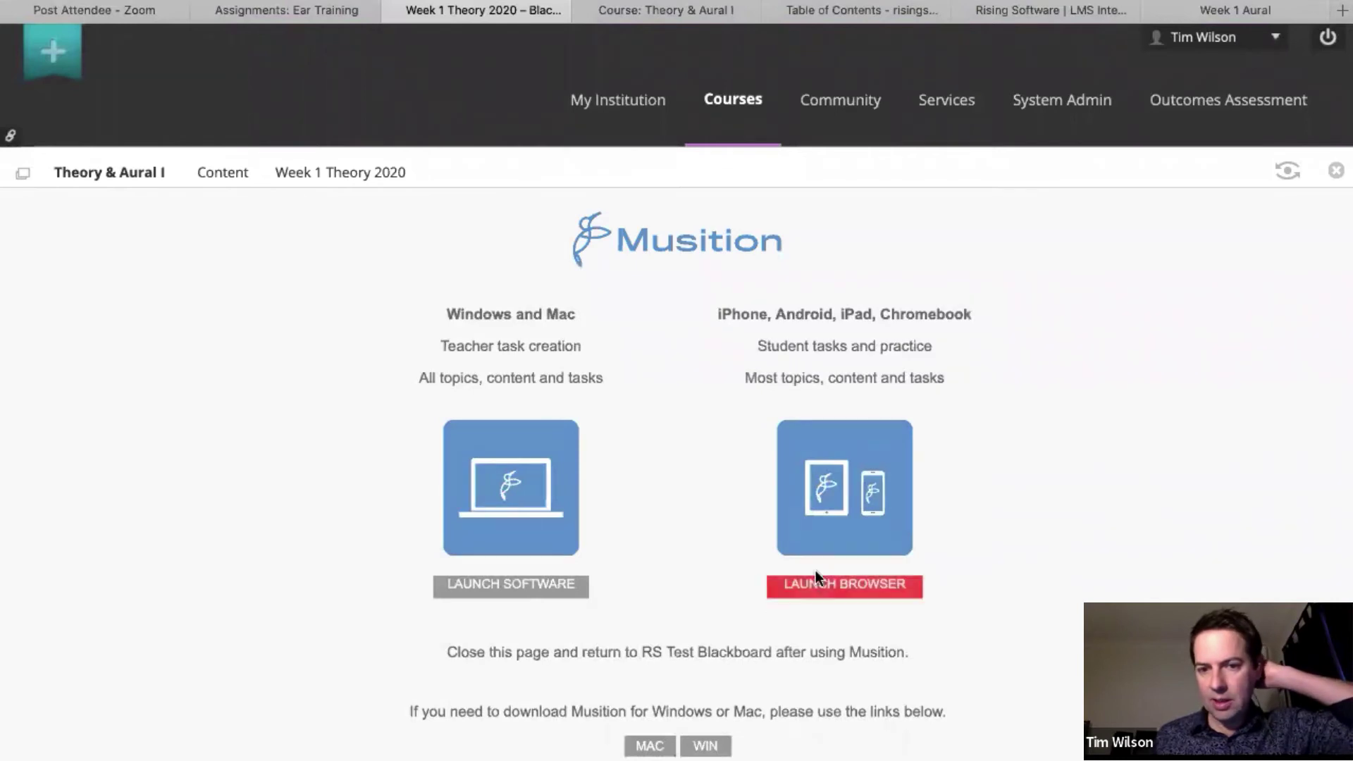
{"action": "left_click", "coordinate": [830, 589]}
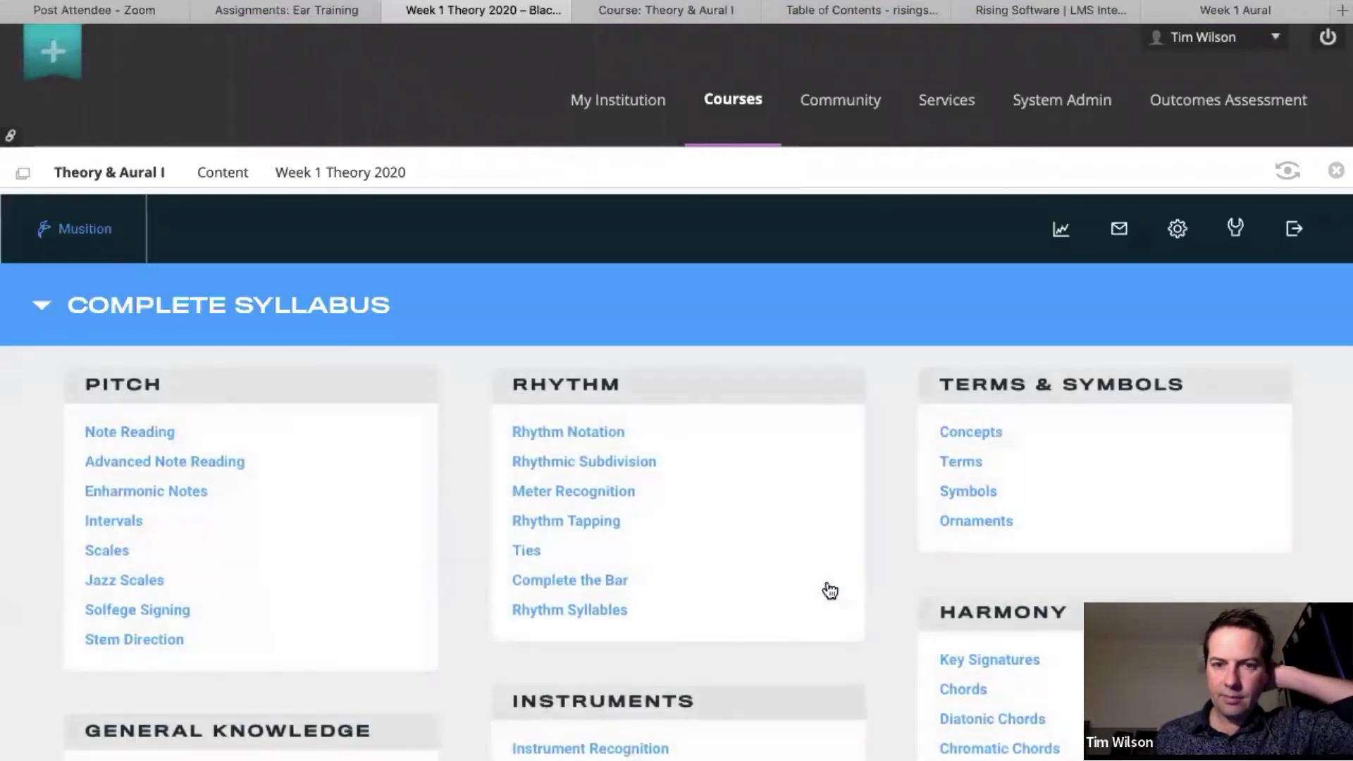
{"action": "scroll", "coordinate": [894, 492], "scroll_direction": "down", "scroll_amount": 6}
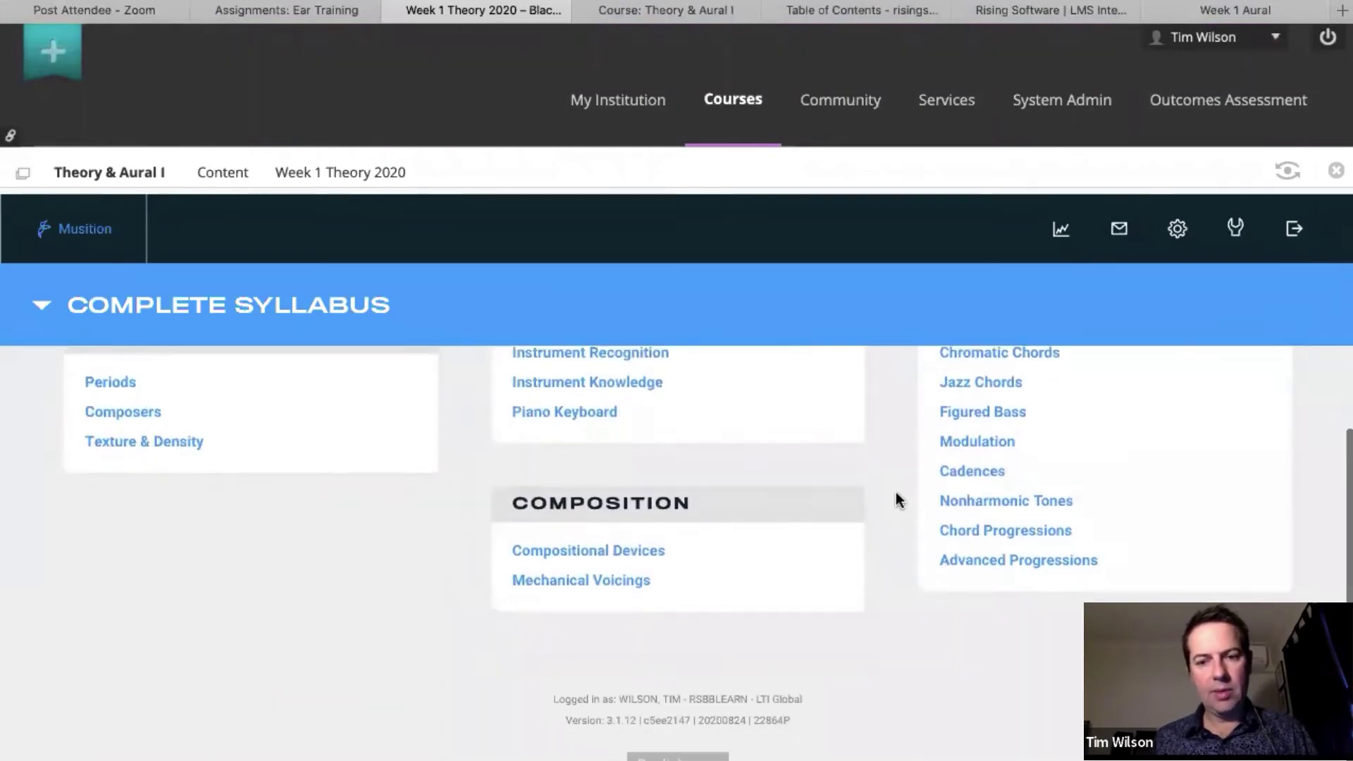
{"action": "scroll", "coordinate": [895, 493], "scroll_direction": "up", "scroll_amount": 6}
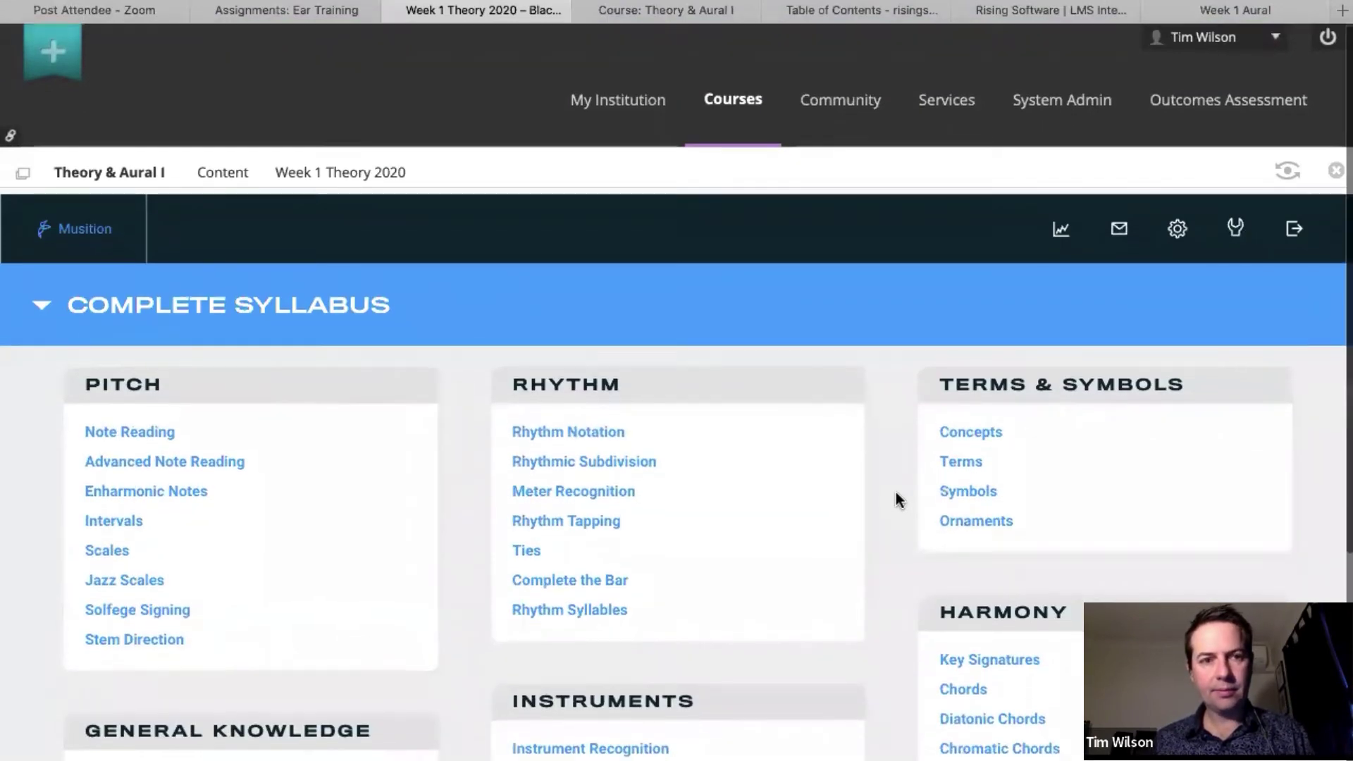
{"action": "left_click", "coordinate": [220, 174]}
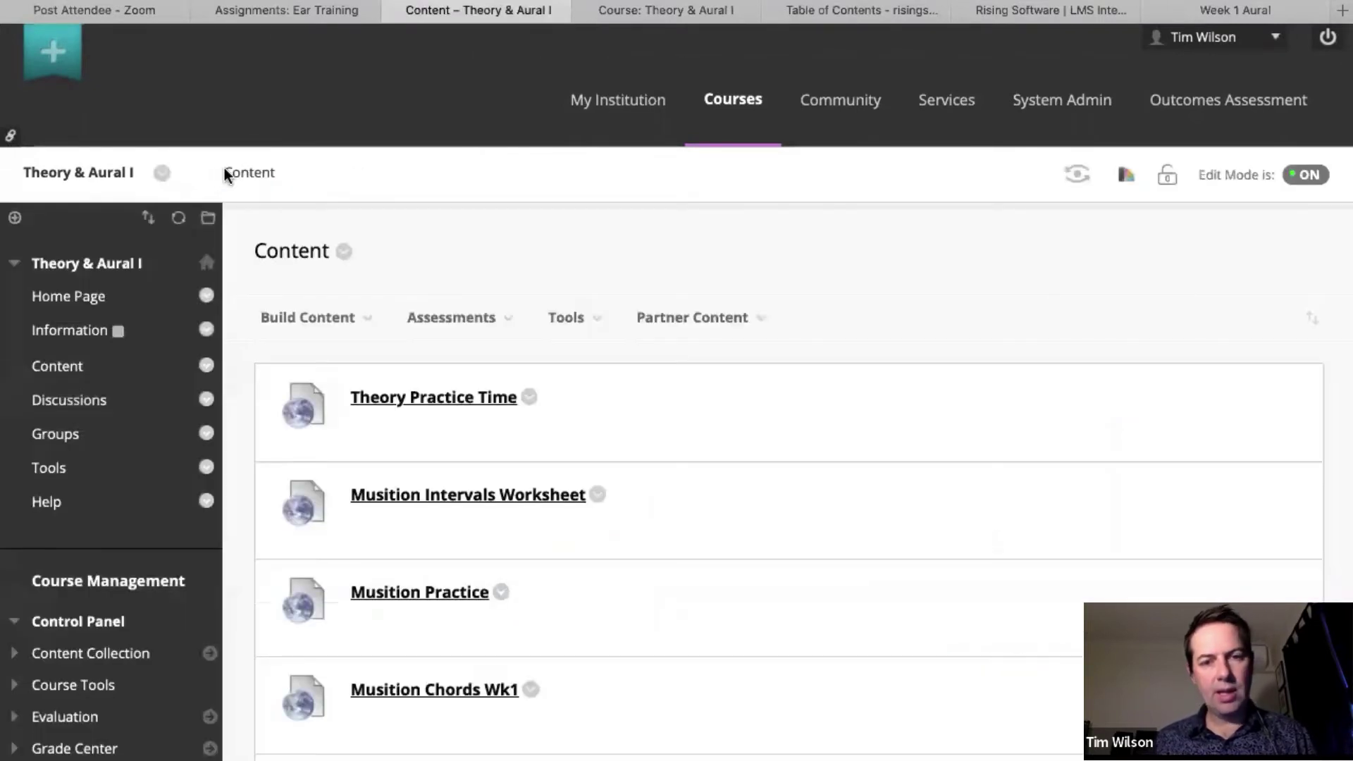
Add a Musition Task to the Theory & Aural I course content and name it "Week 1 Theory Worksheet".
{"action": "left_click", "coordinate": [328, 318]}
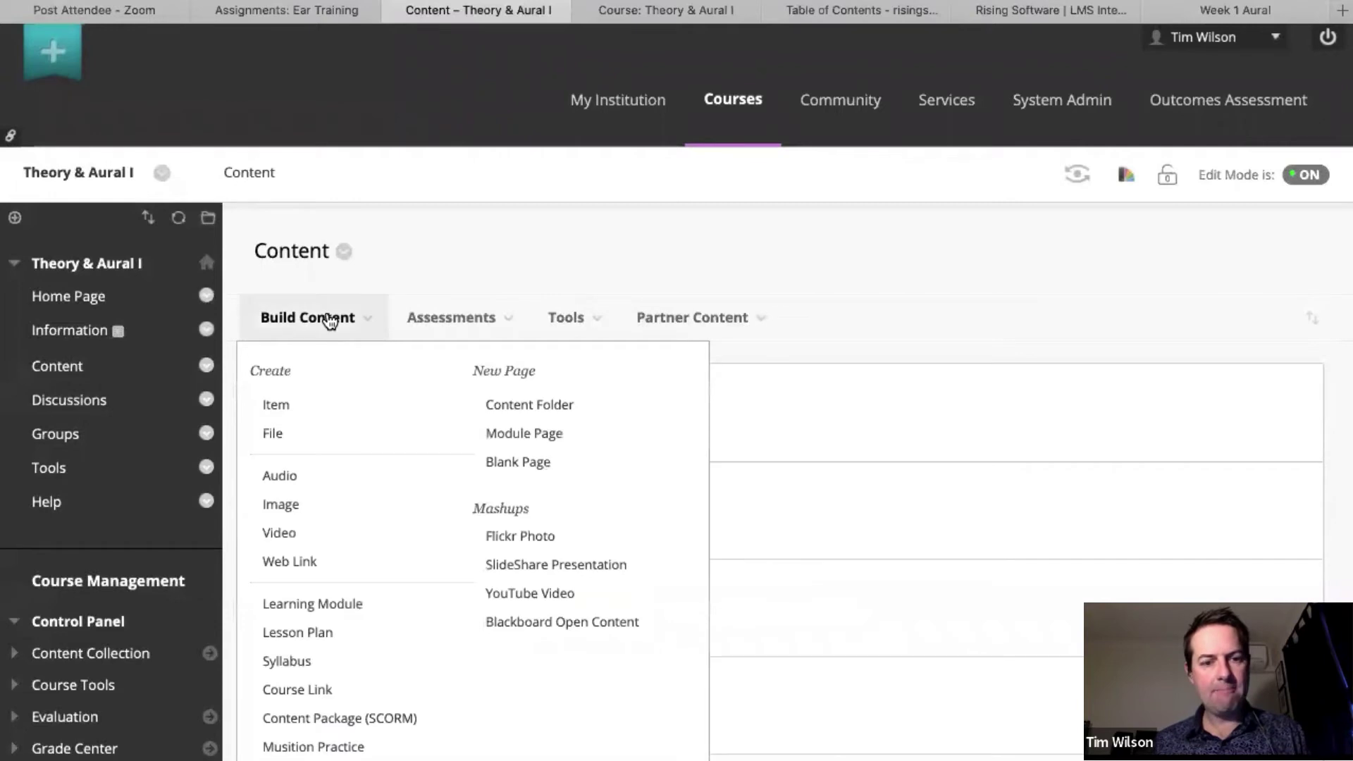
{"action": "scroll", "coordinate": [360, 485], "scroll_direction": "down", "scroll_amount": 2}
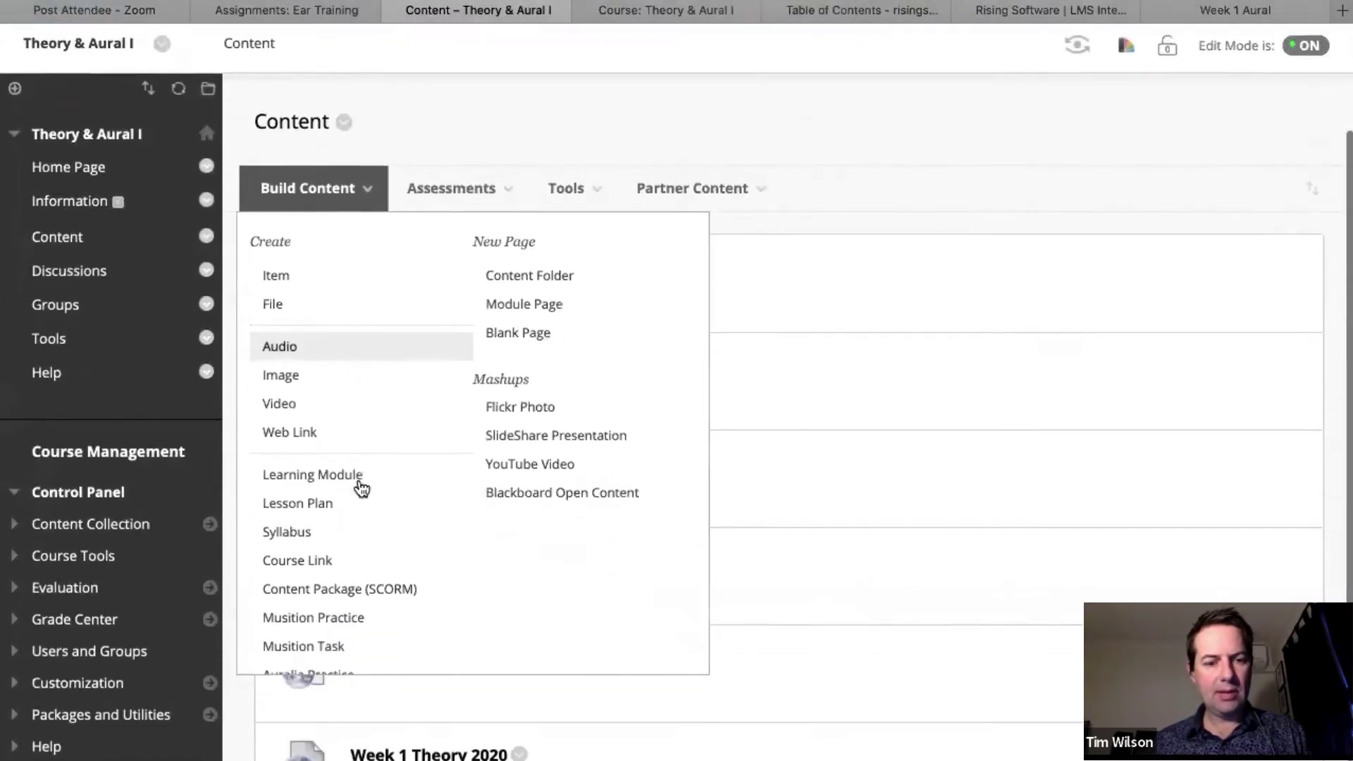
{"action": "left_click", "coordinate": [332, 593]}
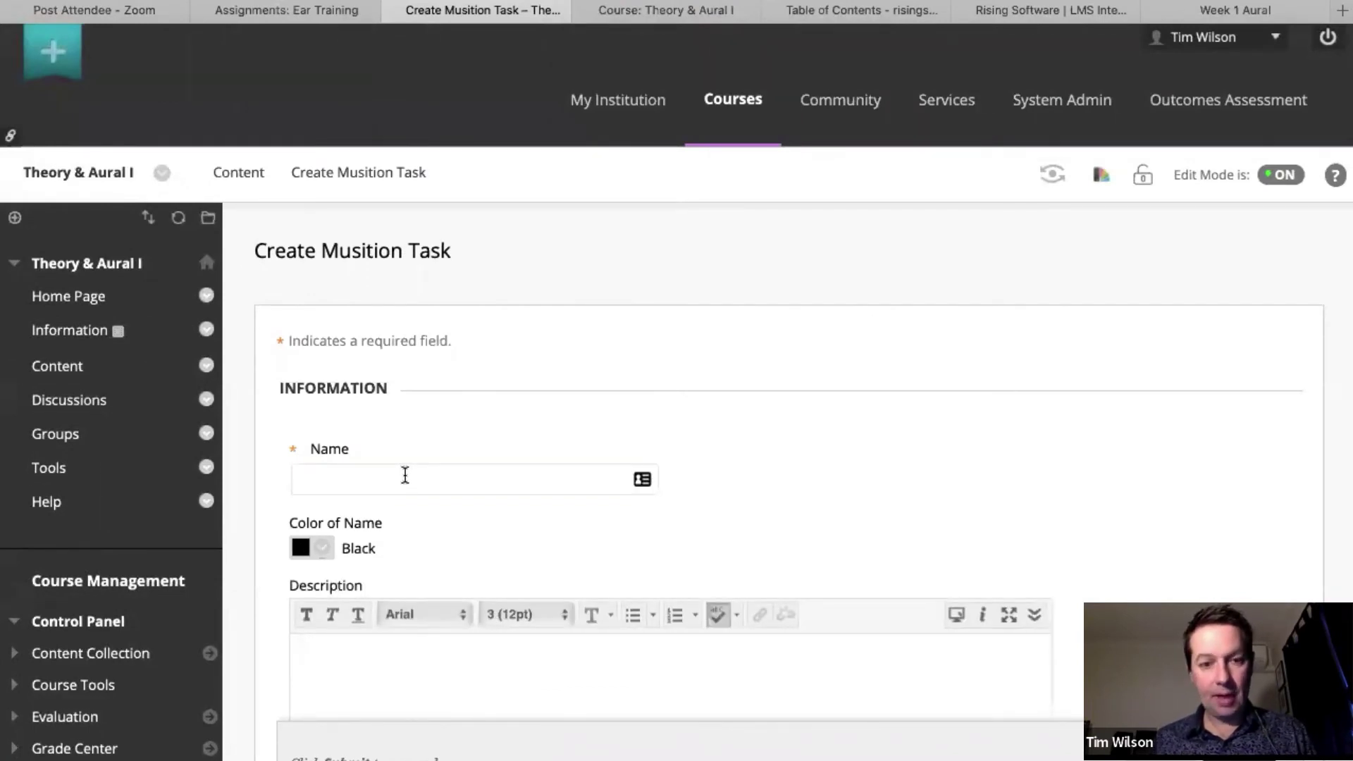
{"action": "type", "text": "Week 1"}
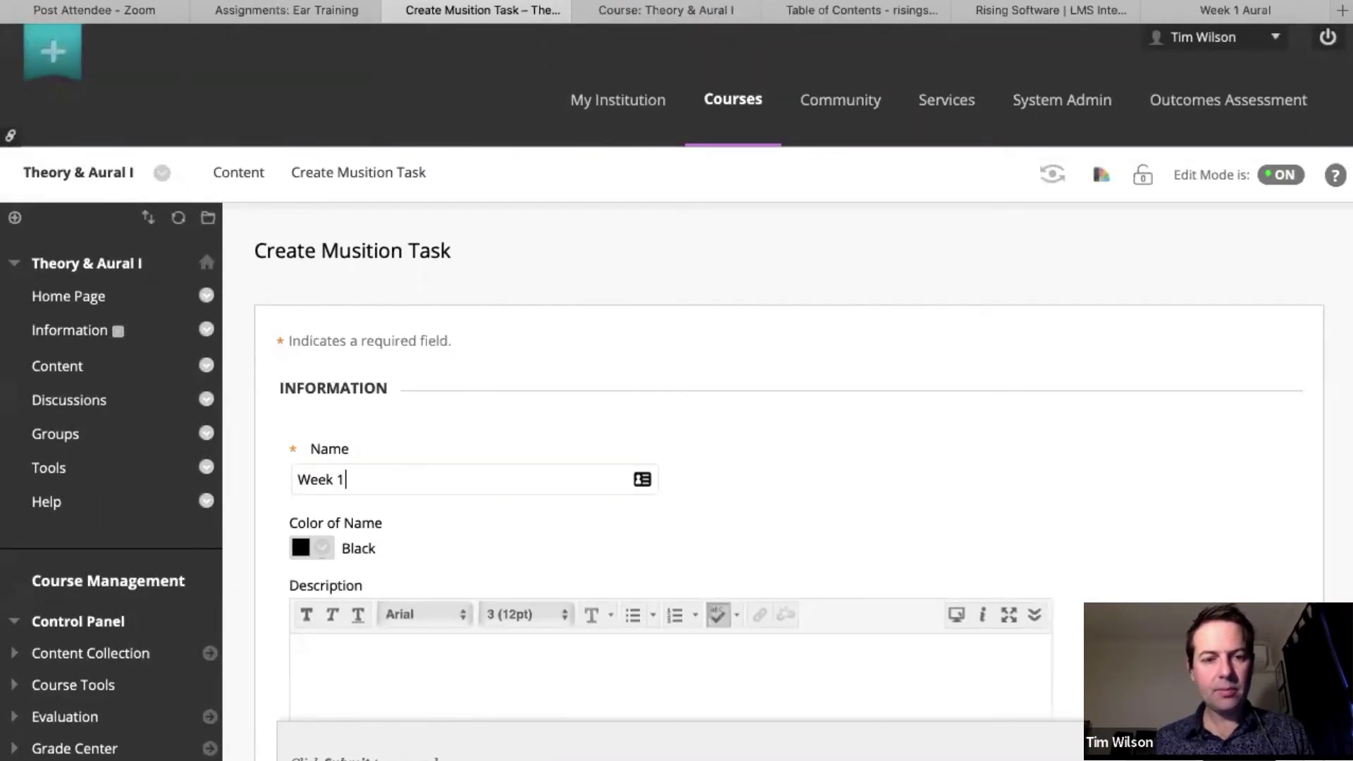
{"action": "type", "text": " Thoery"}
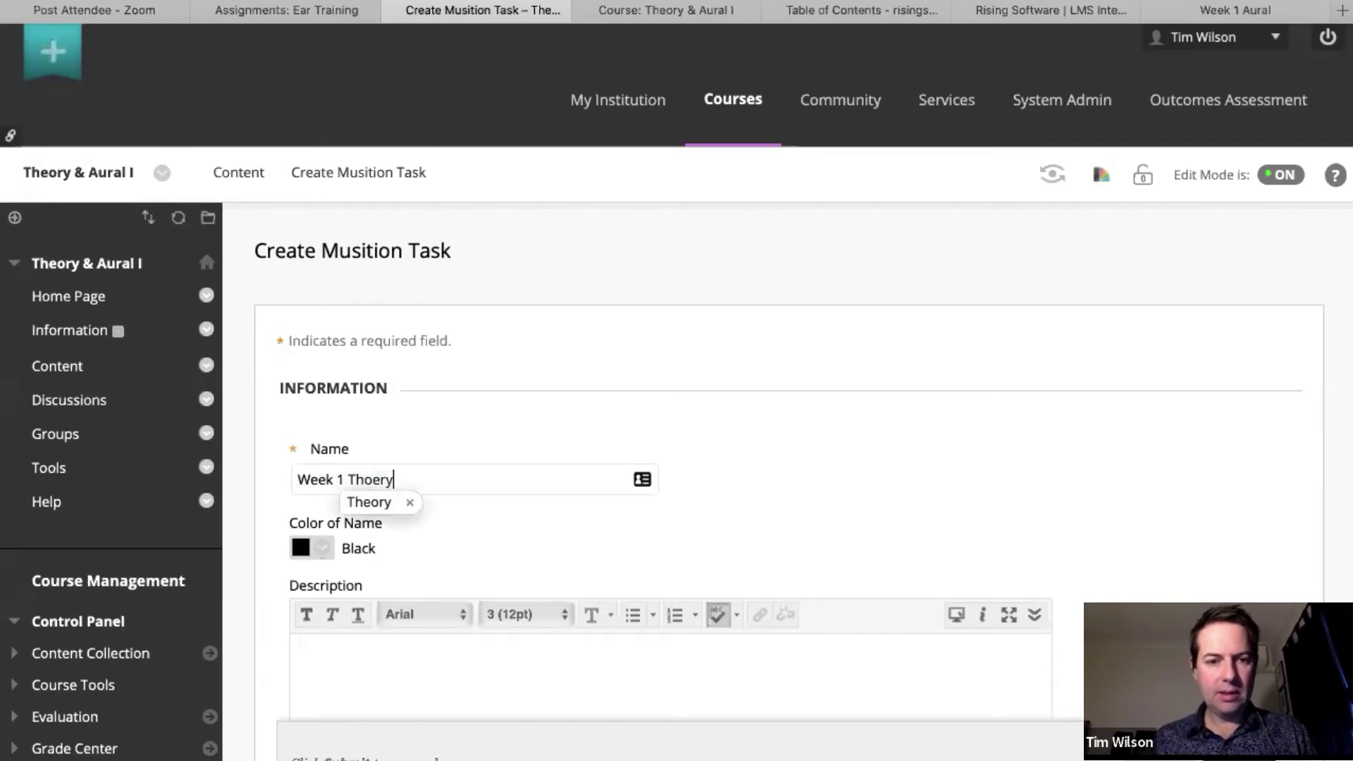
{"action": "key", "text": "BackSpace"}
{"action": "key", "text": "BackSpace"}
{"action": "key", "text": "BackSpace"}
{"action": "key", "text": "BackSpace"}
{"action": "type", "text": "eo"}
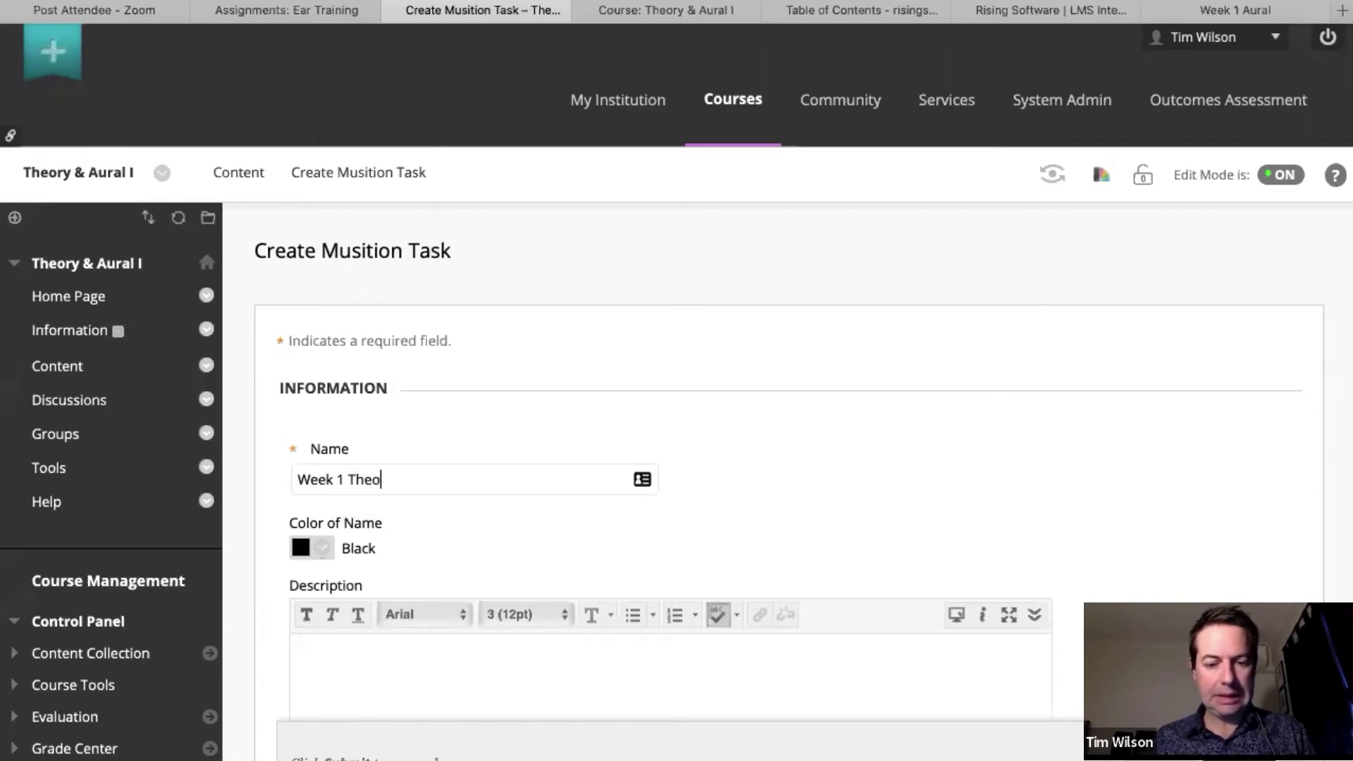
{"action": "type", "text": "ry Worksheet"}
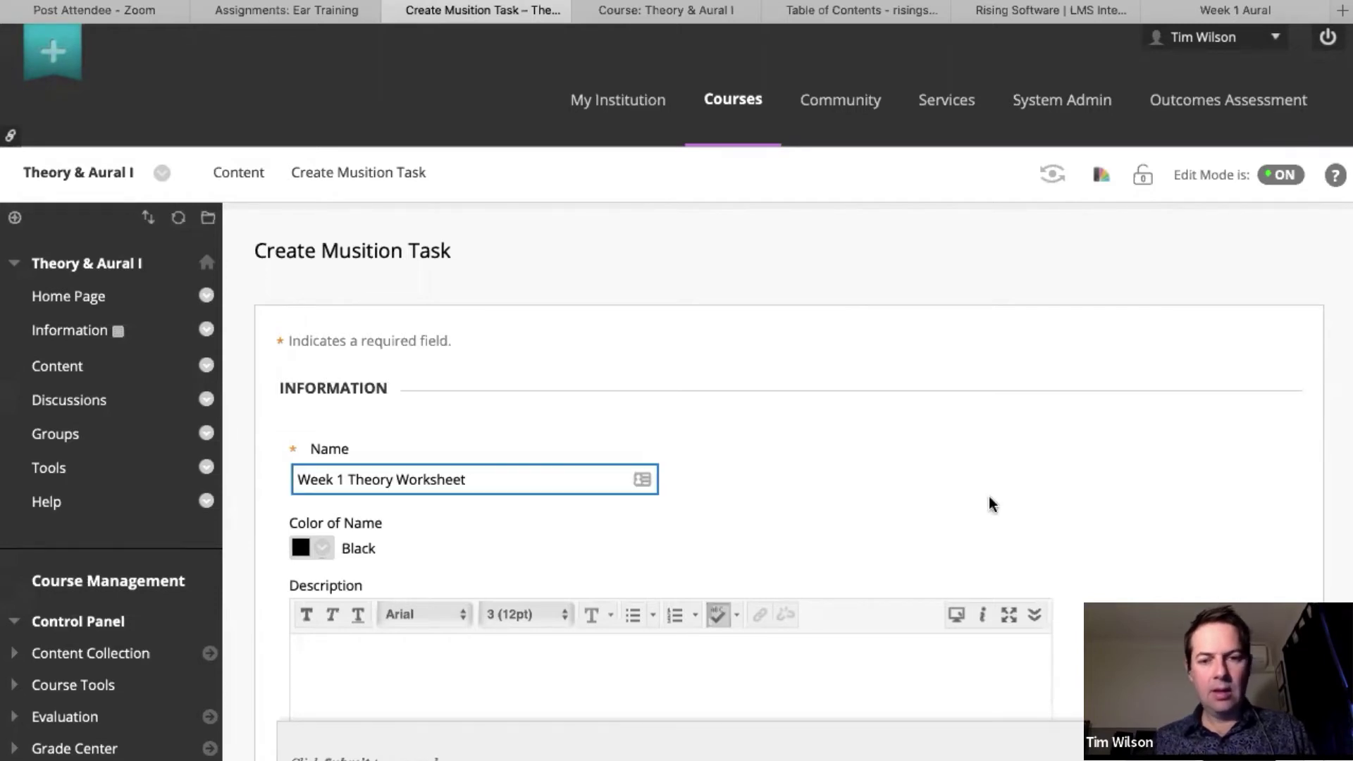
Enable evaluation for the task with 100 points possible and submit it.
{"action": "scroll", "coordinate": [1171, 519], "scroll_direction": "down", "scroll_amount": 5}
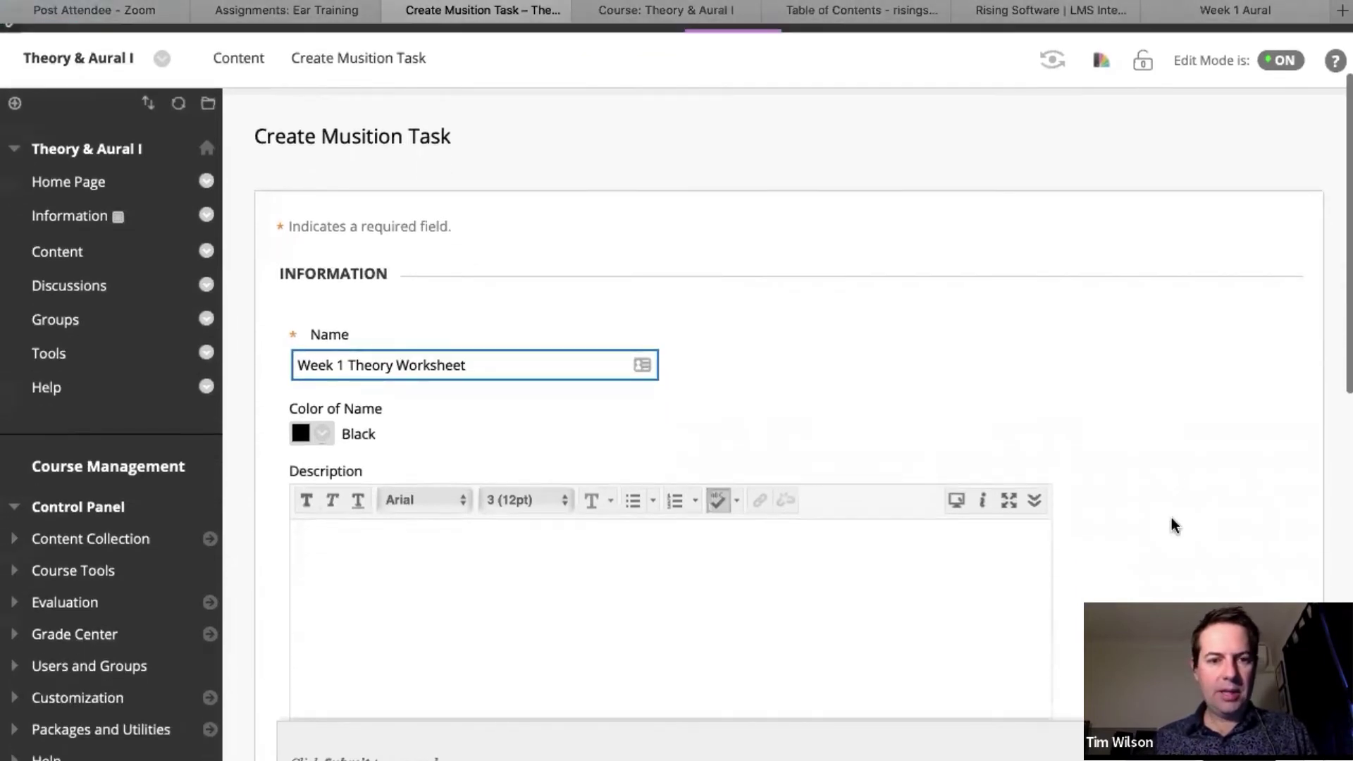
{"action": "scroll", "coordinate": [1171, 519], "scroll_direction": "down", "scroll_amount": 7}
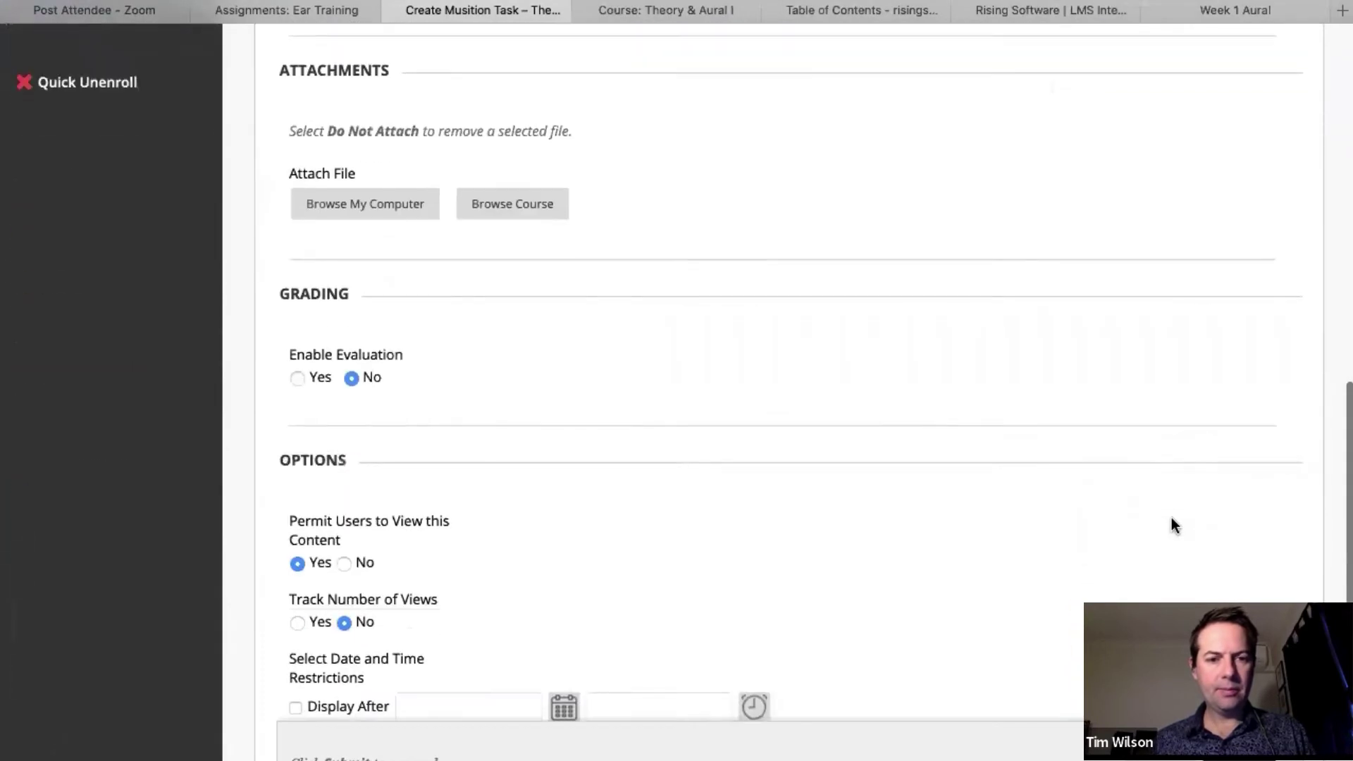
{"action": "left_click", "coordinate": [298, 378]}
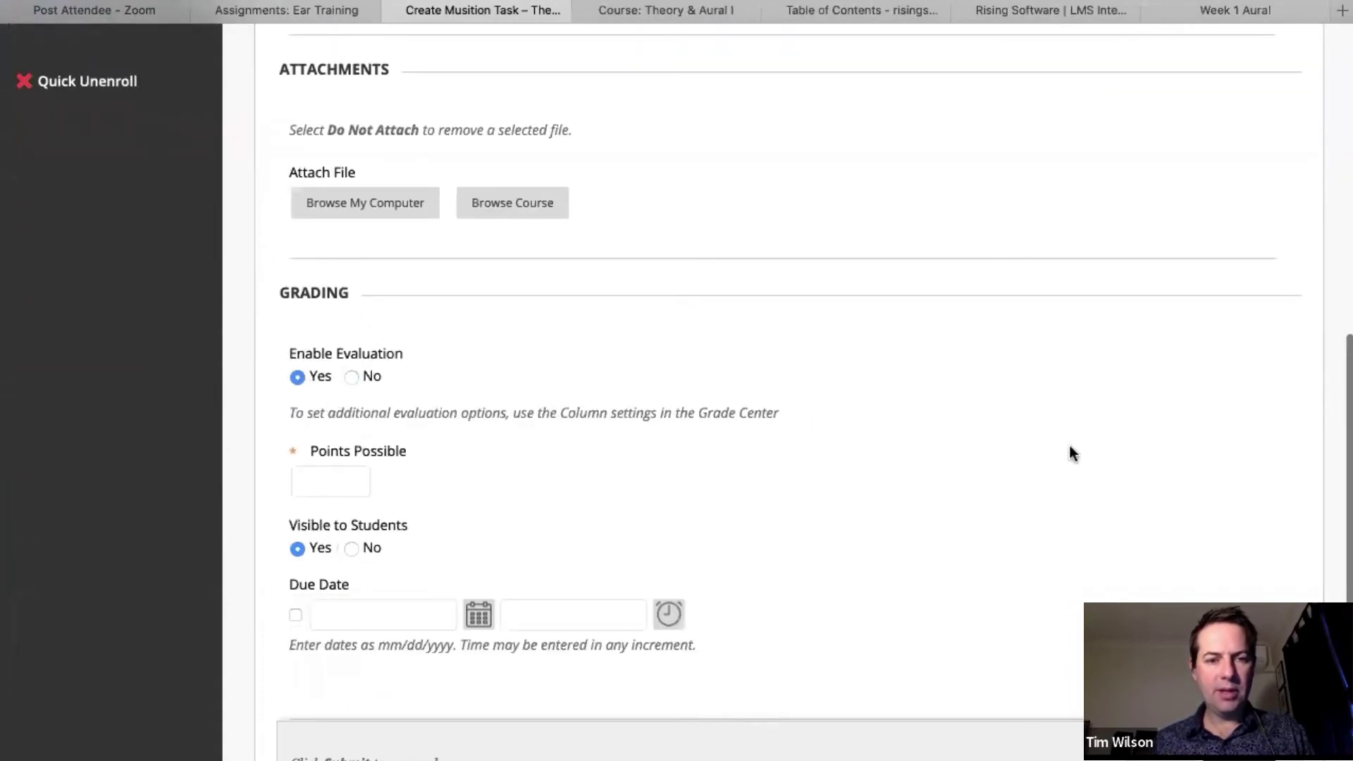
{"action": "scroll", "coordinate": [1070, 453], "scroll_direction": "down", "scroll_amount": 2}
{"action": "type", "text": "100"}
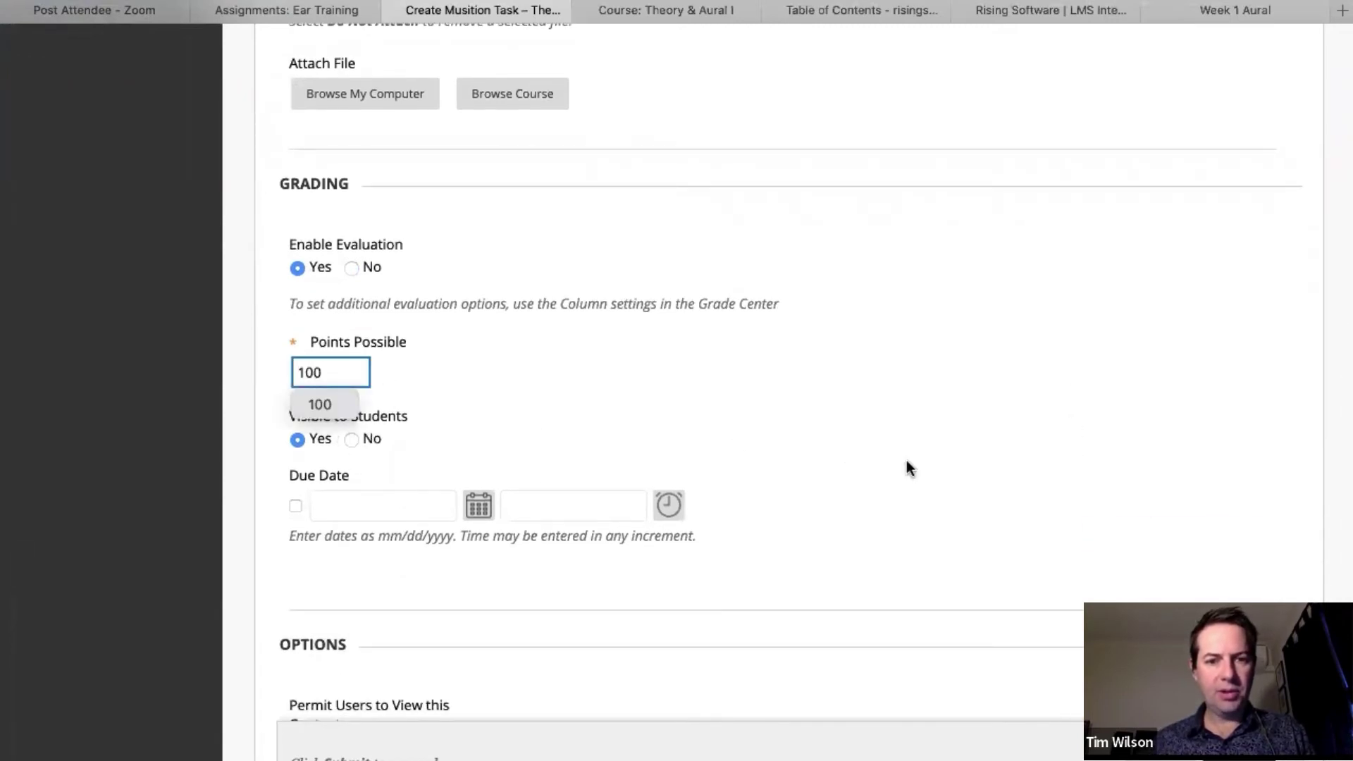
{"action": "scroll", "coordinate": [906, 462], "scroll_direction": "down", "scroll_amount": 4}
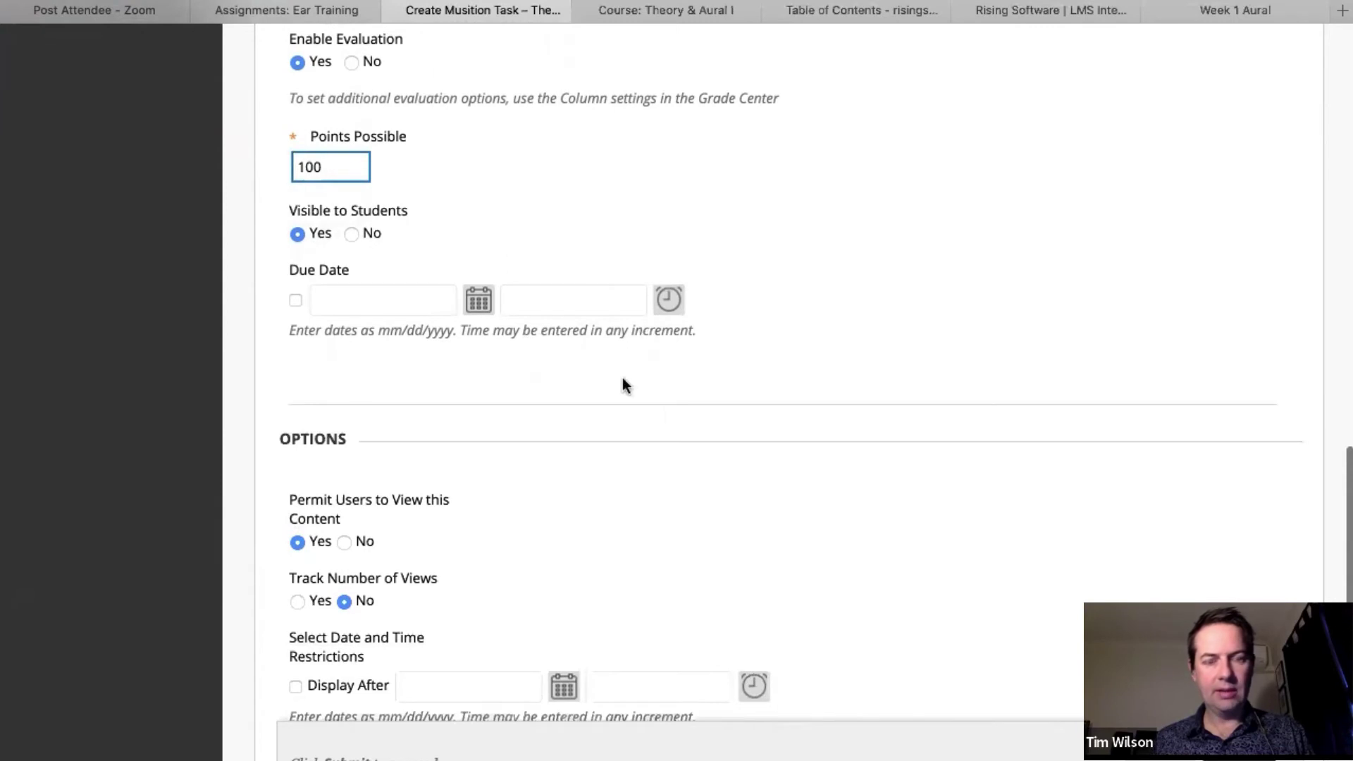
{"action": "scroll", "coordinate": [813, 441], "scroll_direction": "down", "scroll_amount": 4}
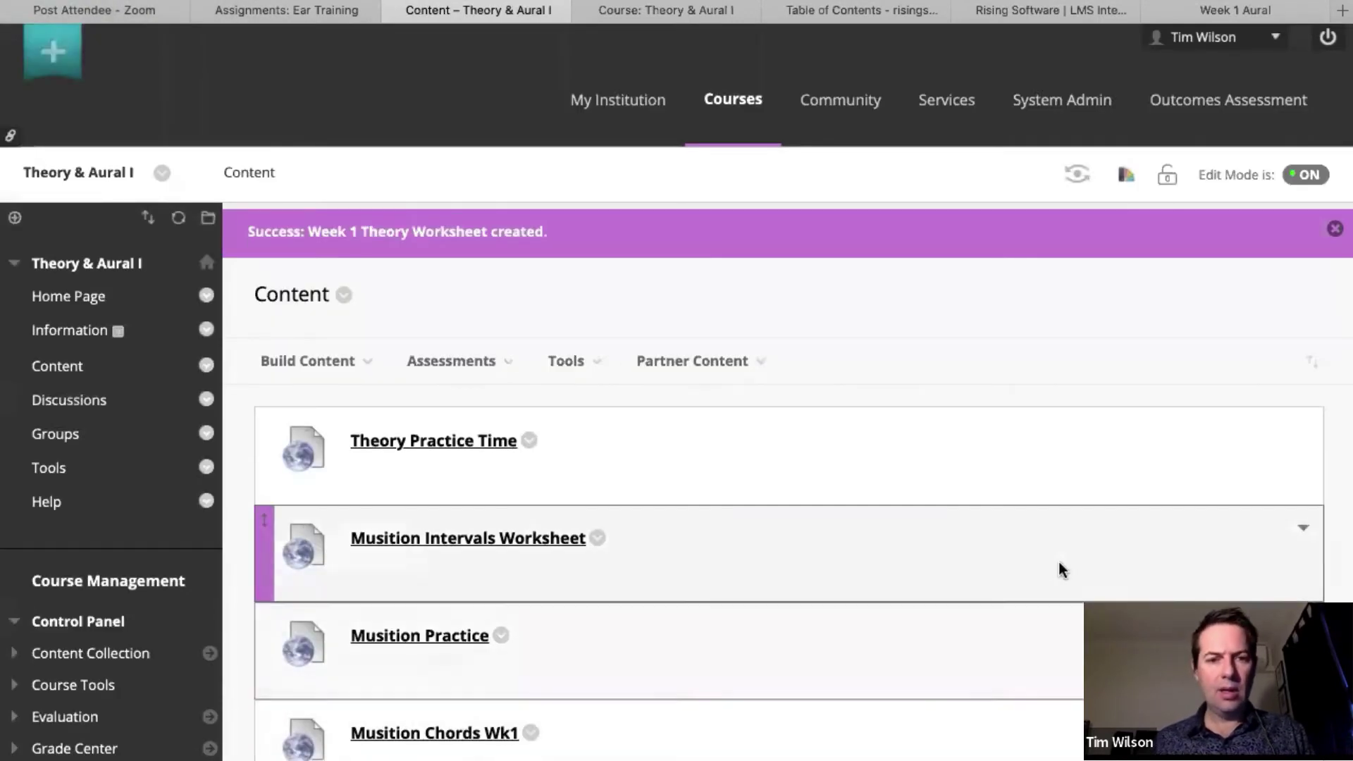
Open the Week 1 Theory Worksheet item and allow the page to launch the Musition 6 Cloud desktop software.
{"action": "scroll", "coordinate": [1058, 564], "scroll_direction": "down", "scroll_amount": 5}
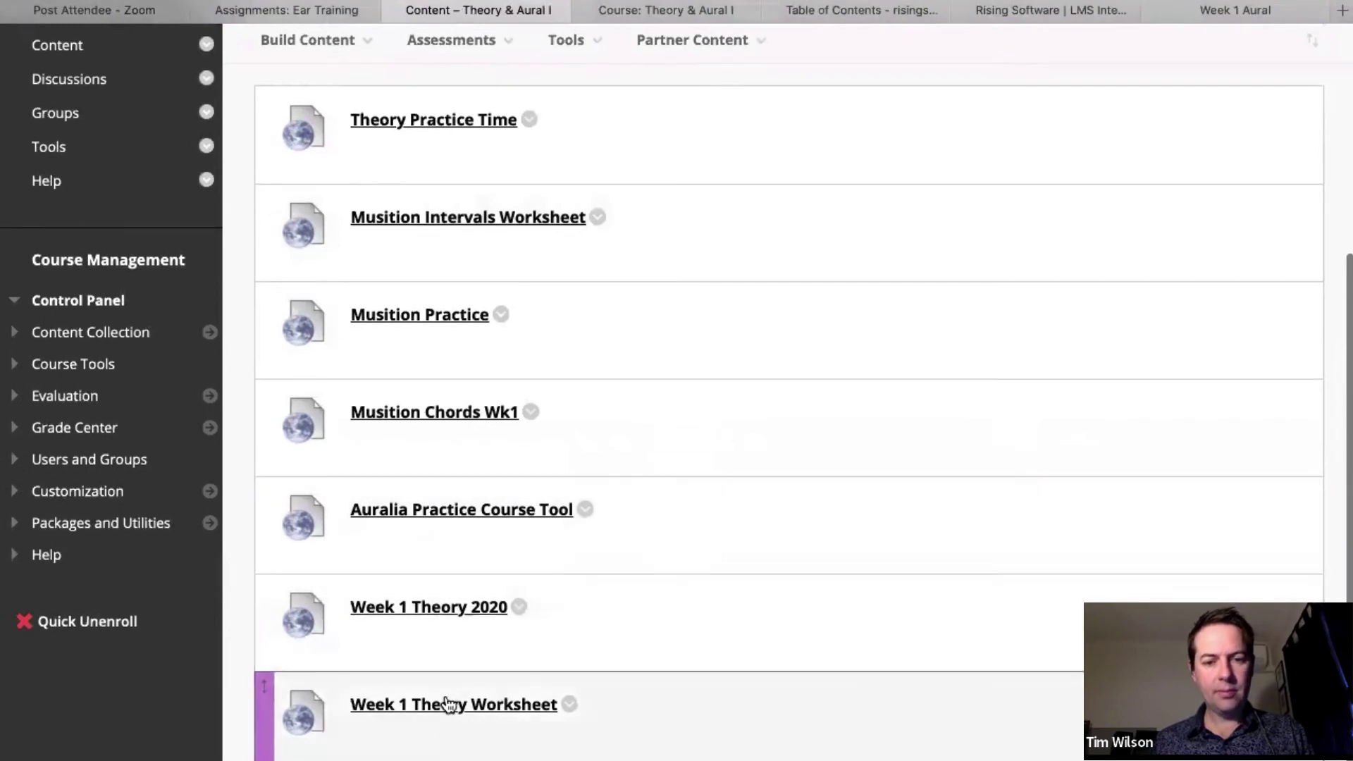
{"action": "left_click", "coordinate": [445, 704]}
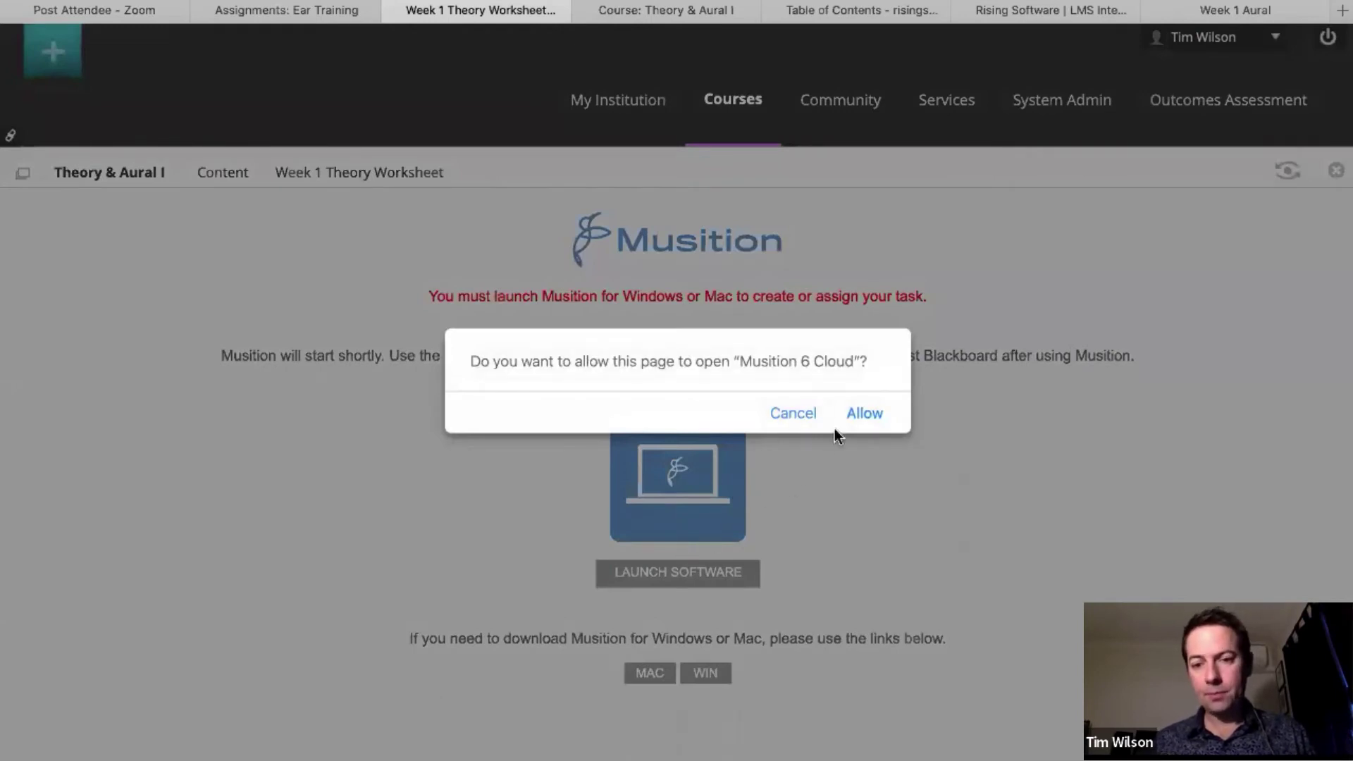
{"action": "left_click", "coordinate": [867, 416]}
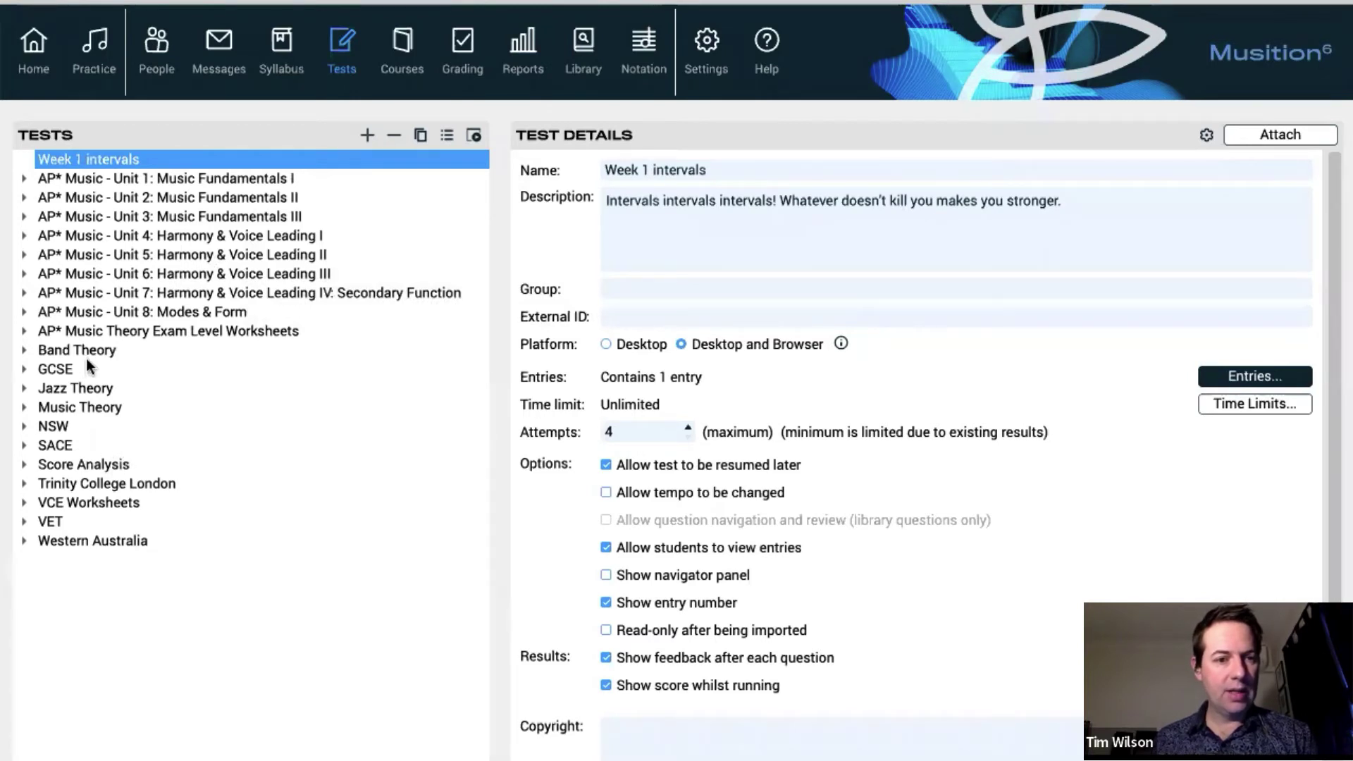
Attach the Music Theory group's Scales - Basic test to the Week 1 Theory Worksheet task, taking its result from the best completed attempt.
{"action": "double_click", "coordinate": [88, 409]}
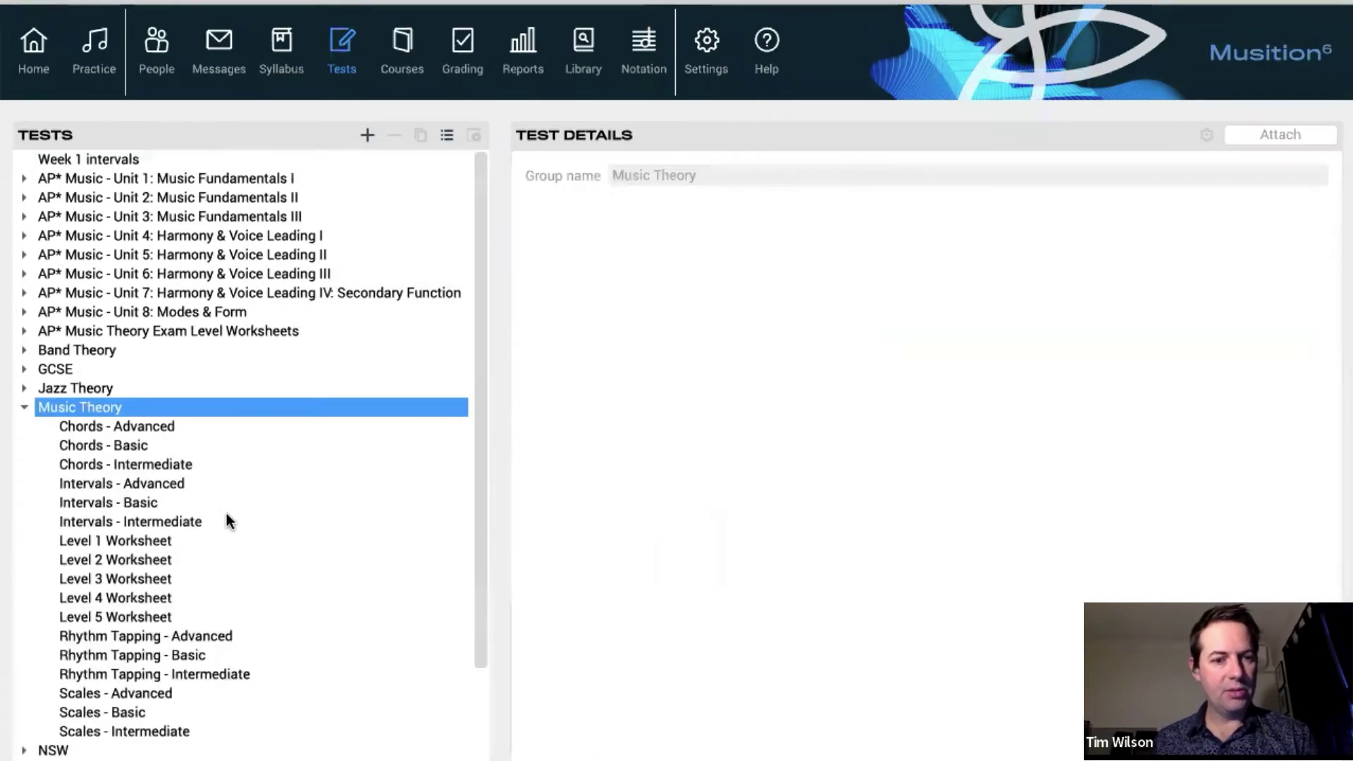
{"action": "scroll", "coordinate": [226, 520], "scroll_direction": "down", "scroll_amount": 2}
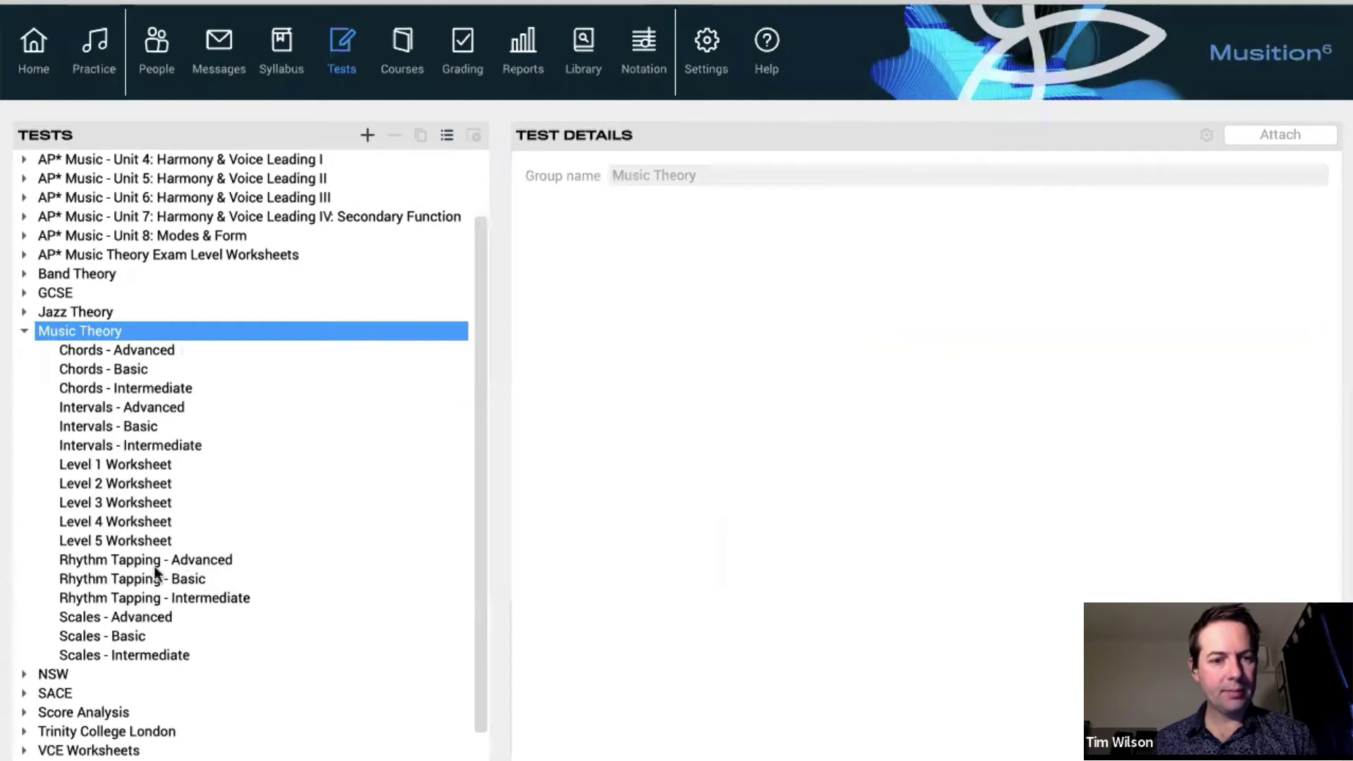
{"action": "left_click", "coordinate": [137, 635]}
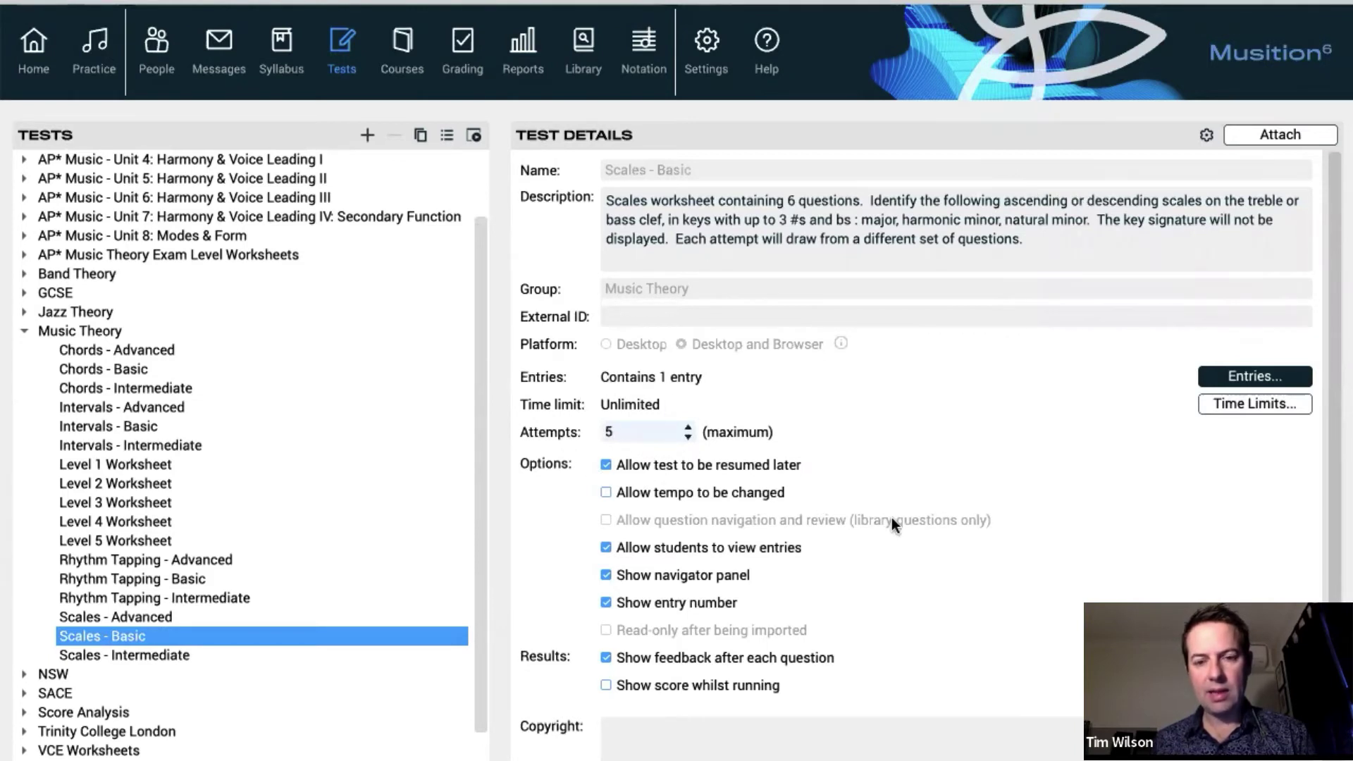
{"action": "scroll", "coordinate": [892, 526], "scroll_direction": "down", "scroll_amount": 1}
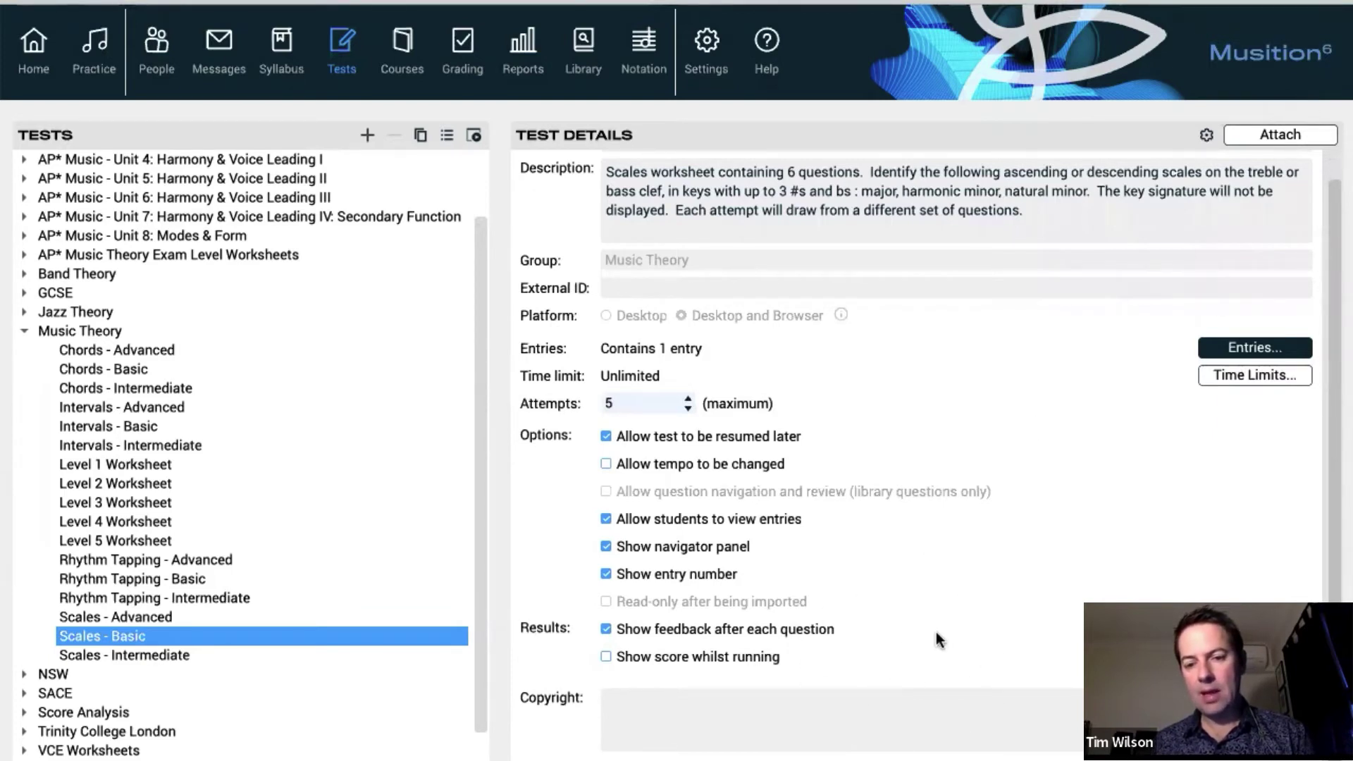
{"action": "left_click", "coordinate": [1292, 138]}
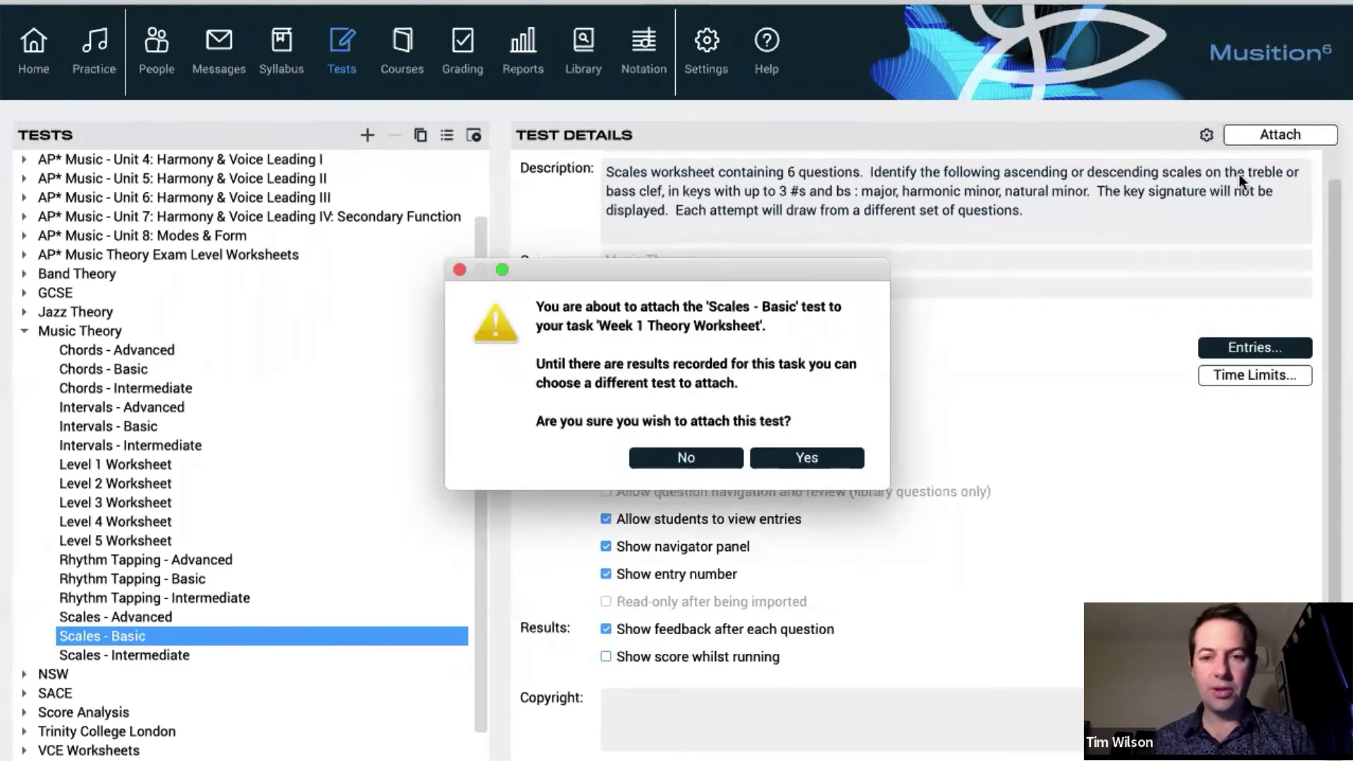
{"action": "left_click", "coordinate": [811, 458]}
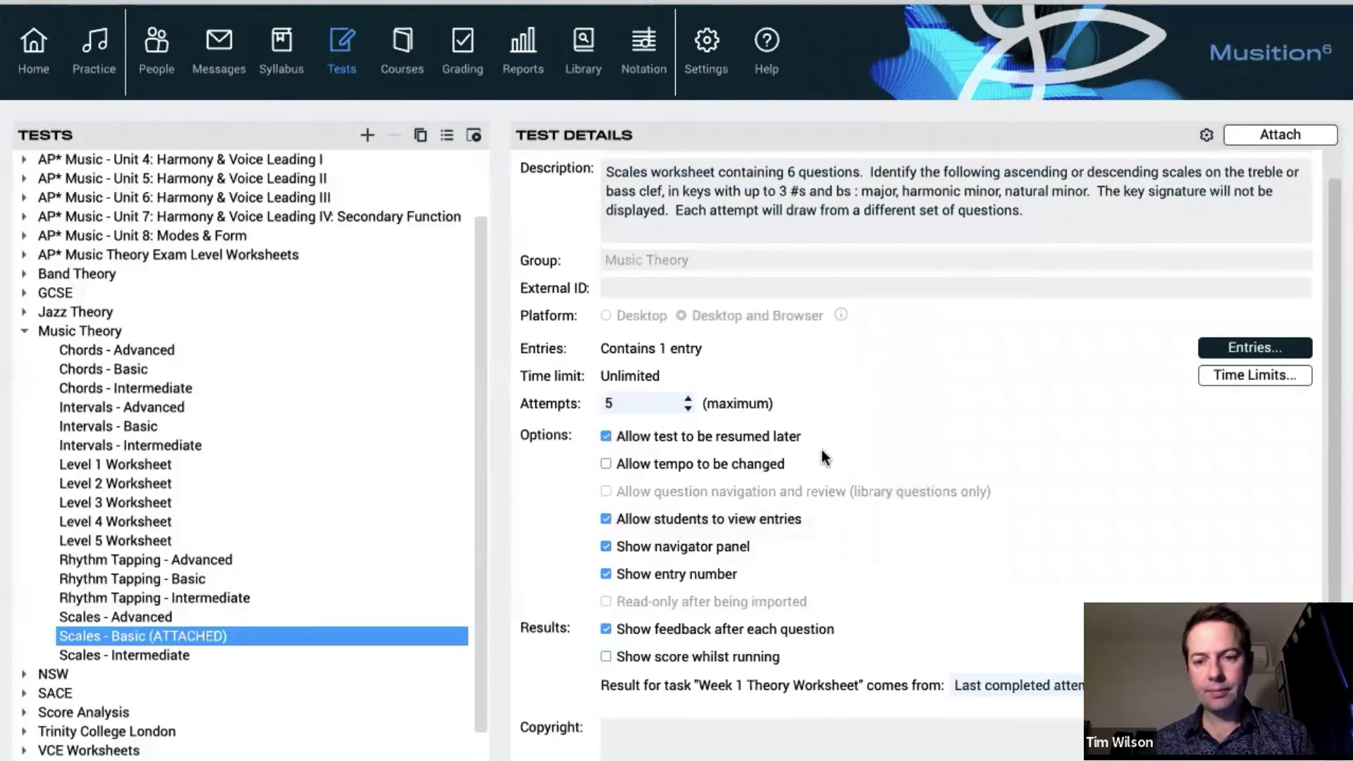
{"action": "left_click", "coordinate": [1043, 684]}
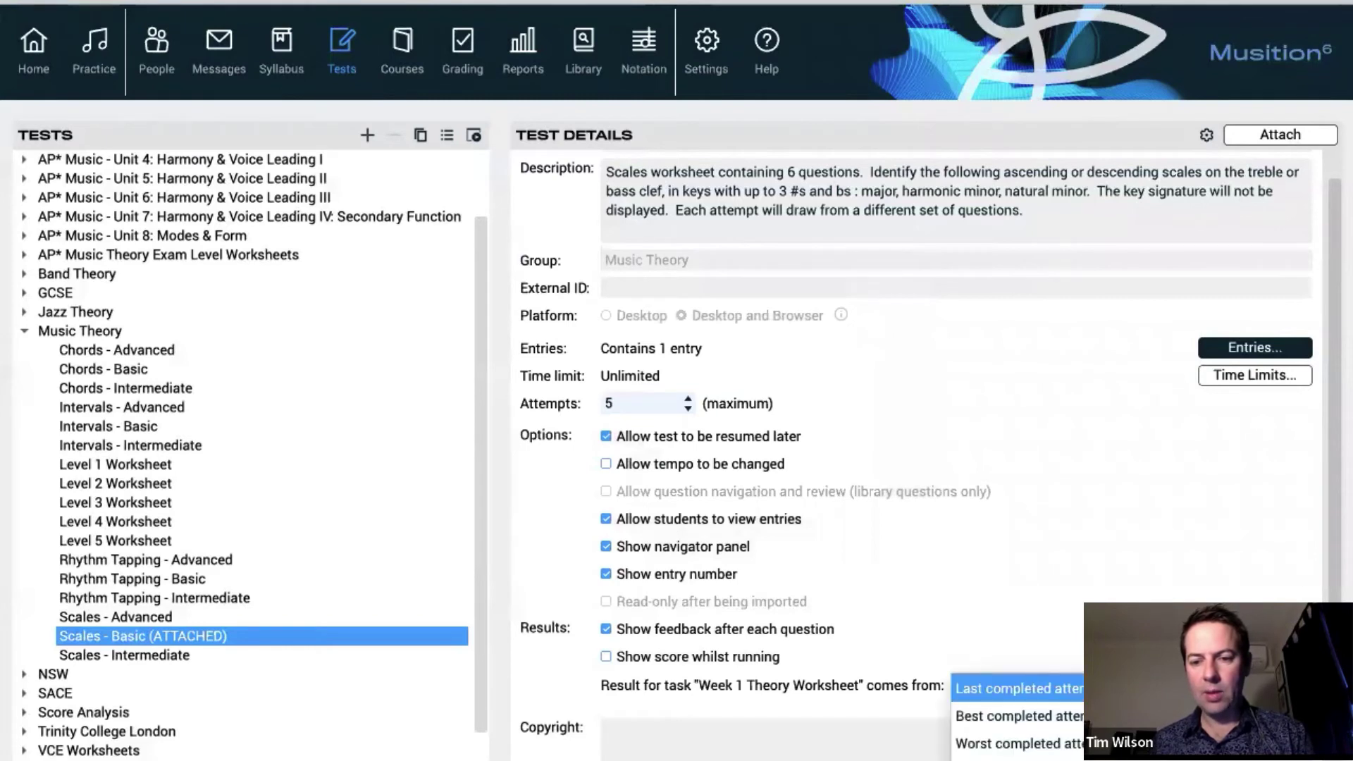
{"action": "left_click", "coordinate": [1022, 716]}
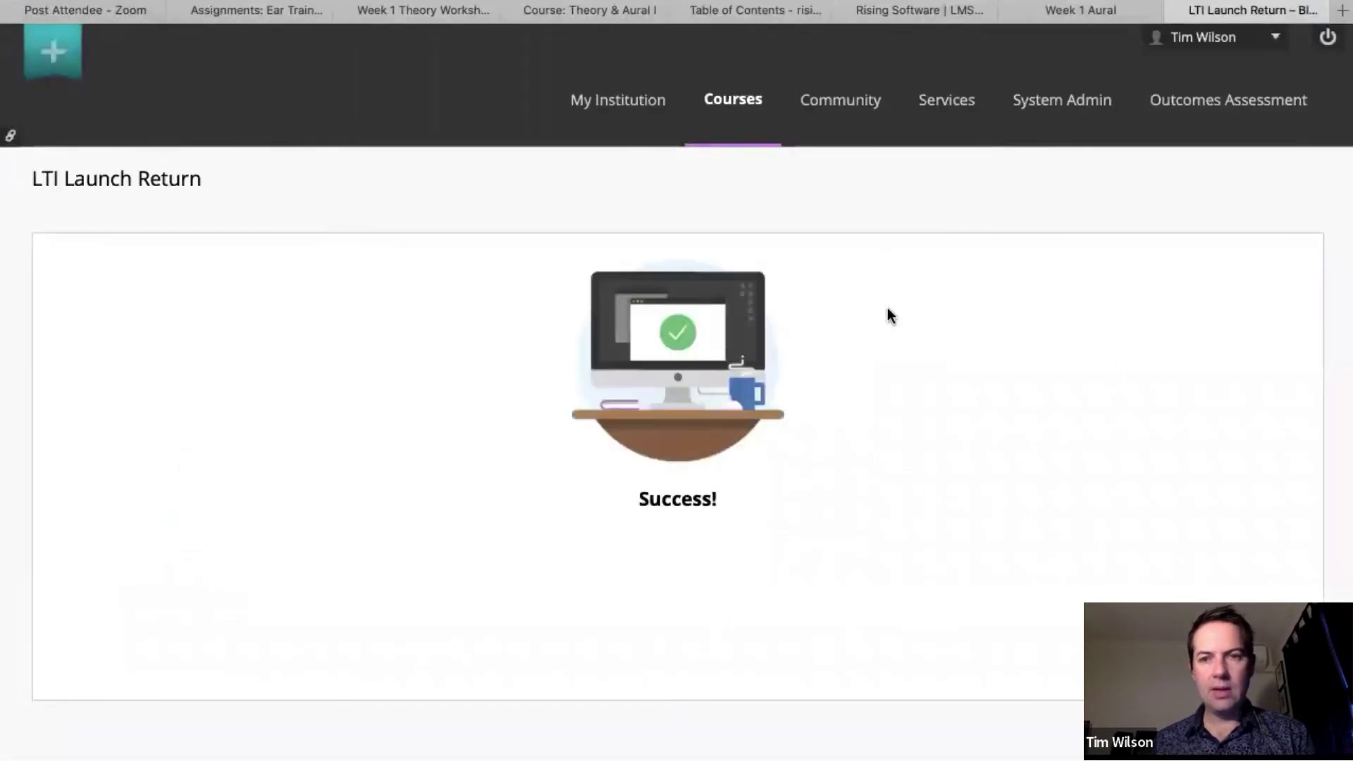
Reopen the Theory & Aural I course content and review the listed items down to Week 1 Theory Worksheet.
{"action": "left_click", "coordinate": [737, 99]}
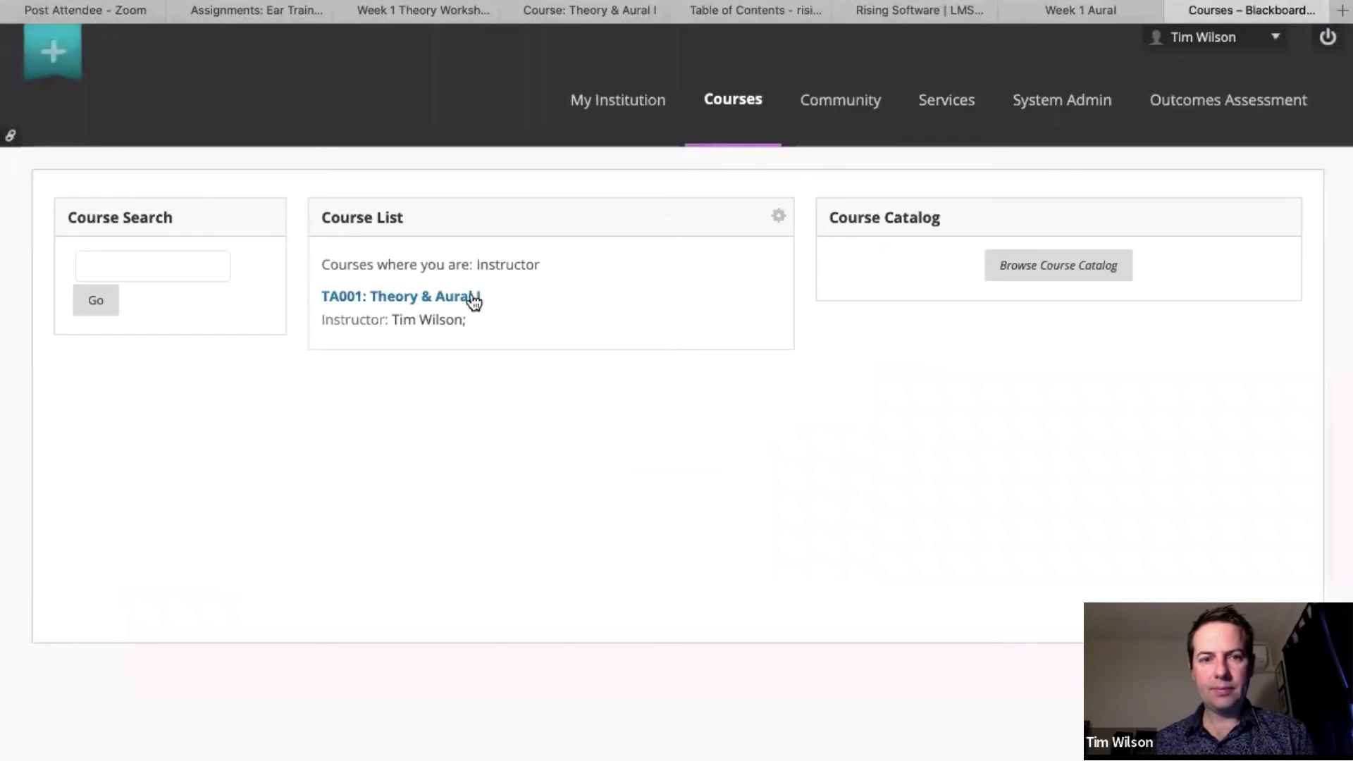
{"action": "left_click", "coordinate": [446, 295]}
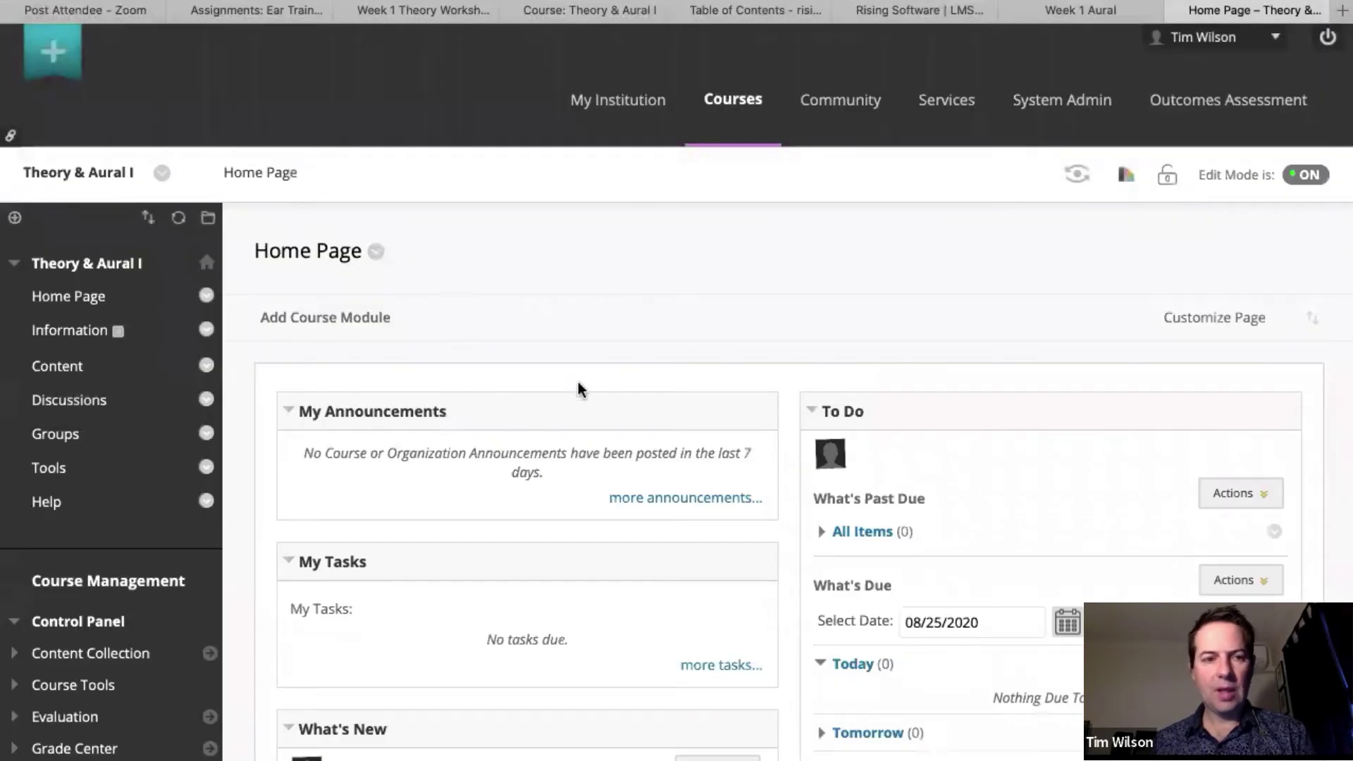
{"action": "left_click", "coordinate": [77, 365]}
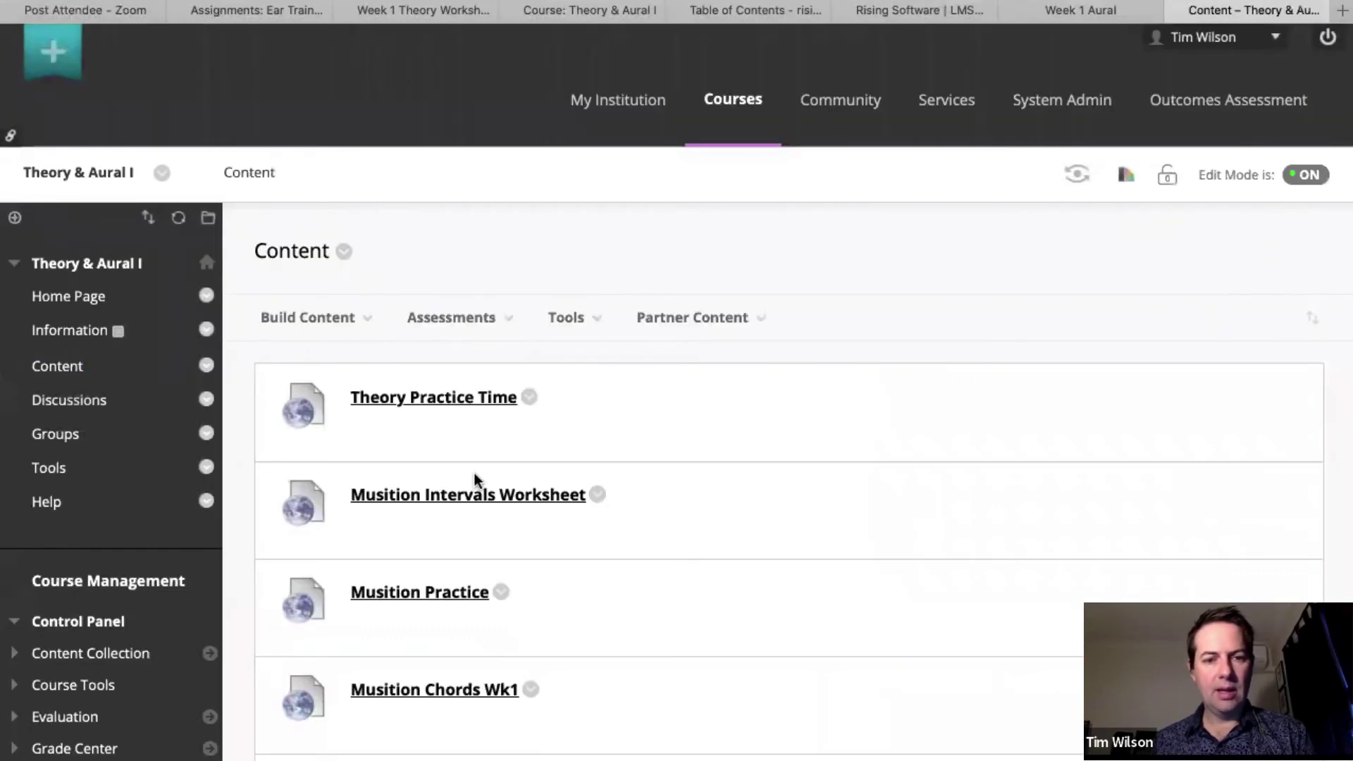
{"action": "scroll", "coordinate": [717, 576], "scroll_direction": "down", "scroll_amount": 5}
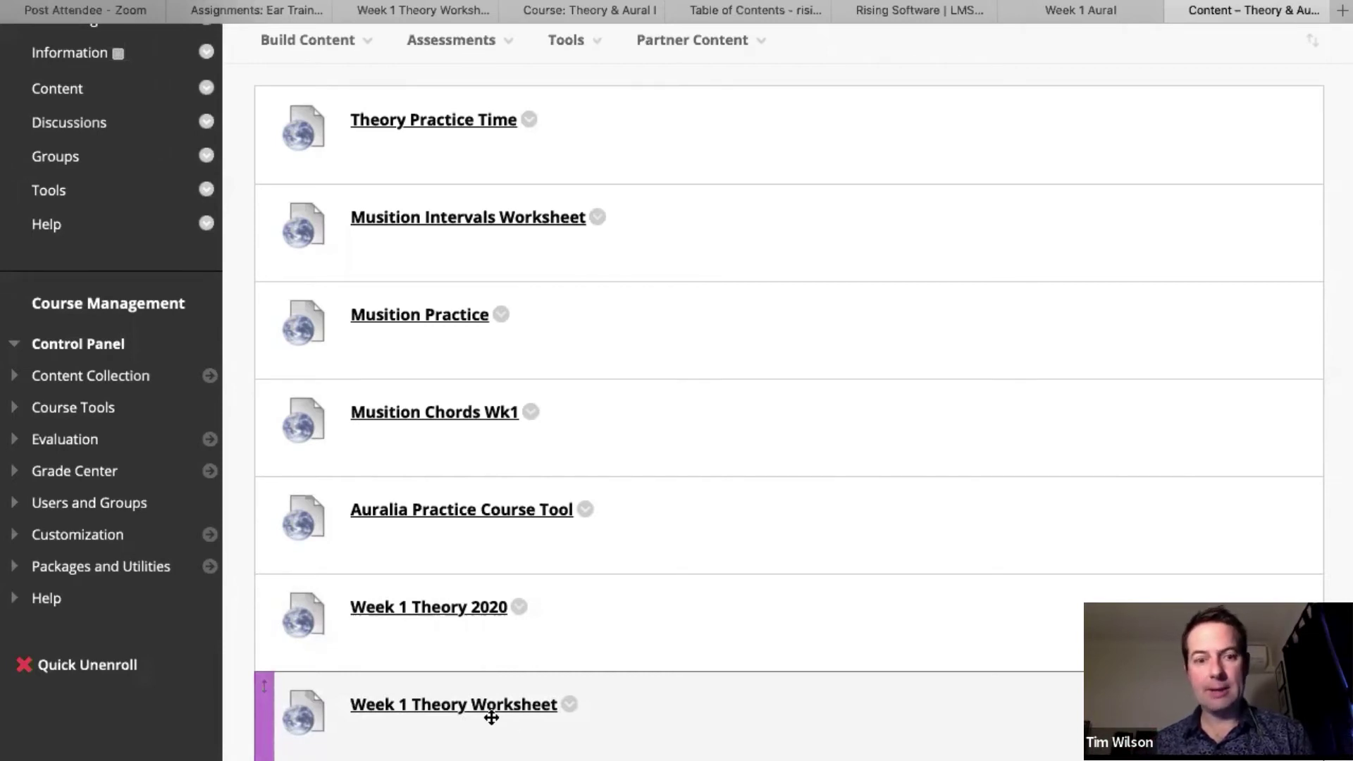
{"action": "scroll", "coordinate": [834, 453], "scroll_direction": "down", "scroll_amount": 1}
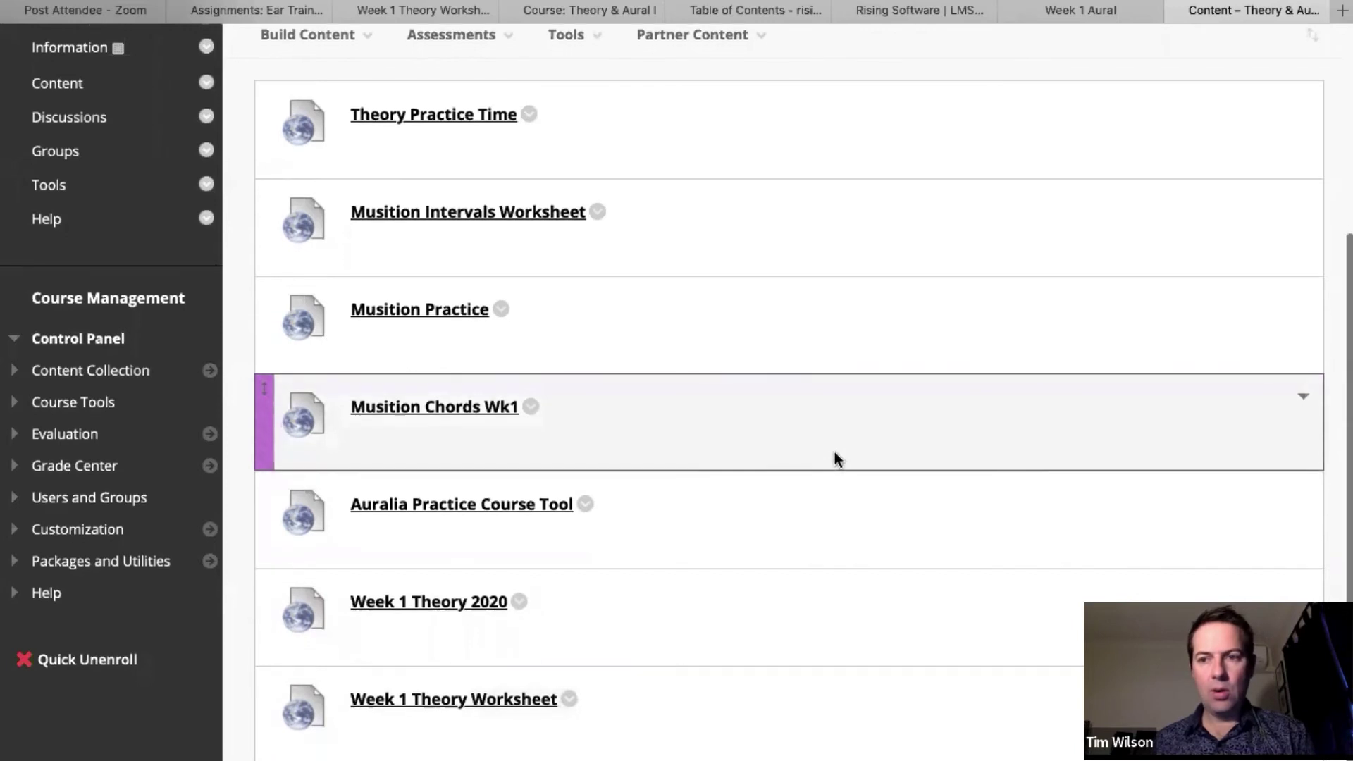
{"action": "scroll", "coordinate": [834, 454], "scroll_direction": "up", "scroll_amount": 5}
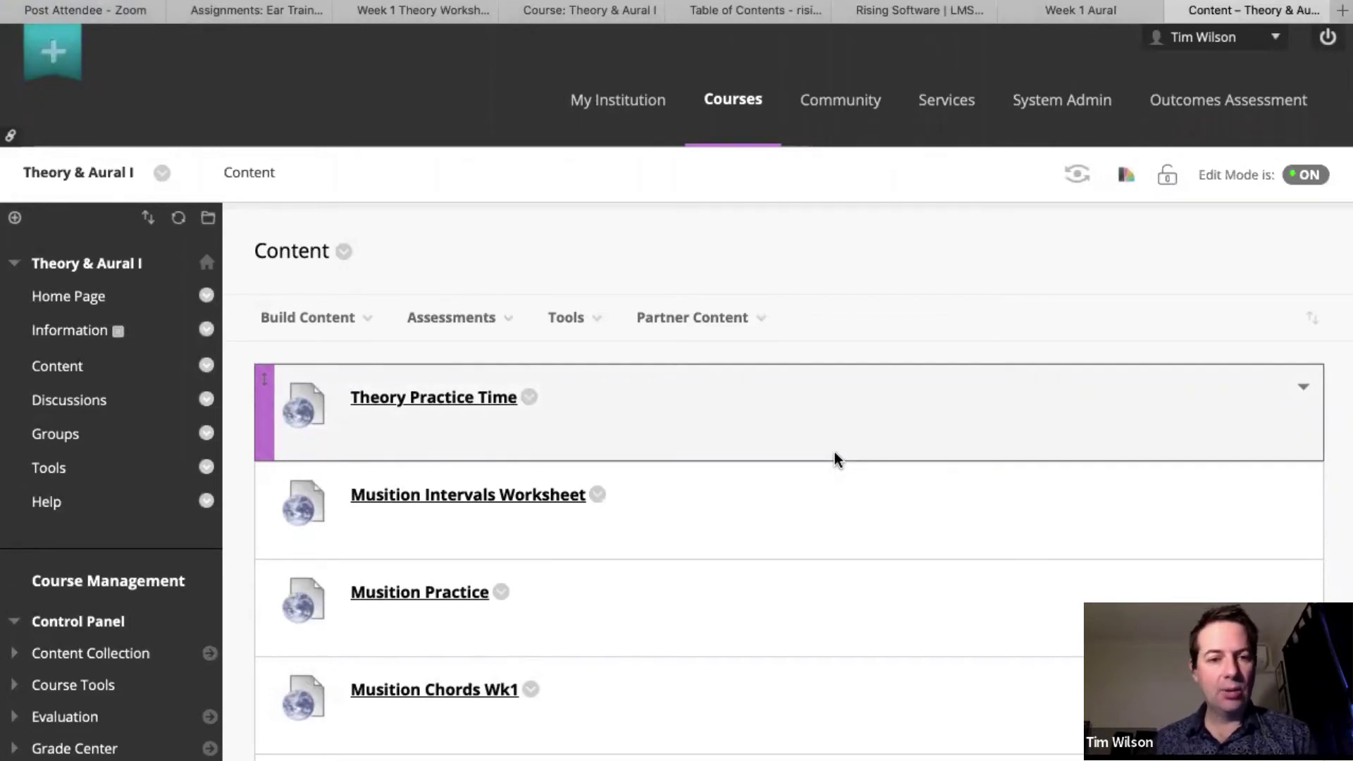
Review the Theory & Aural I content items and the Musition and Auralia content types available for building course content.
{"action": "scroll", "coordinate": [835, 459], "scroll_direction": "down", "scroll_amount": 4}
{"action": "scroll", "coordinate": [836, 459], "scroll_direction": "down", "scroll_amount": 1}
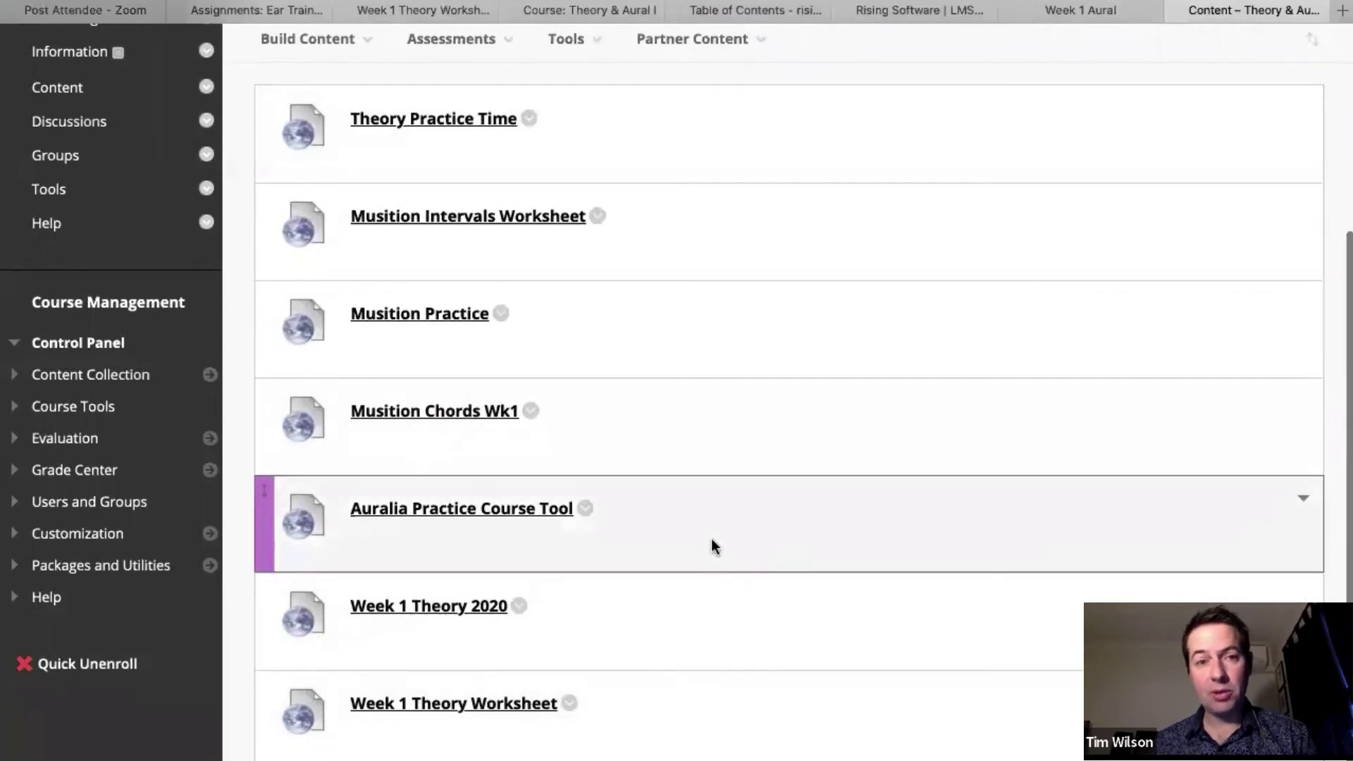
{"action": "scroll", "coordinate": [713, 546], "scroll_direction": "up", "scroll_amount": 5}
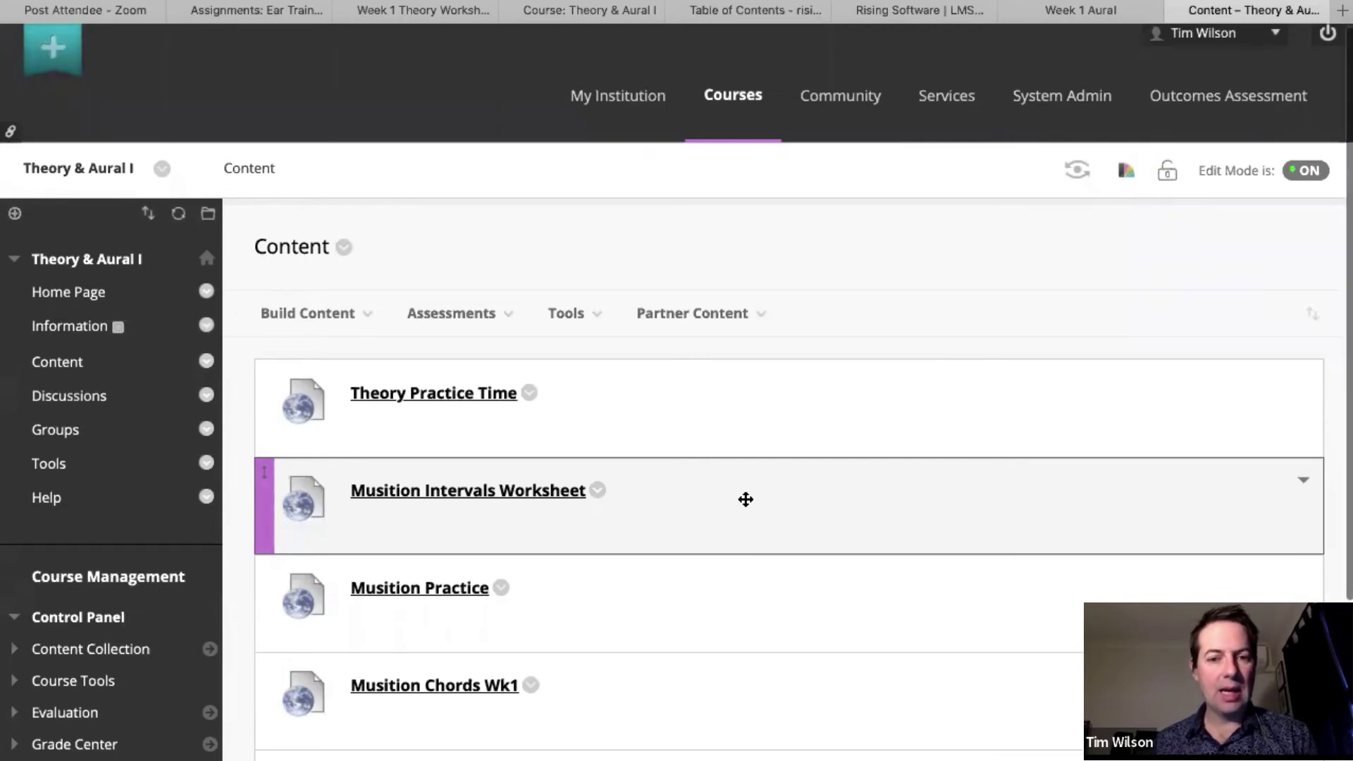
{"action": "scroll", "coordinate": [745, 499], "scroll_direction": "down", "scroll_amount": 3}
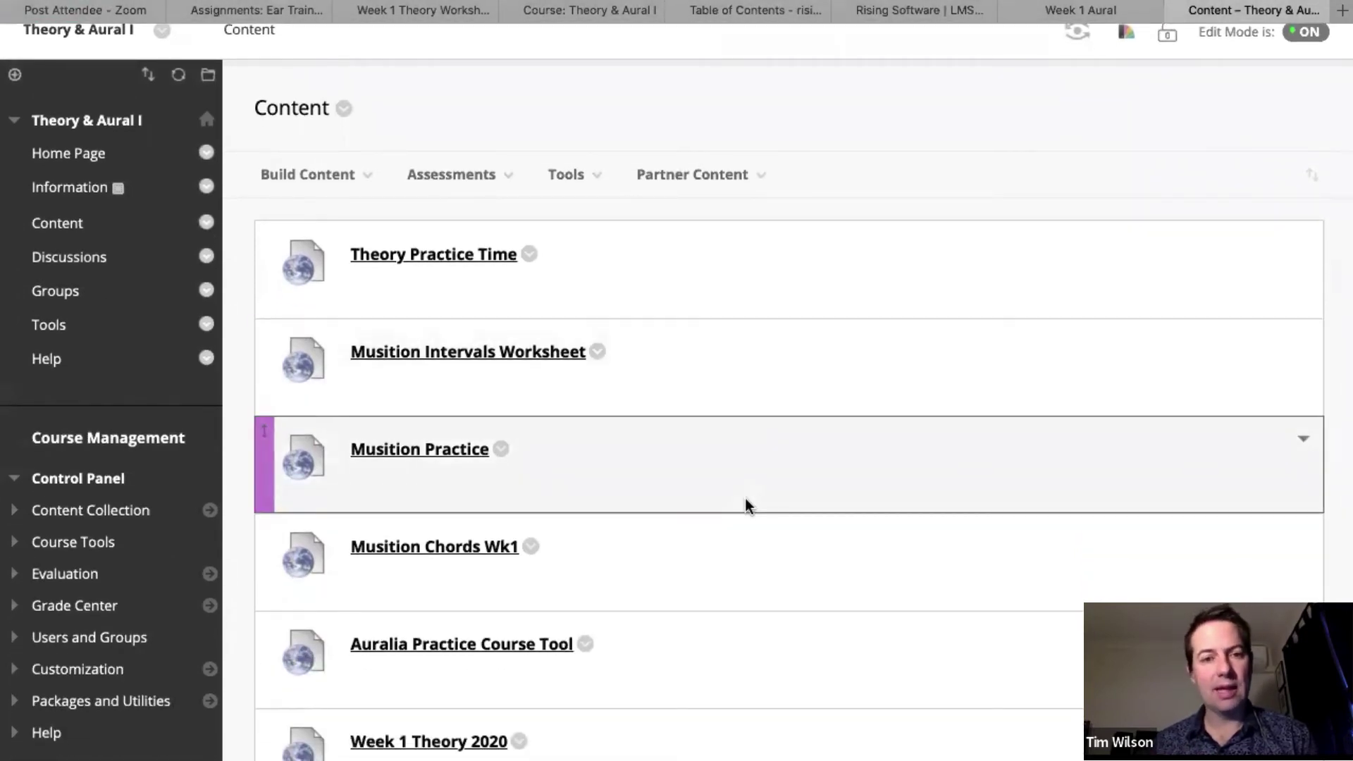
{"action": "scroll", "coordinate": [745, 498], "scroll_direction": "up", "scroll_amount": 3}
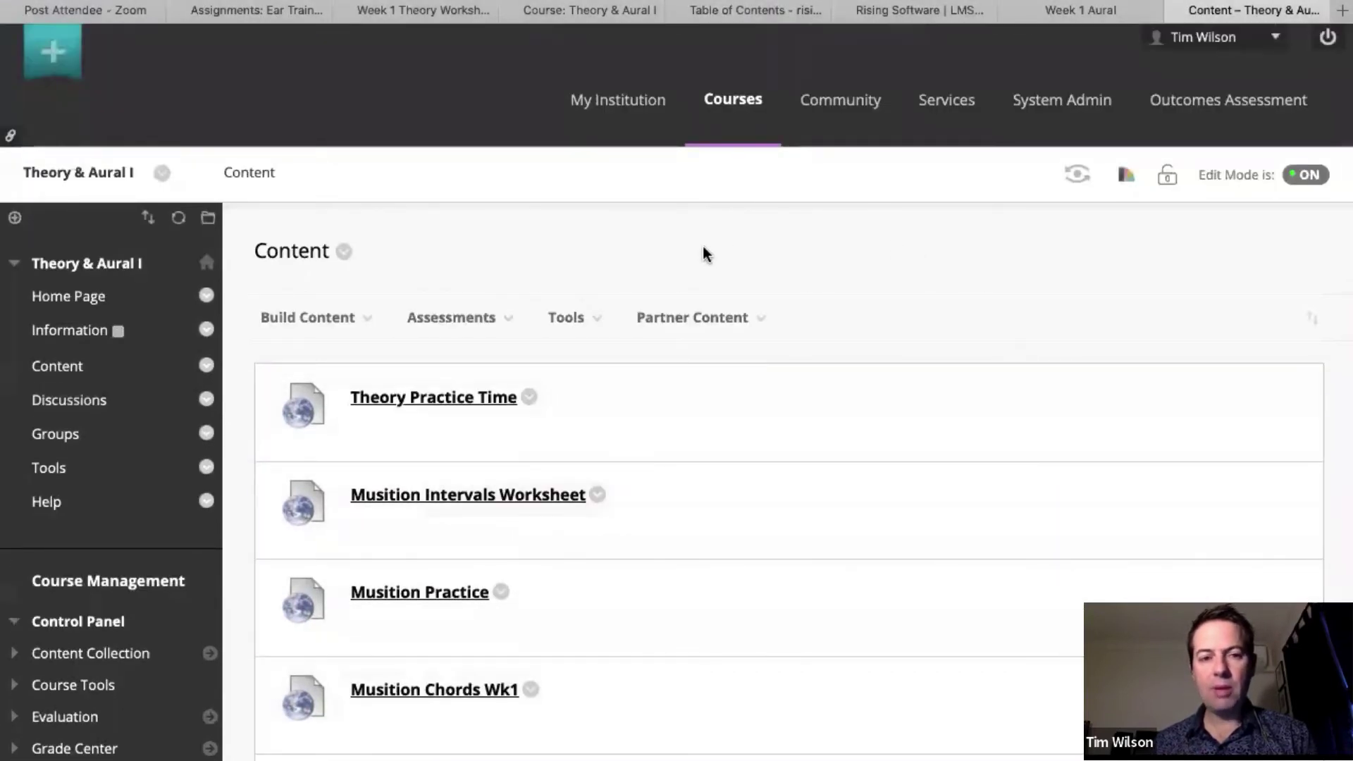
{"action": "left_click", "coordinate": [322, 322]}
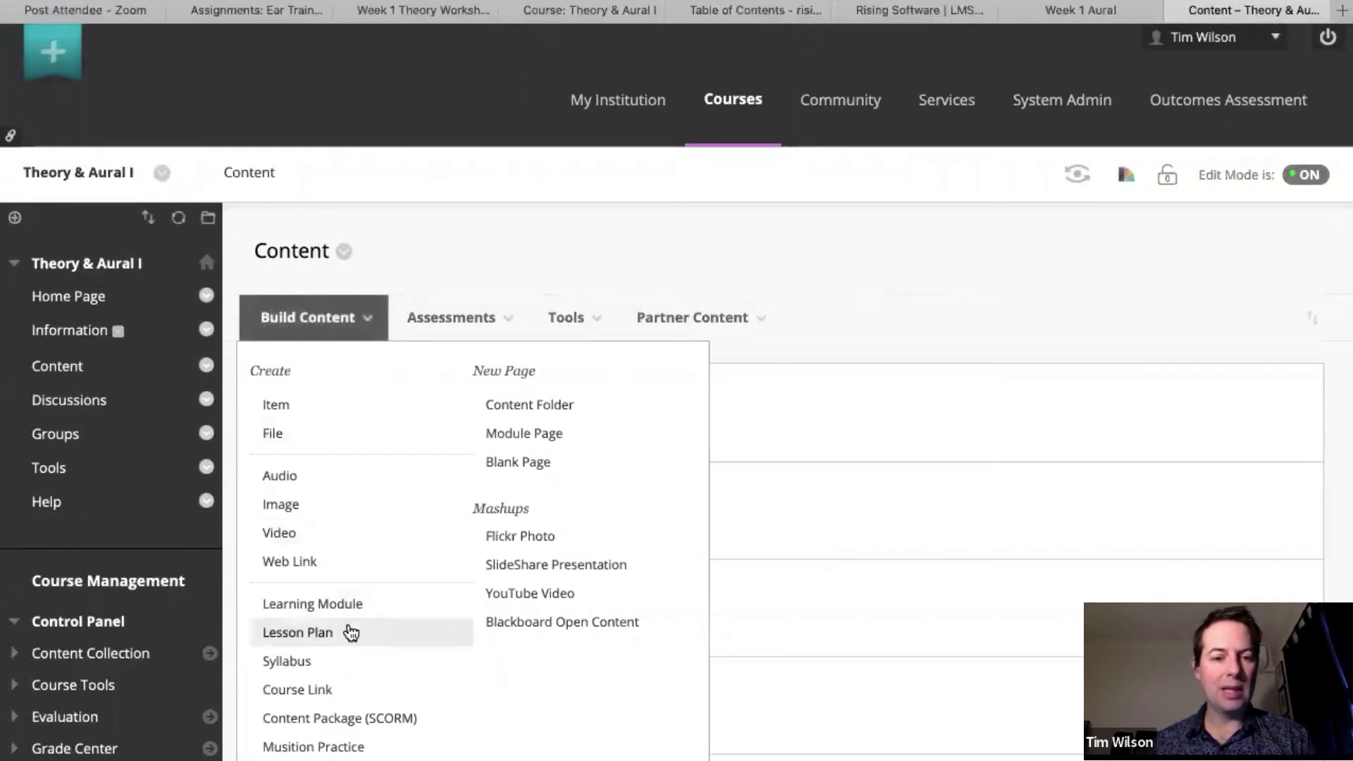
{"action": "scroll", "coordinate": [350, 632], "scroll_direction": "down", "scroll_amount": 2}
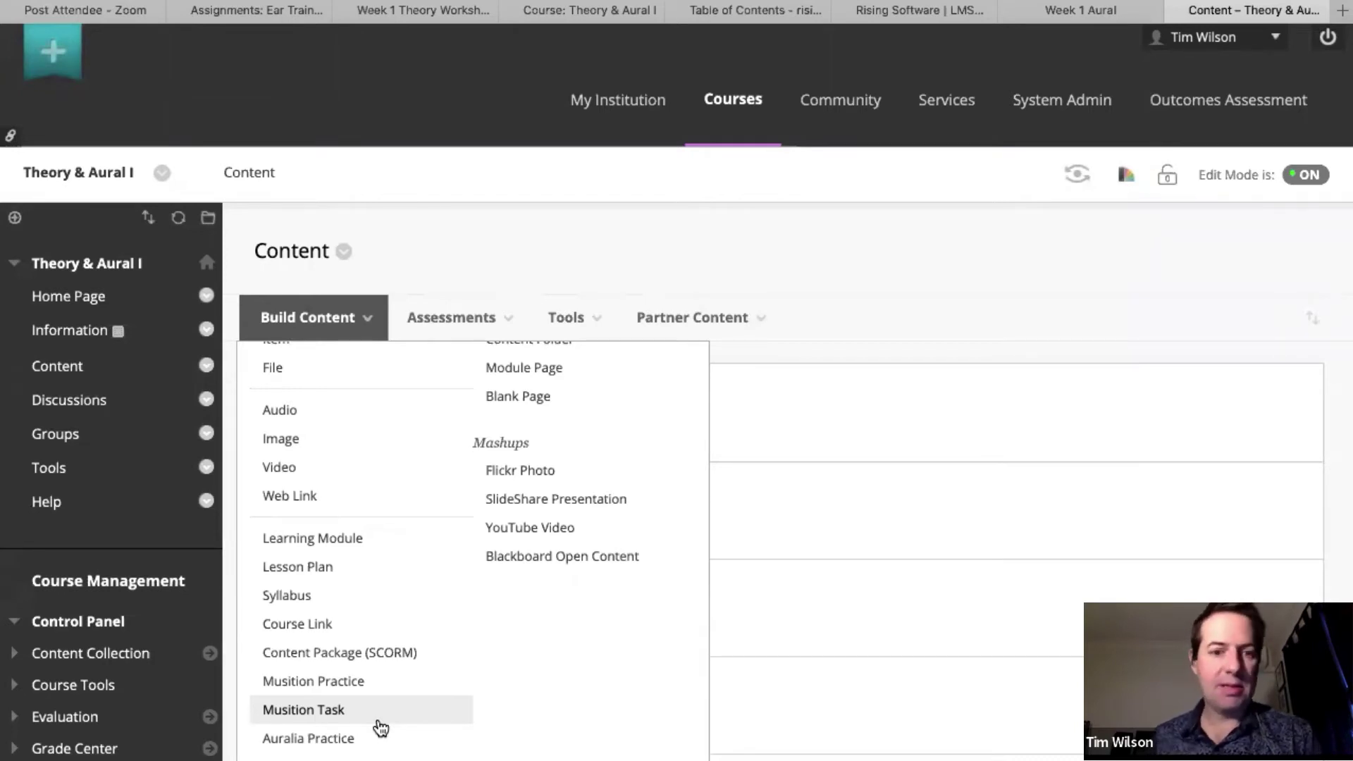
{"action": "left_click", "coordinate": [608, 250]}
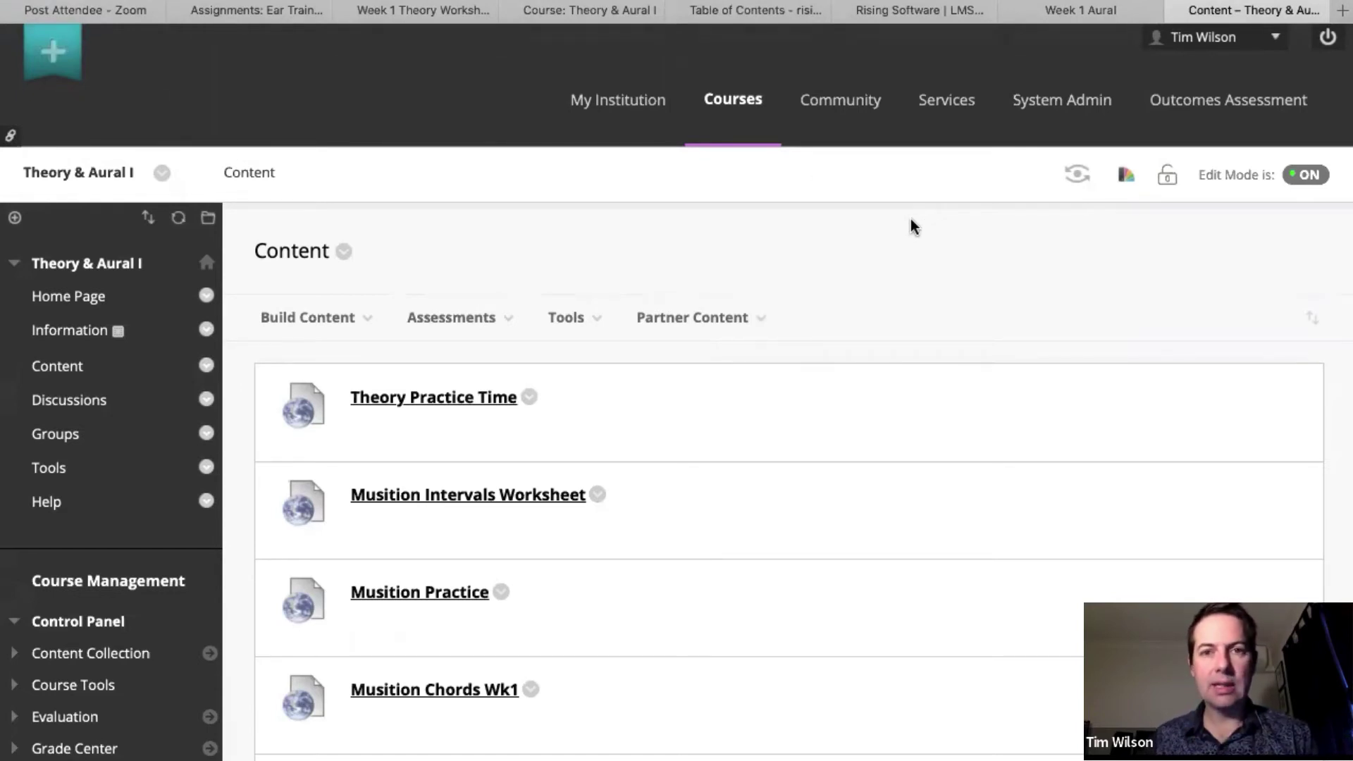
Switch to the Theory & Aural I course in Moodle and log back in with the prefilled credentials, declining to save the password.
{"action": "left_click", "coordinate": [591, 9]}
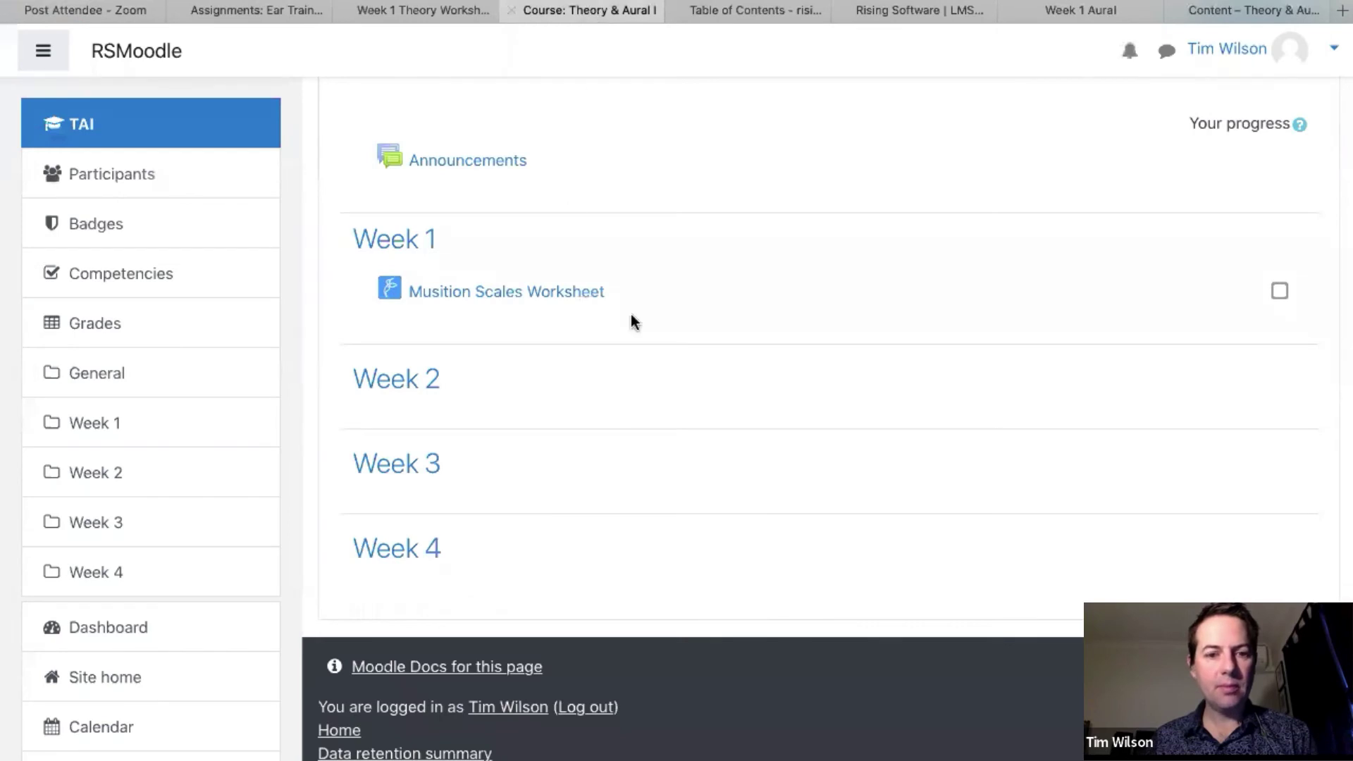
{"action": "scroll", "coordinate": [744, 346], "scroll_direction": "up", "scroll_amount": 3}
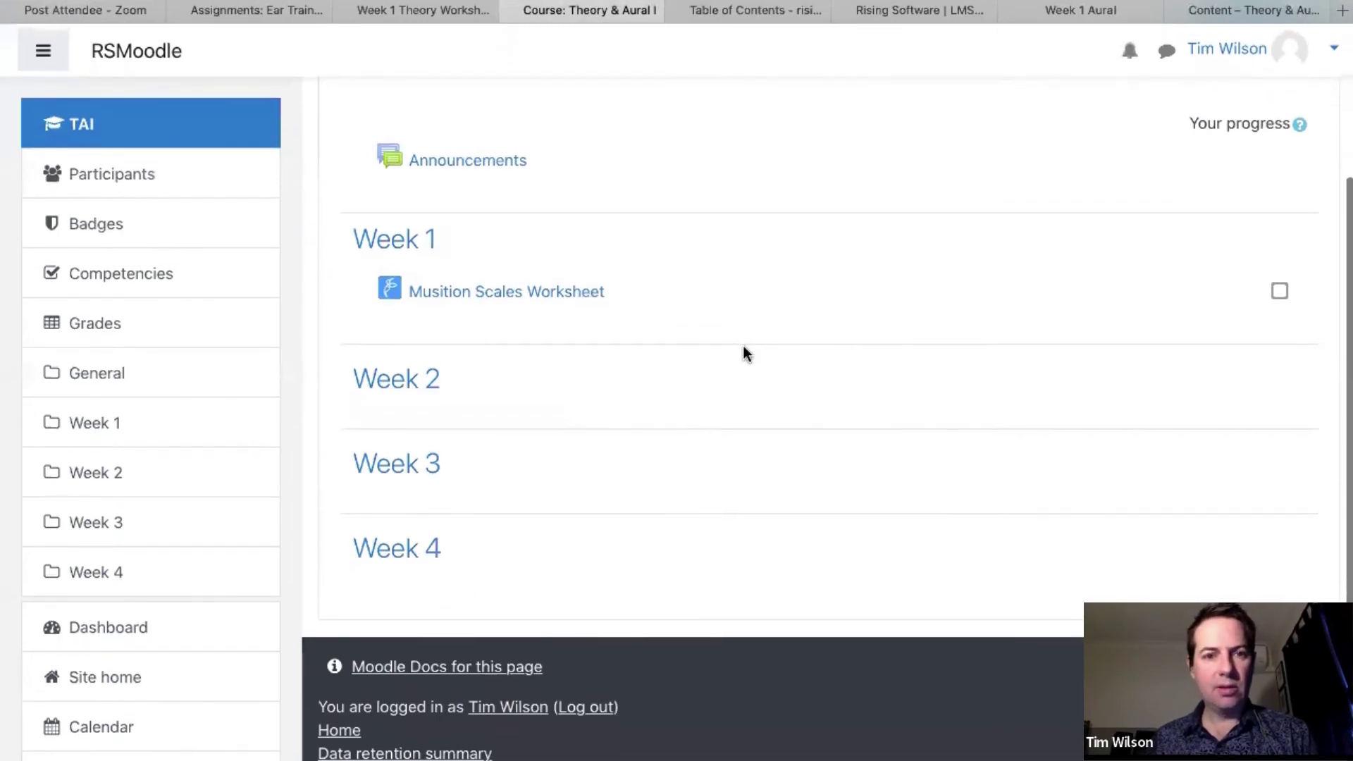
{"action": "scroll", "coordinate": [742, 345], "scroll_direction": "up", "scroll_amount": 1}
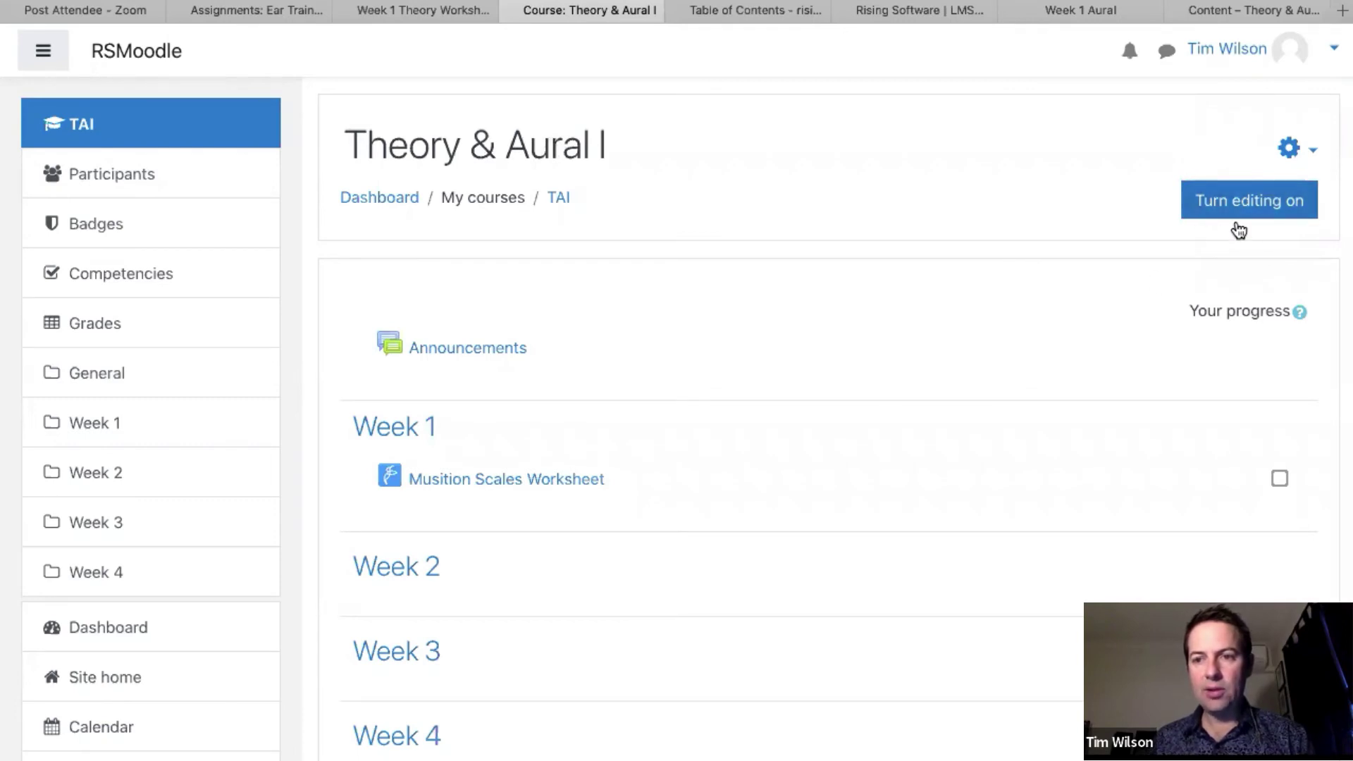
{"action": "left_click", "coordinate": [1241, 201]}
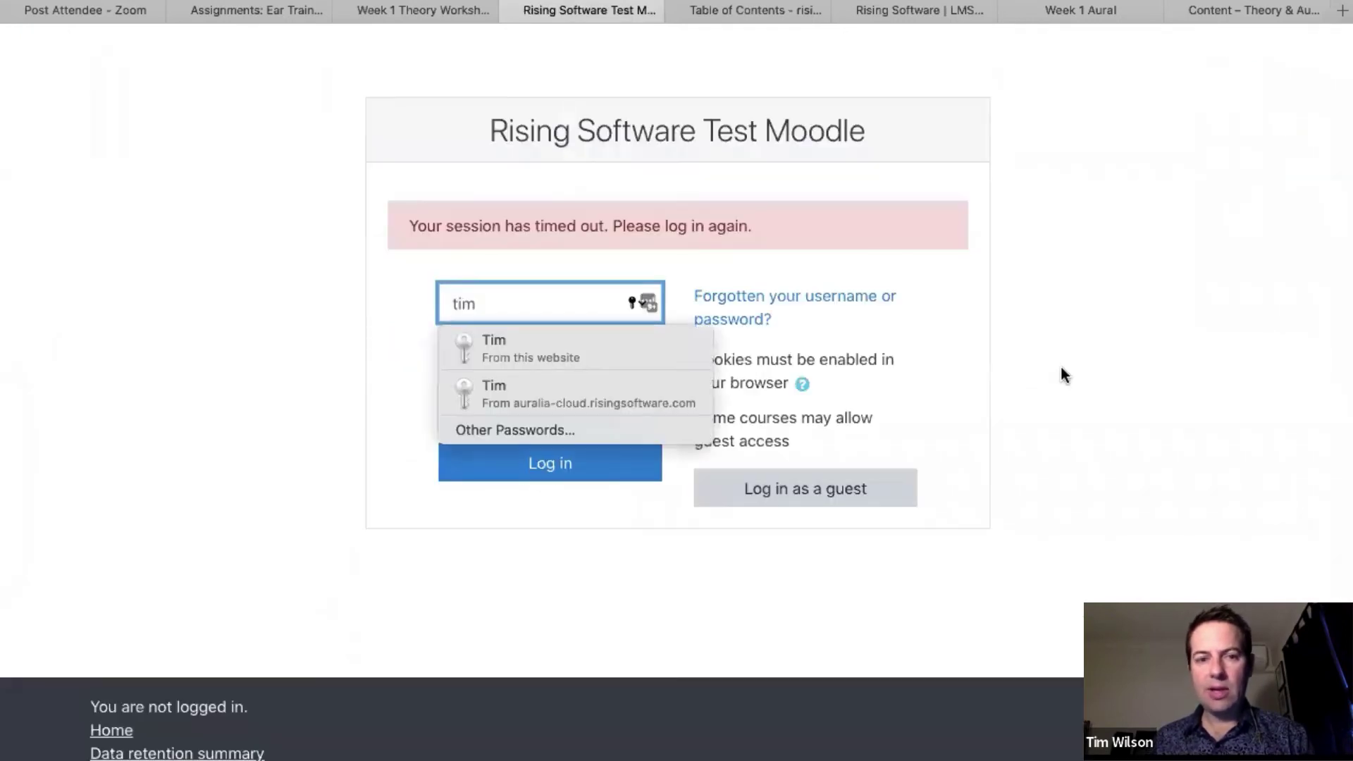
{"action": "left_click", "coordinate": [564, 465]}
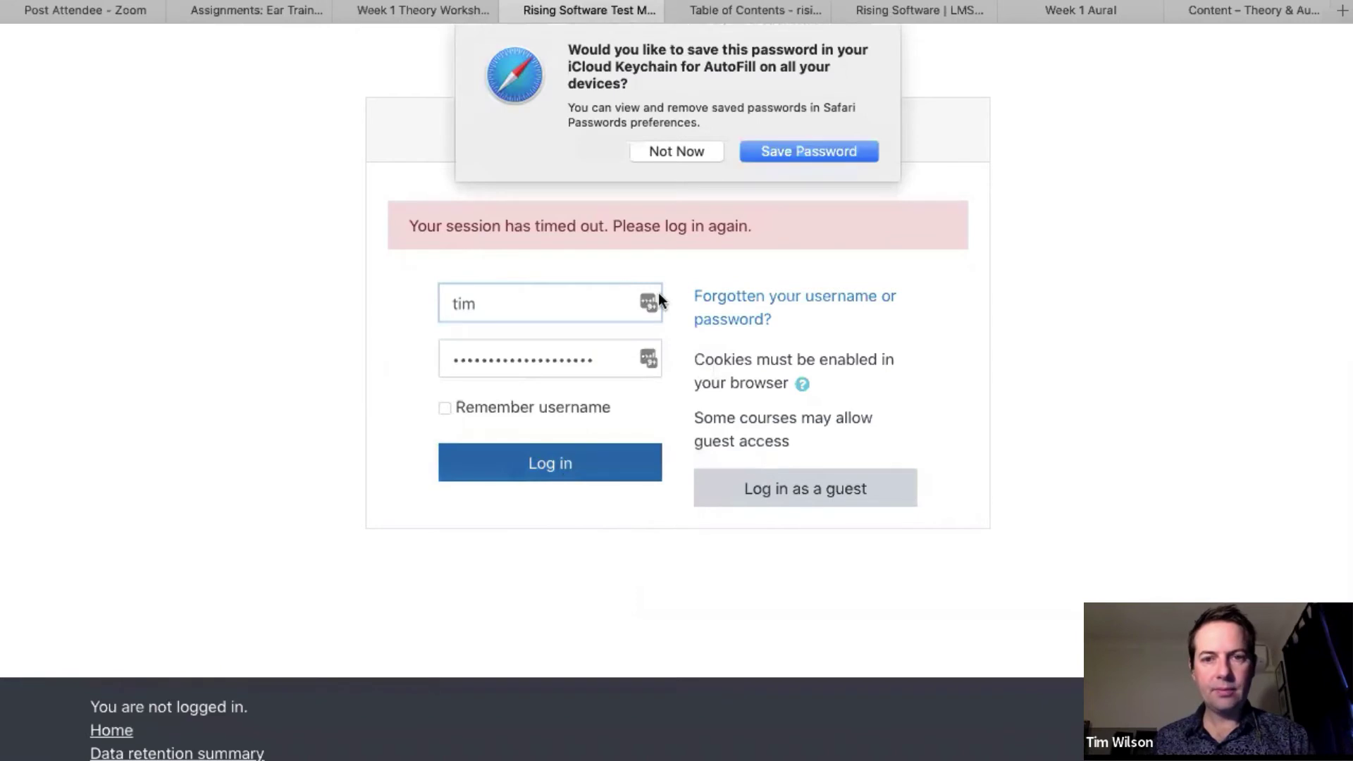
{"action": "left_click", "coordinate": [698, 145]}
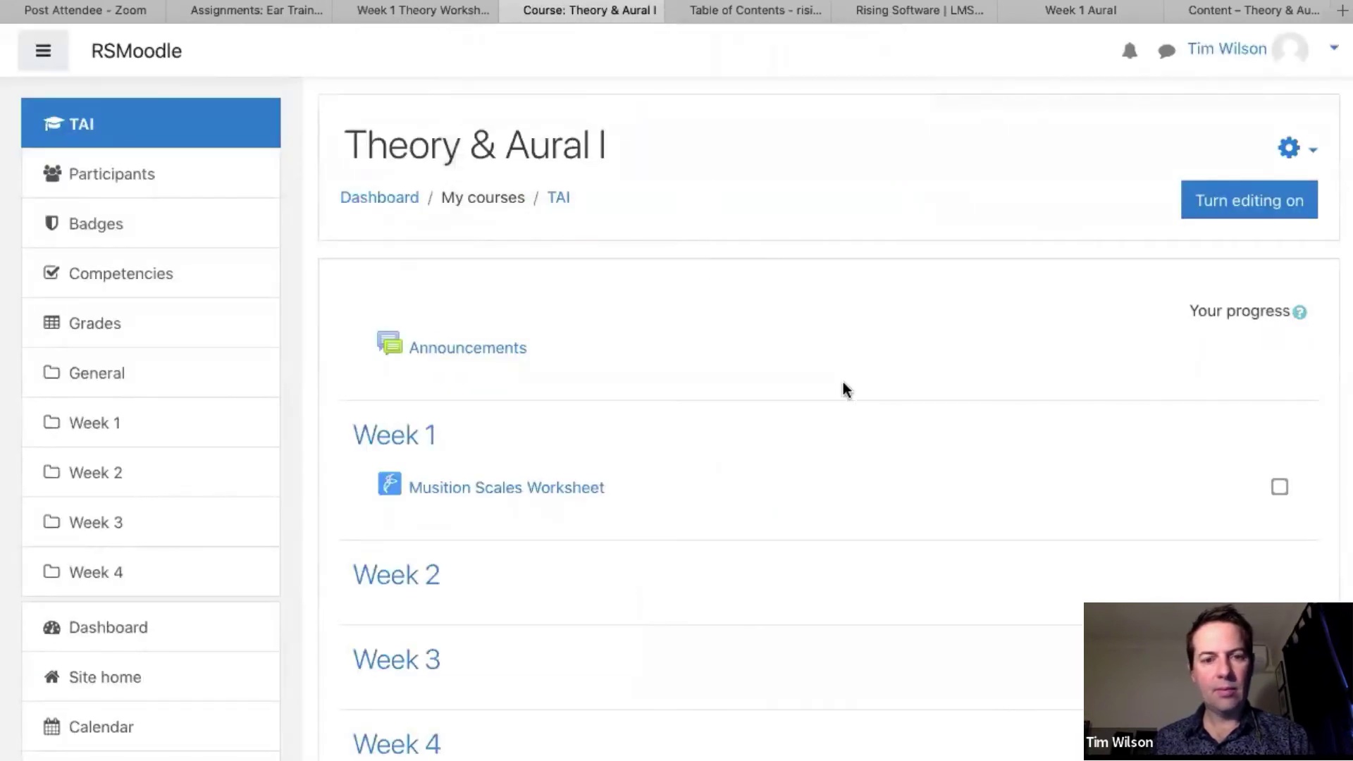
Turn on editing for the Theory & Aural I course.
{"action": "scroll", "coordinate": [845, 389], "scroll_direction": "down", "scroll_amount": 2}
{"action": "scroll", "coordinate": [846, 390], "scroll_direction": "down", "scroll_amount": 2}
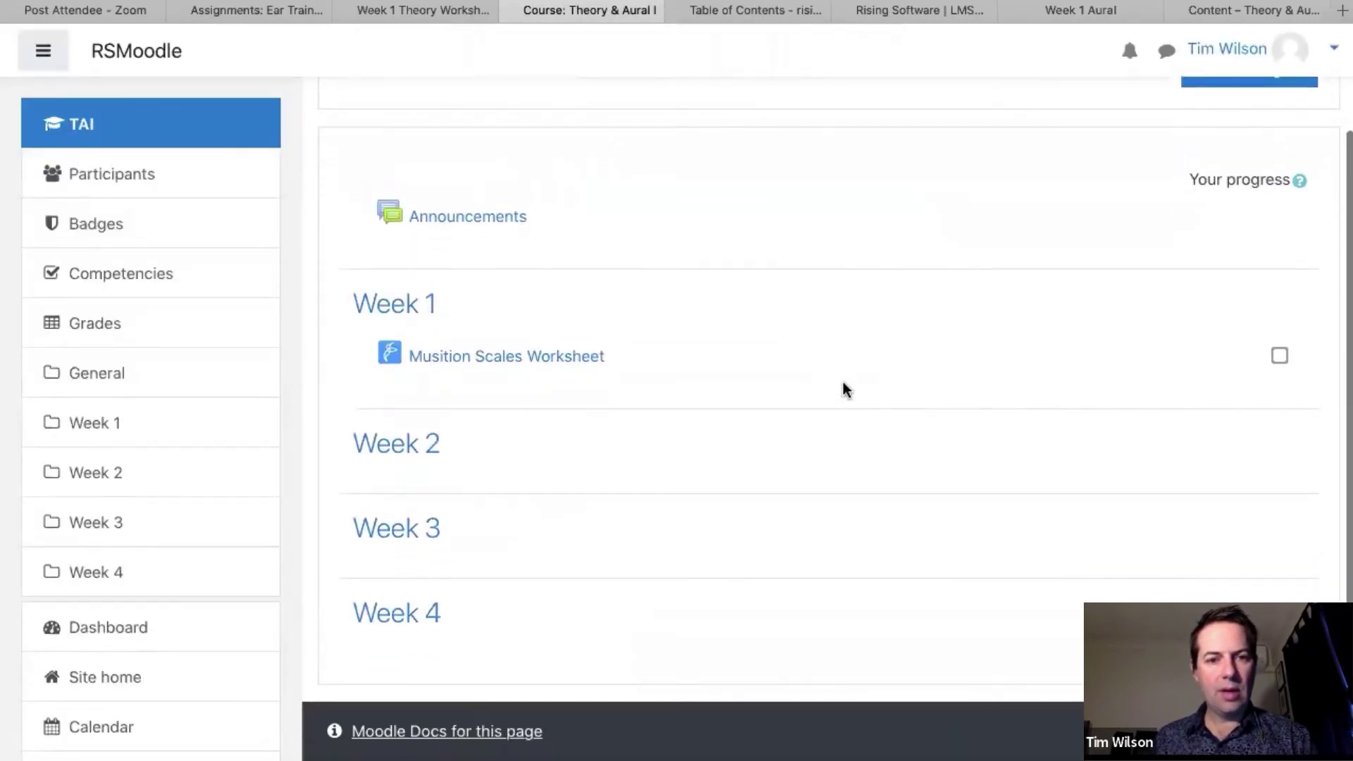
{"action": "scroll", "coordinate": [845, 390], "scroll_direction": "up", "scroll_amount": 3}
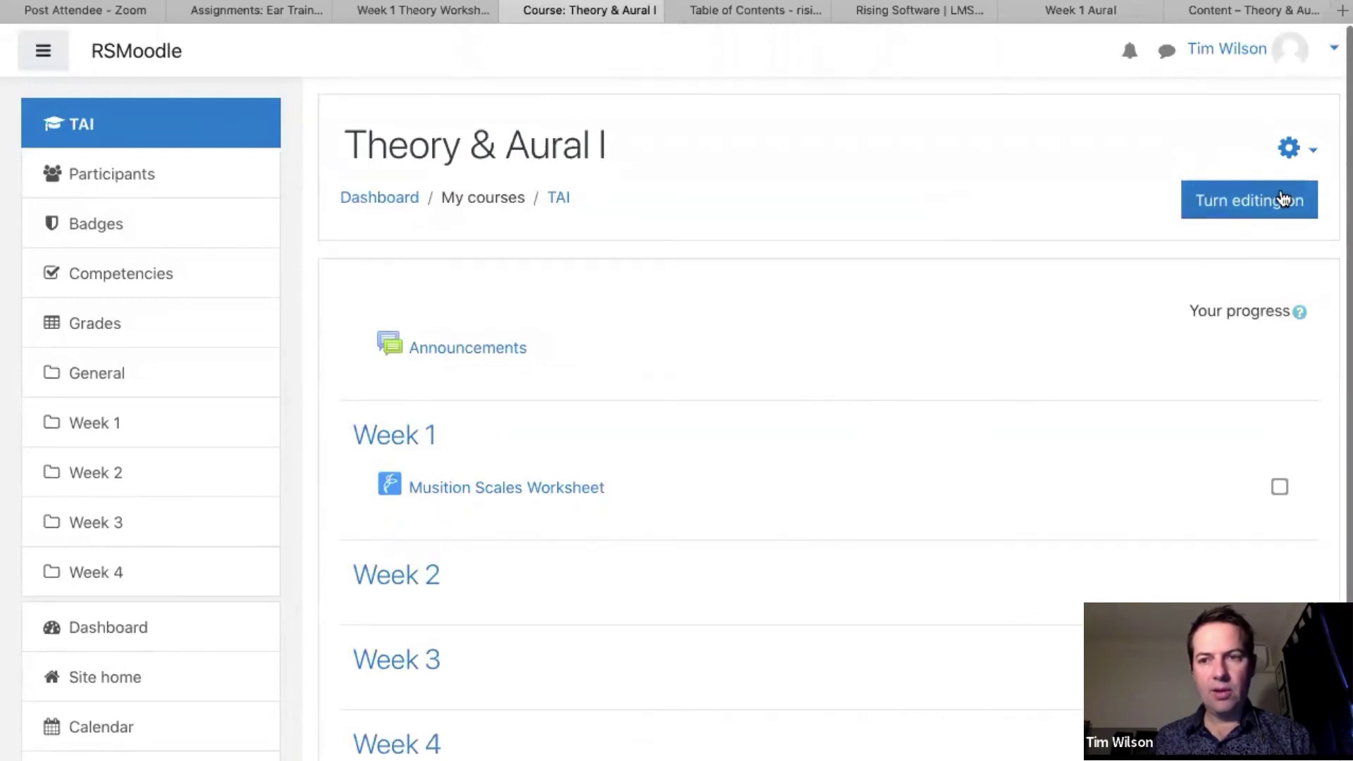
{"action": "left_click", "coordinate": [1261, 206]}
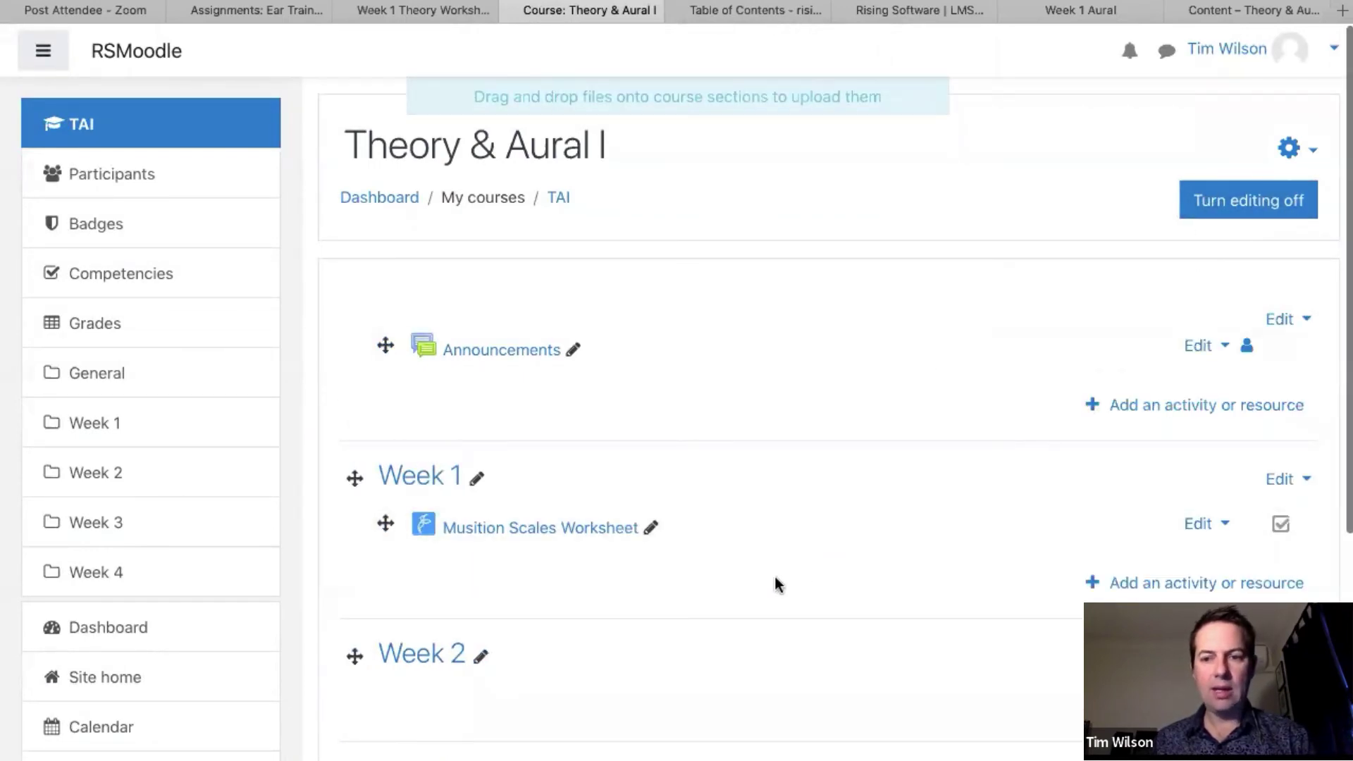
Start adding an Auralia Practice activity to the Week 1 section.
{"action": "scroll", "coordinate": [775, 581], "scroll_direction": "down", "scroll_amount": 3}
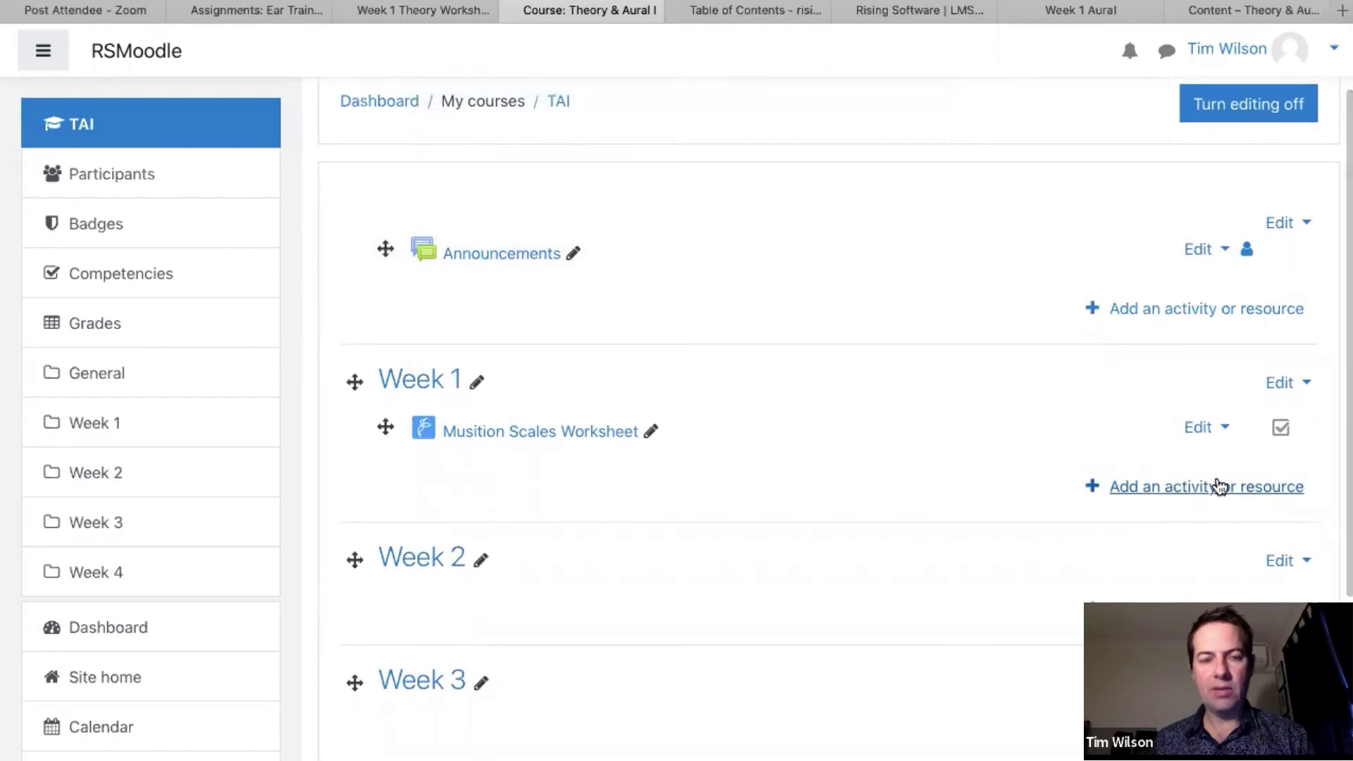
{"action": "scroll", "coordinate": [798, 490], "scroll_direction": "down", "scroll_amount": 2}
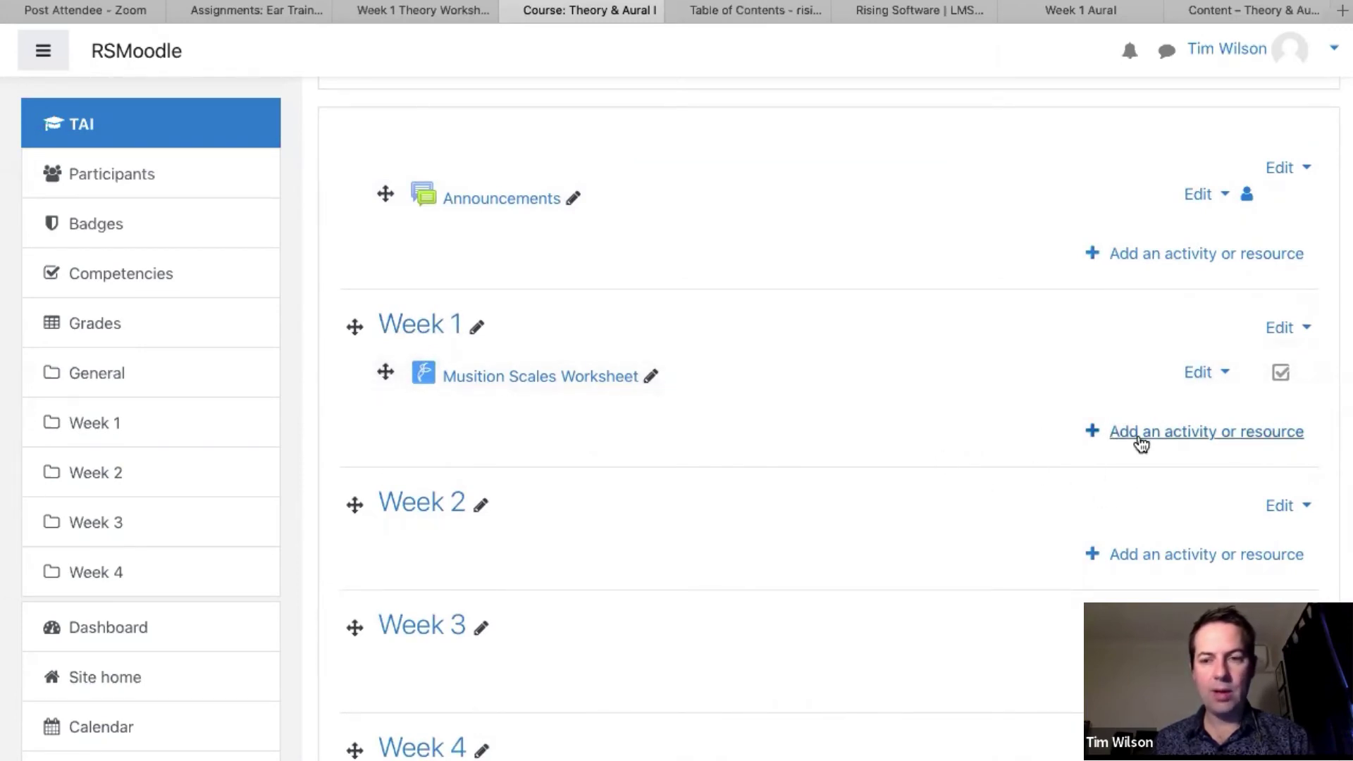
{"action": "left_click", "coordinate": [1151, 438]}
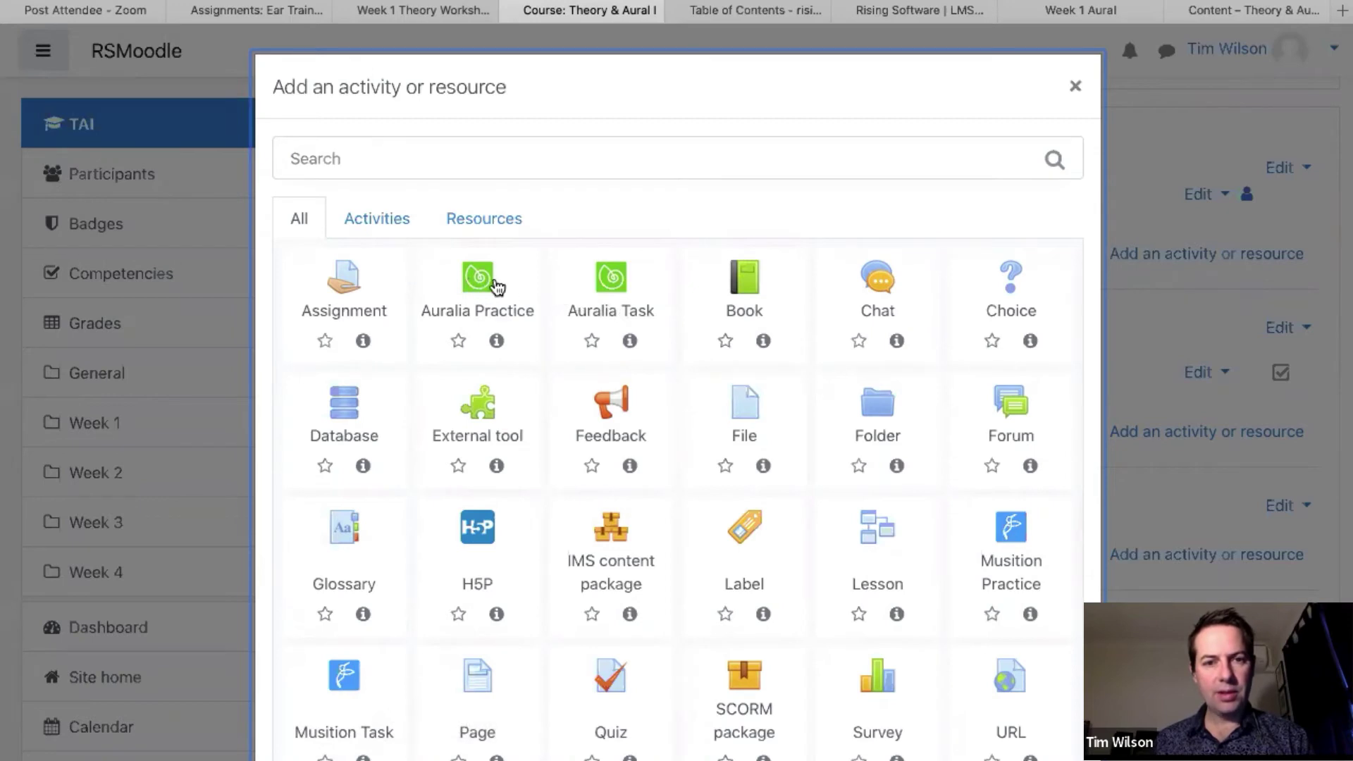
{"action": "left_click", "coordinate": [481, 285]}
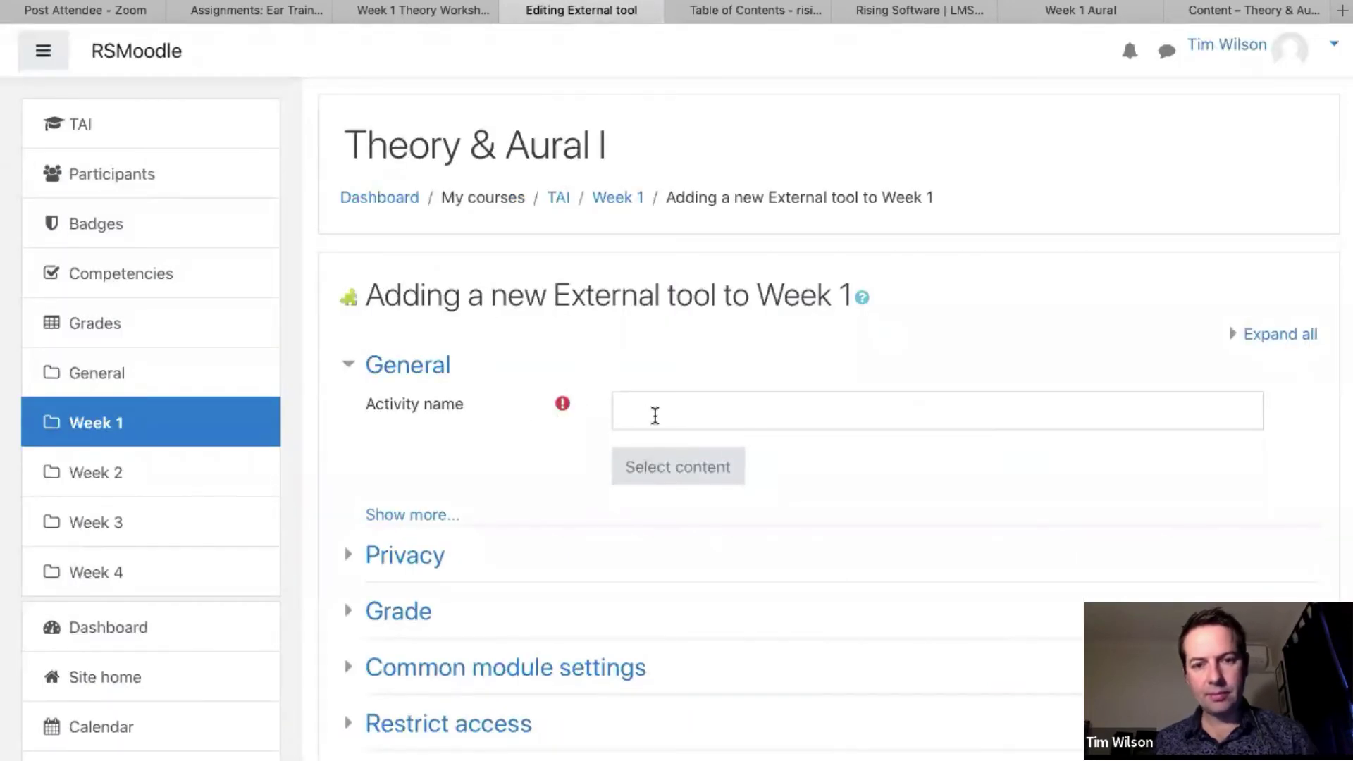
Name the activity Aural Practice 2020, keep the other settings, and save it back to the course.
{"action": "left_click", "coordinate": [654, 415]}
{"action": "type", "text": "A"}
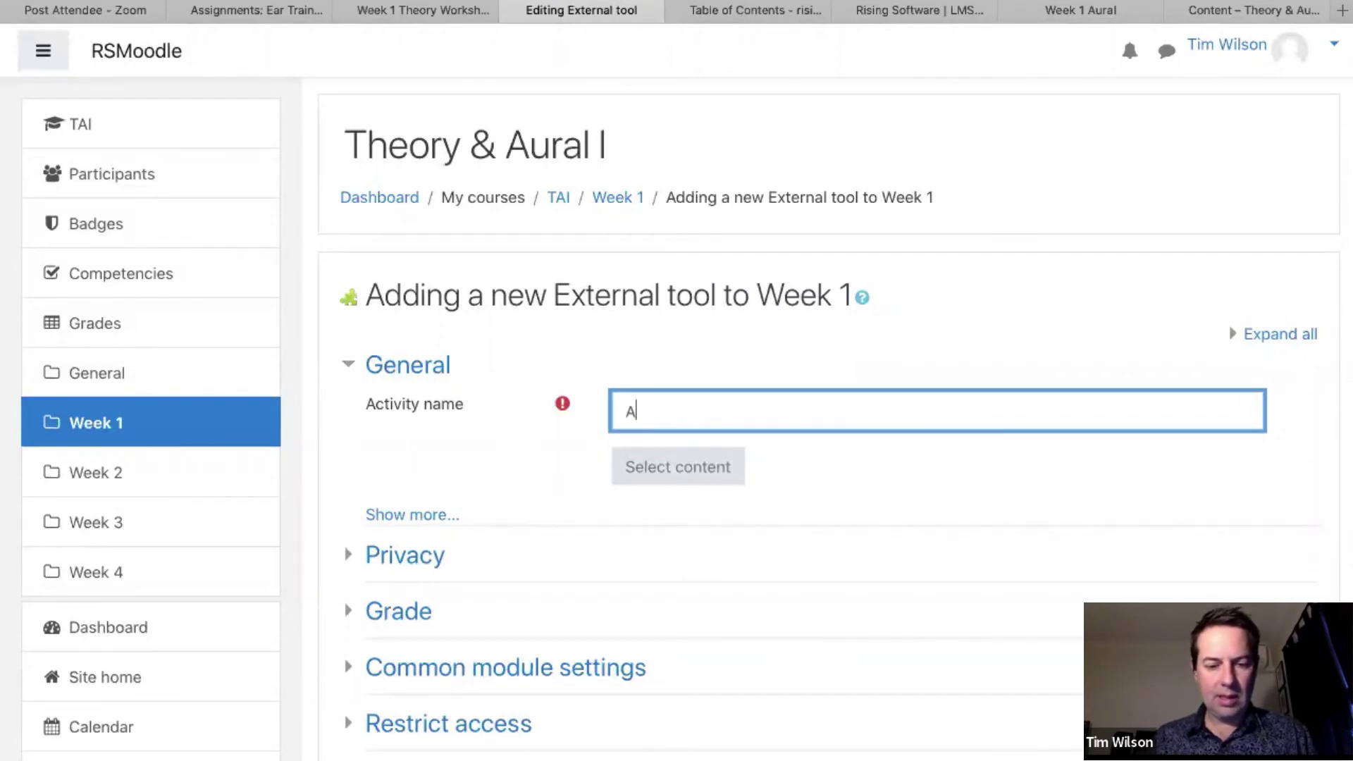
{"action": "type", "text": "ural Practice 2020"}
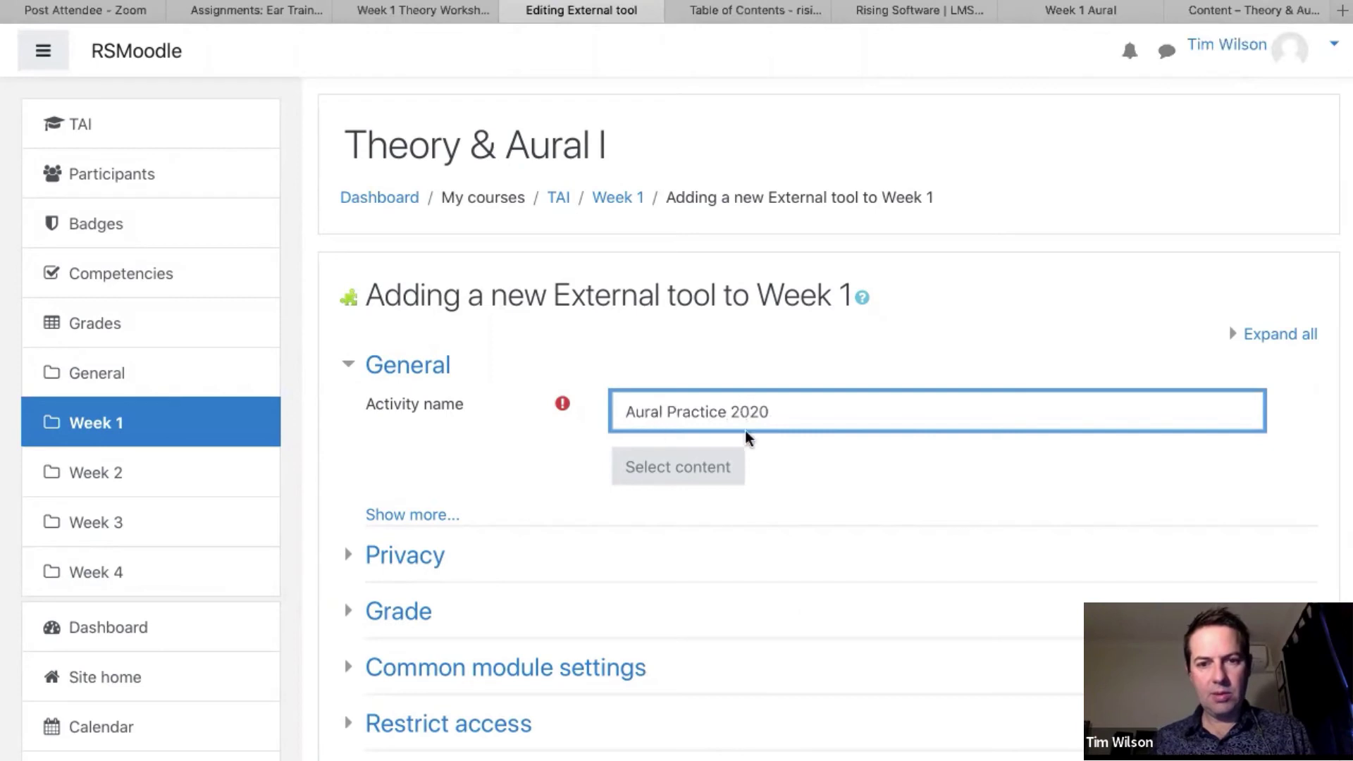
{"action": "scroll", "coordinate": [924, 463], "scroll_direction": "down", "scroll_amount": 2}
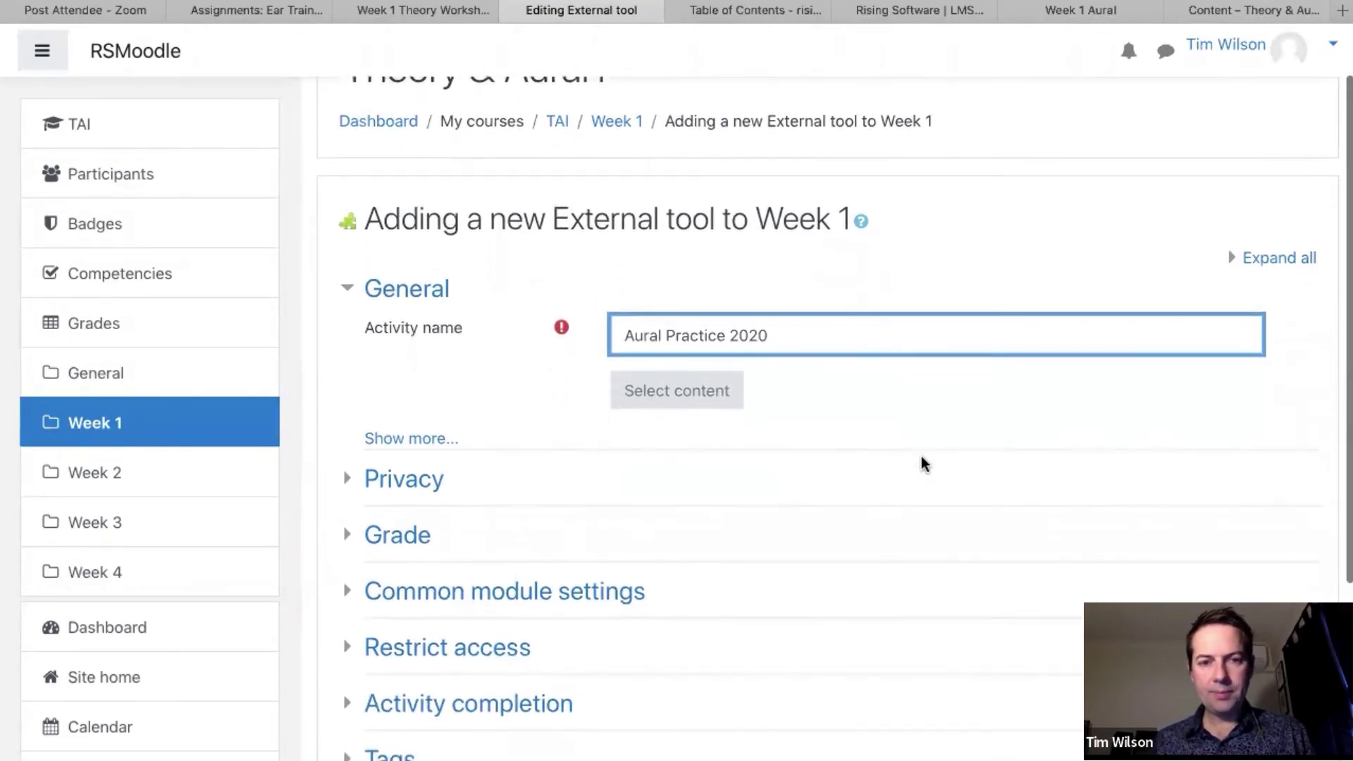
{"action": "scroll", "coordinate": [922, 462], "scroll_direction": "down", "scroll_amount": 2}
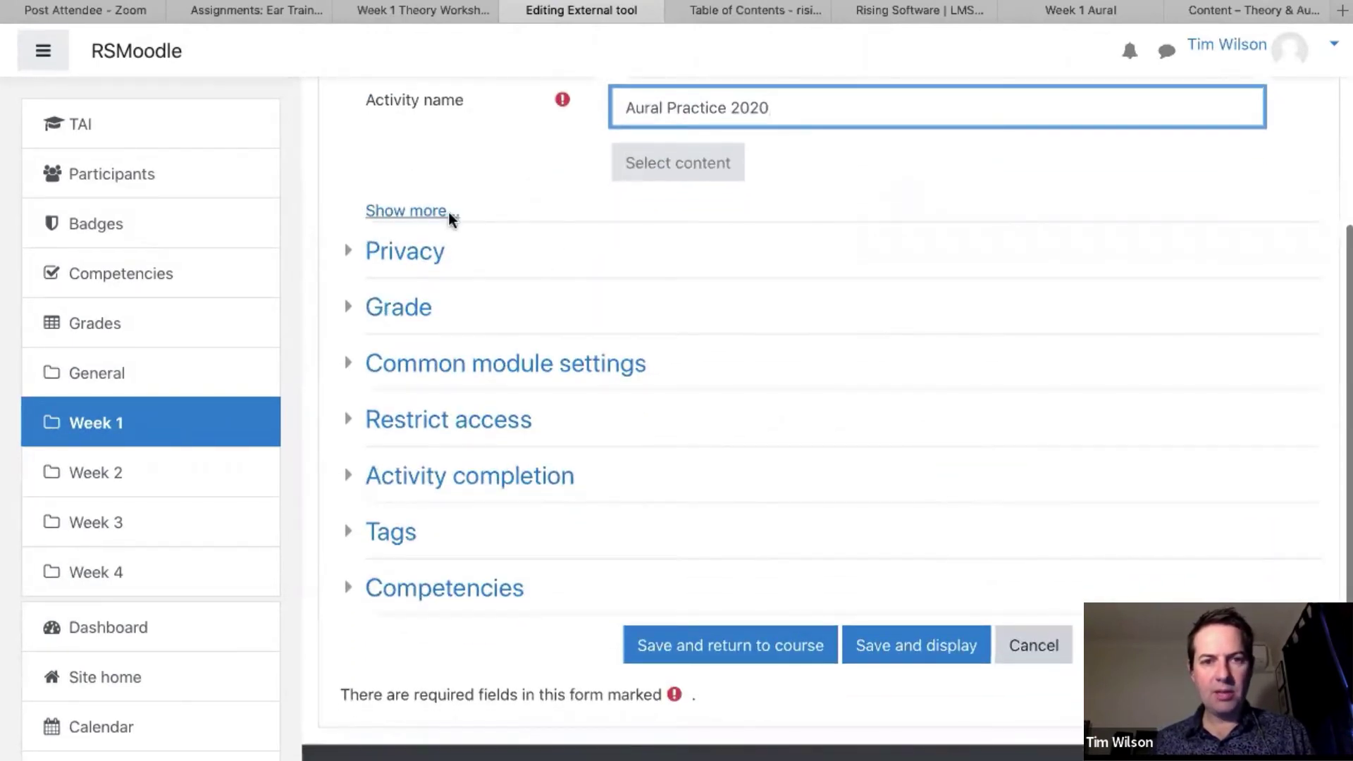
{"action": "scroll", "coordinate": [975, 512], "scroll_direction": "up", "scroll_amount": 1}
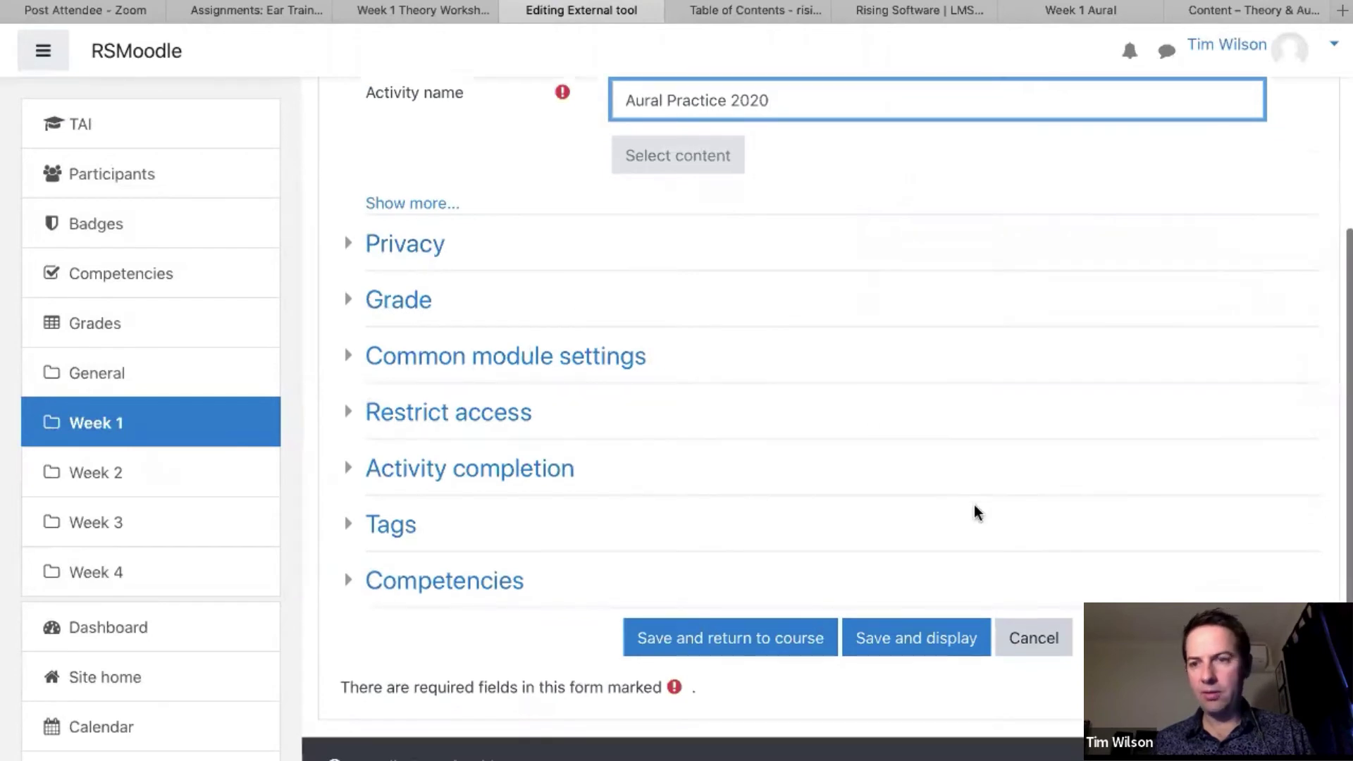
{"action": "scroll", "coordinate": [975, 512], "scroll_direction": "up", "scroll_amount": 1}
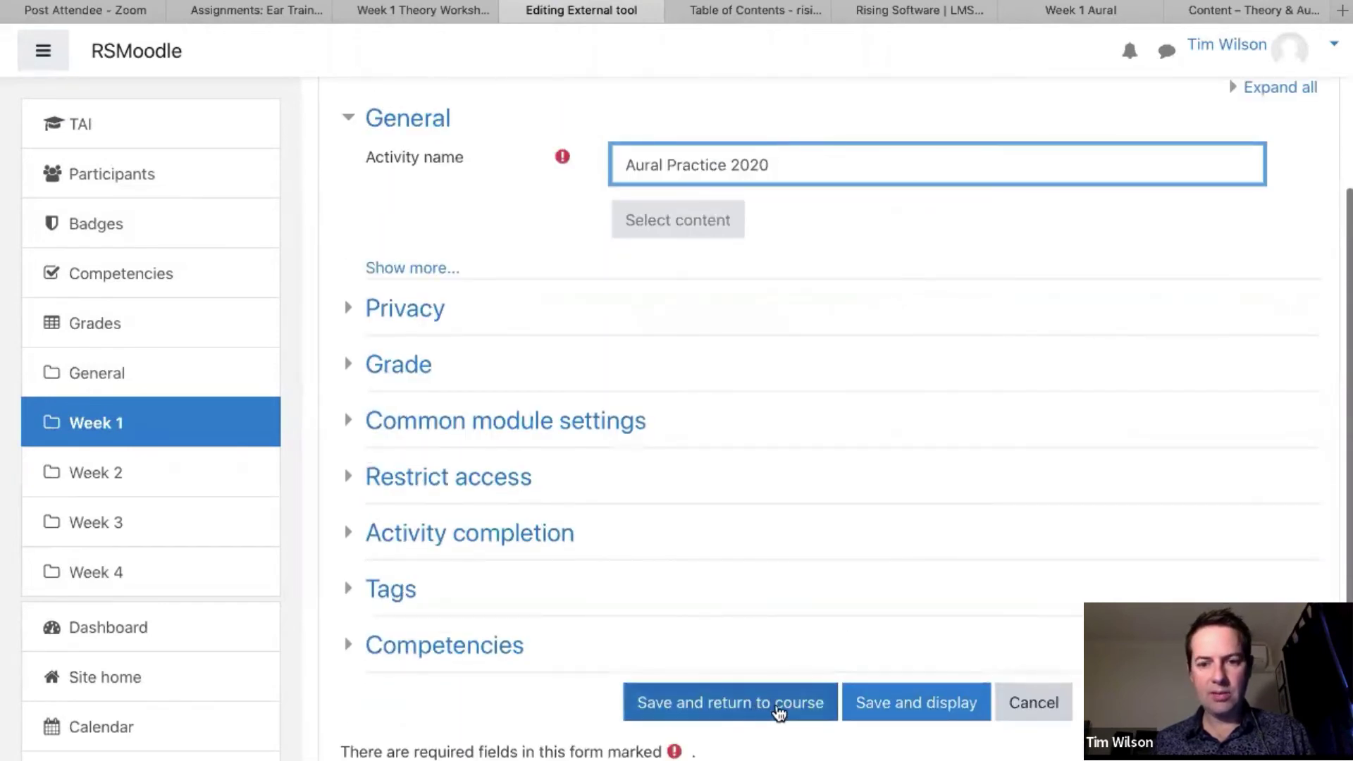
{"action": "left_click", "coordinate": [784, 708]}
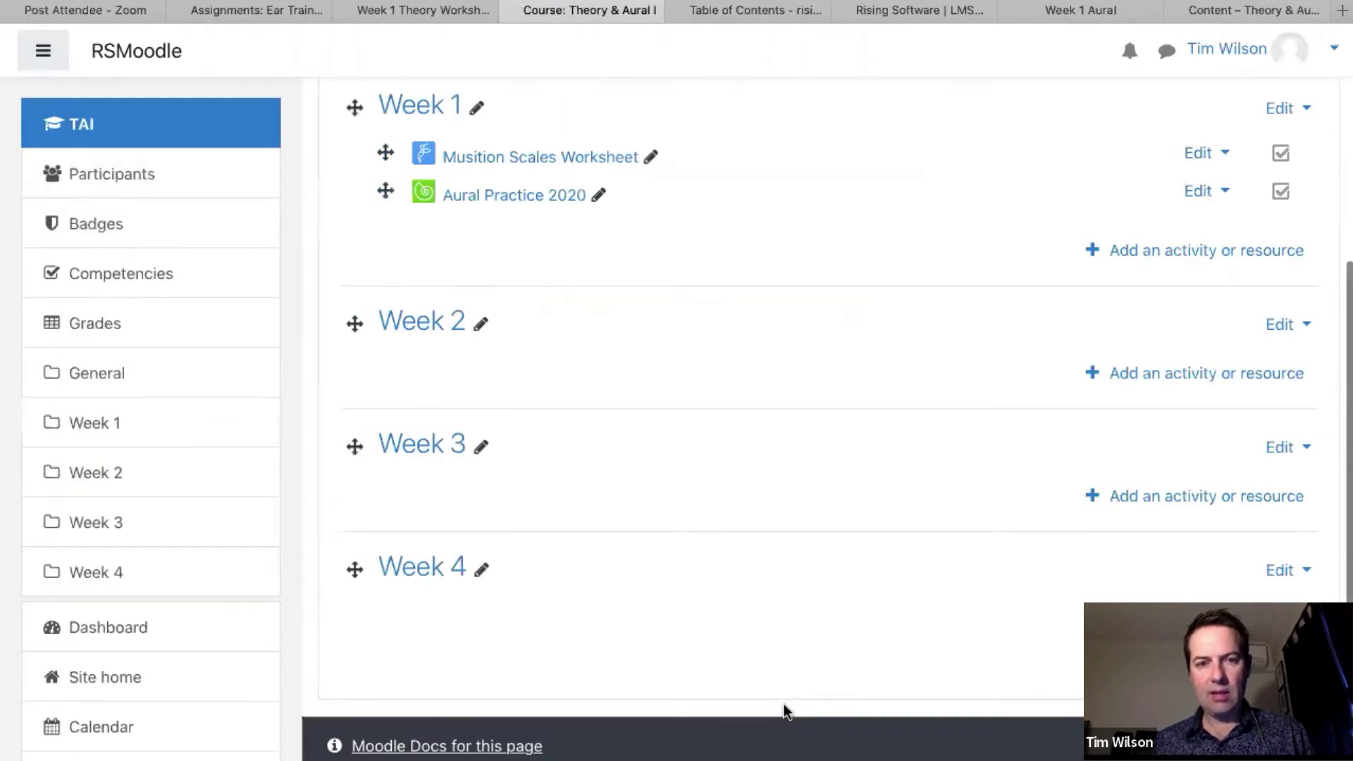
Open the Aural Practice 2020 activity in Week 1 and launch Auralia in the browser version.
{"action": "scroll", "coordinate": [802, 472], "scroll_direction": "up", "scroll_amount": 3}
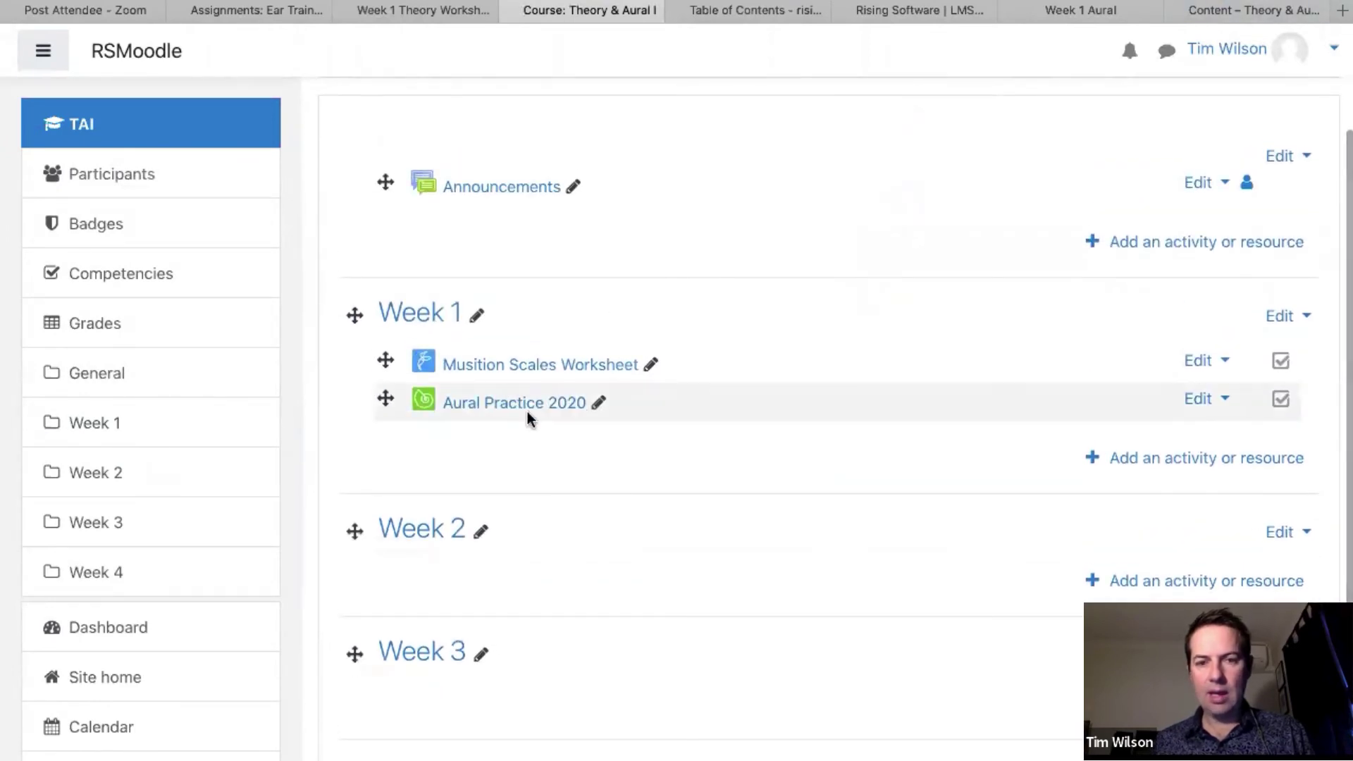
{"action": "left_click", "coordinate": [497, 406]}
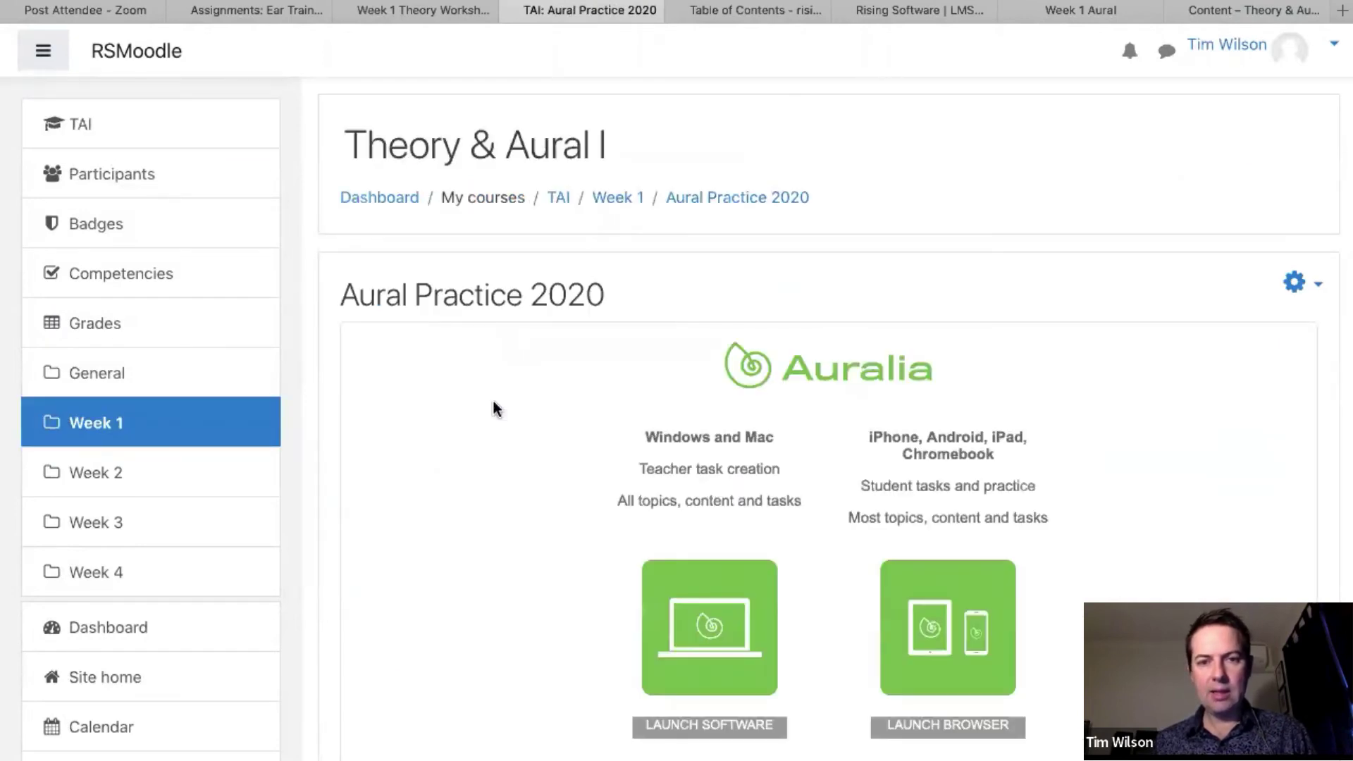
{"action": "left_click", "coordinate": [972, 729]}
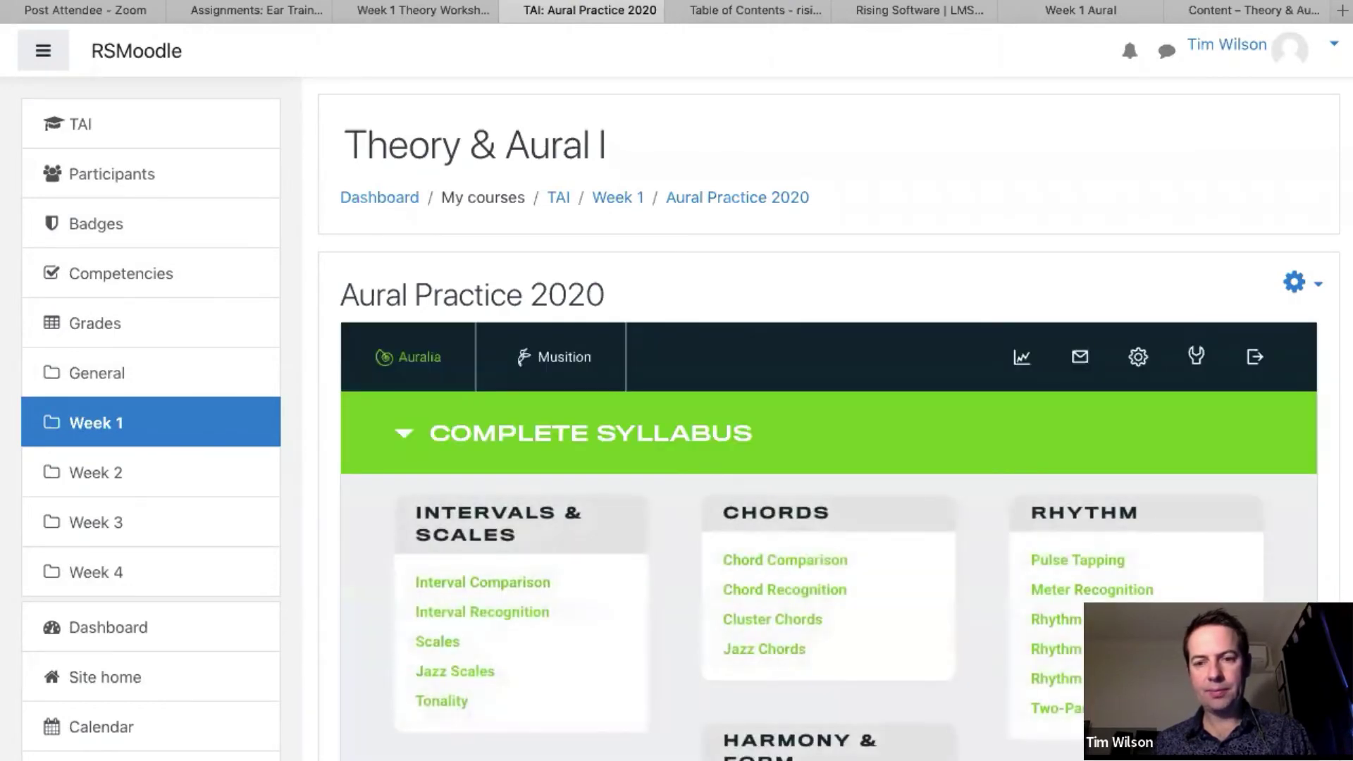
Look through the Auralia syllabus topics, view the Musition syllabus, and return to Auralia.
{"action": "scroll", "coordinate": [1101, 457], "scroll_direction": "down", "scroll_amount": 3}
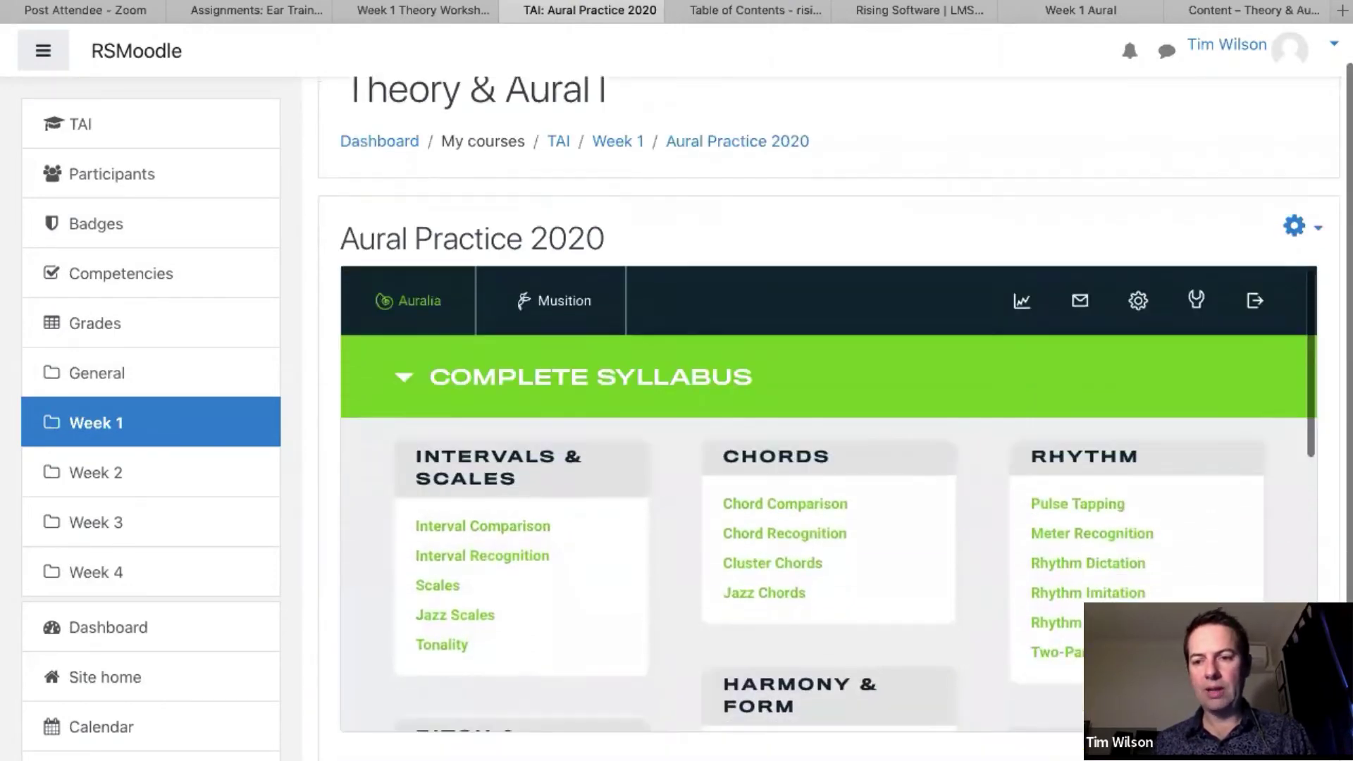
{"action": "scroll", "coordinate": [1100, 456], "scroll_direction": "down", "scroll_amount": 5}
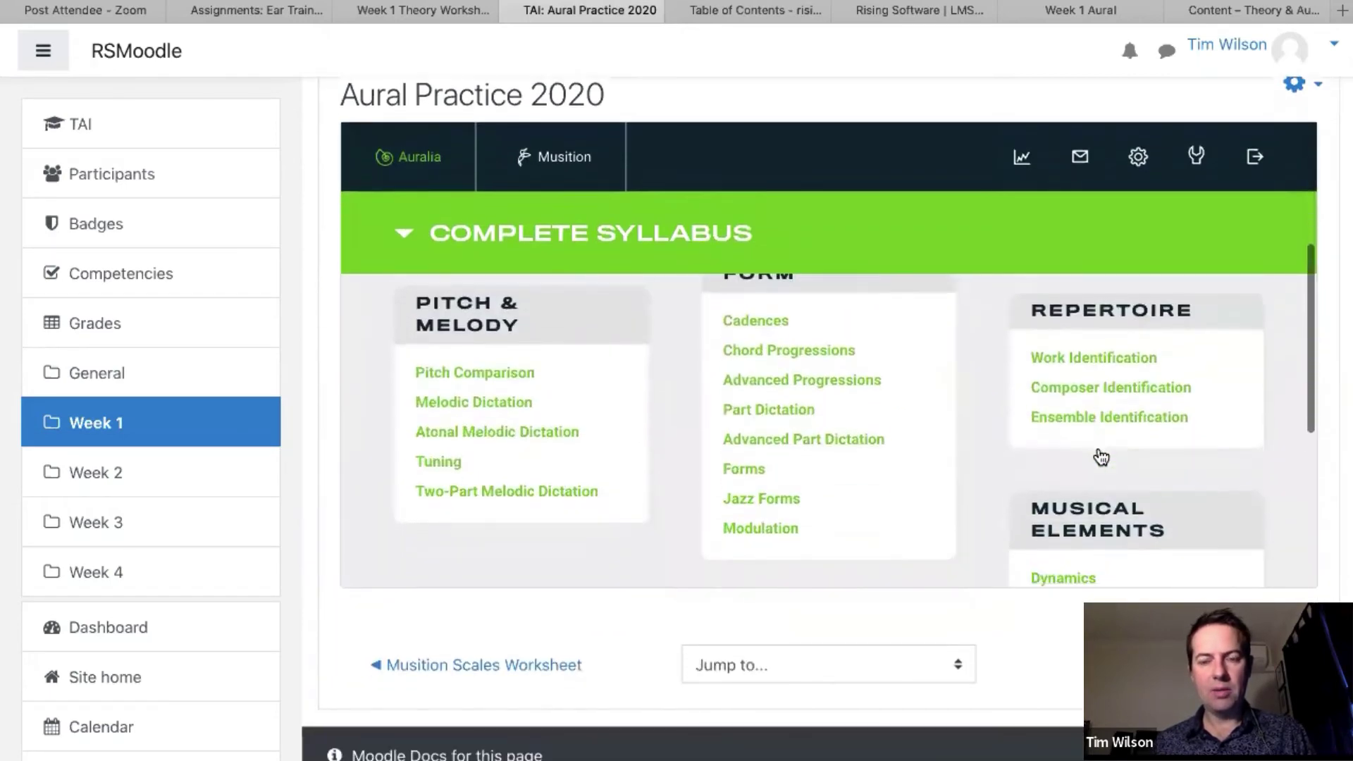
{"action": "scroll", "coordinate": [1101, 451], "scroll_direction": "up", "scroll_amount": 2}
{"action": "scroll", "coordinate": [1099, 450], "scroll_direction": "up", "scroll_amount": 3}
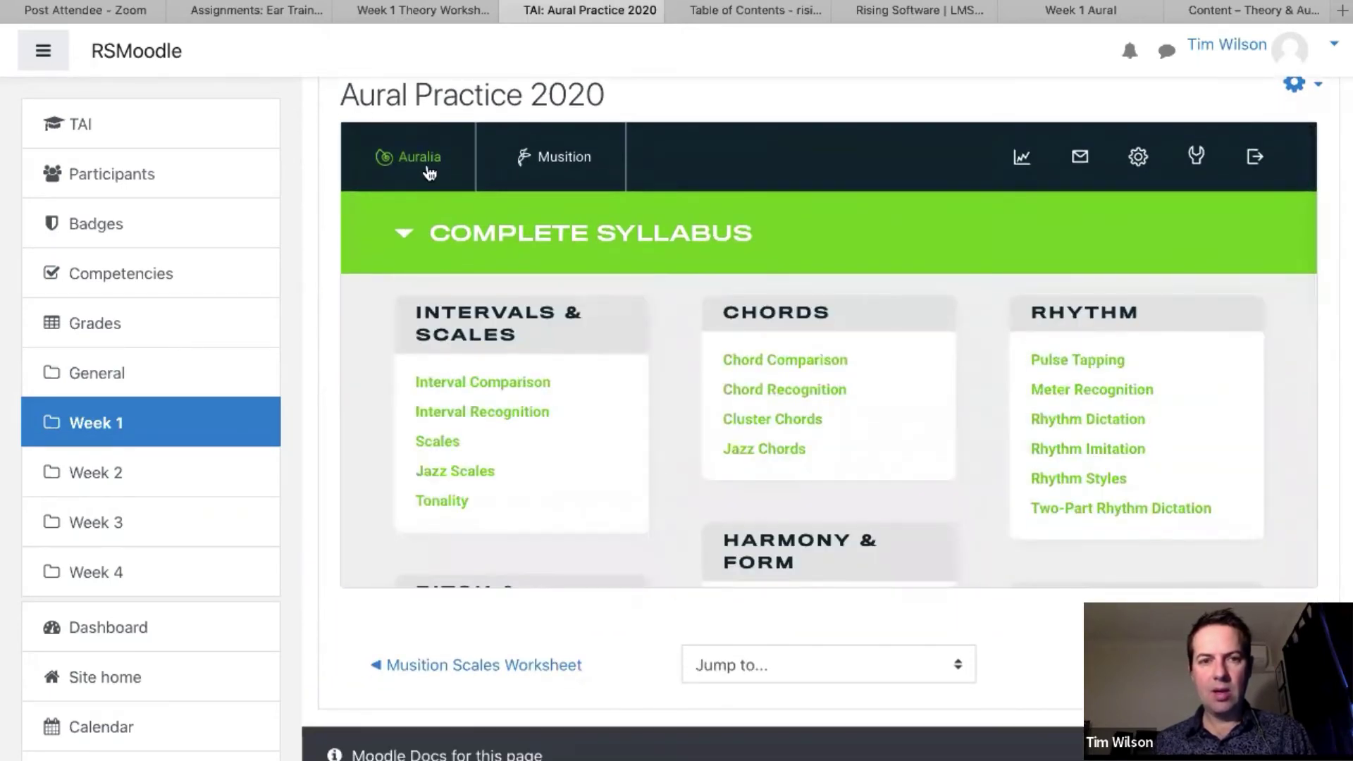
{"action": "left_click", "coordinate": [564, 151]}
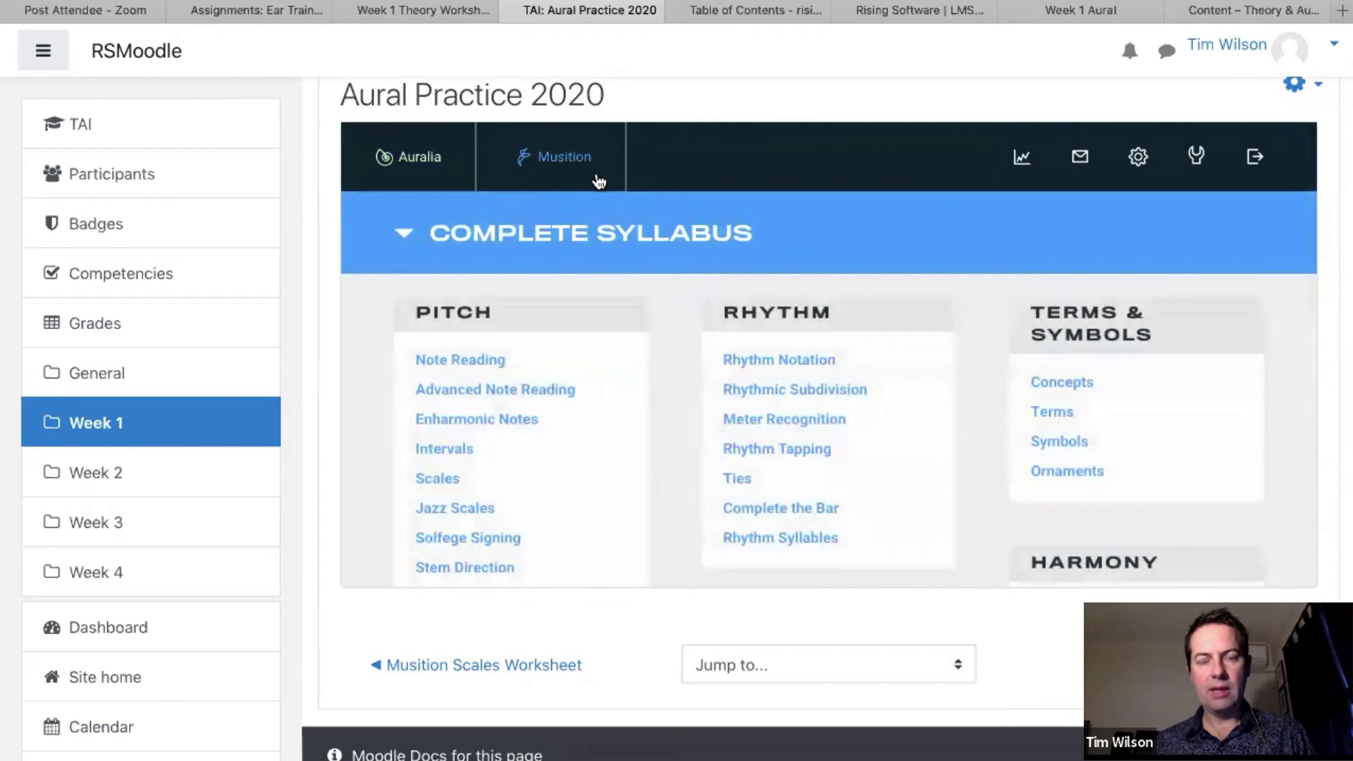
{"action": "left_click", "coordinate": [417, 159]}
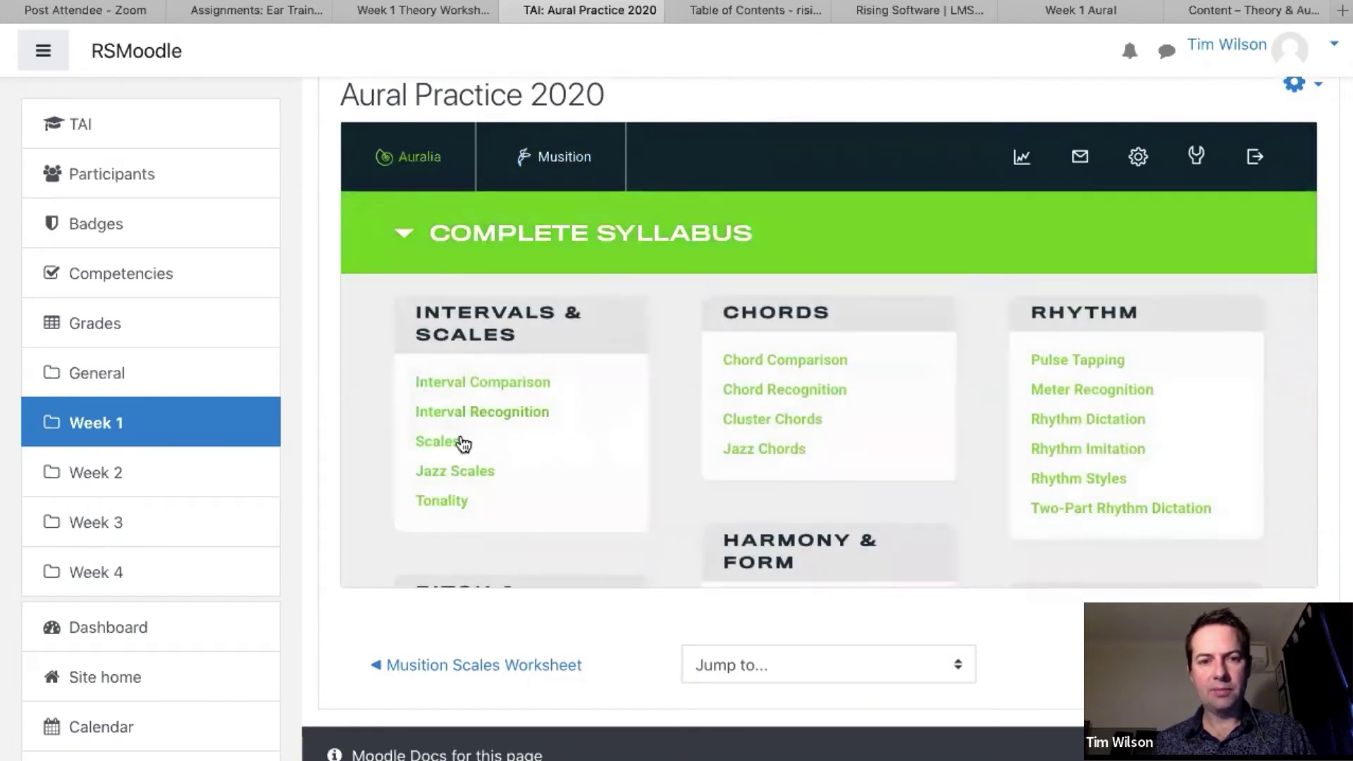
Start Level 3 of the Scales topic in Auralia, answer Major for the scale question, and submit the answer.
{"action": "left_click", "coordinate": [432, 444]}
{"action": "scroll", "coordinate": [1127, 502], "scroll_direction": "down", "scroll_amount": 3}
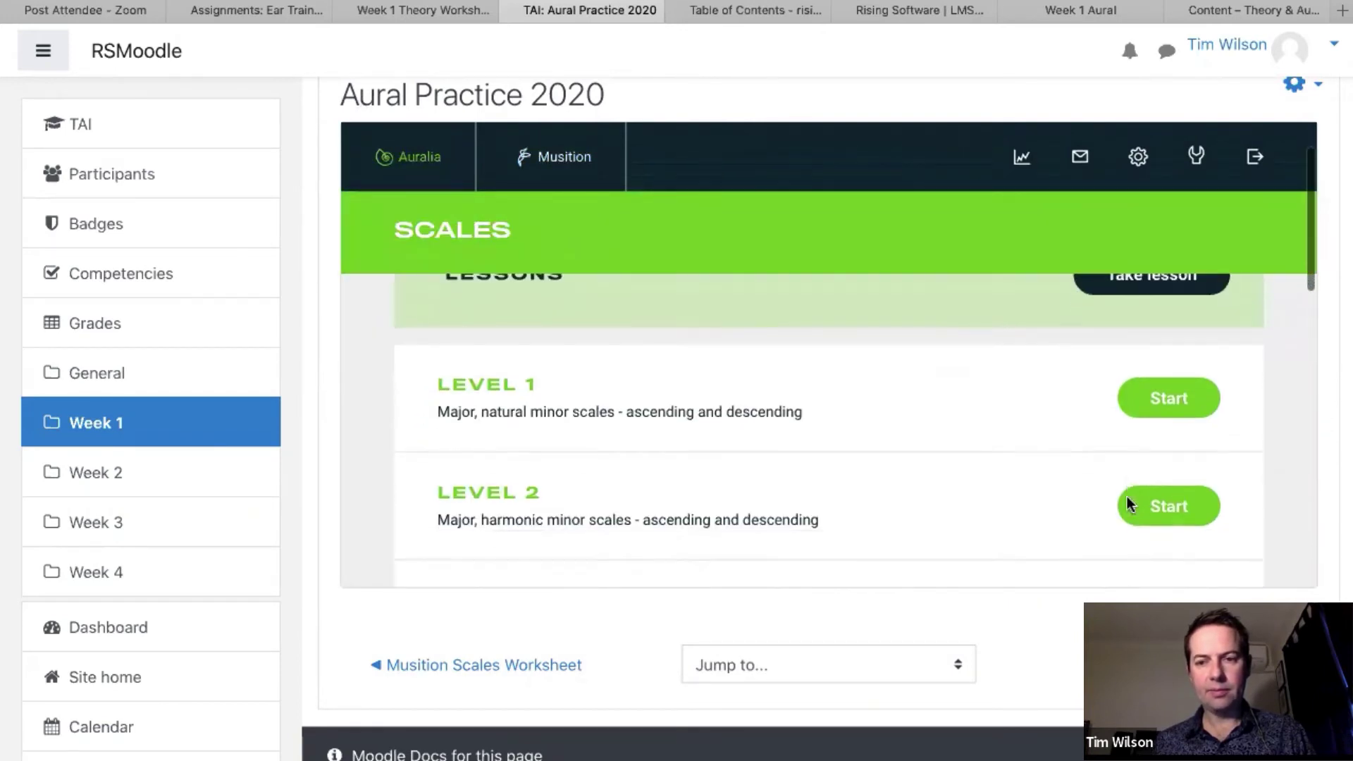
{"action": "left_click", "coordinate": [1171, 530]}
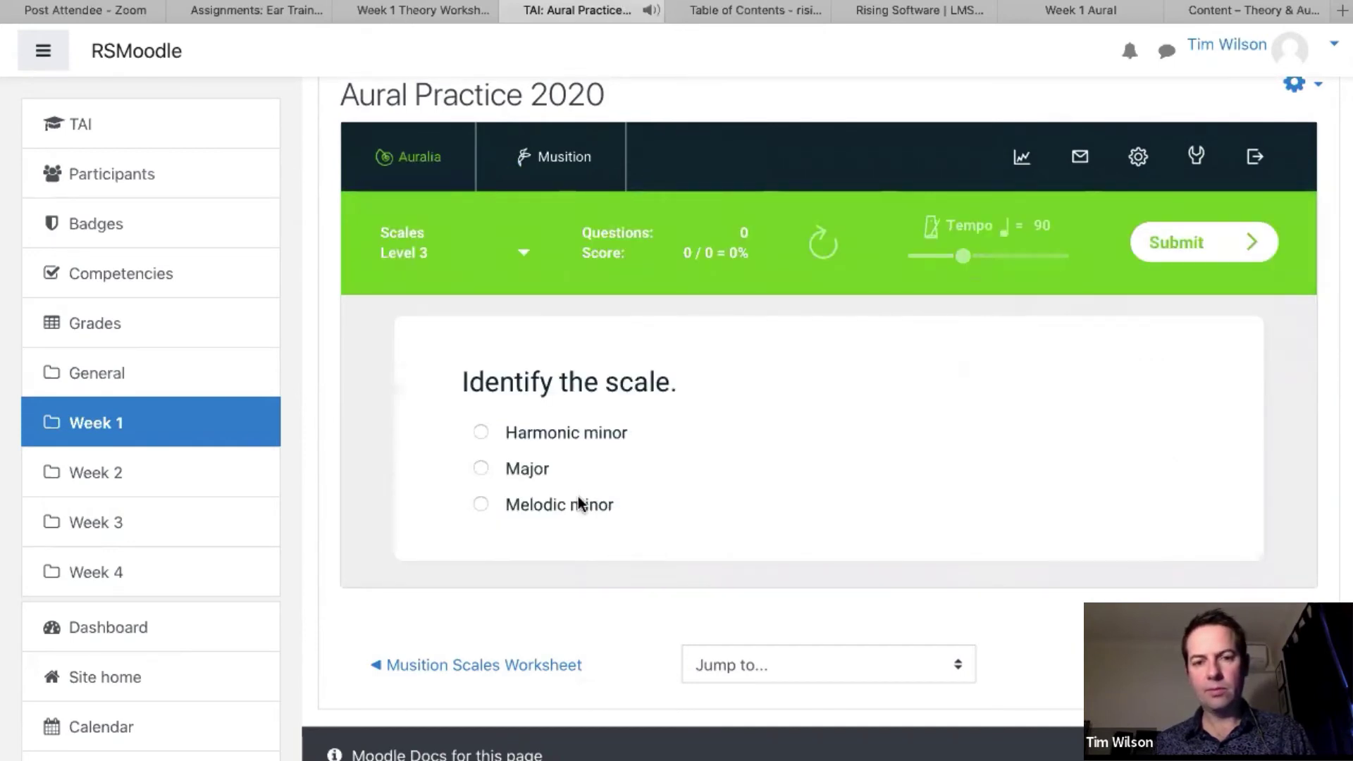
{"action": "left_click", "coordinate": [536, 468]}
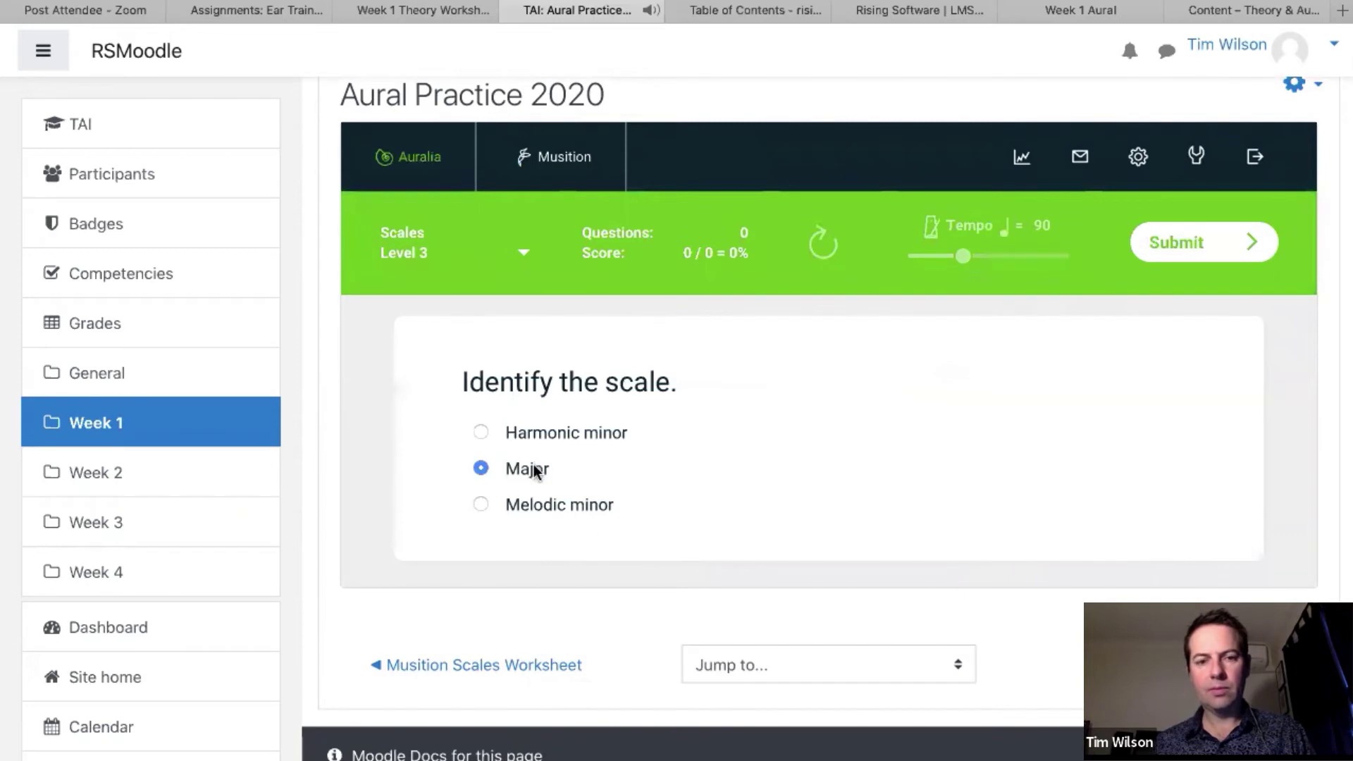
{"action": "left_click", "coordinate": [1215, 244]}
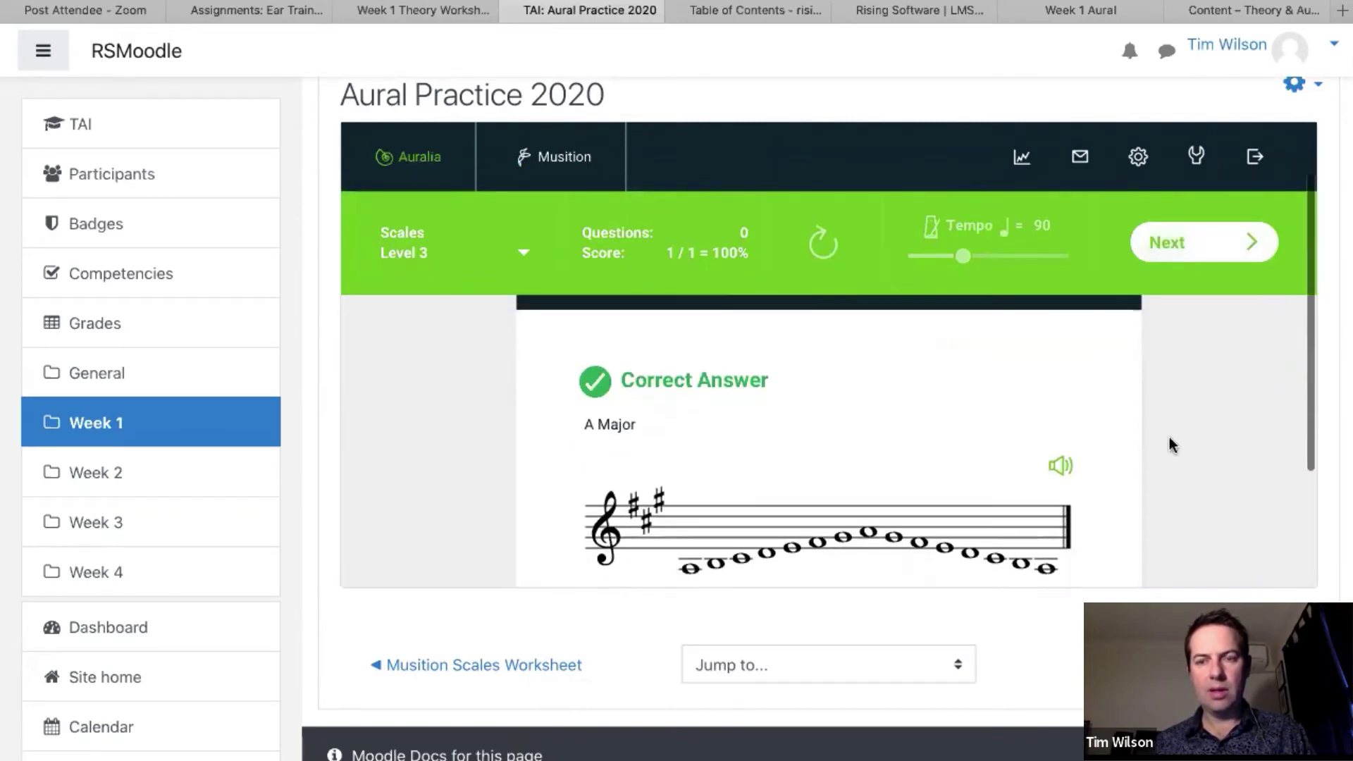
Return to the Week 1 section of the course and start adding an Auralia Task activity there.
{"action": "scroll", "coordinate": [1324, 475], "scroll_direction": "up", "scroll_amount": 3}
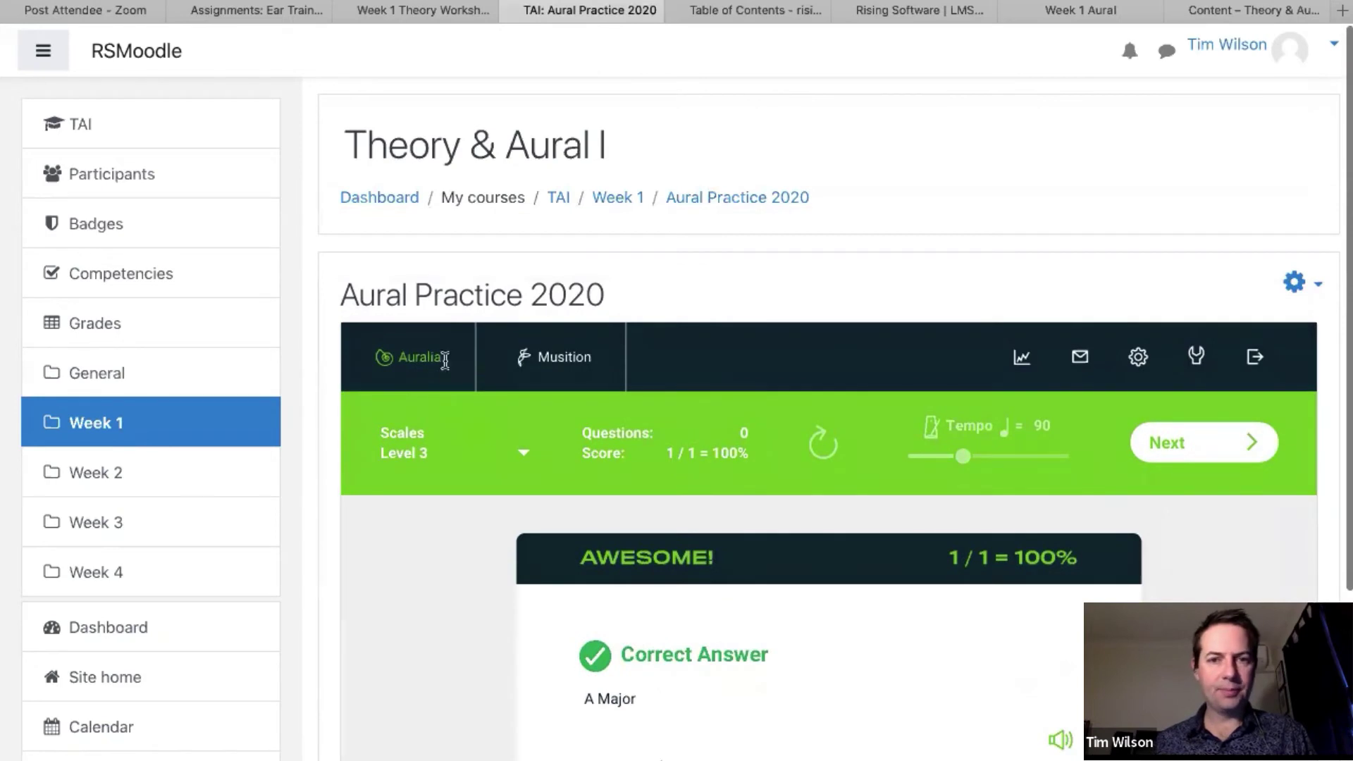
{"action": "left_click", "coordinate": [617, 200]}
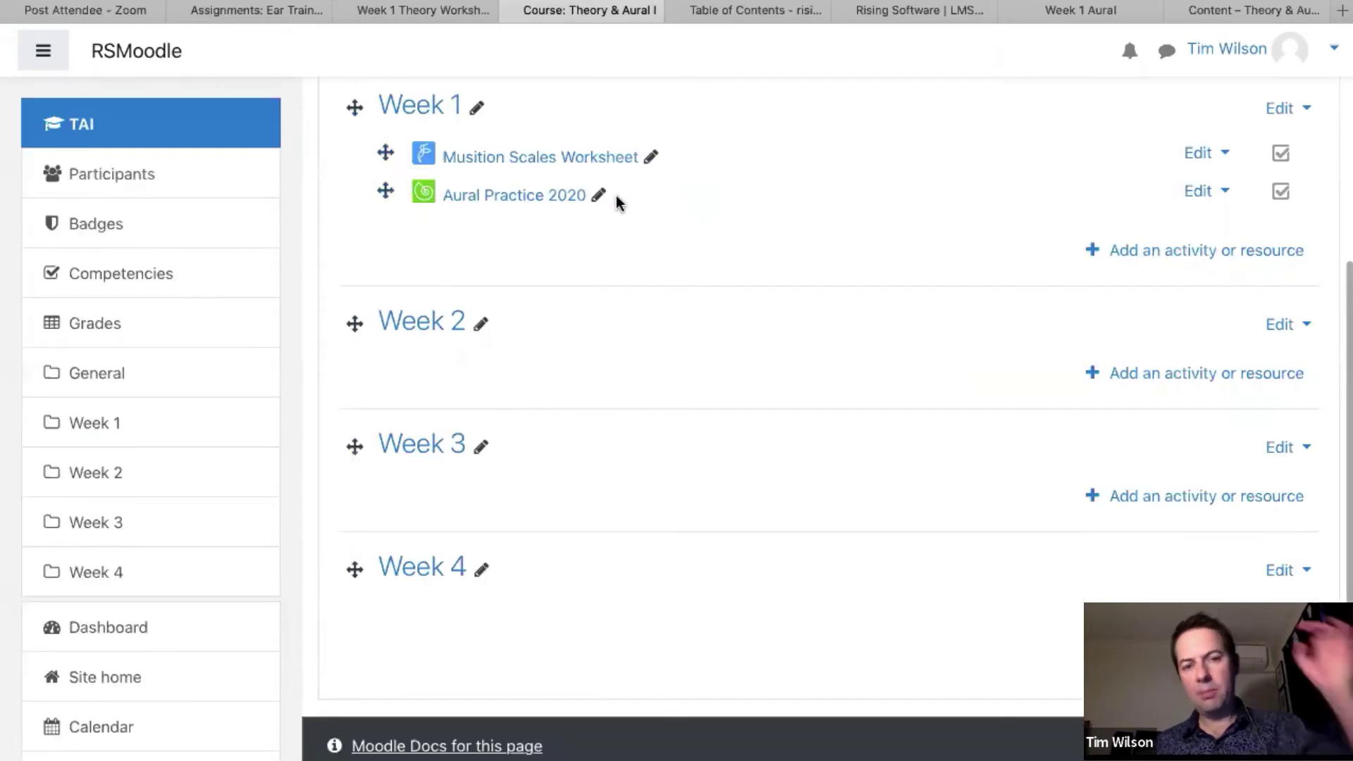
{"action": "scroll", "coordinate": [780, 252], "scroll_direction": "up", "scroll_amount": 3}
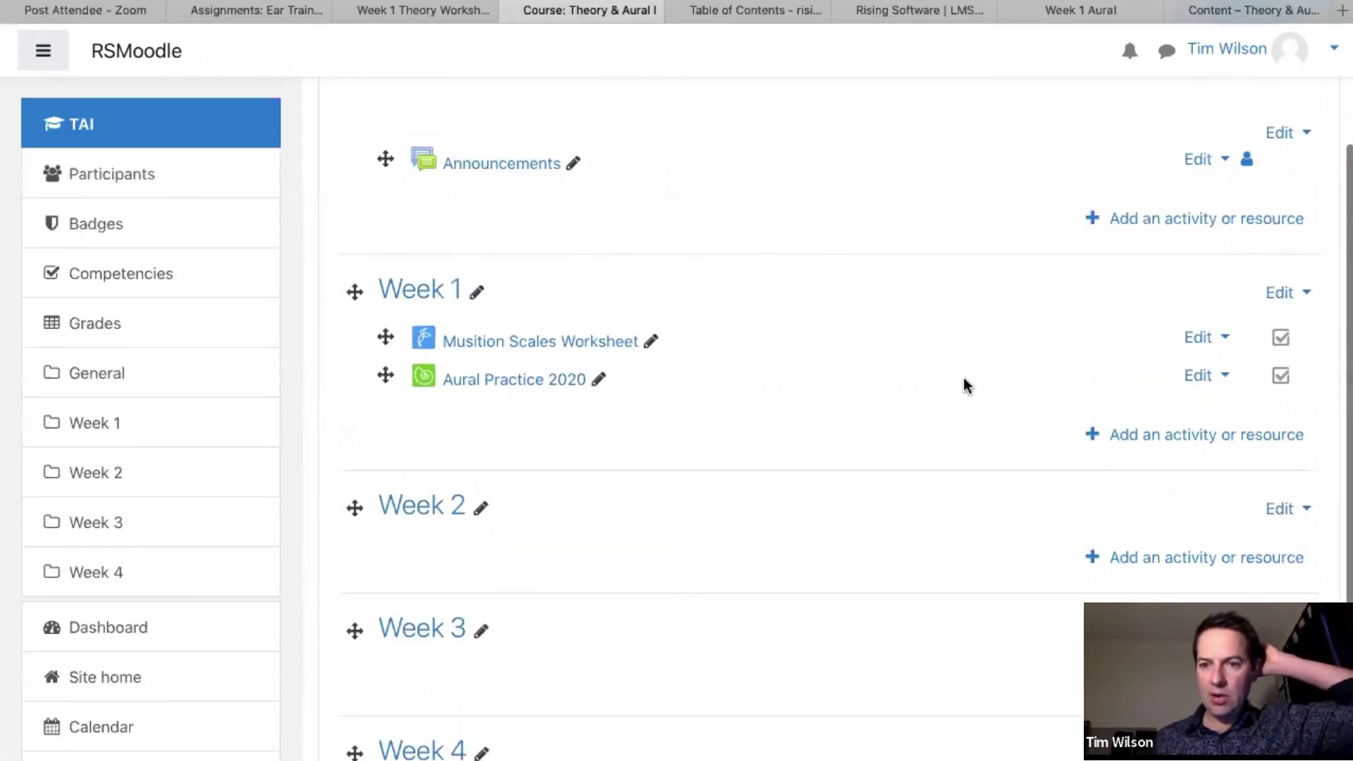
{"action": "left_click", "coordinate": [1171, 437]}
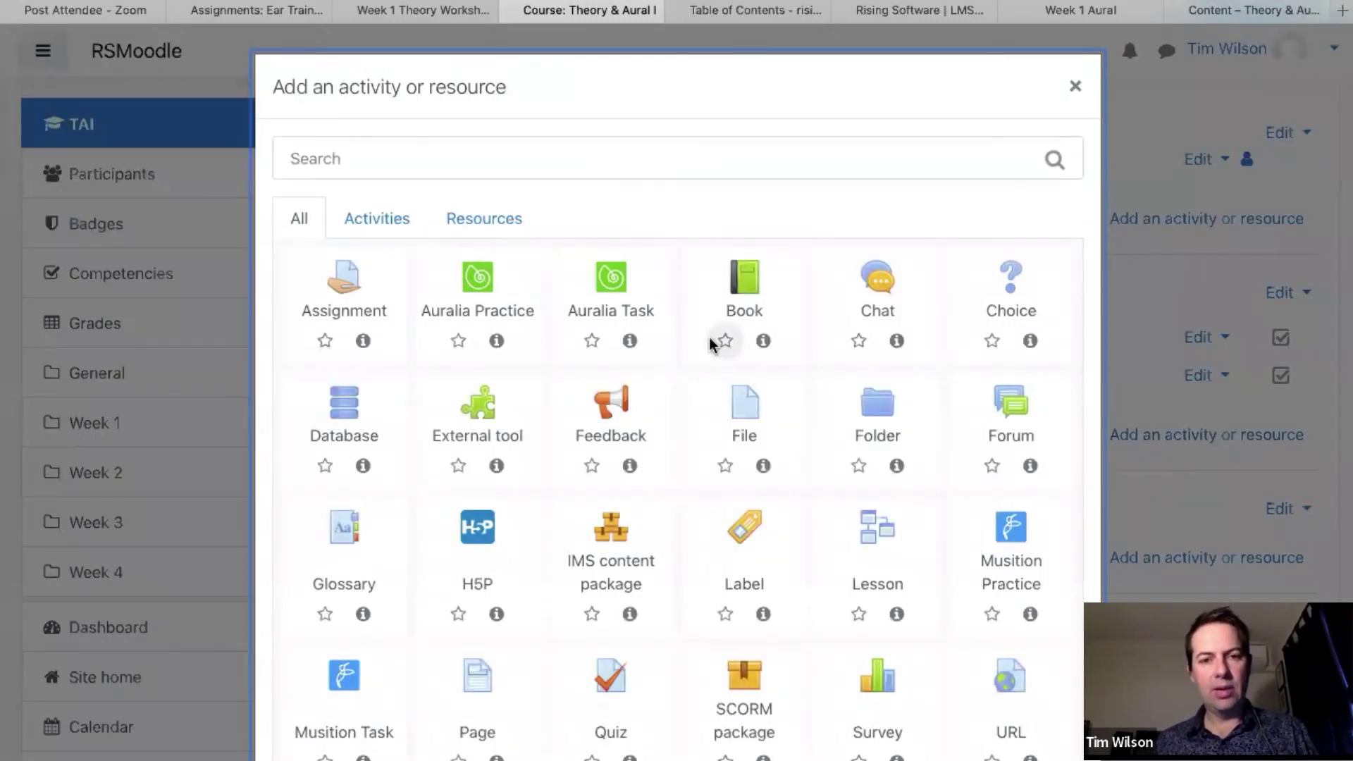
{"action": "left_click", "coordinate": [613, 296]}
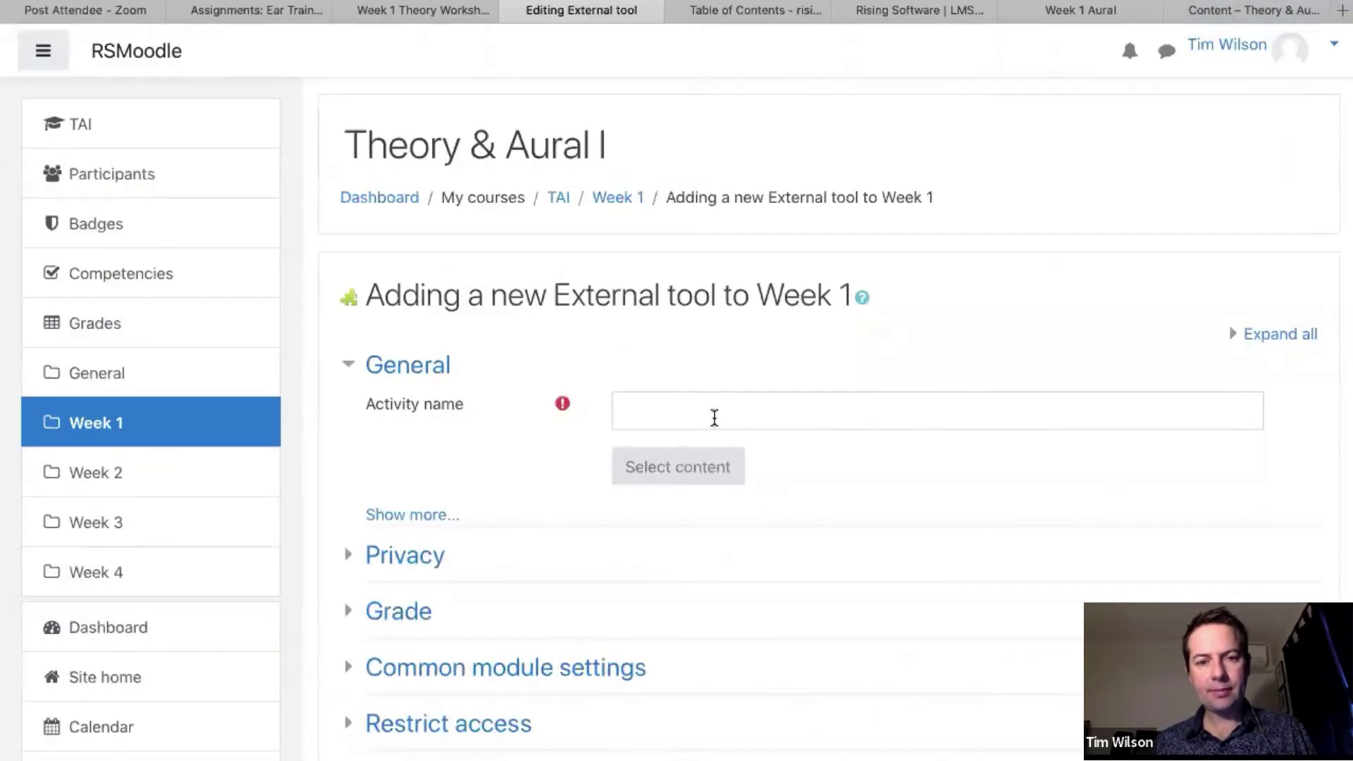
Name the task Week 1 Aural 2020, check its grade settings without changing them, and save it back to the course.
{"action": "left_click", "coordinate": [714, 417]}
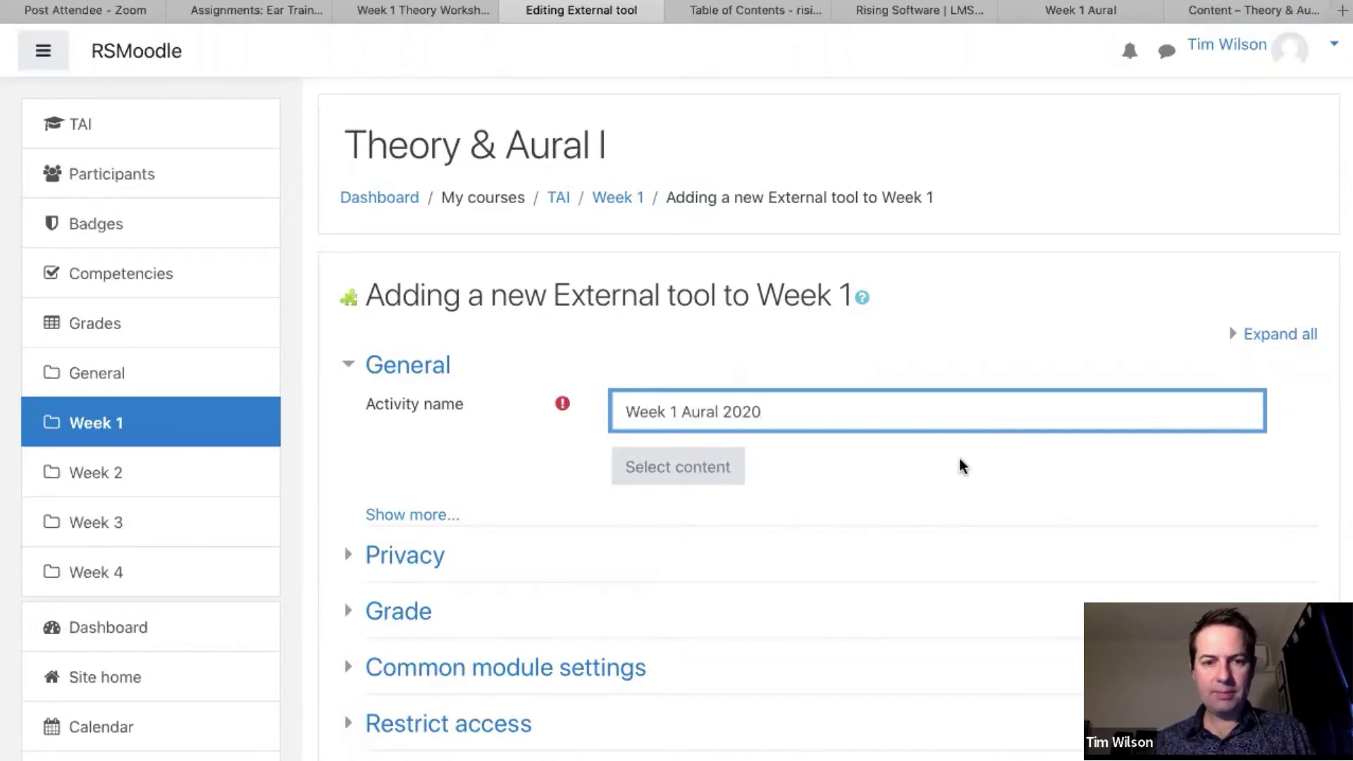
{"action": "scroll", "coordinate": [962, 467], "scroll_direction": "down", "scroll_amount": 5}
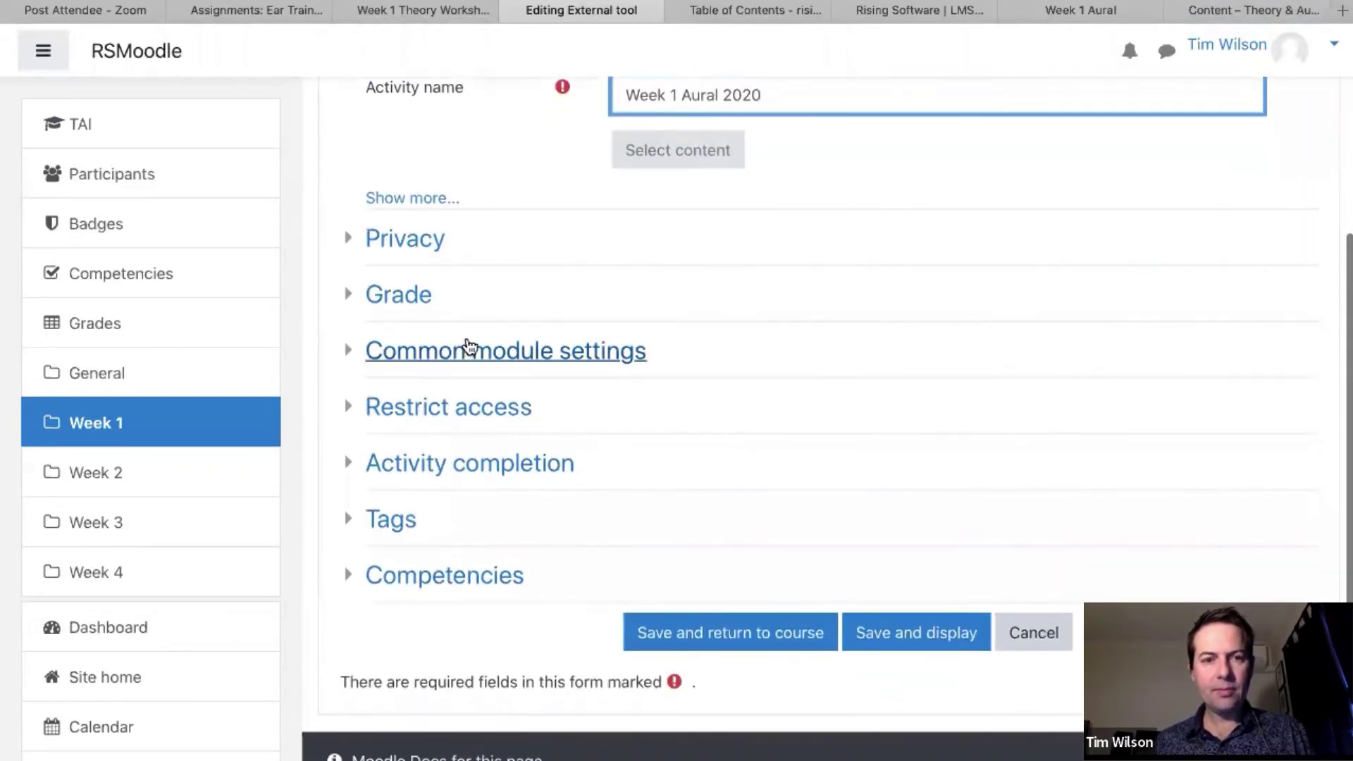
{"action": "left_click", "coordinate": [419, 298]}
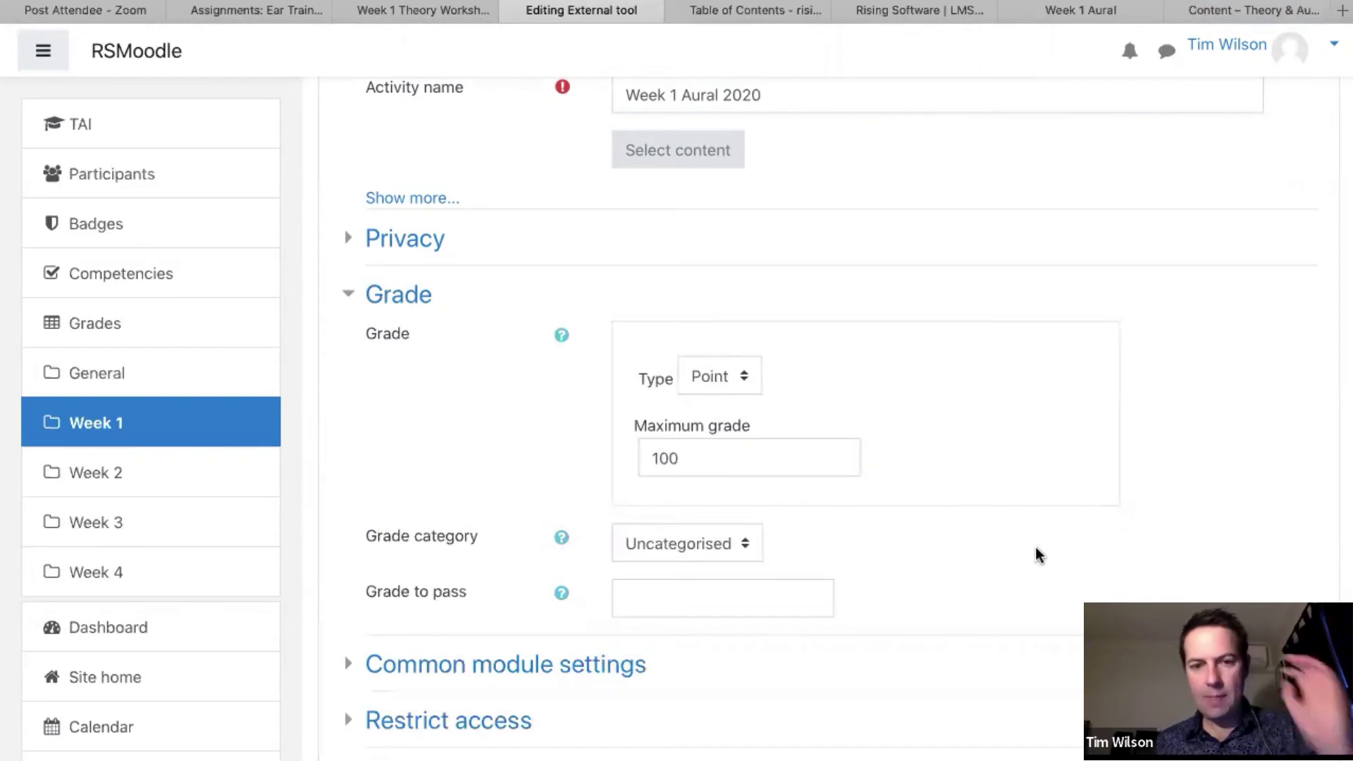
{"action": "scroll", "coordinate": [1035, 553], "scroll_direction": "down", "scroll_amount": 1}
{"action": "scroll", "coordinate": [1035, 555], "scroll_direction": "down", "scroll_amount": 7}
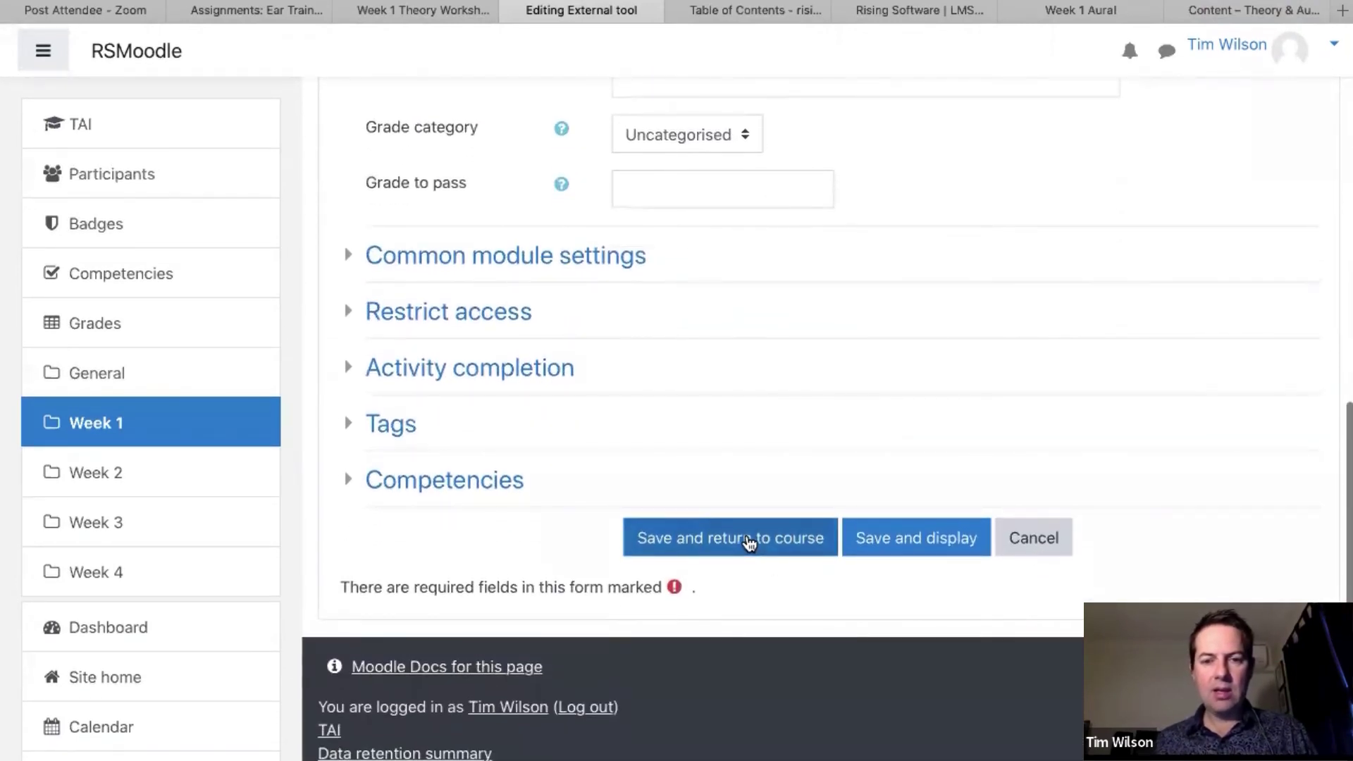
{"action": "left_click", "coordinate": [748, 542]}
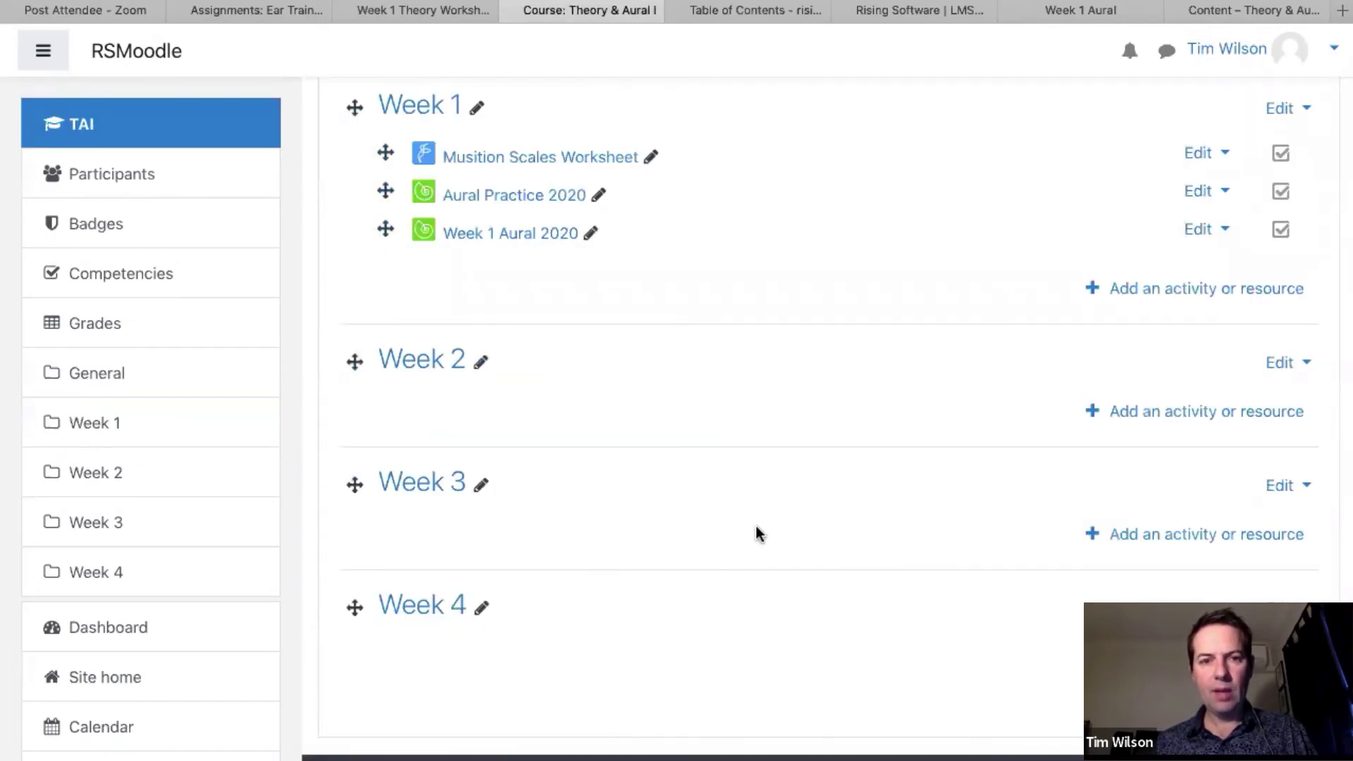
Open Week 1 Aural 2020 in Auralia 6 Cloud and attach the Interval Recognition - Basic test from the Ear Training group.
{"action": "left_click", "coordinate": [512, 235]}
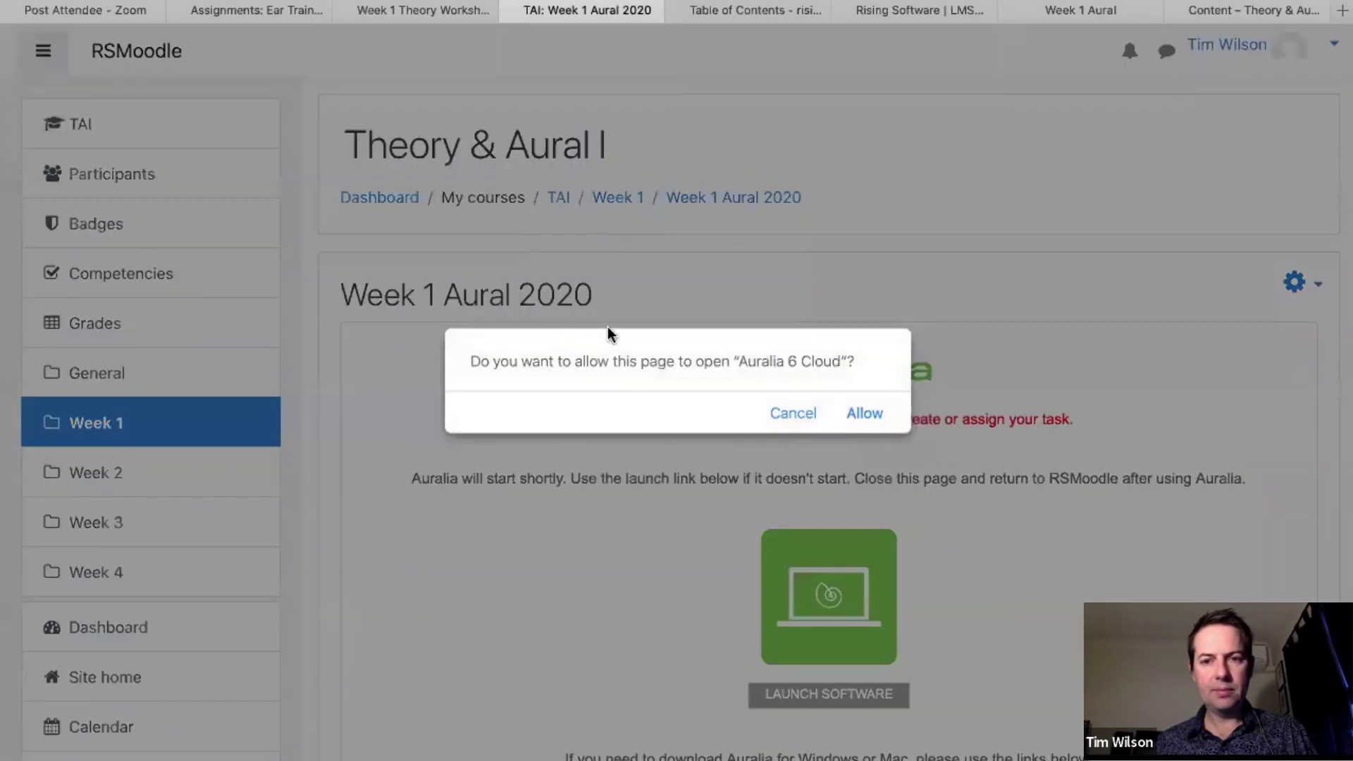
{"action": "left_click", "coordinate": [866, 413]}
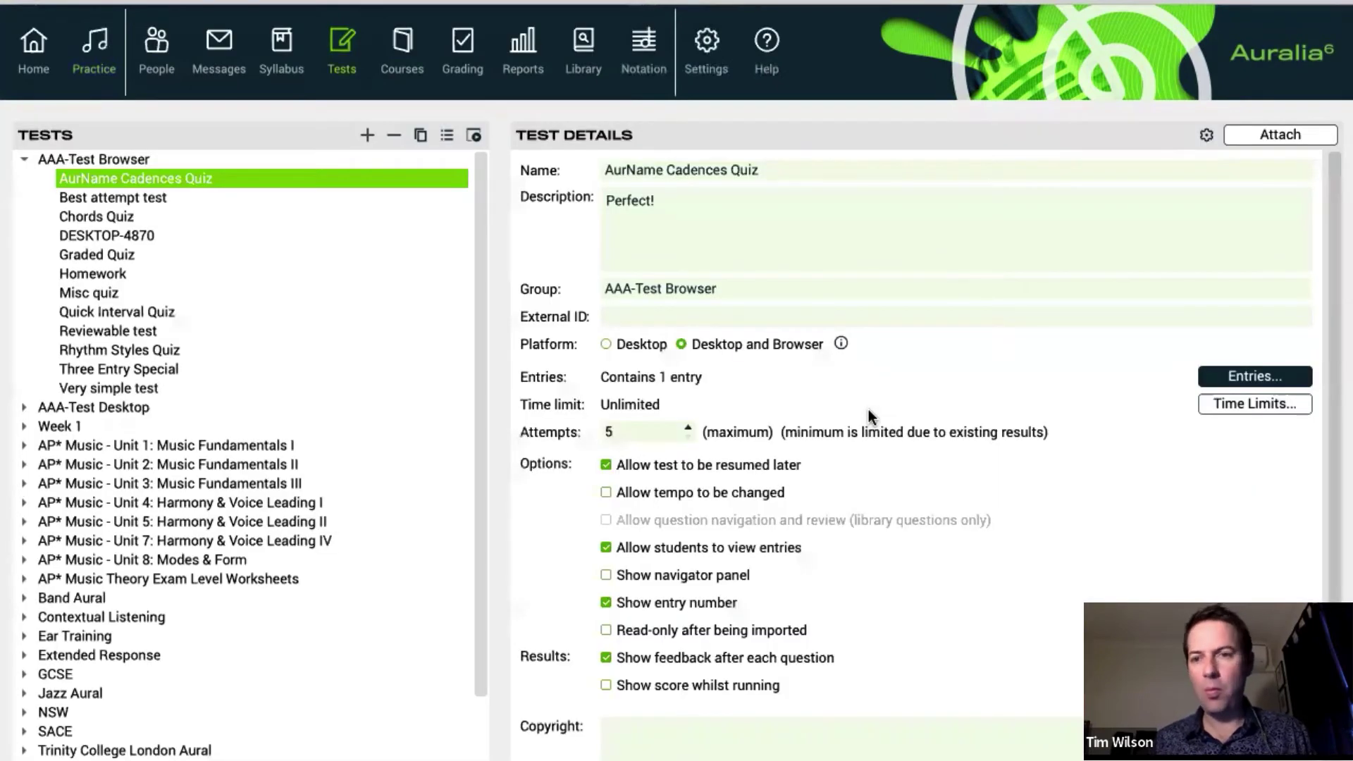
{"action": "left_click", "coordinate": [24, 160]}
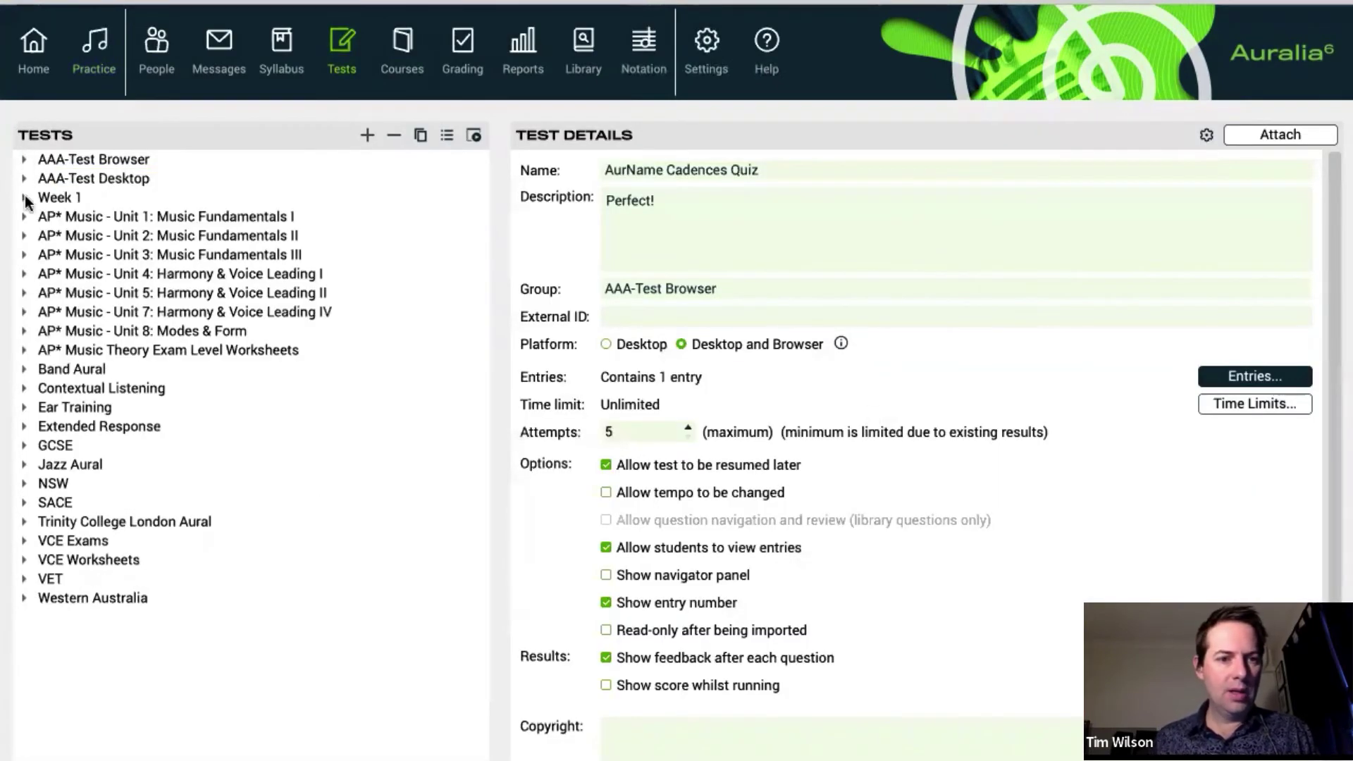
{"action": "left_click", "coordinate": [24, 408]}
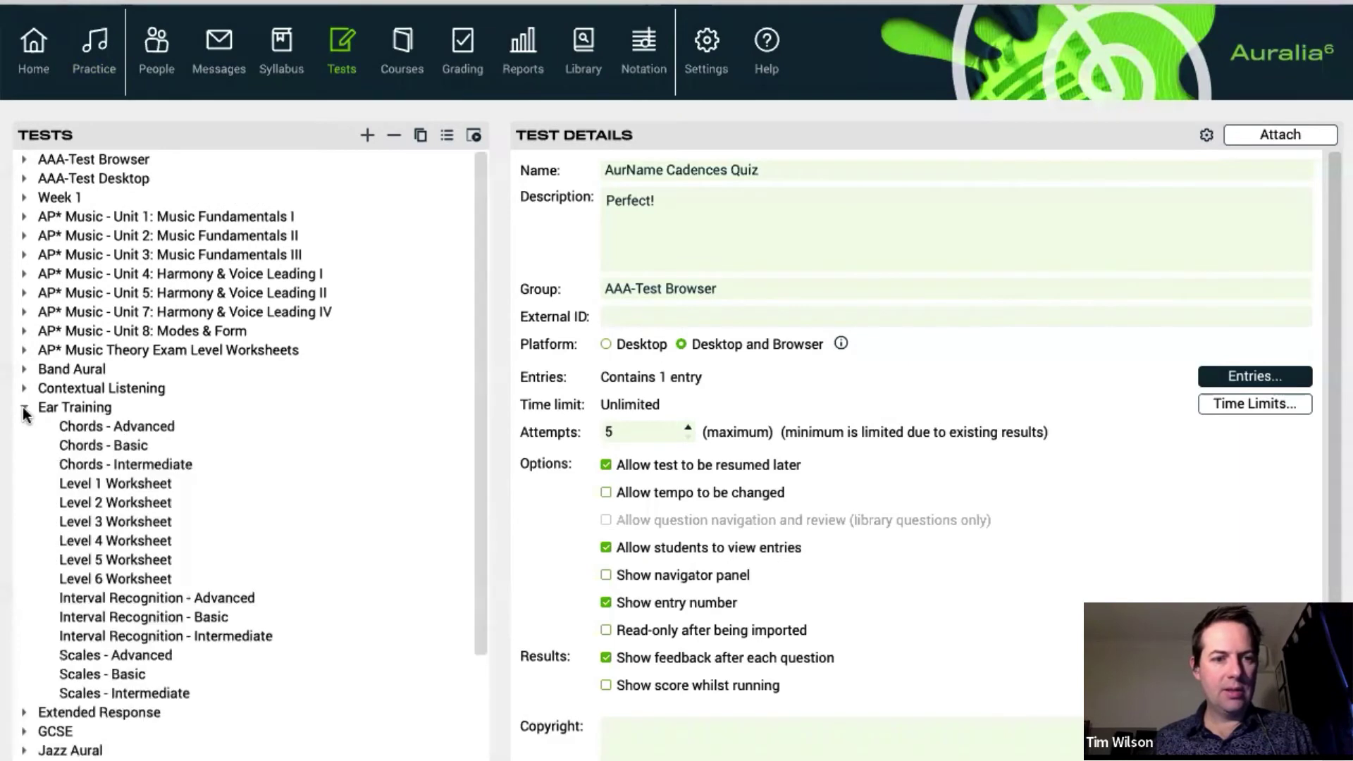
{"action": "left_click", "coordinate": [137, 616]}
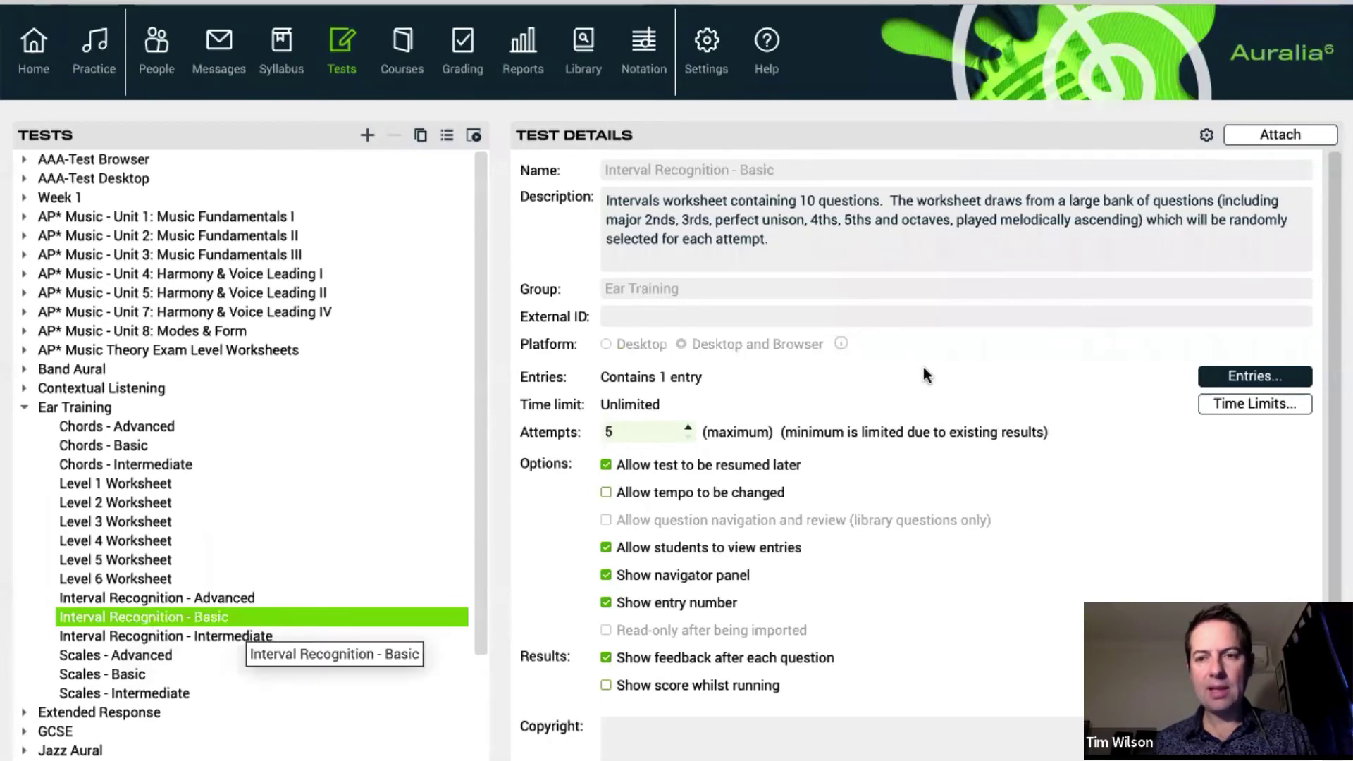
{"action": "left_click", "coordinate": [1264, 132]}
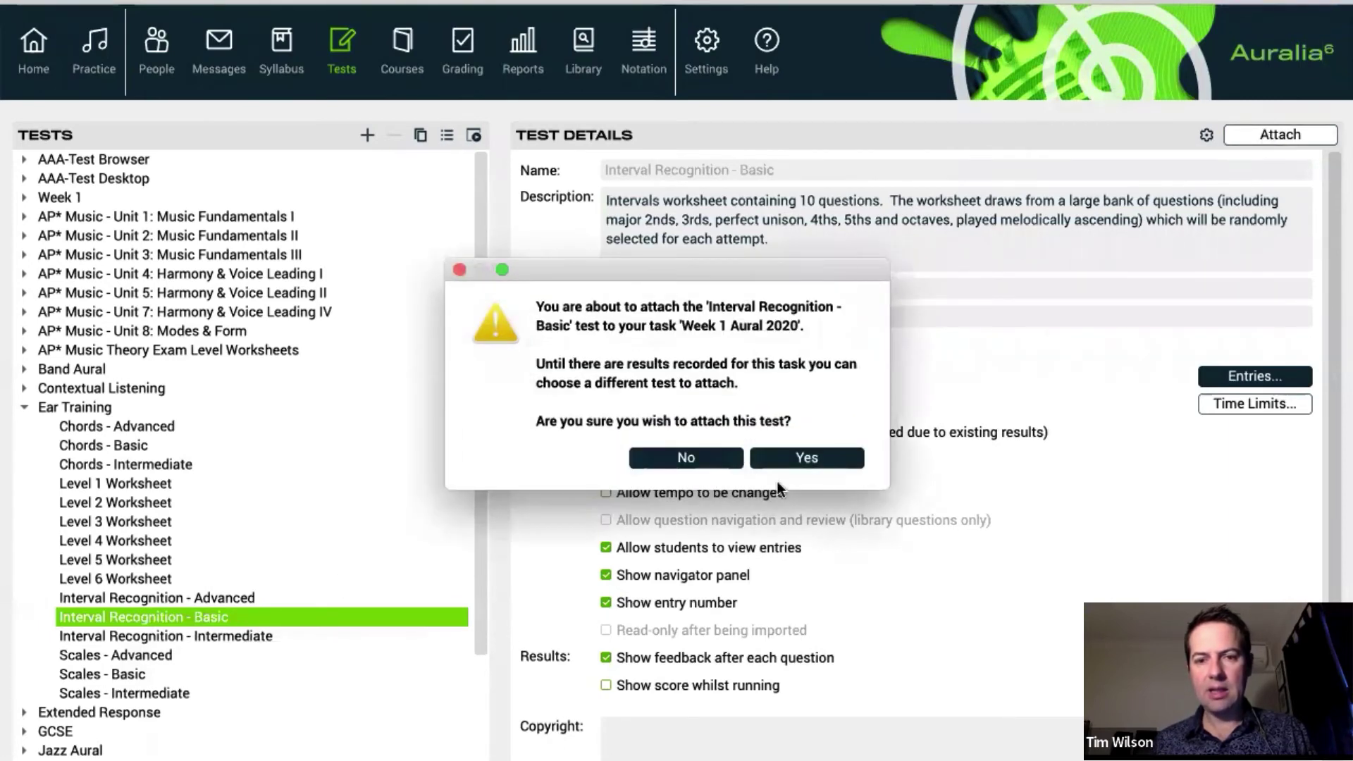
{"action": "left_click", "coordinate": [808, 457]}
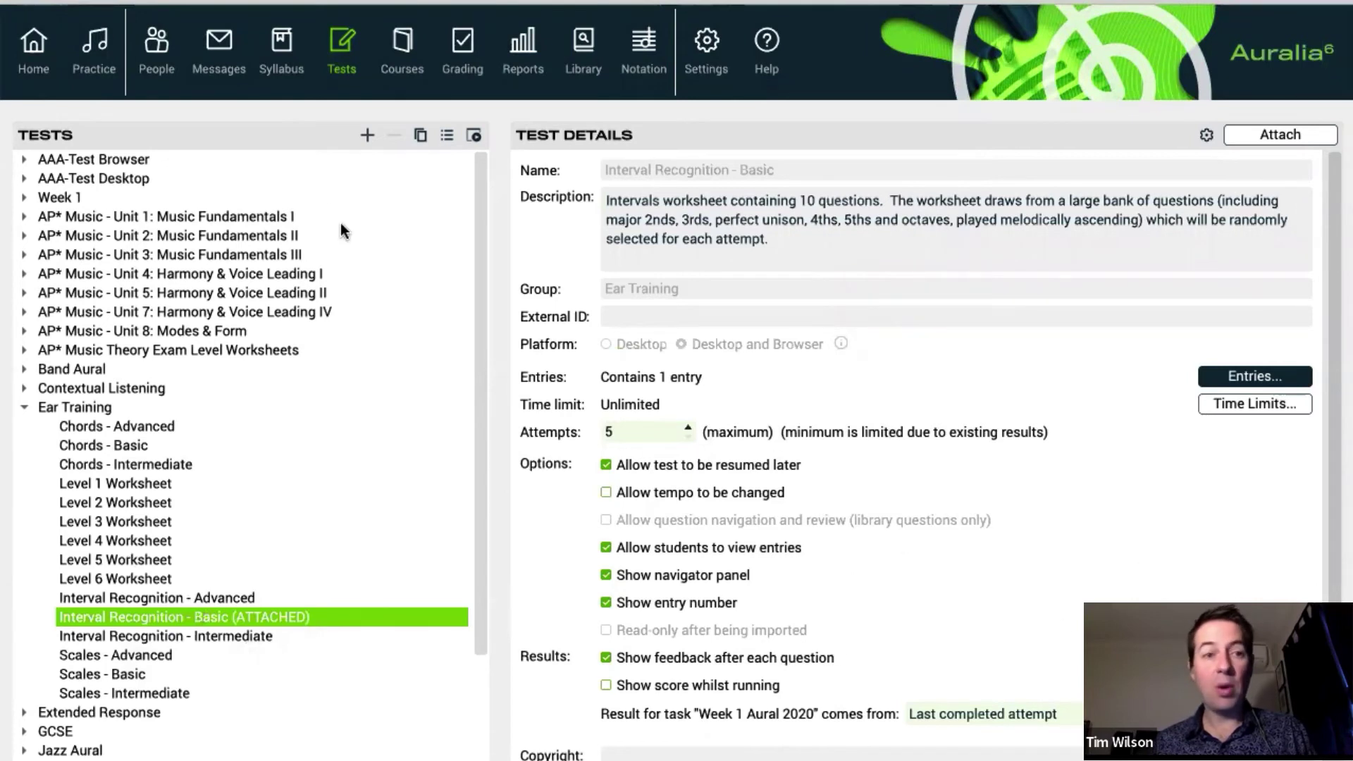
Leave Auralia, return to the Theory & Aural I course page in Moodle, and turn editing off.
{"action": "left_click", "coordinate": [16, 2]}
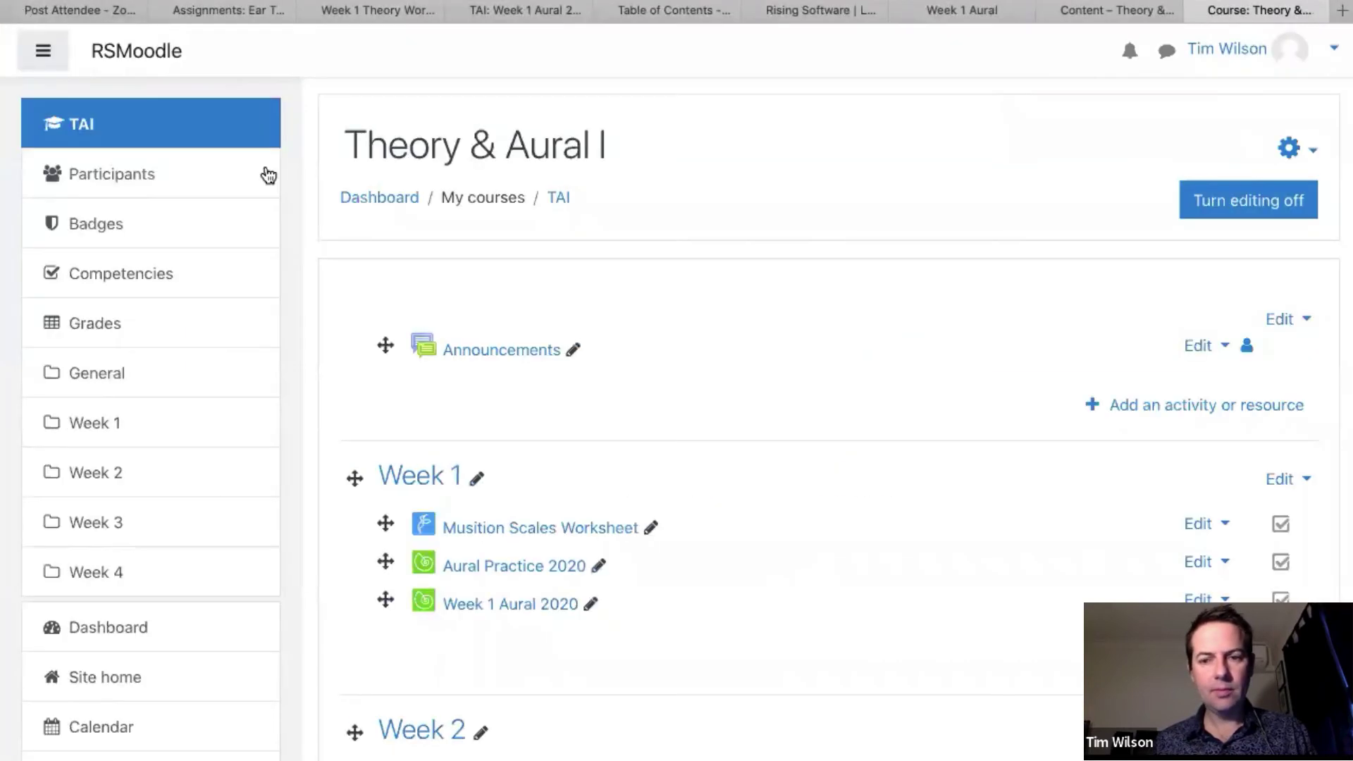
{"action": "scroll", "coordinate": [933, 526], "scroll_direction": "down", "scroll_amount": 3}
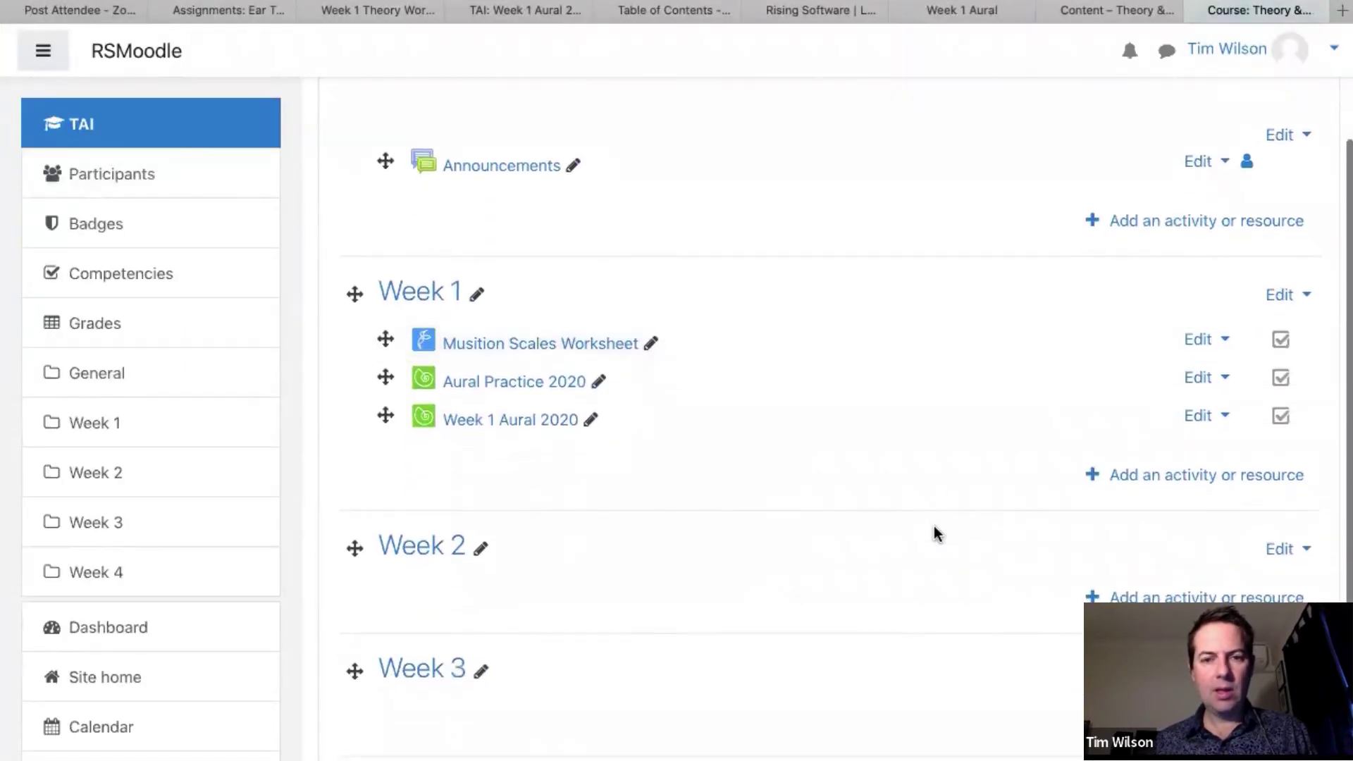
{"action": "scroll", "coordinate": [974, 238], "scroll_direction": "up", "scroll_amount": 3}
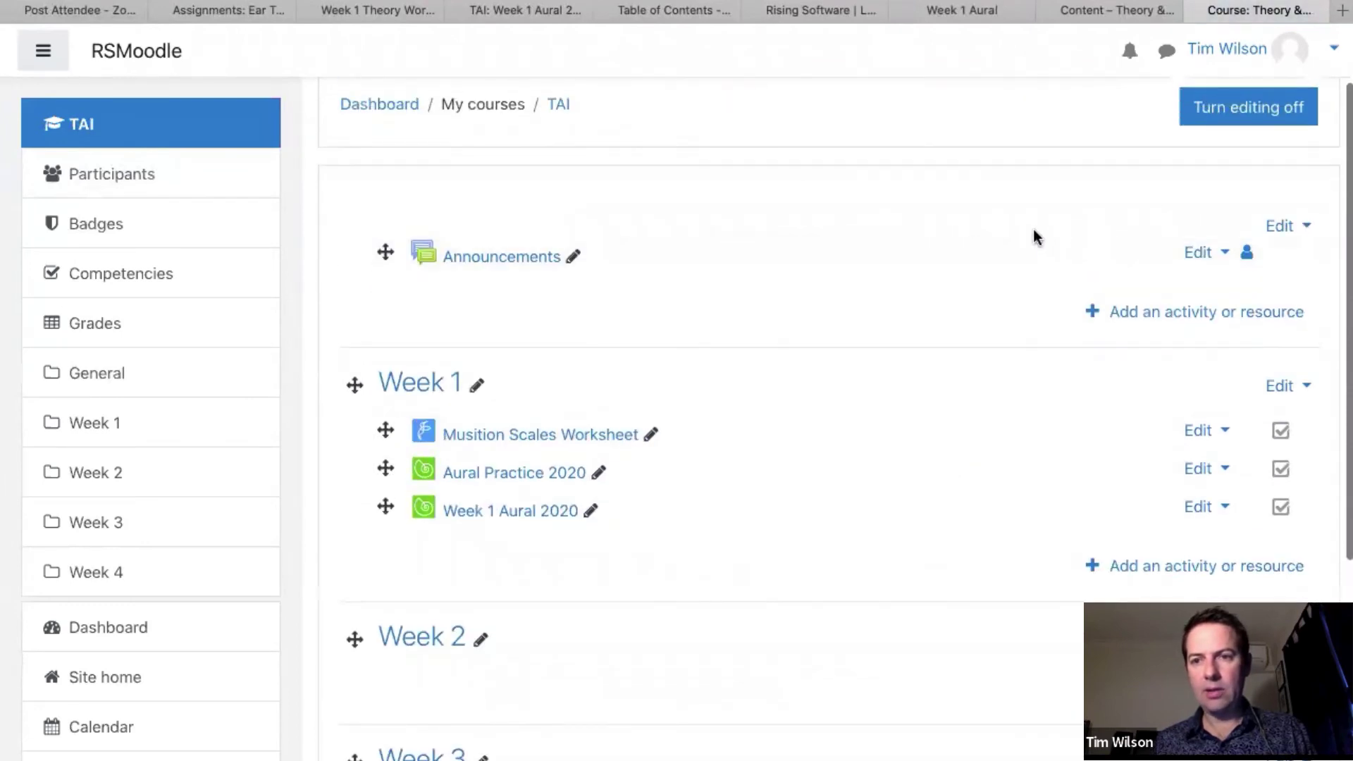
{"action": "left_click", "coordinate": [1260, 165]}
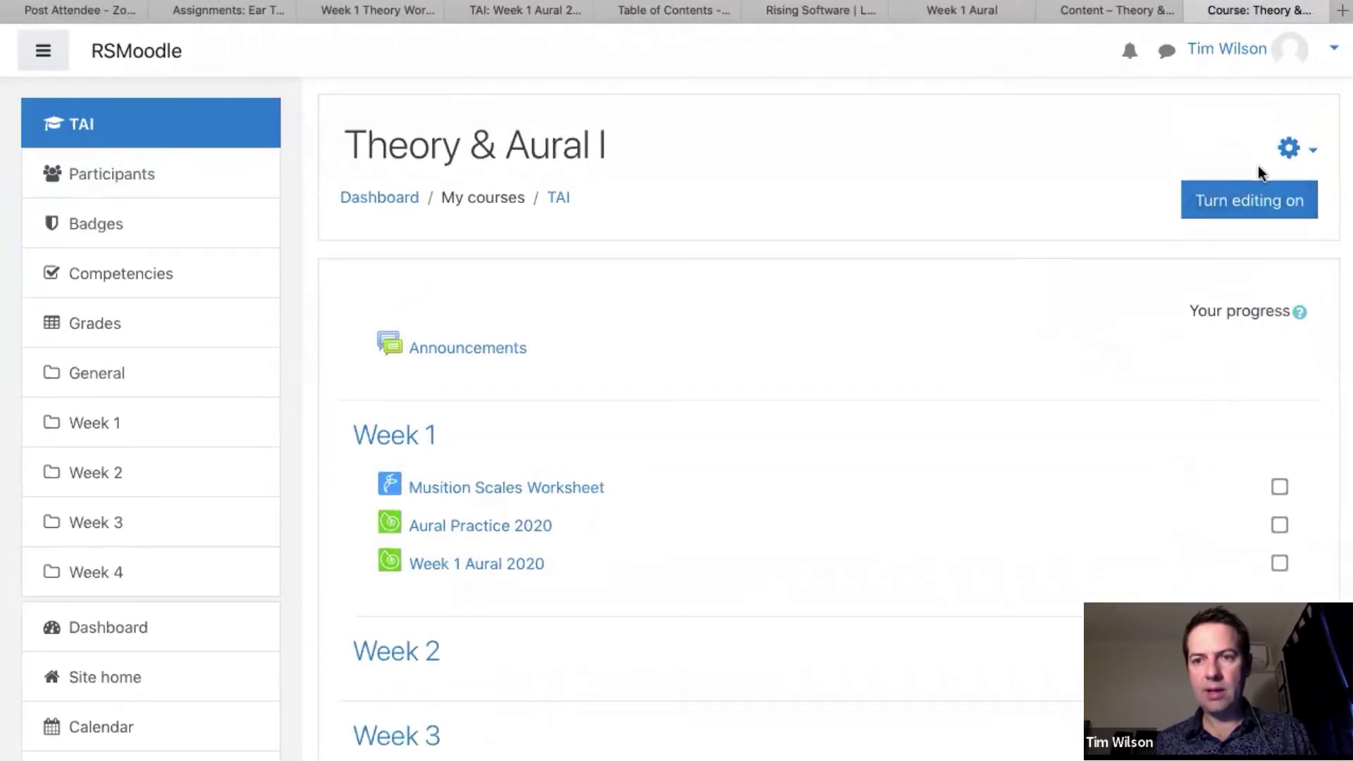
Open the Week 1 Aural 2020 task, launch it in the browser version, and review its details and entries.
{"action": "scroll", "coordinate": [845, 411], "scroll_direction": "down", "scroll_amount": 2}
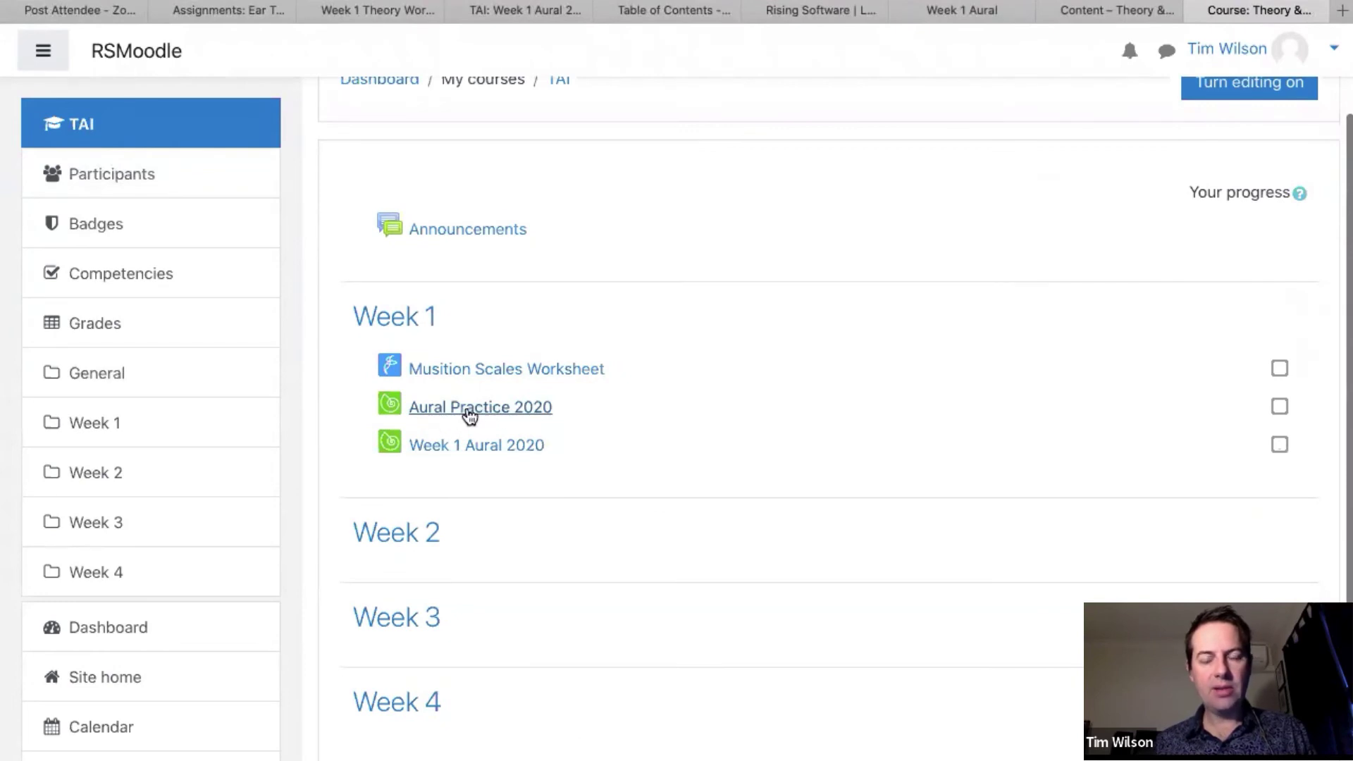
{"action": "left_click", "coordinate": [489, 445]}
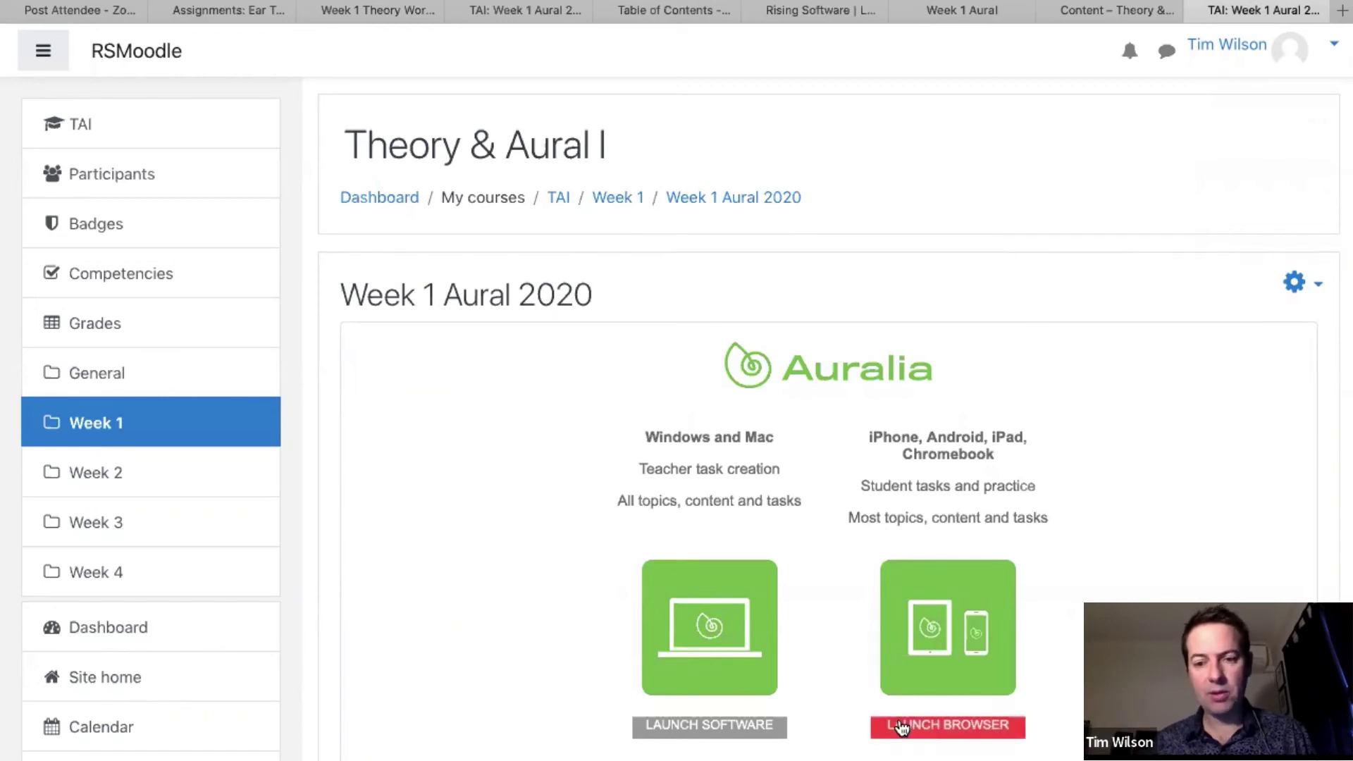
{"action": "left_click", "coordinate": [922, 736]}
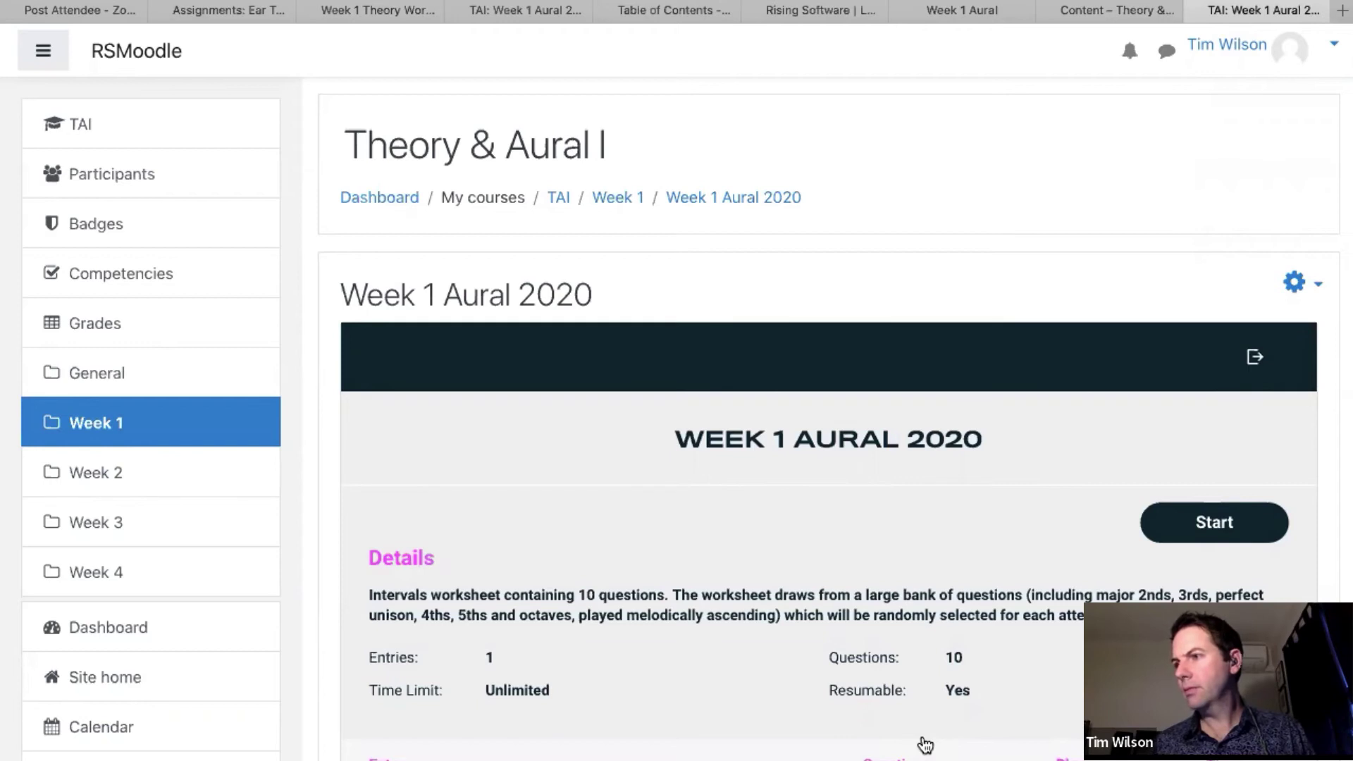
{"action": "scroll", "coordinate": [905, 553], "scroll_direction": "down", "scroll_amount": 3}
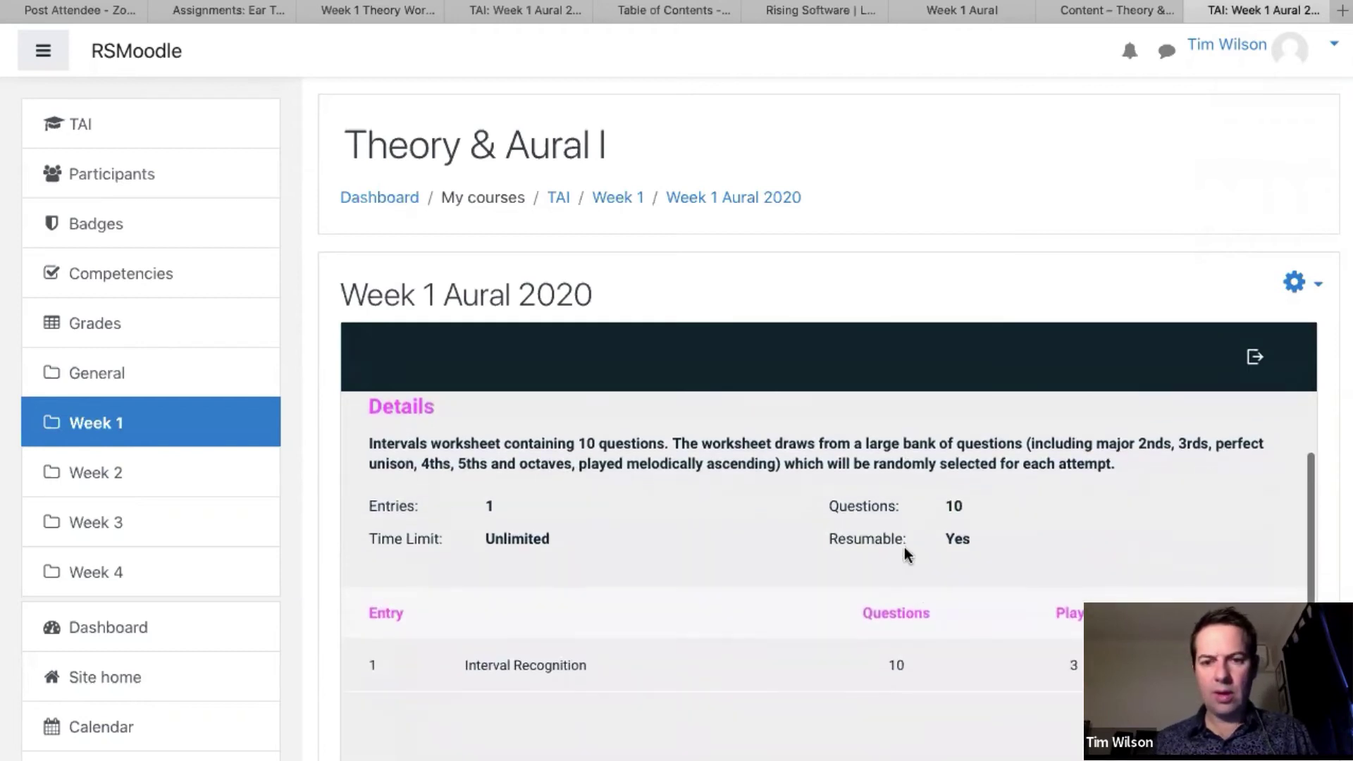
{"action": "scroll", "coordinate": [905, 553], "scroll_direction": "down", "scroll_amount": 3}
{"action": "scroll", "coordinate": [905, 553], "scroll_direction": "up", "scroll_amount": 5}
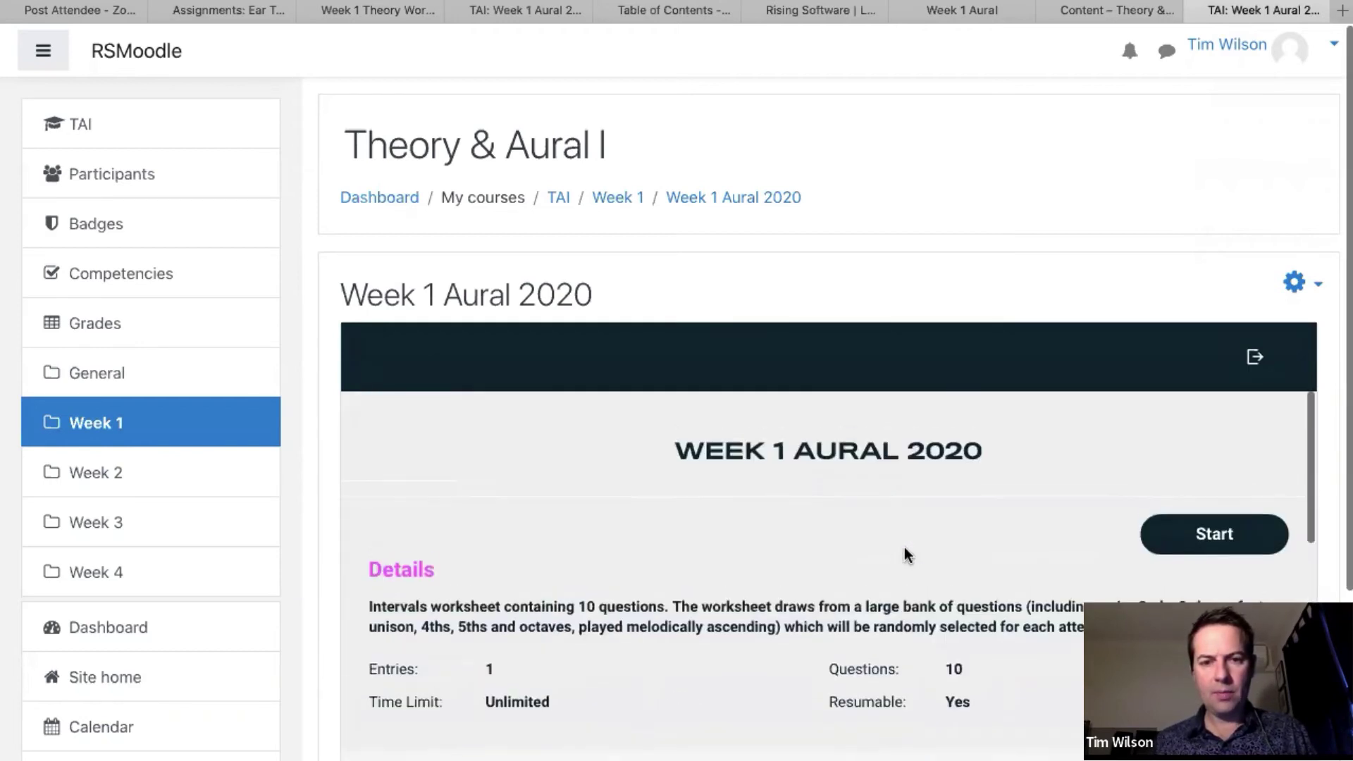
Start the Week 1 Aural 2020 test and view its first interval recognition question.
{"action": "left_click", "coordinate": [1192, 521]}
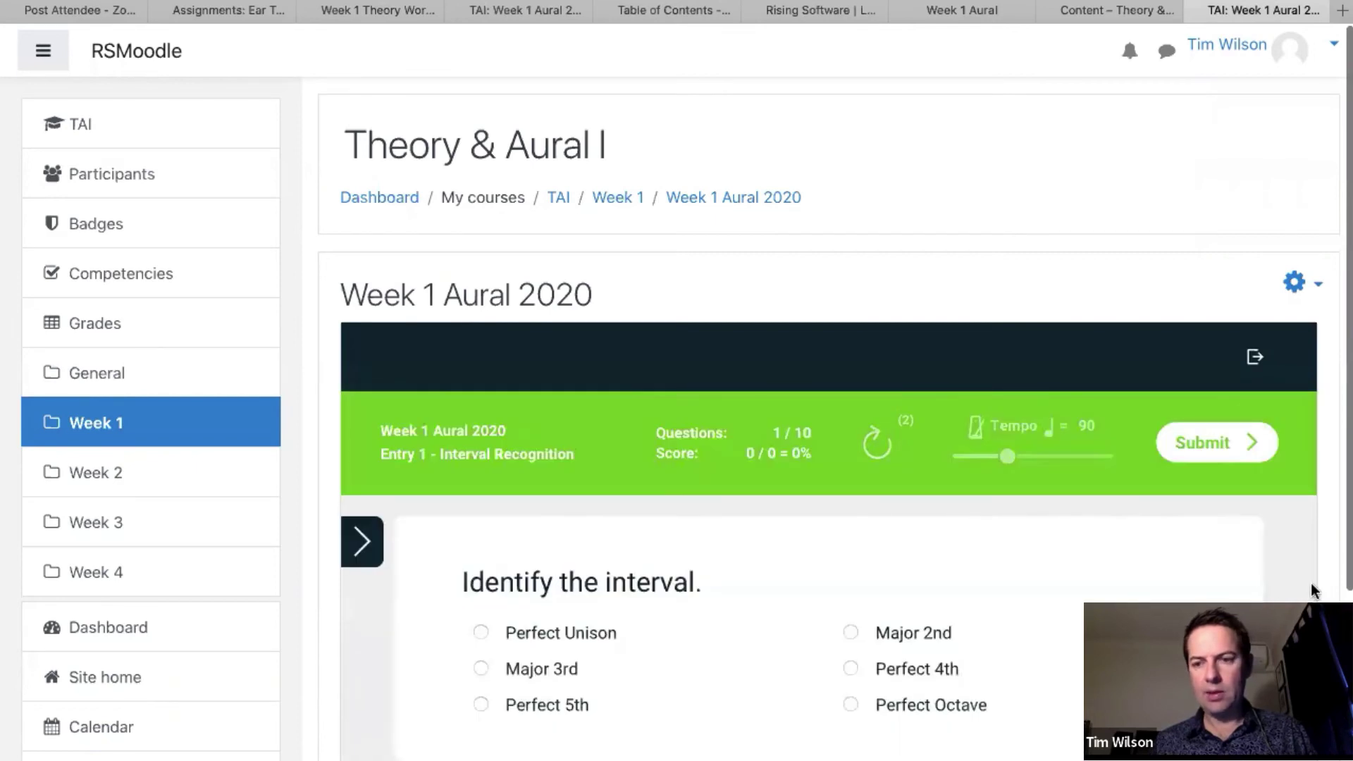
{"action": "scroll", "coordinate": [1328, 599], "scroll_direction": "down", "scroll_amount": 1}
{"action": "scroll", "coordinate": [1328, 599], "scroll_direction": "down", "scroll_amount": 3}
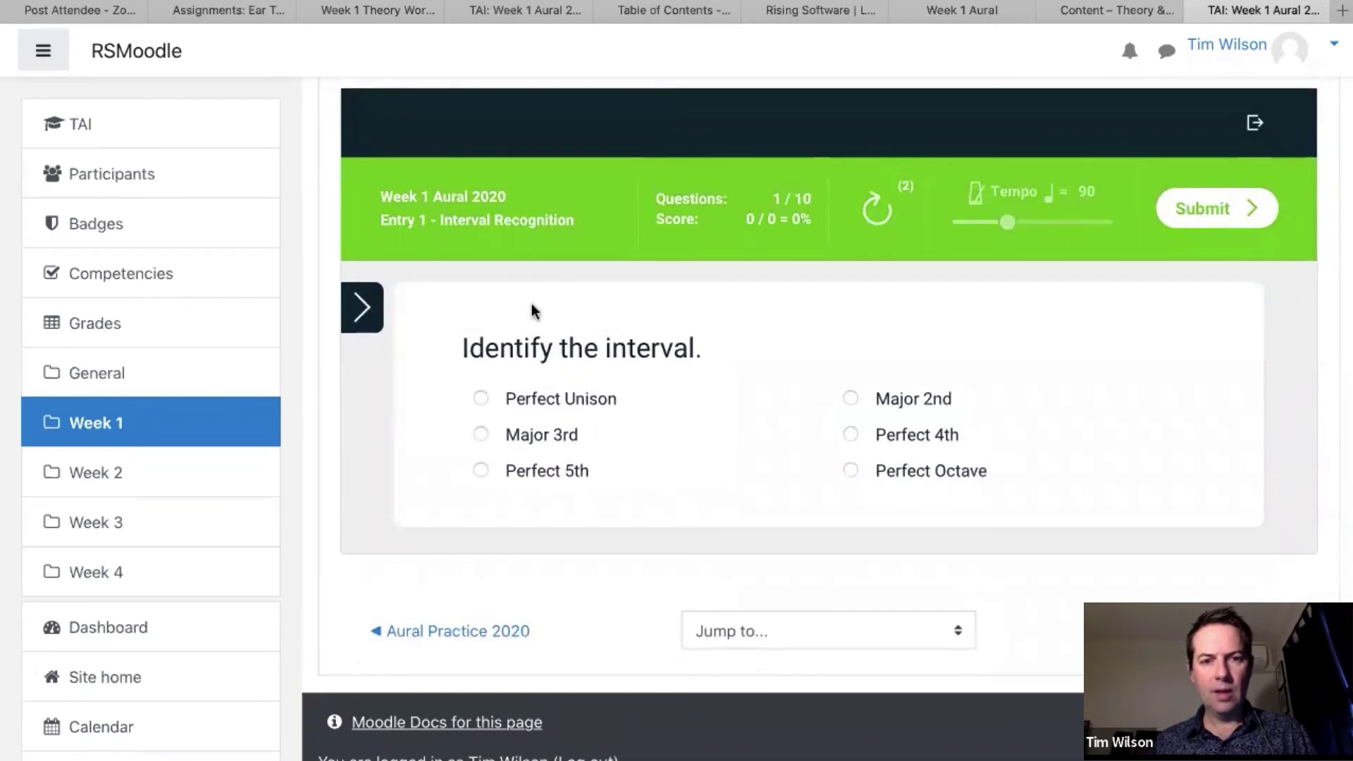
{"action": "scroll", "coordinate": [1321, 474], "scroll_direction": "down", "scroll_amount": 1}
{"action": "scroll", "coordinate": [1323, 474], "scroll_direction": "up", "scroll_amount": 5}
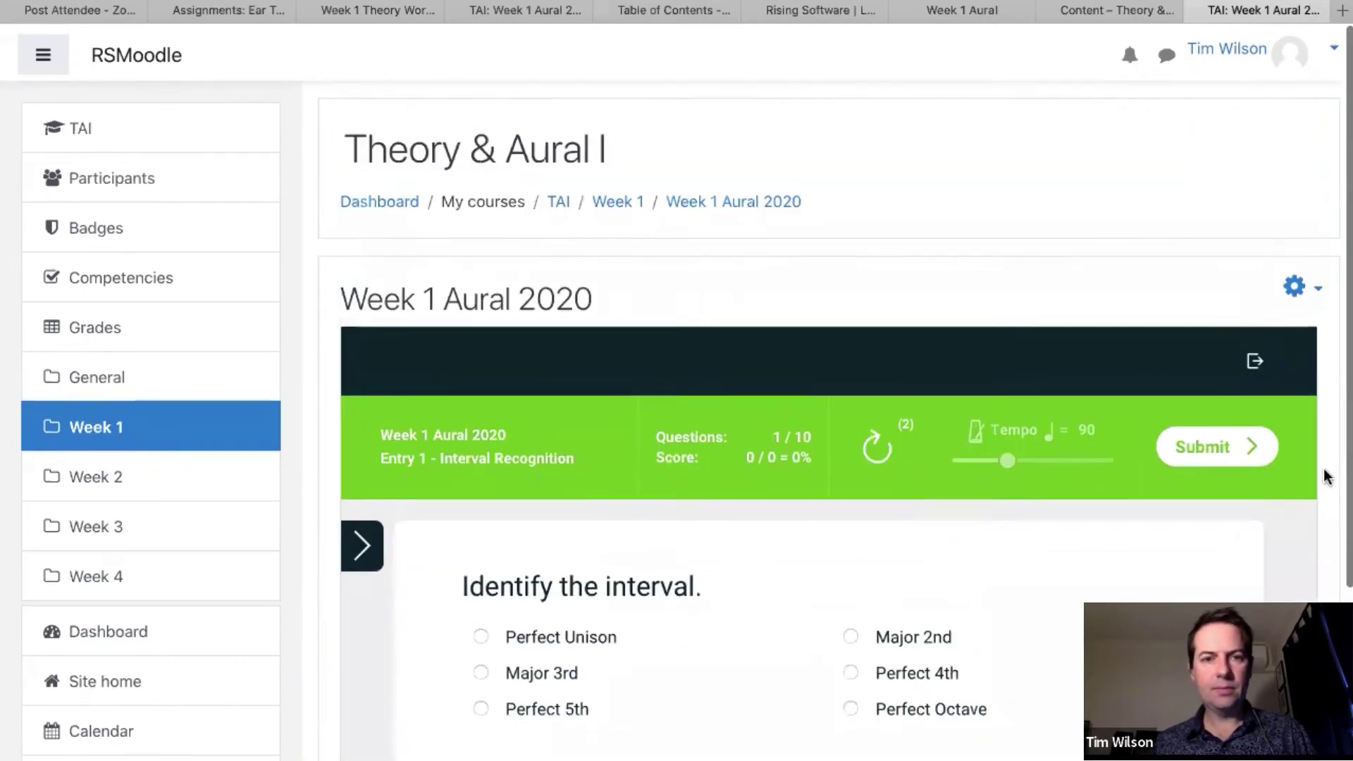
Open the course's grader report and look at the student's grade for the Musition Scales Worksheet.
{"action": "left_click", "coordinate": [81, 323]}
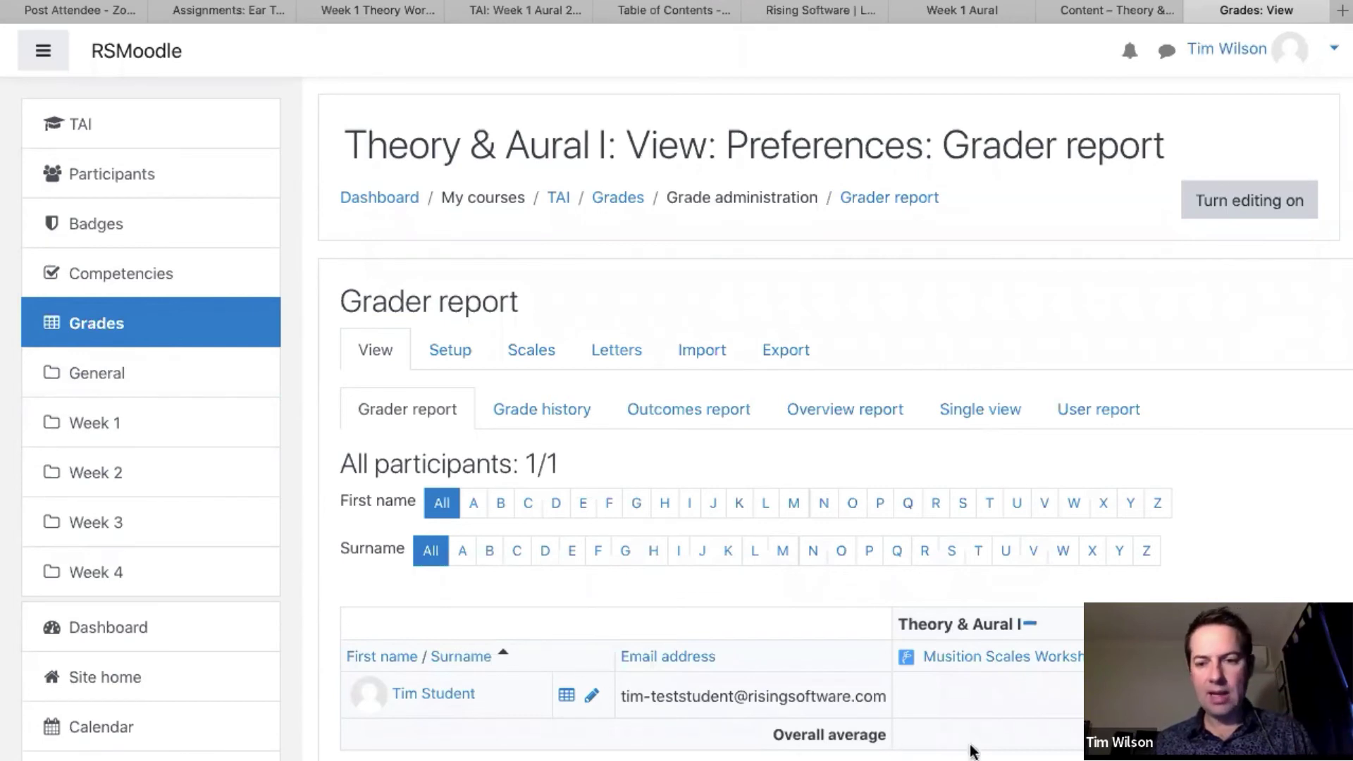
{"action": "scroll", "coordinate": [972, 746], "scroll_direction": "down", "scroll_amount": 1}
{"action": "scroll", "coordinate": [1021, 691], "scroll_direction": "down", "scroll_amount": 1}
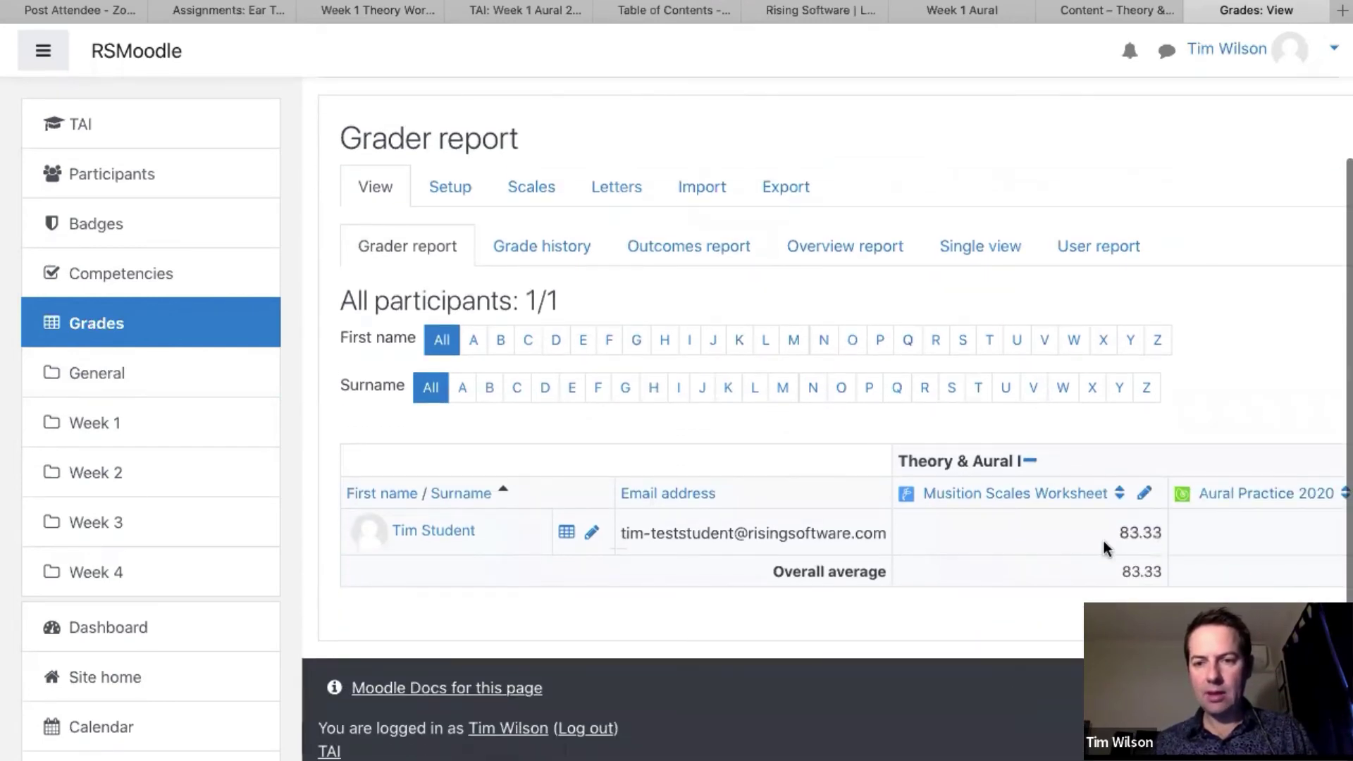
Look across the grader report's remaining columns, including Aural Practice 2020, Week 1 Aural 2020 and the course total.
{"action": "scroll", "coordinate": [1102, 536], "scroll_direction": "right", "scroll_amount": 10}
{"action": "scroll", "coordinate": [1103, 539], "scroll_direction": "right", "scroll_amount": 2}
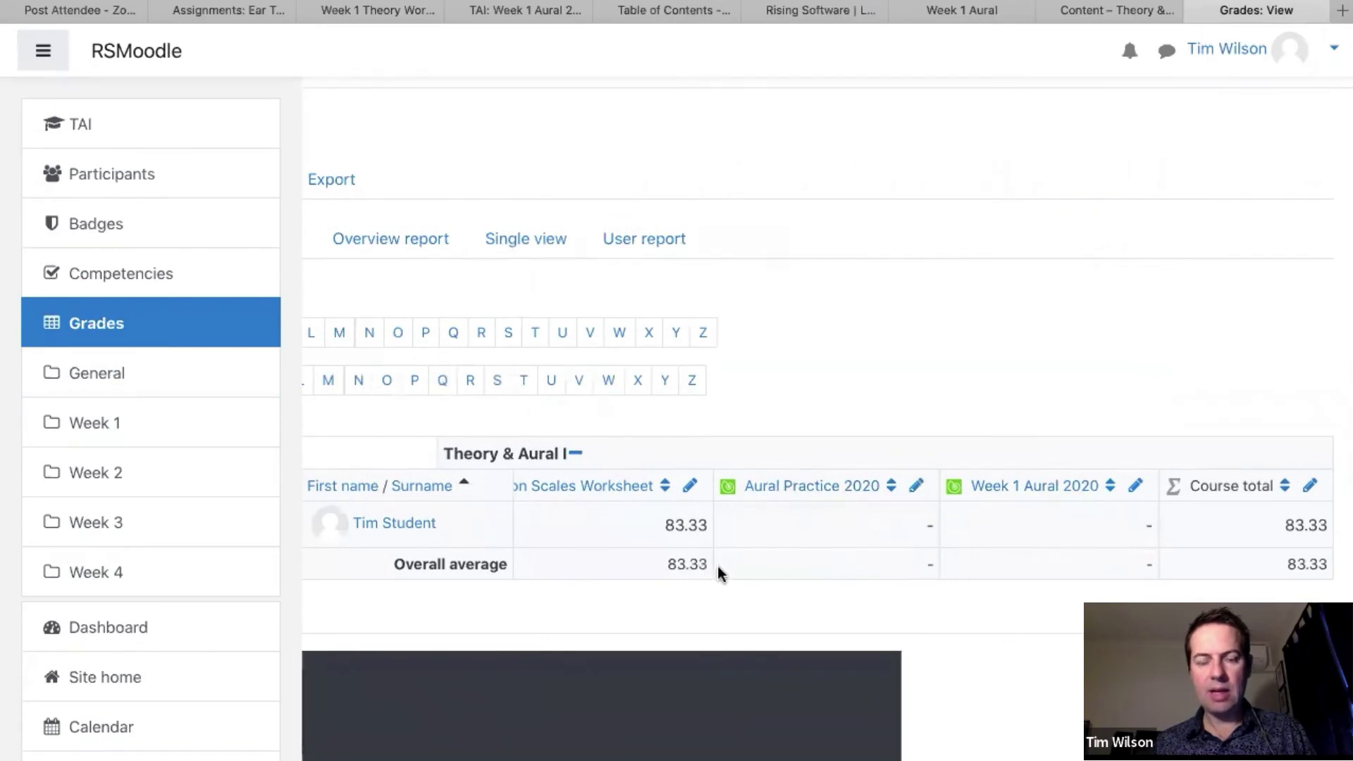
{"action": "scroll", "coordinate": [678, 555], "scroll_direction": "left", "scroll_amount": 5}
{"action": "scroll", "coordinate": [678, 555], "scroll_direction": "left", "scroll_amount": 5}
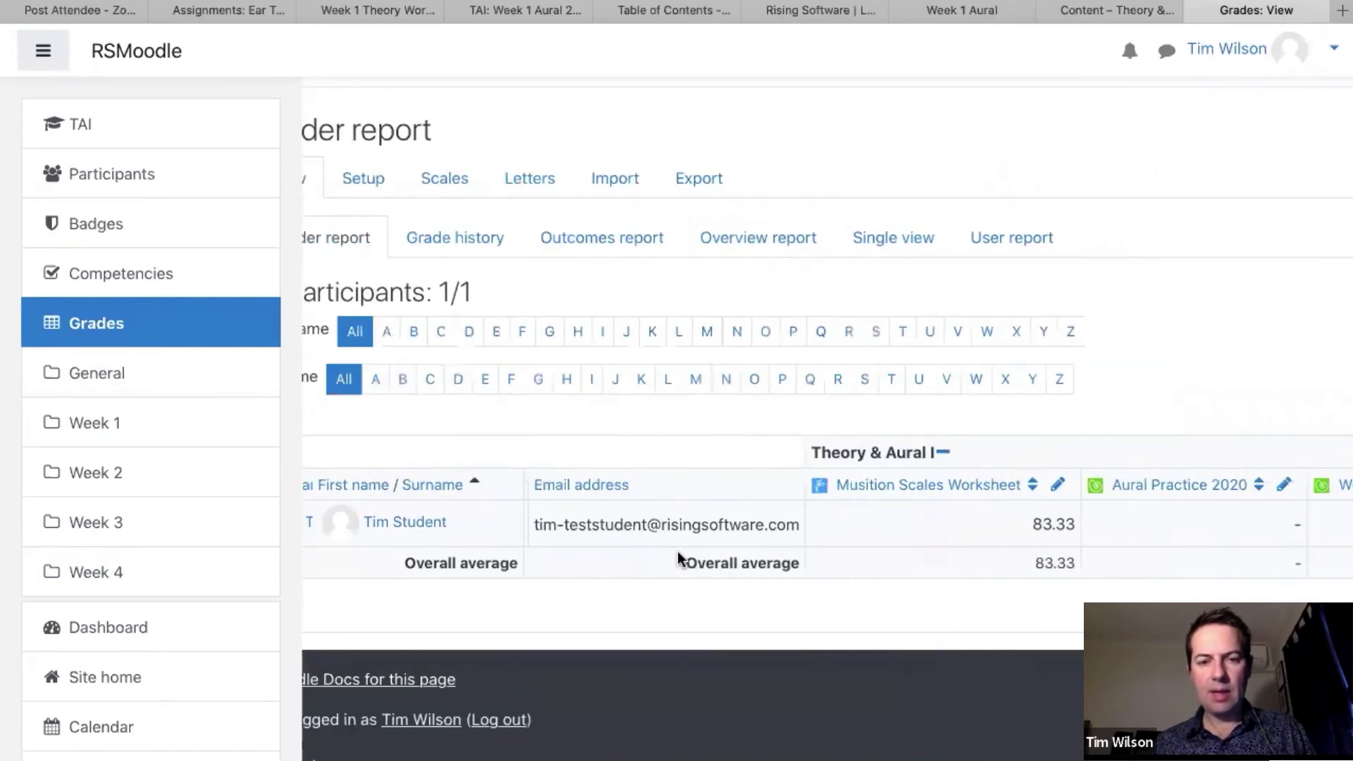
{"action": "scroll", "coordinate": [678, 557], "scroll_direction": "up", "scroll_amount": 4}
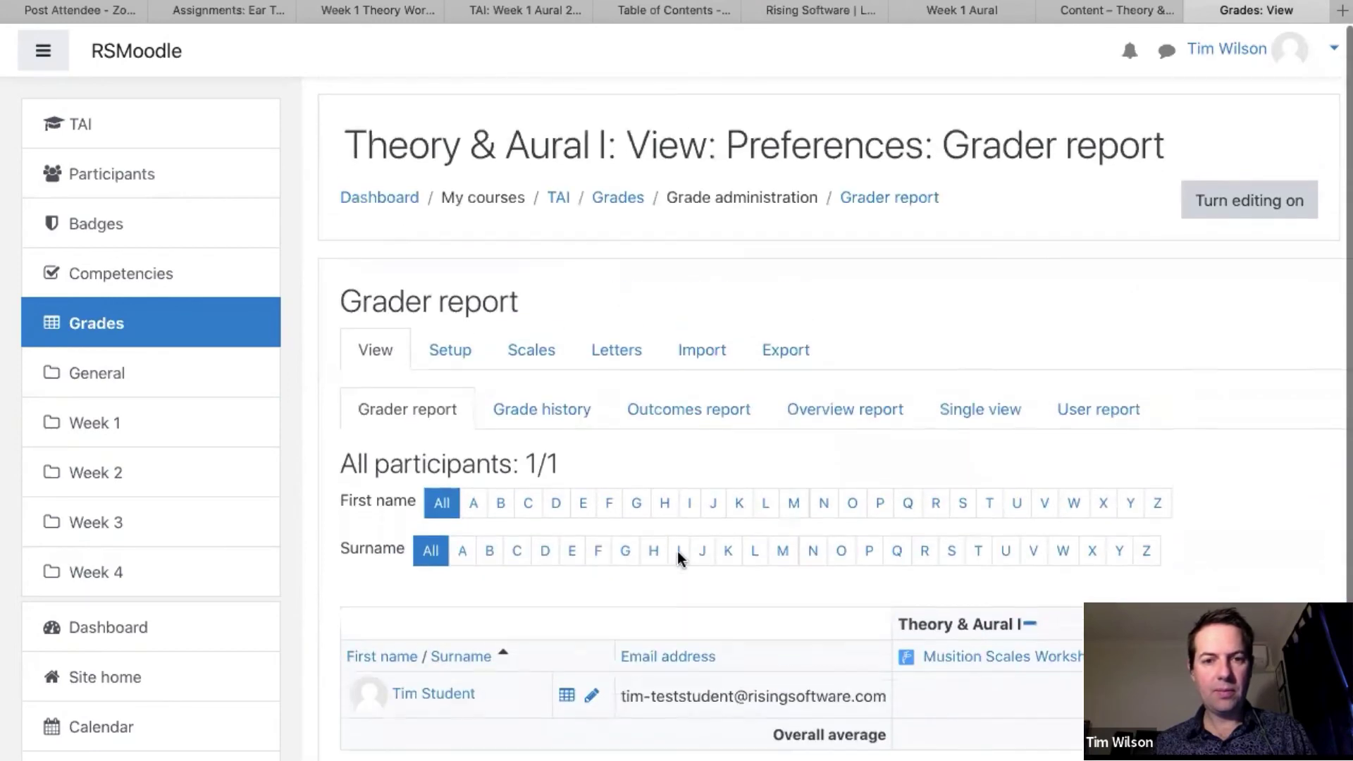
Return to the Week 1 section of the Theory & Aural I course and look over its activities.
{"action": "left_click", "coordinate": [103, 432]}
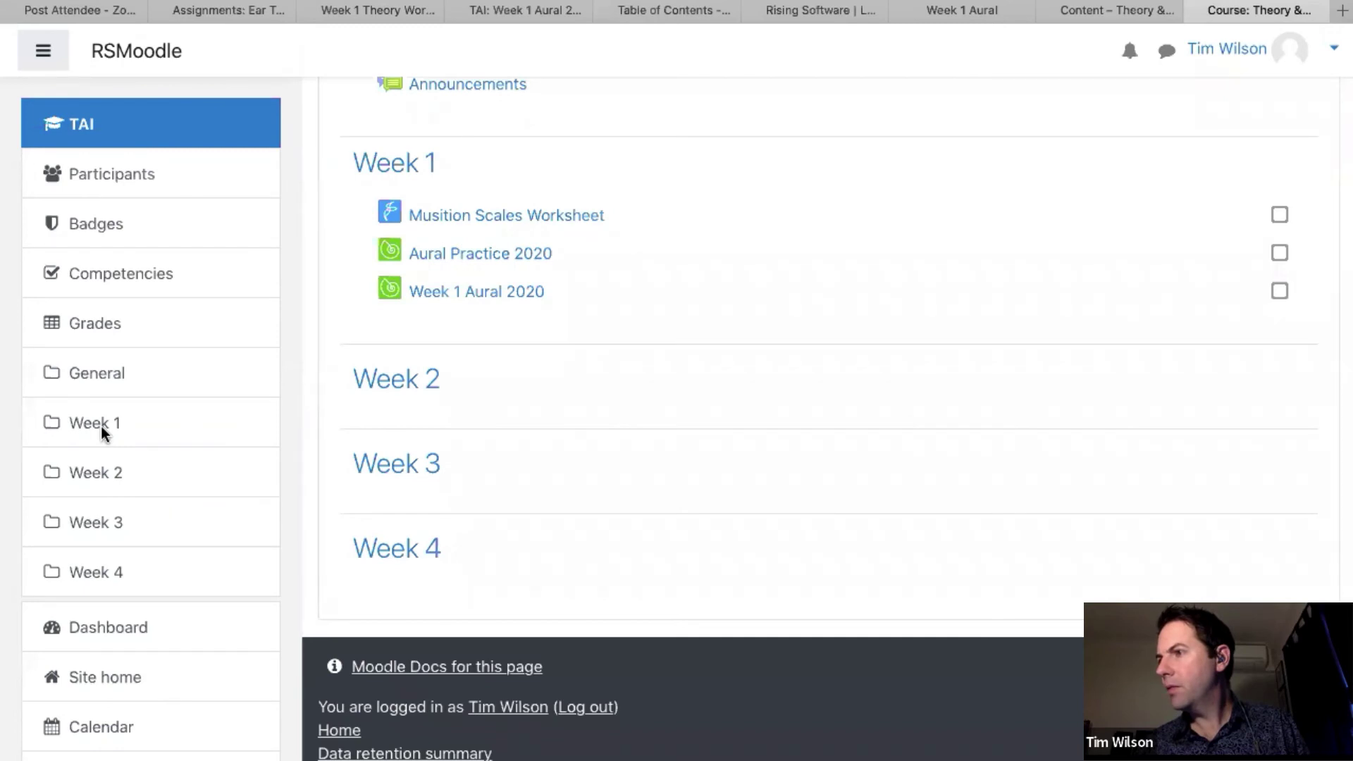
{"action": "scroll", "coordinate": [674, 436], "scroll_direction": "down", "scroll_amount": 1}
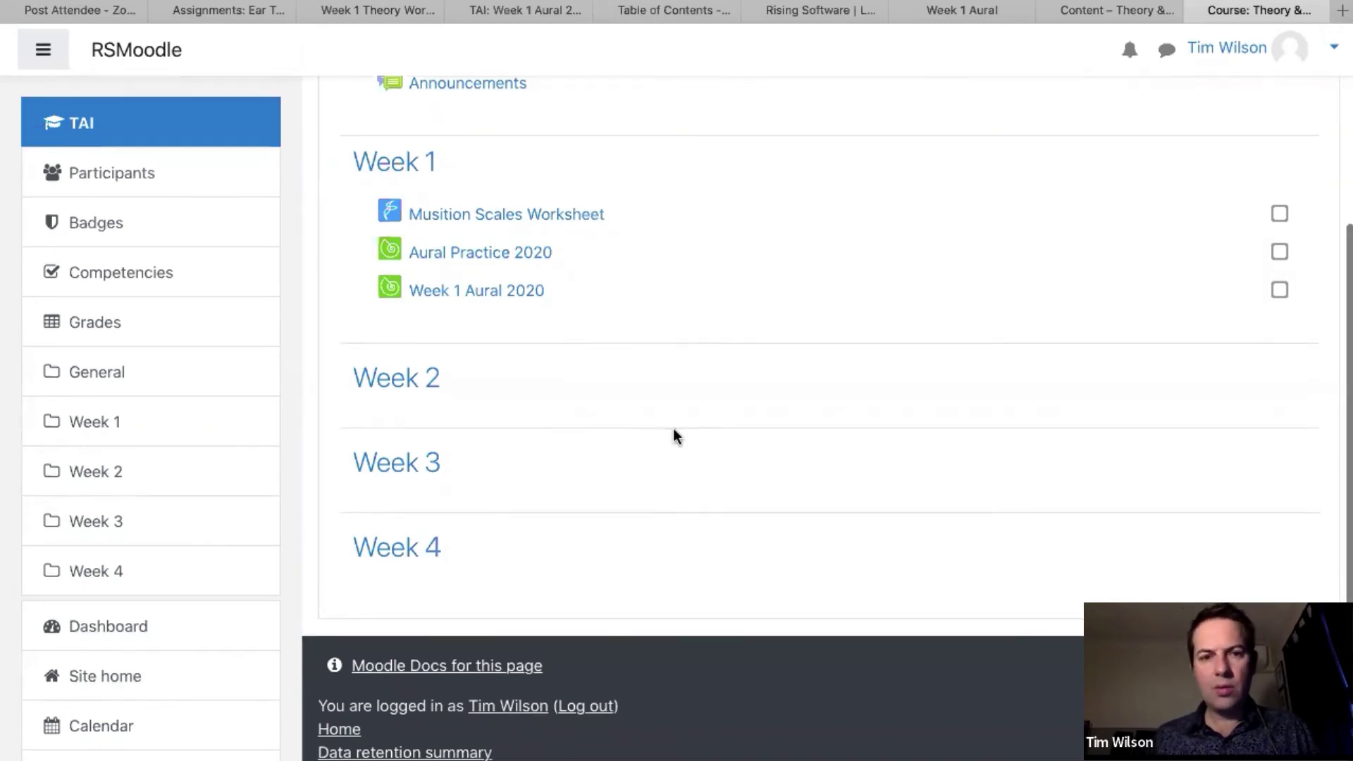
{"action": "scroll", "coordinate": [674, 435], "scroll_direction": "up", "scroll_amount": 3}
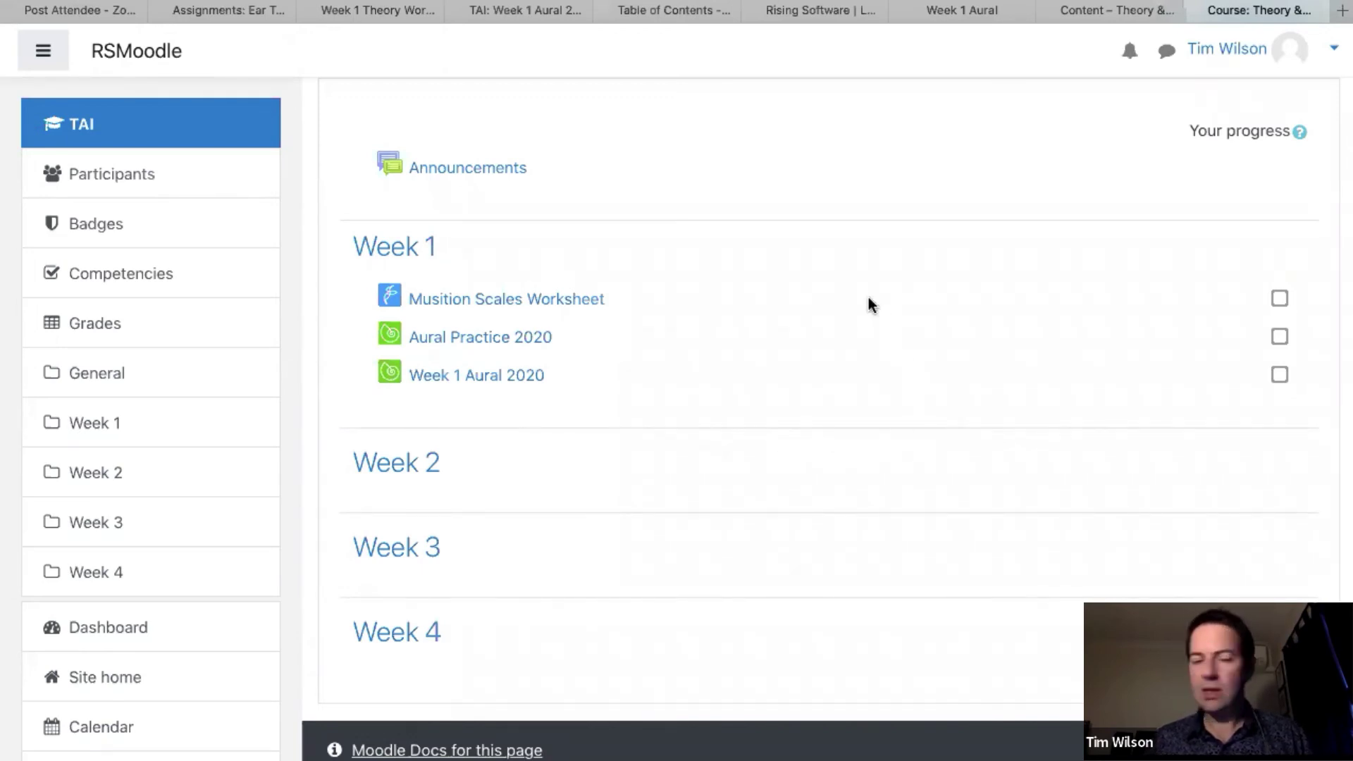
{"action": "scroll", "coordinate": [937, 339], "scroll_direction": "up", "scroll_amount": 3}
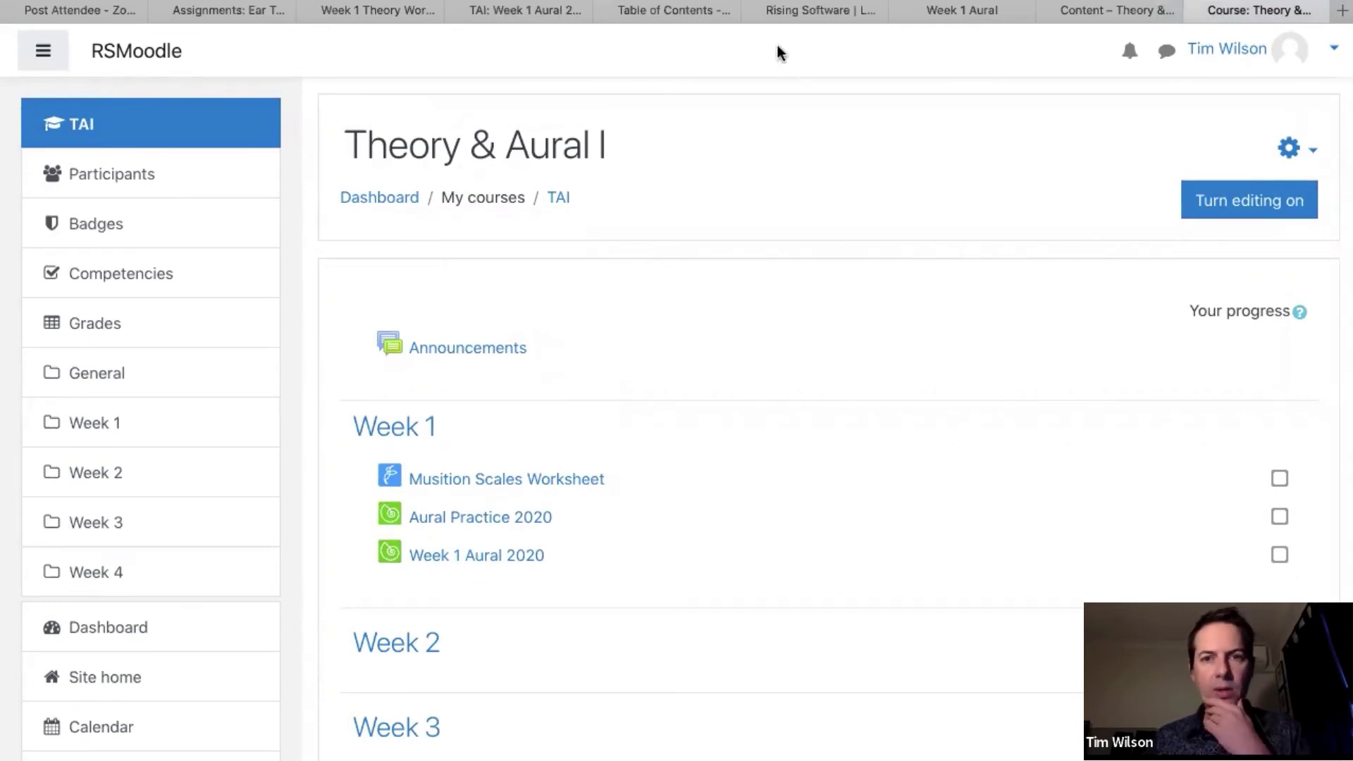
Switch to the risingsoftware Course 1 contents in Brightspace and sign back in with the prefilled credentials.
{"action": "mouse_move", "coordinate": [810, 4]}
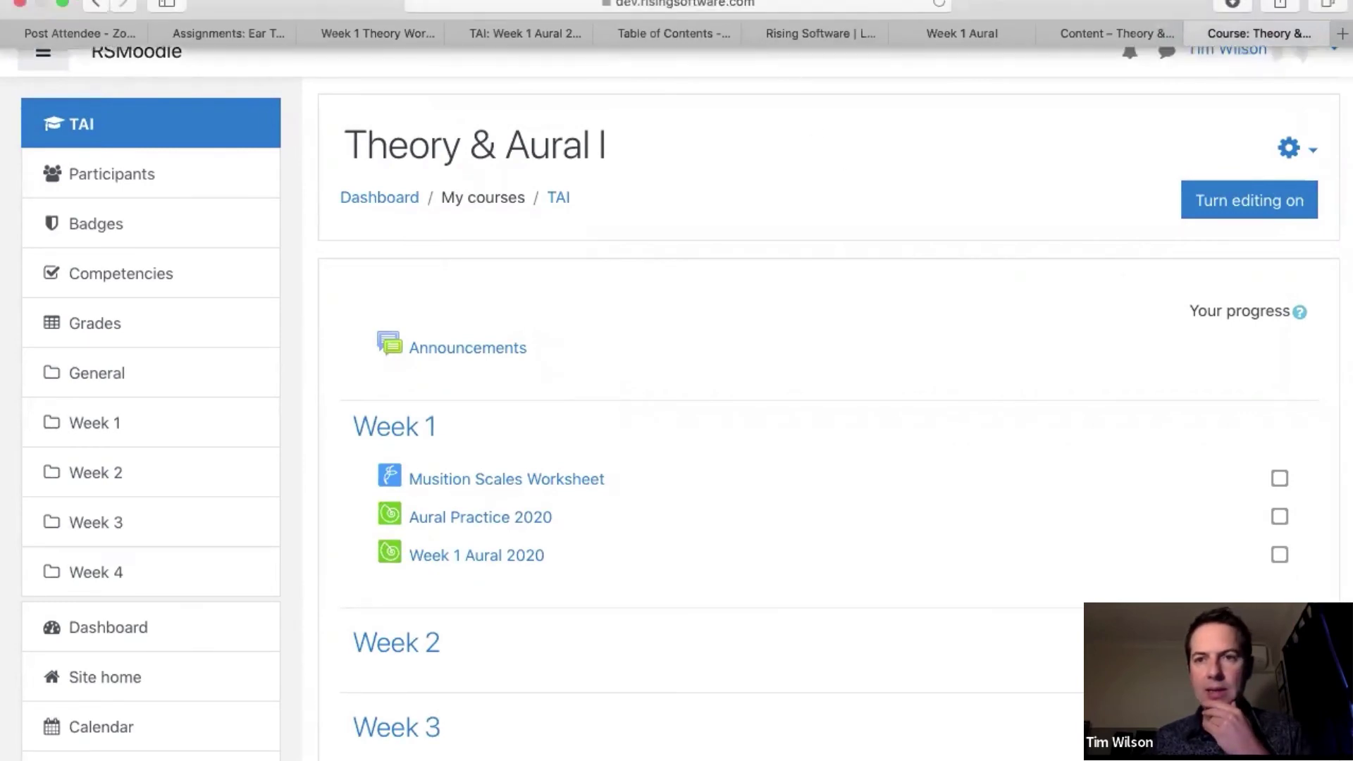
{"action": "left_click", "coordinate": [809, 33]}
{"action": "left_click", "coordinate": [657, 28]}
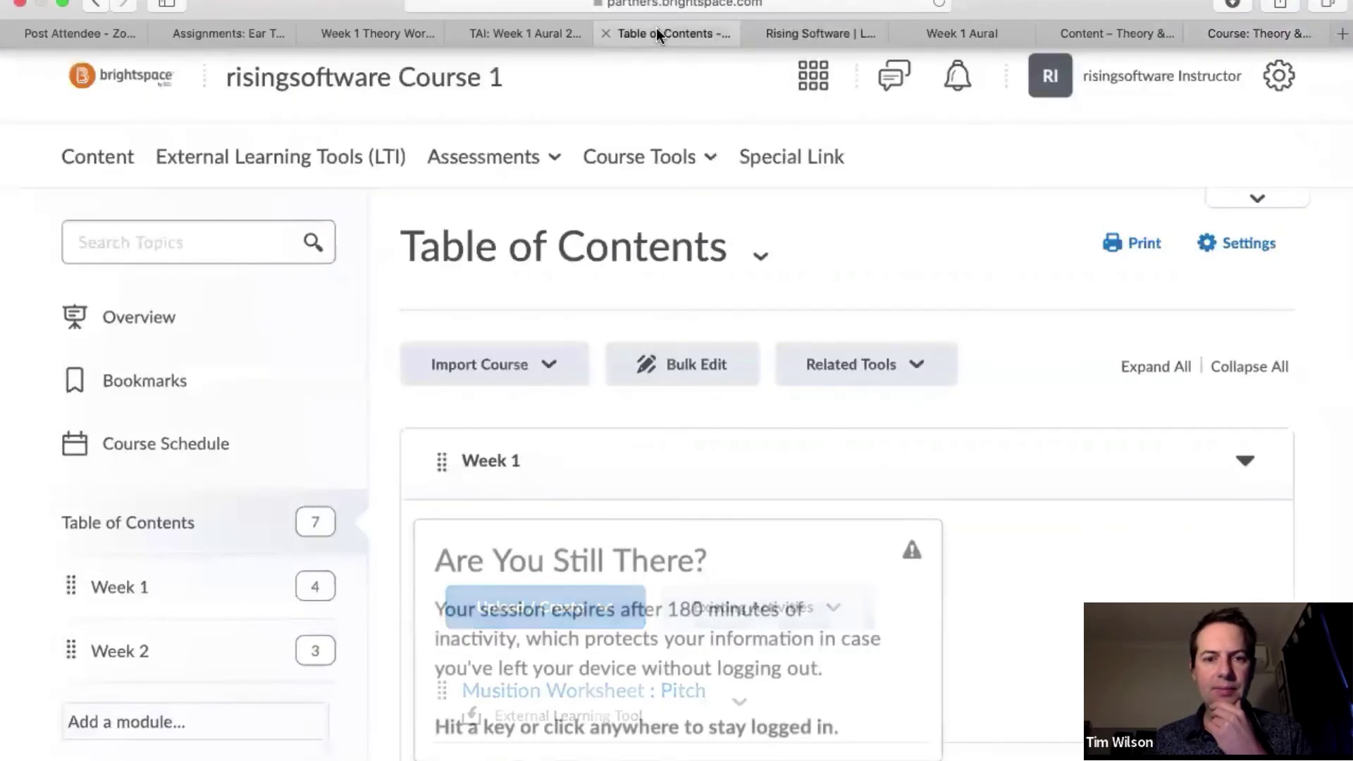
{"action": "left_click", "coordinate": [701, 254]}
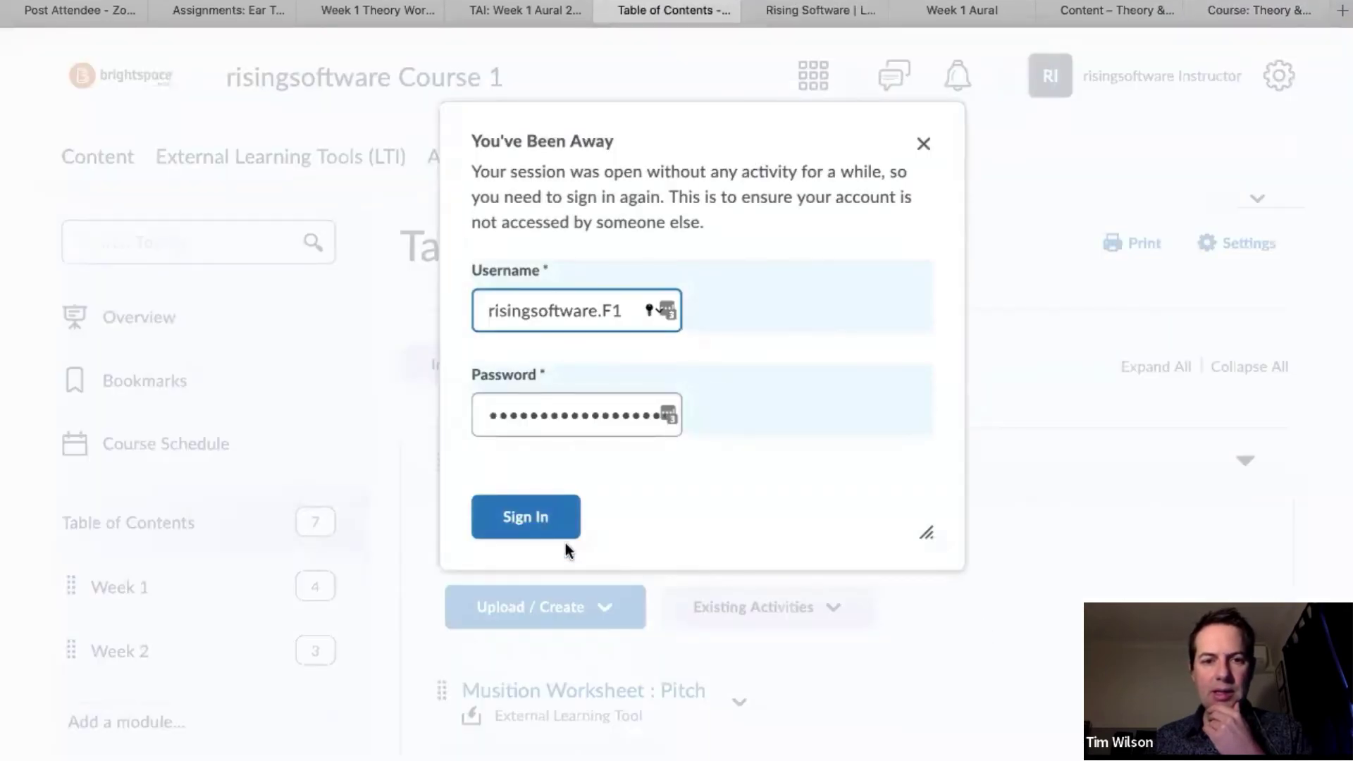
{"action": "left_click", "coordinate": [537, 527]}
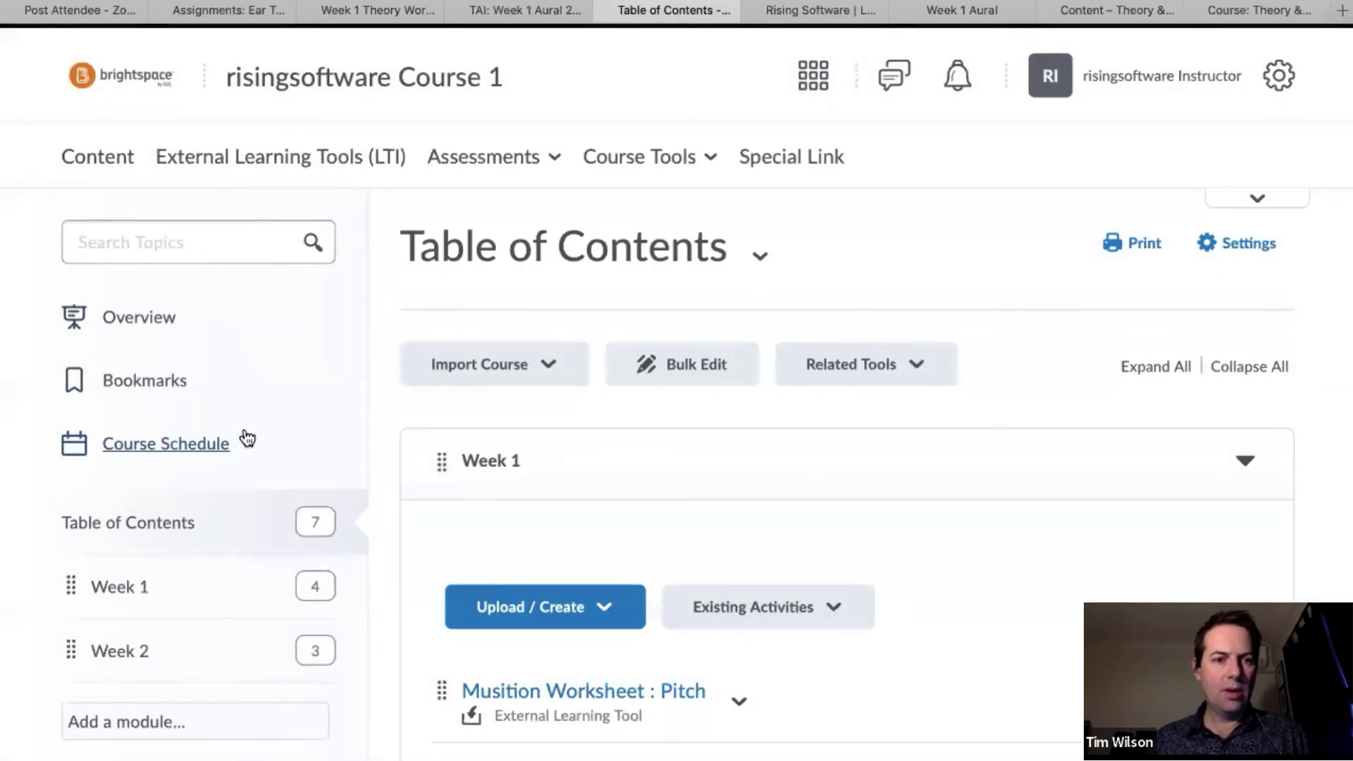
Look at the items in the Week 1 module and open the Week 2 module.
{"action": "scroll", "coordinate": [250, 434], "scroll_direction": "down", "scroll_amount": 2}
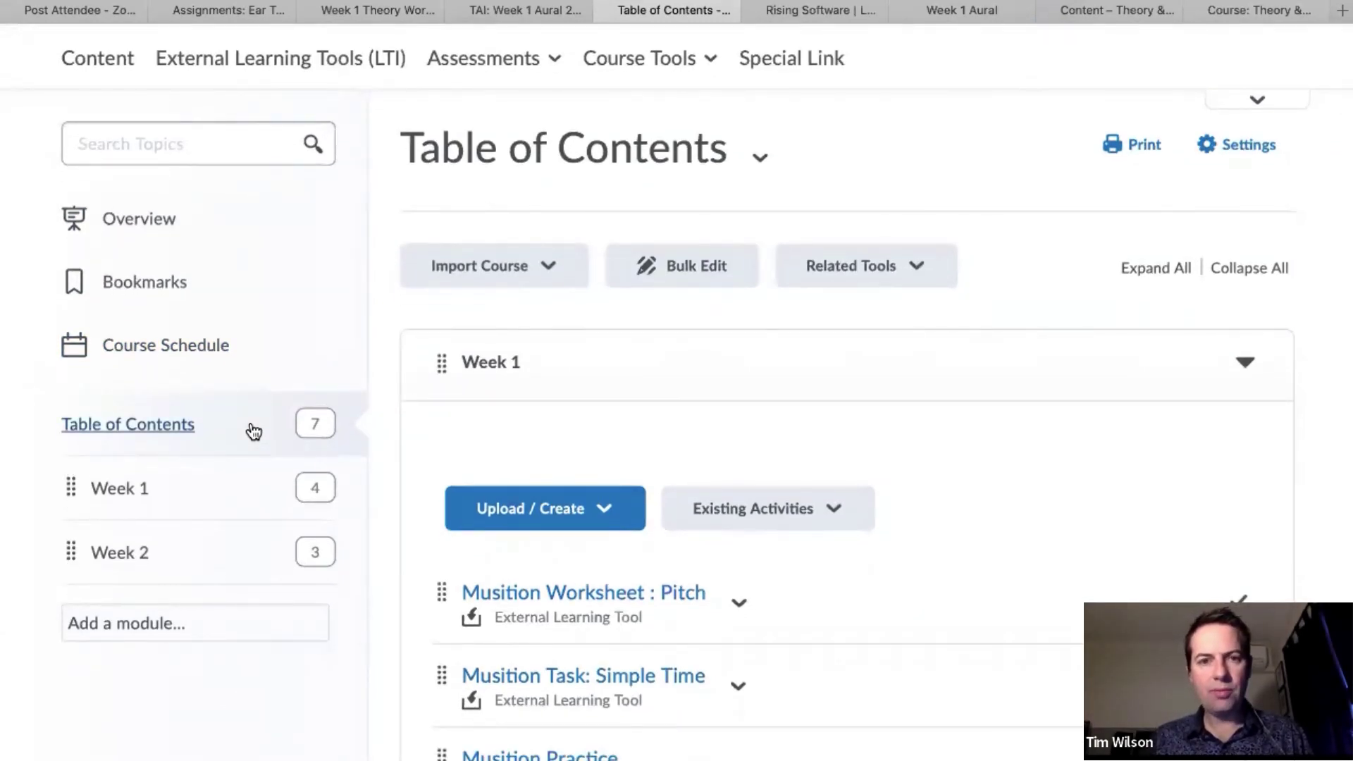
{"action": "left_click", "coordinate": [134, 489]}
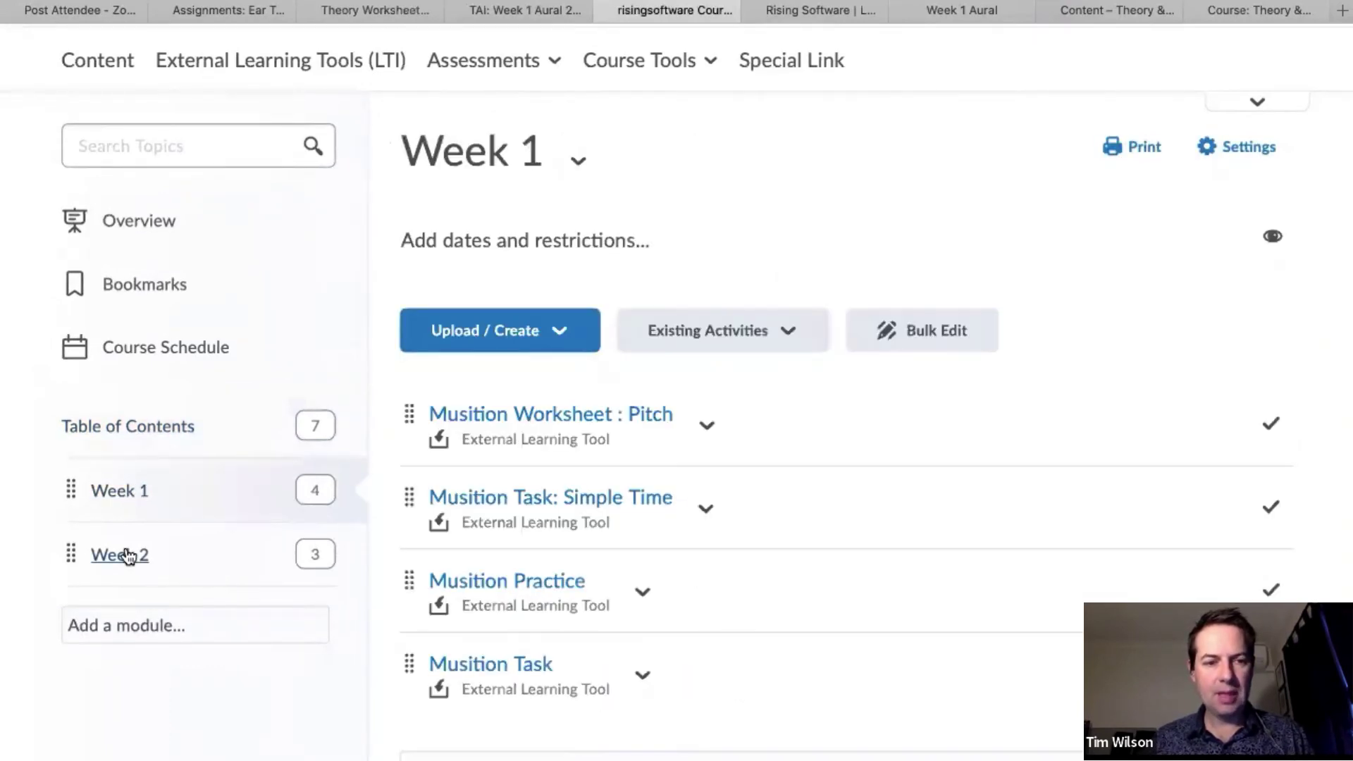
{"action": "left_click", "coordinate": [128, 557]}
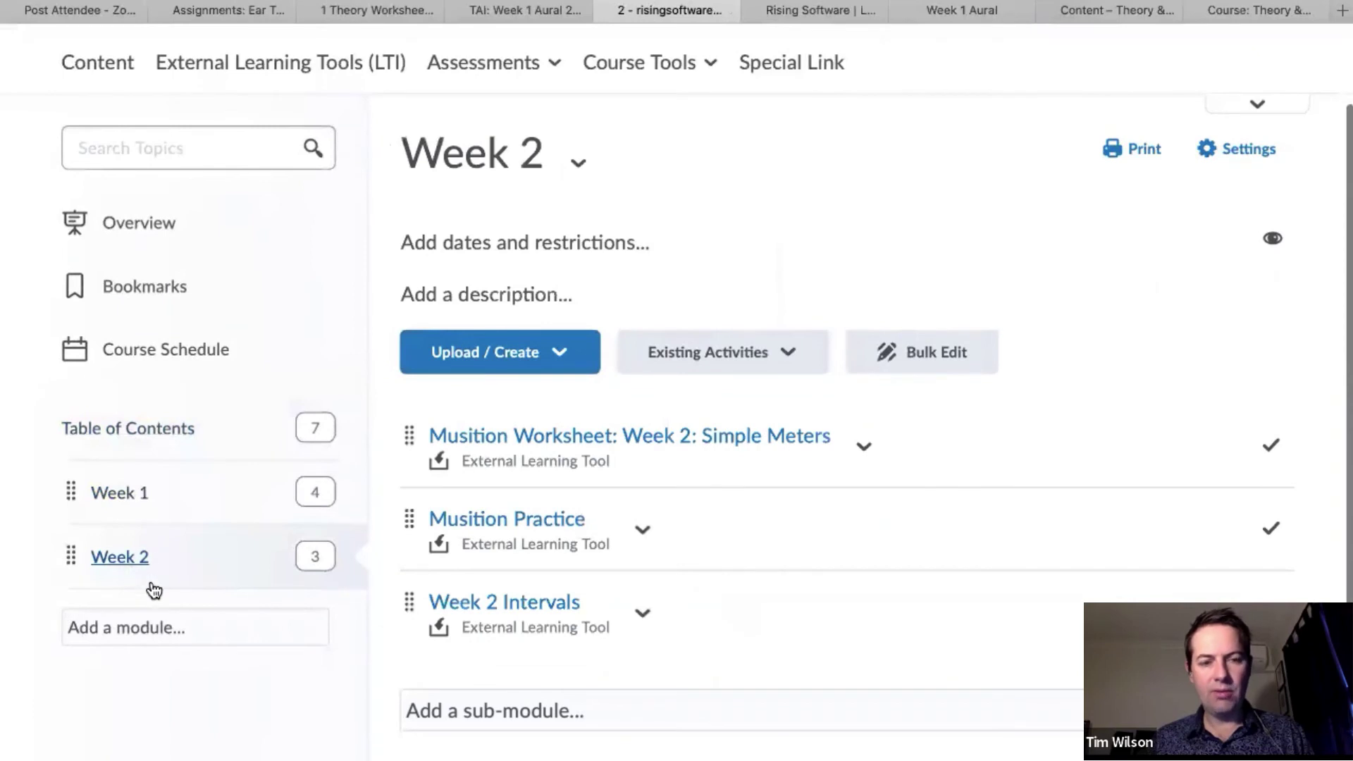
{"action": "scroll", "coordinate": [983, 632], "scroll_direction": "down", "scroll_amount": 2}
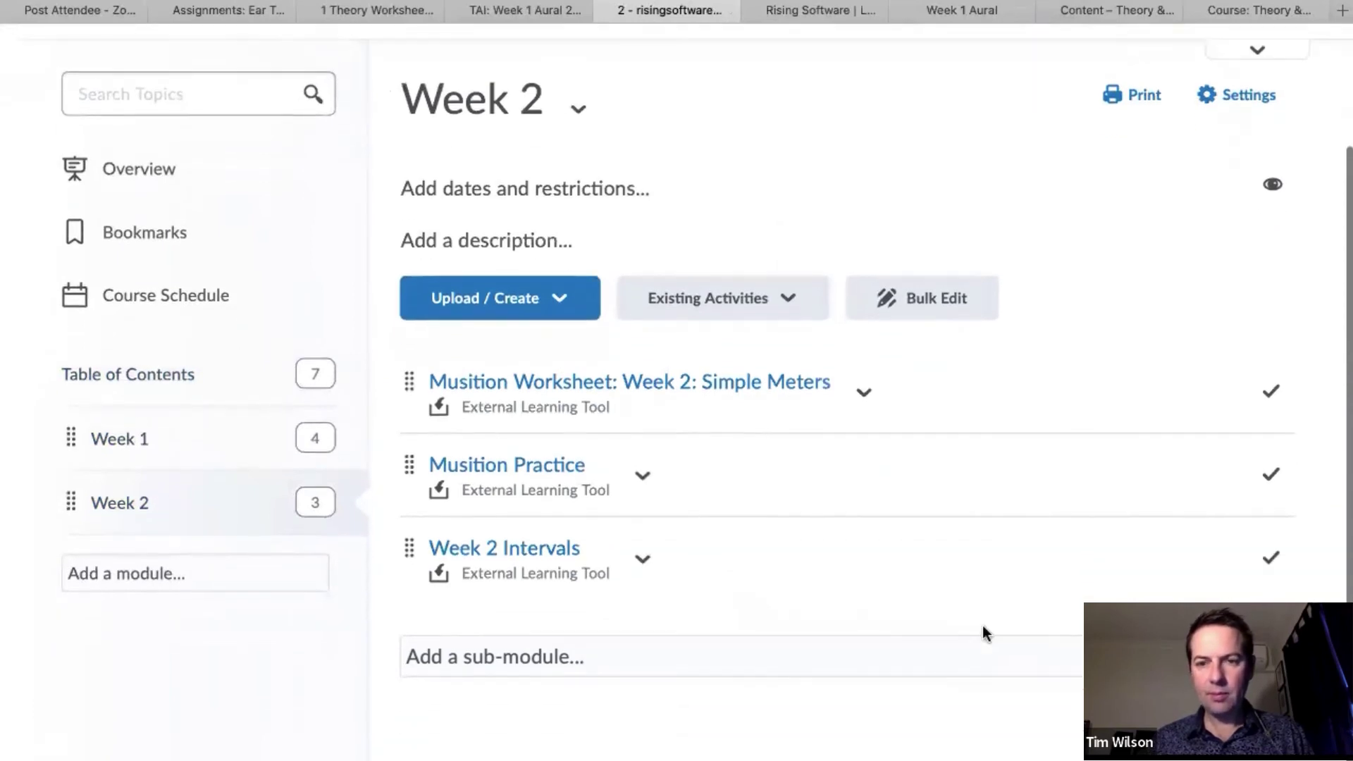
Add the existing Musition Practice external learning tool link to the Week 2 module.
{"action": "left_click", "coordinate": [787, 285]}
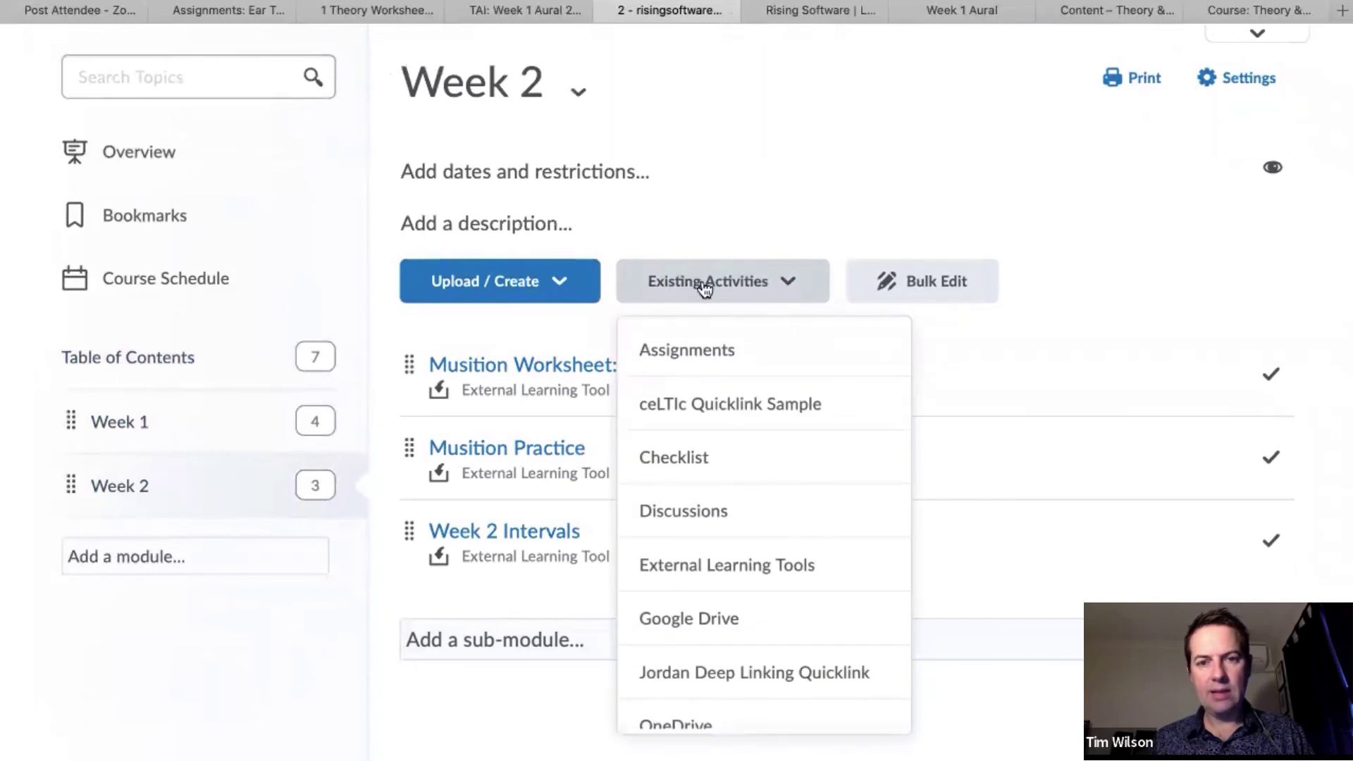
{"action": "left_click", "coordinate": [740, 565]}
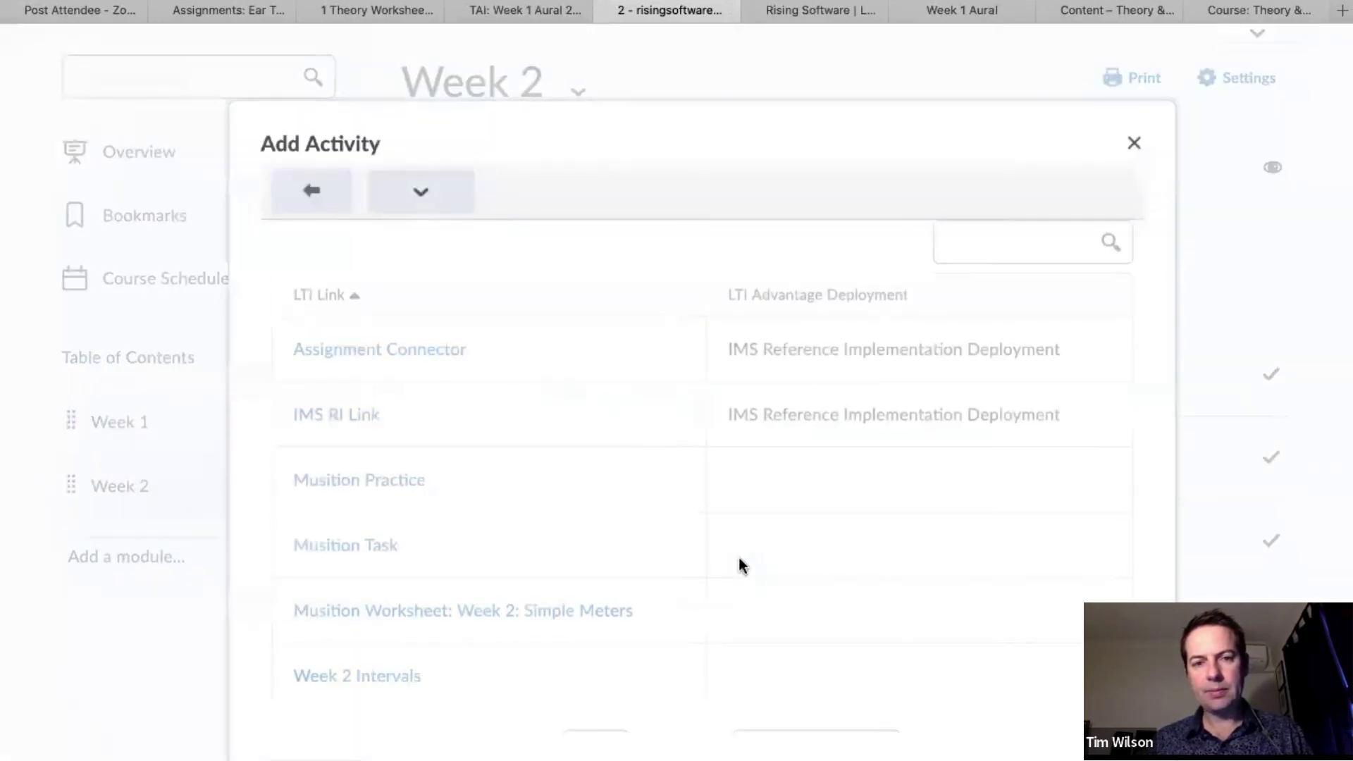
{"action": "left_click_drag", "start_coordinate": [779, 141], "coordinate": [773, 67]}
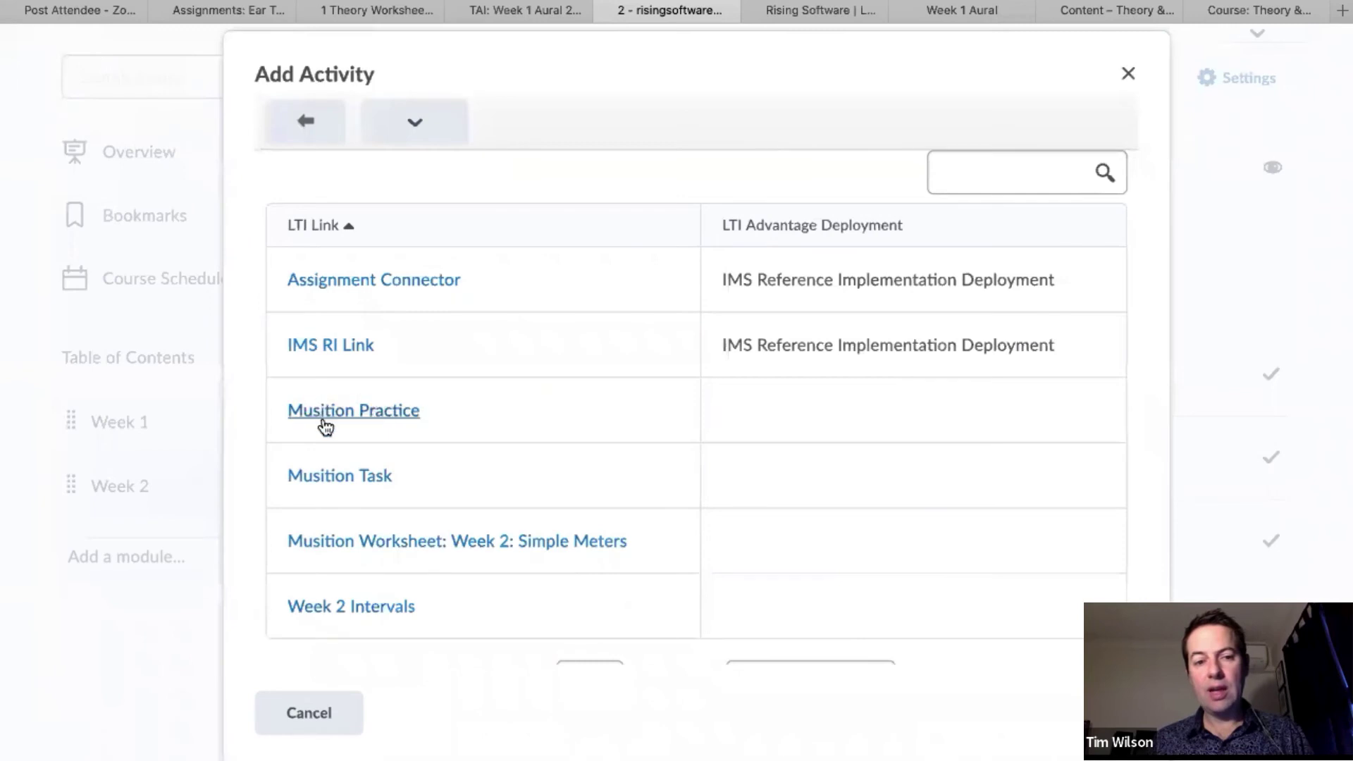
{"action": "scroll", "coordinate": [547, 486], "scroll_direction": "down", "scroll_amount": 2}
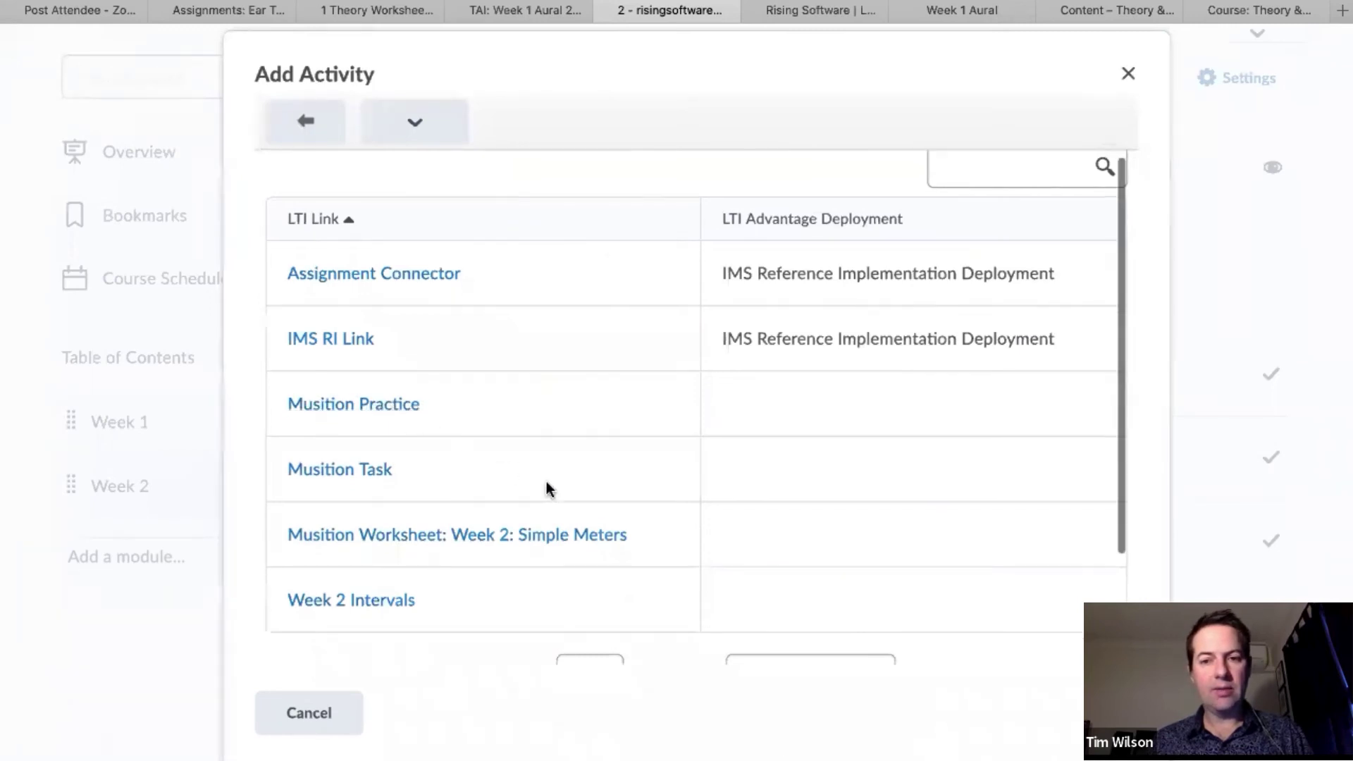
{"action": "scroll", "coordinate": [547, 486], "scroll_direction": "up", "scroll_amount": 2}
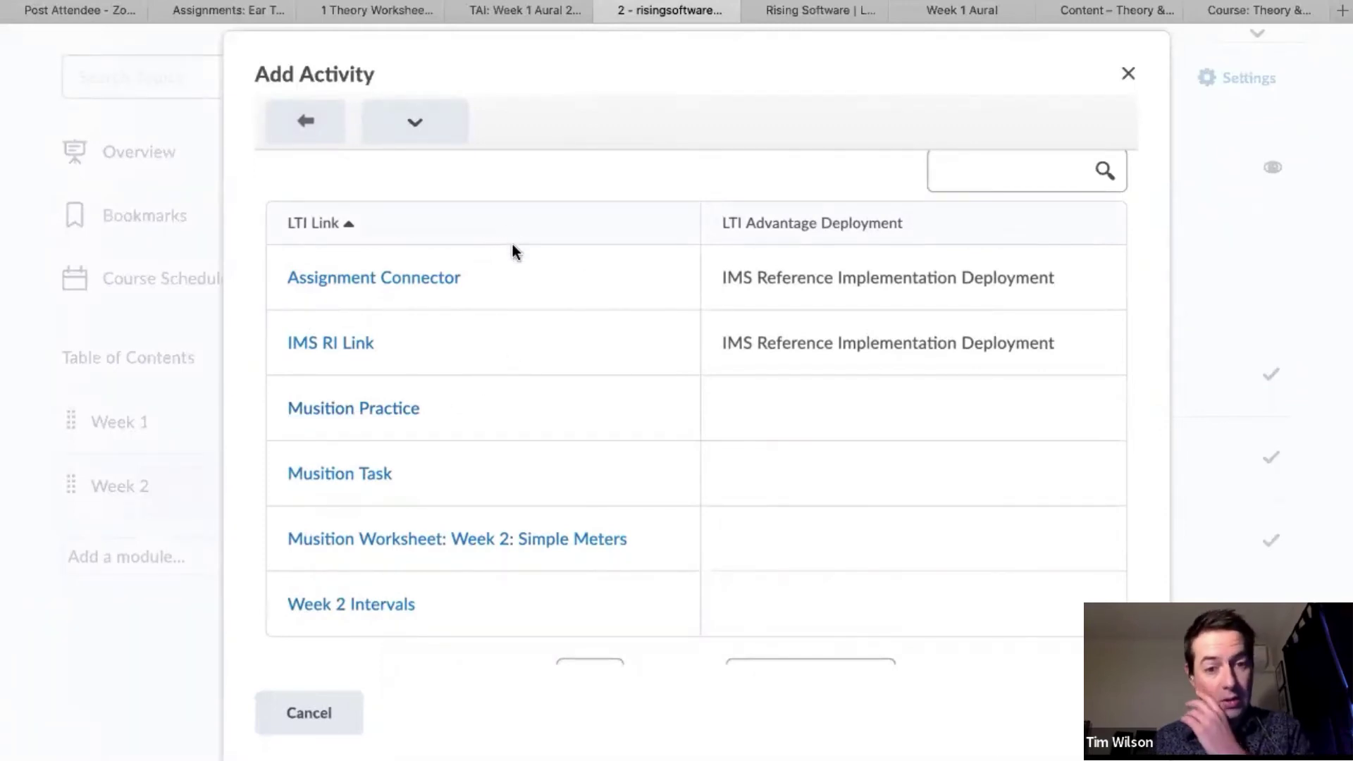
{"action": "left_click", "coordinate": [371, 416]}
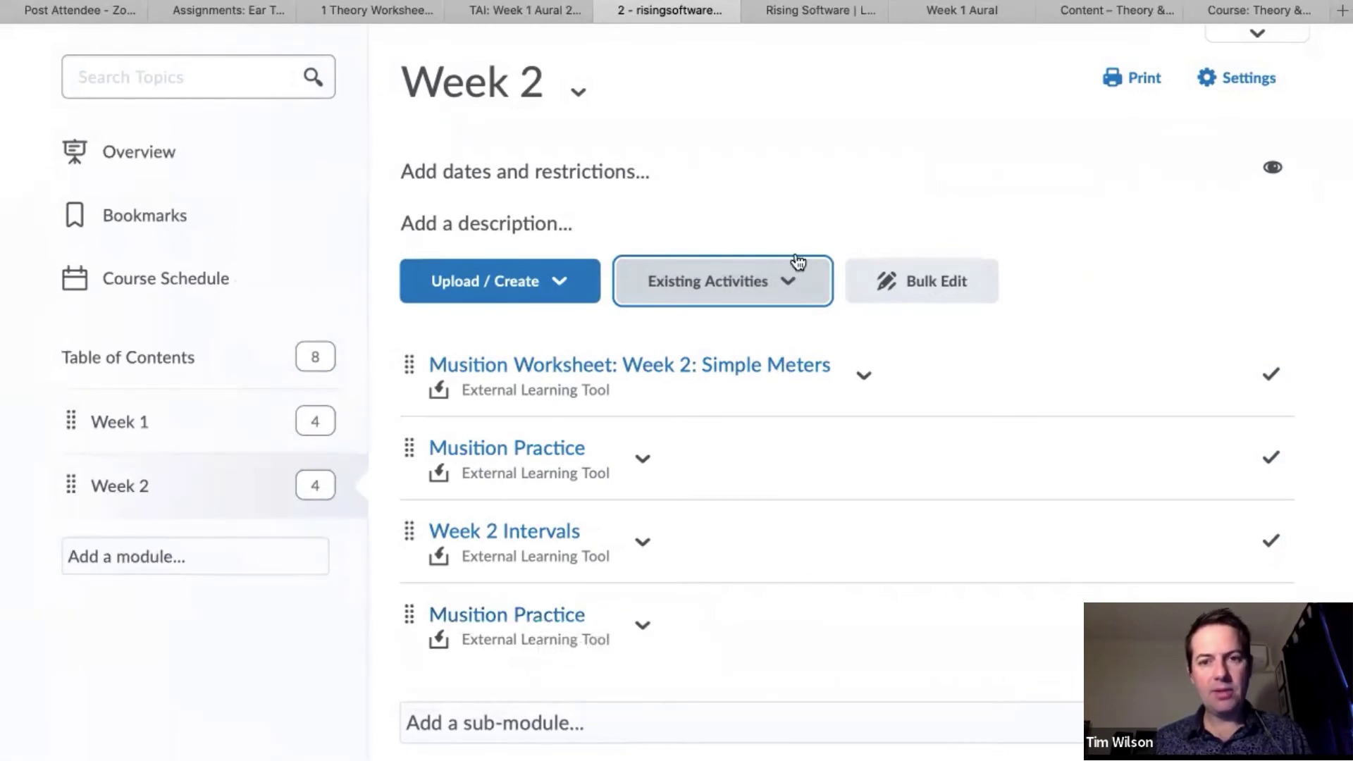
Begin creating a new LTI link as another external learning tool activity in the Week 2 module.
{"action": "left_click", "coordinate": [782, 280]}
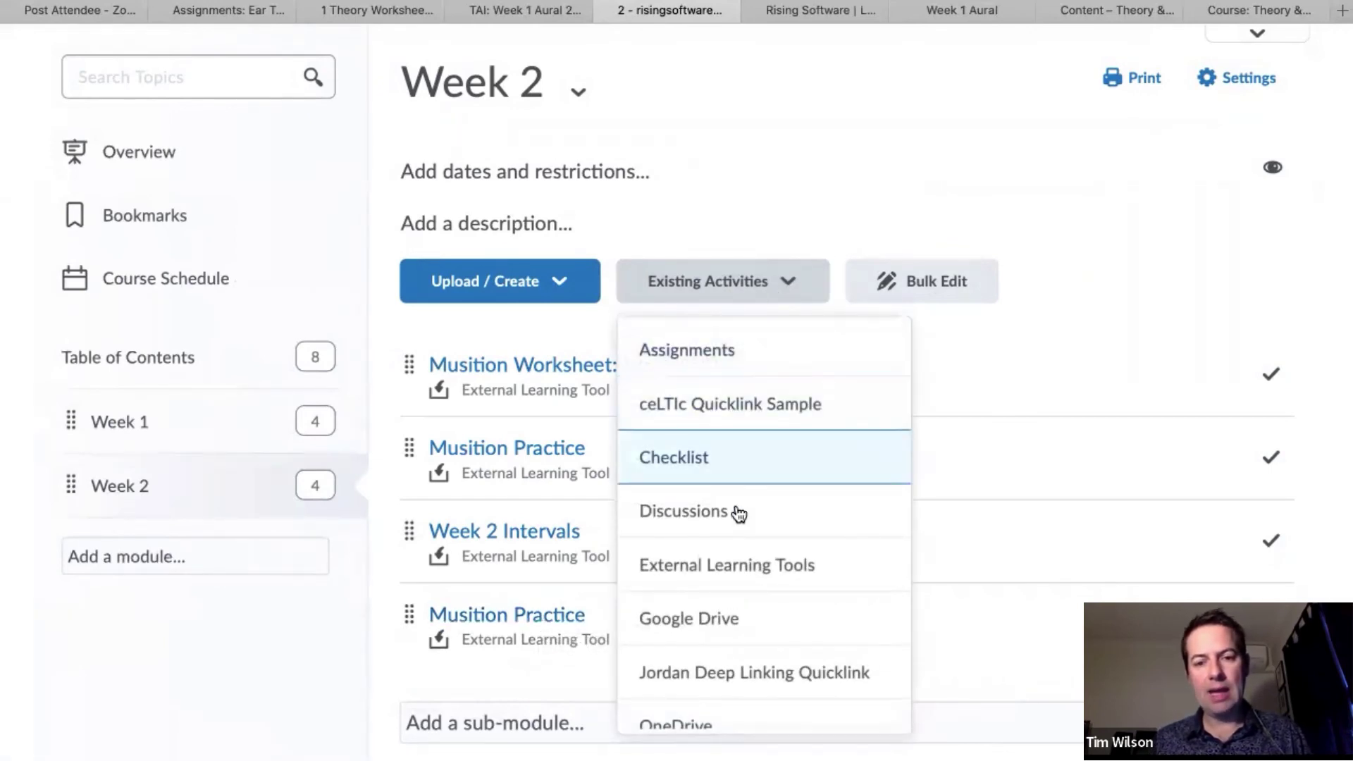
{"action": "left_click", "coordinate": [765, 565]}
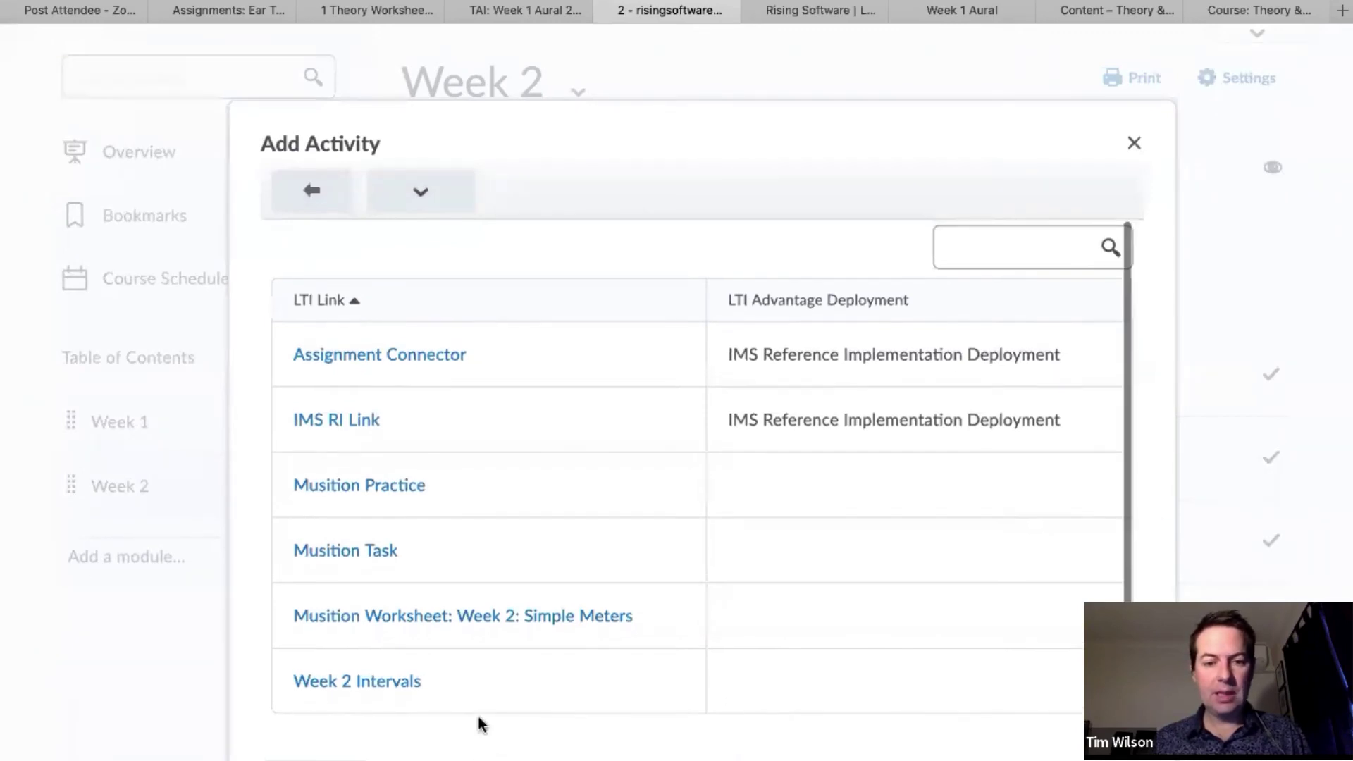
{"action": "scroll", "coordinate": [477, 724], "scroll_direction": "down", "scroll_amount": 2}
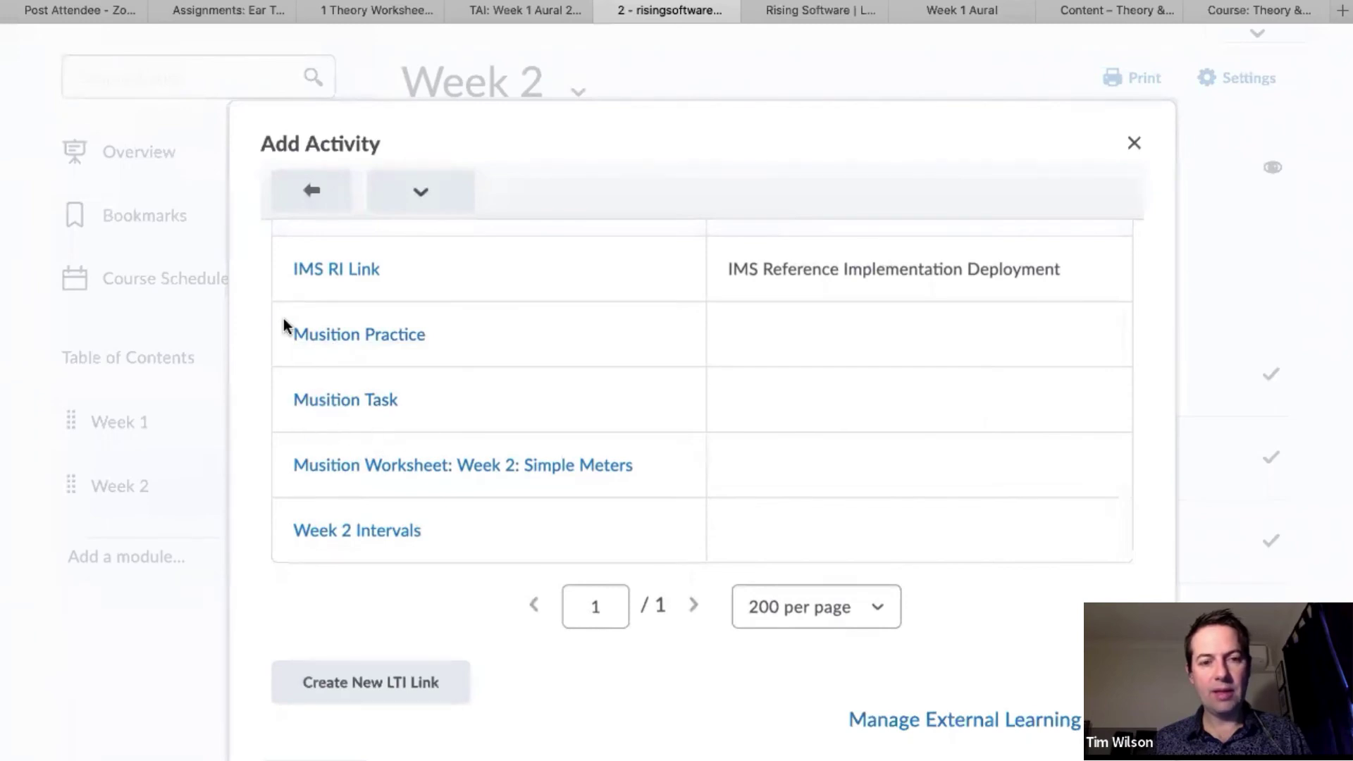
{"action": "left_click", "coordinate": [363, 696]}
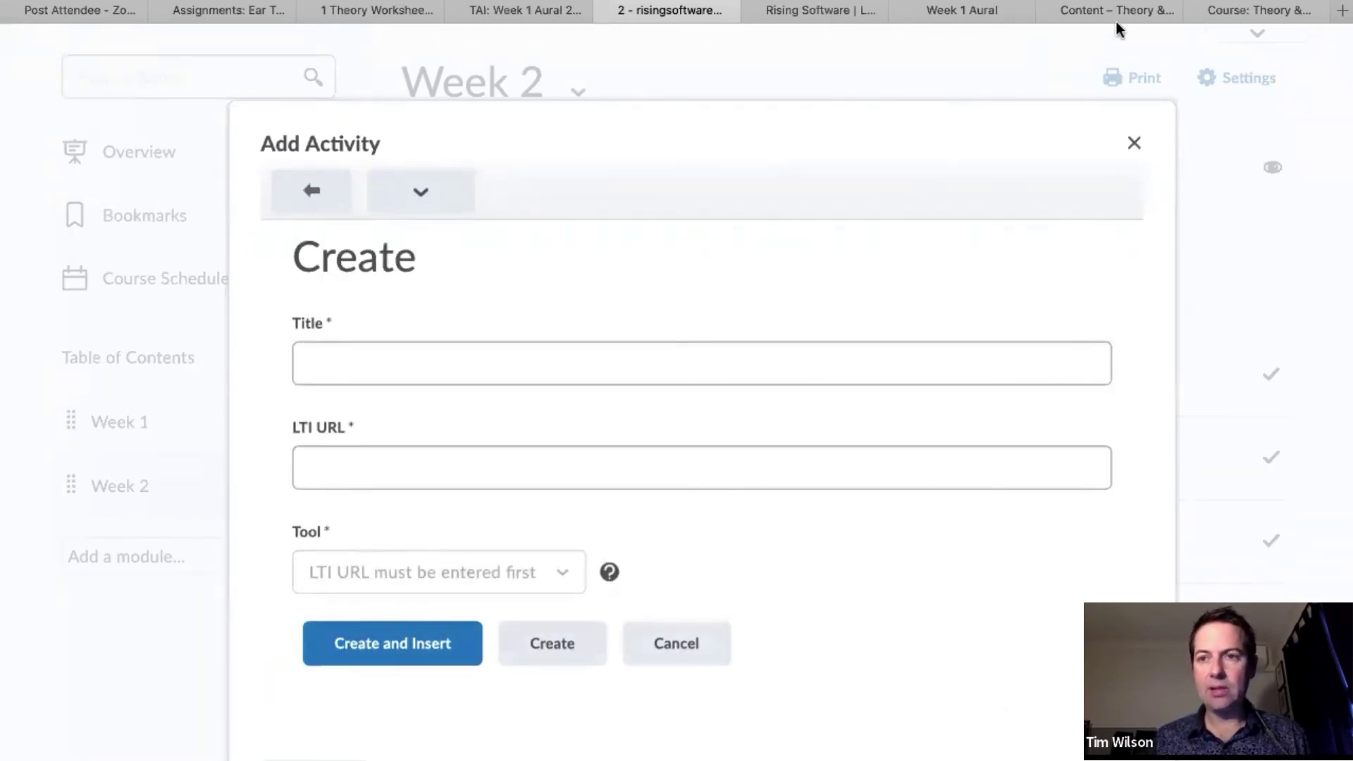
{"action": "left_click", "coordinate": [953, 10]}
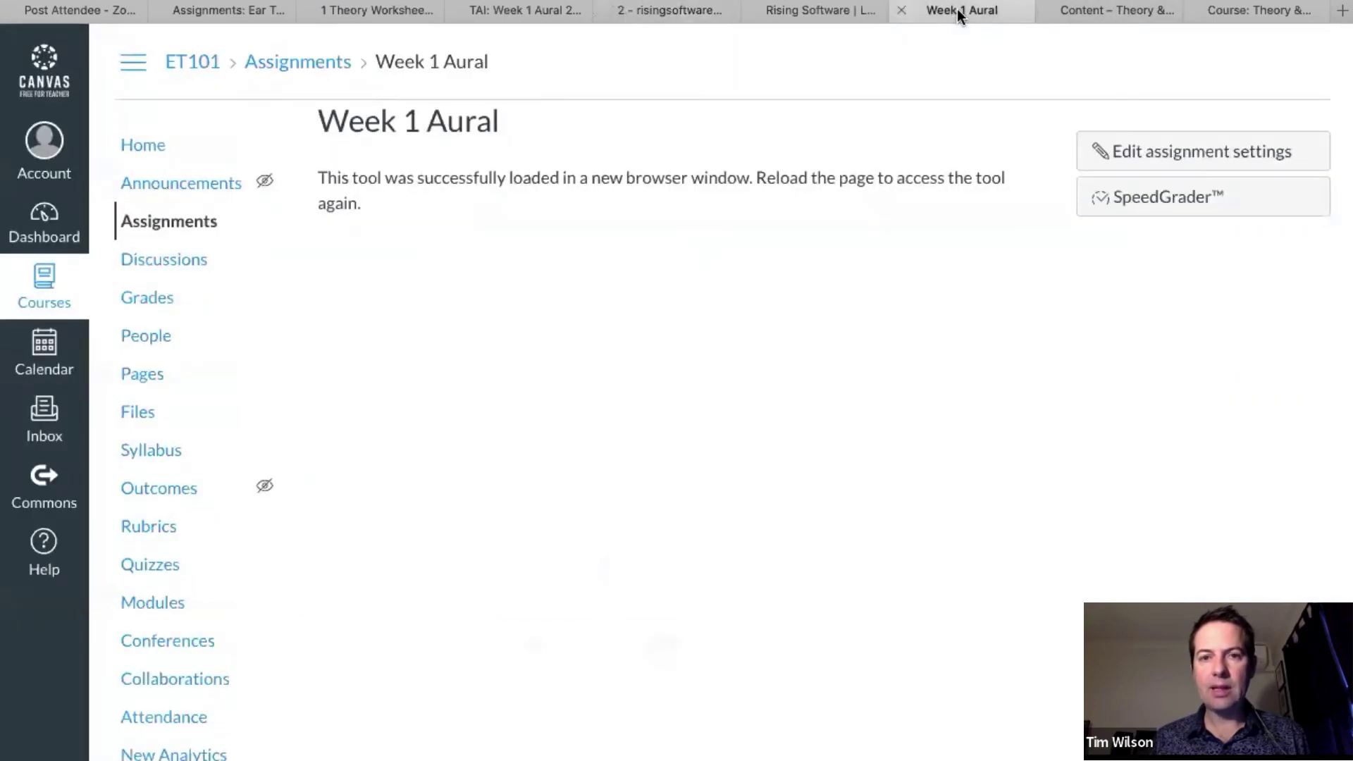
{"action": "left_click", "coordinate": [840, 13]}
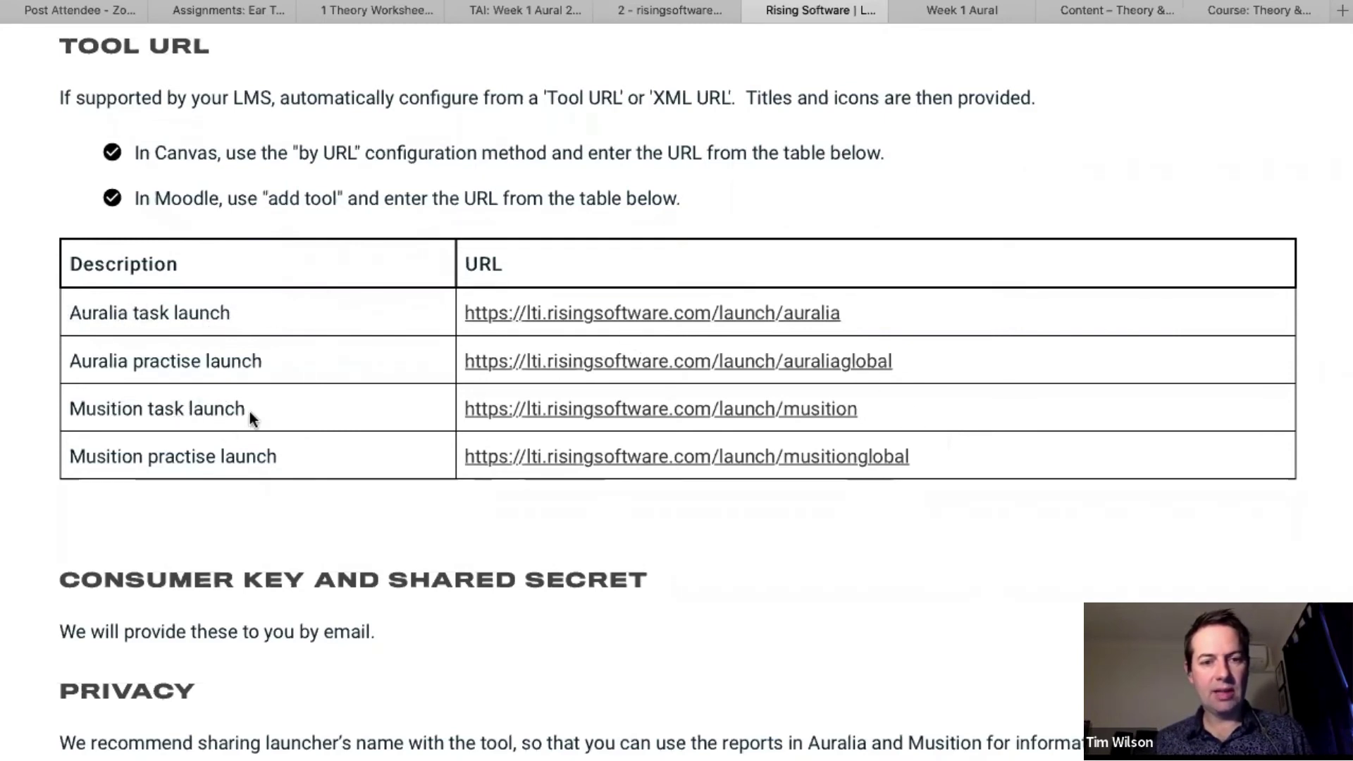
{"action": "left_click_drag", "start_coordinate": [848, 311], "coordinate": [465, 318]}
{"action": "key", "text": "super+c"}
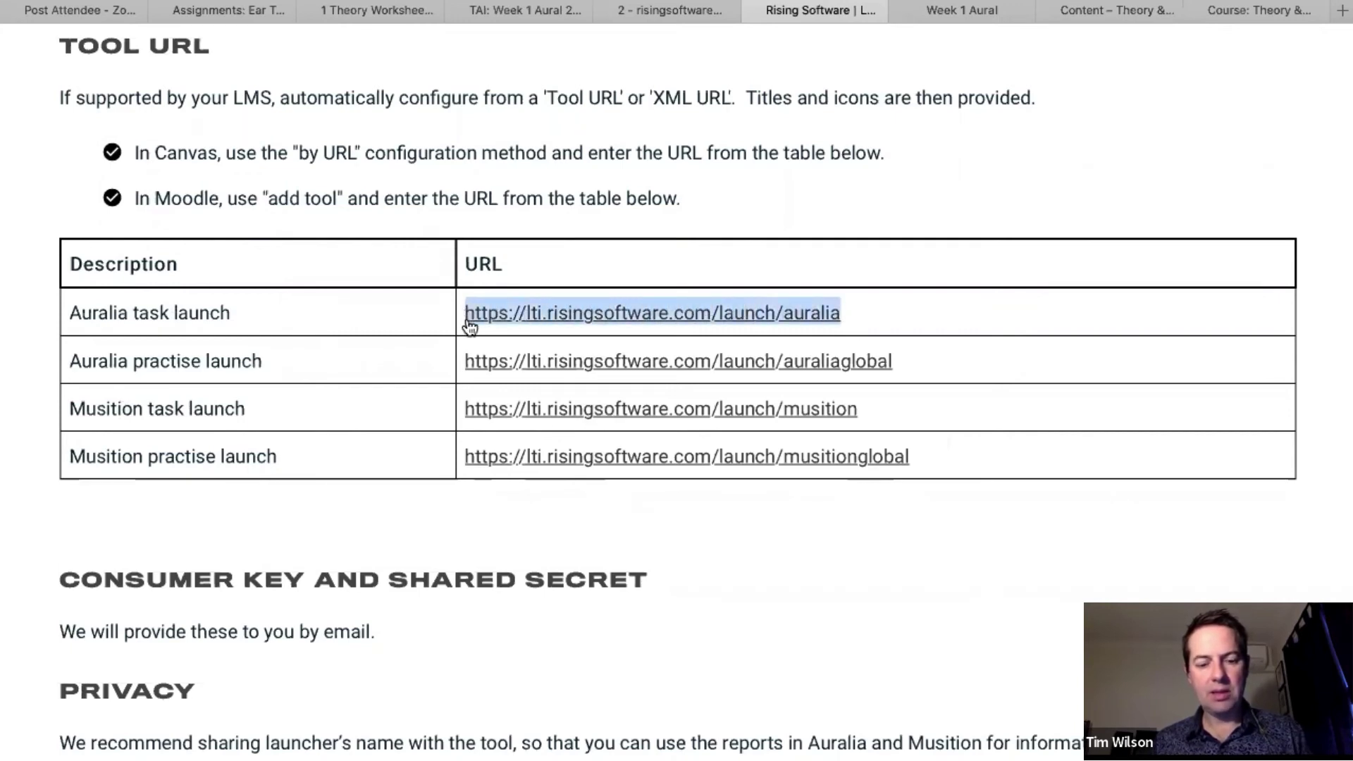
{"action": "left_click", "coordinate": [682, 9]}
{"action": "left_click", "coordinate": [460, 467]}
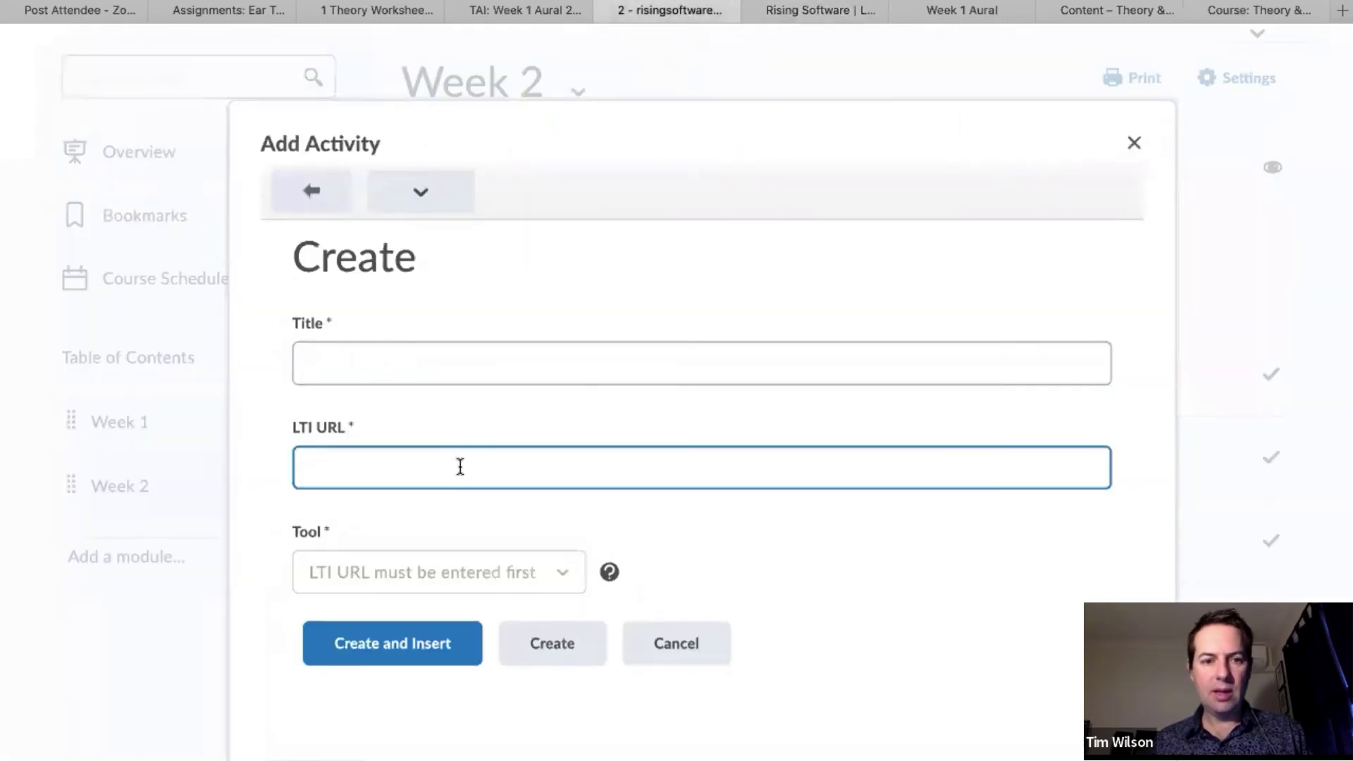
{"action": "key", "text": "super+v"}
{"action": "type", "text": "global"}
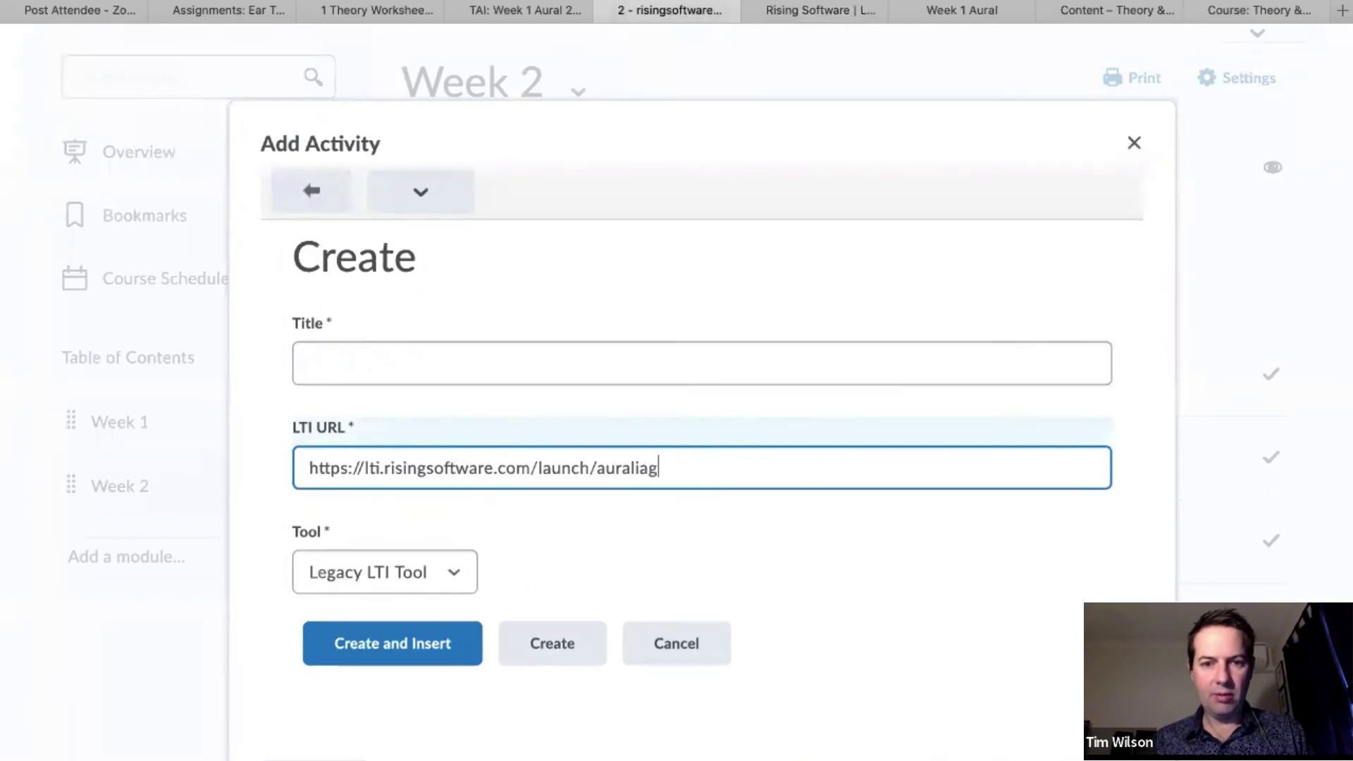
Title the new link "Auralia Test Week 1", then create and insert it into the Week 2 module.
{"action": "left_click", "coordinate": [523, 344]}
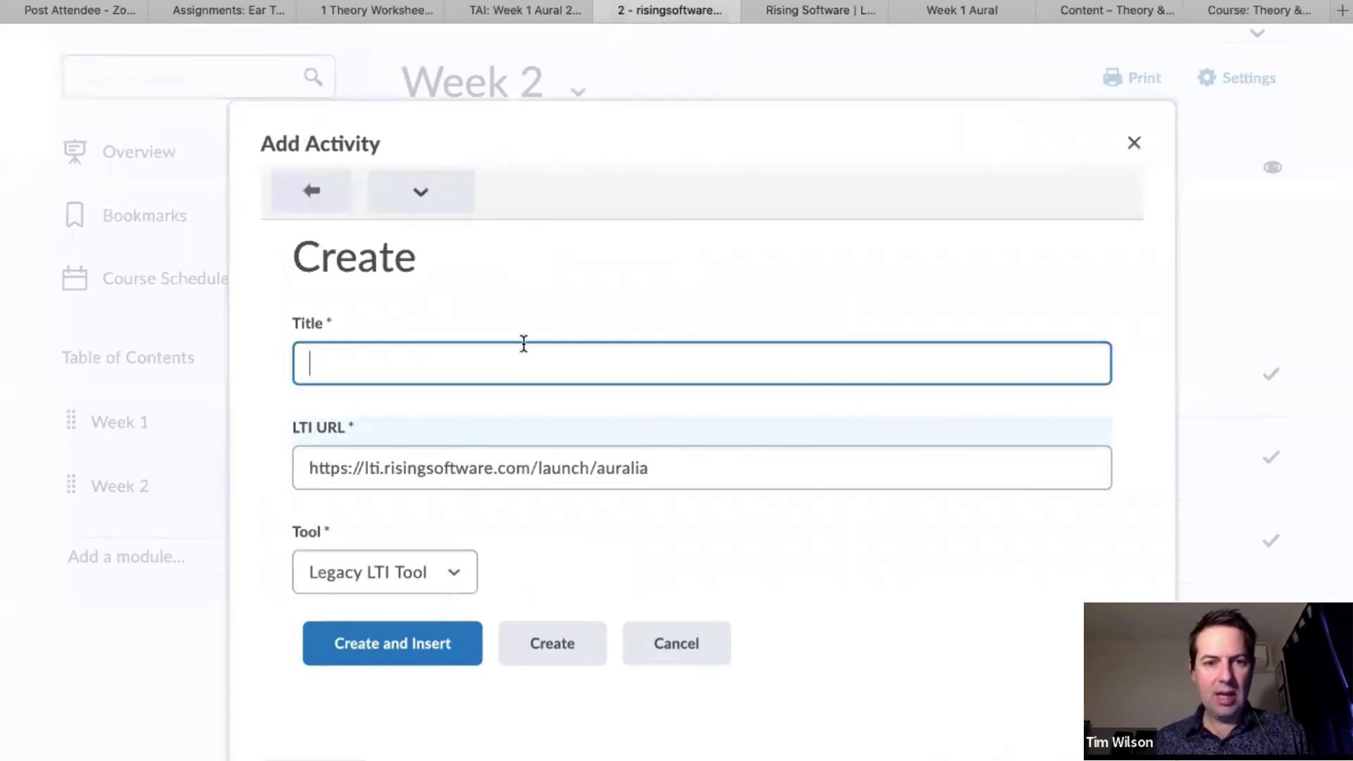
{"action": "type", "text": "Auralia Test Week 1"}
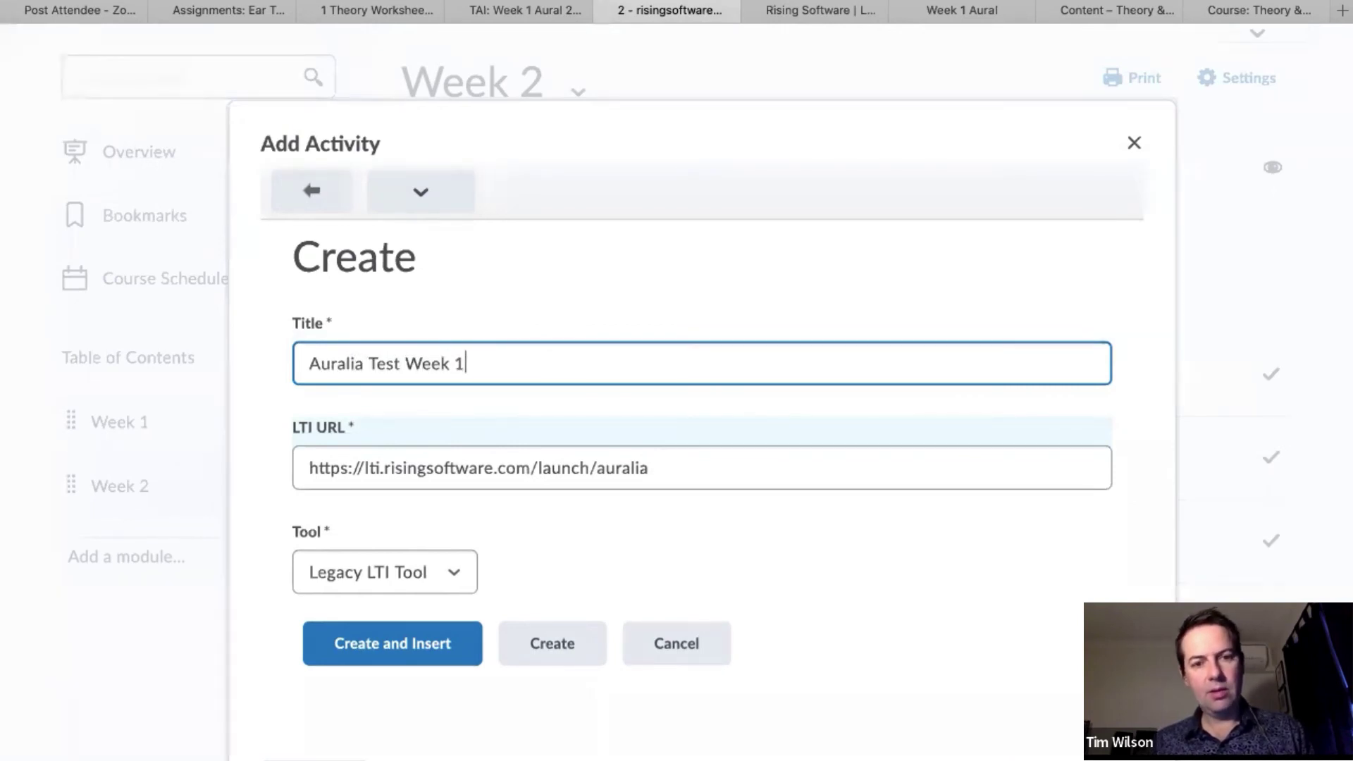
{"action": "left_click", "coordinate": [243, 528]}
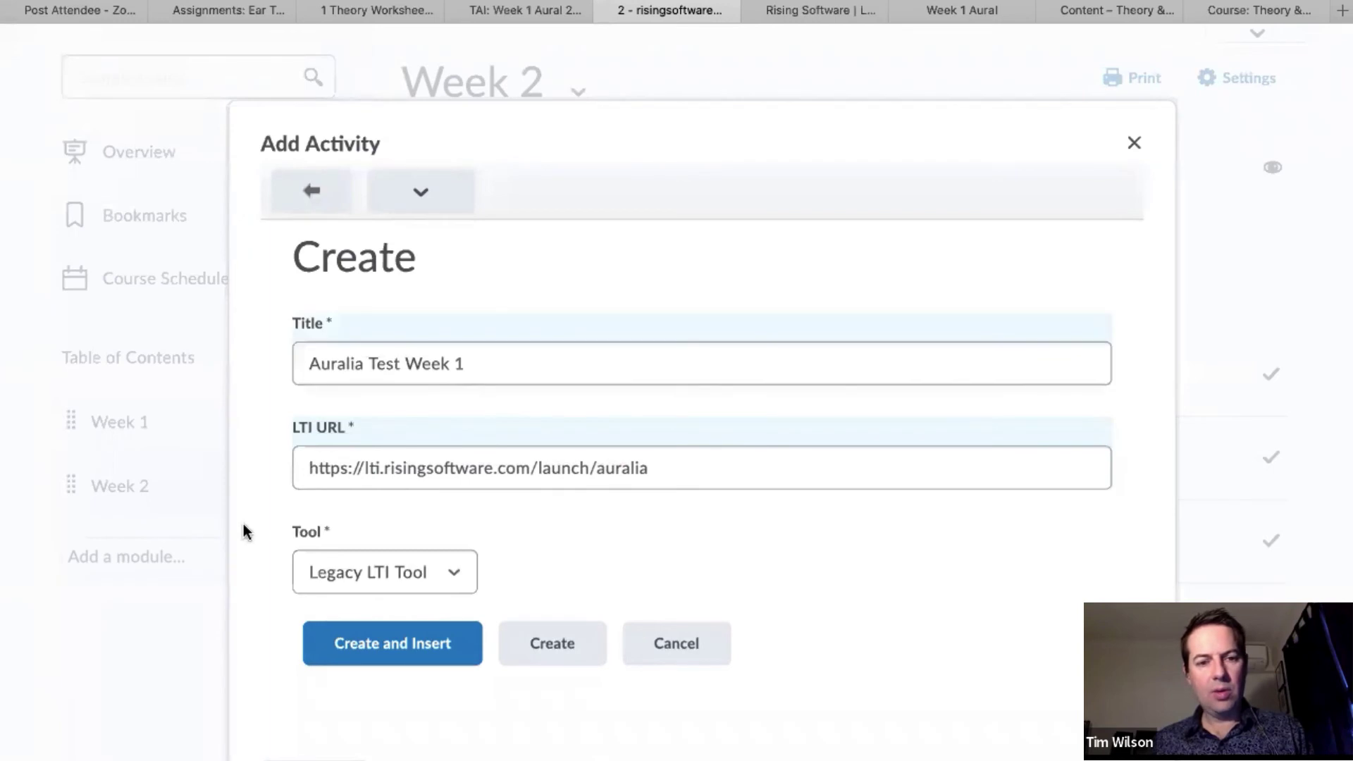
{"action": "left_click", "coordinate": [414, 643]}
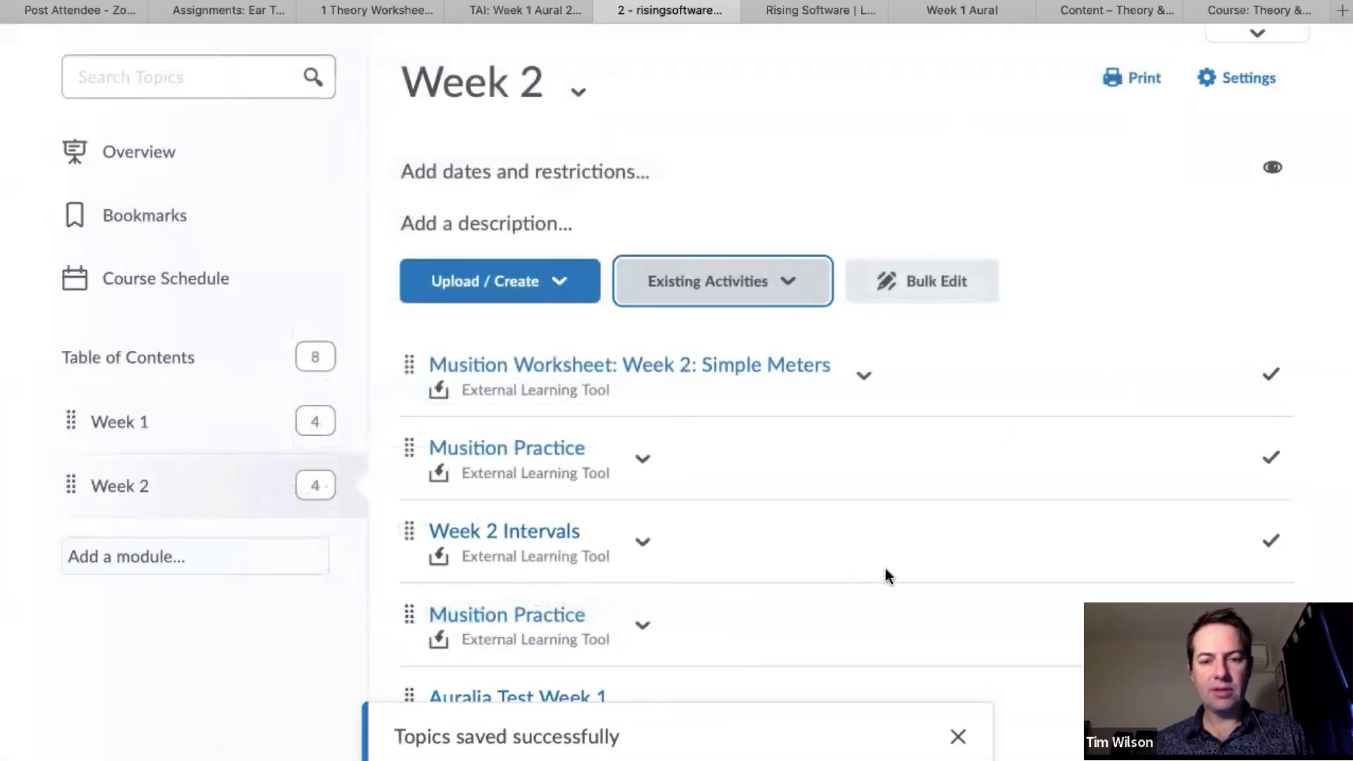
{"action": "scroll", "coordinate": [889, 569], "scroll_direction": "down", "scroll_amount": 2}
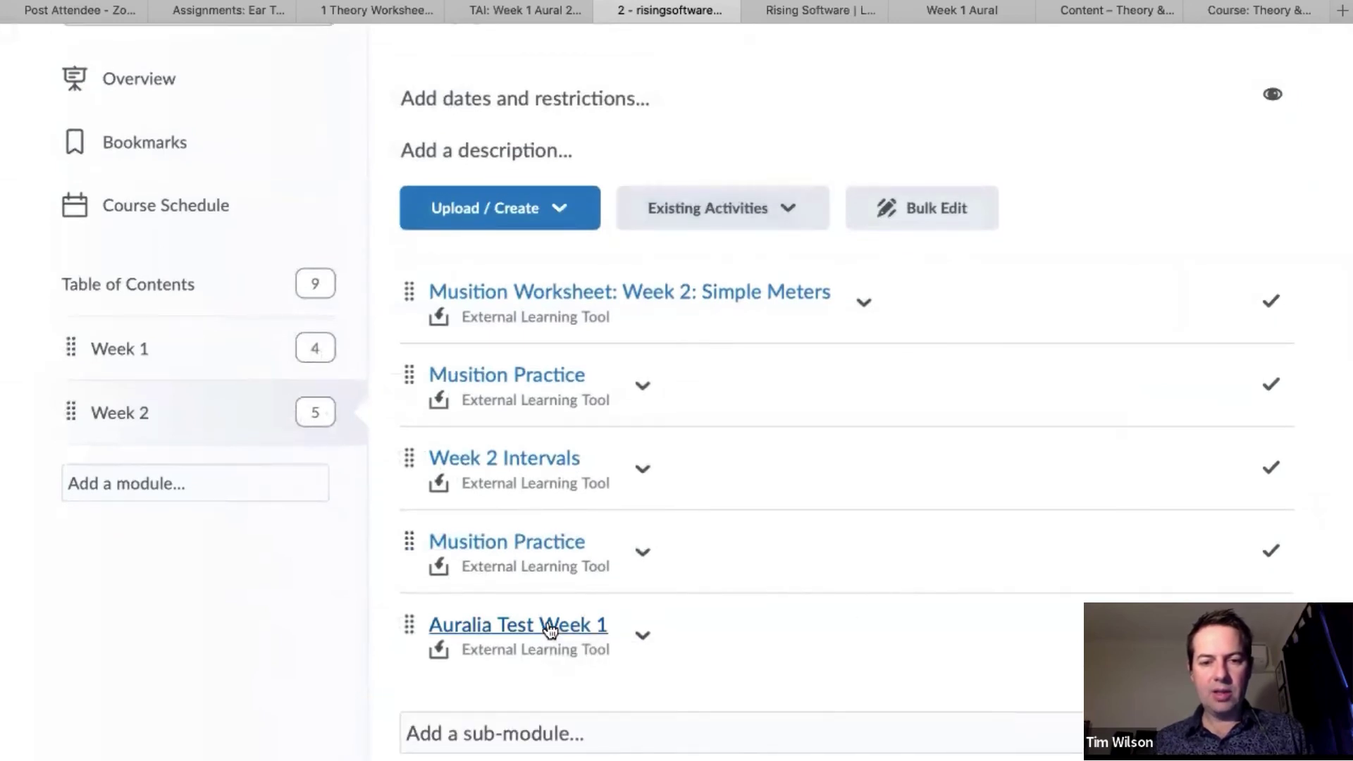
Launch Auralia from the "Auralia Test Week 1" link and attach the "Unit 1.02 - Rhythmic Values" test to the task.
{"action": "left_click", "coordinate": [549, 627]}
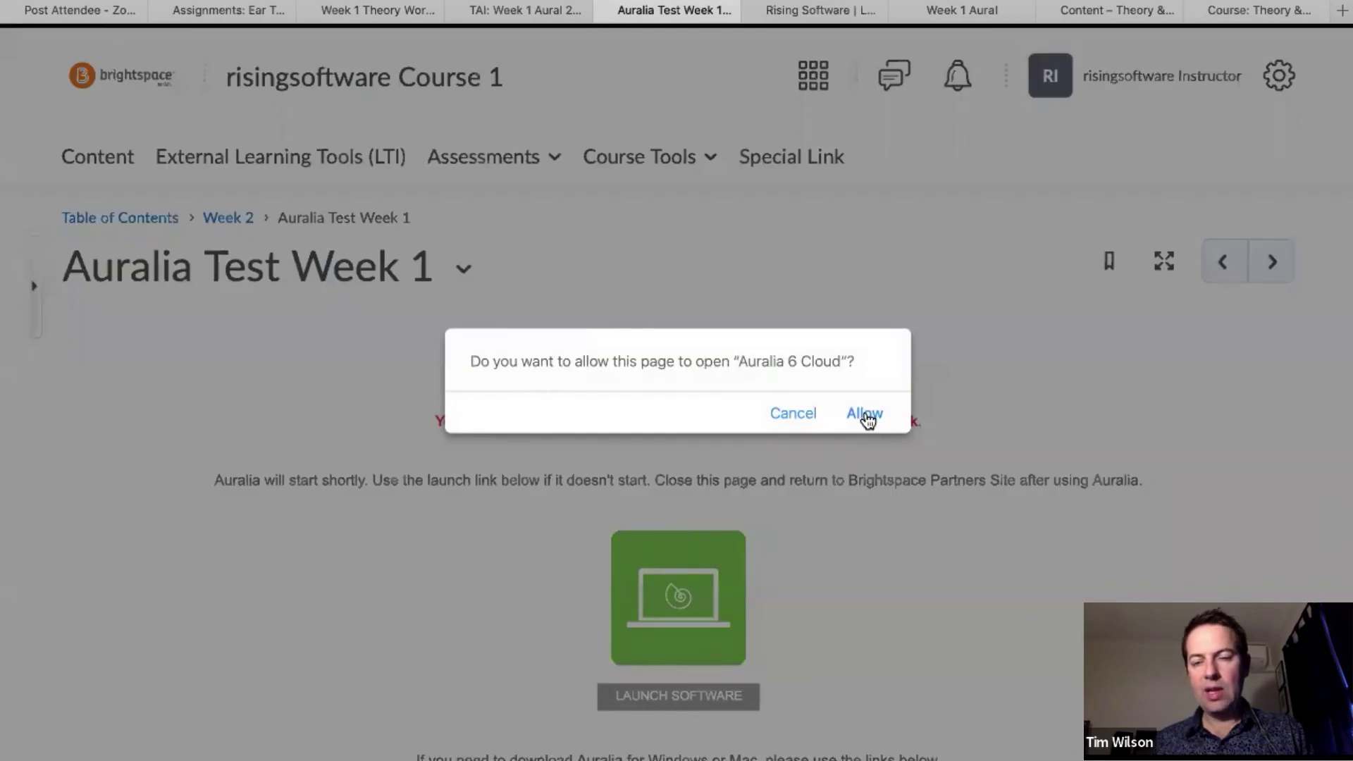
{"action": "left_click", "coordinate": [867, 420]}
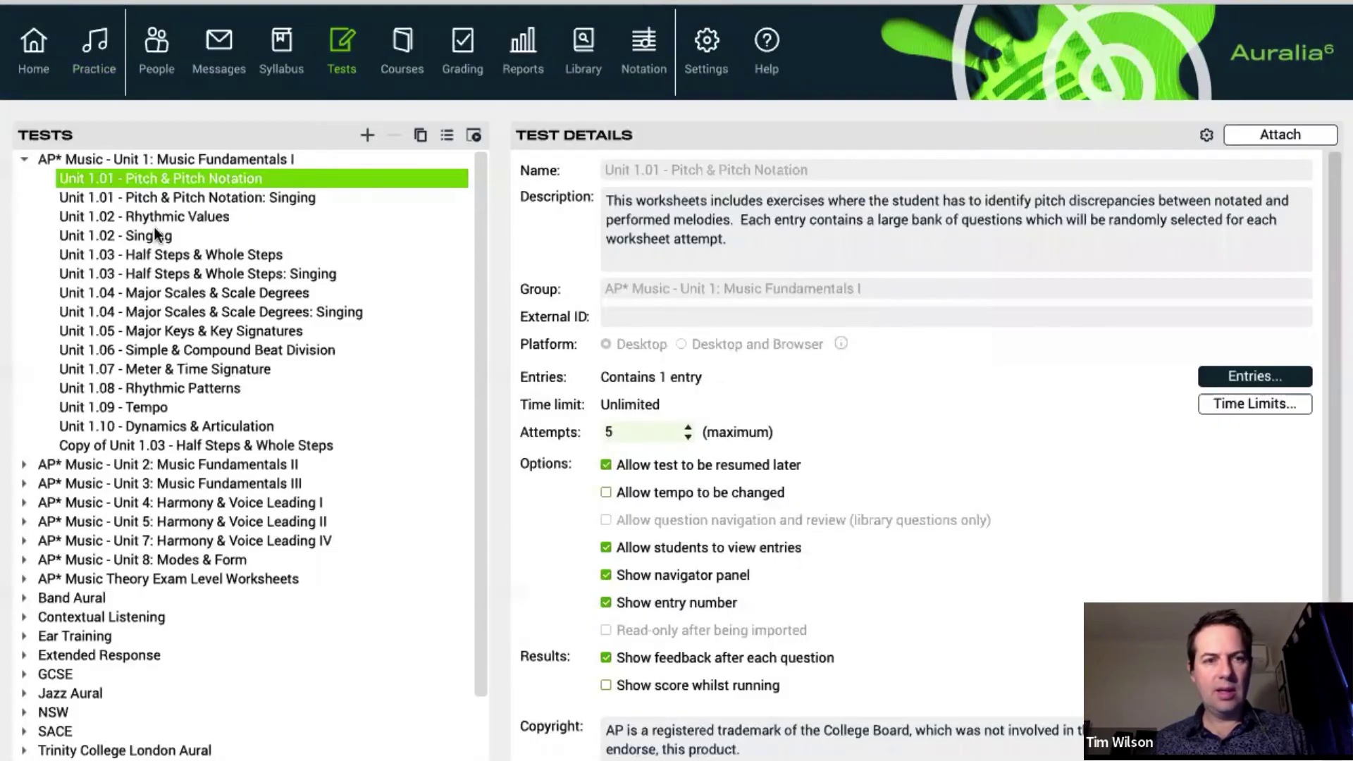
{"action": "left_click", "coordinate": [186, 214]}
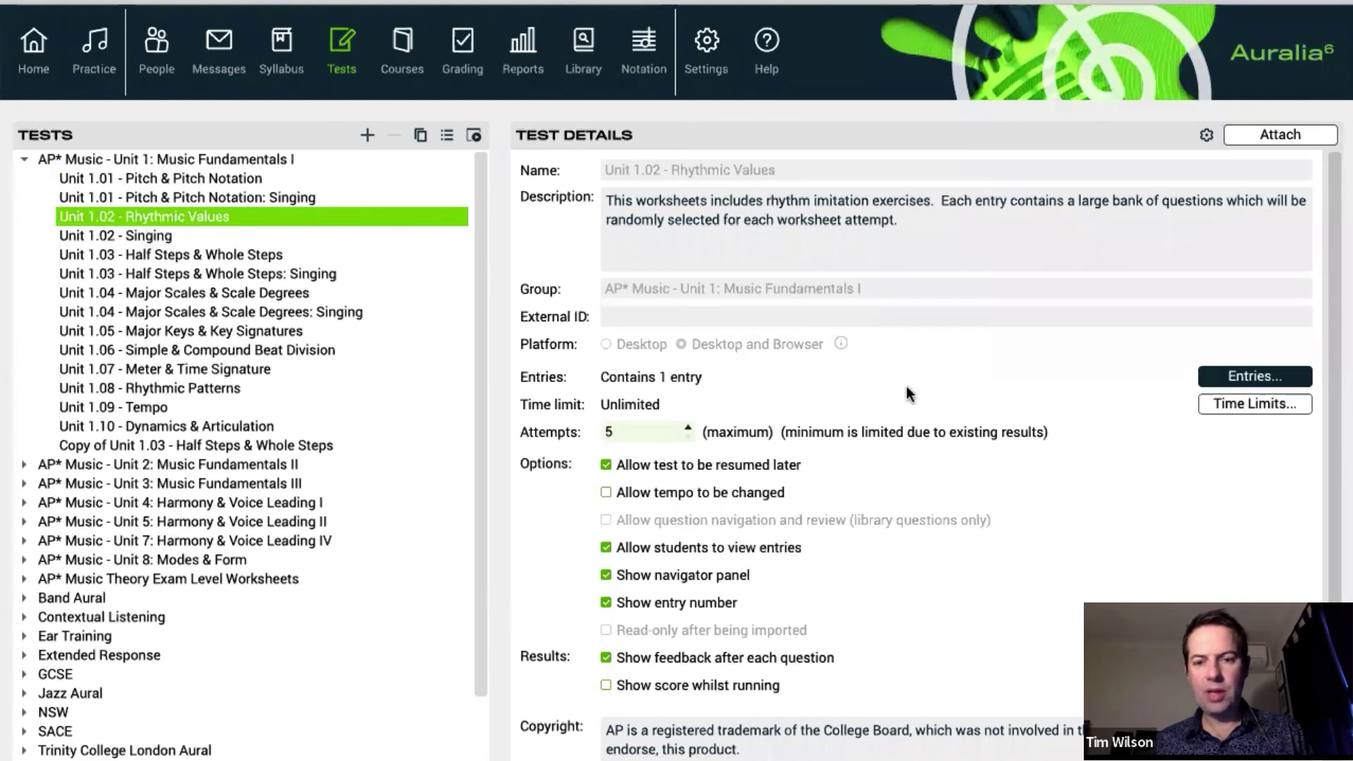
{"action": "left_click", "coordinate": [1281, 134]}
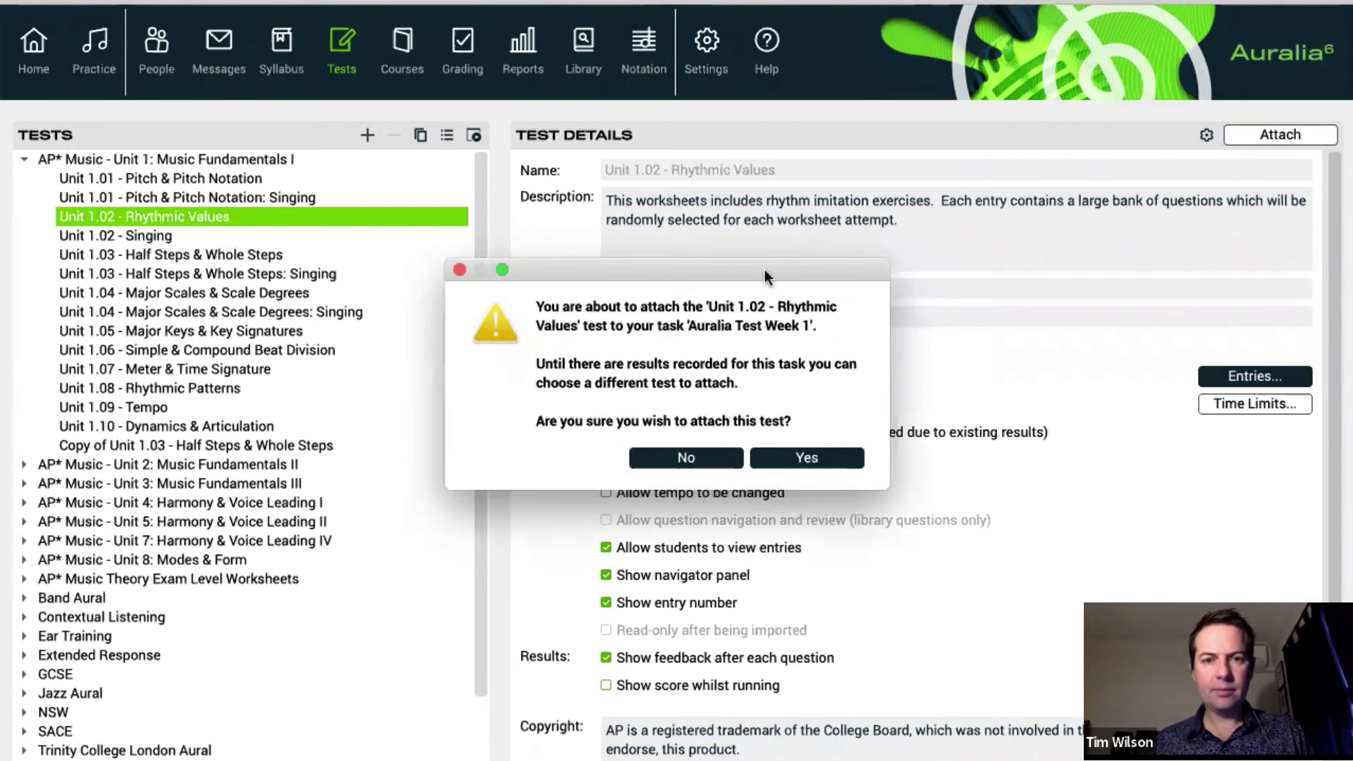
{"action": "left_click_drag", "start_coordinate": [763, 269], "coordinate": [745, 237]}
{"action": "left_click", "coordinate": [793, 425]}
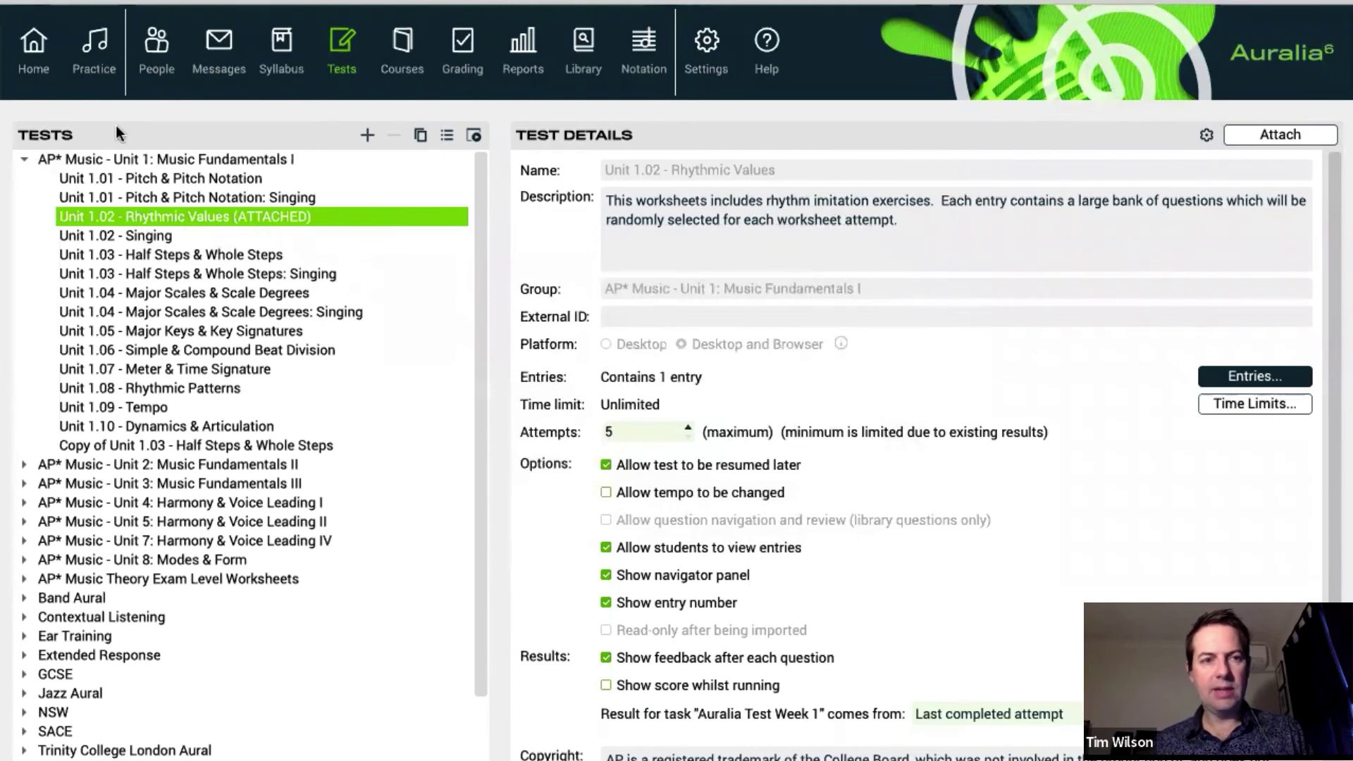
Switch back to Brightspace and begin a new grade item named "Week 1 Aural Test" for the Auralia Test Week 1 activity.
{"action": "key", "text": "alt+Tab"}
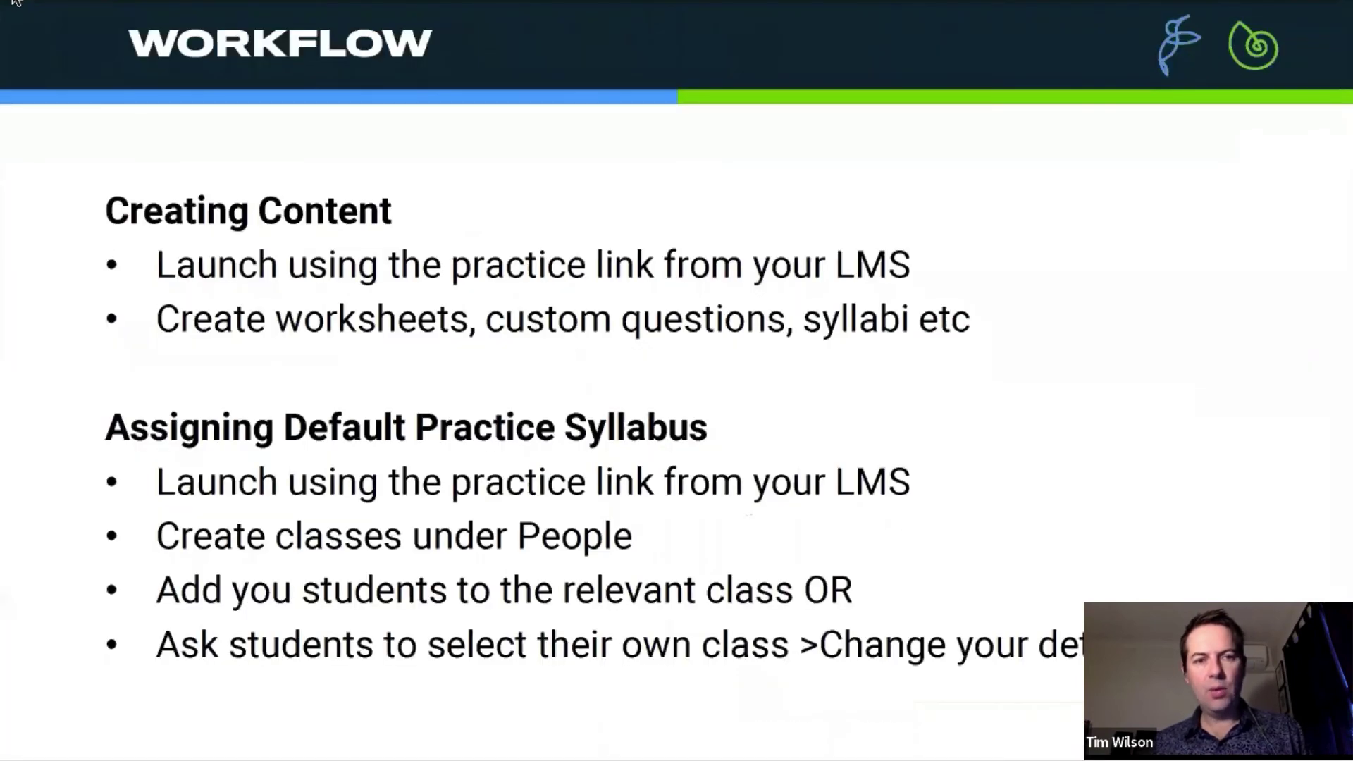
{"action": "key", "text": "super+Tab"}
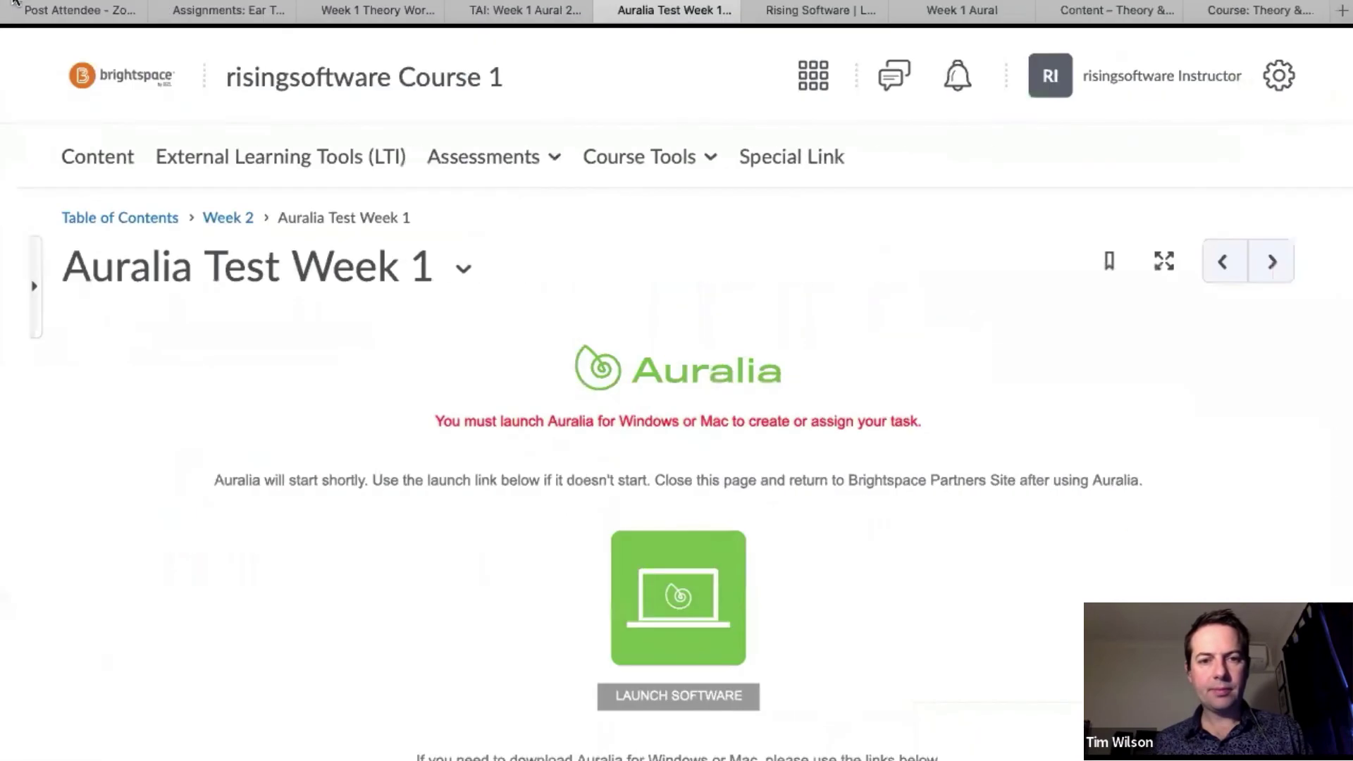
{"action": "scroll", "coordinate": [1300, 527], "scroll_direction": "down", "scroll_amount": 8}
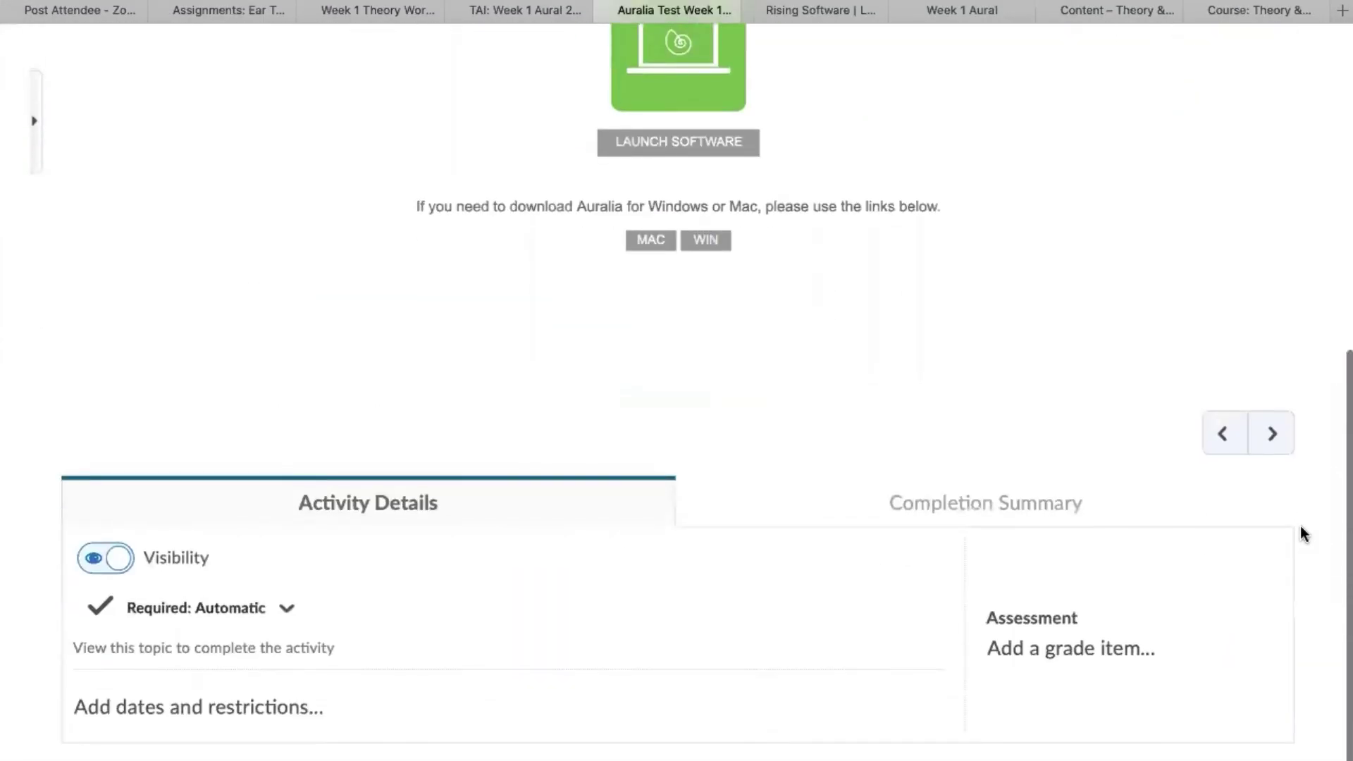
{"action": "scroll", "coordinate": [1300, 533], "scroll_direction": "up", "scroll_amount": 7}
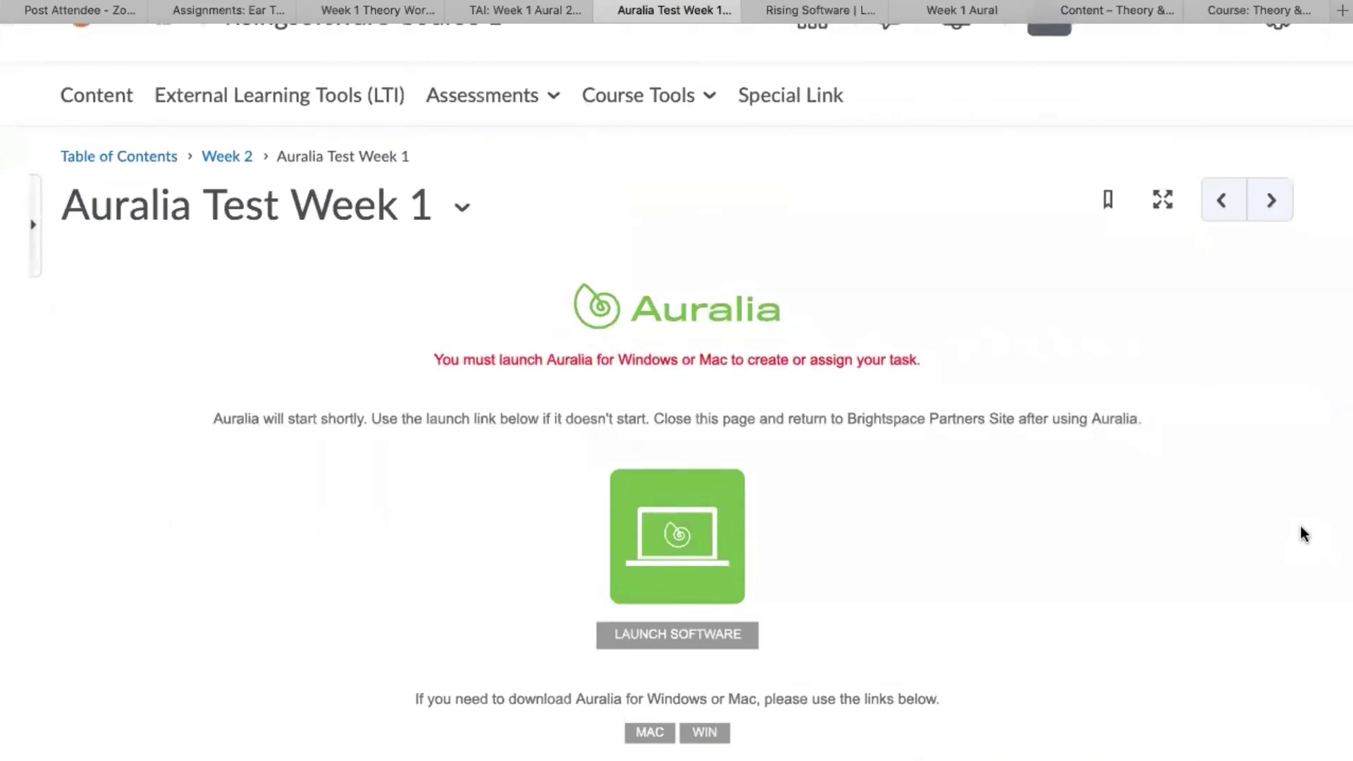
{"action": "scroll", "coordinate": [1300, 529], "scroll_direction": "down", "scroll_amount": 7}
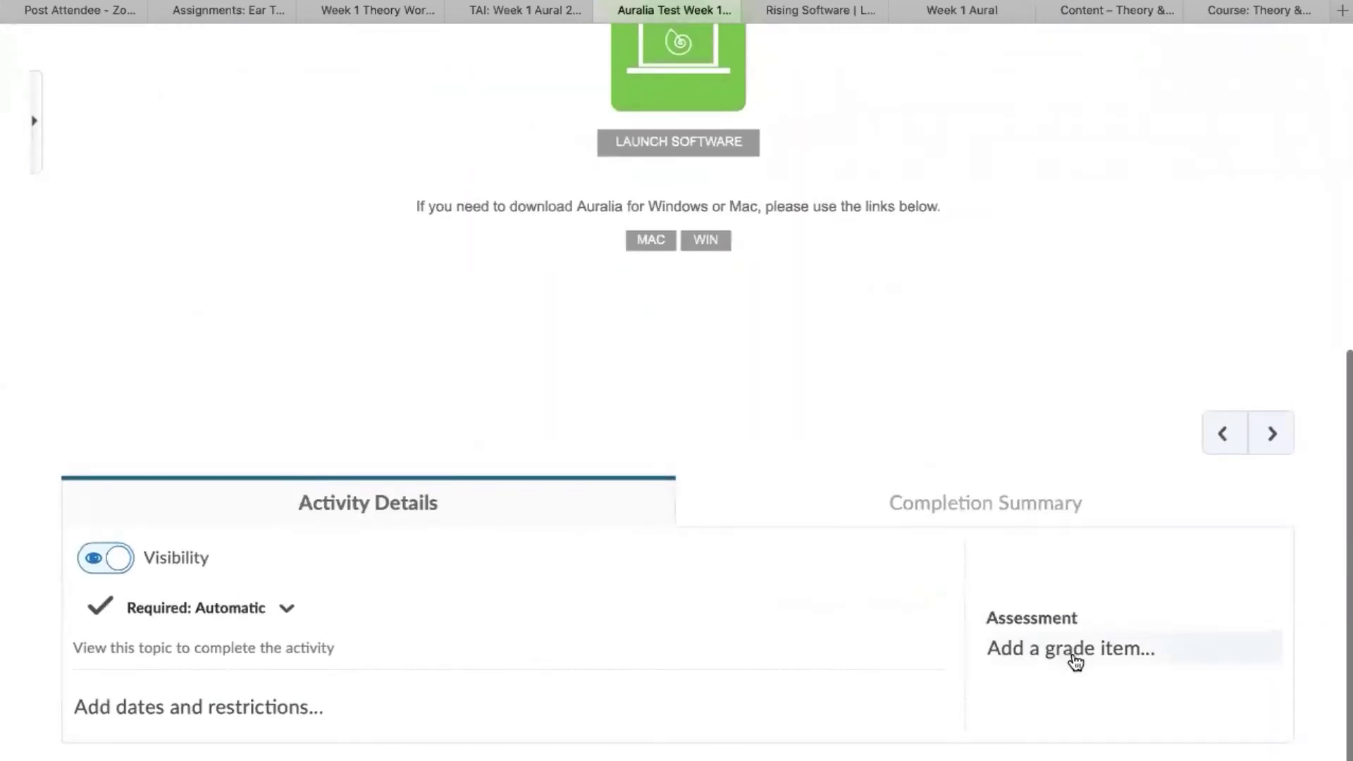
{"action": "left_click", "coordinate": [1075, 661]}
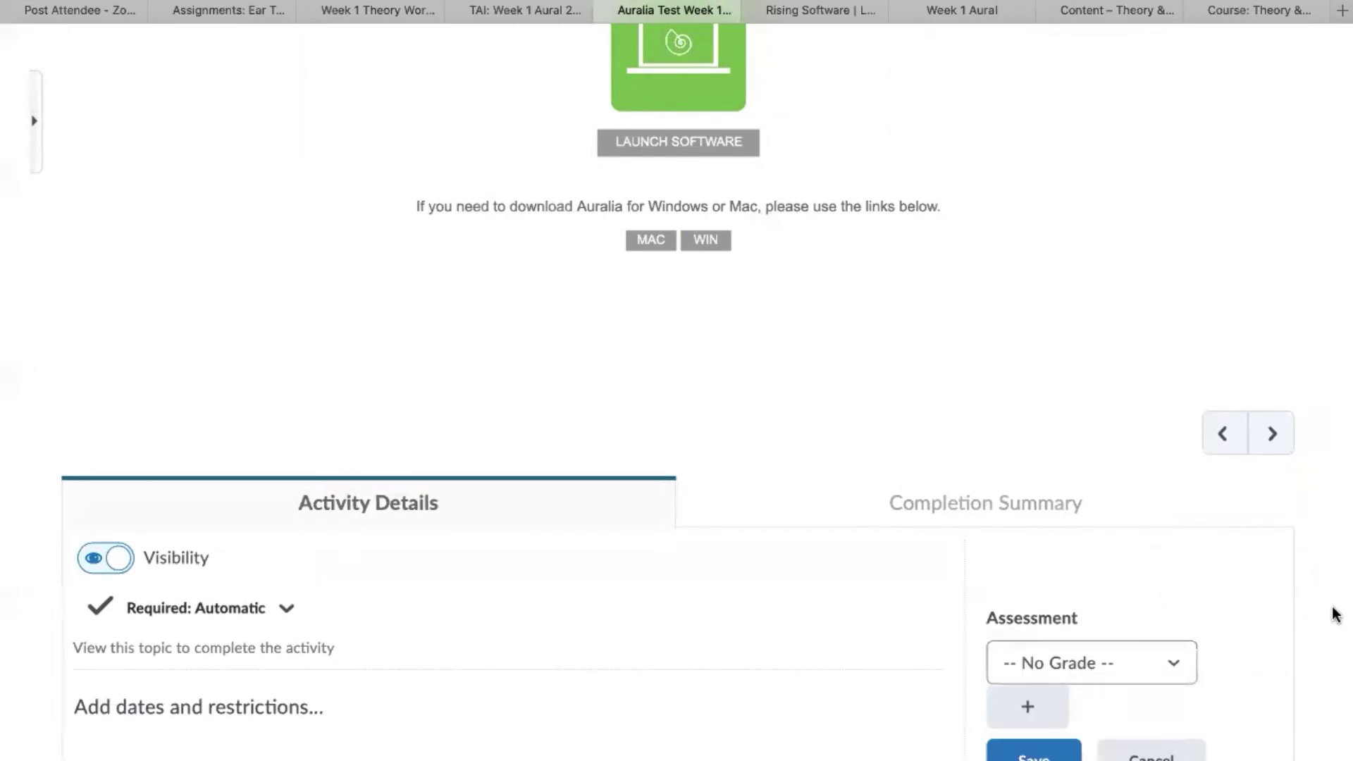
{"action": "scroll", "coordinate": [1333, 614], "scroll_direction": "down", "scroll_amount": 2}
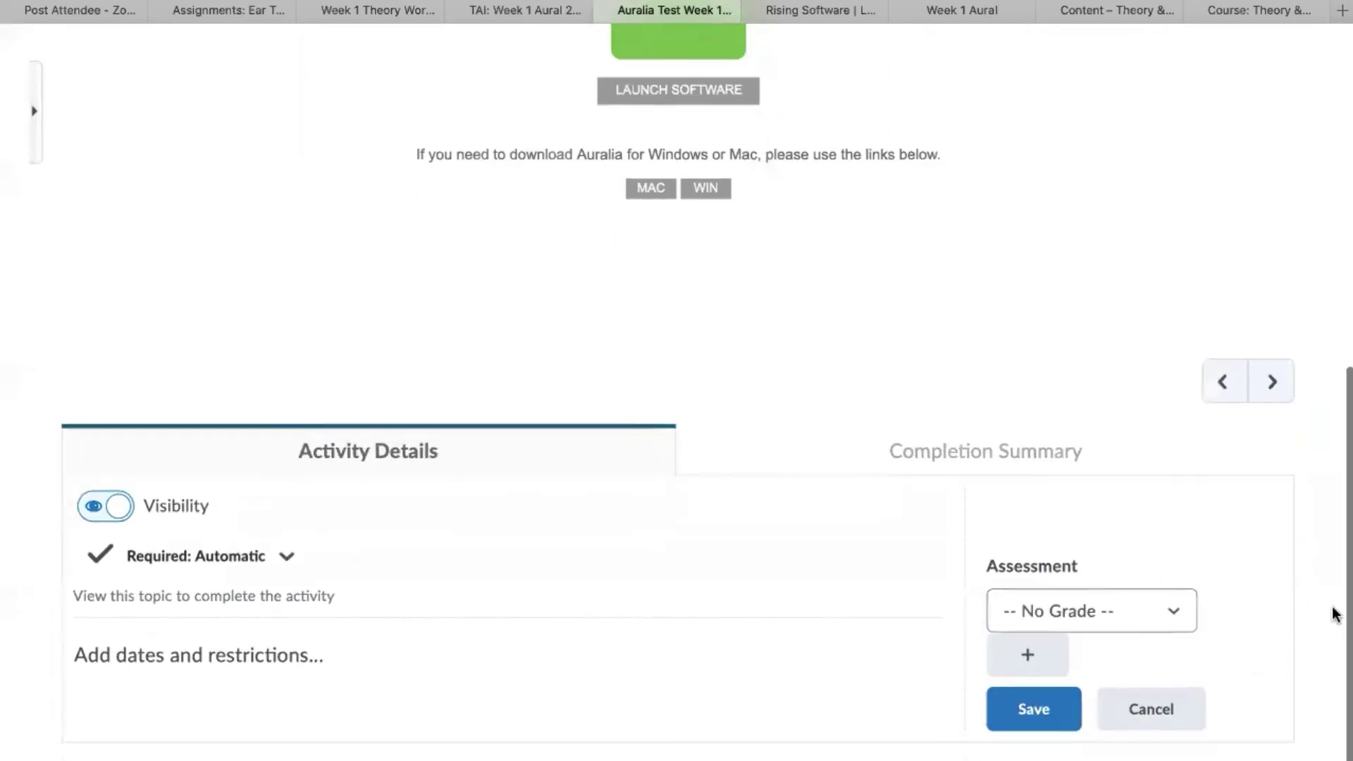
{"action": "left_click", "coordinate": [1041, 659]}
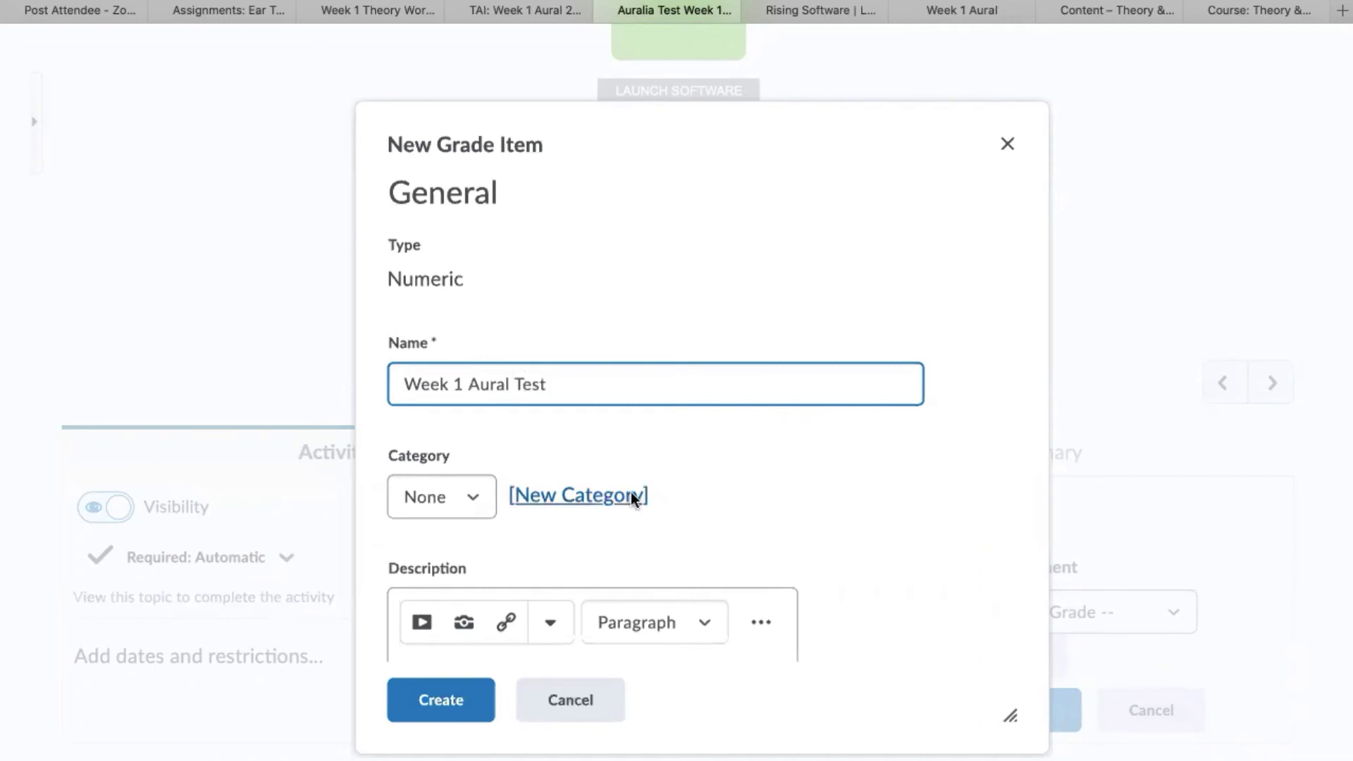
Set the new grade item's maximum points to 50, create it and save it as the activity's assessment.
{"action": "scroll", "coordinate": [987, 473], "scroll_direction": "down", "scroll_amount": 3}
{"action": "scroll", "coordinate": [987, 470], "scroll_direction": "down", "scroll_amount": 8}
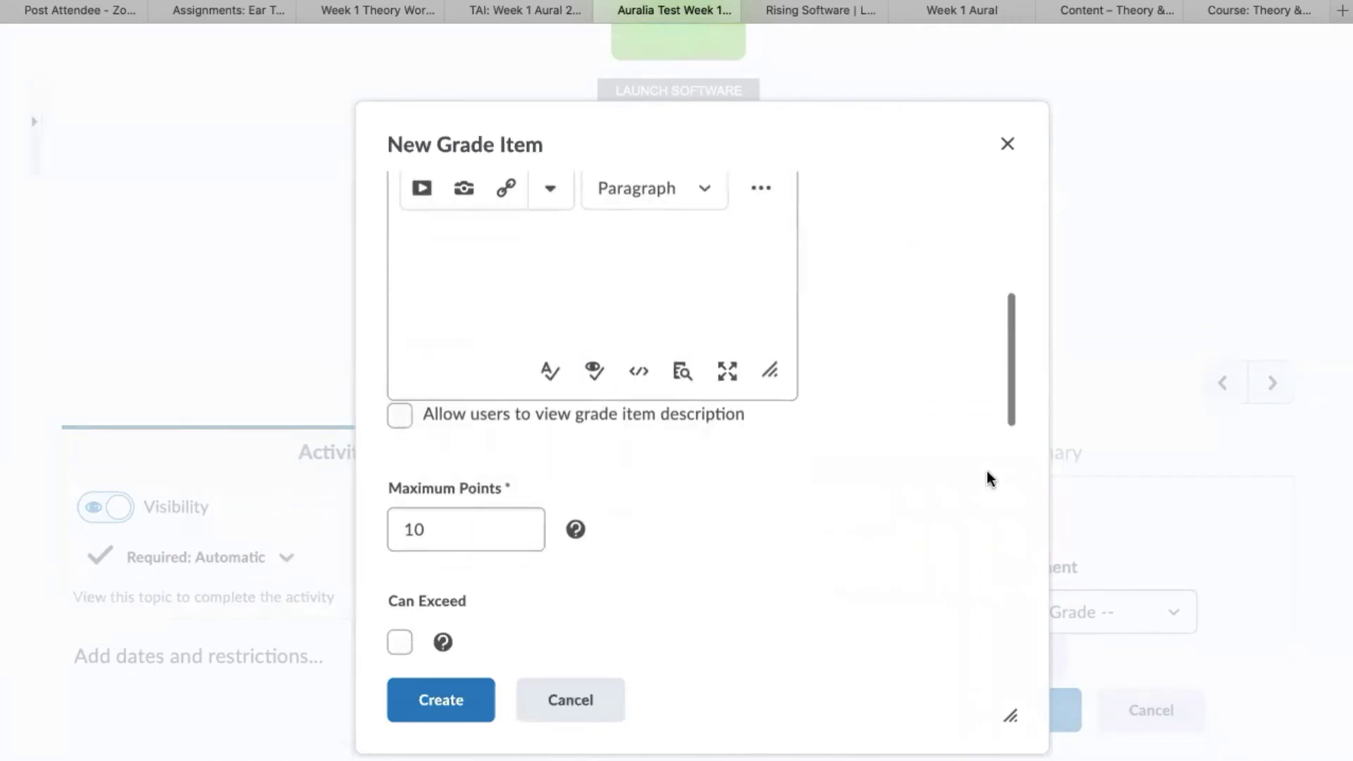
{"action": "left_click", "coordinate": [443, 408]}
{"action": "left_click_drag", "start_coordinate": [444, 409], "coordinate": [364, 403]}
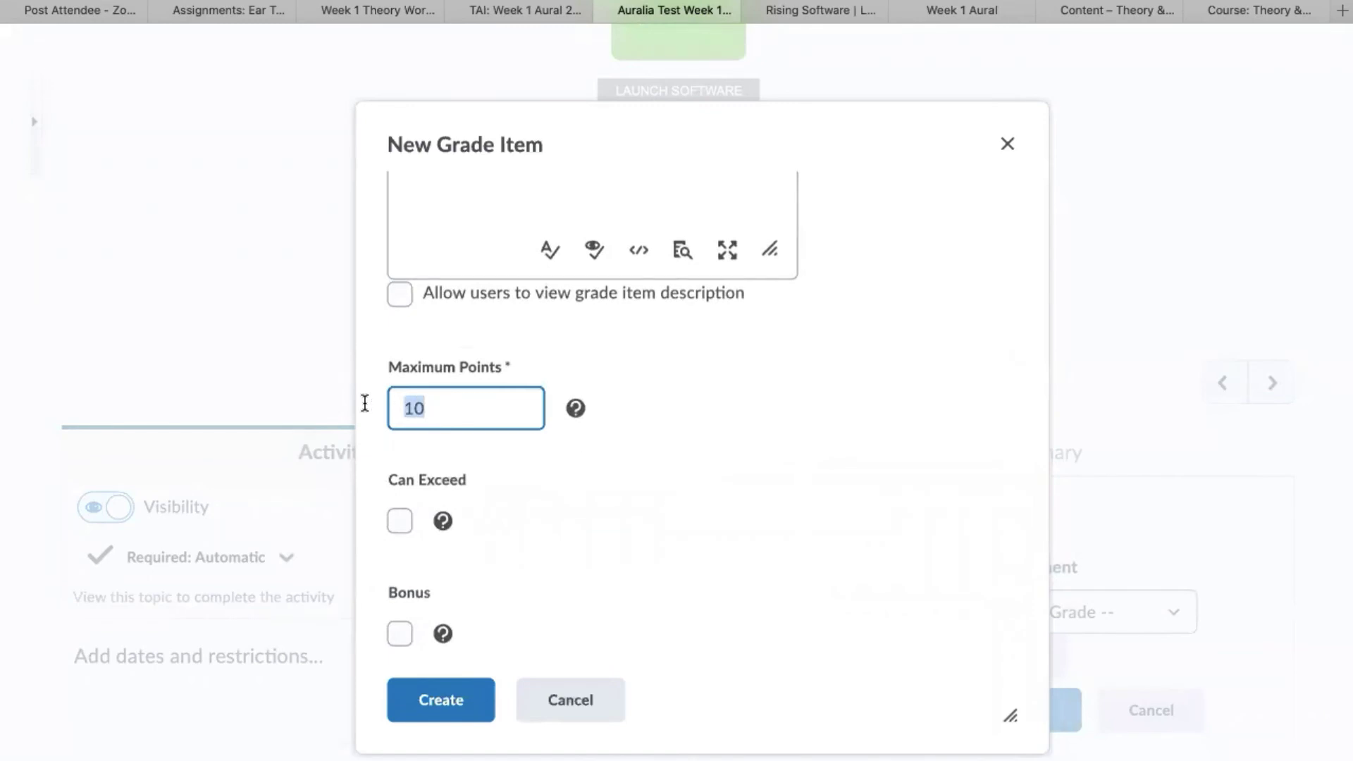
{"action": "type", "text": "50"}
{"action": "scroll", "coordinate": [814, 497], "scroll_direction": "down", "scroll_amount": 8}
{"action": "scroll", "coordinate": [814, 498], "scroll_direction": "down", "scroll_amount": 4}
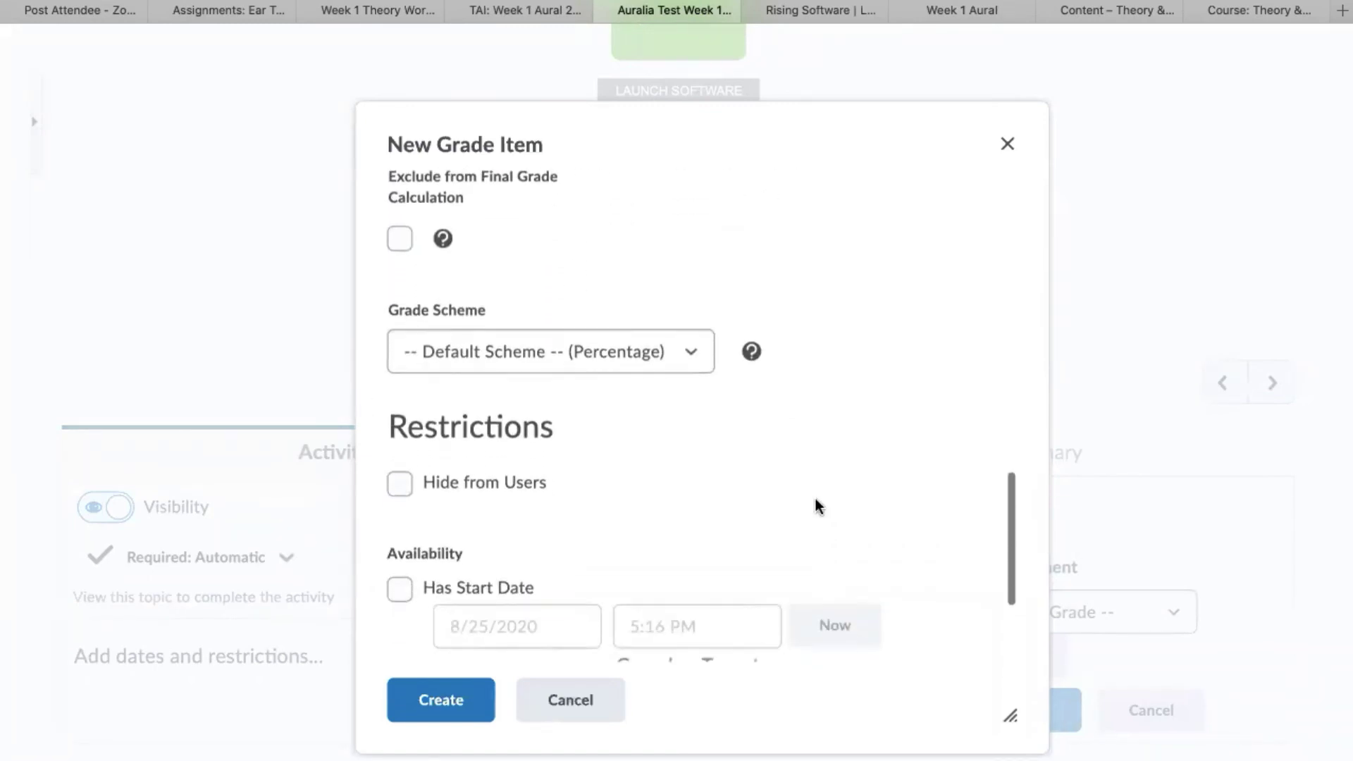
{"action": "scroll", "coordinate": [928, 471], "scroll_direction": "down", "scroll_amount": 2}
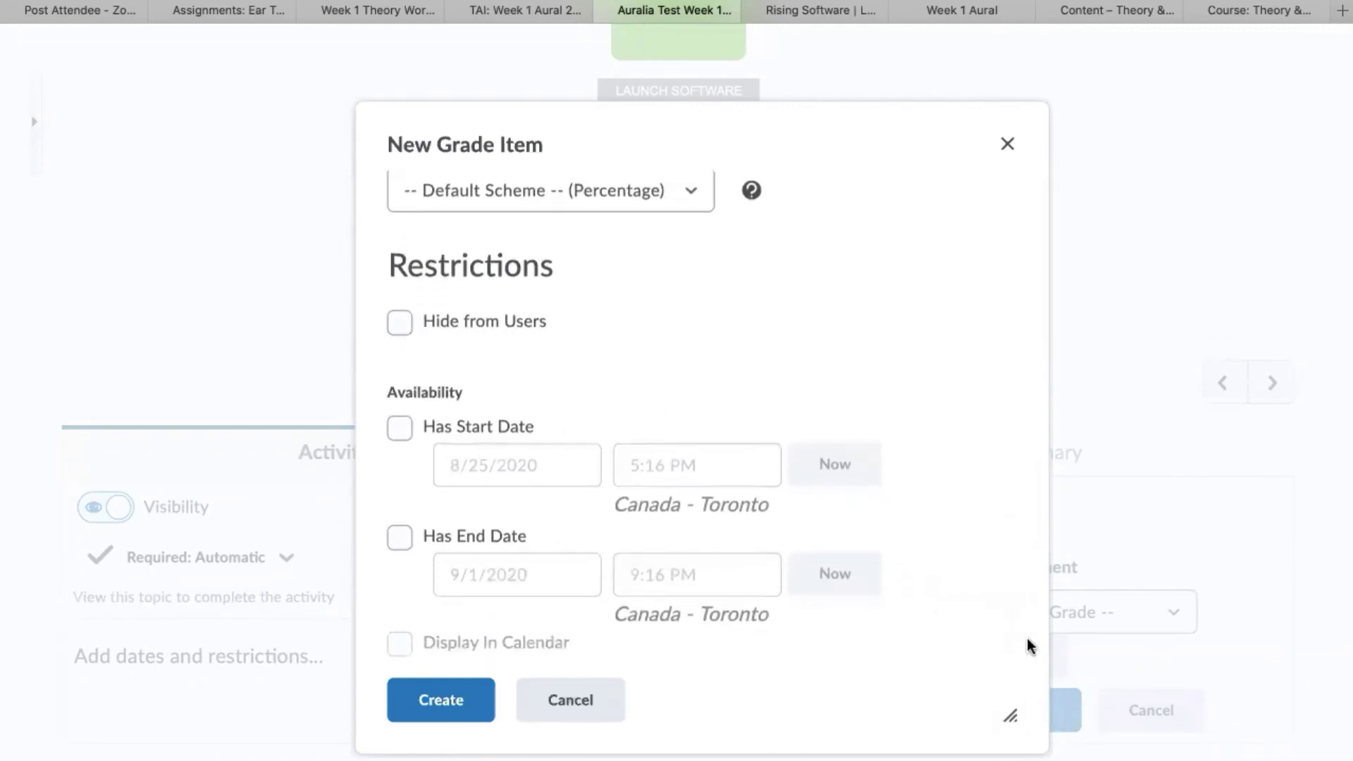
{"action": "scroll", "coordinate": [965, 530], "scroll_direction": "down", "scroll_amount": 1}
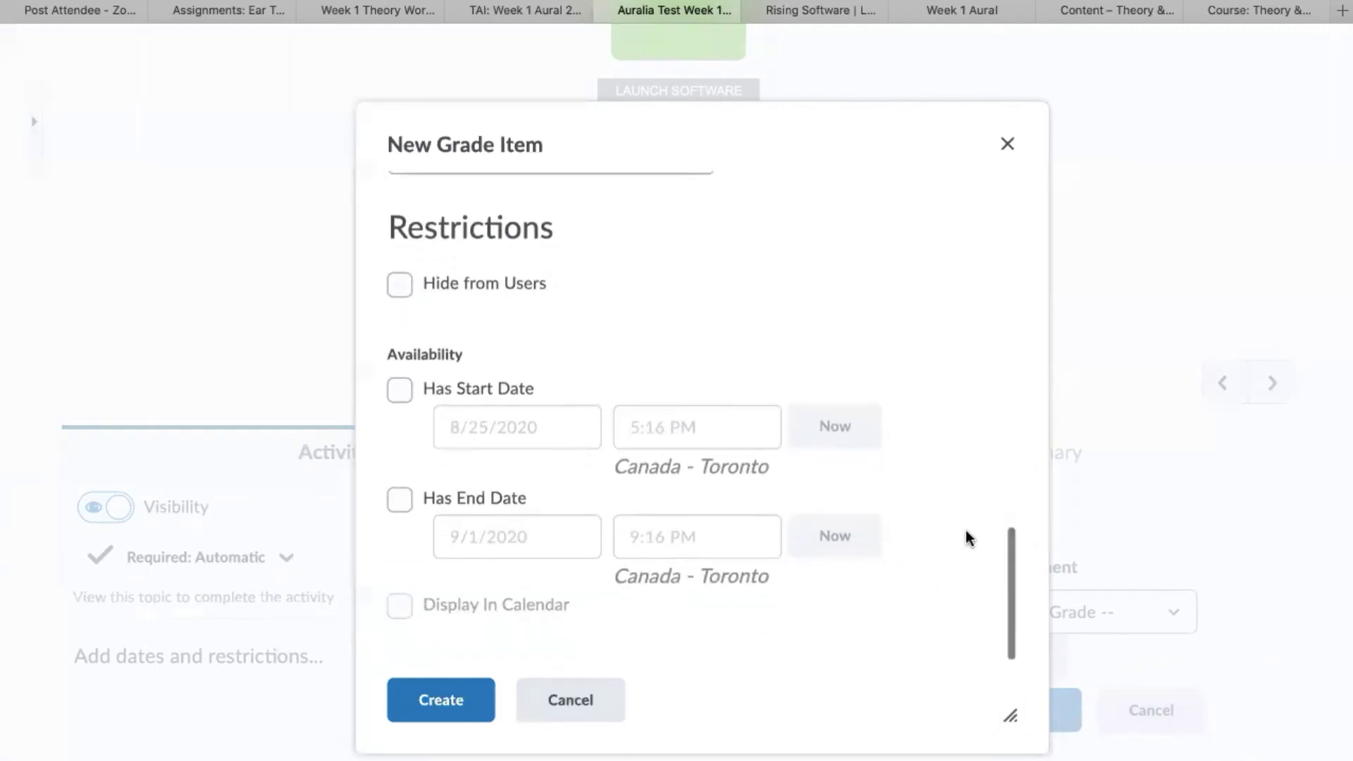
{"action": "left_click", "coordinate": [440, 704]}
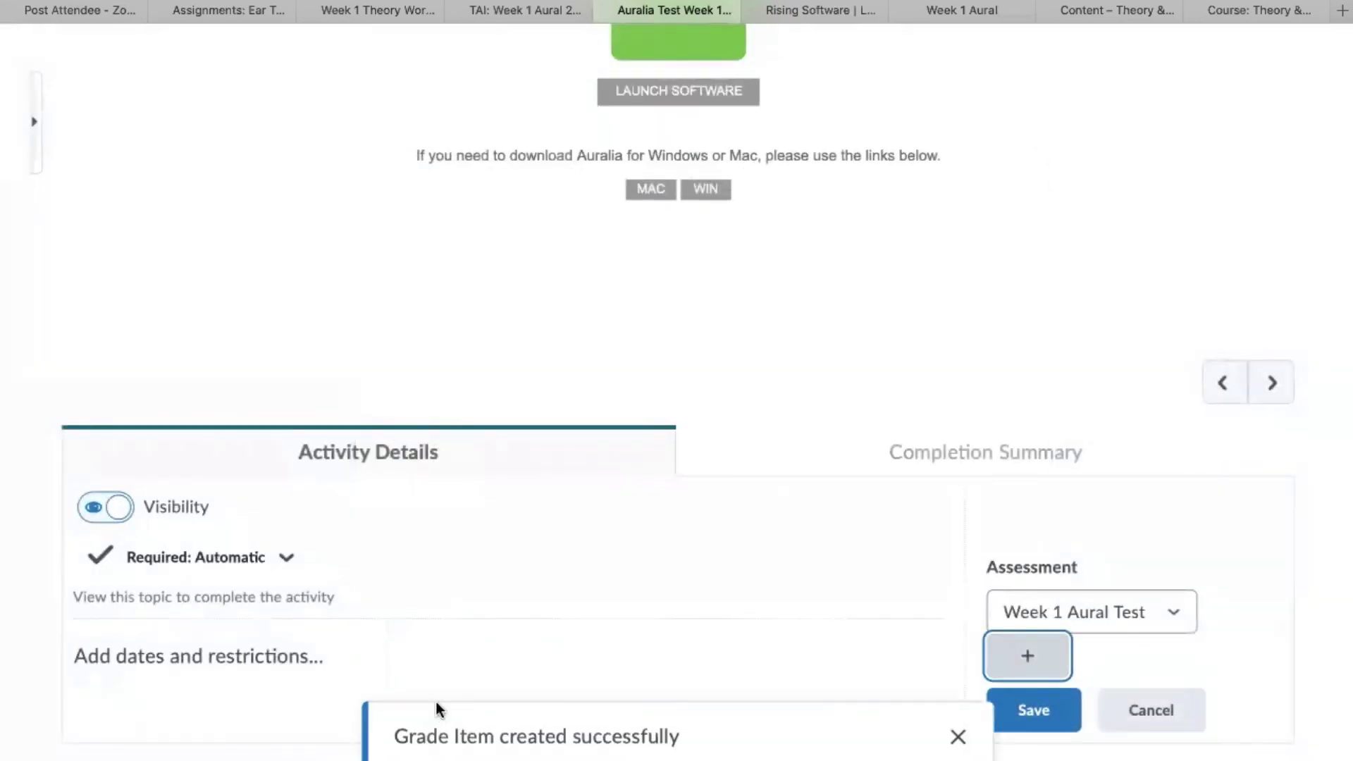
{"action": "left_click", "coordinate": [1035, 711]}
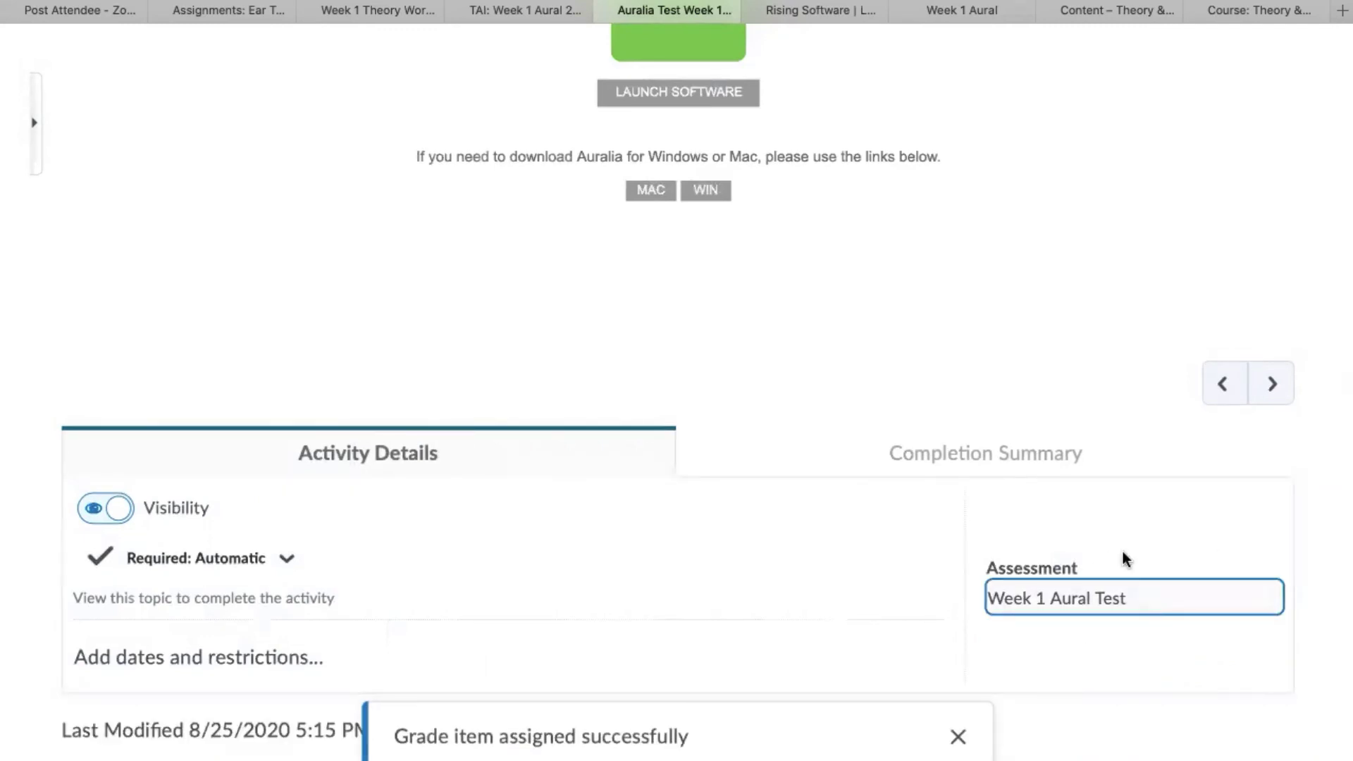
Return to the course content and review the activities listed in the Week 2 module.
{"action": "scroll", "coordinate": [1316, 477], "scroll_direction": "up", "scroll_amount": 5}
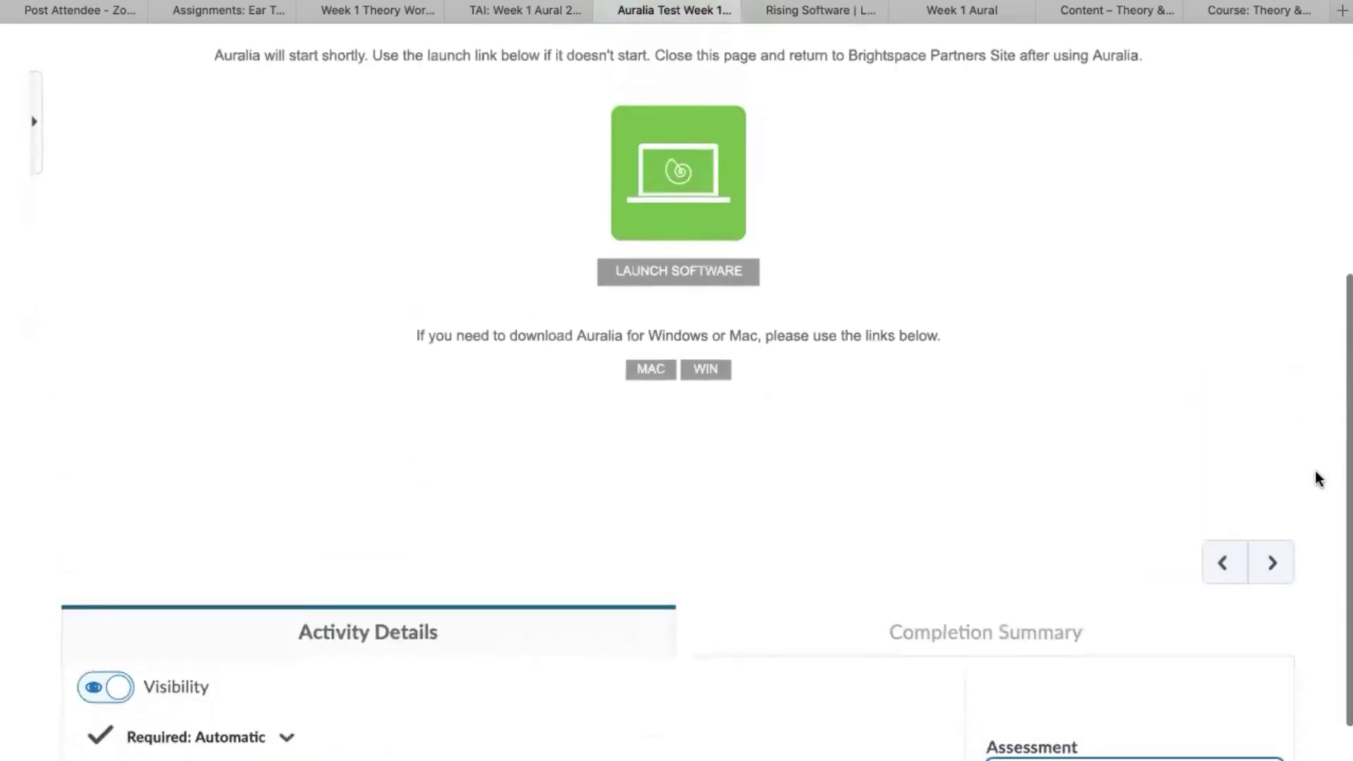
{"action": "scroll", "coordinate": [1317, 479], "scroll_direction": "up", "scroll_amount": 8}
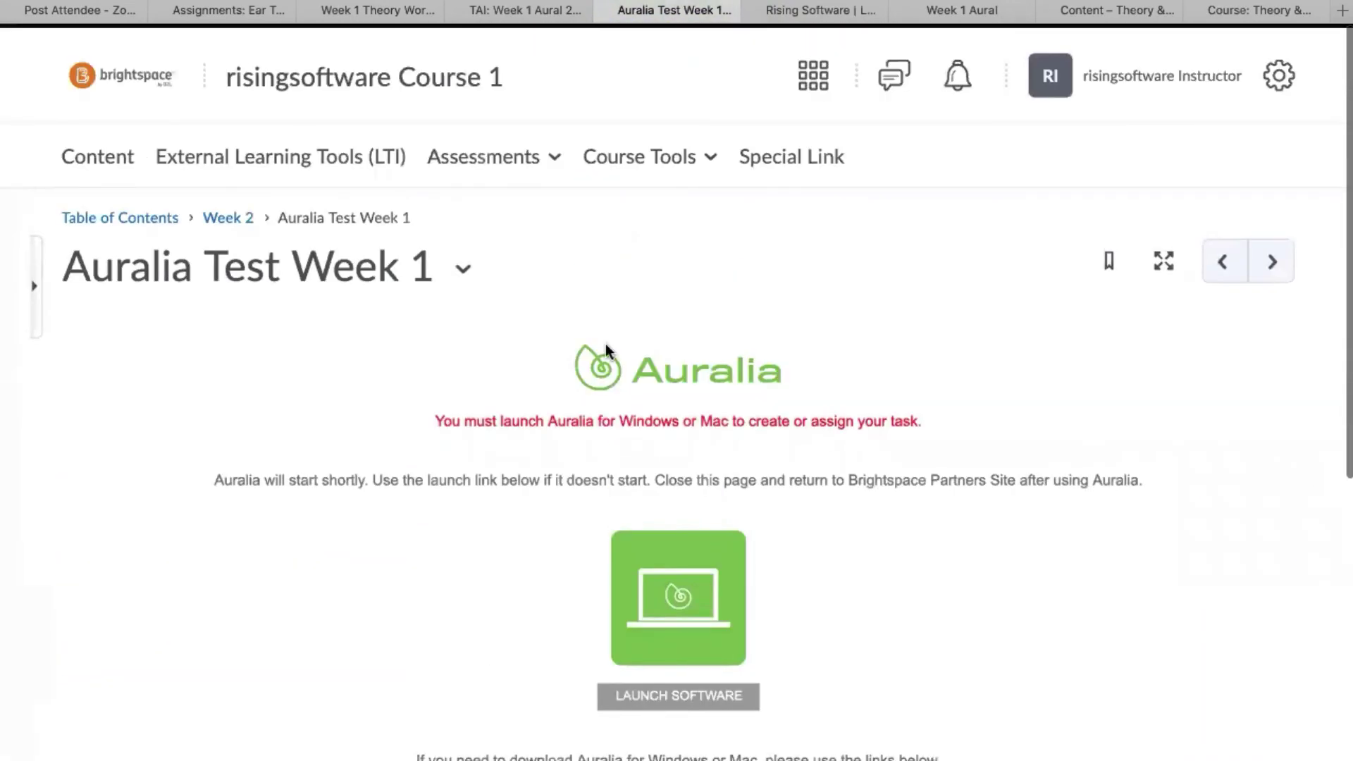
{"action": "left_click", "coordinate": [108, 157]}
{"action": "scroll", "coordinate": [973, 529], "scroll_direction": "down", "scroll_amount": 5}
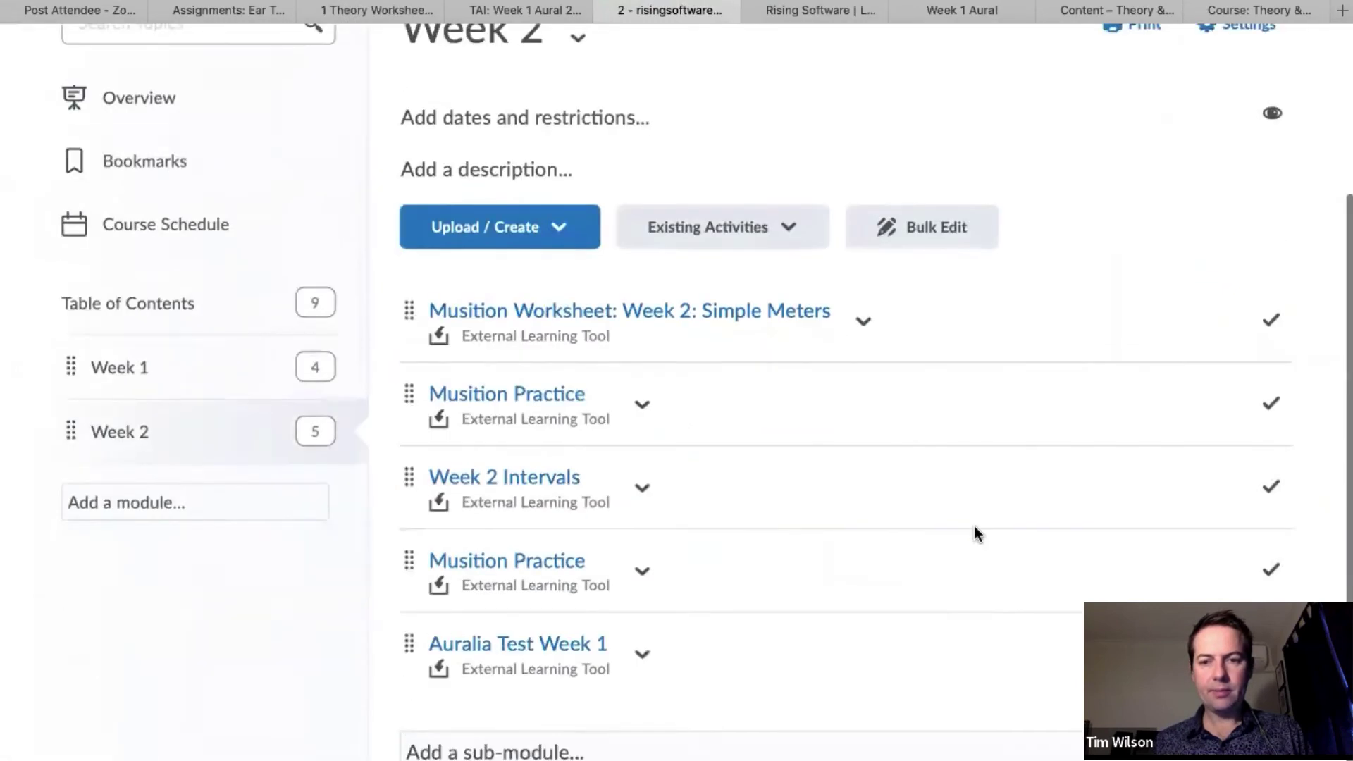
{"action": "scroll", "coordinate": [974, 525], "scroll_direction": "down", "scroll_amount": 1}
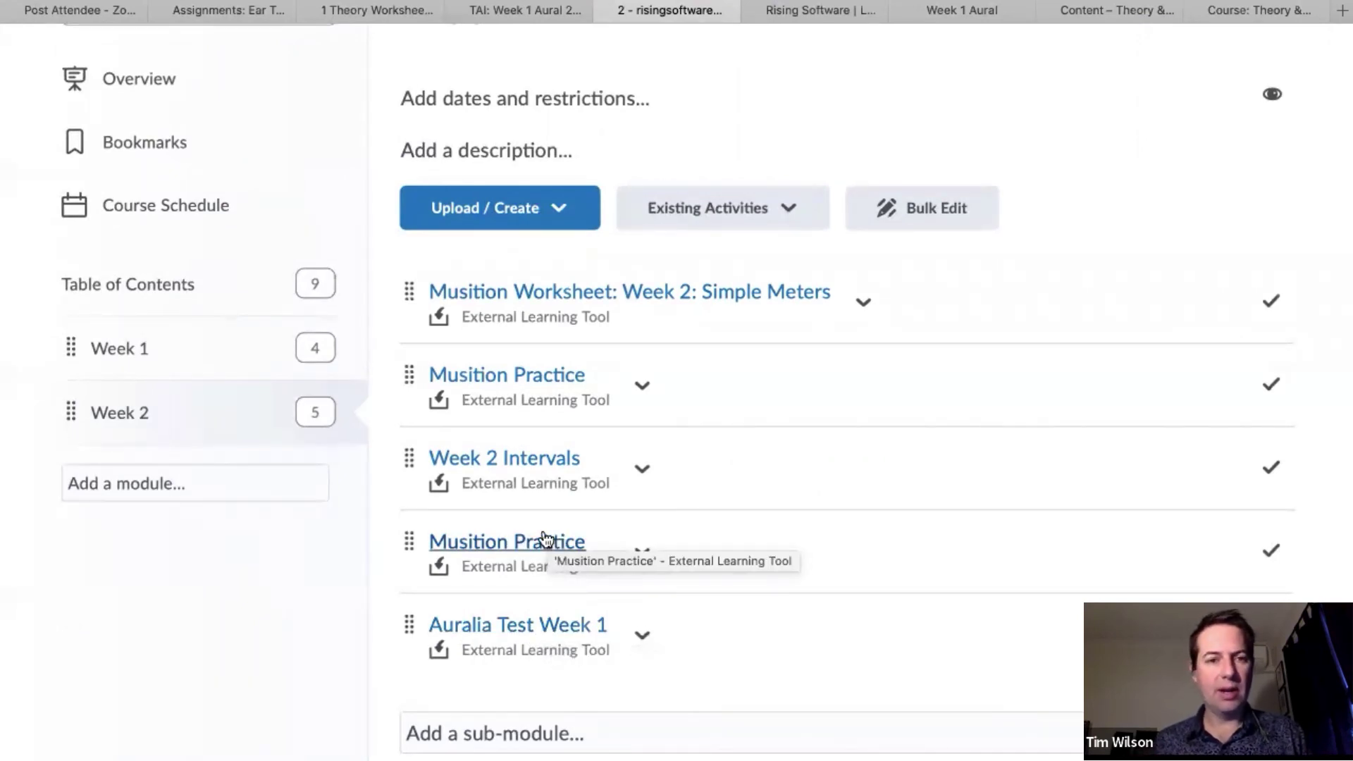
{"action": "scroll", "coordinate": [546, 539], "scroll_direction": "up", "scroll_amount": 5}
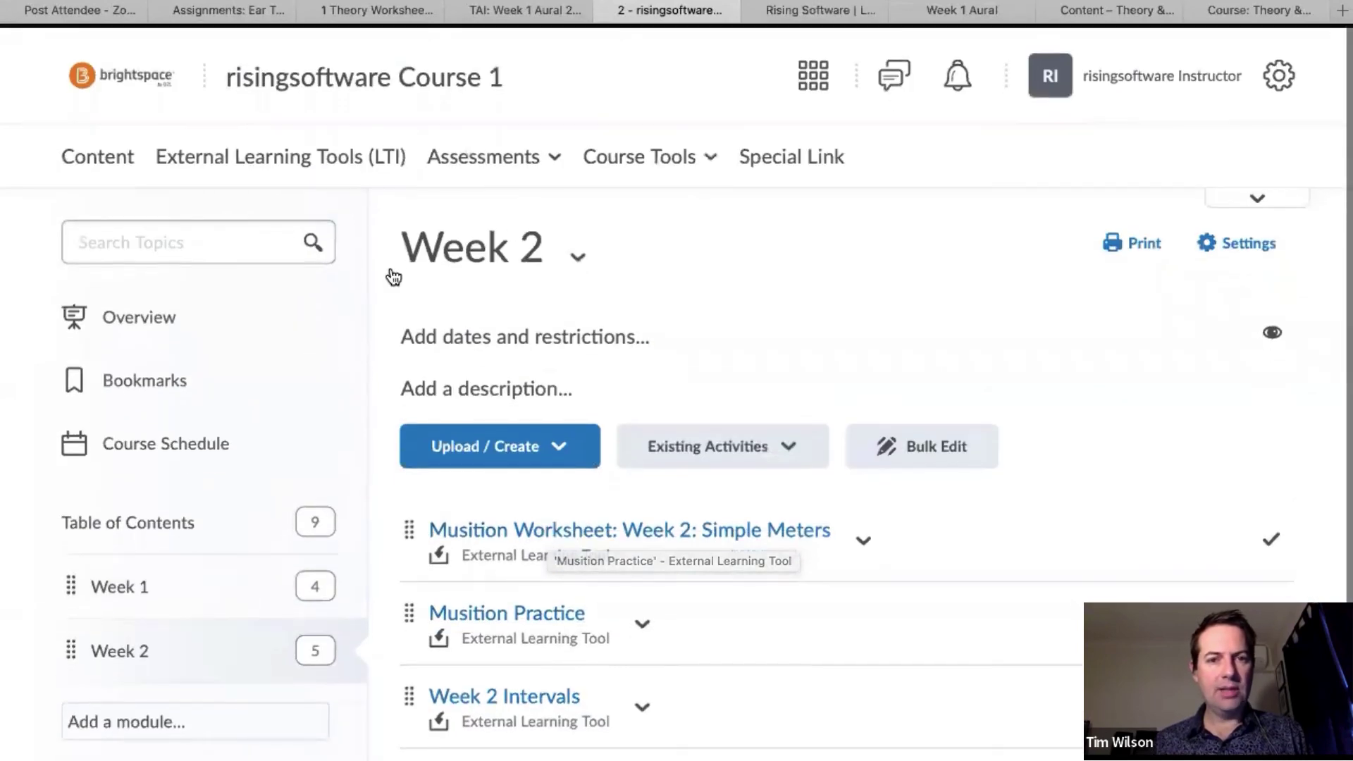
Open the course's Grades and review the grade items with their associations and maximum points in Manage Grades.
{"action": "left_click", "coordinate": [509, 162]}
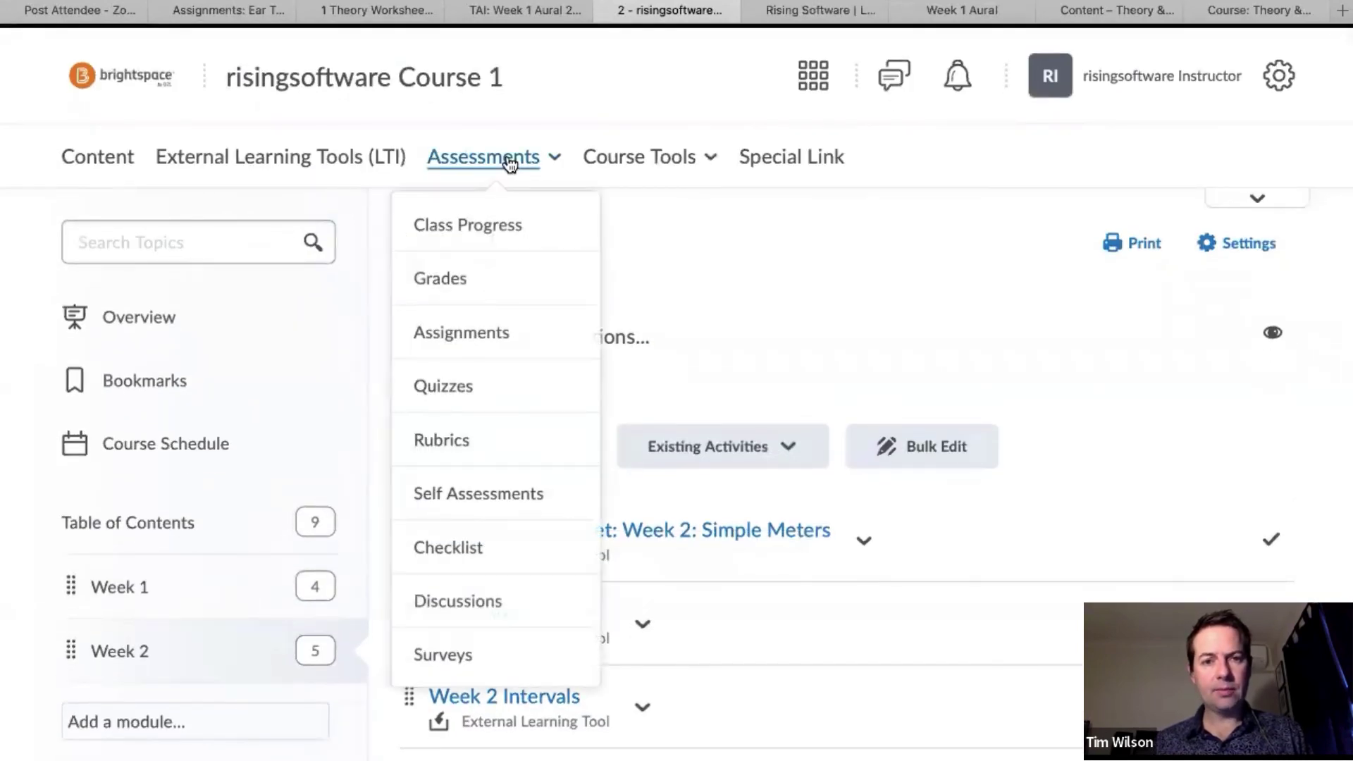
{"action": "left_click", "coordinate": [444, 280]}
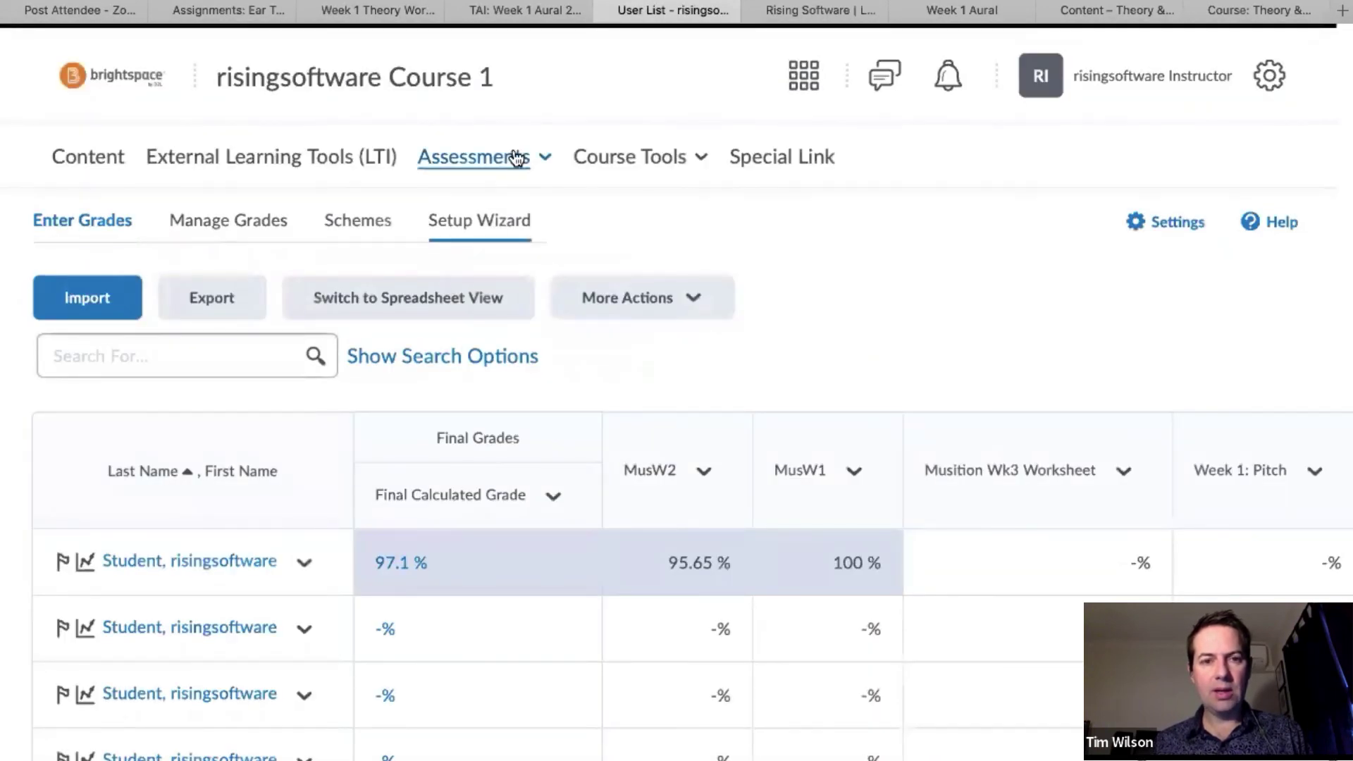
{"action": "left_click", "coordinate": [517, 158]}
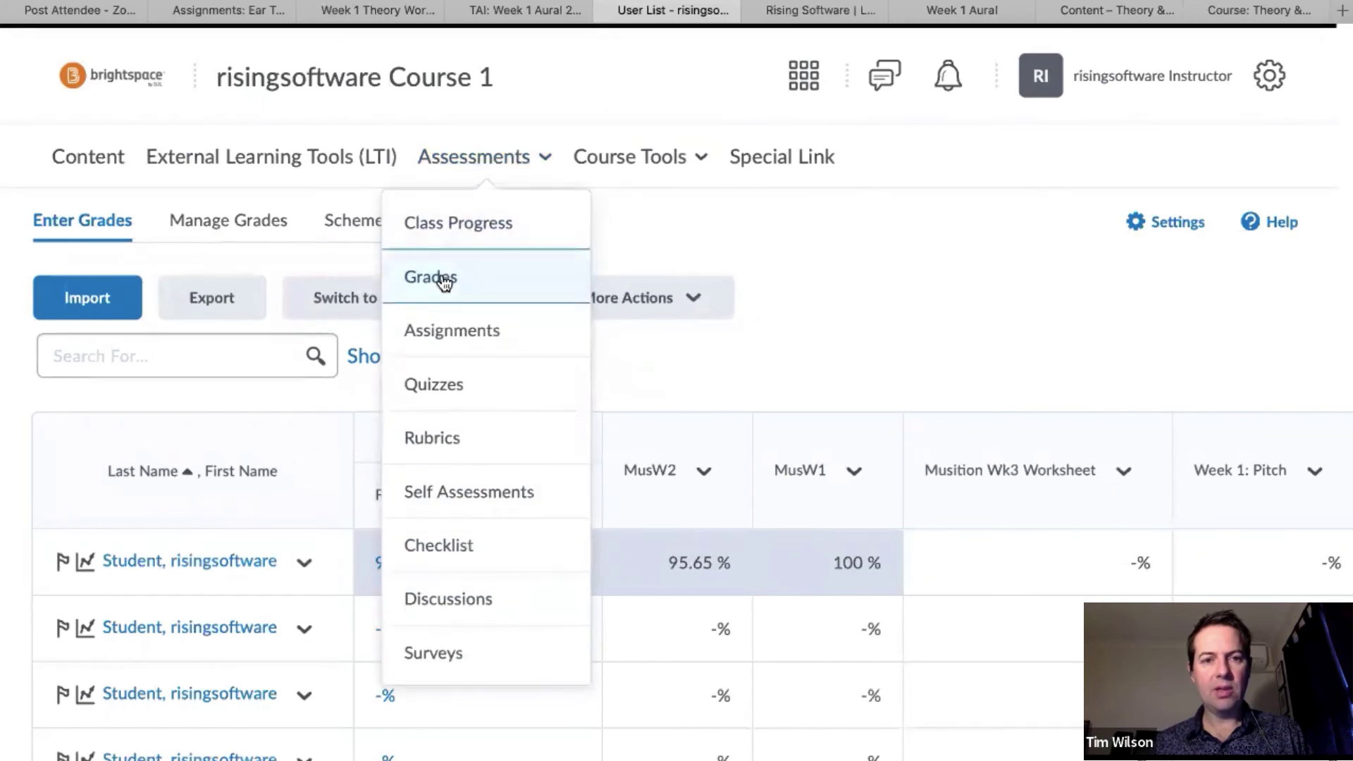
{"action": "left_click", "coordinate": [859, 237]}
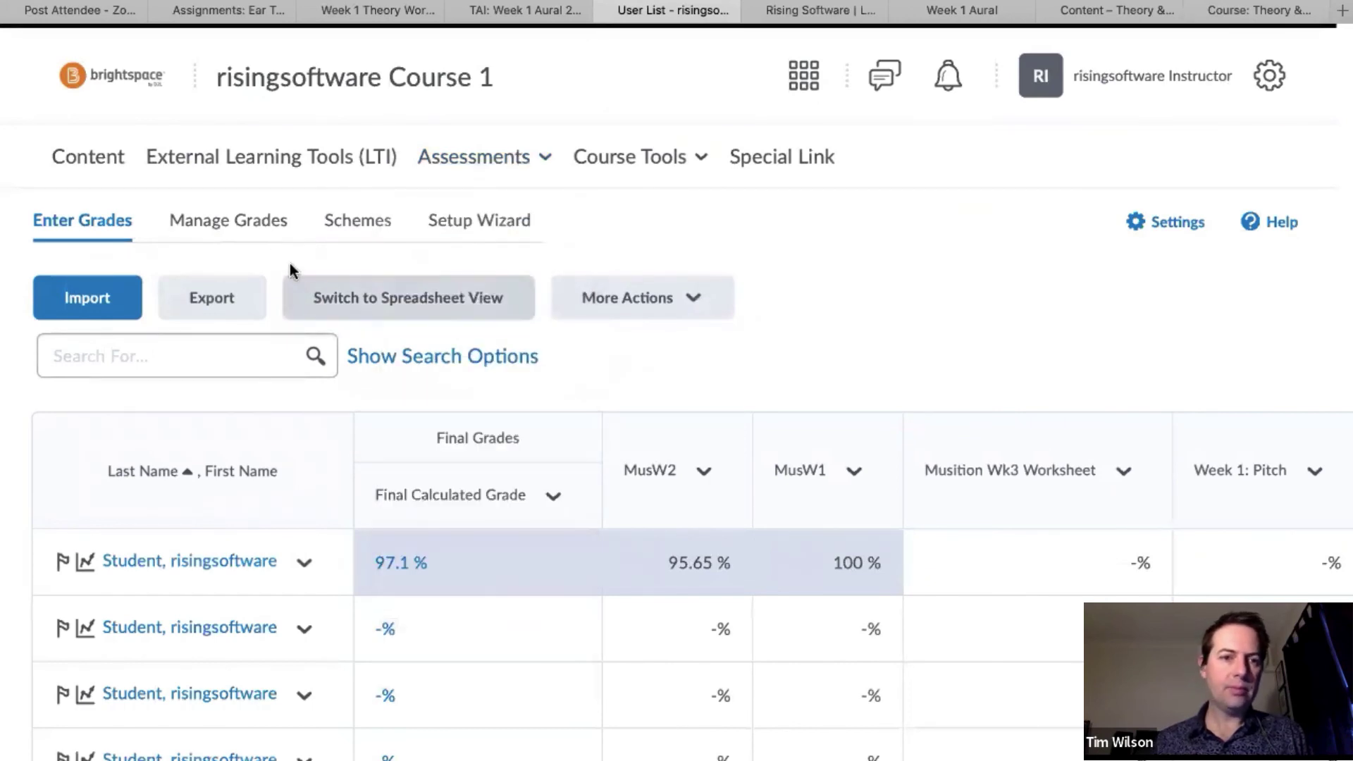
{"action": "left_click", "coordinate": [250, 229]}
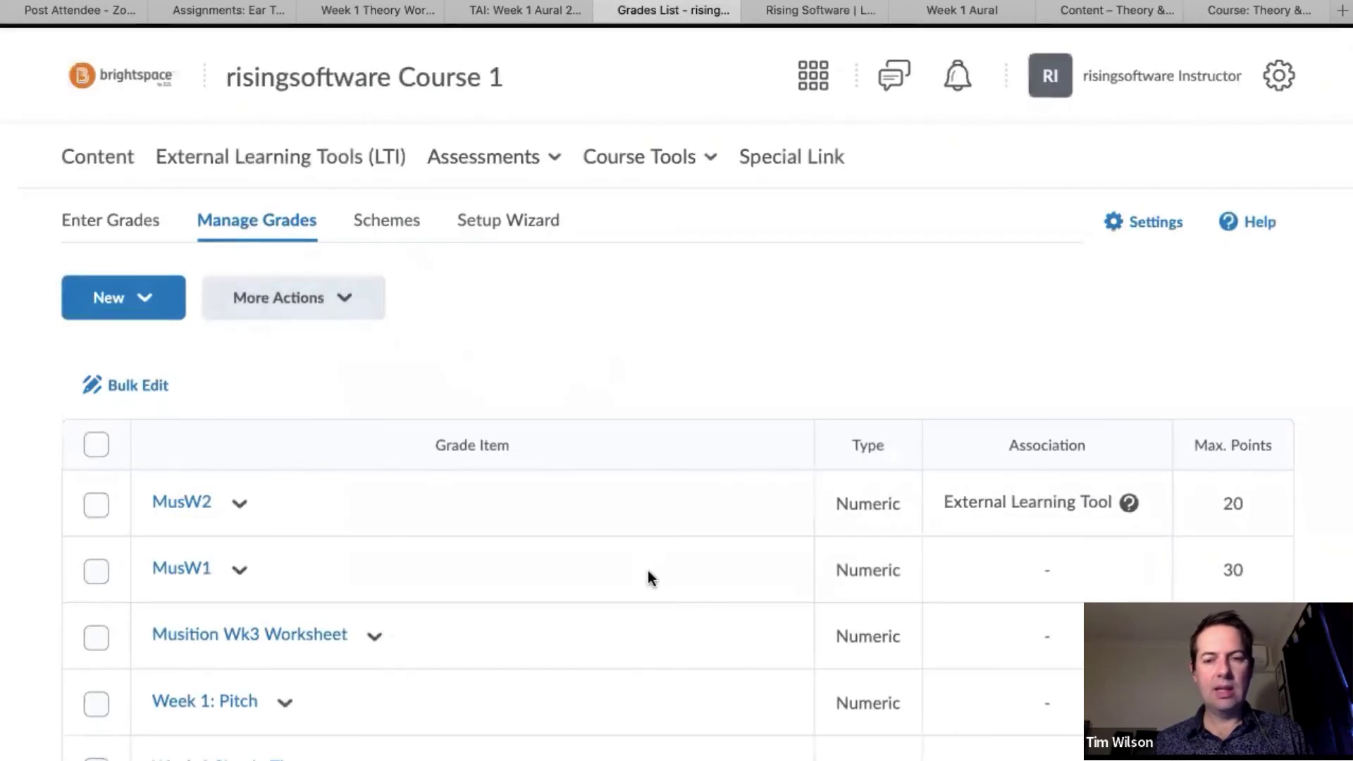
{"action": "scroll", "coordinate": [649, 569], "scroll_direction": "down", "scroll_amount": 5}
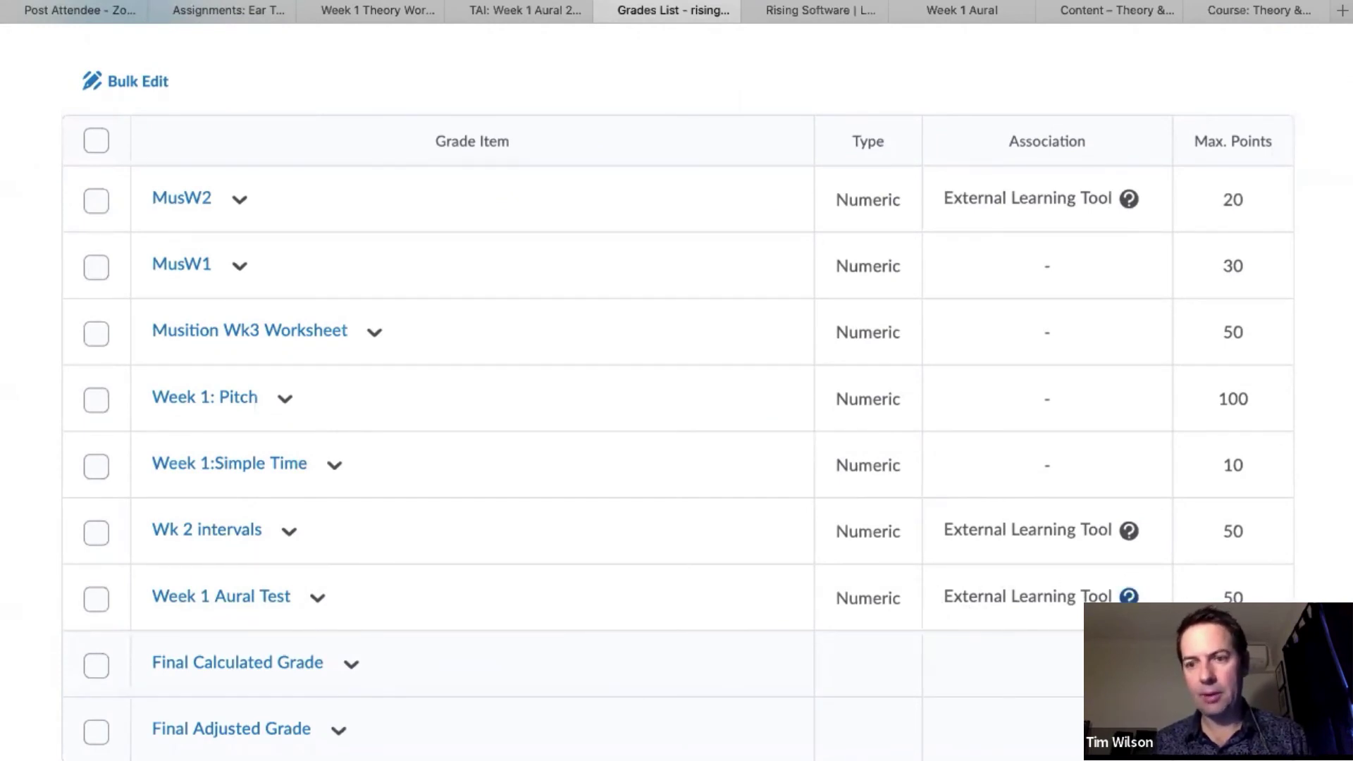
{"action": "scroll", "coordinate": [688, 551], "scroll_direction": "up", "scroll_amount": 5}
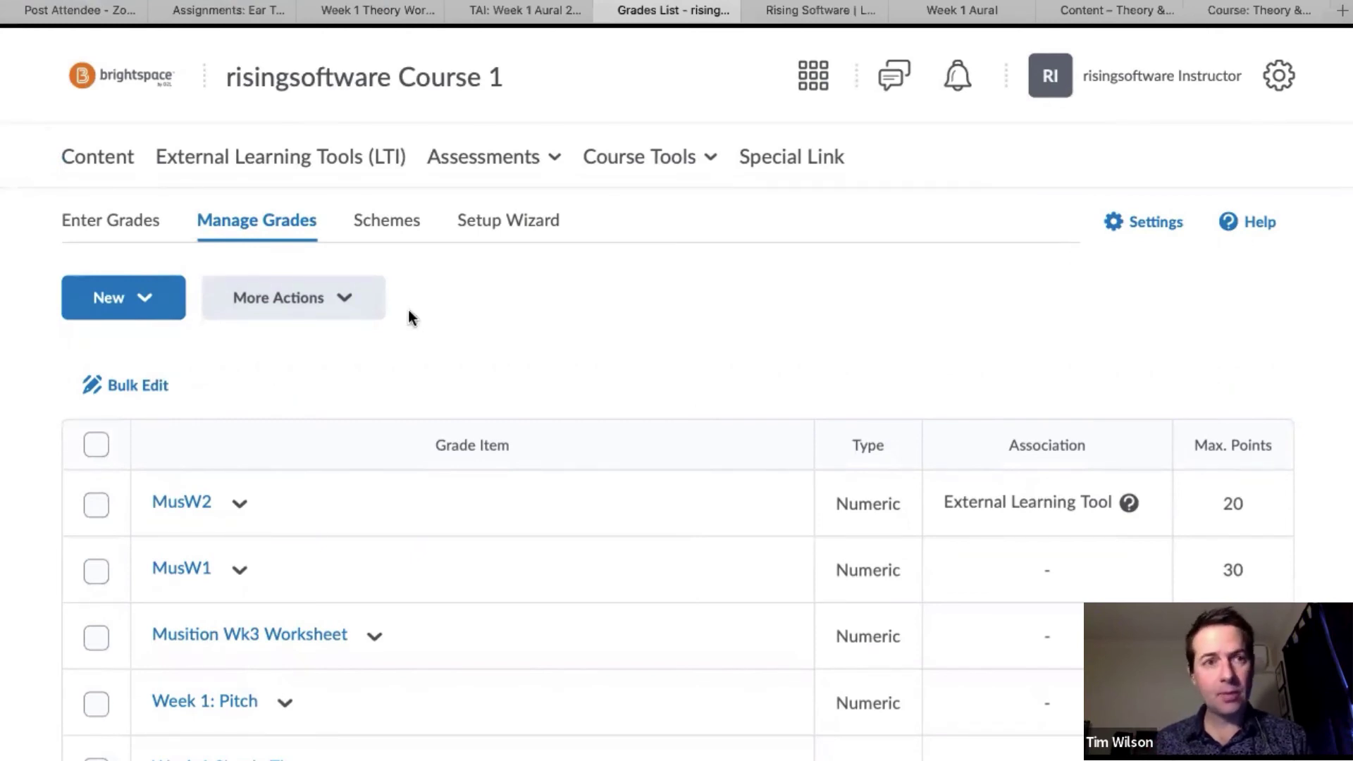
Switch to the Canvas ET101 course to view its Assignments list.
{"action": "left_click", "coordinate": [230, 14]}
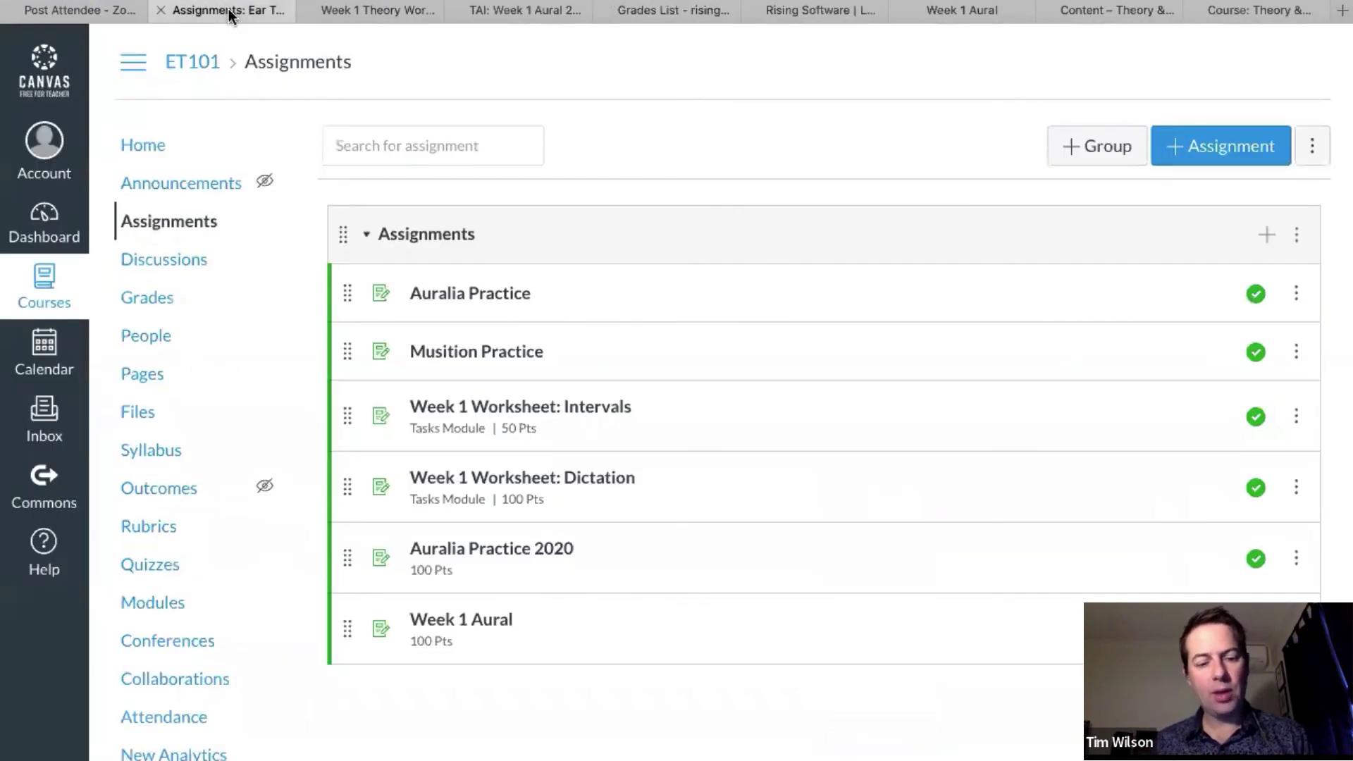
{"action": "key", "text": "super+Tab"}
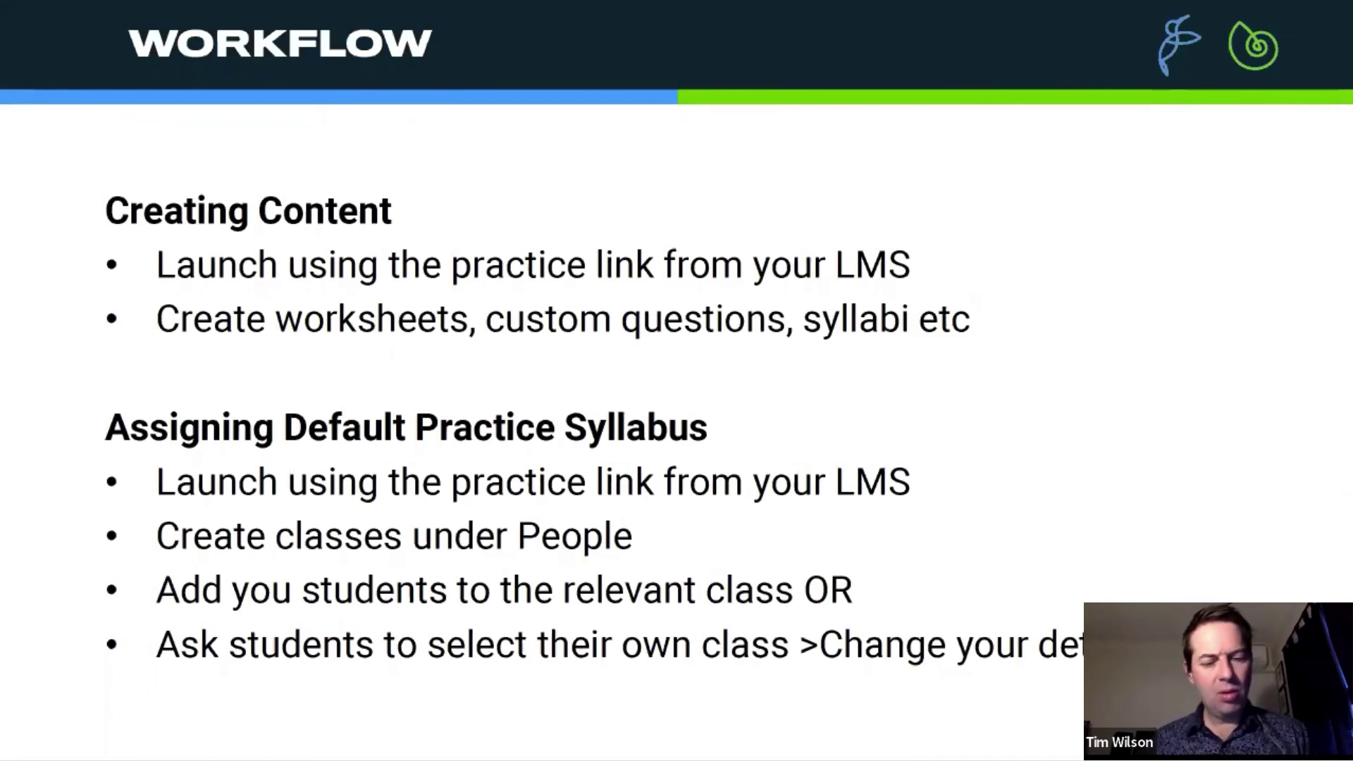
{"action": "key", "text": "super+Tab"}
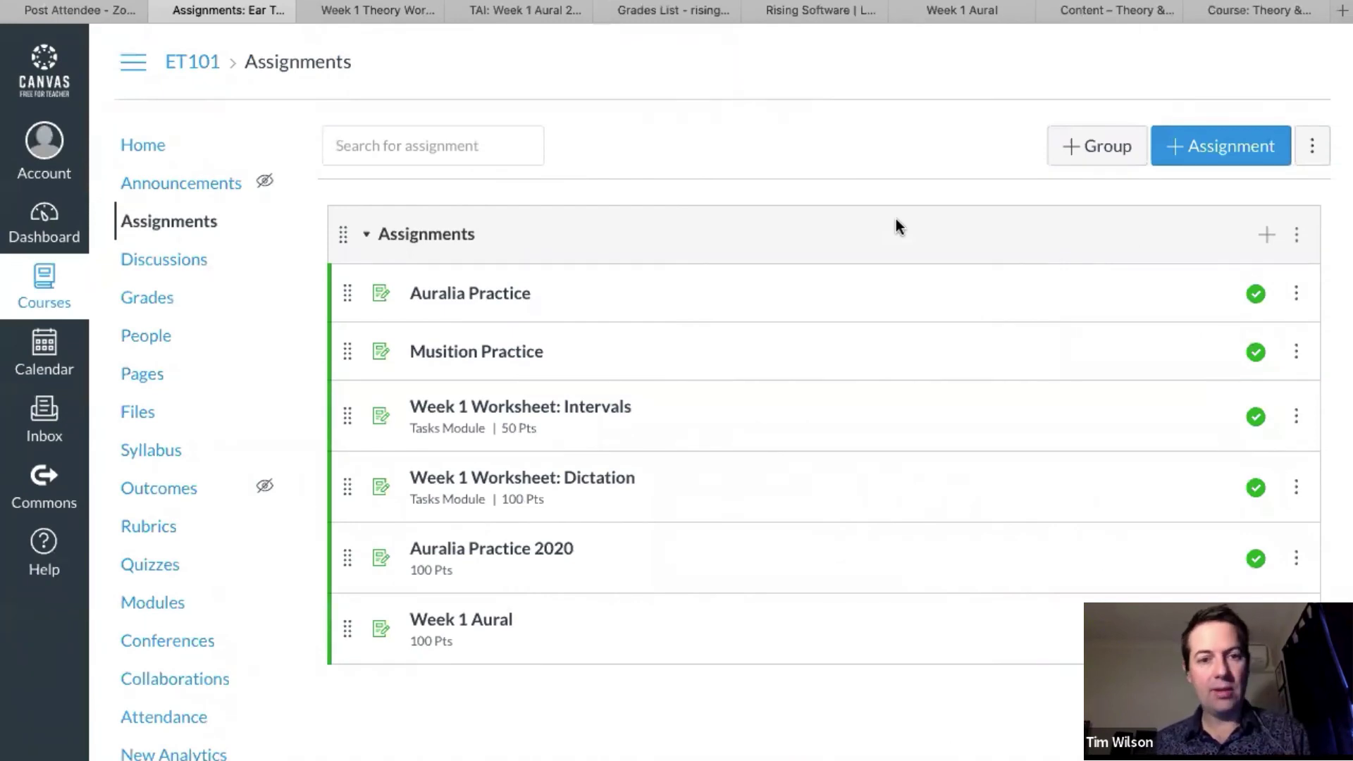
Open the Auralia Practice 2020 assignment, load it in a new window and launch the Auralia software.
{"action": "left_click", "coordinate": [476, 556]}
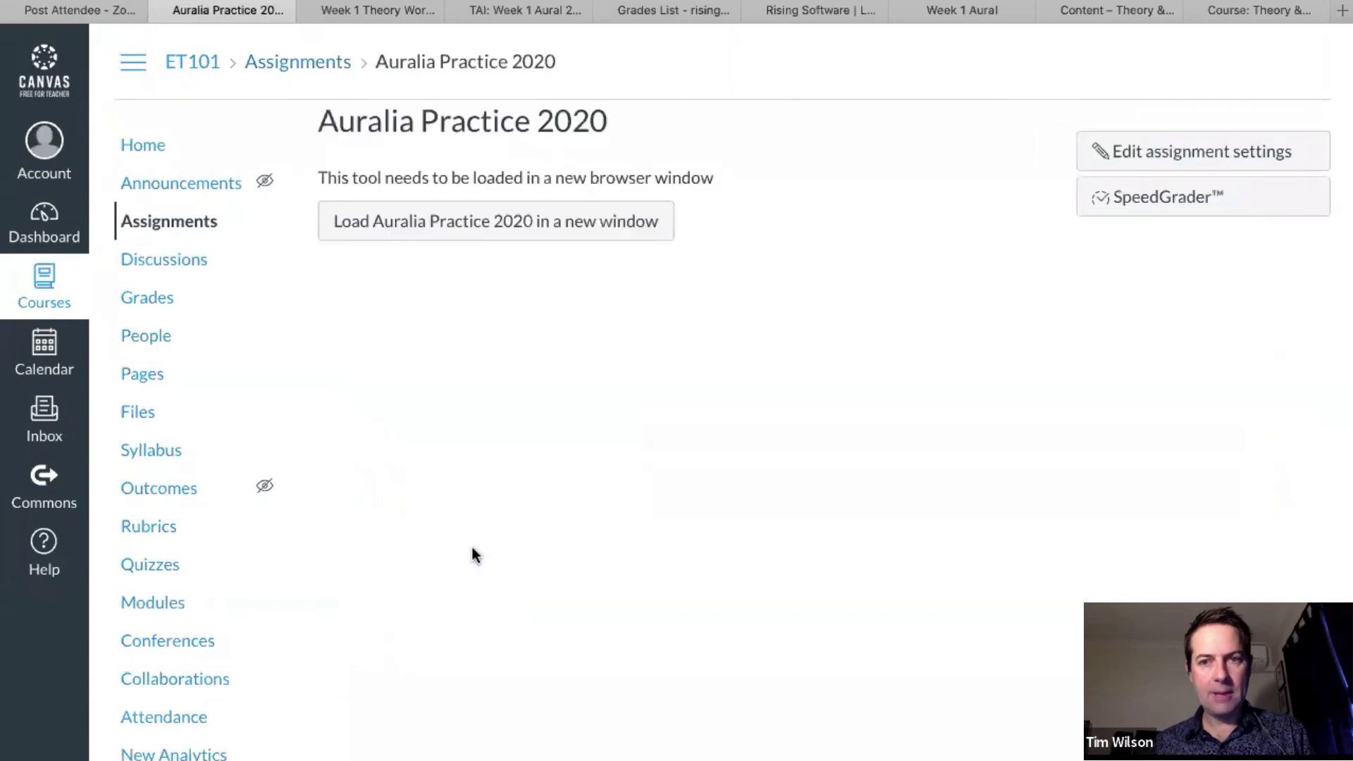
{"action": "left_click", "coordinate": [577, 222]}
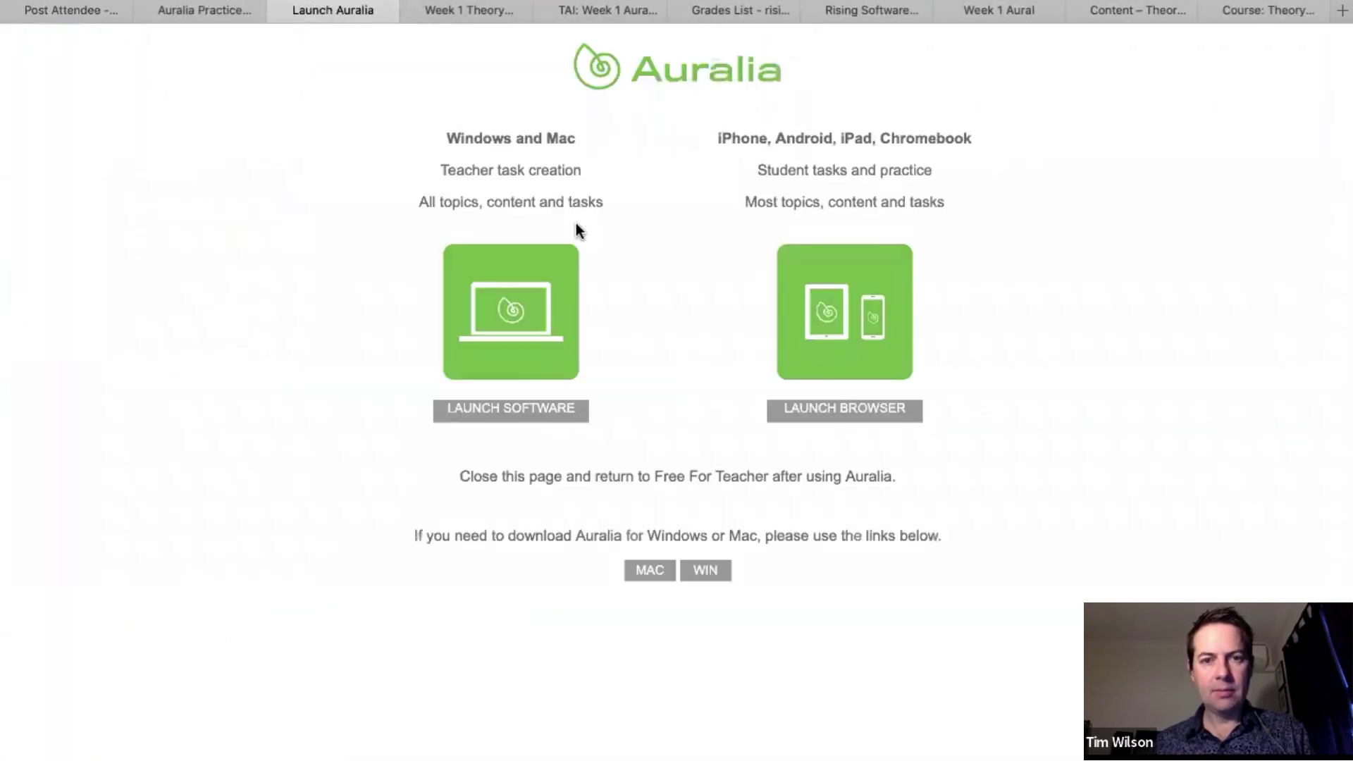
{"action": "left_click", "coordinate": [512, 416]}
{"action": "left_click", "coordinate": [872, 410]}
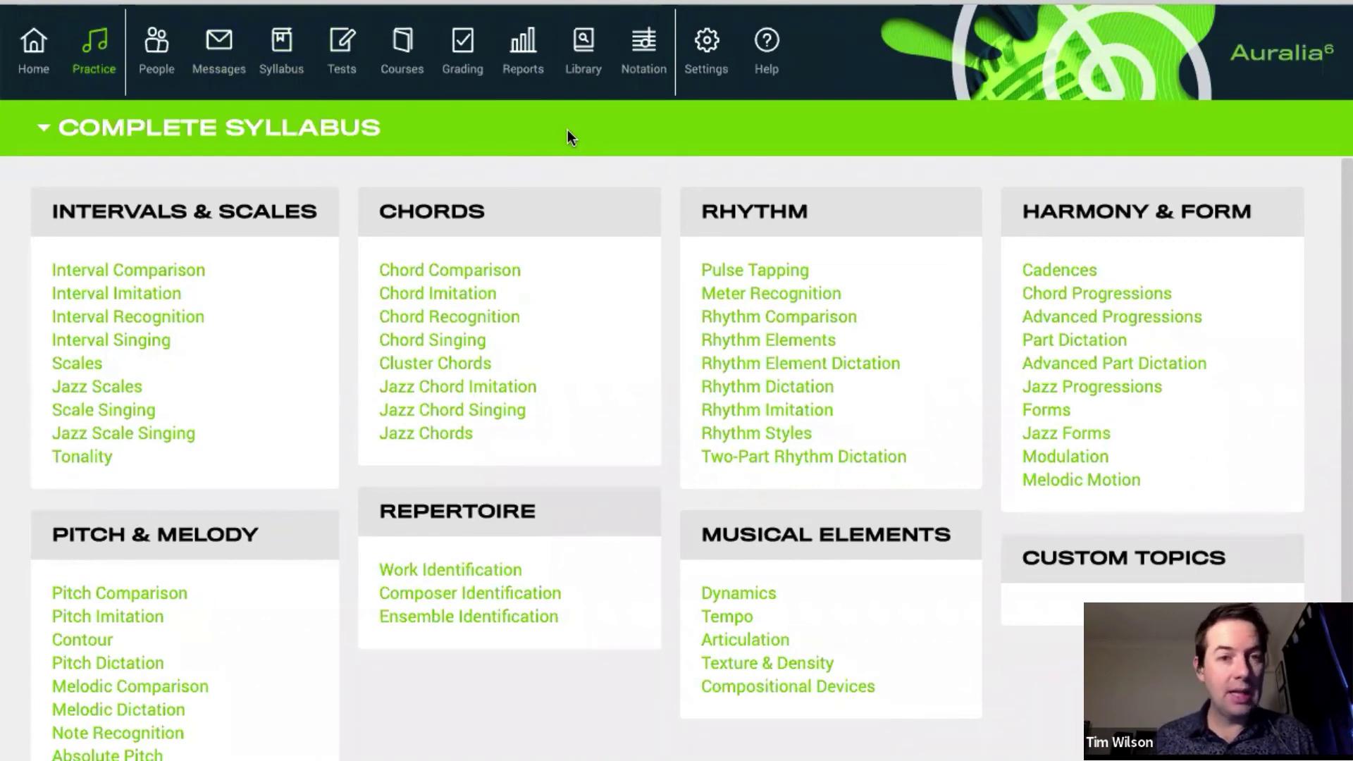
Look through Auralia's syllabi, the Week 1 Aural test details and the content library.
{"action": "left_click", "coordinate": [283, 47]}
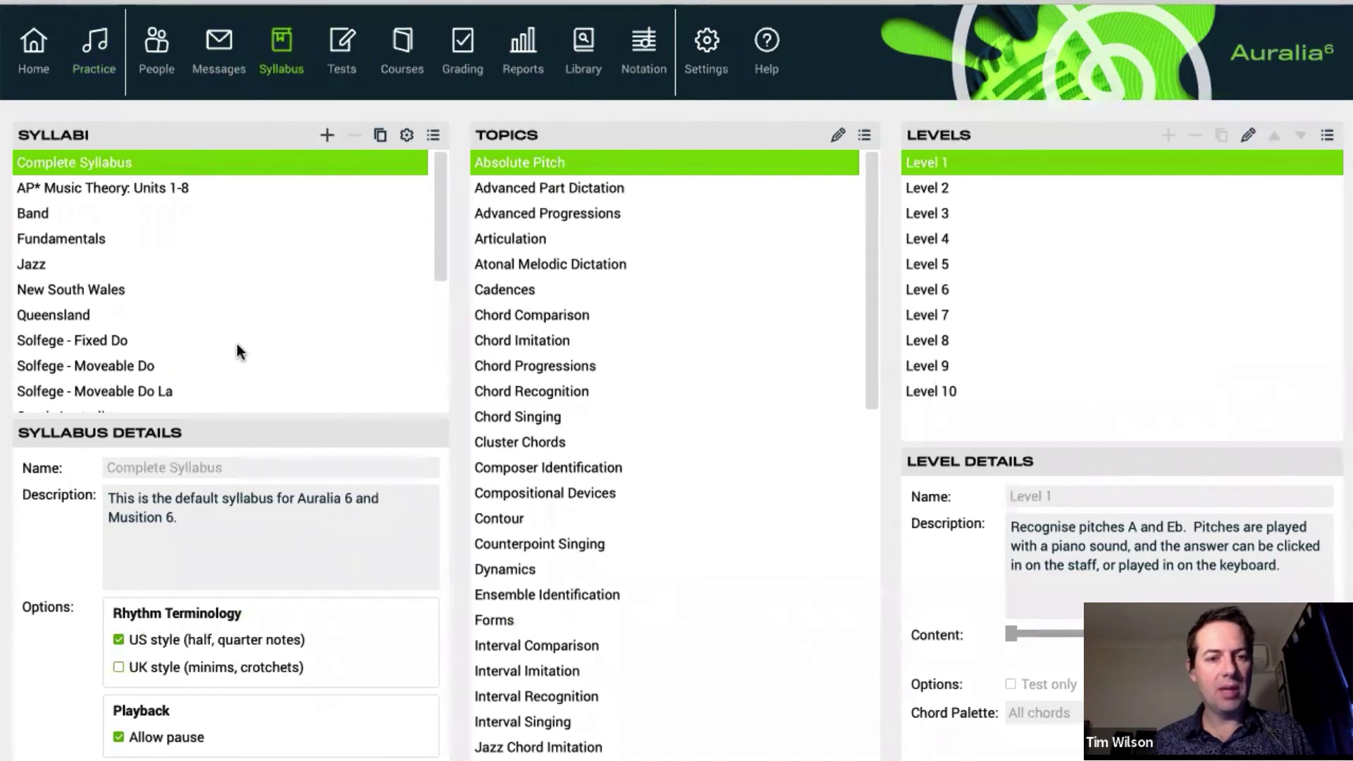
{"action": "left_click", "coordinate": [345, 68]}
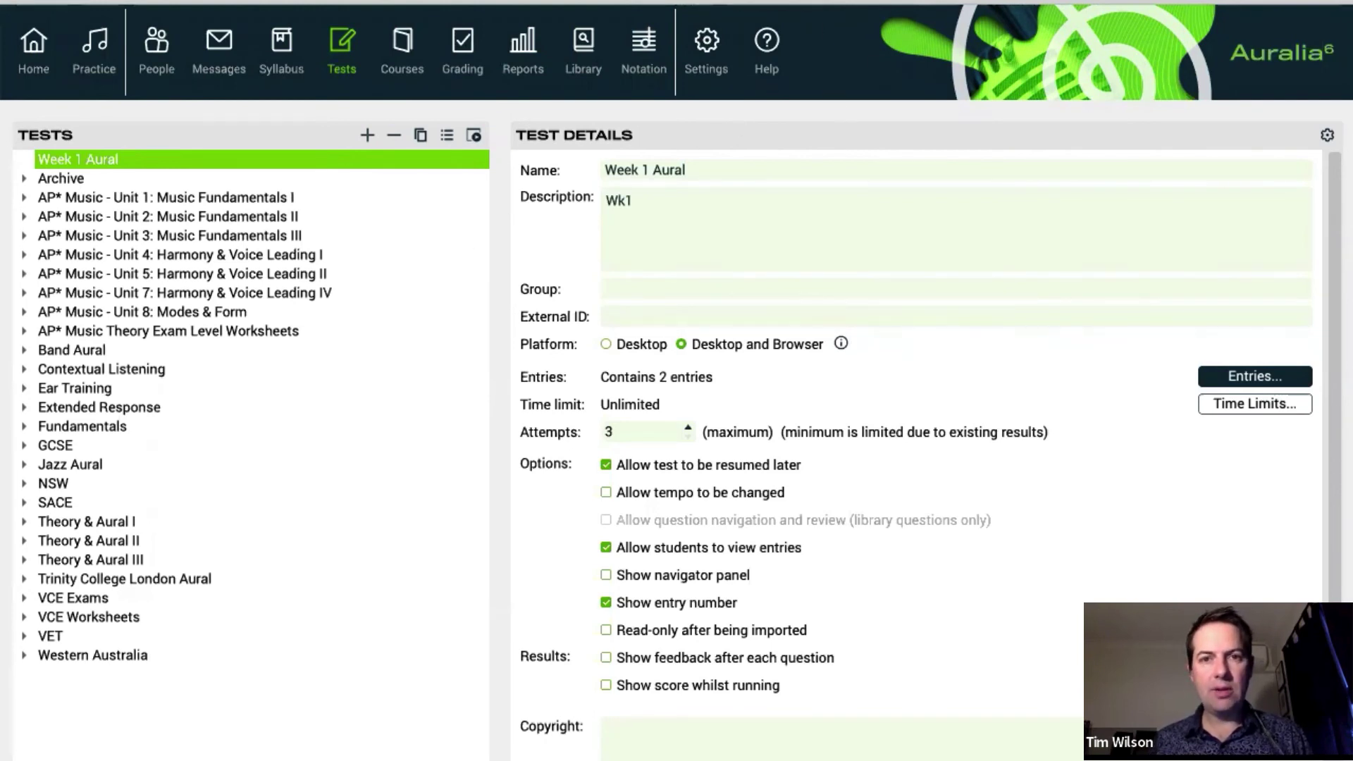
{"action": "left_click", "coordinate": [582, 44]}
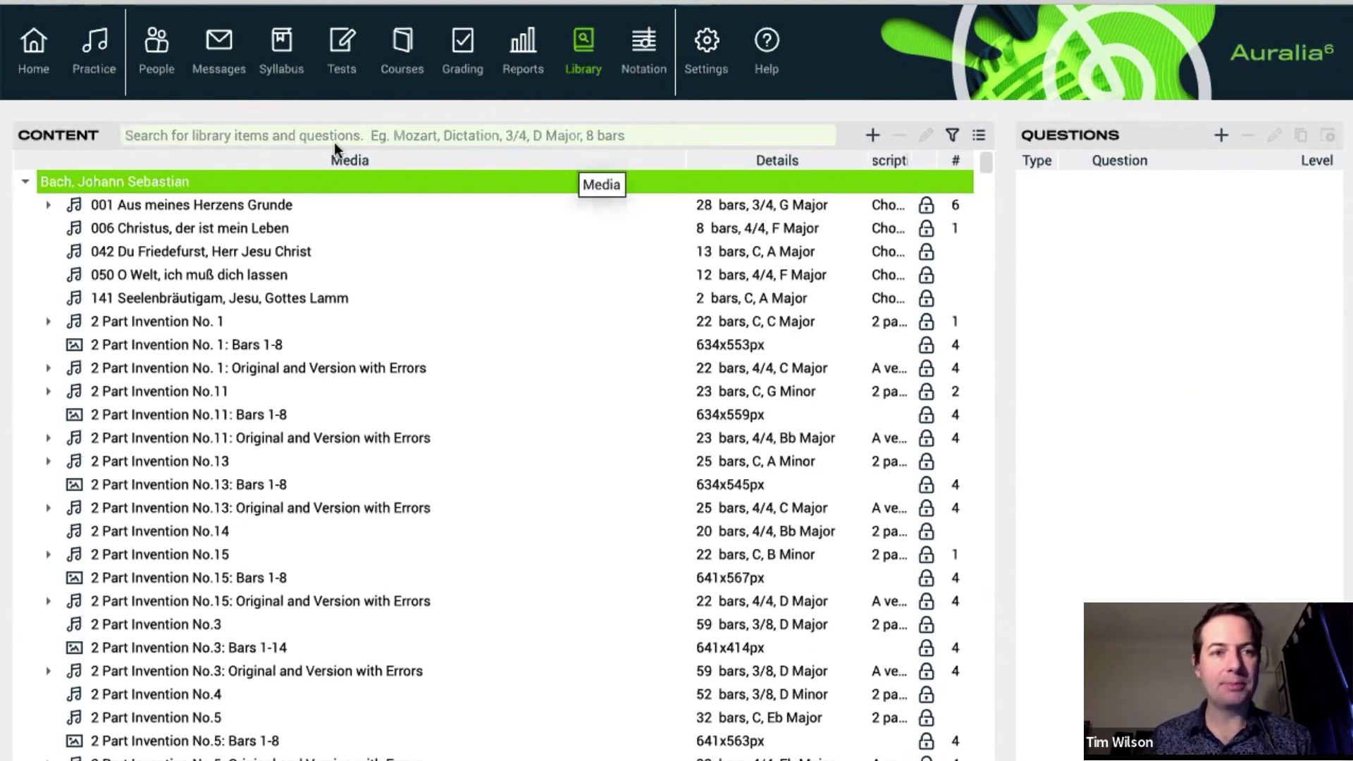
Make Fundamentals the default syllabus for the Default Class.
{"action": "left_click", "coordinate": [163, 54]}
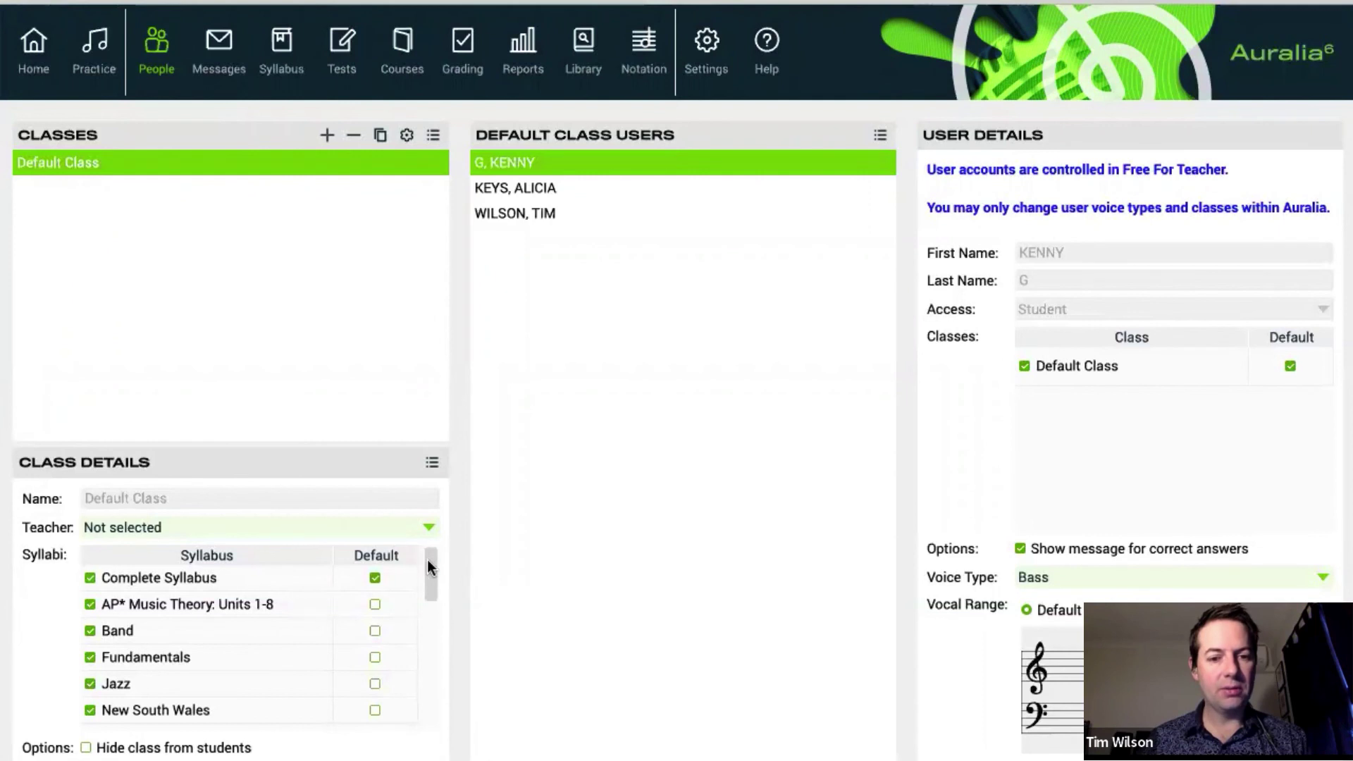
{"action": "mouse_move", "coordinate": [428, 561]}
{"action": "left_mouse_down"}
{"action": "mouse_move", "coordinate": [431, 662]}
{"action": "mouse_move", "coordinate": [431, 560]}
{"action": "left_mouse_up"}
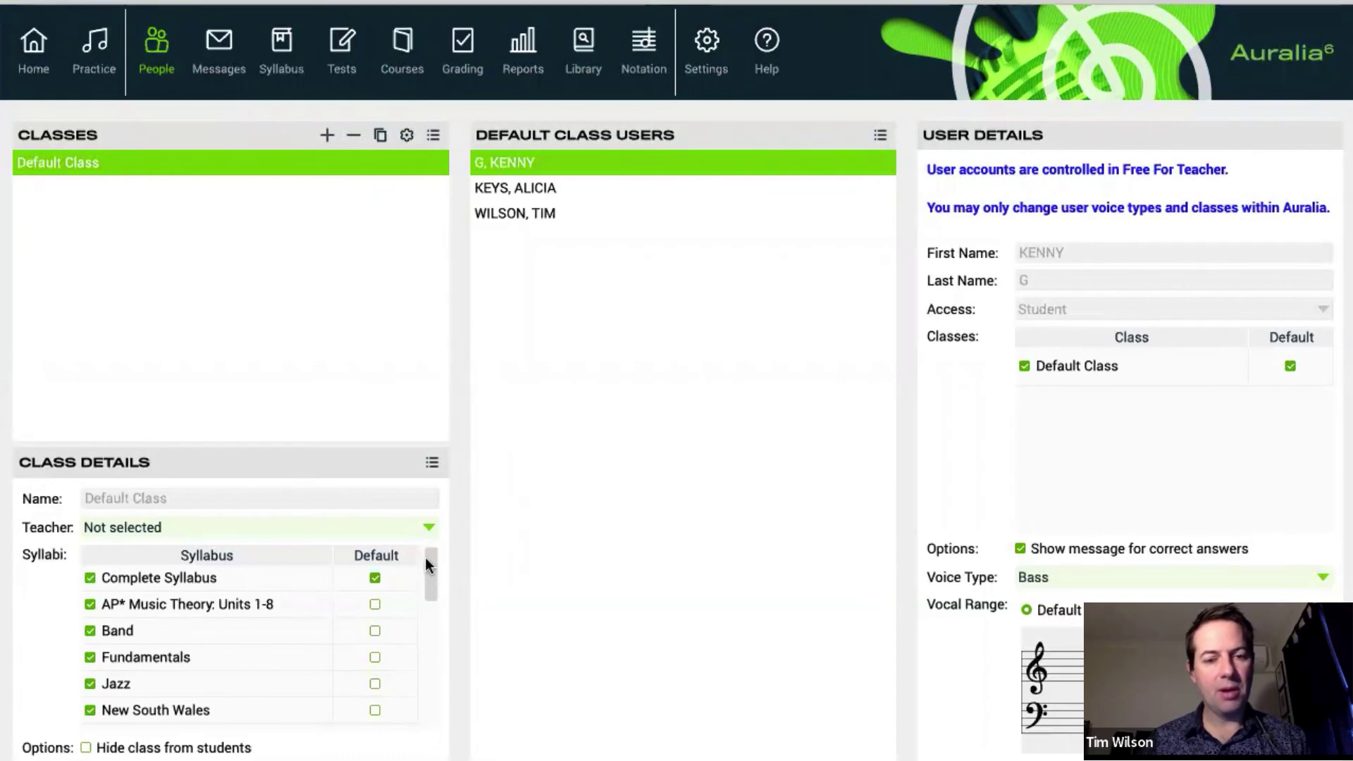
{"action": "left_click_drag", "start_coordinate": [425, 557], "coordinate": [425, 569]}
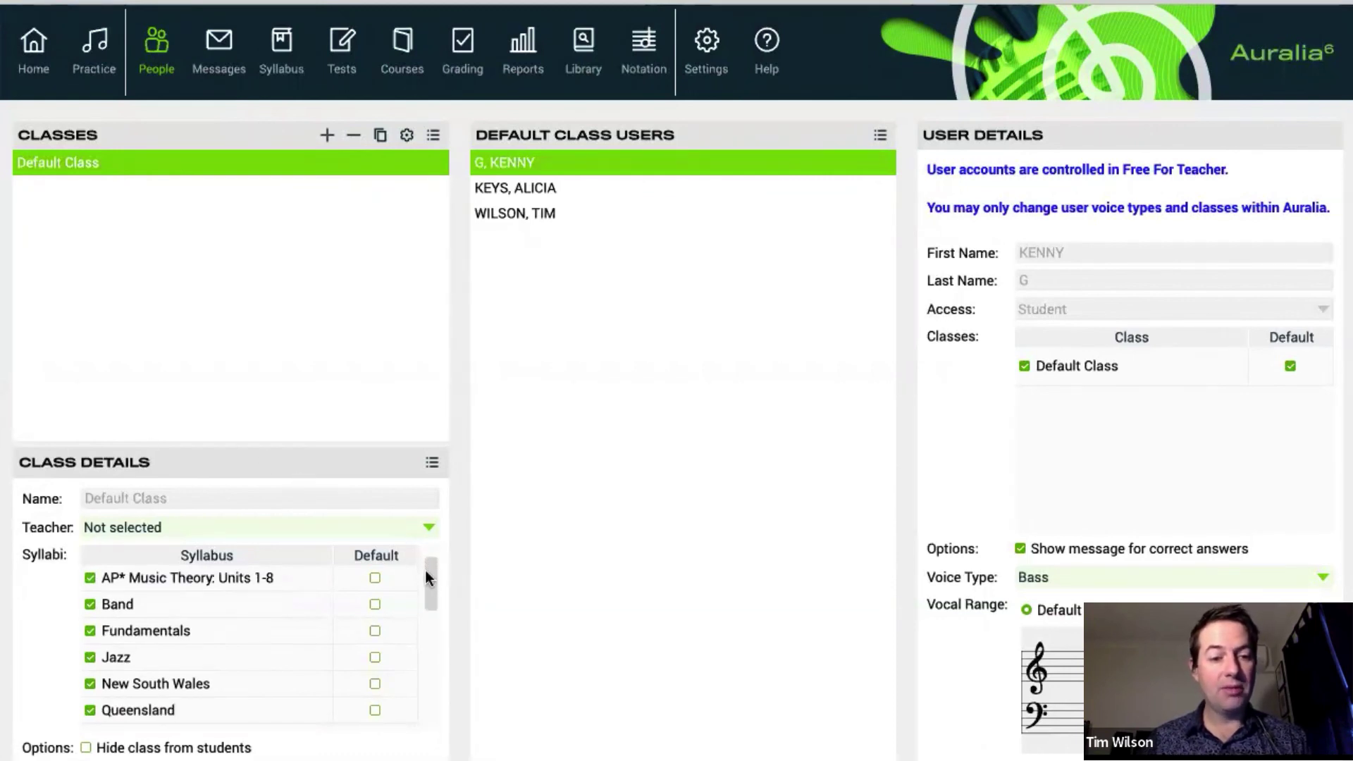
{"action": "left_click", "coordinate": [374, 630]}
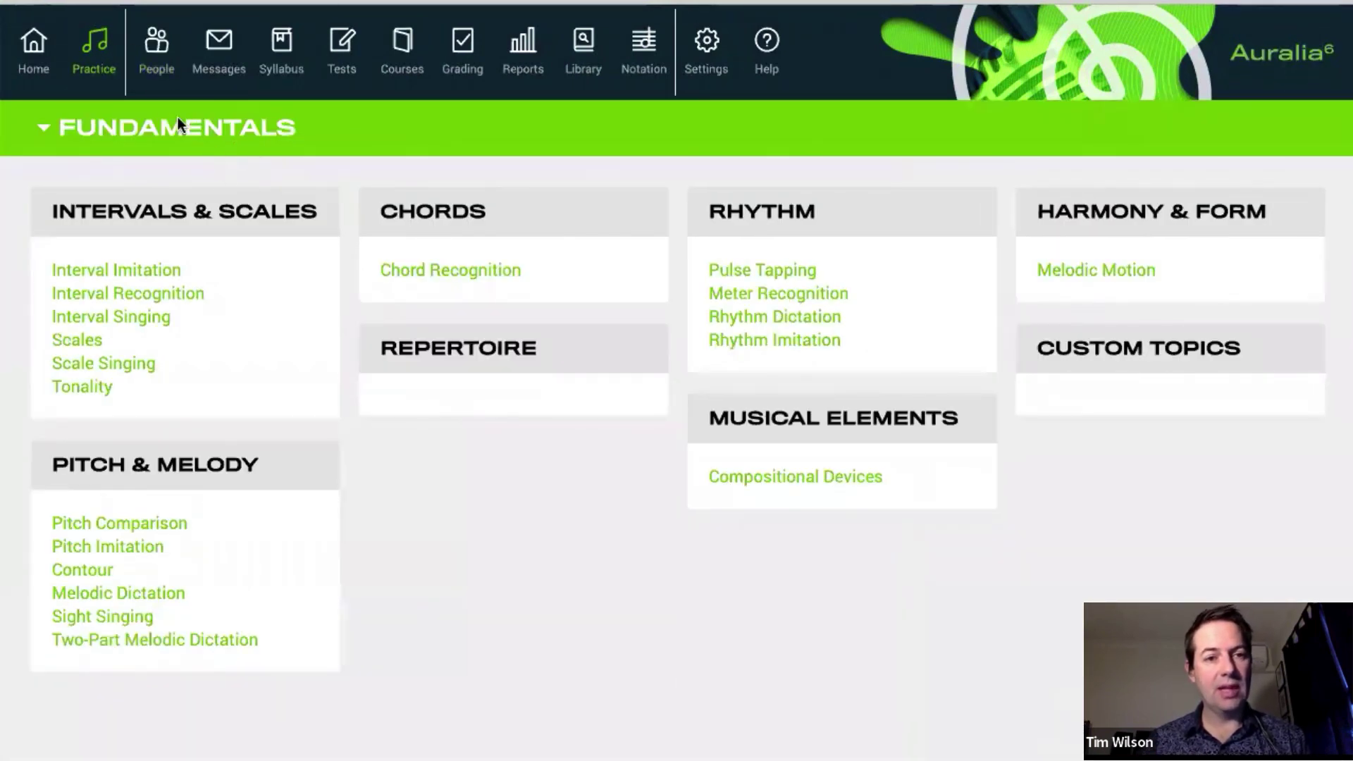
View the practice topics under Complete Syllabus, and switch back to the Fundamentals syllabus.
{"action": "left_click", "coordinate": [162, 134]}
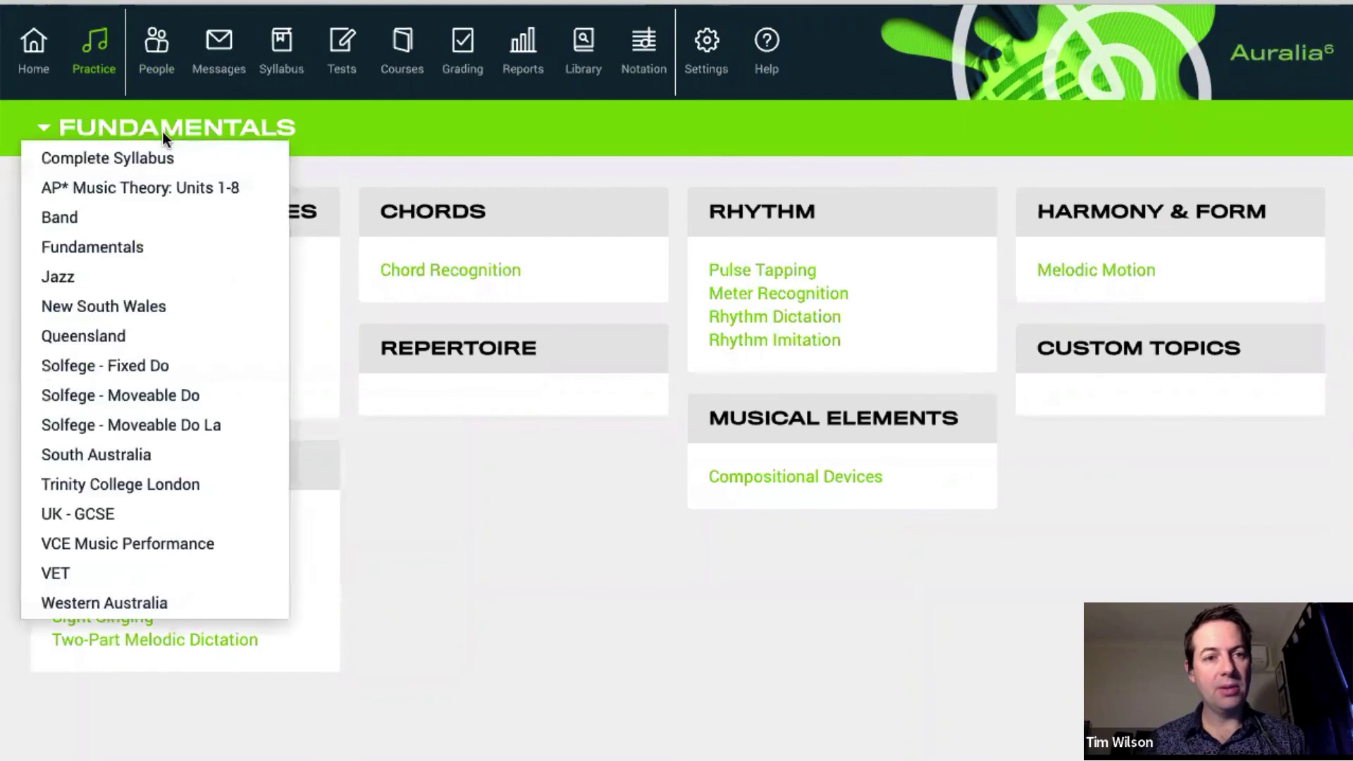
{"action": "left_click", "coordinate": [133, 156]}
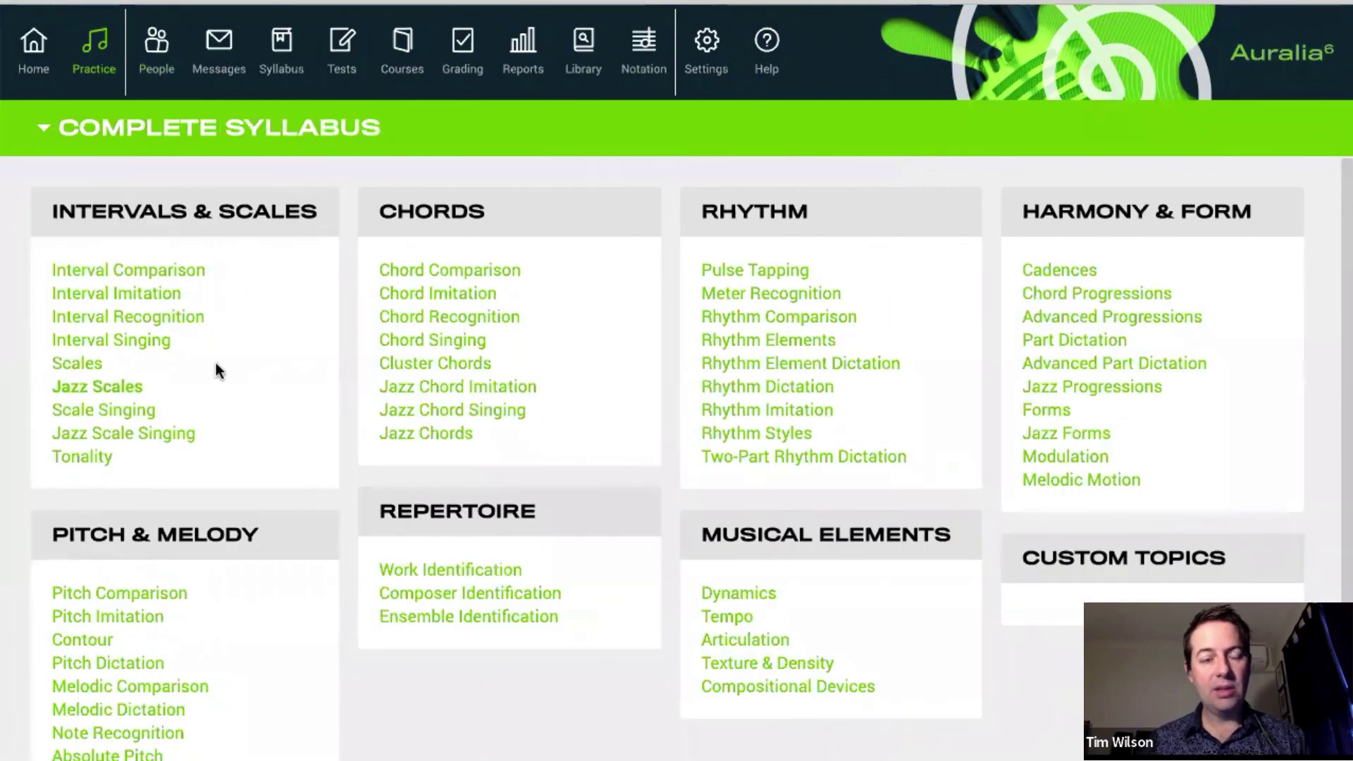
{"action": "left_click", "coordinate": [224, 130]}
{"action": "left_click", "coordinate": [193, 243]}
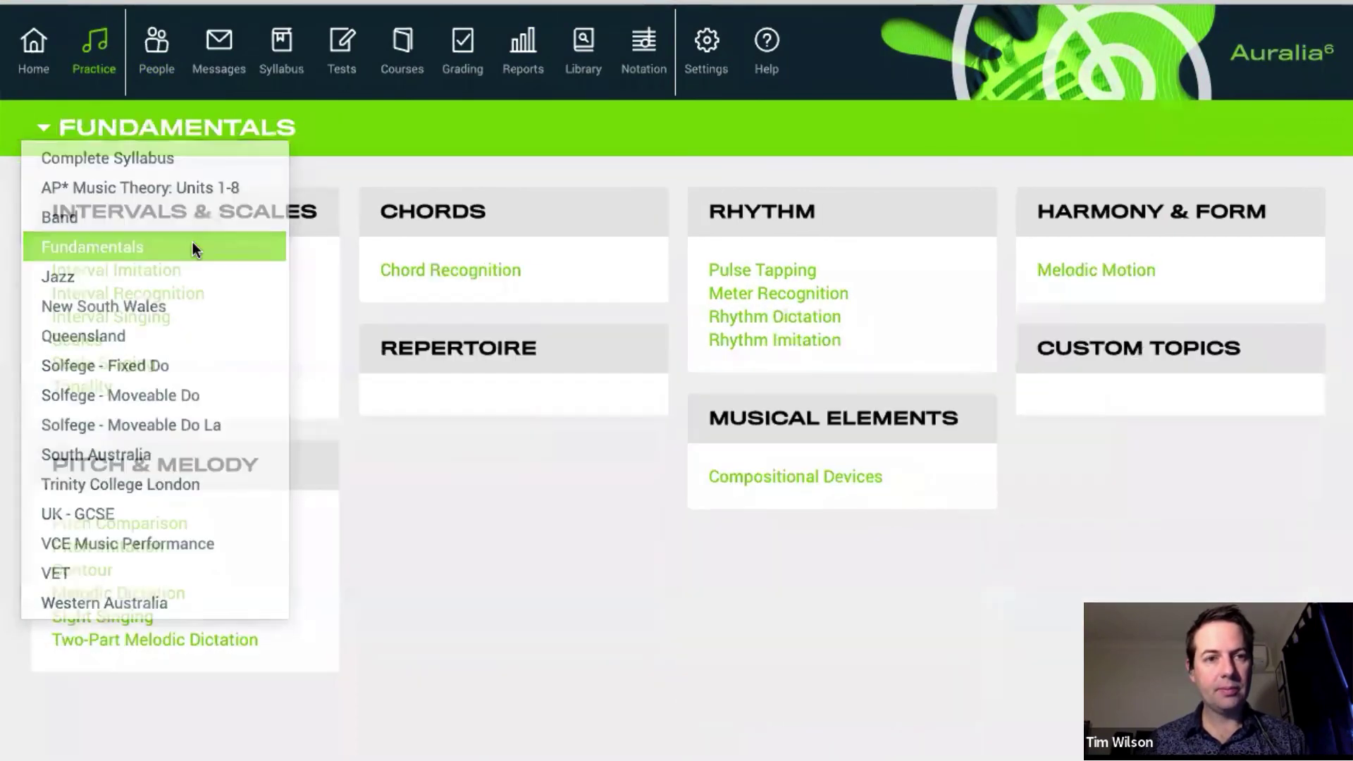
Remove the AP* Music Theory: Units 1-8, Band, Jazz, New South Wales and Queensland syllabi from the Default Class.
{"action": "left_click", "coordinate": [159, 59]}
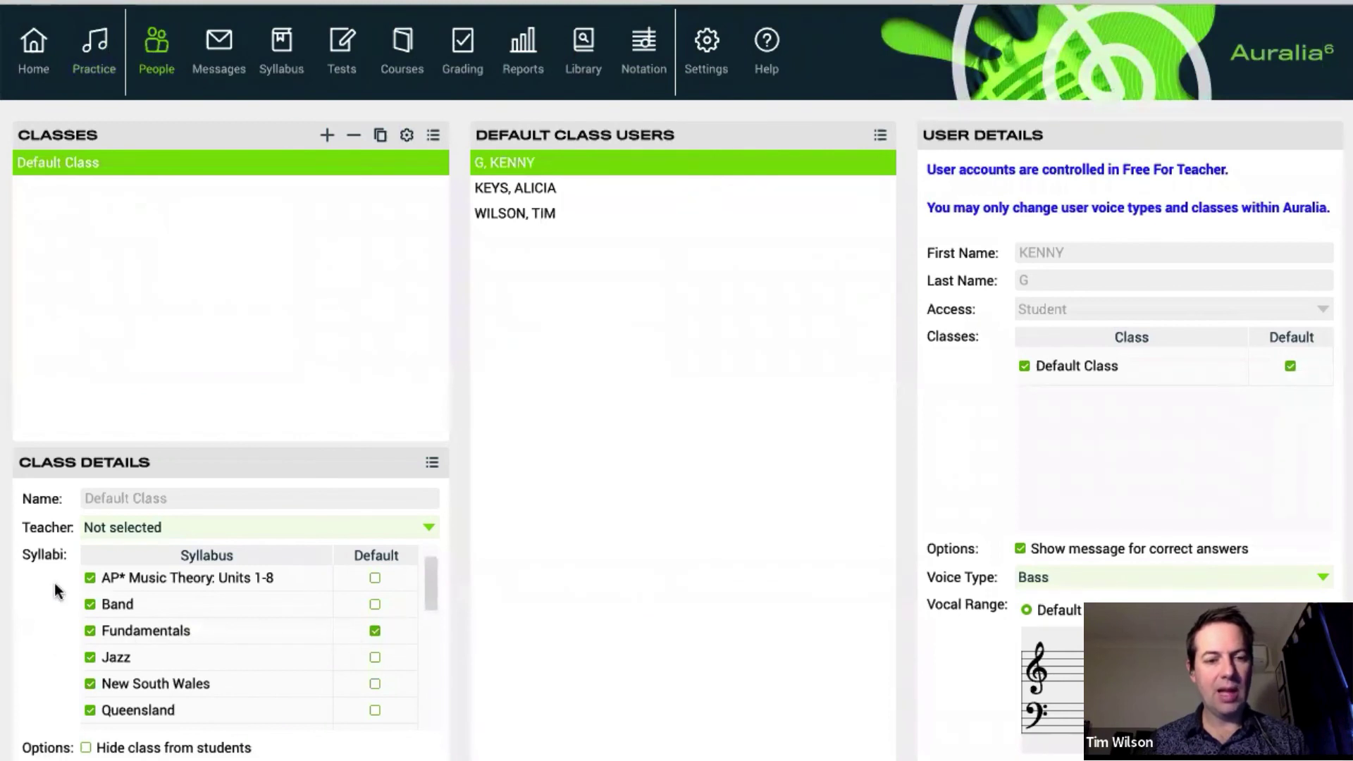
{"action": "left_click", "coordinate": [89, 578]}
{"action": "left_click", "coordinate": [91, 605]}
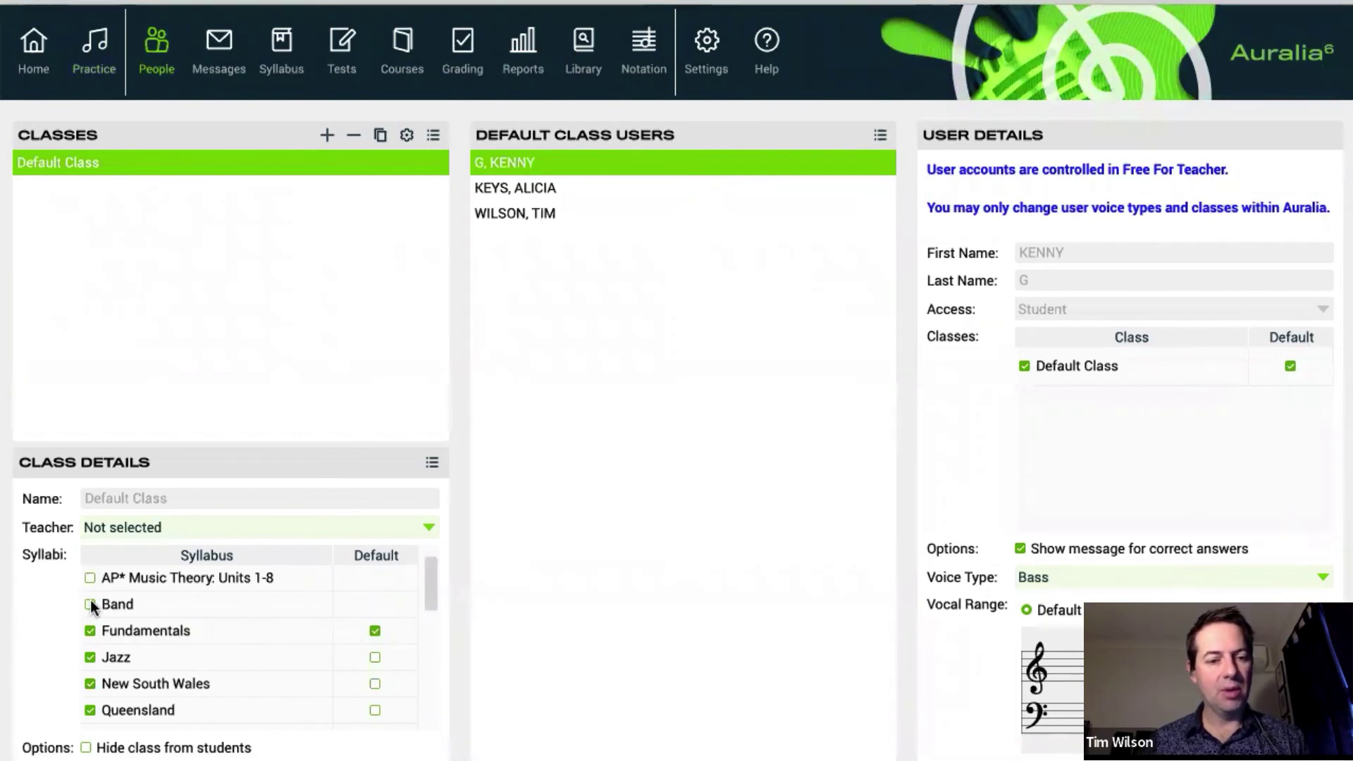
{"action": "left_click", "coordinate": [90, 658]}
{"action": "left_click", "coordinate": [90, 683]}
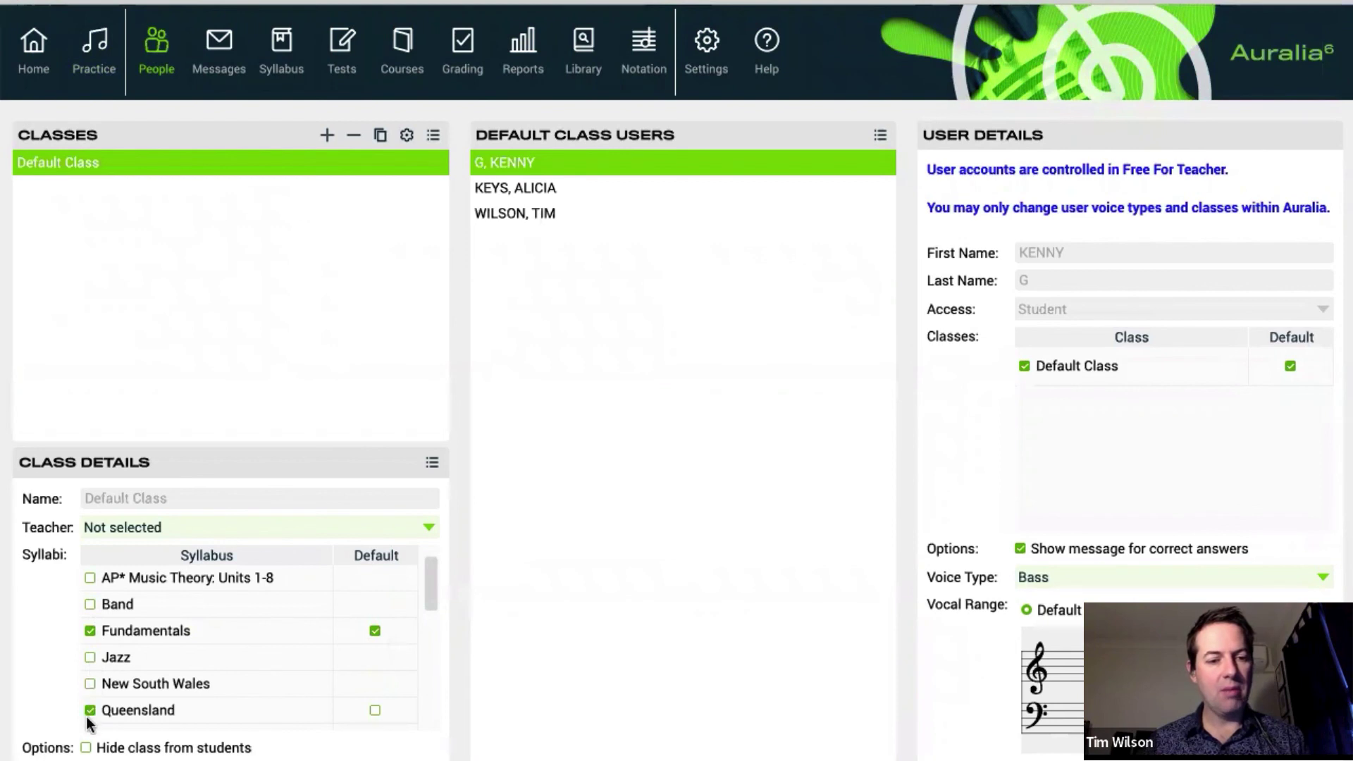
{"action": "left_click", "coordinate": [89, 710]}
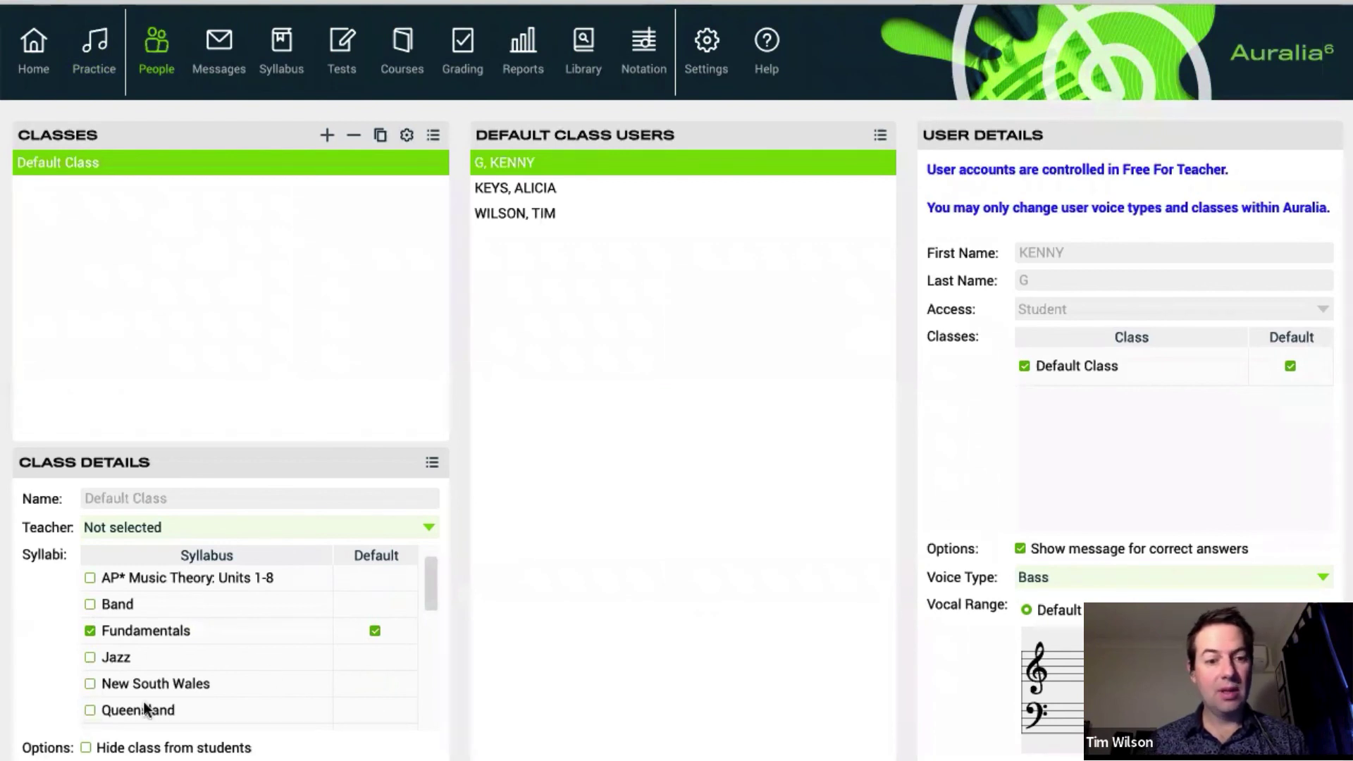
{"action": "scroll", "coordinate": [270, 666], "scroll_direction": "down", "scroll_amount": 2}
{"action": "scroll", "coordinate": [271, 667], "scroll_direction": "down", "scroll_amount": 3}
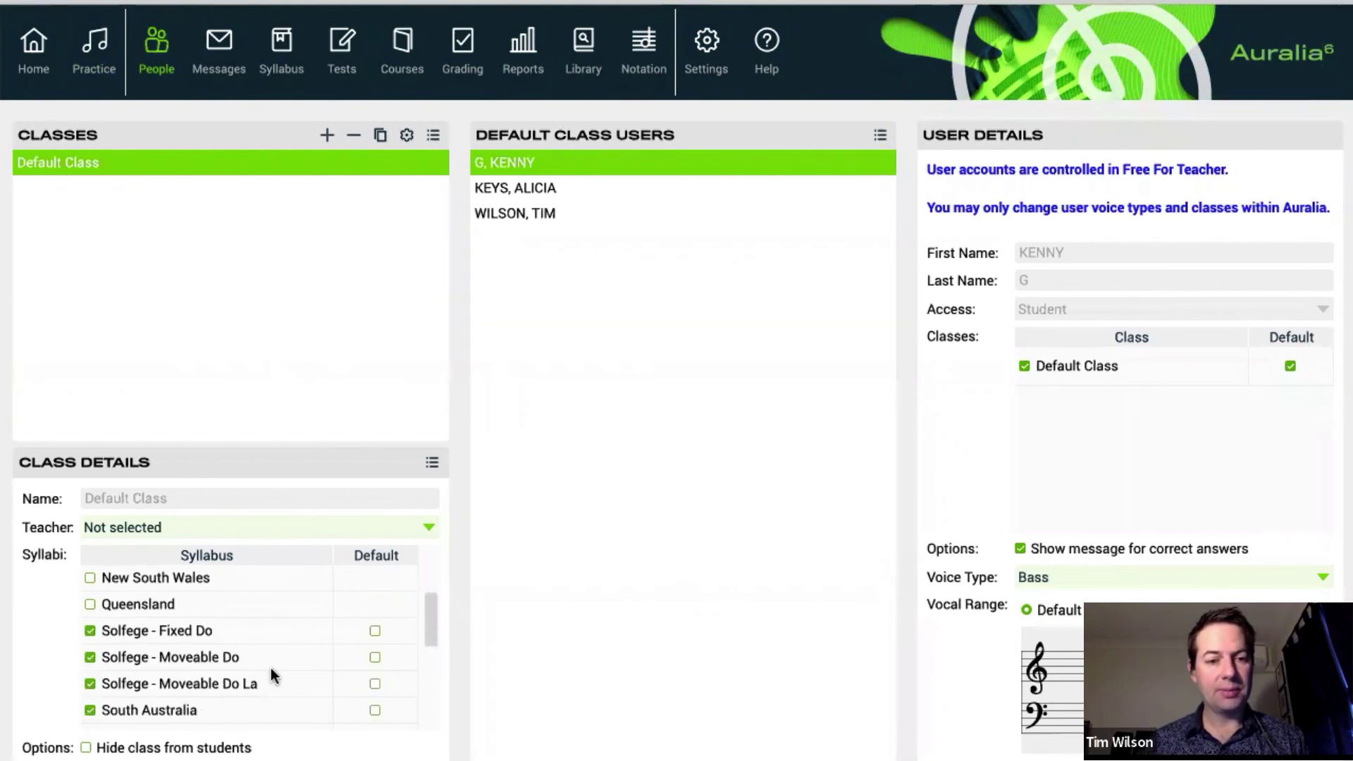
{"action": "scroll", "coordinate": [270, 667], "scroll_direction": "up", "scroll_amount": 6}
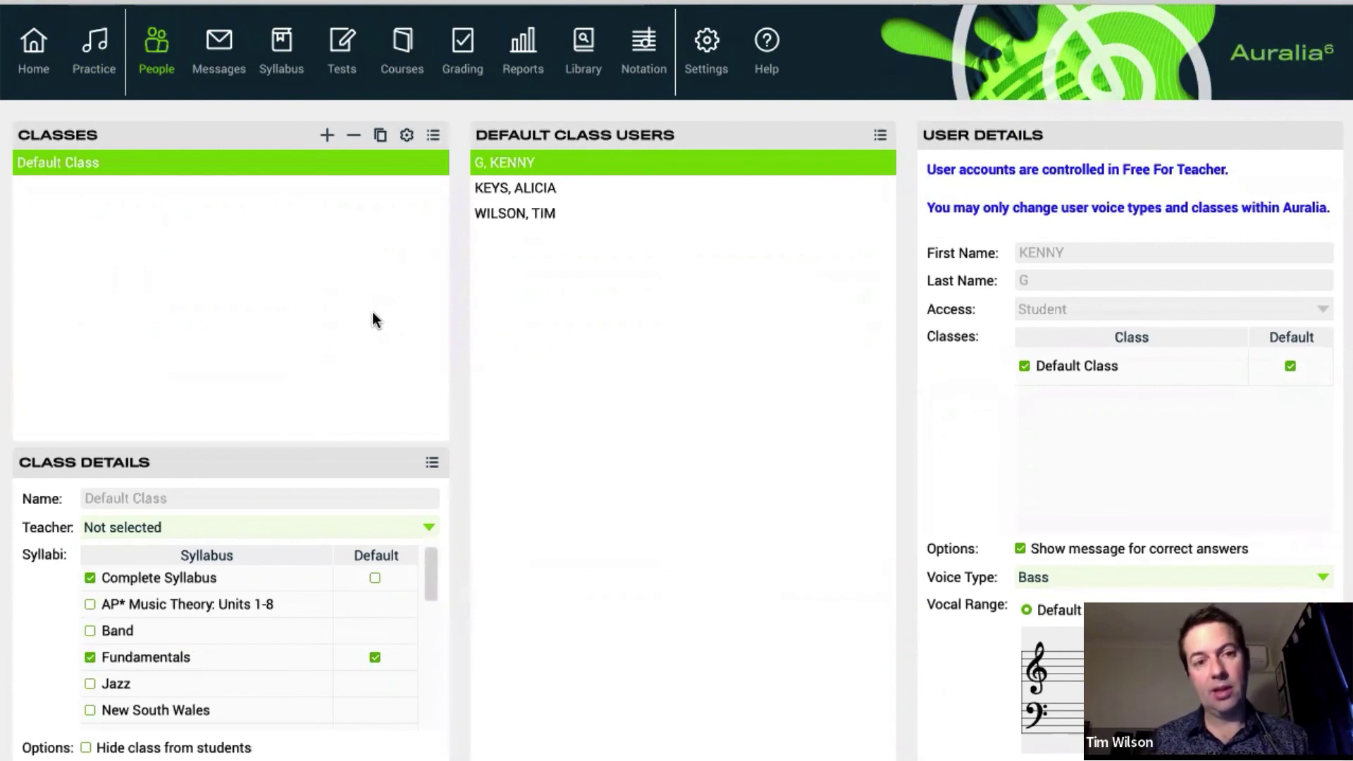
Create two new classes named MUS101 and MUS201.
{"action": "left_click", "coordinate": [328, 134]}
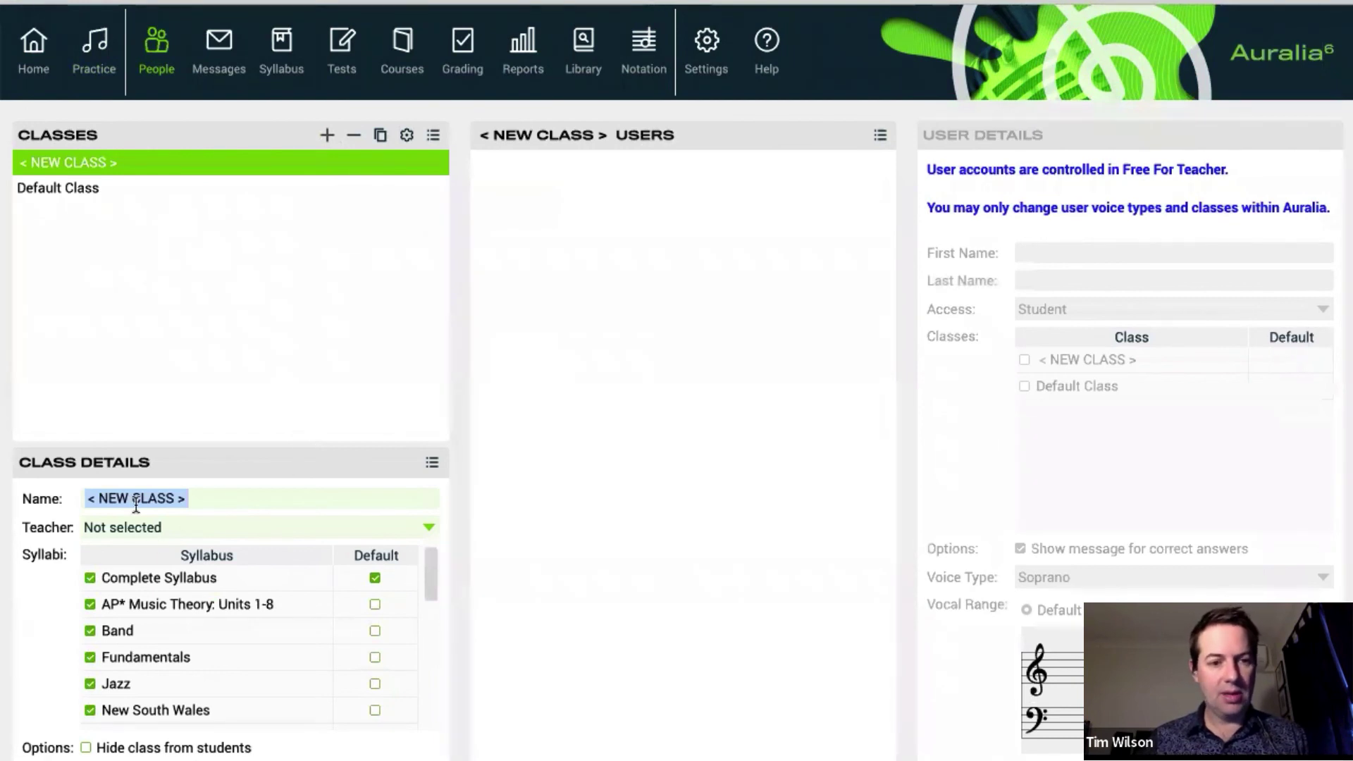
{"action": "type", "text": "MUS101"}
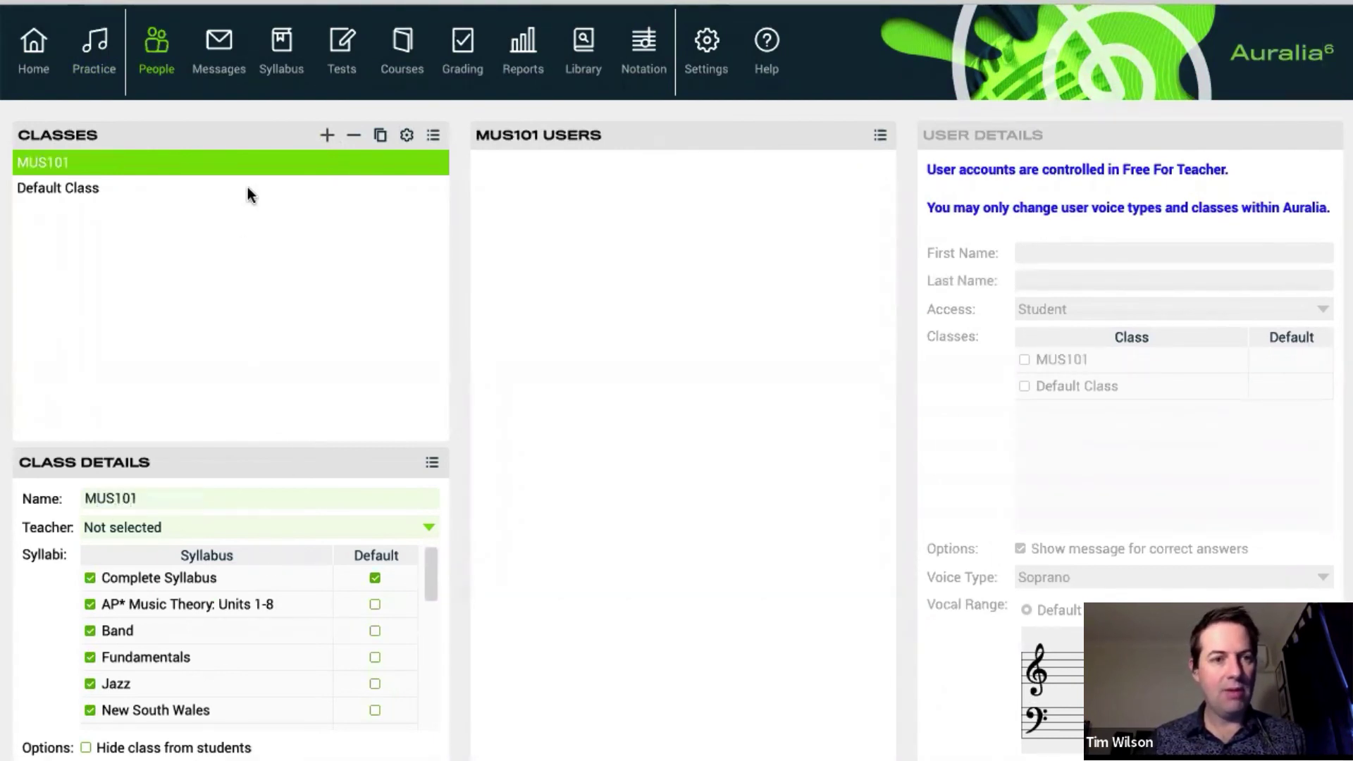
{"action": "left_click", "coordinate": [327, 135]}
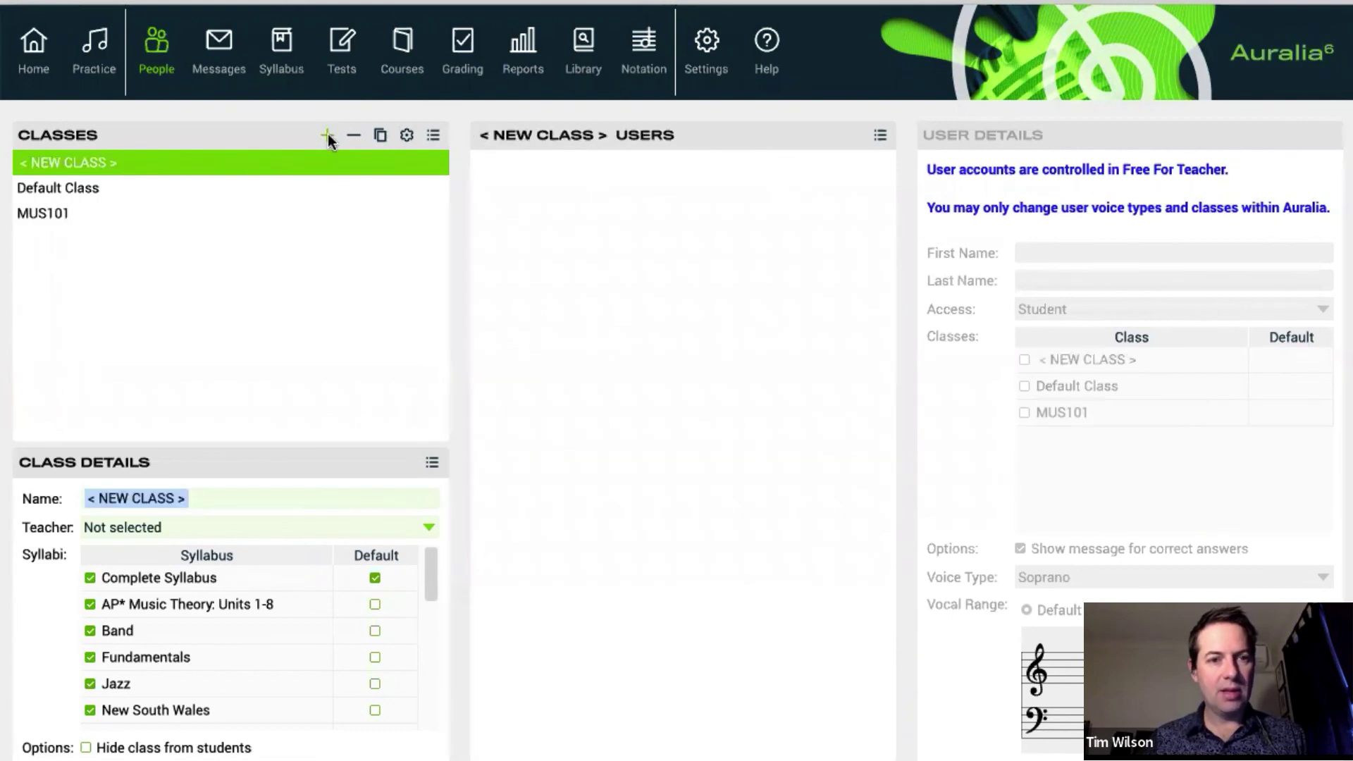
{"action": "type", "text": "MUS201"}
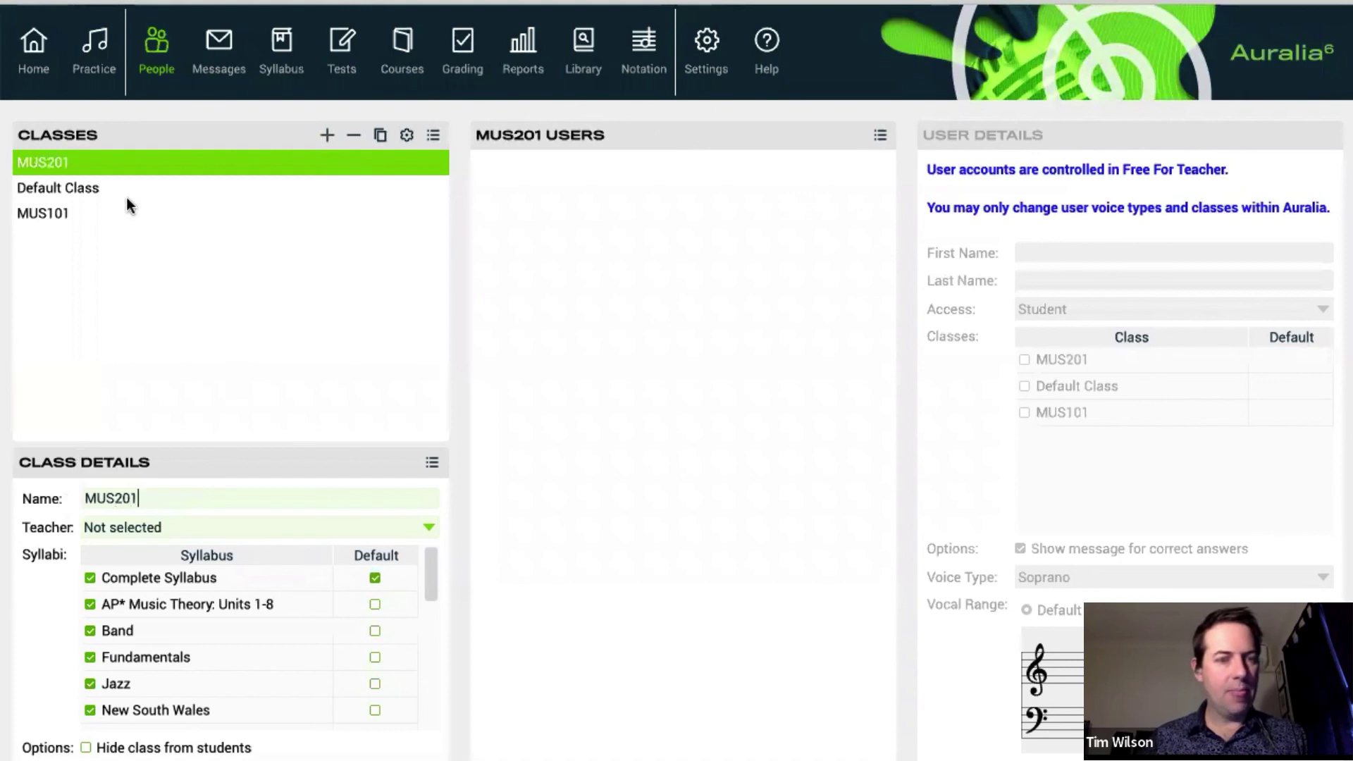
Move the first student listed in the Default Class to MUS101, making MUS101 that student's default class.
{"action": "left_click", "coordinate": [61, 213]}
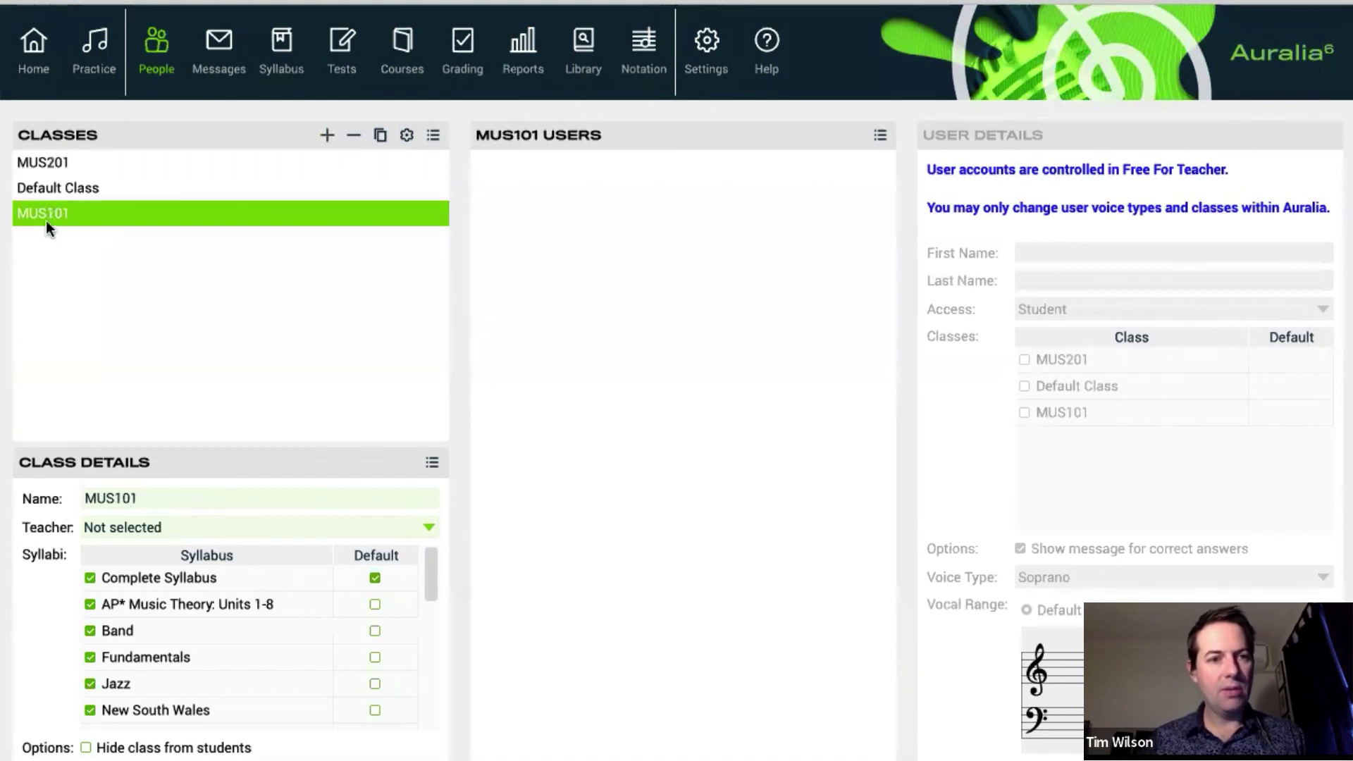
{"action": "left_click", "coordinate": [103, 189]}
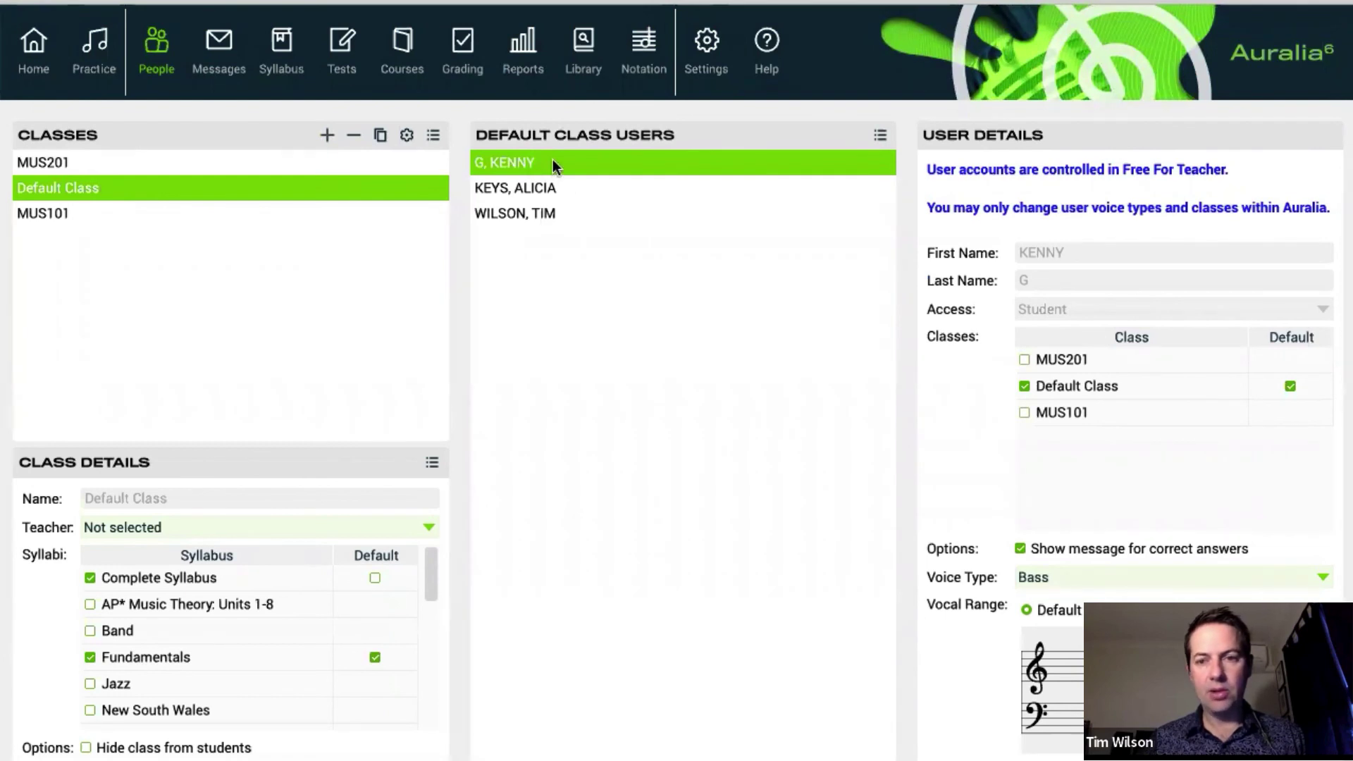
{"action": "left_click", "coordinate": [1024, 413]}
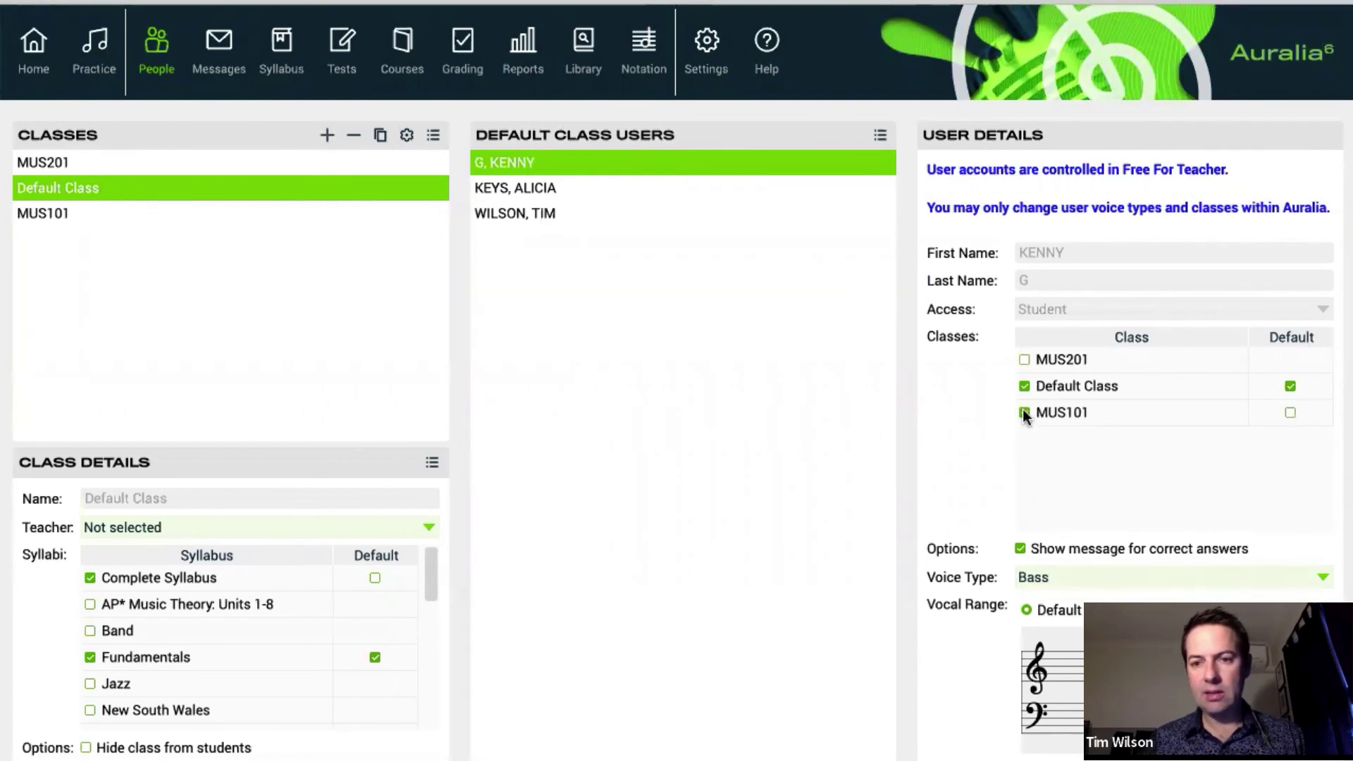
{"action": "left_click", "coordinate": [1290, 412]}
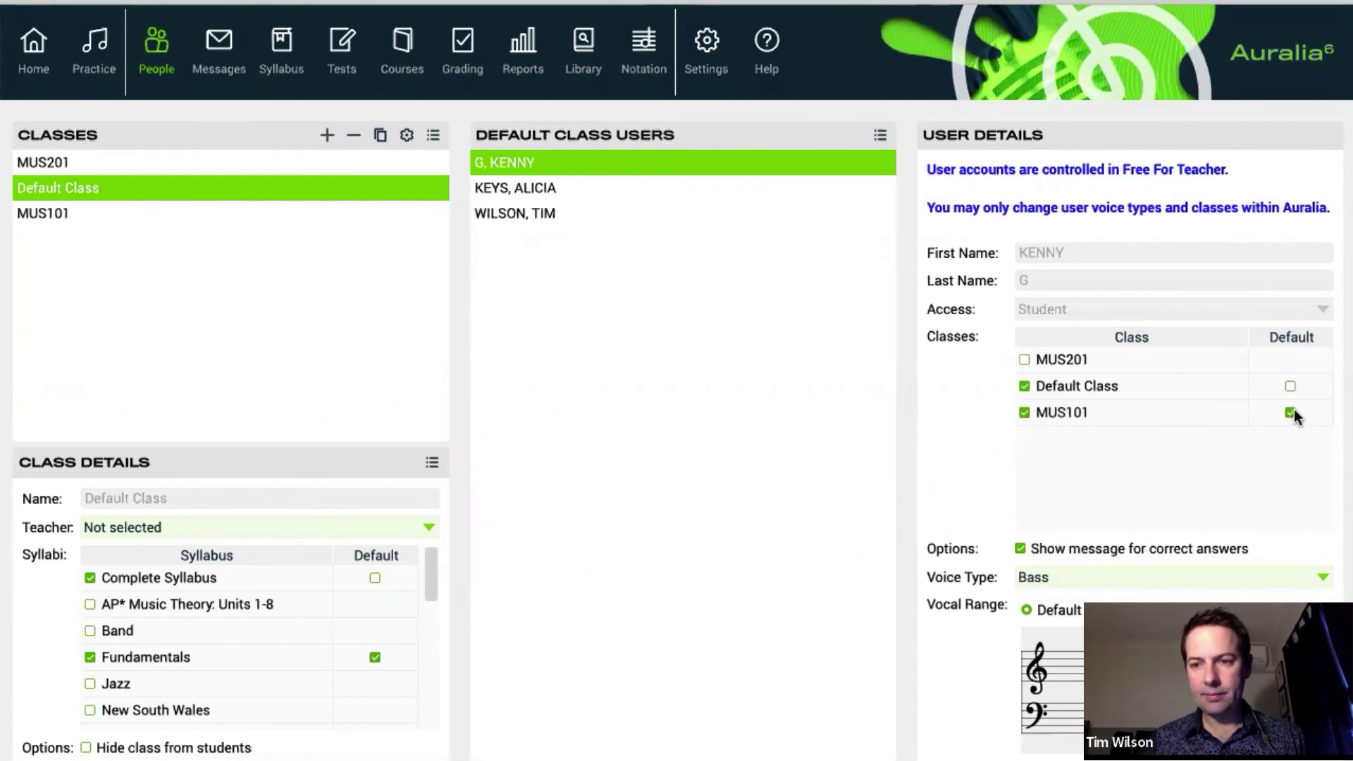
{"action": "left_click", "coordinate": [1025, 385]}
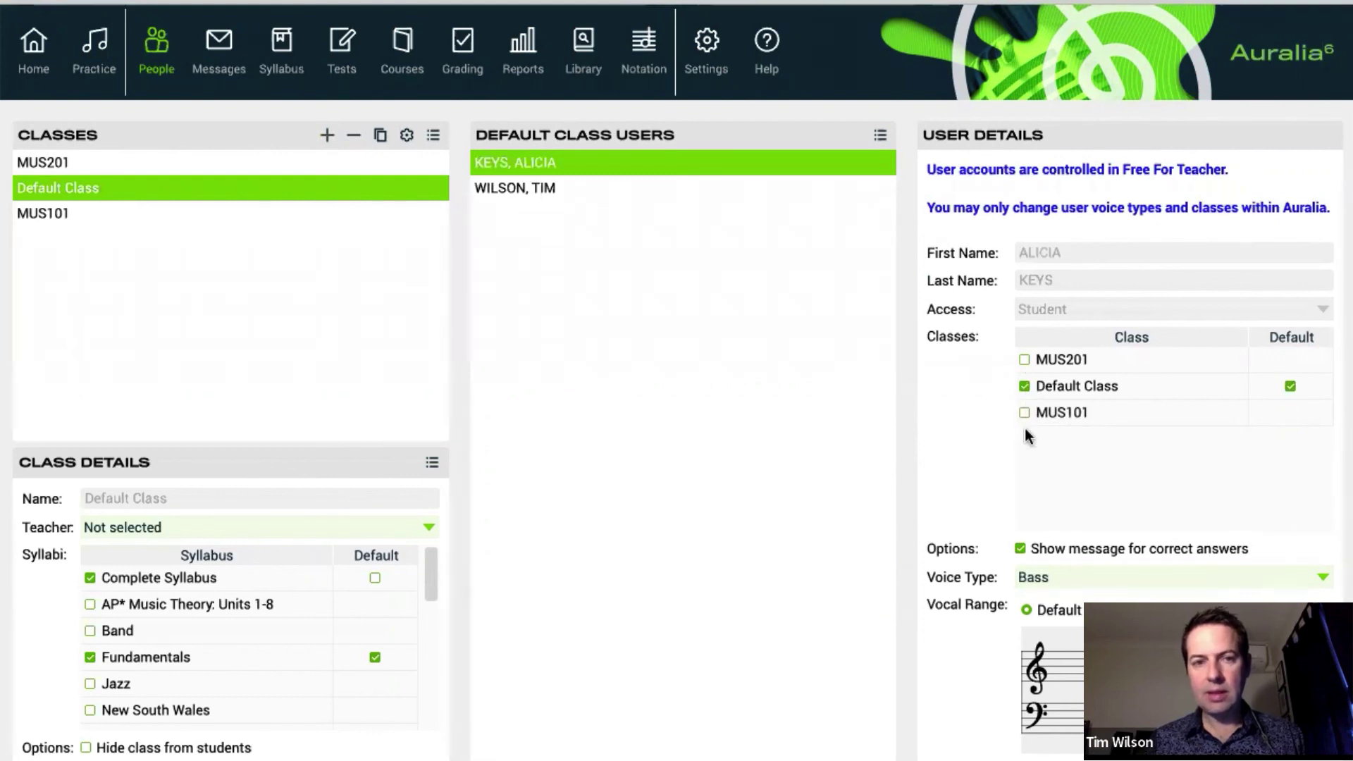
Remove the Complete Syllabus, AP* Music Theory: Units 1-8, Band, Fundamentals and New South Wales syllabi from class MUS101.
{"action": "left_click", "coordinate": [33, 216]}
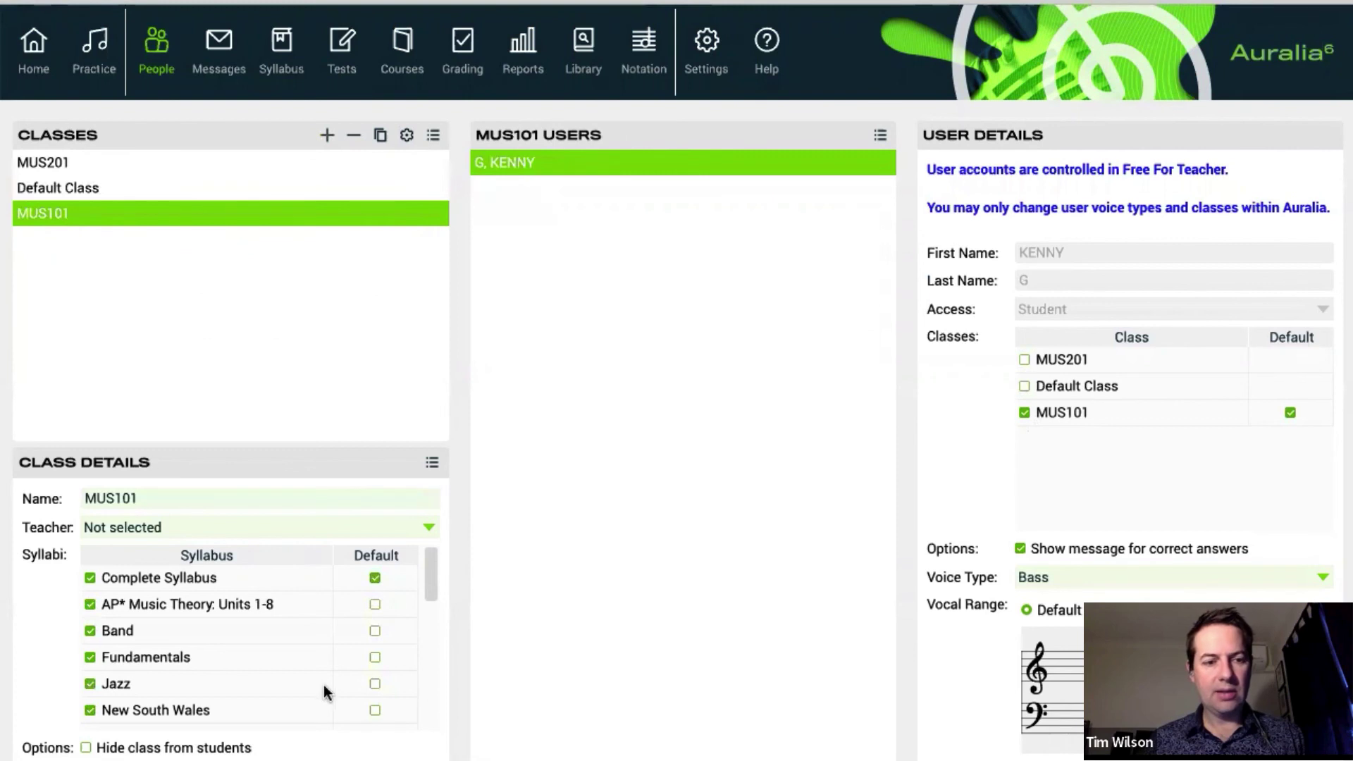
{"action": "left_click", "coordinate": [90, 578]}
{"action": "left_click", "coordinate": [90, 604]}
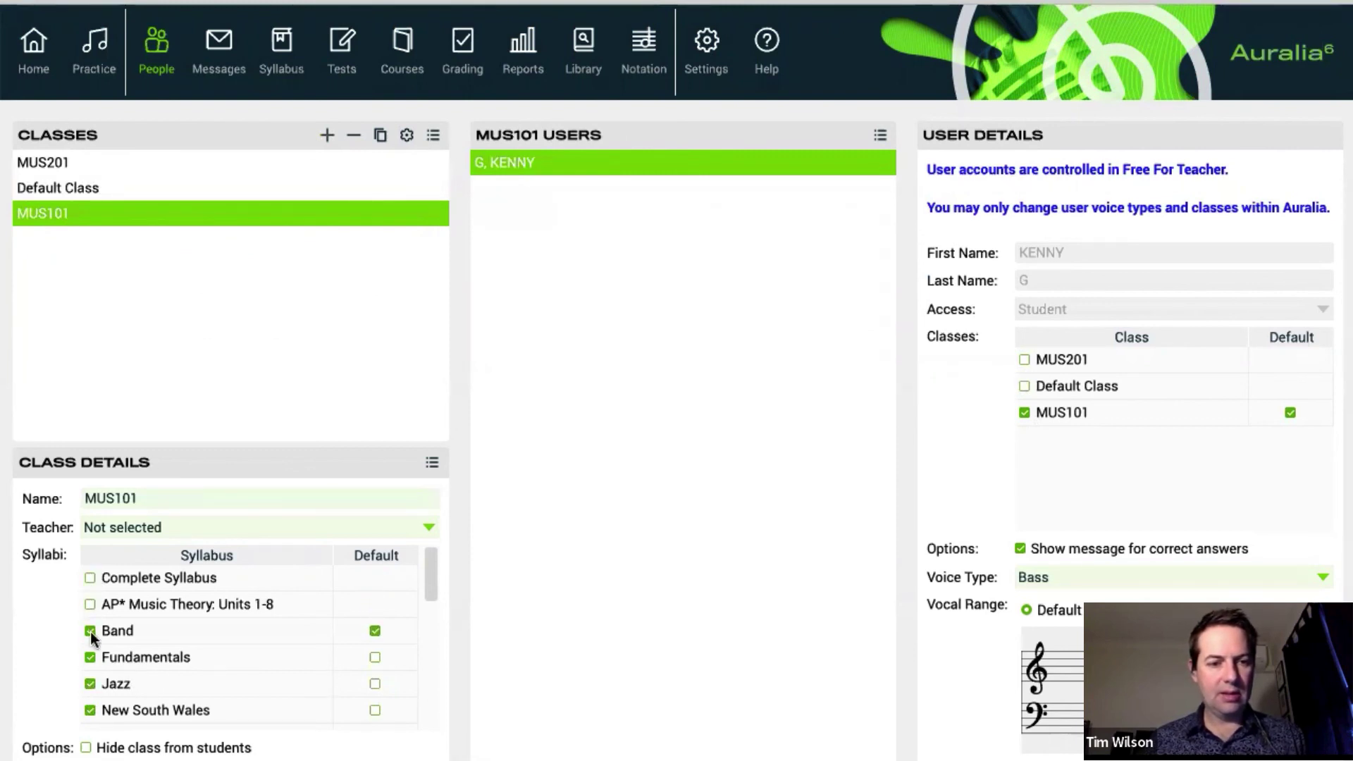
{"action": "left_click", "coordinate": [91, 631]}
{"action": "left_click", "coordinate": [90, 656]}
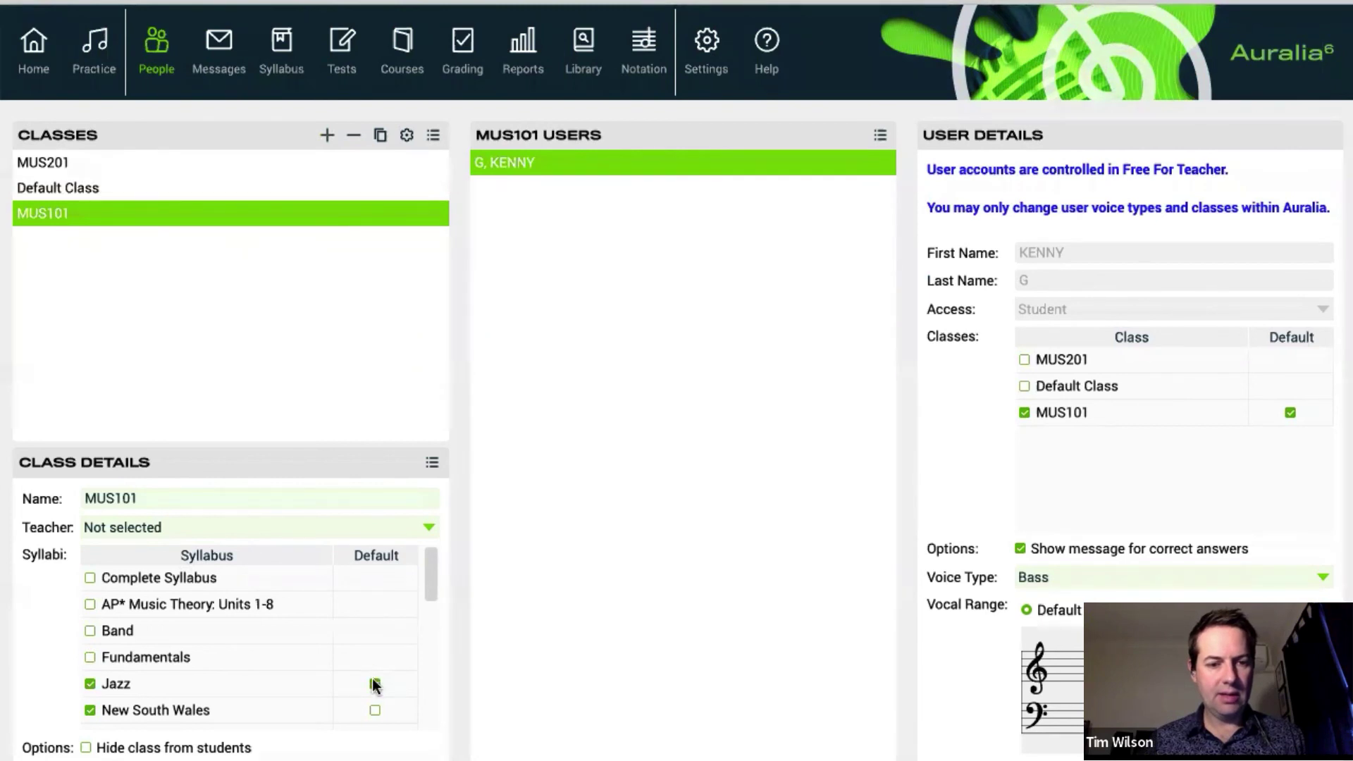
{"action": "left_click", "coordinate": [90, 709]}
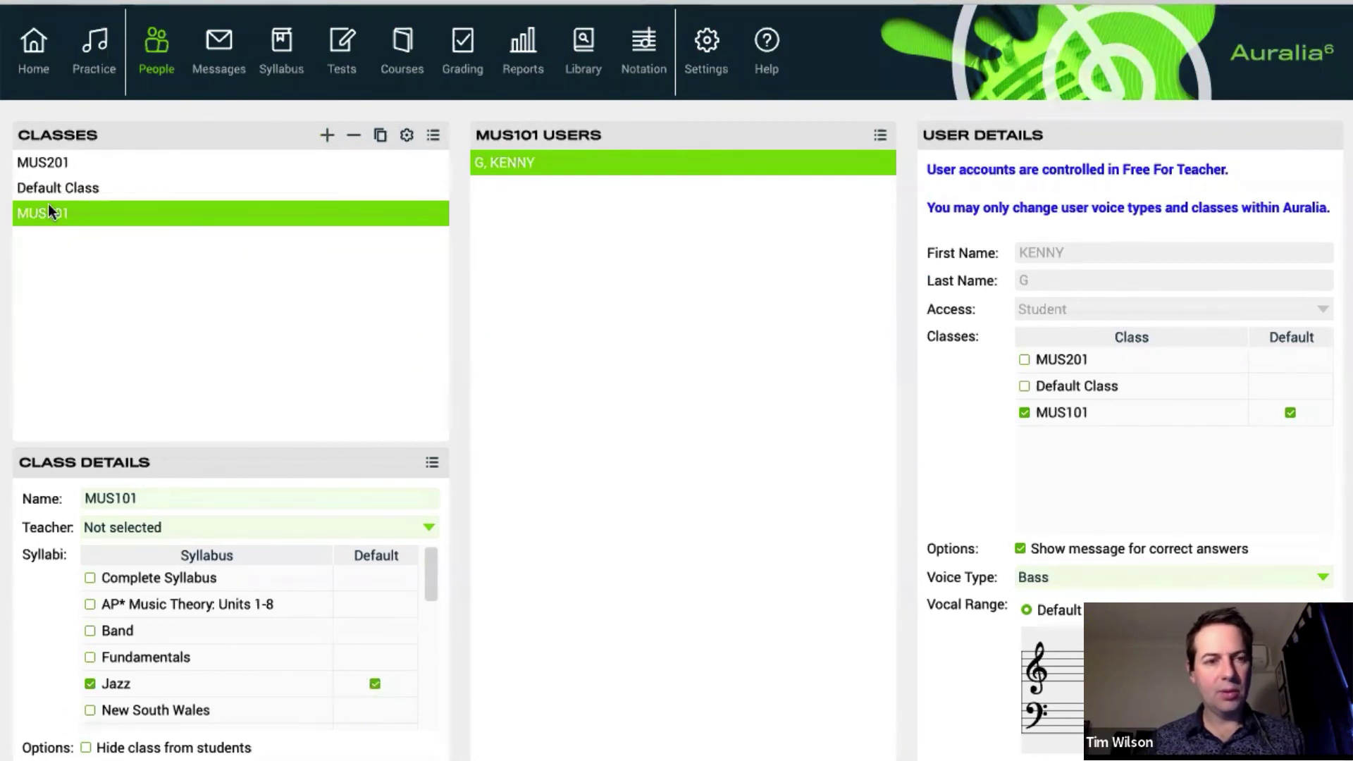
Move the remaining student in the Default Class to MUS201, making MUS201 that student's default class.
{"action": "left_click", "coordinate": [92, 187]}
{"action": "left_click", "coordinate": [115, 166]}
{"action": "left_click", "coordinate": [116, 189]}
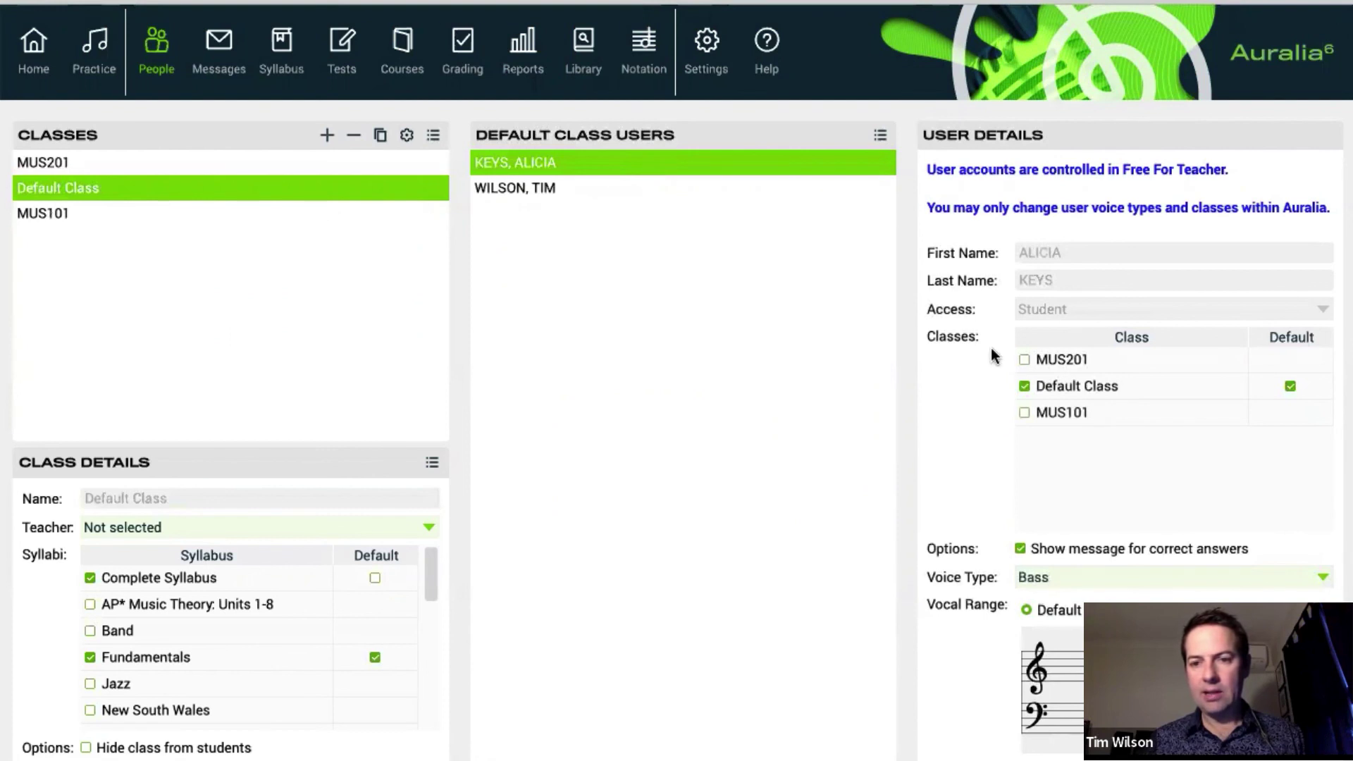
{"action": "left_click", "coordinate": [1024, 360]}
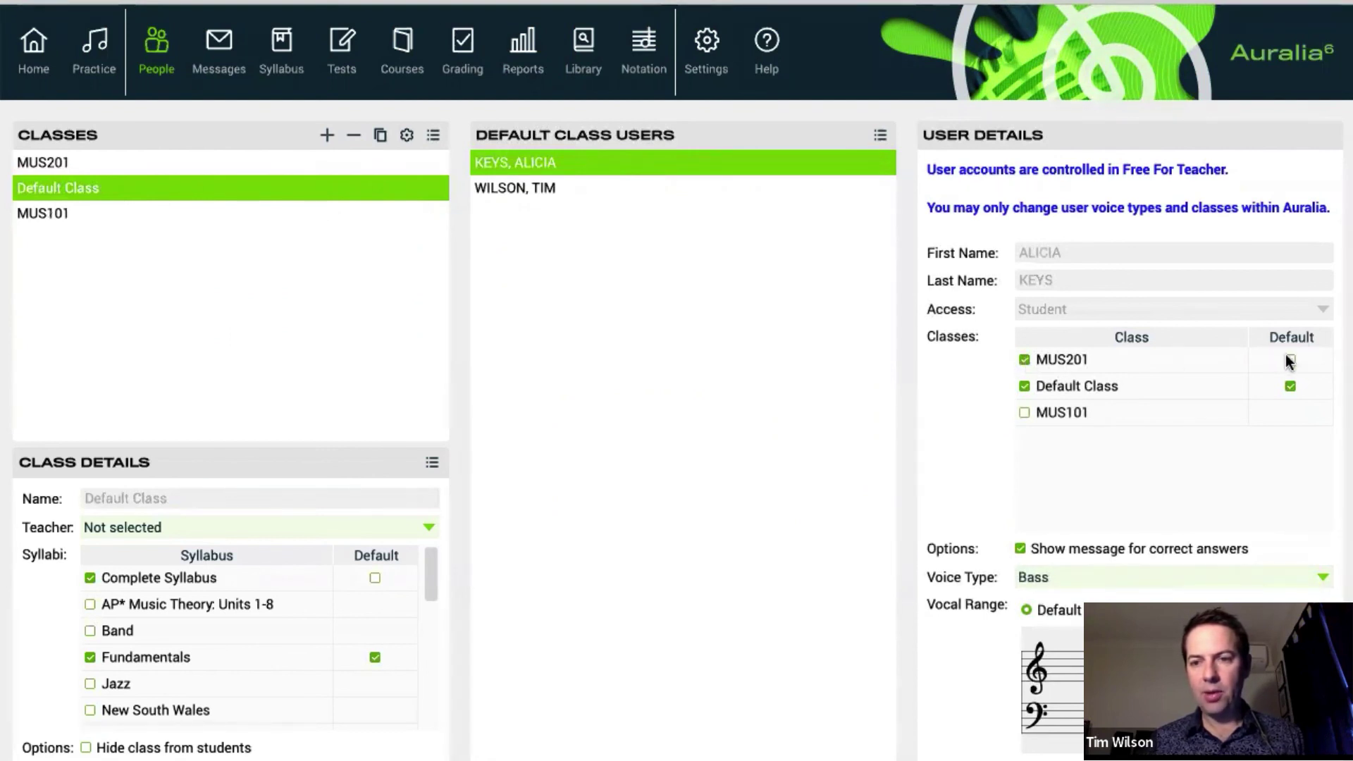
{"action": "left_click", "coordinate": [1290, 360]}
{"action": "left_click", "coordinate": [1025, 386]}
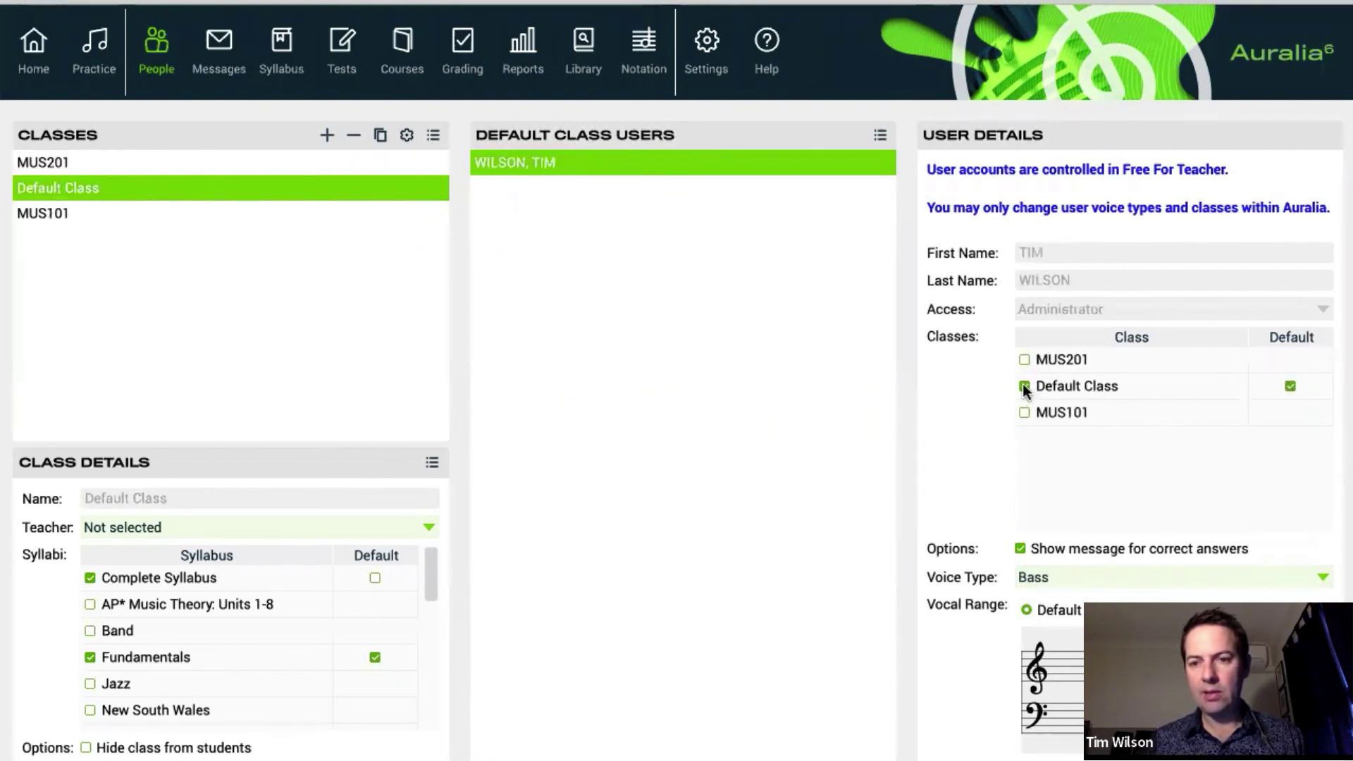
Make Theory & Aural III the default syllabus for class MUS201.
{"action": "left_click", "coordinate": [107, 164]}
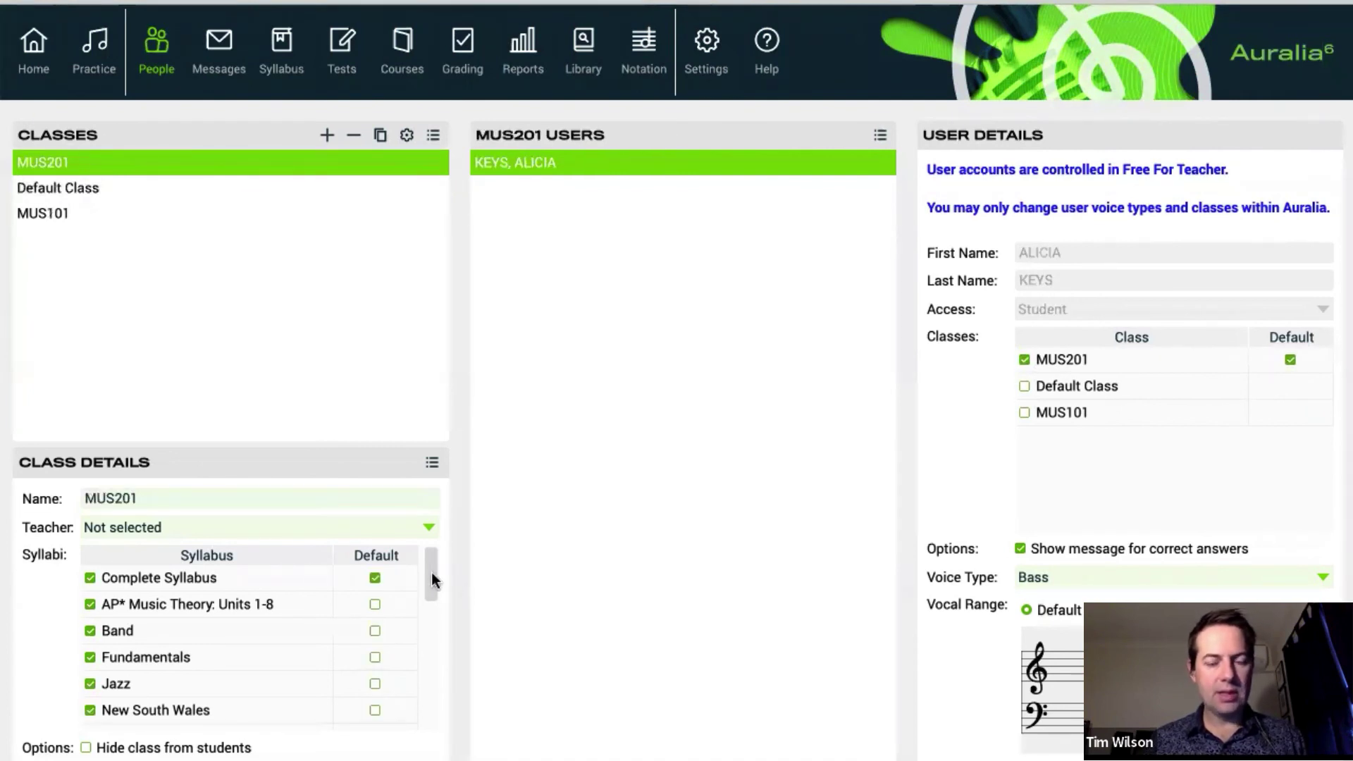
{"action": "left_click_drag", "start_coordinate": [428, 574], "coordinate": [425, 657]}
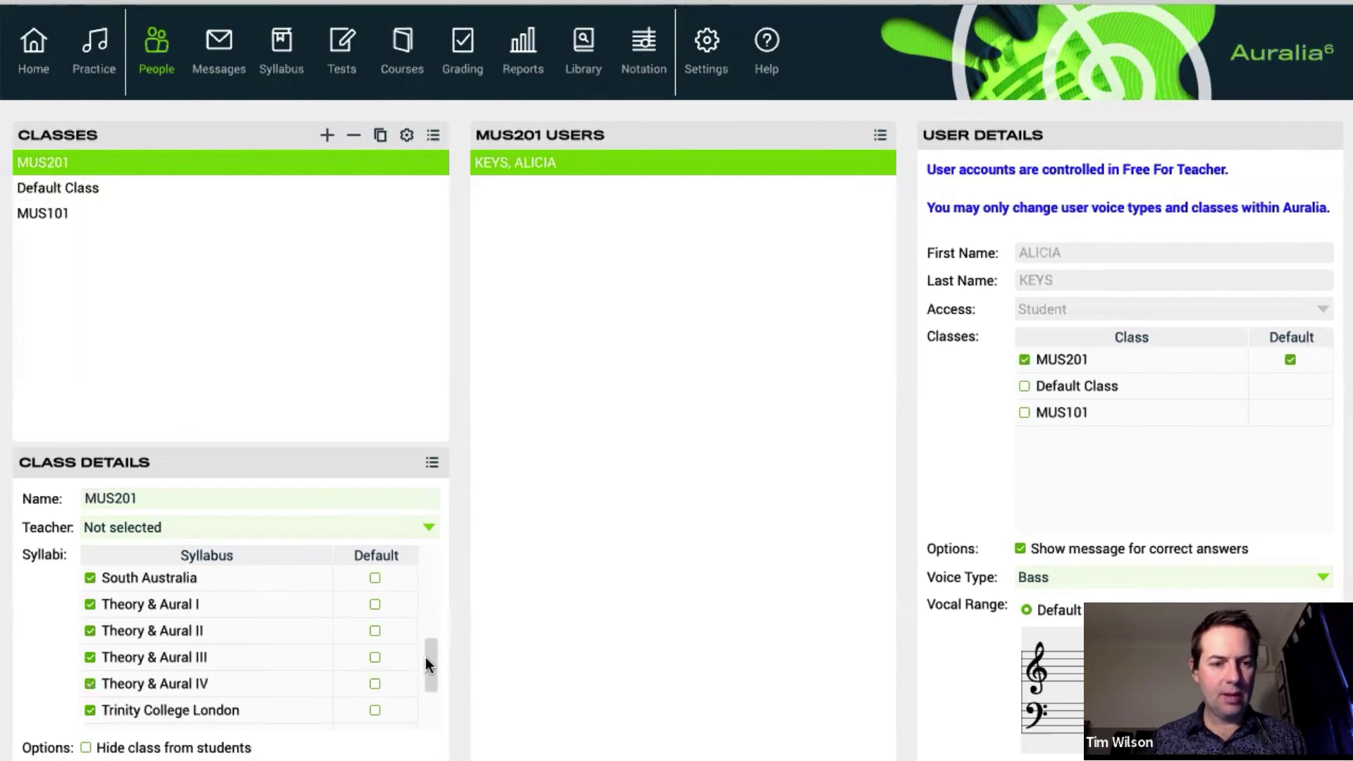
{"action": "left_click", "coordinate": [375, 658]}
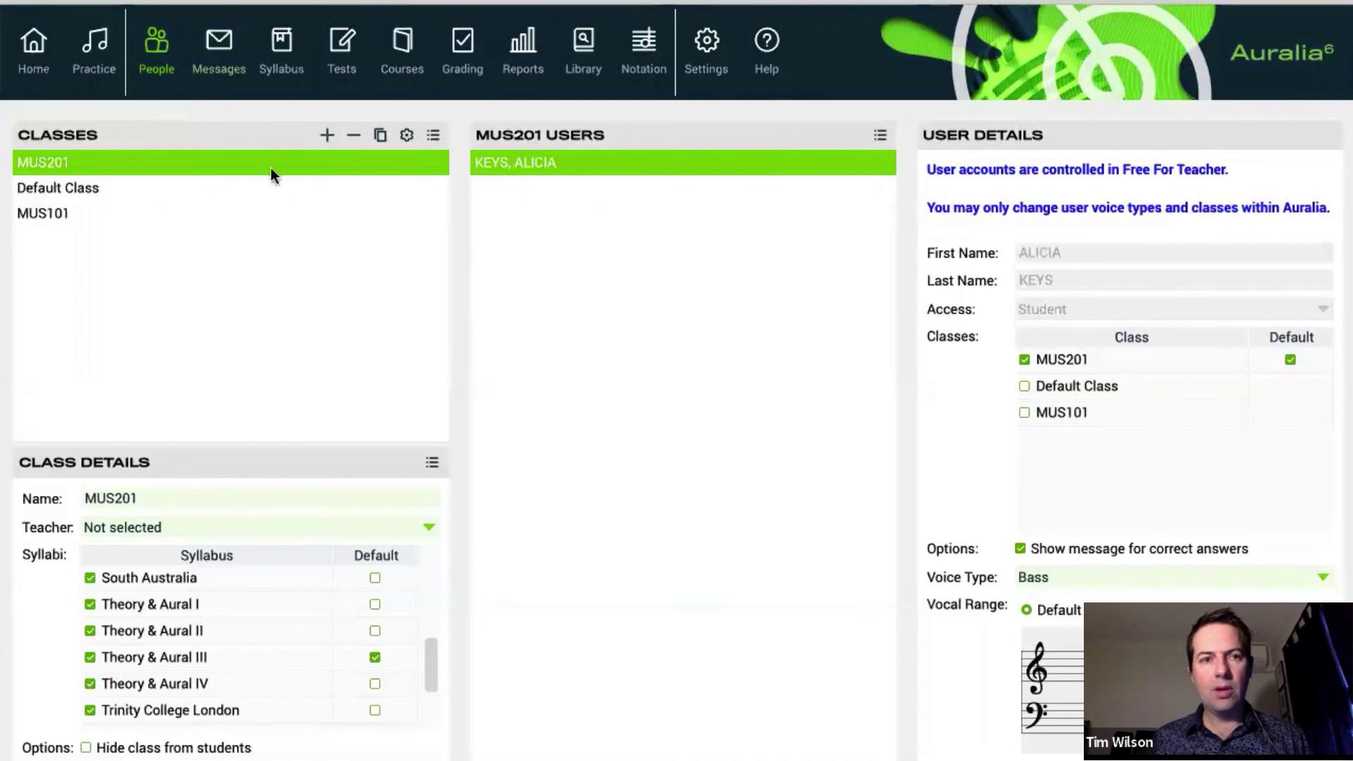
View the Default Class users and check the class options in your own user details without changing them.
{"action": "left_click", "coordinate": [78, 189]}
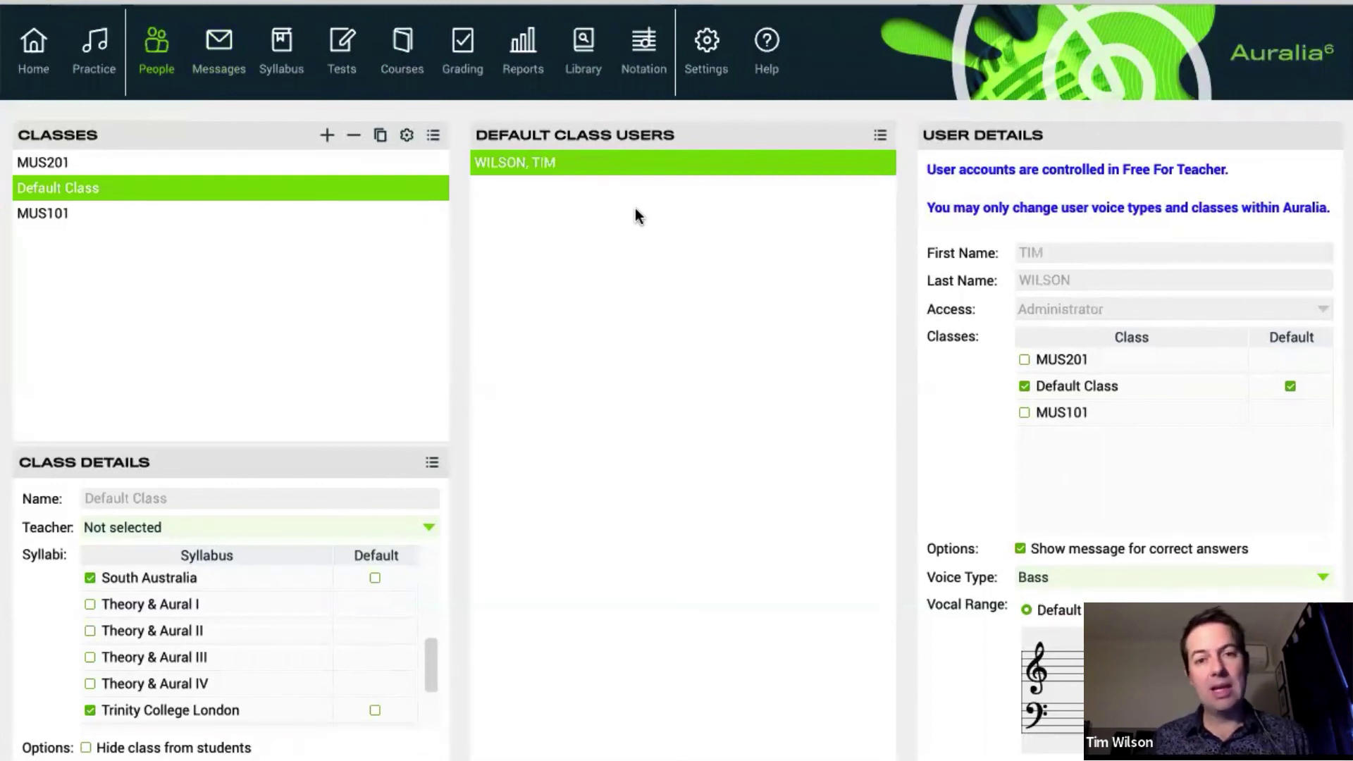
{"action": "left_click", "coordinate": [711, 42]}
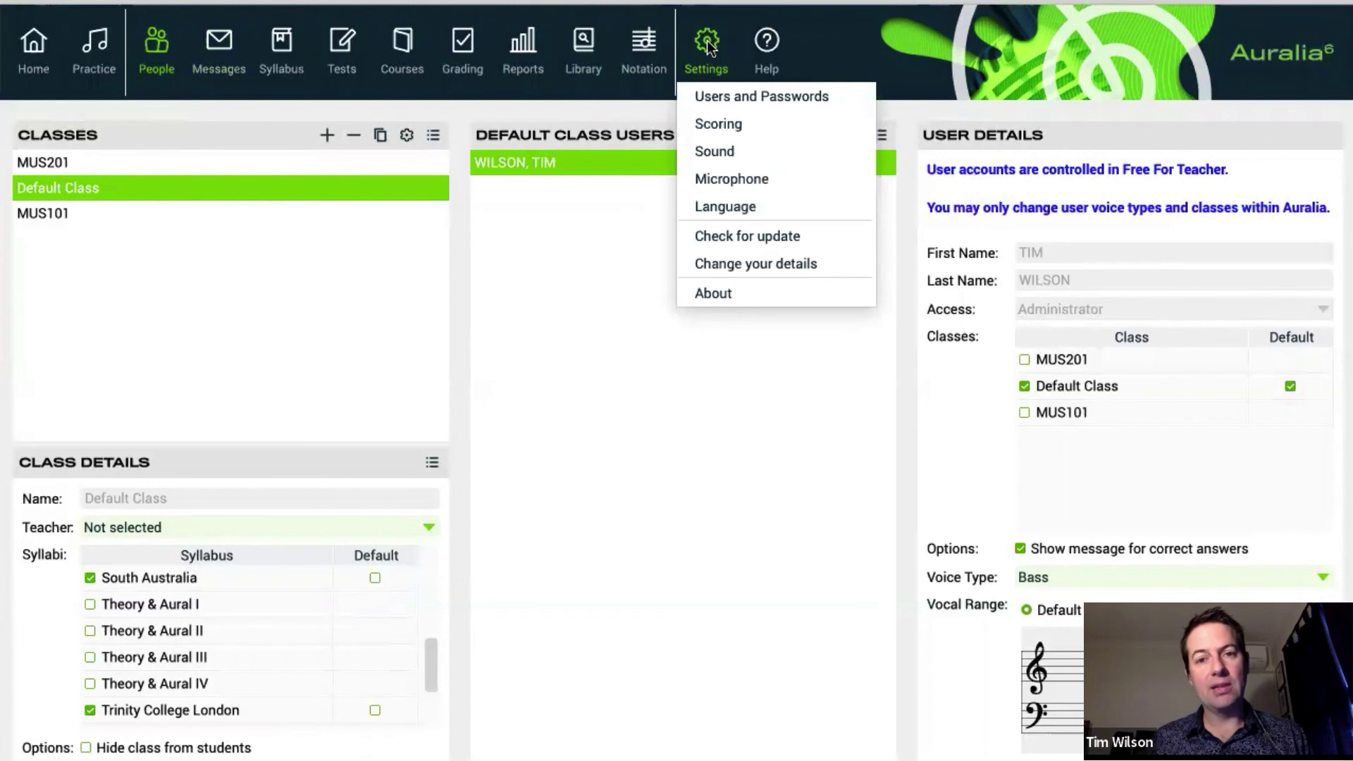
{"action": "left_click", "coordinate": [798, 269]}
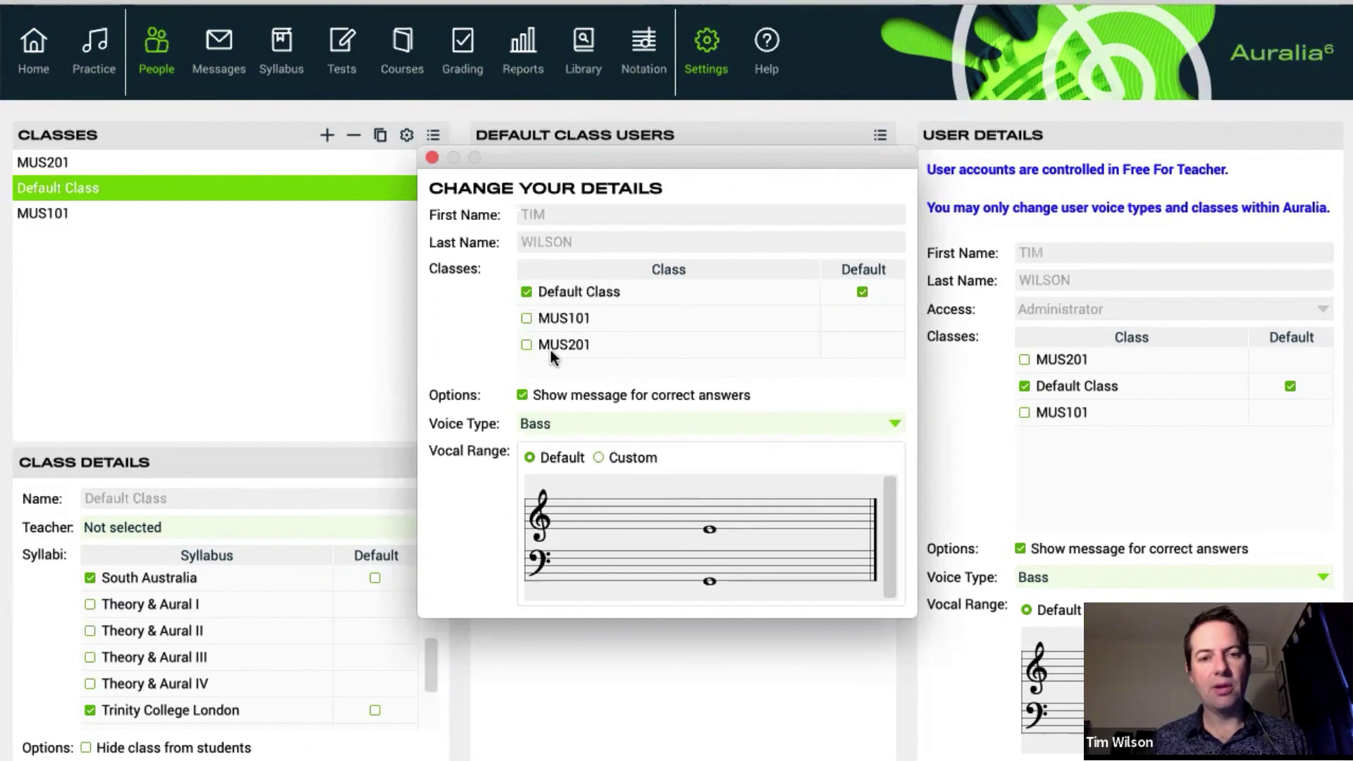
{"action": "left_click", "coordinate": [433, 156]}
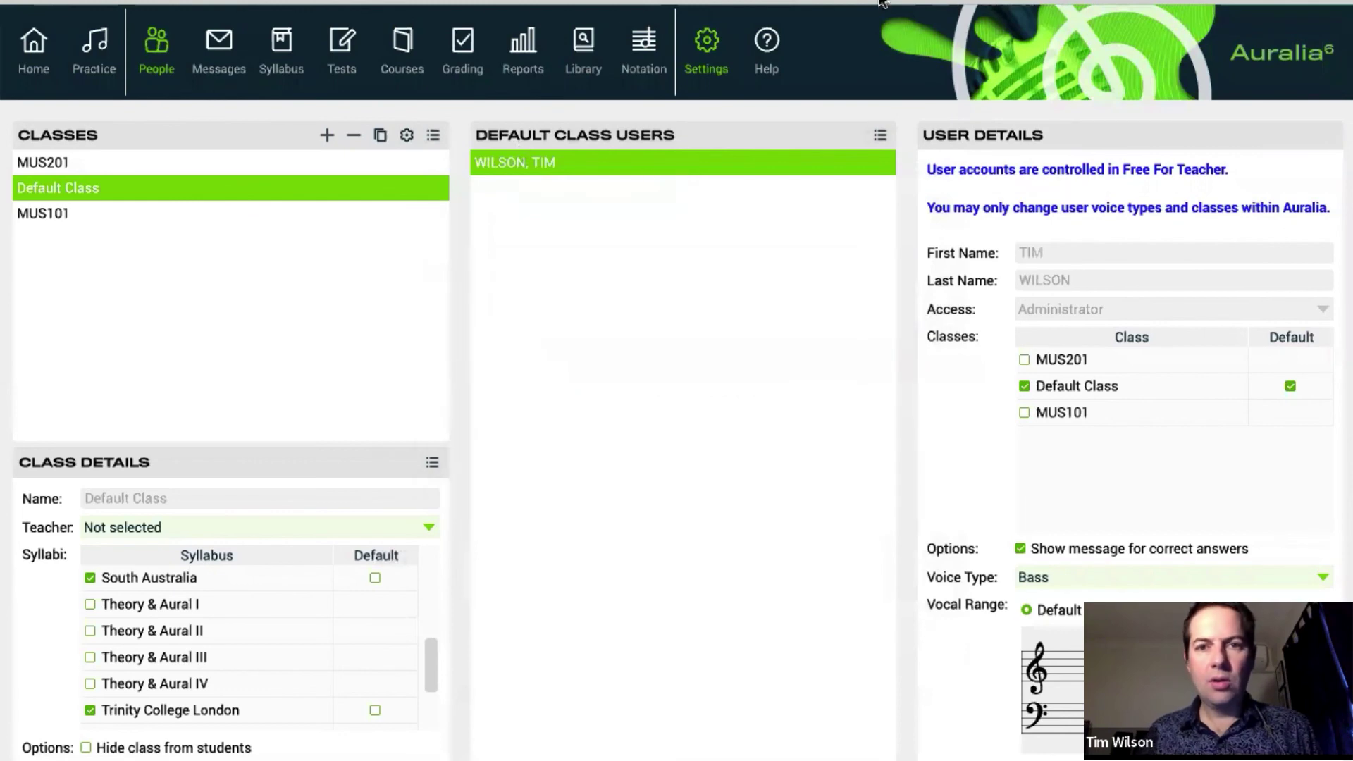
Review the users and default syllabus of class MUS201 and switch to the web browser.
{"action": "left_click", "coordinate": [91, 168]}
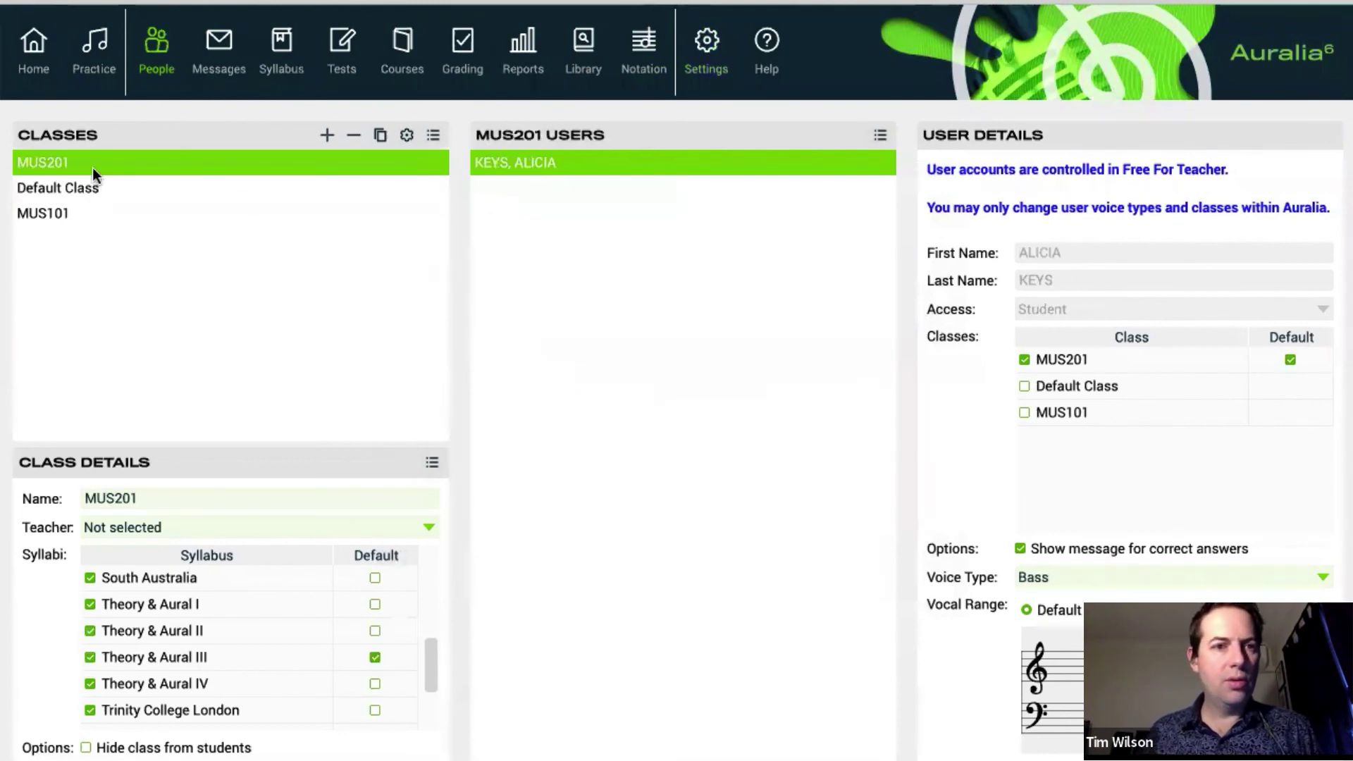
{"action": "left_click", "coordinate": [90, 53]}
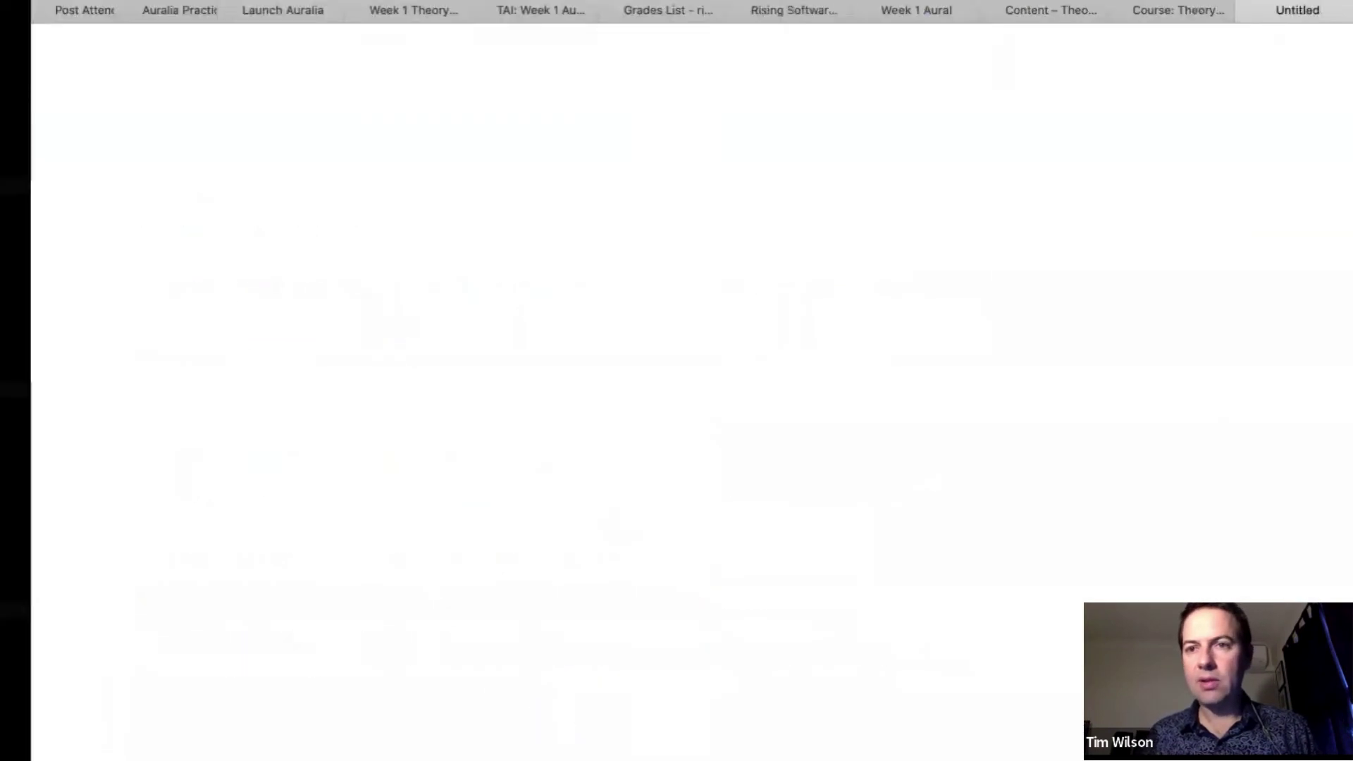